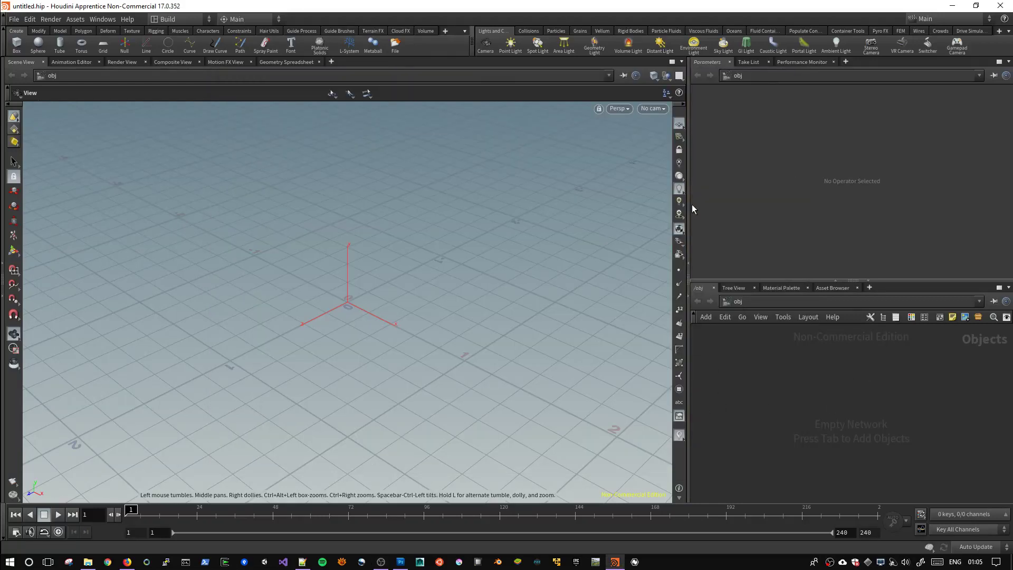
Enlarge the parameter and network panes, then add a Geometry object named geo1 in /obj.
drag(688, 205, 556, 205)
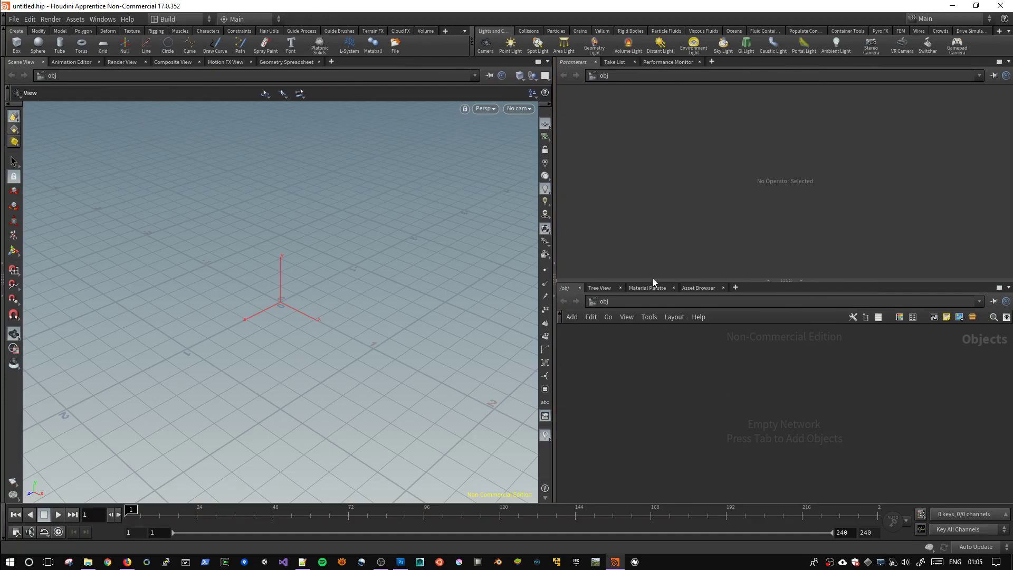
drag(653, 280, 654, 210)
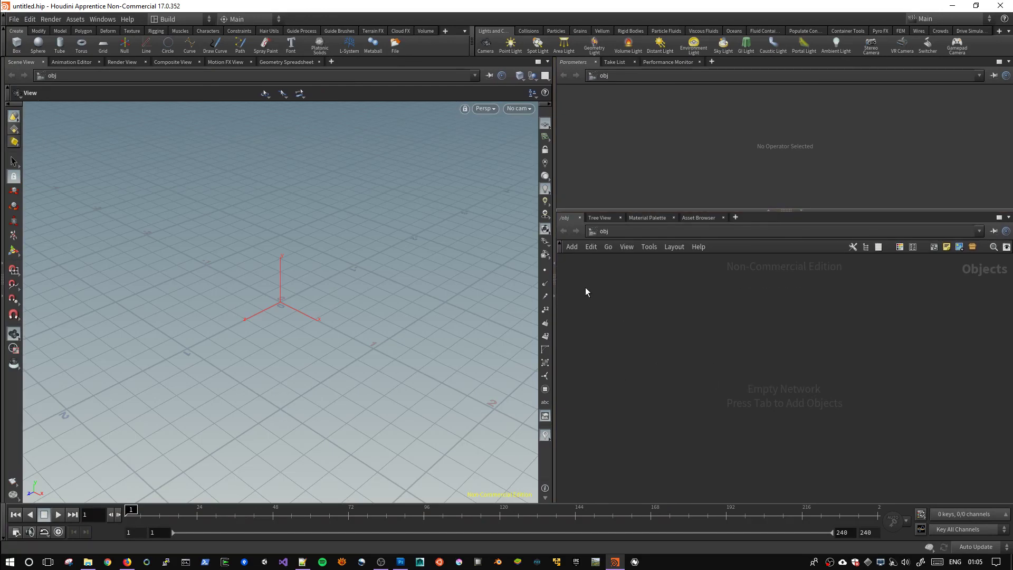
key(Tab)
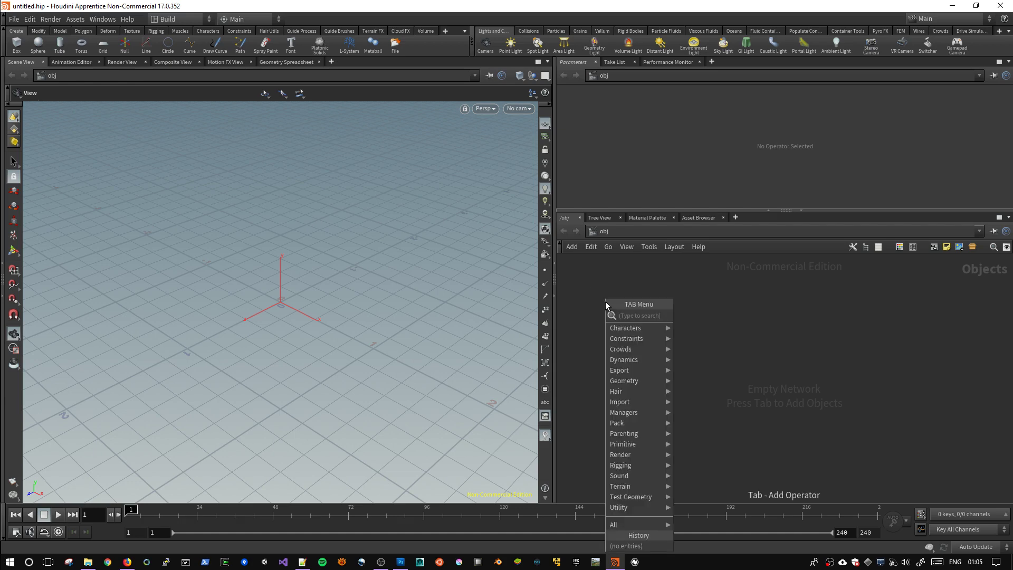
text(geo)
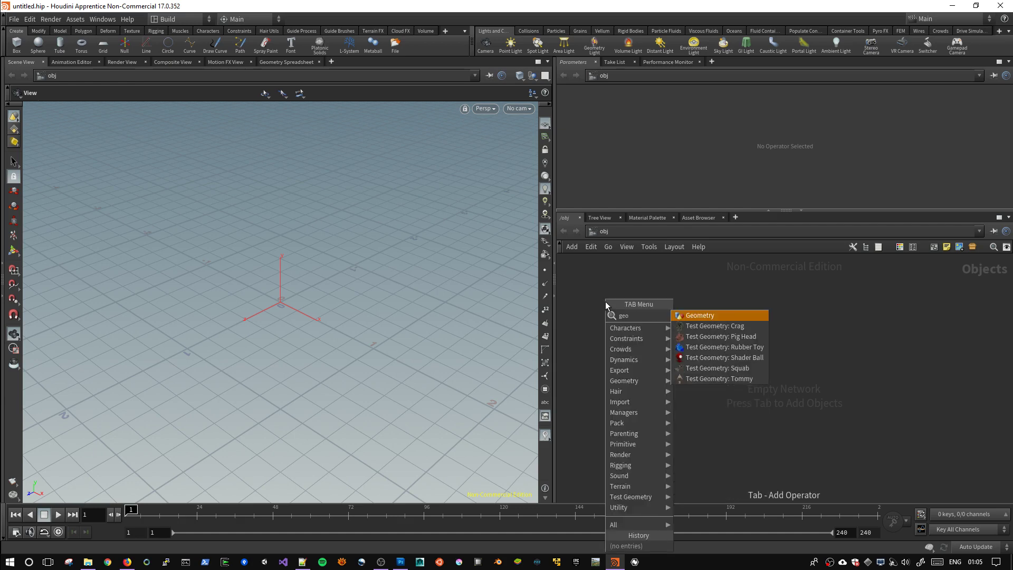
key(Return)
click(605, 301)
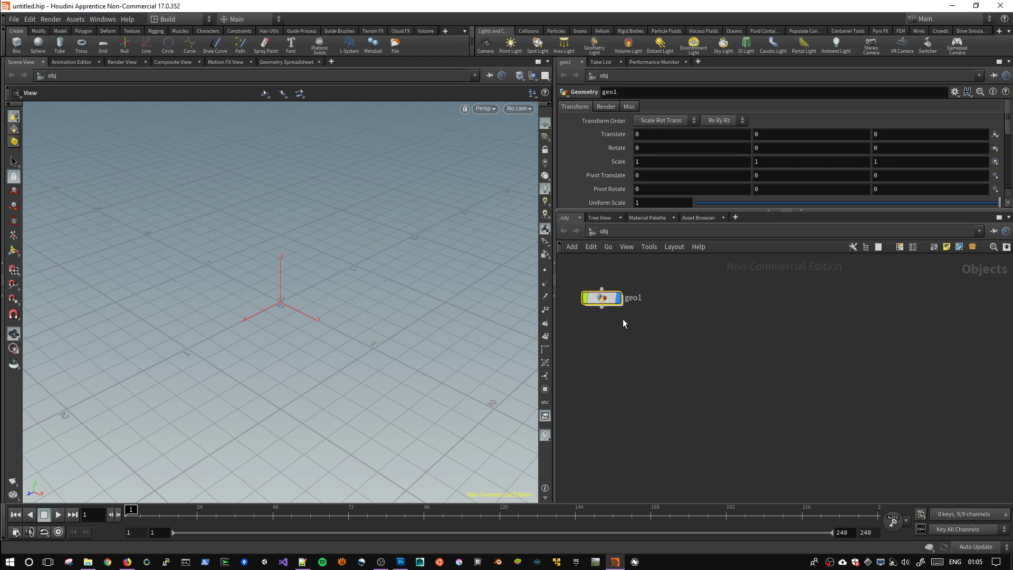
Inside geo1, add a Box node named box1.
double_click(606, 302)
key(Tab)
text(box)
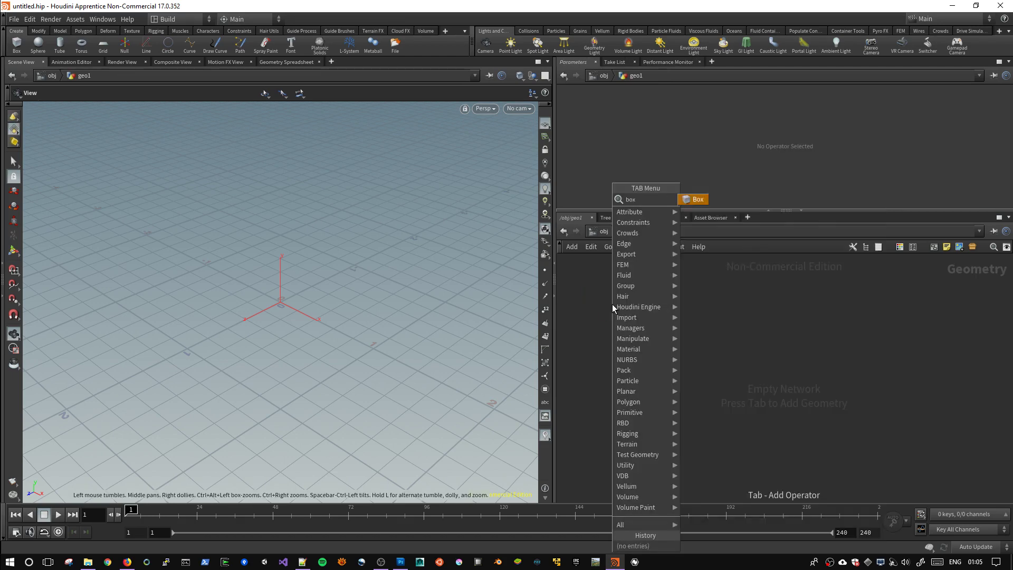
key(Return)
click(606, 294)
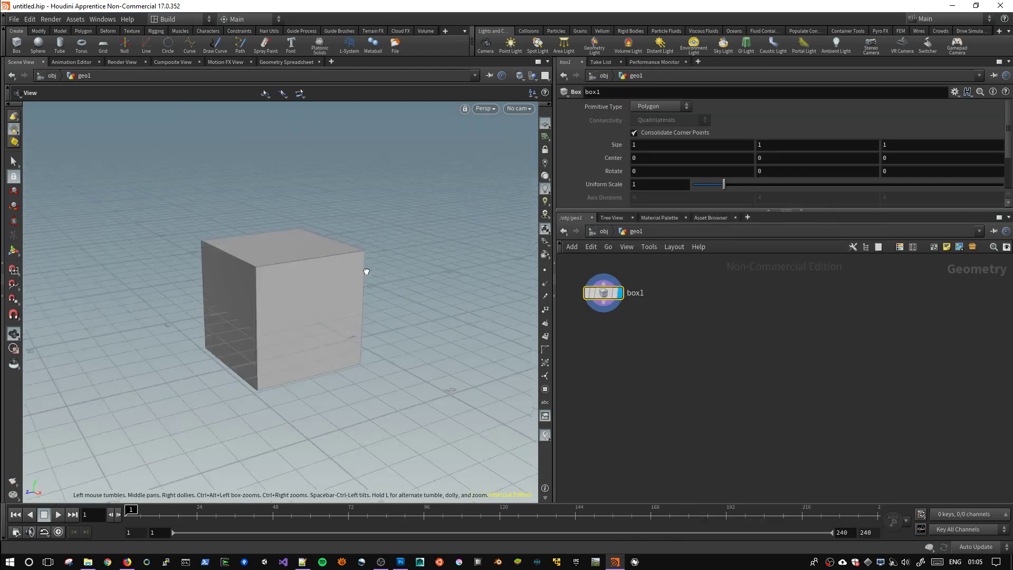
drag(366, 271, 318, 273)
Add a Sphere node named sphere1 and make it the displayed geometry.
key(Tab)
text(sphere)
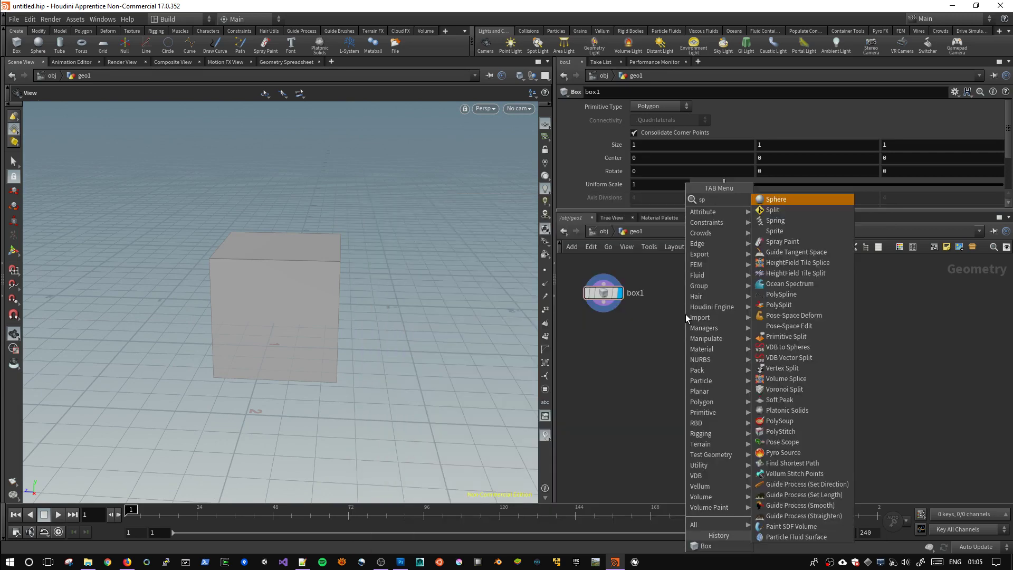
key(Return)
click(685, 314)
click(702, 315)
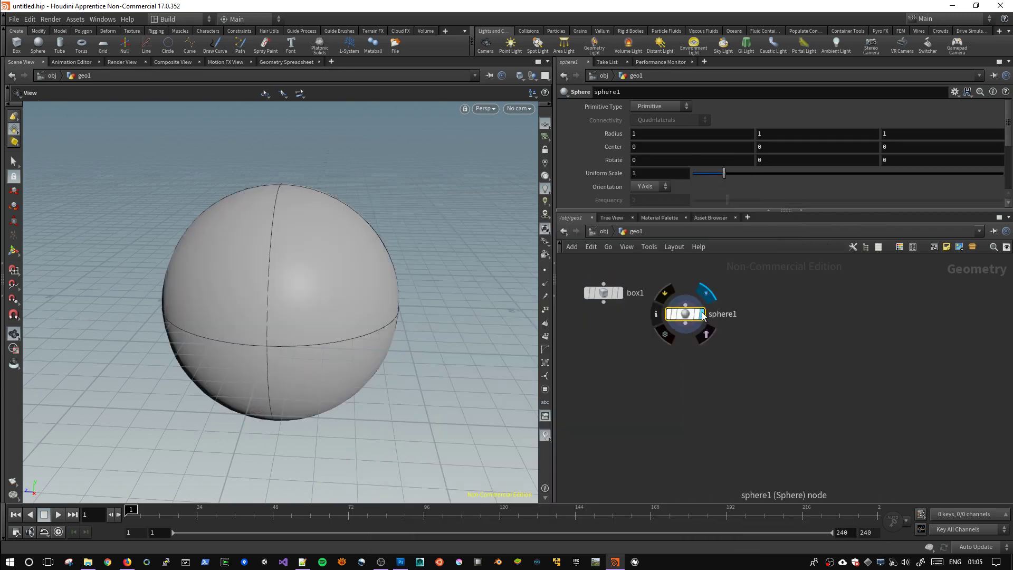
Display box1, try Polygon Mesh as its primitive type, then revert to Polygon.
click(613, 297)
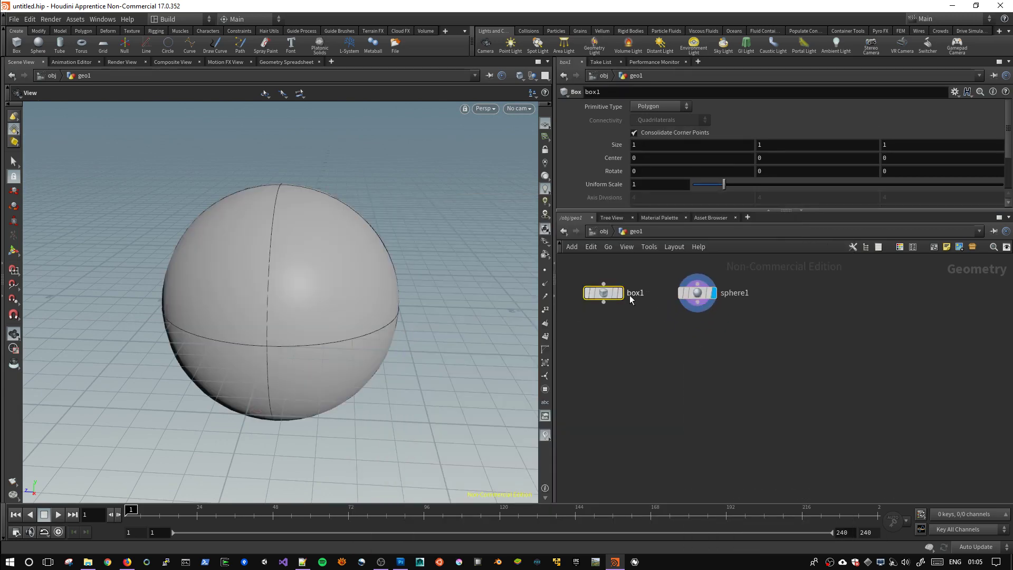
click(622, 293)
mouse_move(434, 296)
mouse_down()
mouse_move(389, 280)
mouse_move(565, 234)
mouse_up()
click(661, 105)
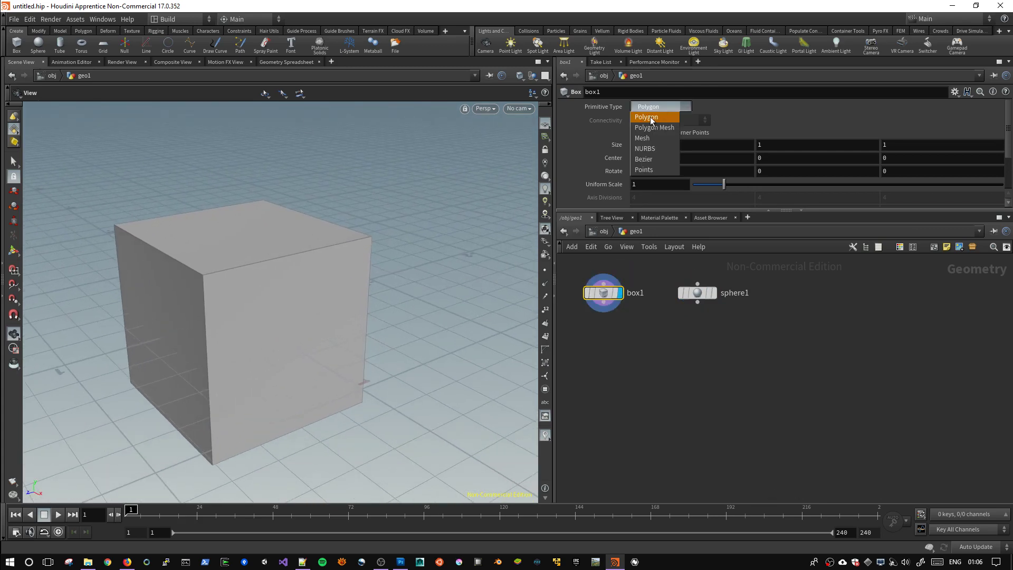
click(666, 128)
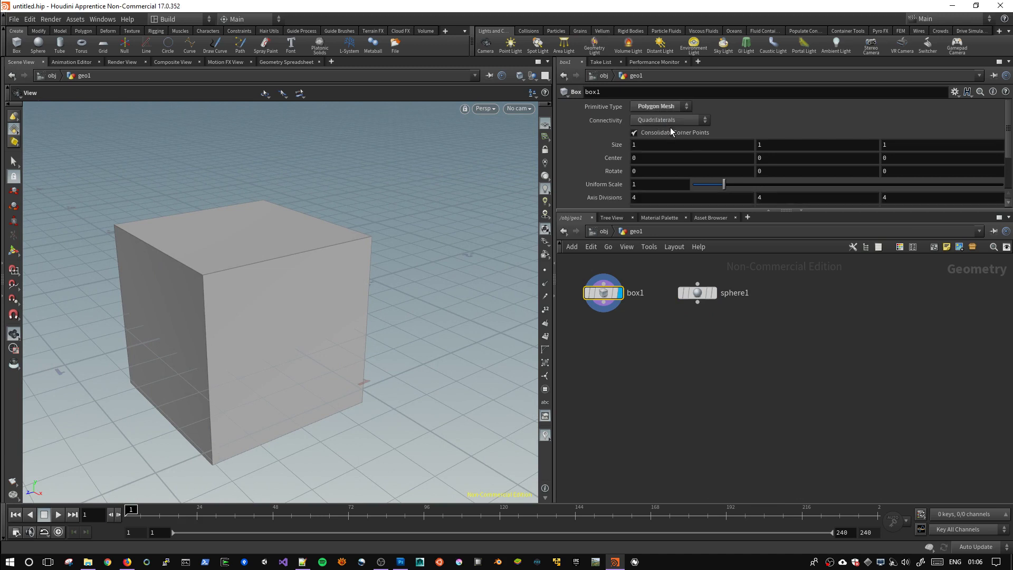
click(655, 109)
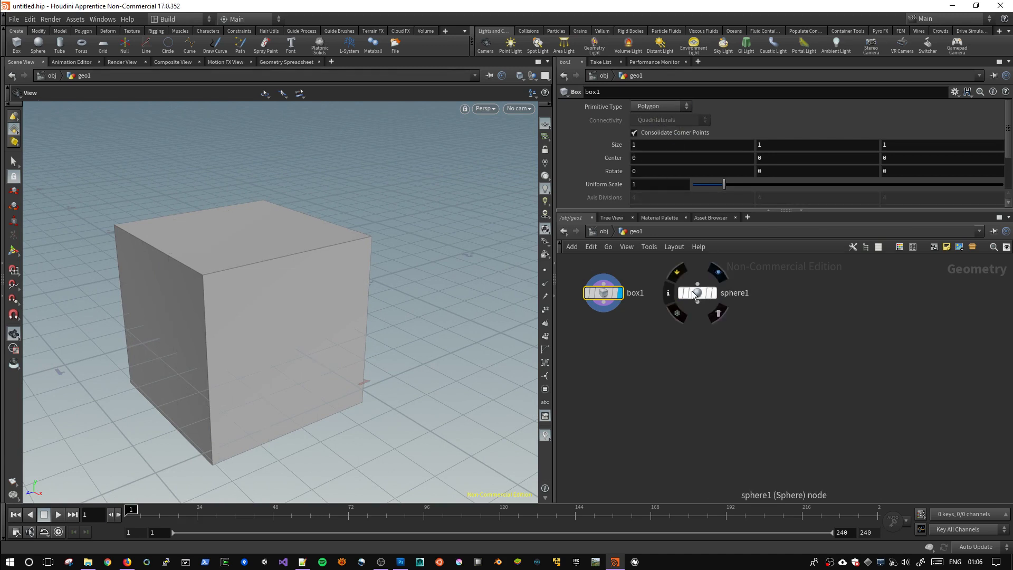
Reposition sphere1, review its primitive type options, and display the sphere again.
drag(692, 290, 683, 300)
click(686, 300)
click(658, 104)
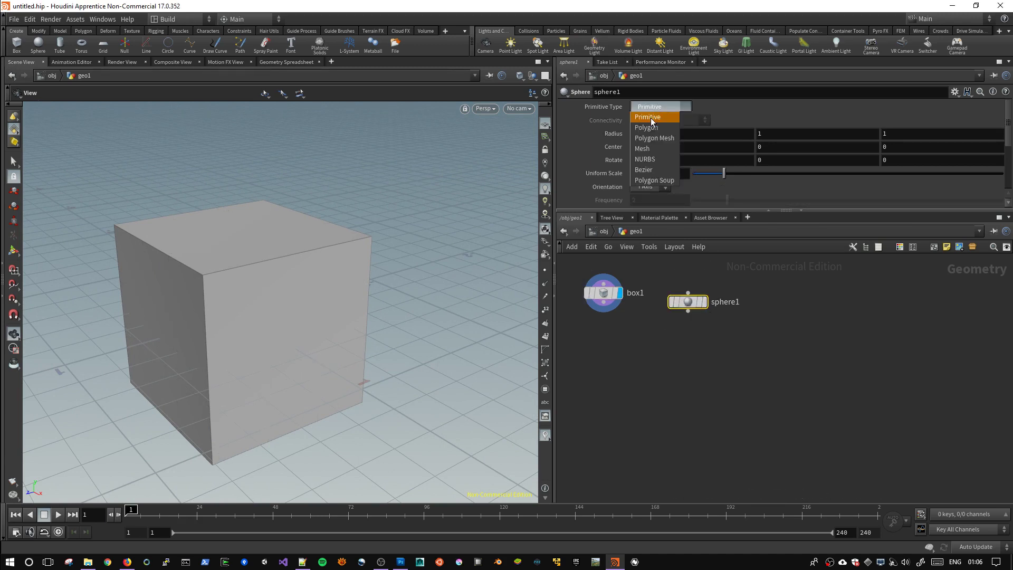
click(604, 293)
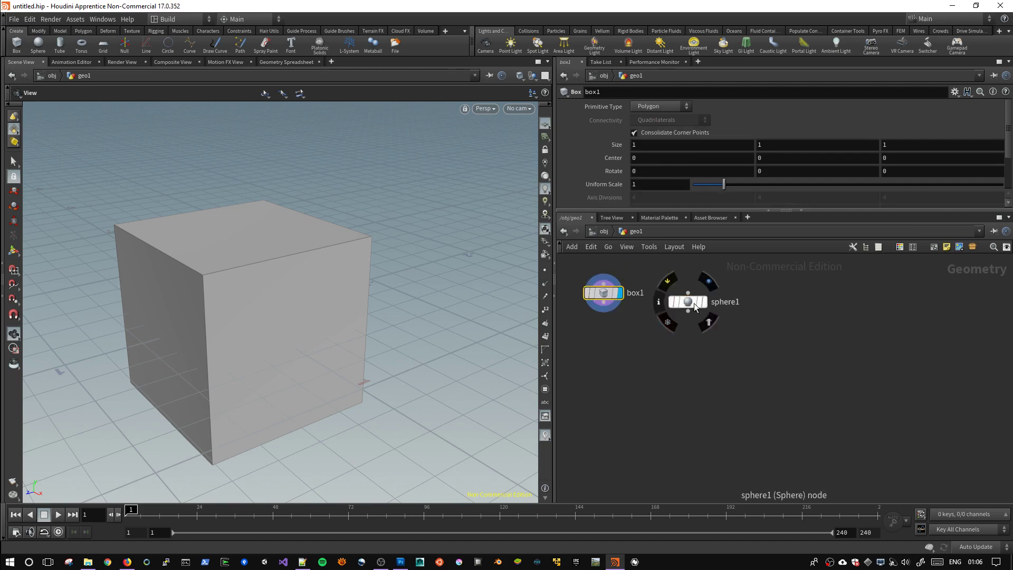
click(688, 302)
mouse_move(476, 250)
mouse_down()
mouse_move(425, 287)
mouse_move(402, 367)
mouse_move(302, 242)
mouse_up()
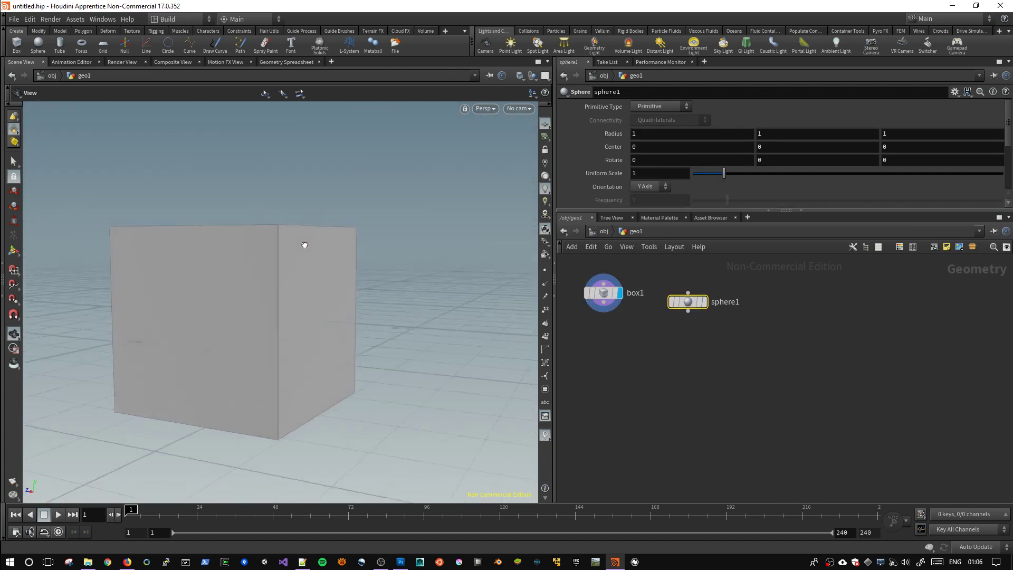
click(705, 301)
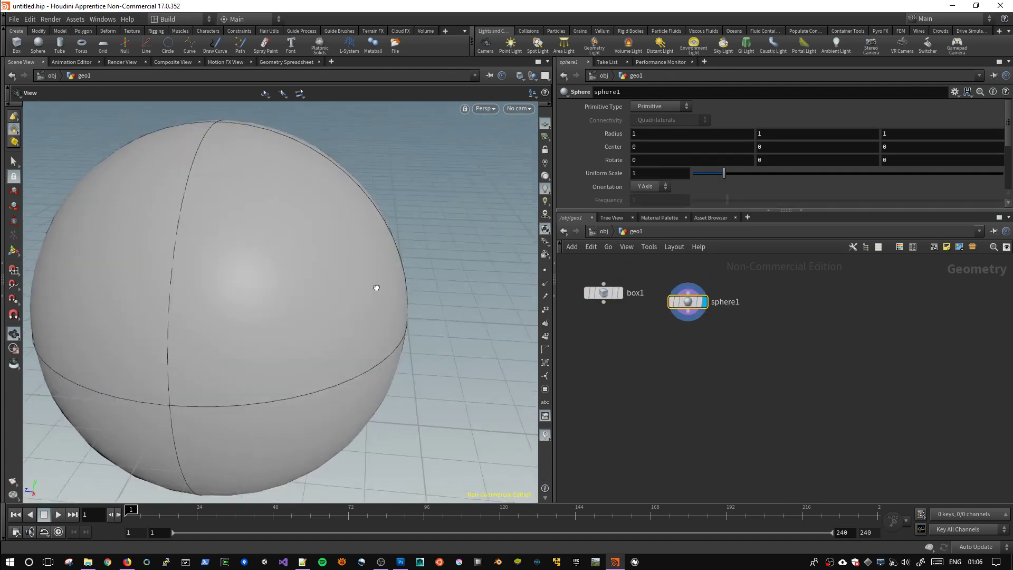
scroll(381, 275, down, 3)
mouse_move(364, 298)
mouse_down()
mouse_move(400, 249)
mouse_move(392, 255)
mouse_up()
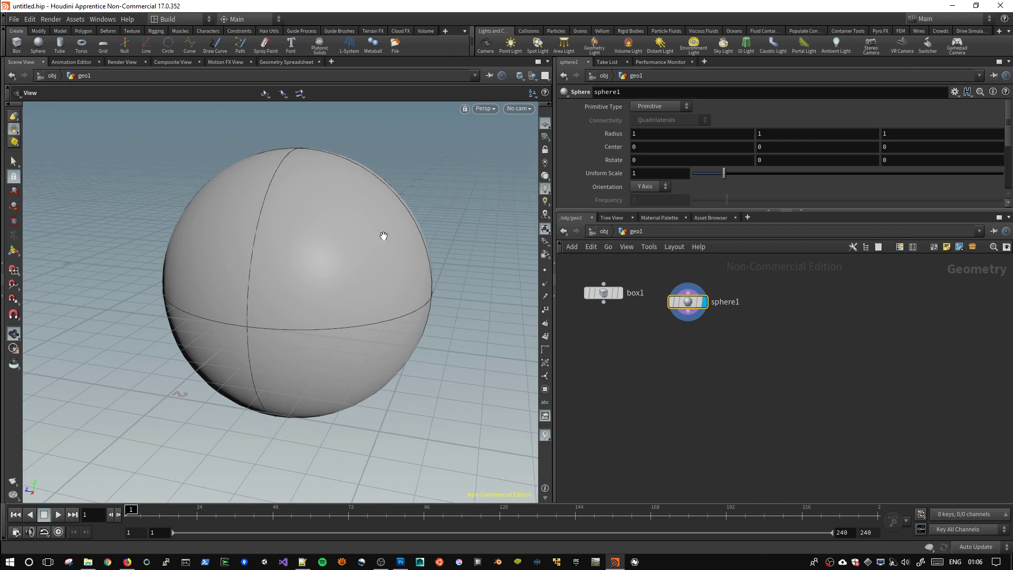
mouse_move(351, 211)
mouse_down()
mouse_move(310, 207)
mouse_move(418, 220)
mouse_up()
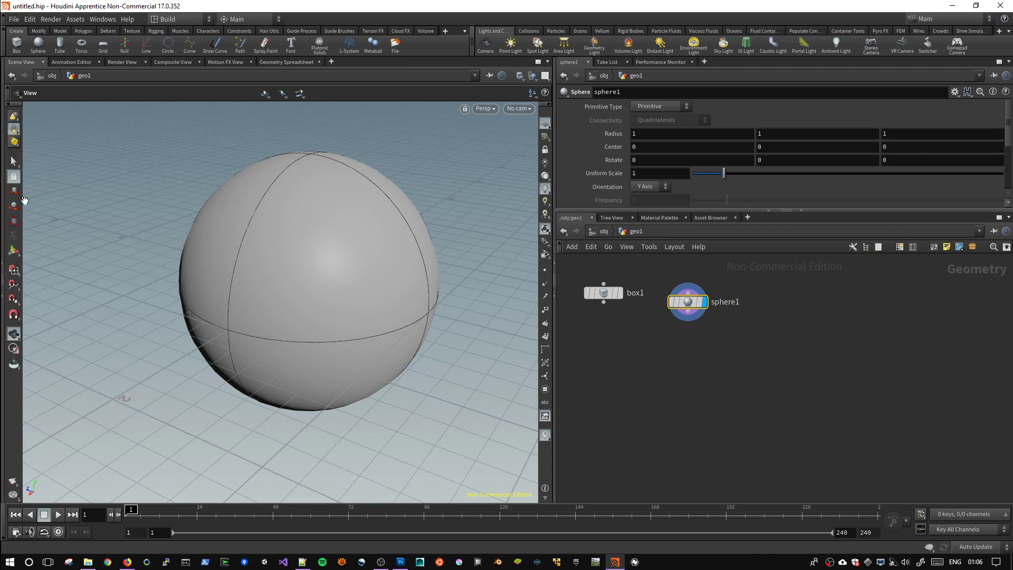
With the Select tool active, set sphere1's Primitive Type to Polygon.
click(15, 163)
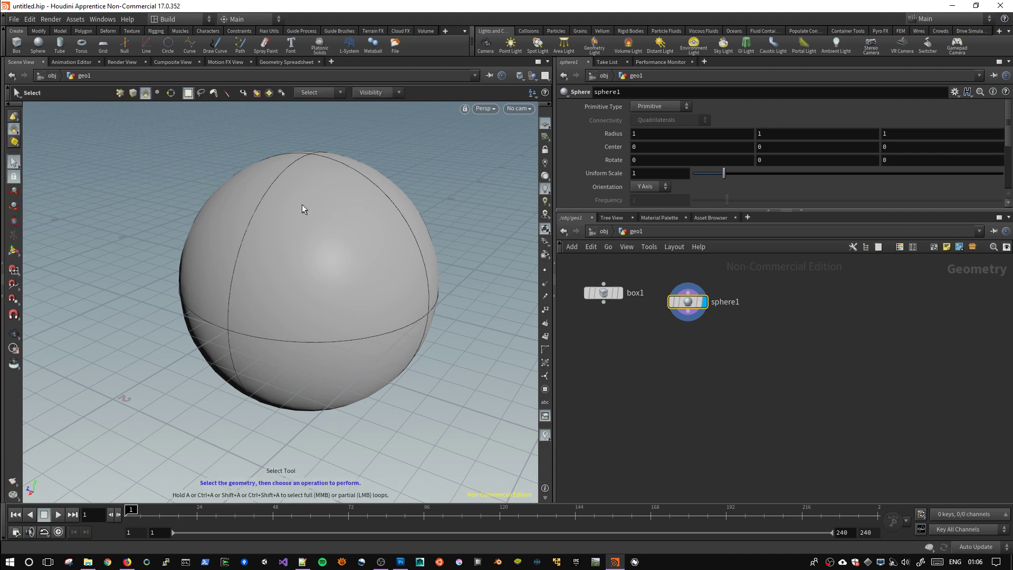
click(120, 93)
click(642, 108)
click(654, 126)
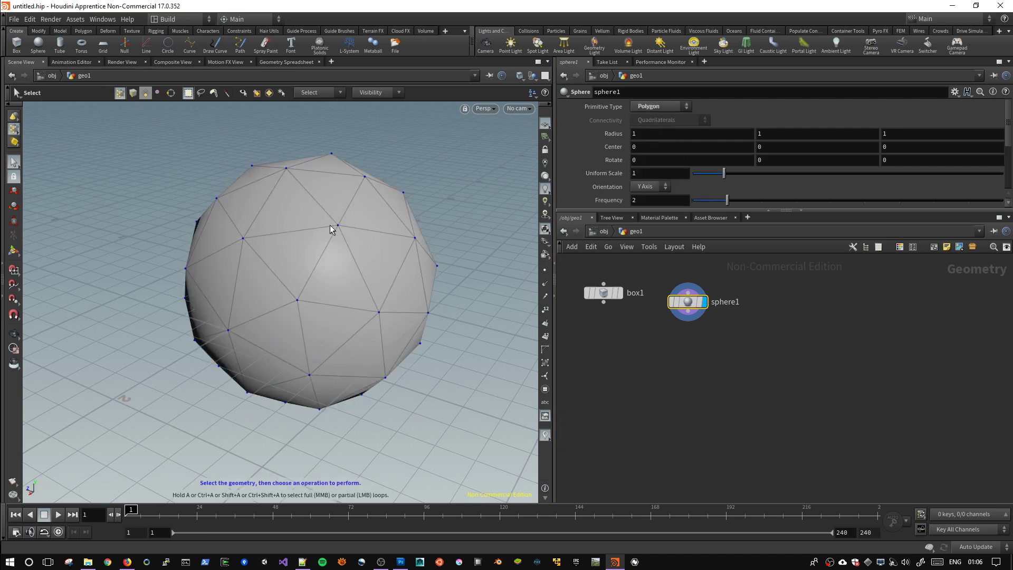
key(4)
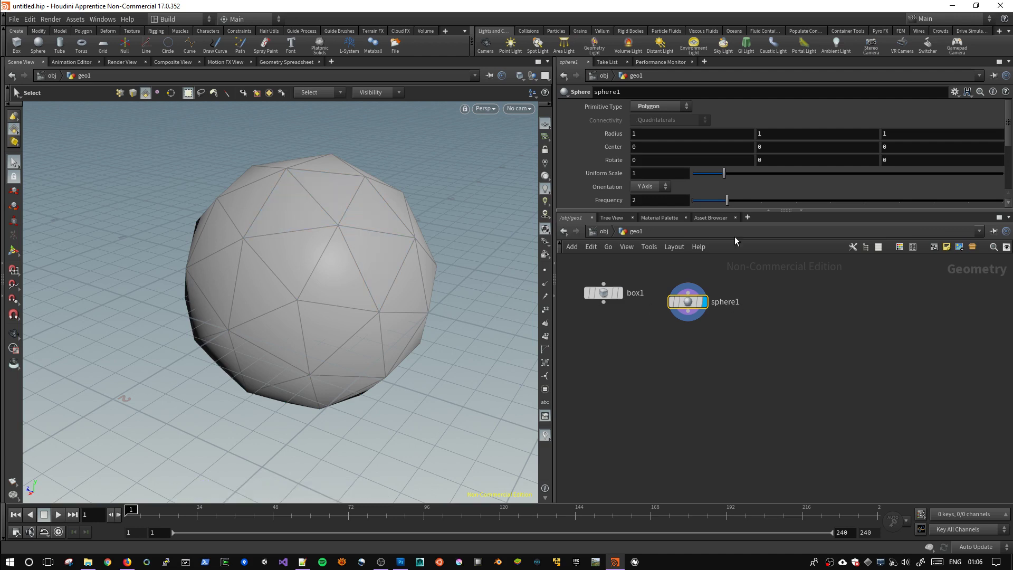
Raise the polygon sphere's Frequency to 7.
drag(646, 213, 647, 240)
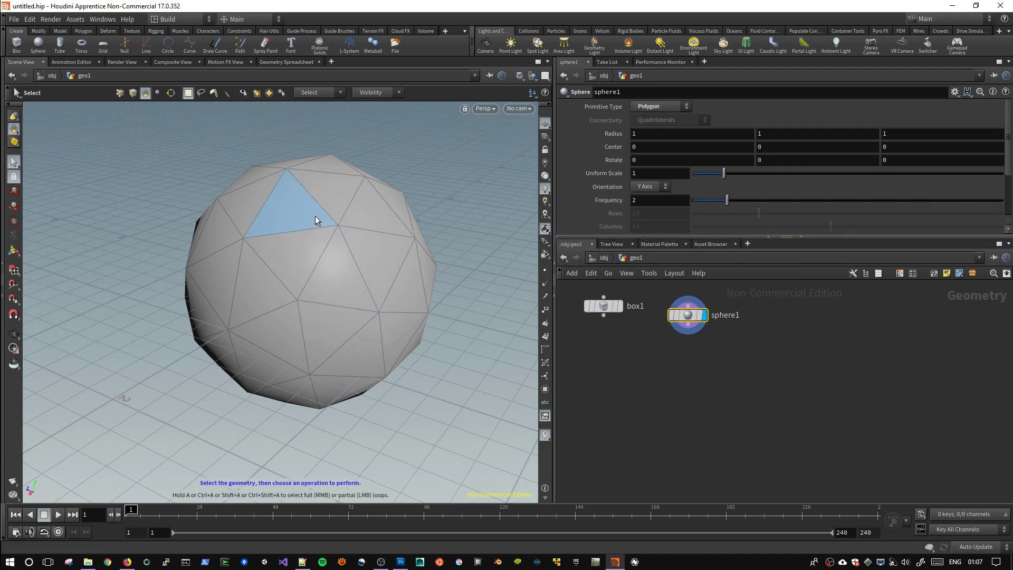
key(Escape)
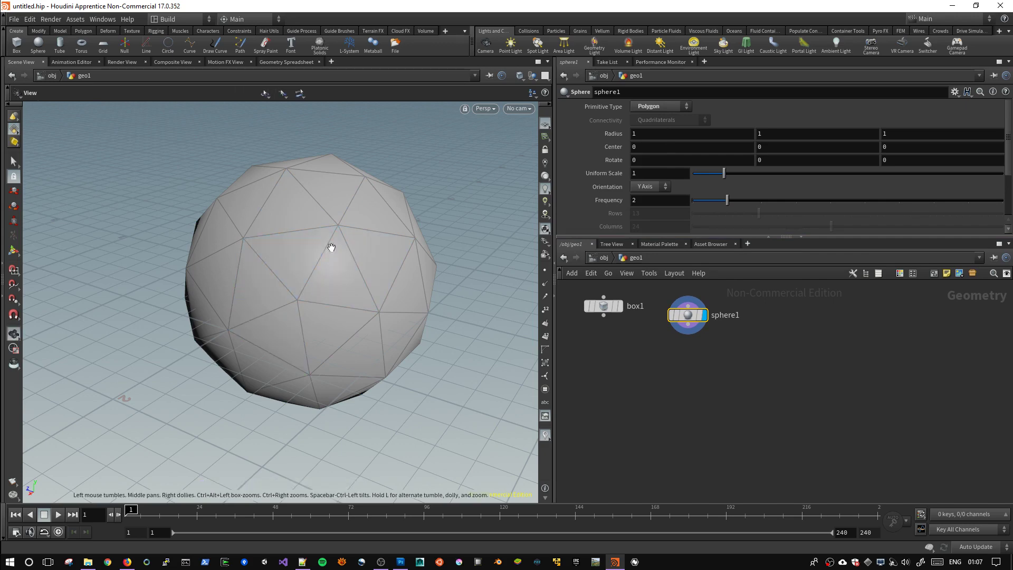
mouse_move(332, 246)
mouse_down()
mouse_move(364, 240)
mouse_move(354, 266)
mouse_move(309, 309)
mouse_up()
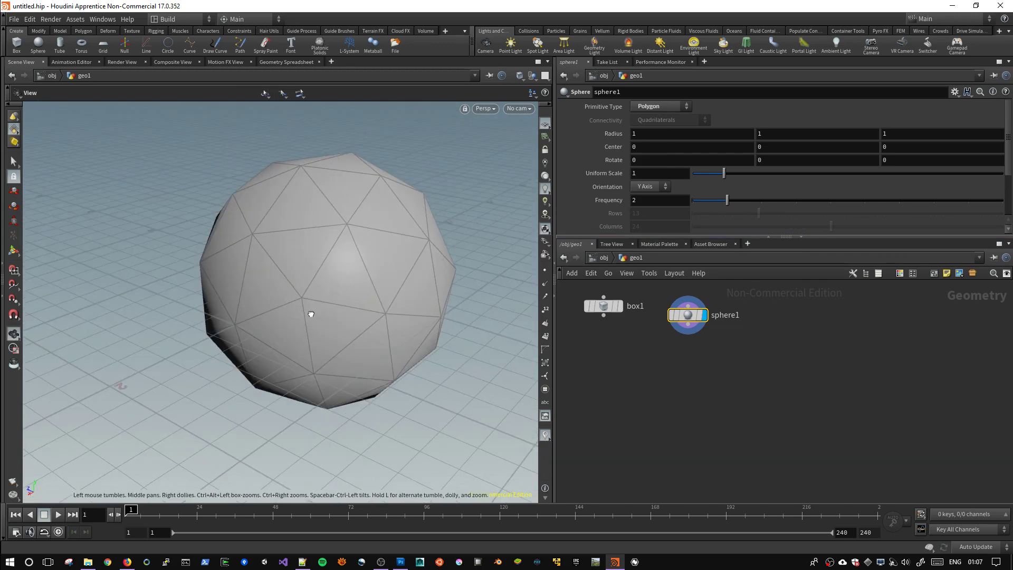
key(s)
drag(742, 200, 899, 200)
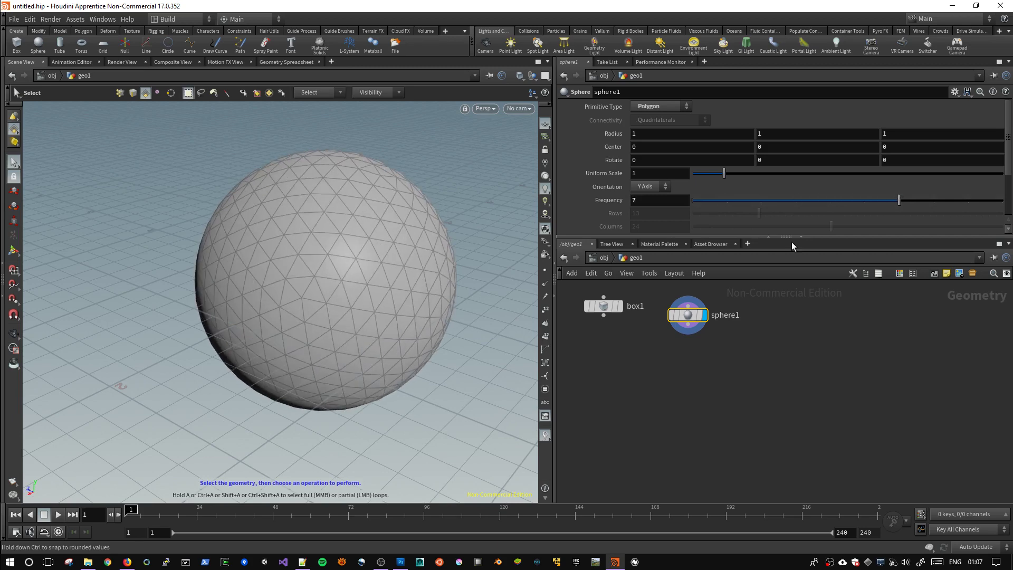
Try Polygon Mesh as sphere1's primitive type and orbit to inspect it.
click(664, 107)
click(654, 138)
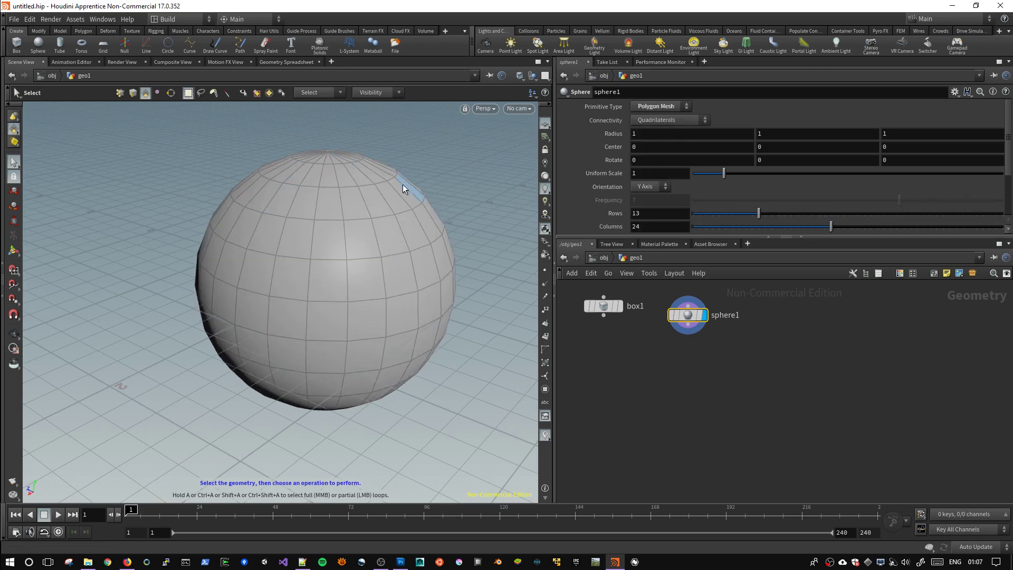
mouse_move(377, 331)
alt+mouse_down()
mouse_move(447, 219)
mouse_move(339, 285)
mouse_move(464, 253)
mouse_move(345, 302)
mouse_move(278, 260)
mouse_move(446, 265)
mouse_move(428, 280)
mouse_move(299, 211)
alt+mouse_up()
key(Escape)
key(s)
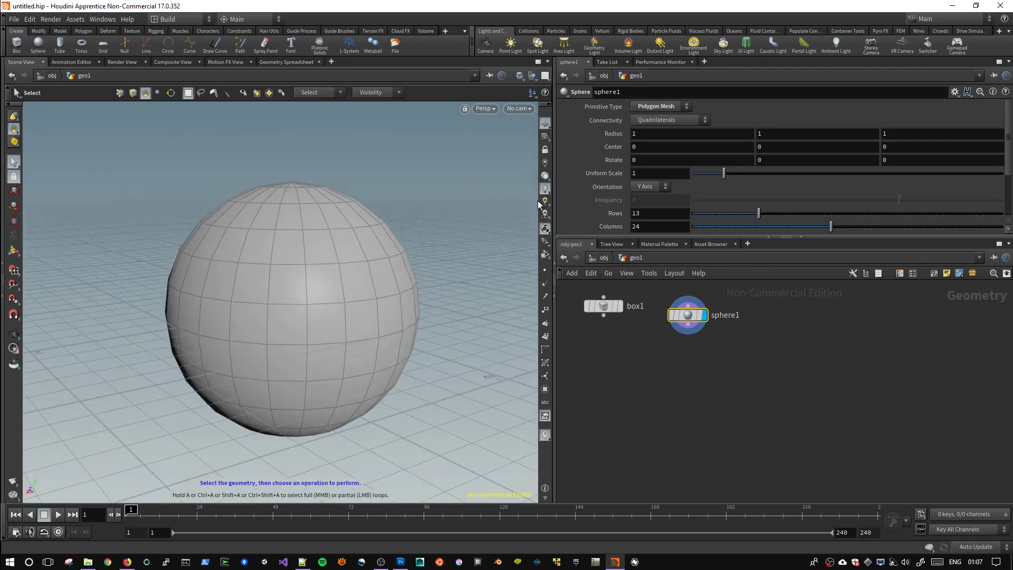
Switch sphere1 to Mesh and then NURBS primitive types, orbiting to compare.
click(680, 107)
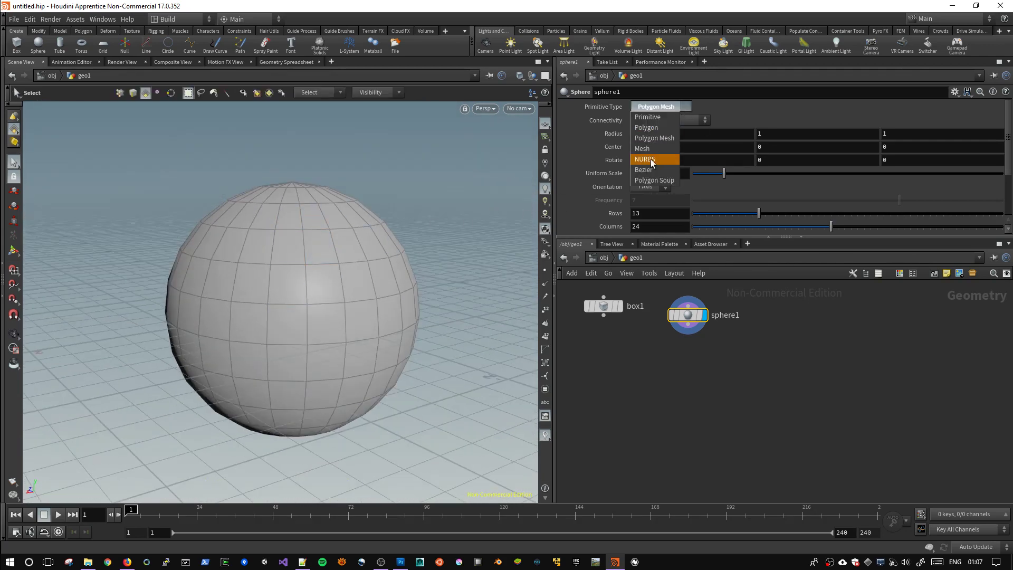
click(650, 148)
click(667, 106)
click(652, 156)
key(Escape)
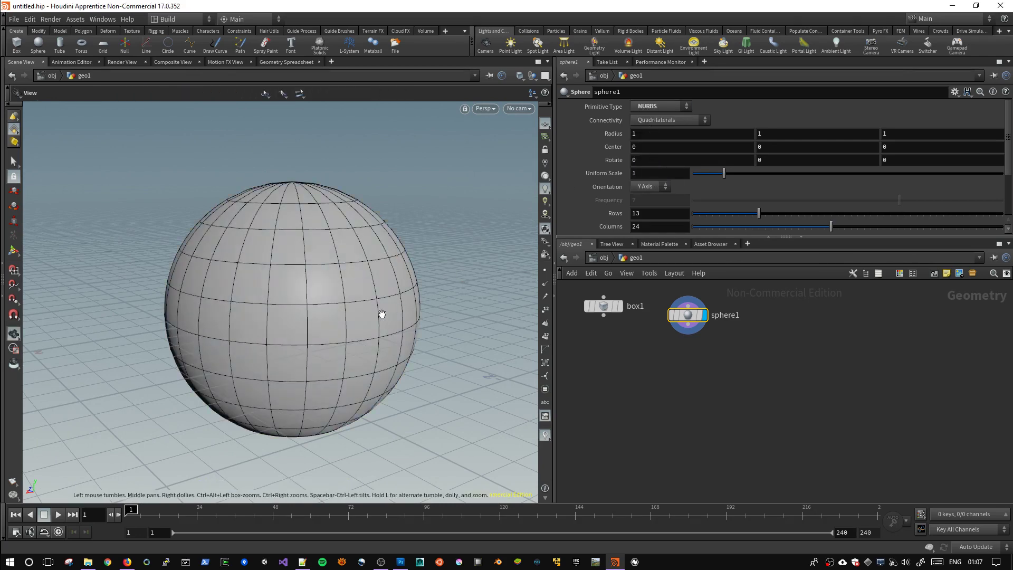
drag(381, 314, 455, 208)
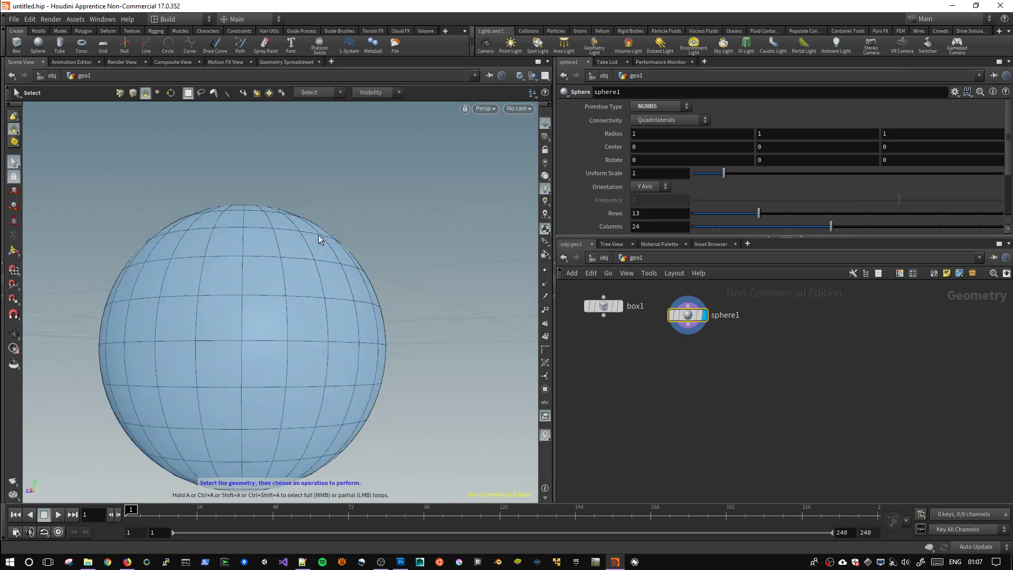
drag(389, 262, 471, 229)
key(s)
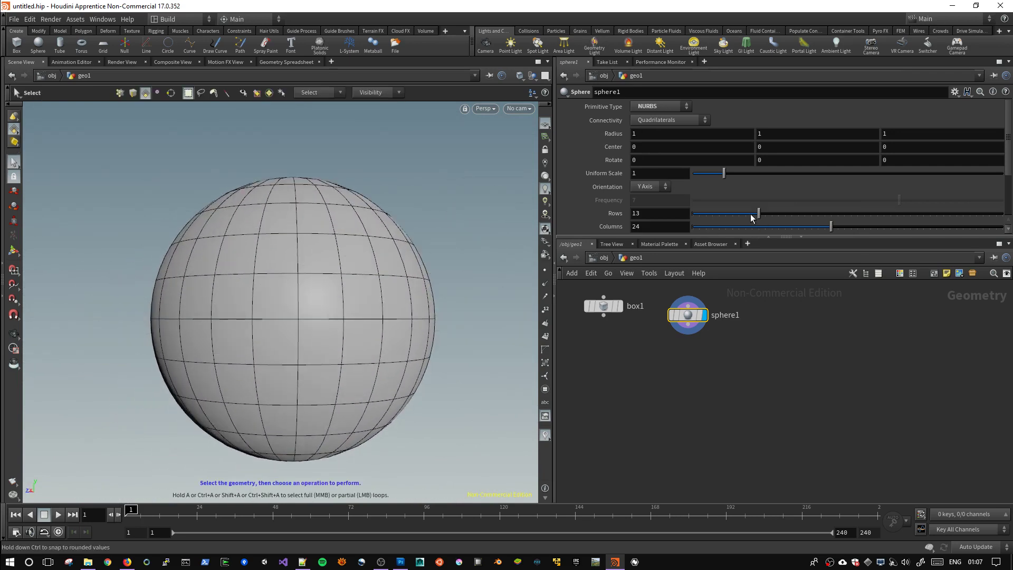
Set sphere1 to 8 rows and 13 columns as a Polygon Mesh.
drag(759, 213, 725, 214)
drag(782, 227, 758, 227)
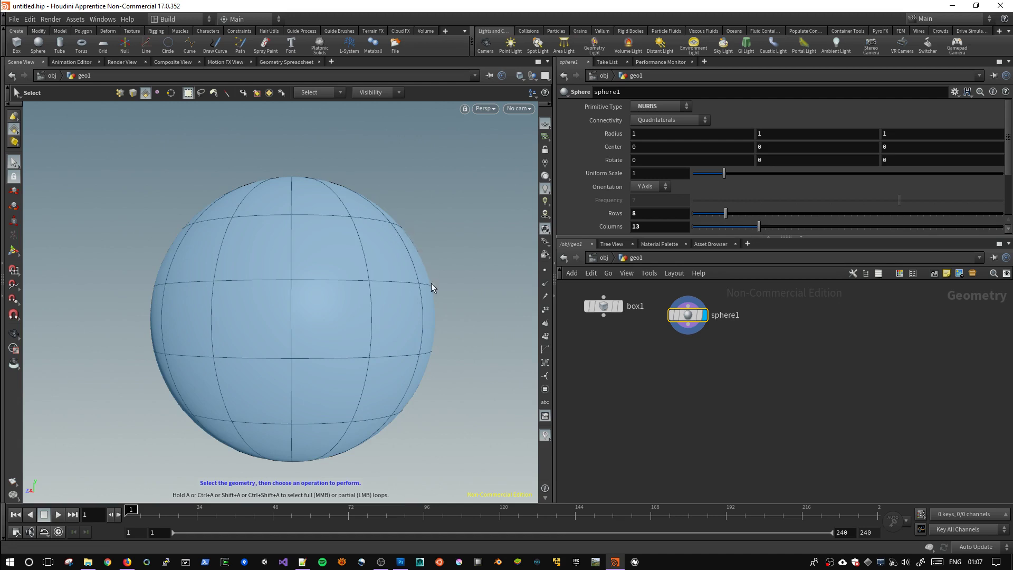
click(657, 106)
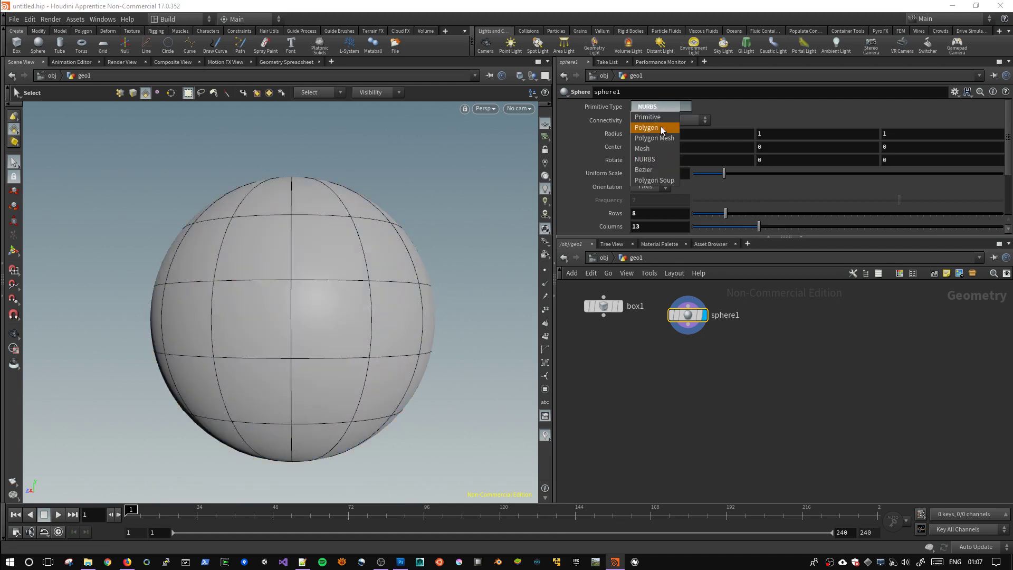
click(662, 129)
click(657, 107)
click(659, 138)
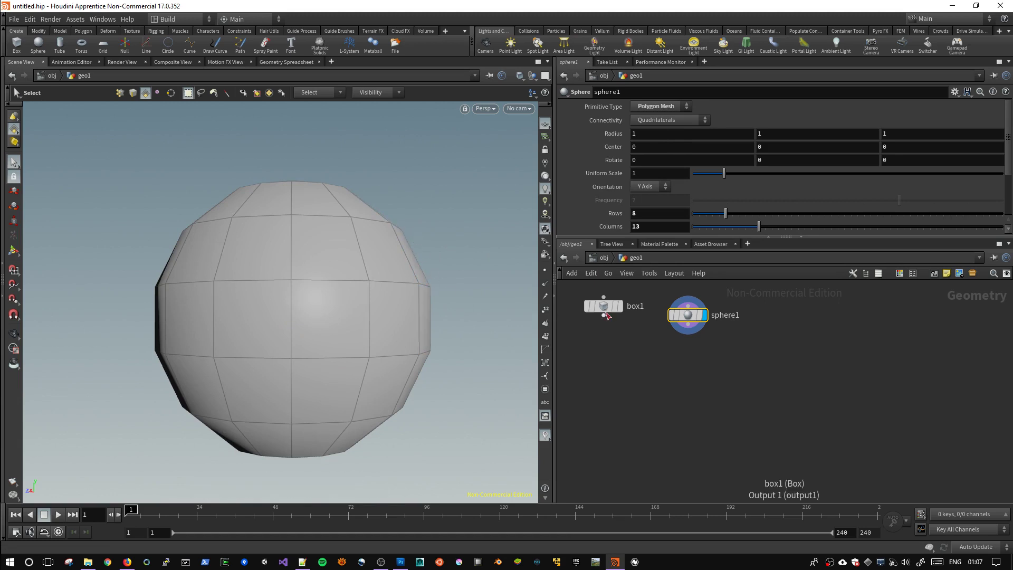
Nudge sphere1, keep Polygon Mesh, and turn on its template flag.
drag(695, 317, 704, 319)
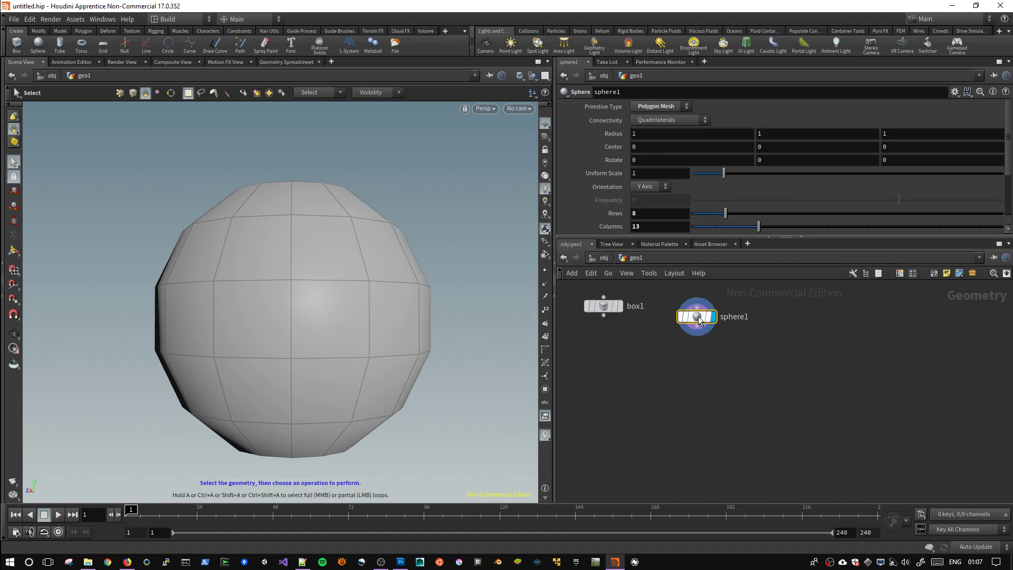
click(665, 108)
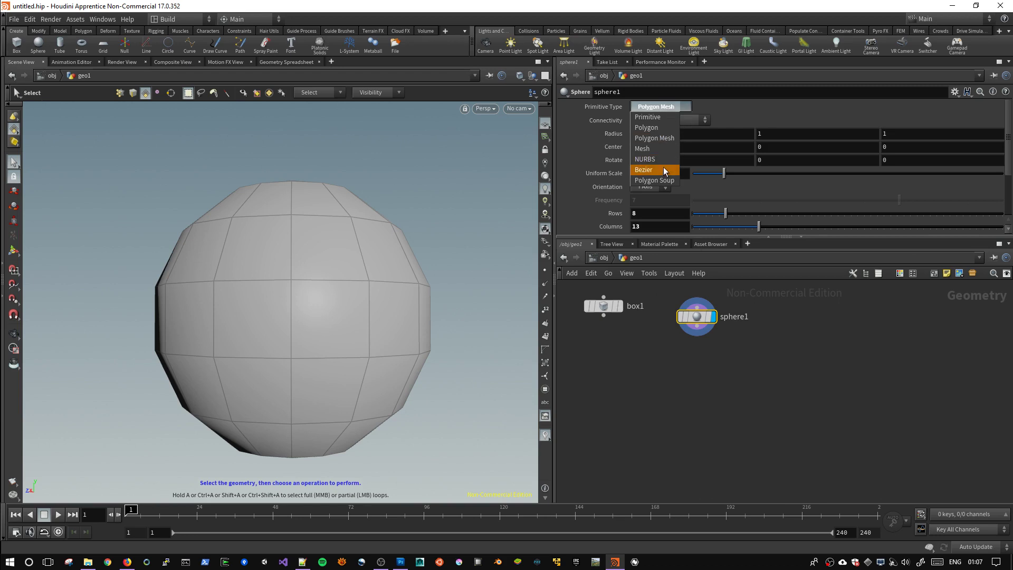
click(706, 368)
mouse_move(697, 317)
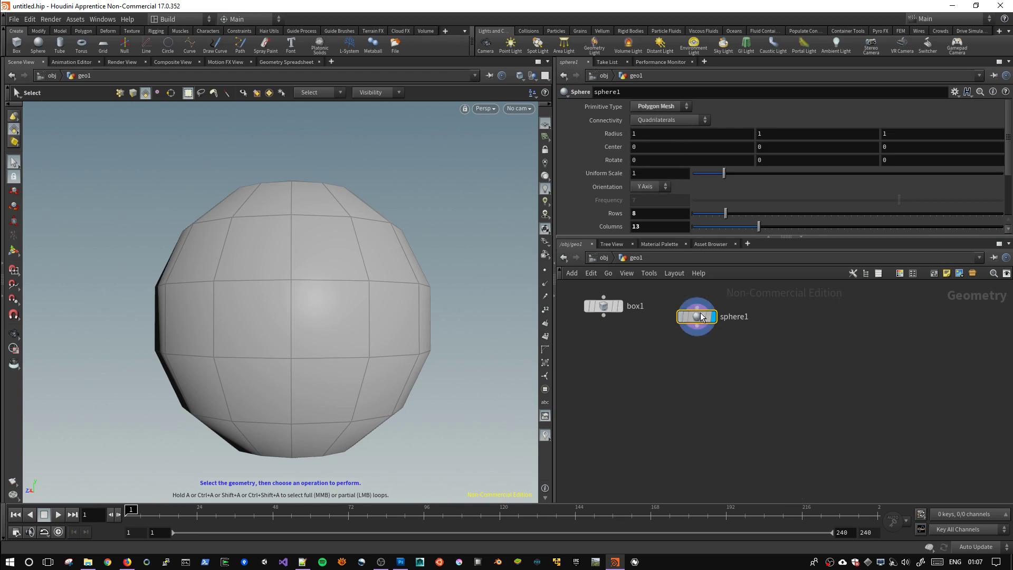
click(716, 340)
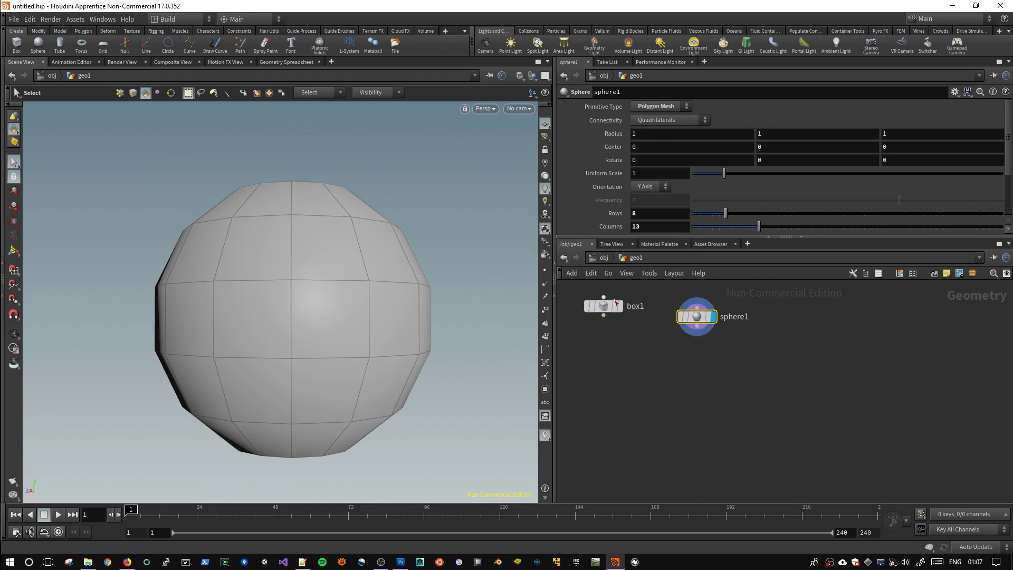
Display box1, try Polygon Mesh with 12 axis divisions, then revert to Polygon.
click(621, 306)
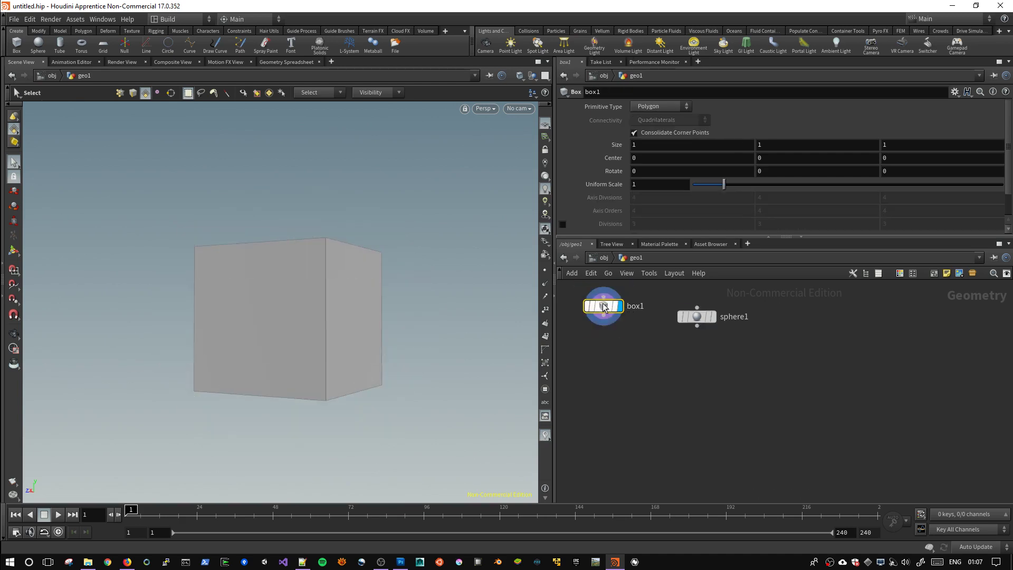
click(654, 106)
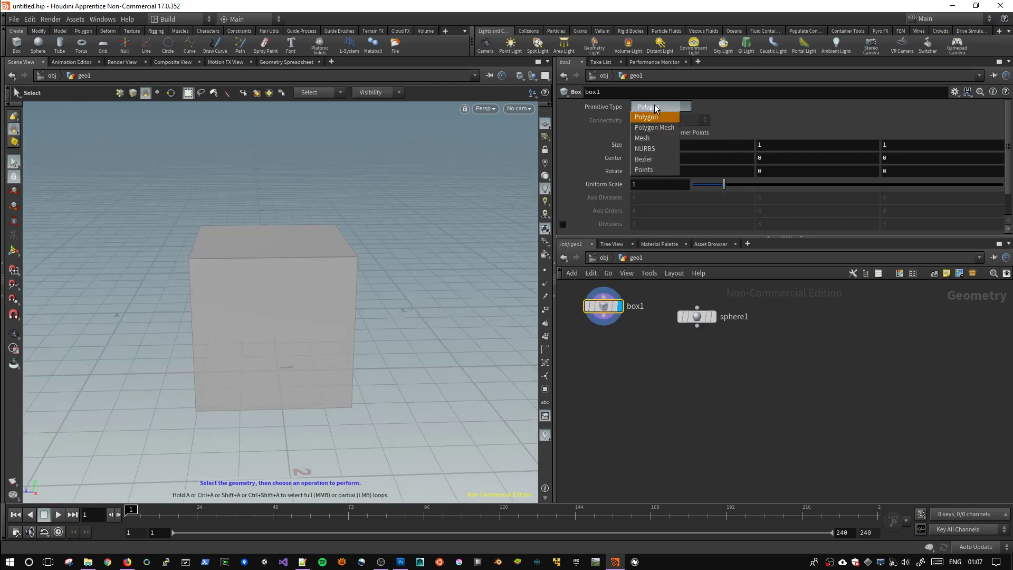
click(658, 132)
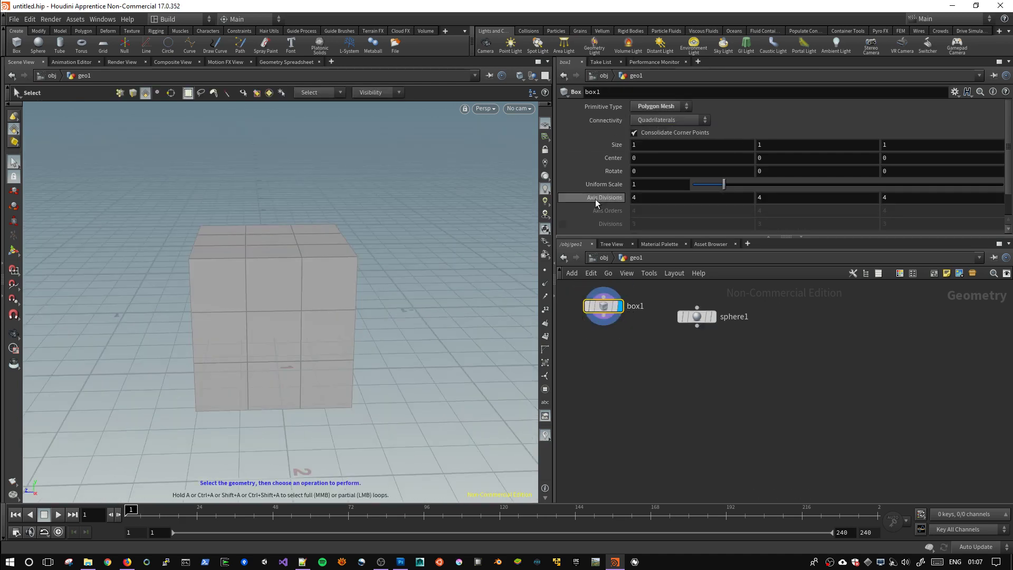
mouse_move(595, 198)
middle_down()
mouse_move(648, 198)
mouse_move(602, 202)
middle_up()
click(642, 107)
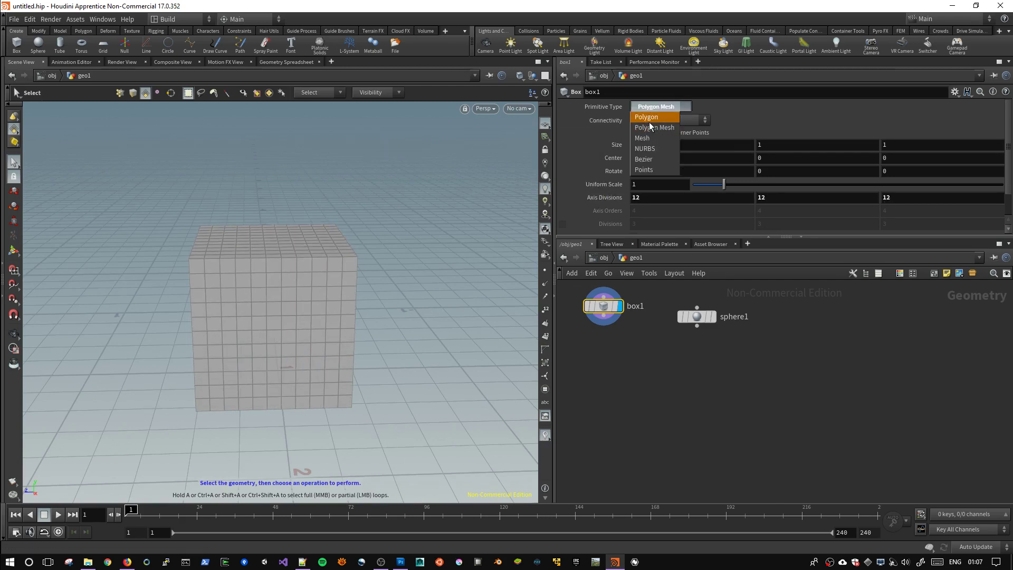
click(649, 122)
Box-select box1 and sphere1 and delete both nodes.
key(Escape)
mouse_move(366, 251)
mouse_down()
mouse_move(468, 233)
mouse_move(454, 233)
mouse_move(421, 303)
mouse_move(415, 262)
mouse_up()
key(s)
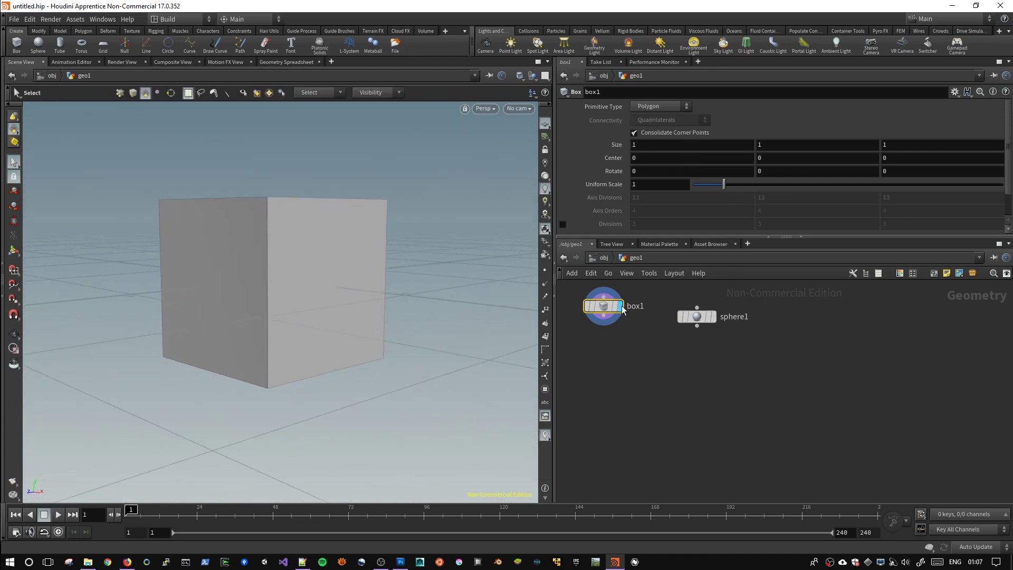
drag(622, 310, 663, 321)
drag(601, 361, 713, 324)
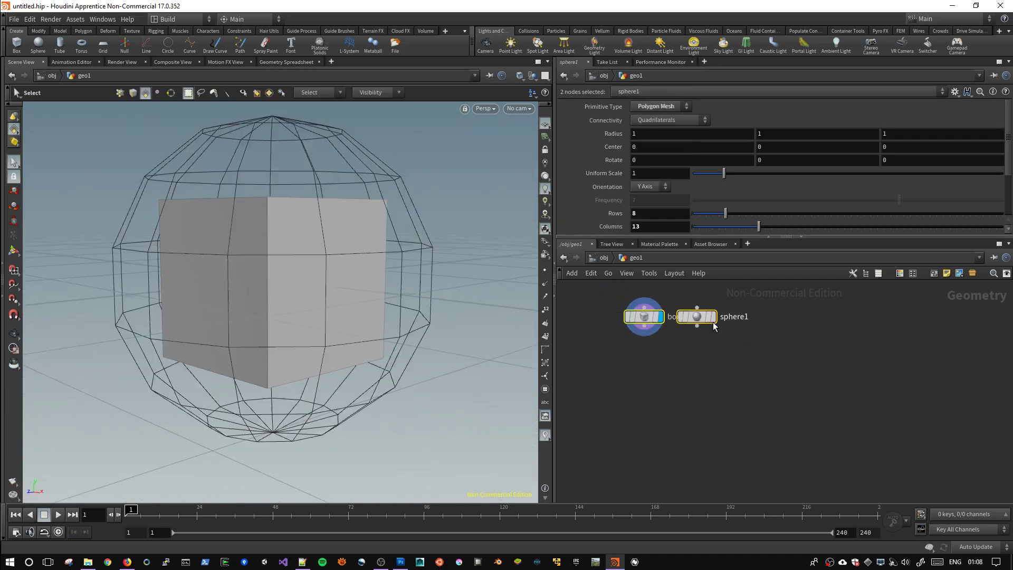
drag(625, 344, 736, 305)
key(Delete)
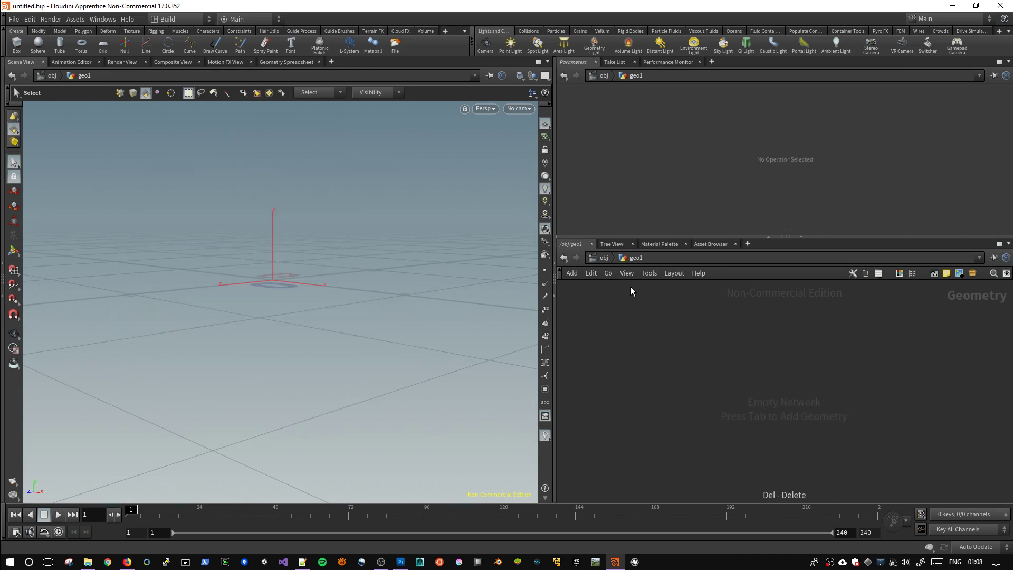
key(Tab)
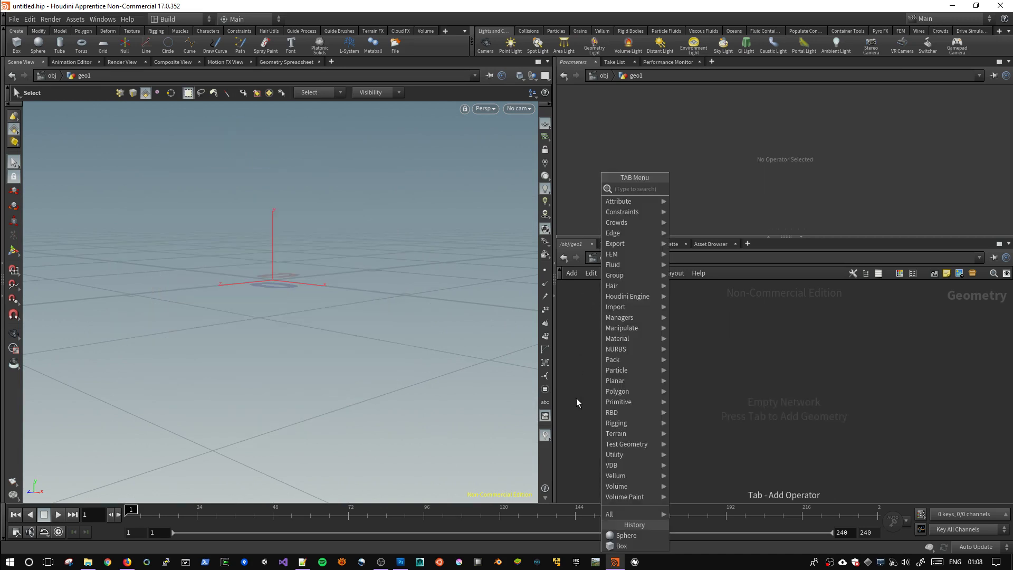
mouse_move(619, 401)
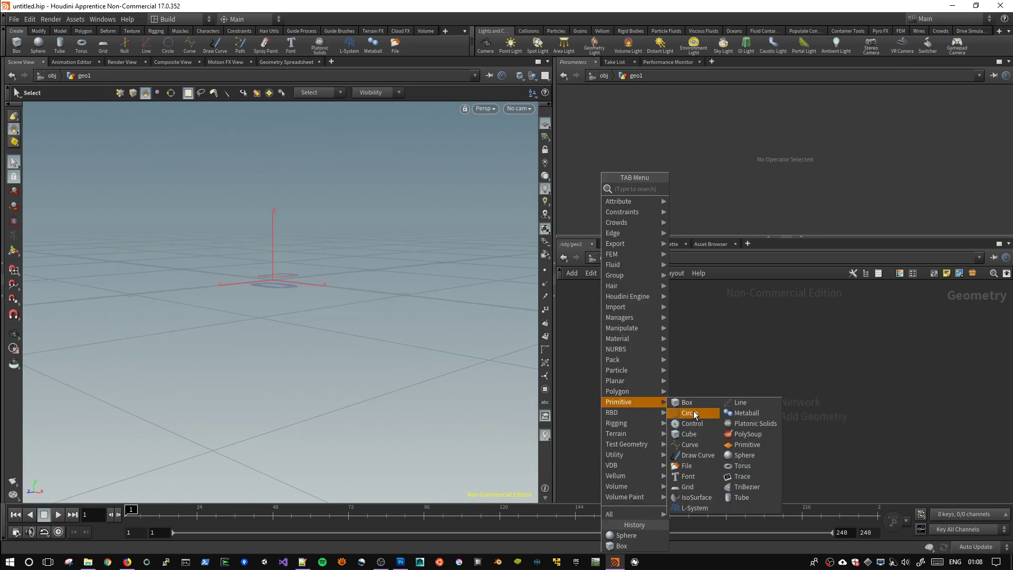
click(727, 402)
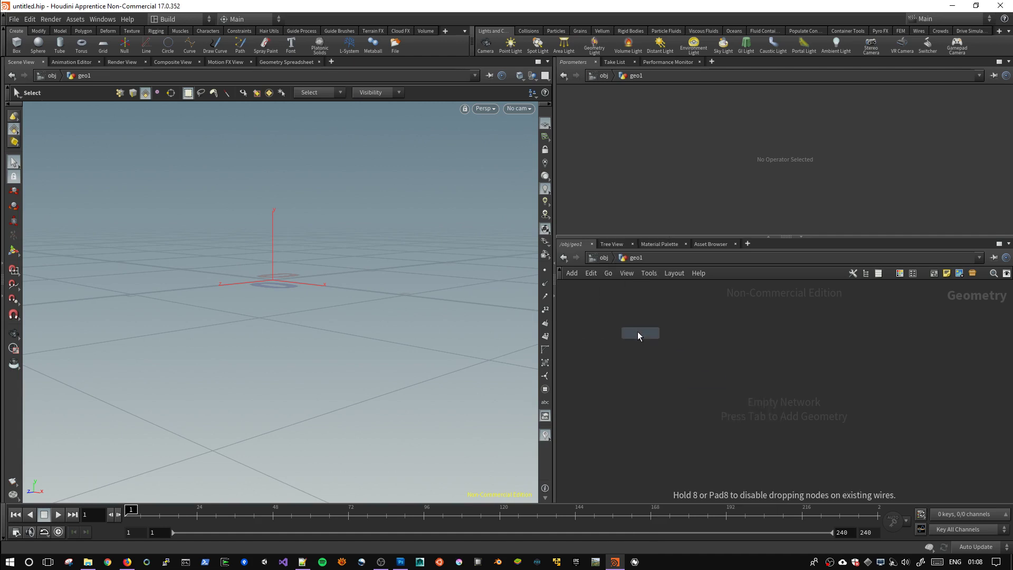
click(636, 330)
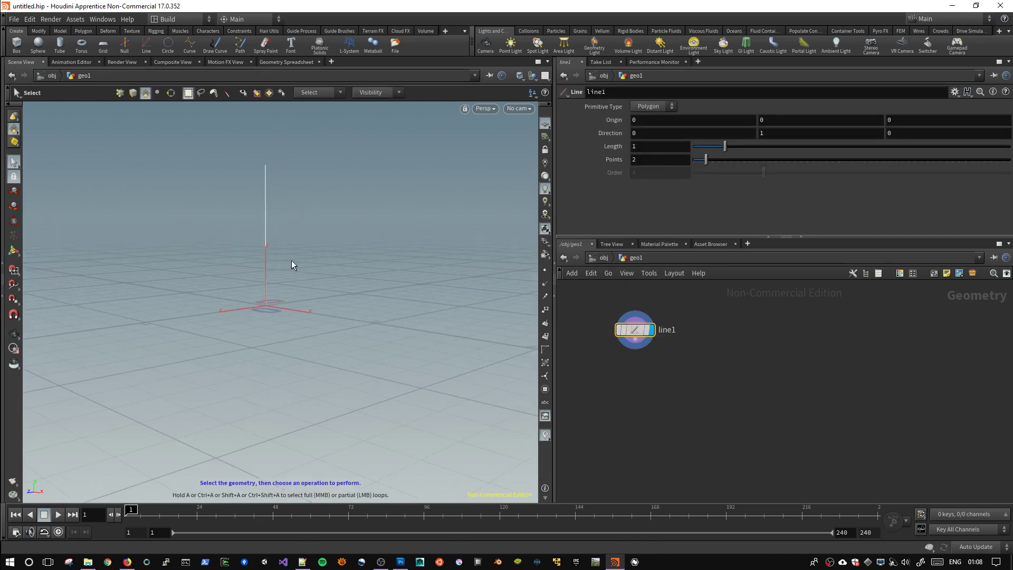
key(Return)
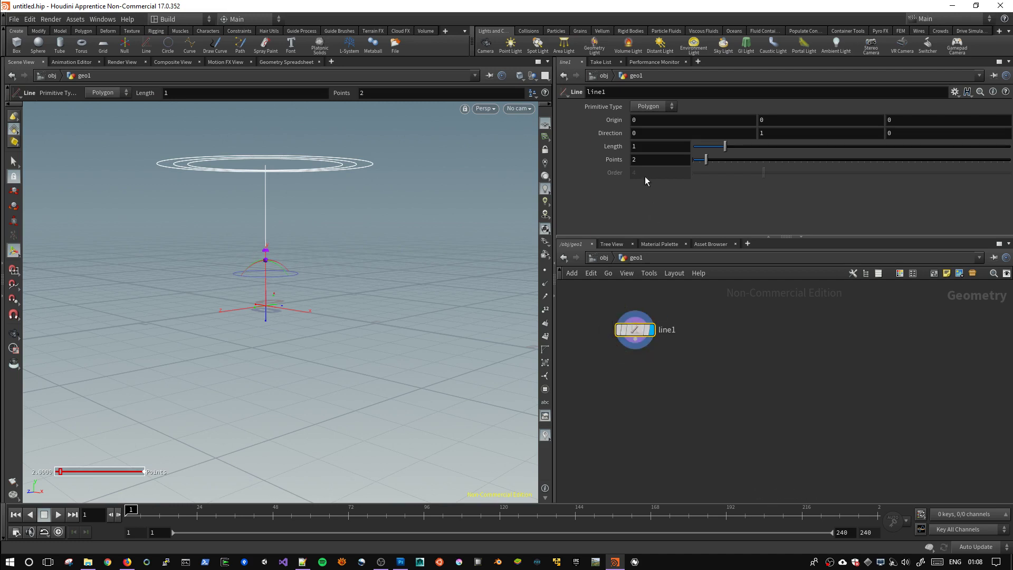
mouse_move(705, 160)
mouse_down()
mouse_move(789, 159)
mouse_move(776, 159)
mouse_up()
click(545, 270)
key(Escape)
mouse_move(349, 278)
mouse_down()
mouse_move(346, 266)
mouse_move(387, 306)
mouse_up()
key(Return)
drag(775, 161, 794, 170)
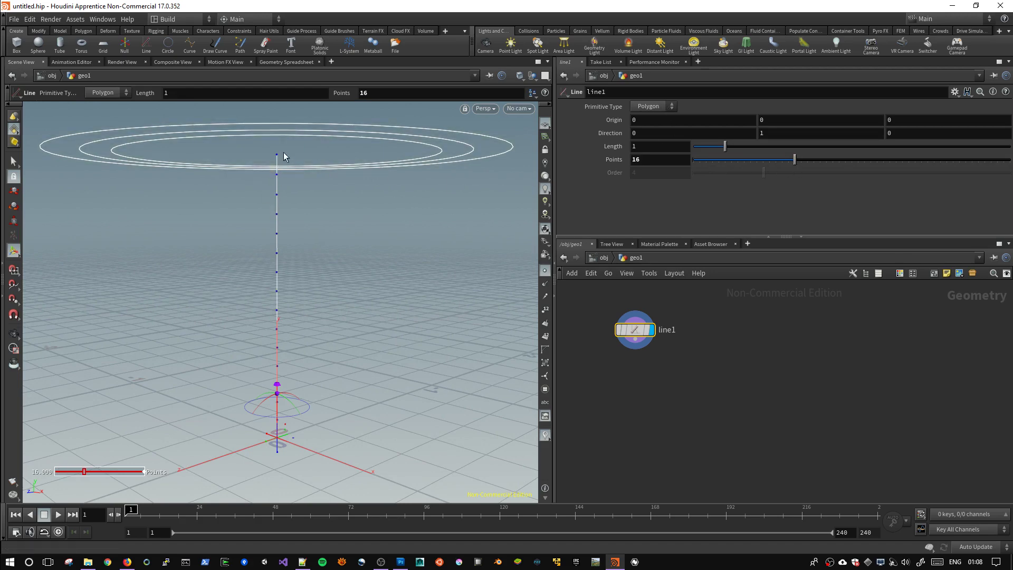
drag(280, 155, 277, 205)
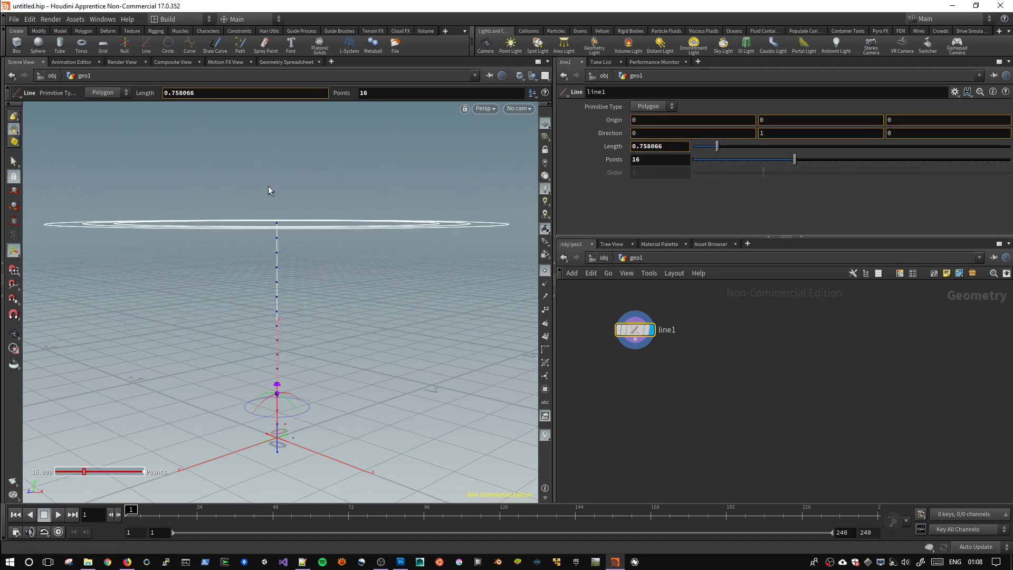
drag(280, 388, 347, 313)
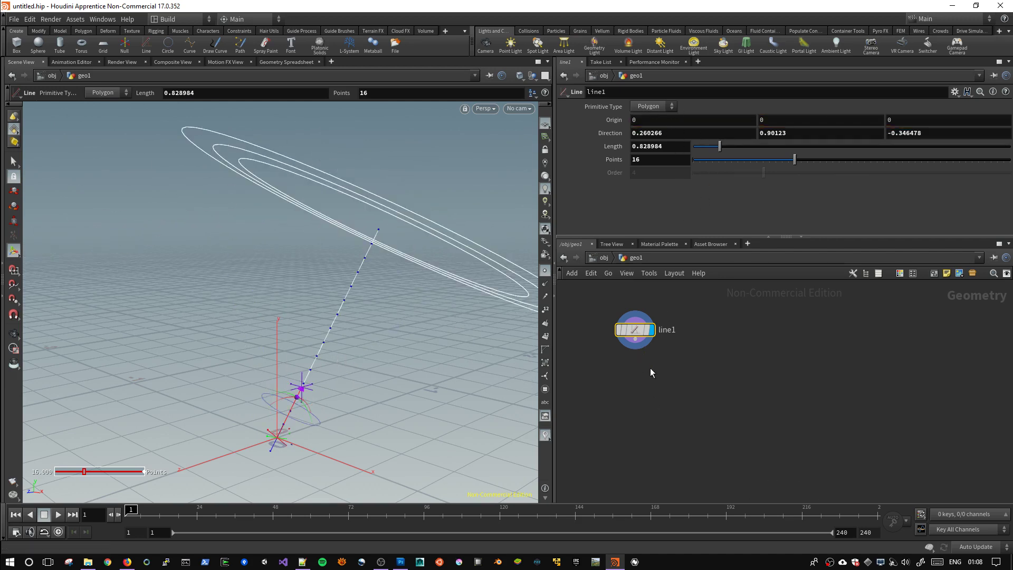
key(Delete)
Place a Box from the Primitive node menu, delete it, and reopen the Tab menu.
key(c)
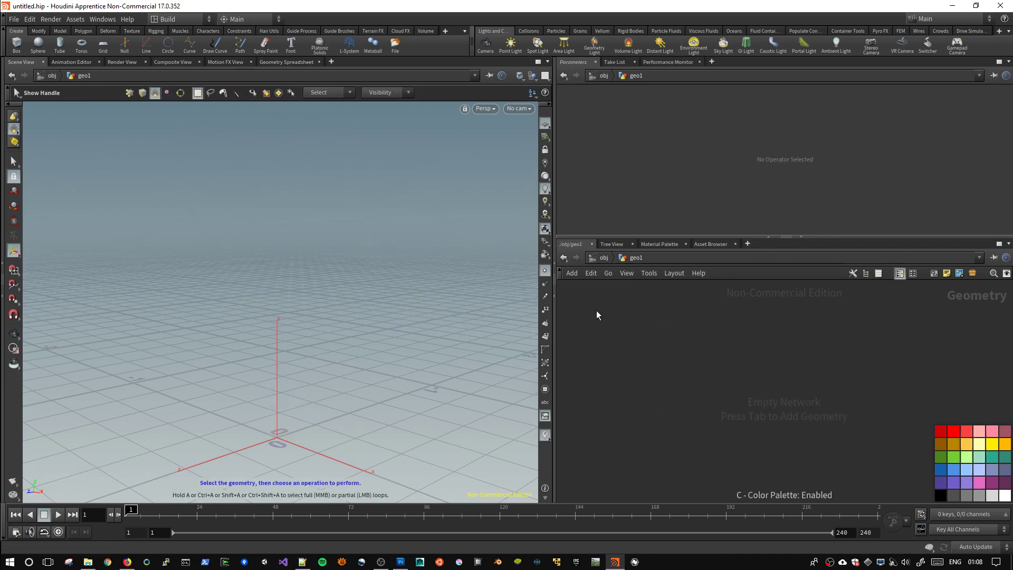
key(Tab)
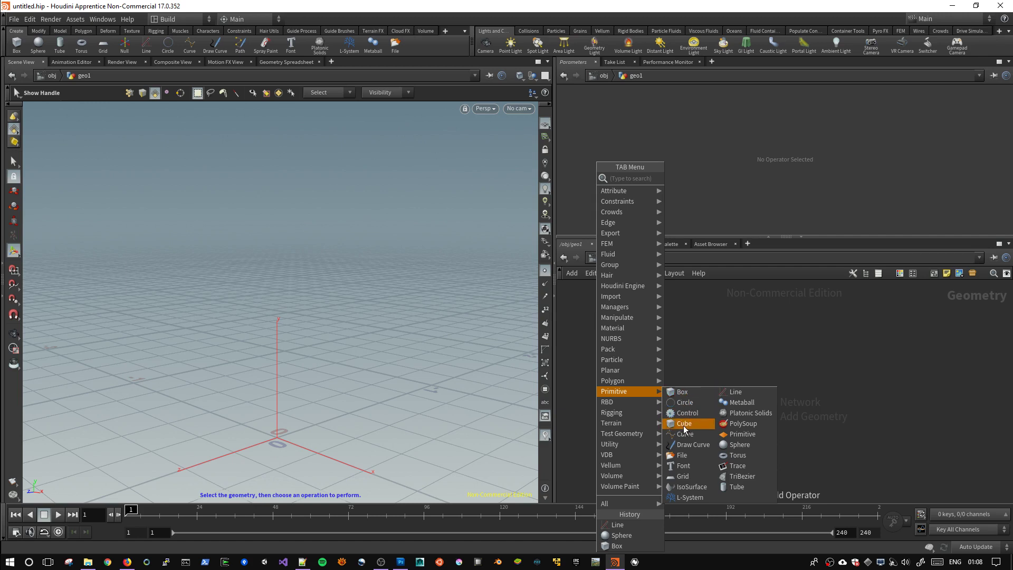
click(696, 424)
click(612, 328)
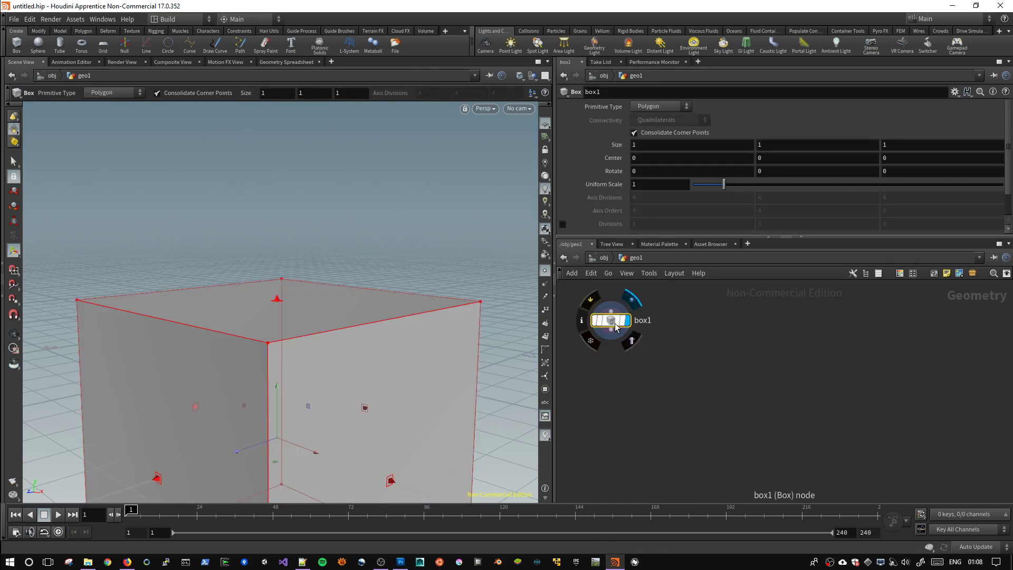
key(Delete)
key(Tab)
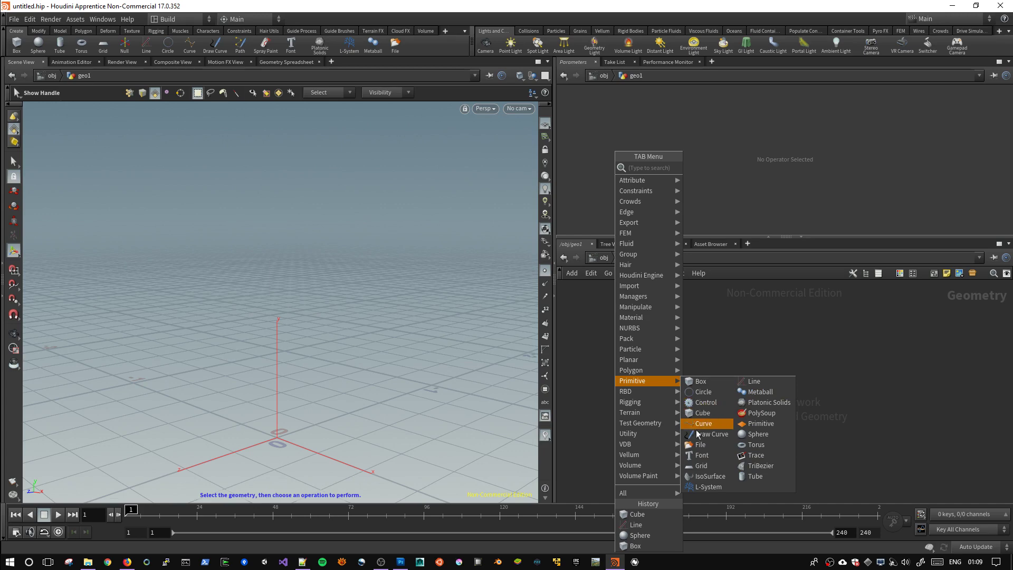
Add a Tube node tube1 and frame it in the viewport.
click(753, 478)
click(617, 320)
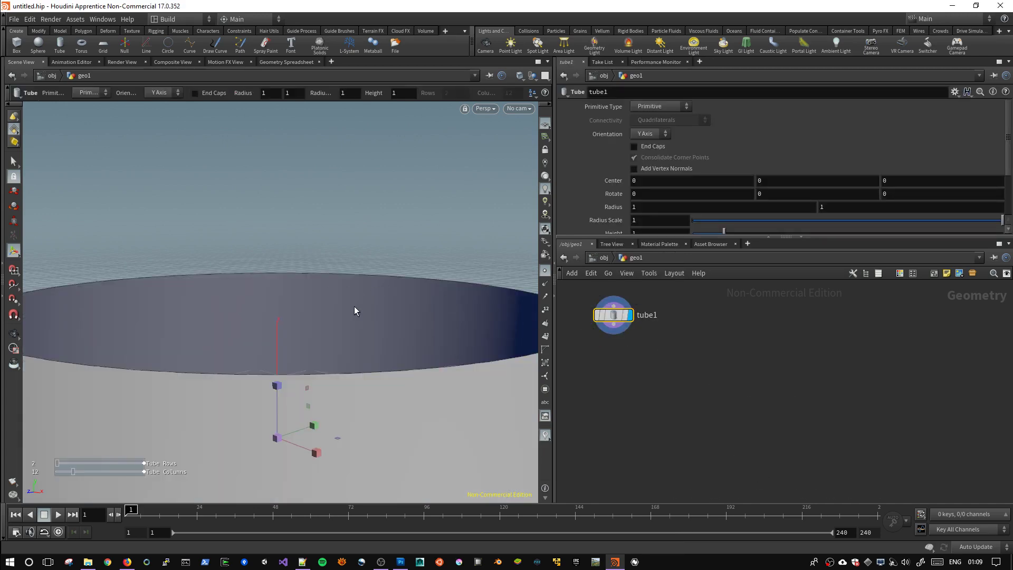
key(Escape)
key(h)
drag(300, 229, 200, 151)
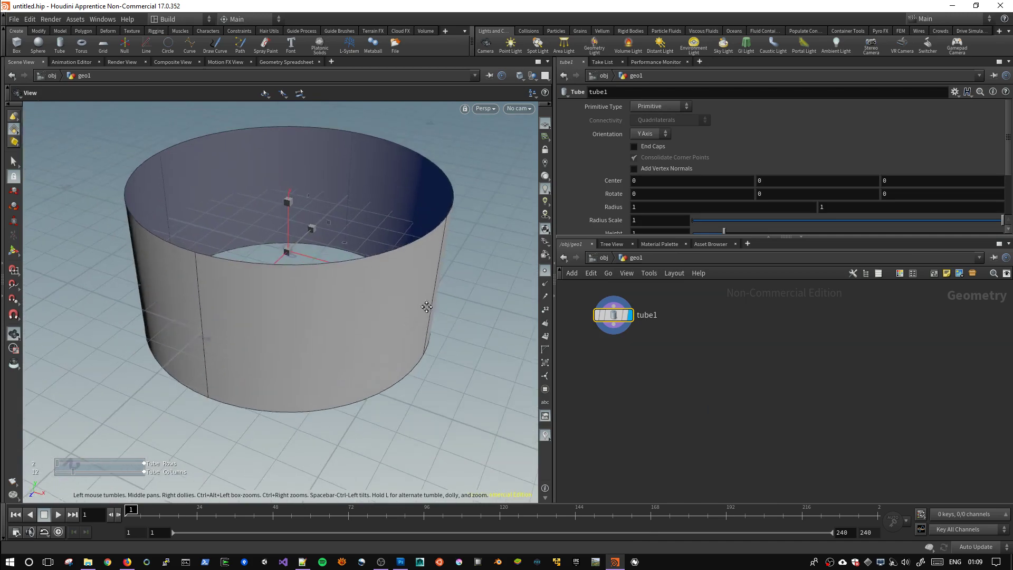
key(Return)
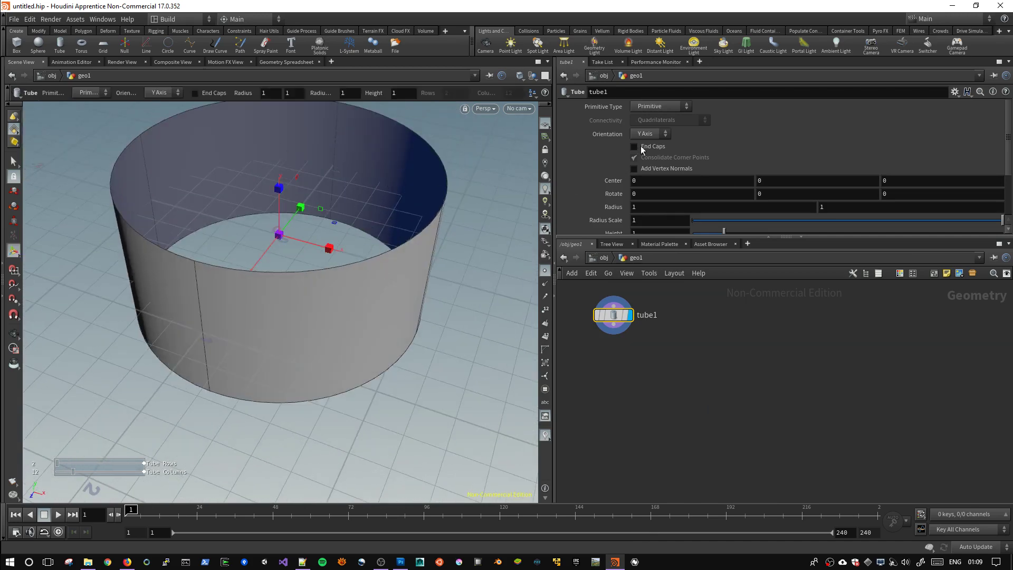
Turn on End Caps for the tube and orbit to inspect the capped ends.
click(642, 147)
click(658, 147)
key(Escape)
mouse_move(412, 207)
mouse_down()
mouse_move(425, 163)
mouse_move(421, 244)
mouse_move(436, 267)
mouse_up()
key(Return)
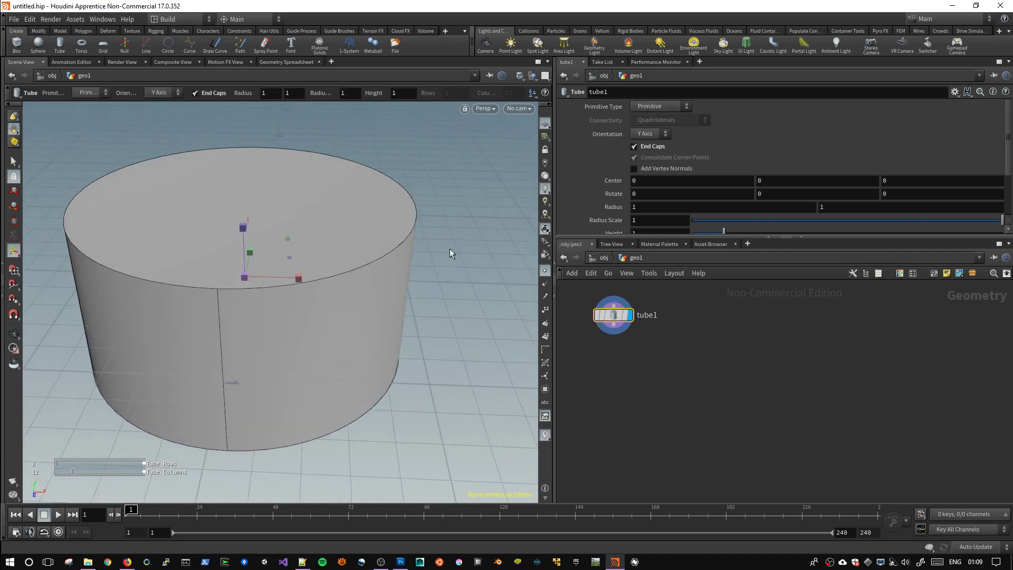
key(Escape)
drag(373, 242, 378, 236)
key(Return)
Set the tube to Polygon, then delete tube1 and reopen the node menu.
click(684, 106)
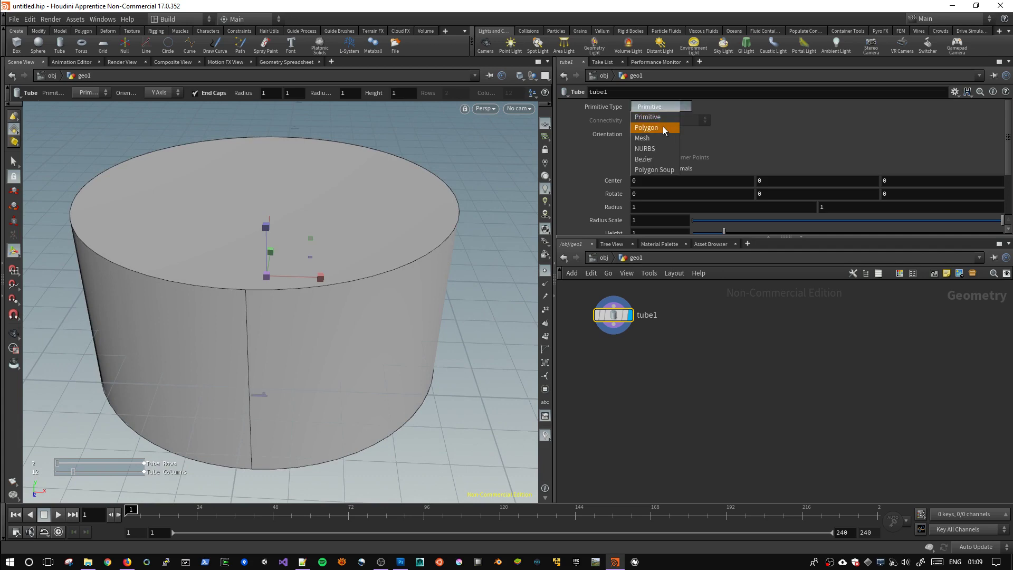
click(663, 127)
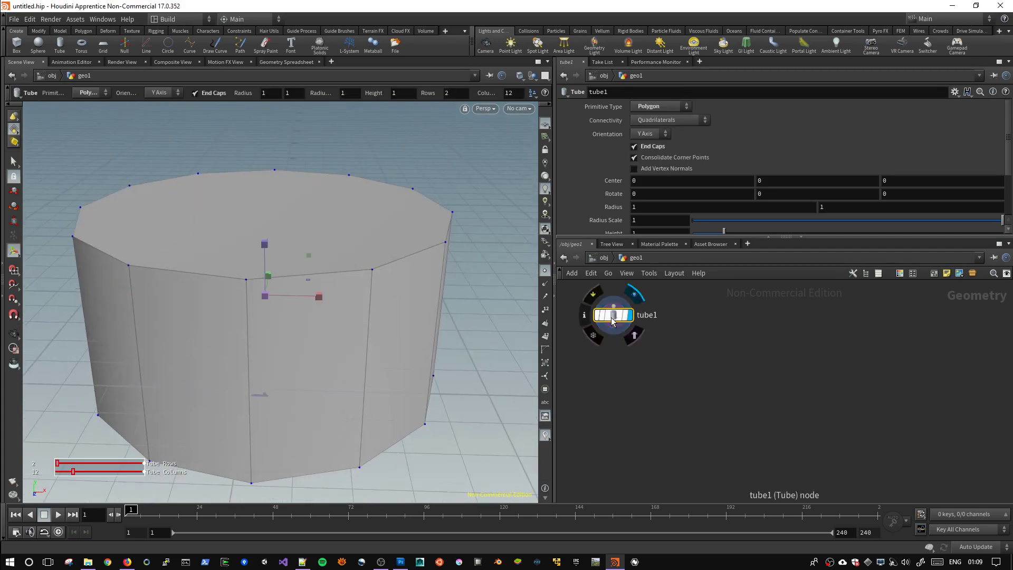
key(Delete)
key(Tab)
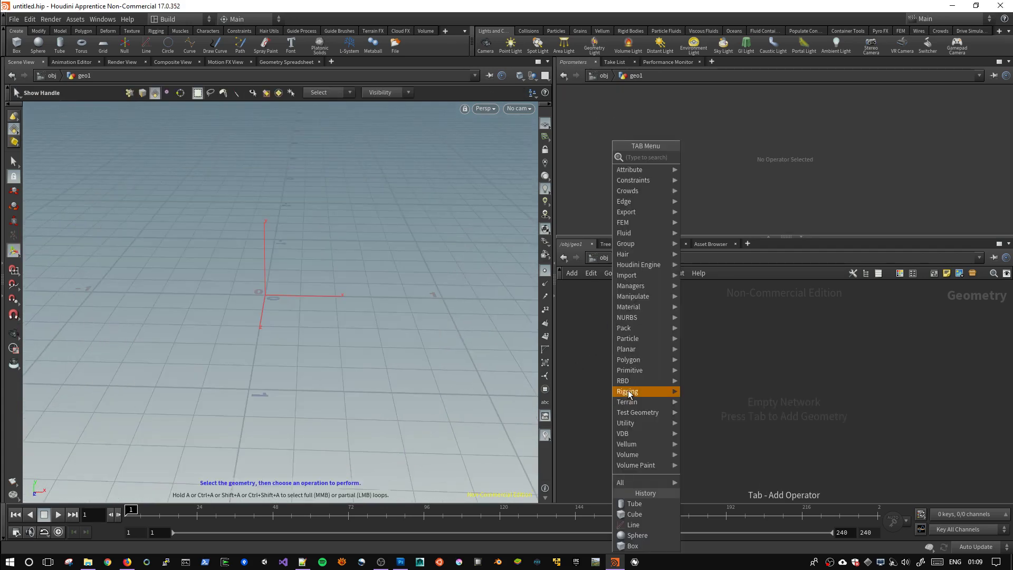
mouse_move(630, 371)
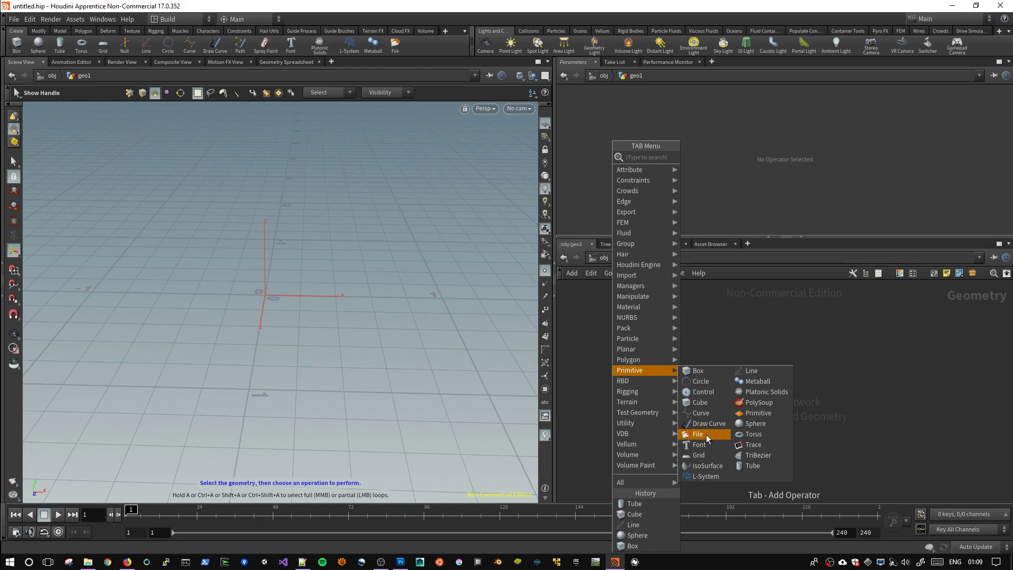
Add a Font node from the Primitive menu and orbit around its Frame text.
click(707, 446)
click(613, 329)
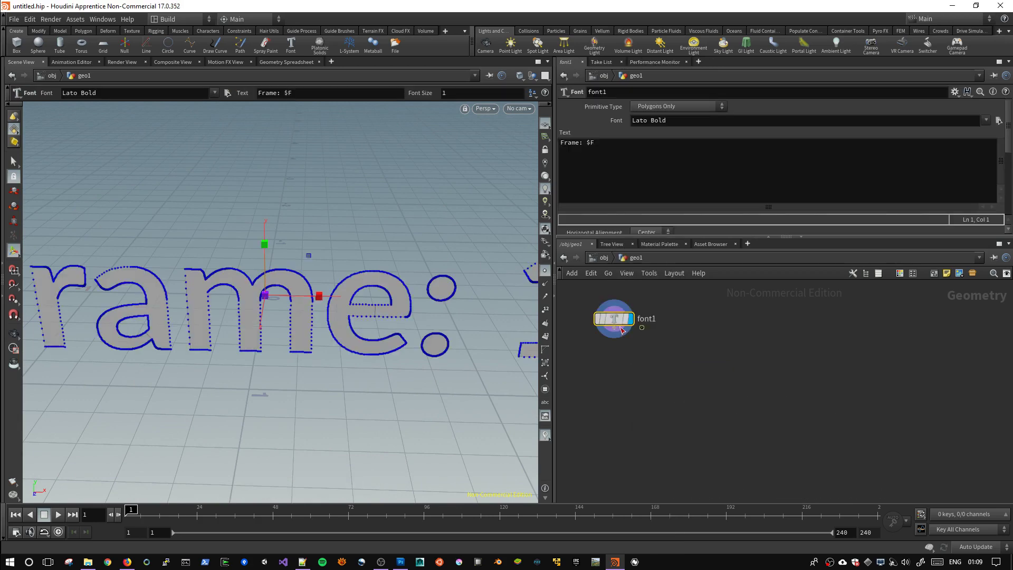
key(Escape)
scroll(319, 277, down, 3)
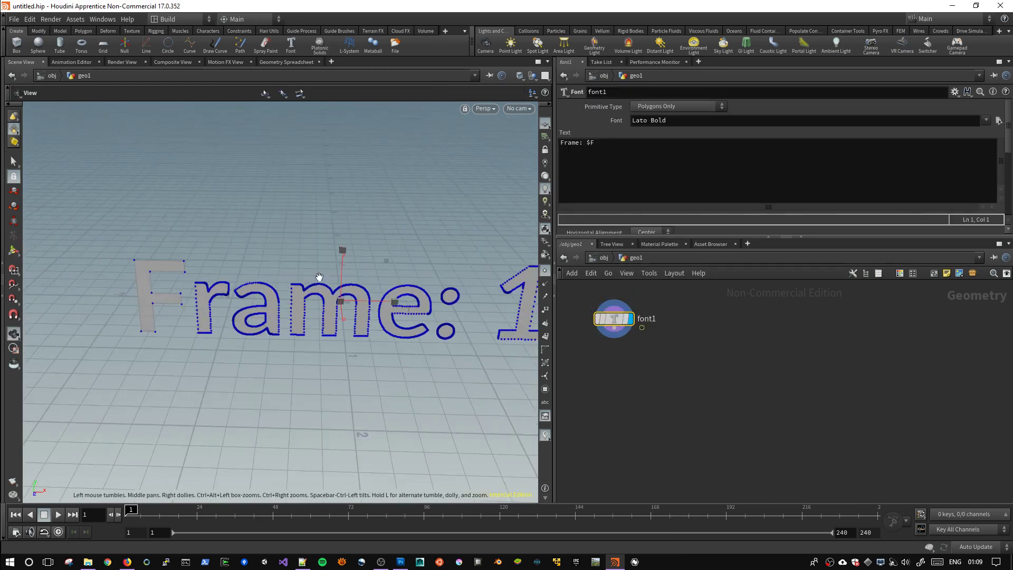
mouse_move(319, 277)
mouse_down()
mouse_move(278, 229)
mouse_move(276, 242)
mouse_move(398, 271)
mouse_move(448, 351)
mouse_move(376, 278)
mouse_move(407, 312)
mouse_up()
key(Return)
key(Escape)
key(Return)
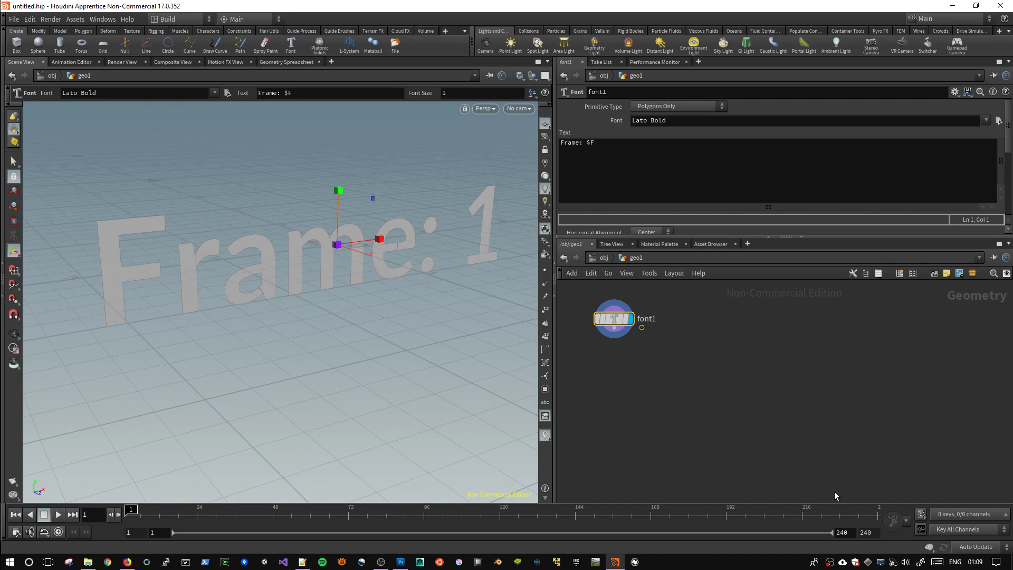
Play and rewind the timeline, then change the font text to 'Hello World'.
click(58, 515)
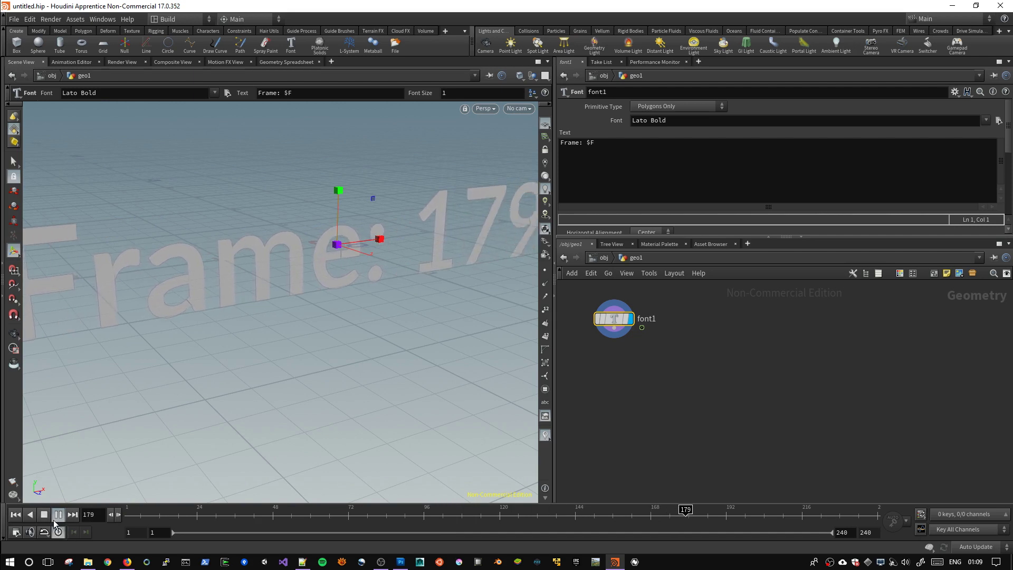
click(58, 516)
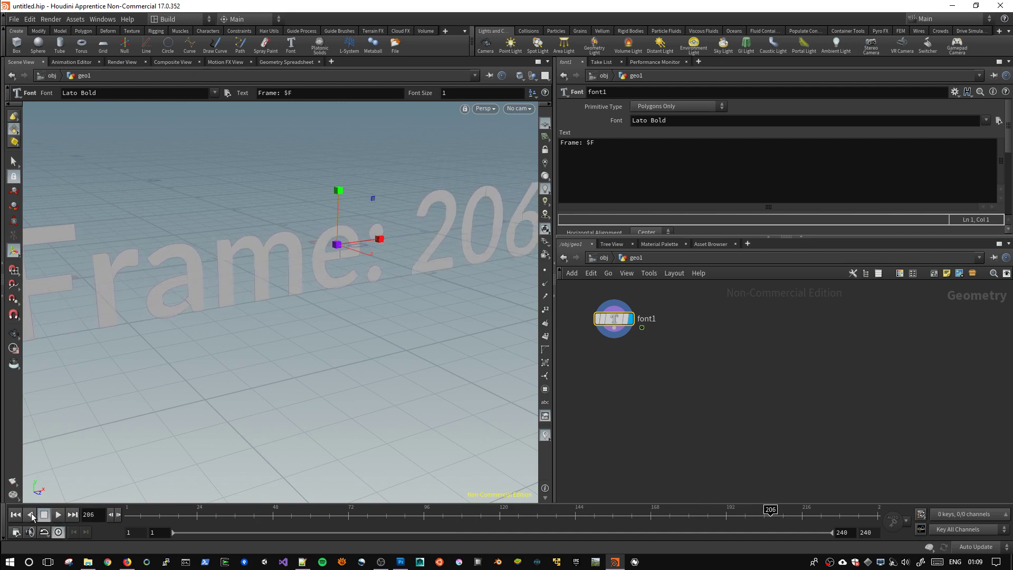
click(15, 514)
drag(596, 143, 495, 138)
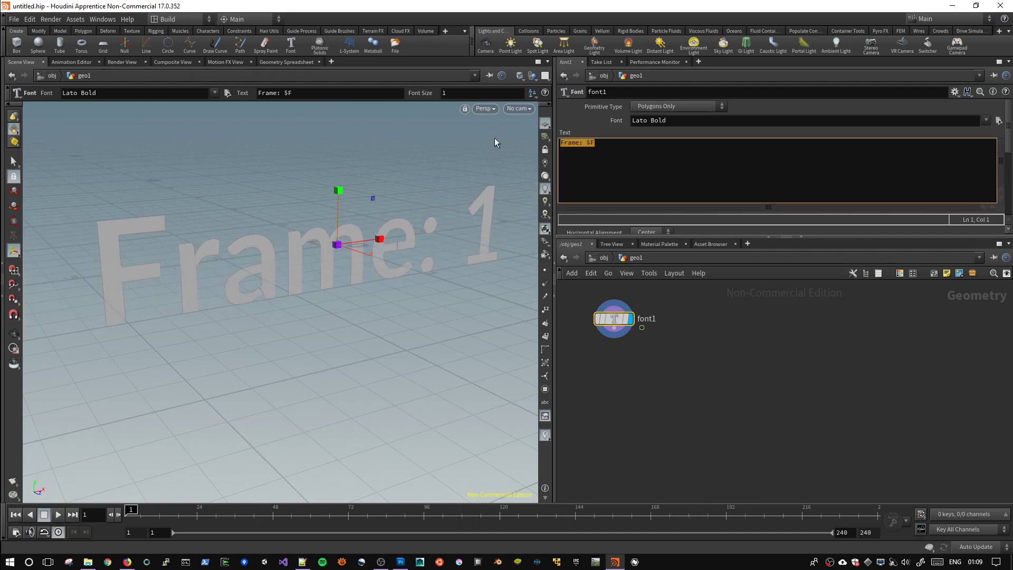
text(Hello World)
key(Return)
click(692, 369)
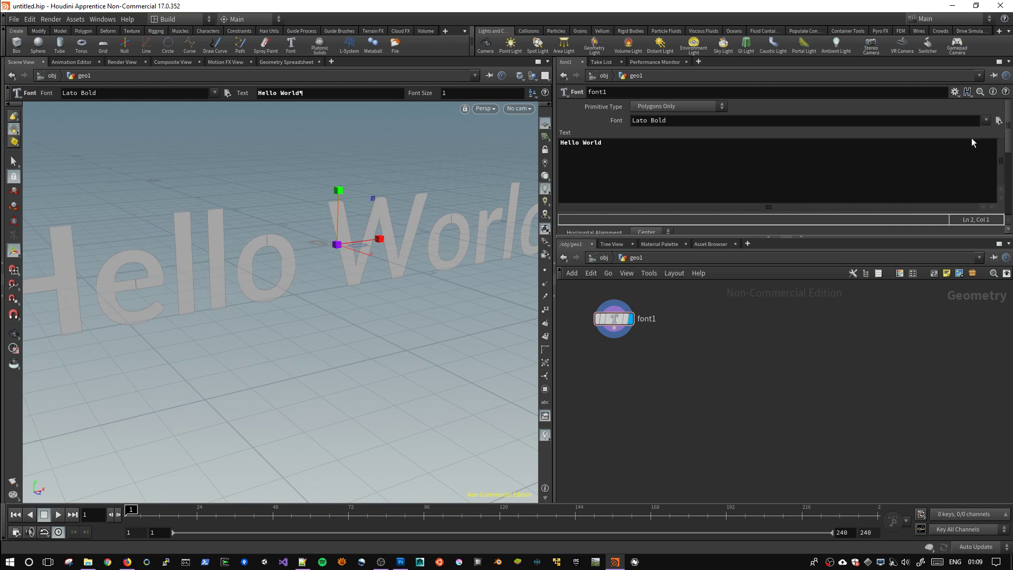
Widen the Hello World letter tracking, then delete font1 and reopen the node menu.
drag(1008, 125, 1007, 188)
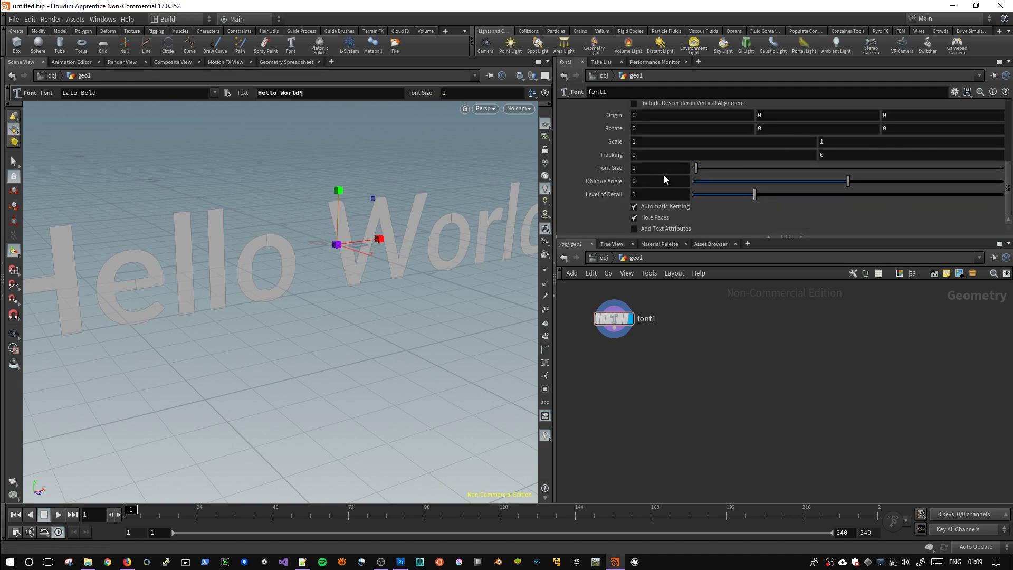
mouse_move(652, 152)
middle_down()
mouse_move(652, 170)
mouse_move(584, 173)
middle_up()
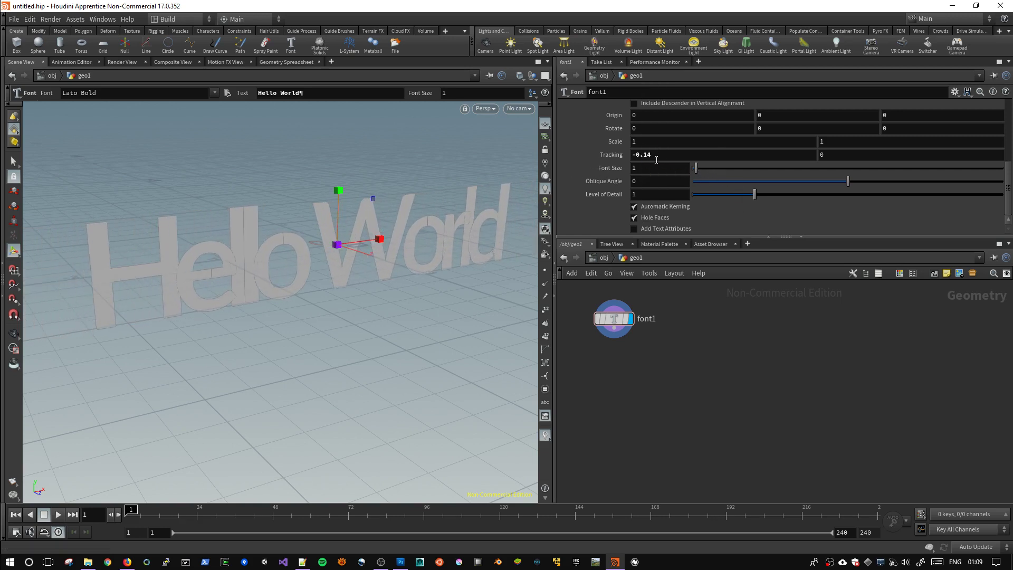
mouse_move(655, 155)
middle_down()
mouse_move(679, 156)
mouse_move(668, 156)
middle_up()
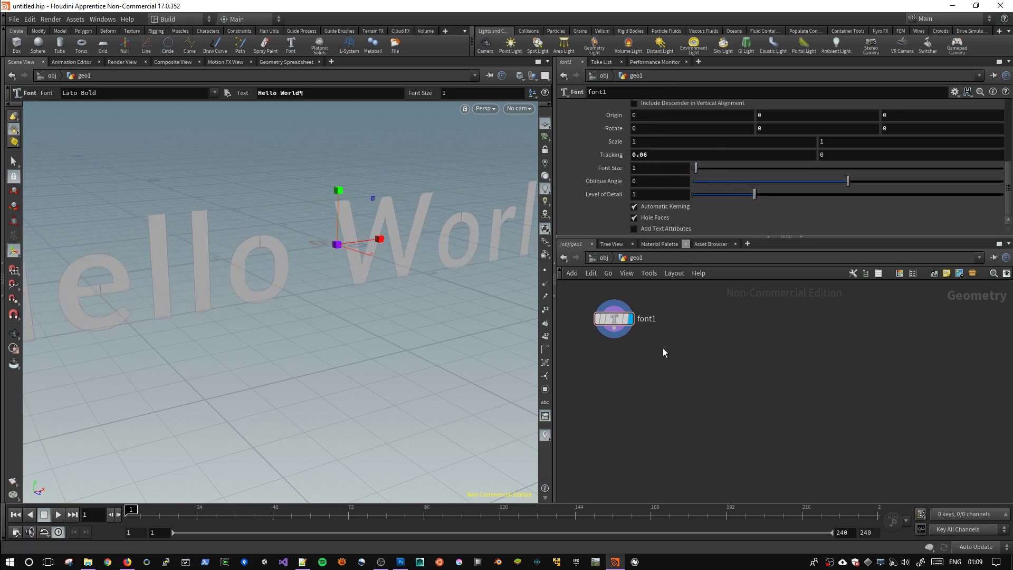
key(Delete)
key(Tab)
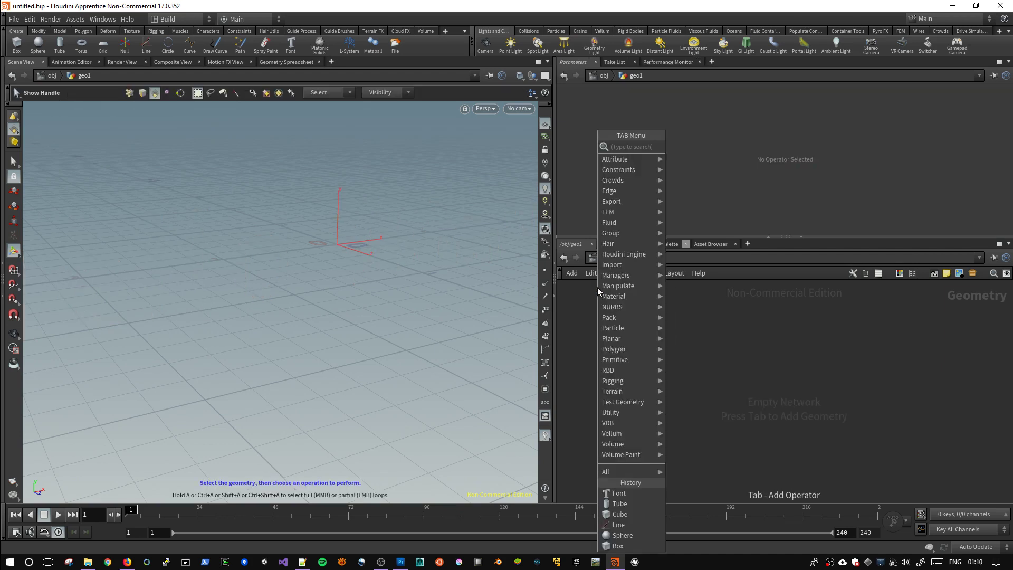
mouse_move(625, 359)
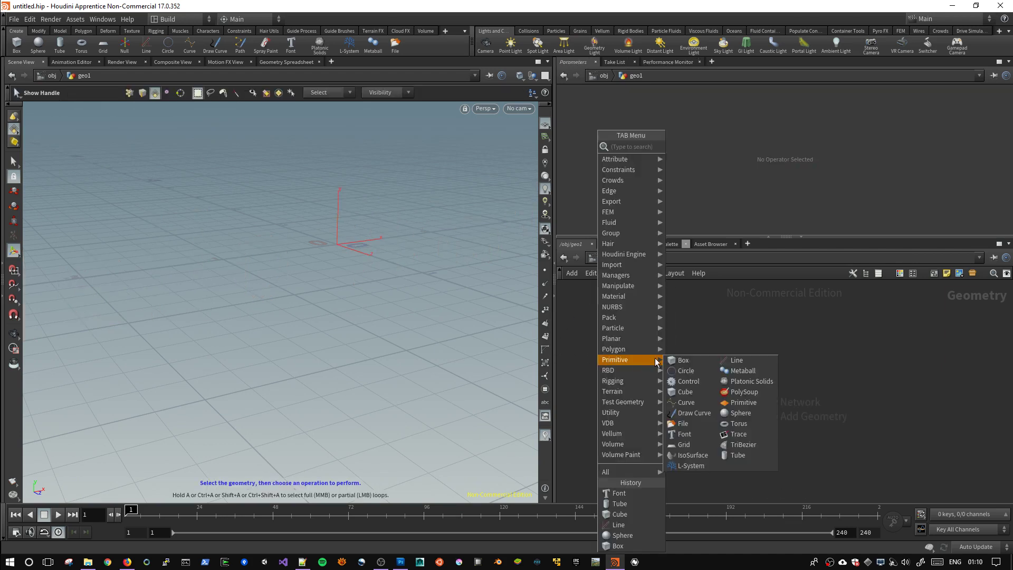
Add a File node reading default.bgeo and open its Geometry File chooser.
click(682, 423)
click(593, 303)
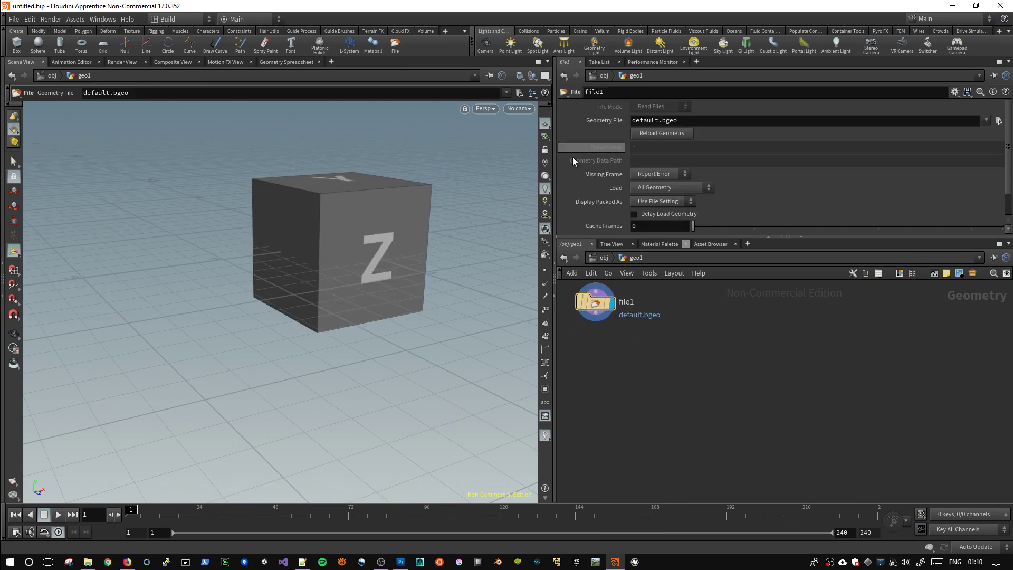
click(999, 120)
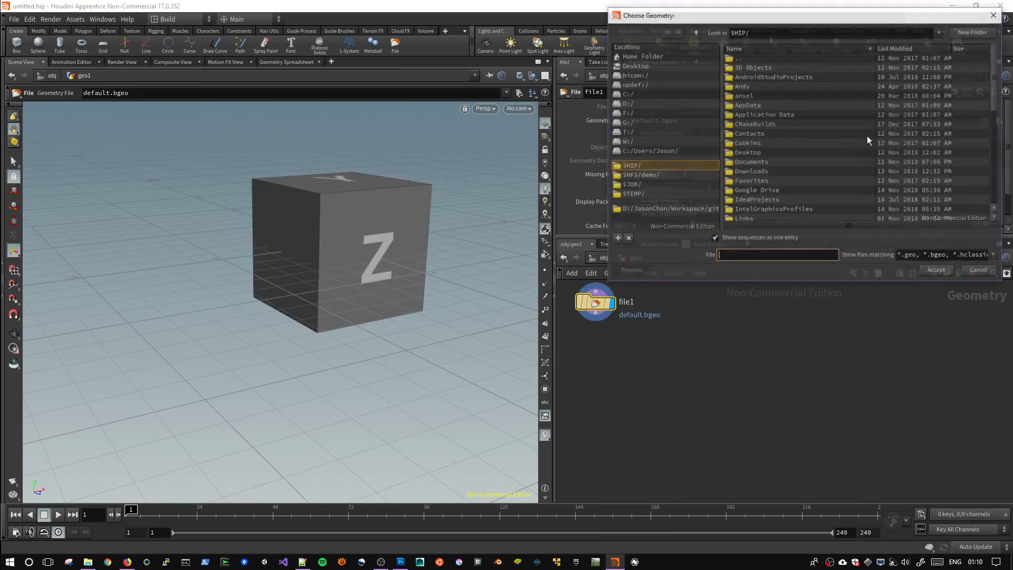
drag(743, 11, 604, 120)
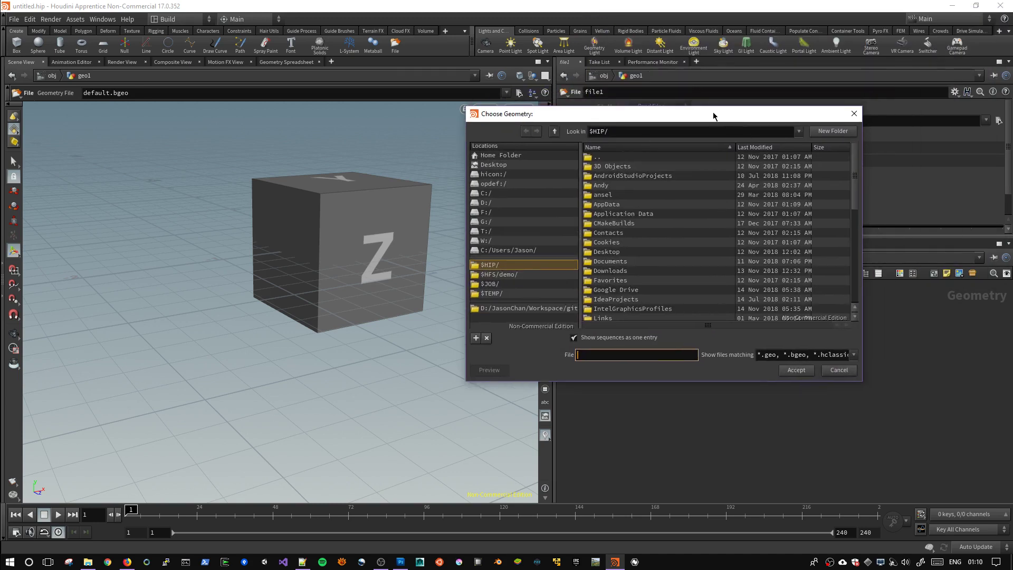
drag(713, 115, 523, 37)
Browse the Show files matching filter list in the chooser, then close it.
click(666, 276)
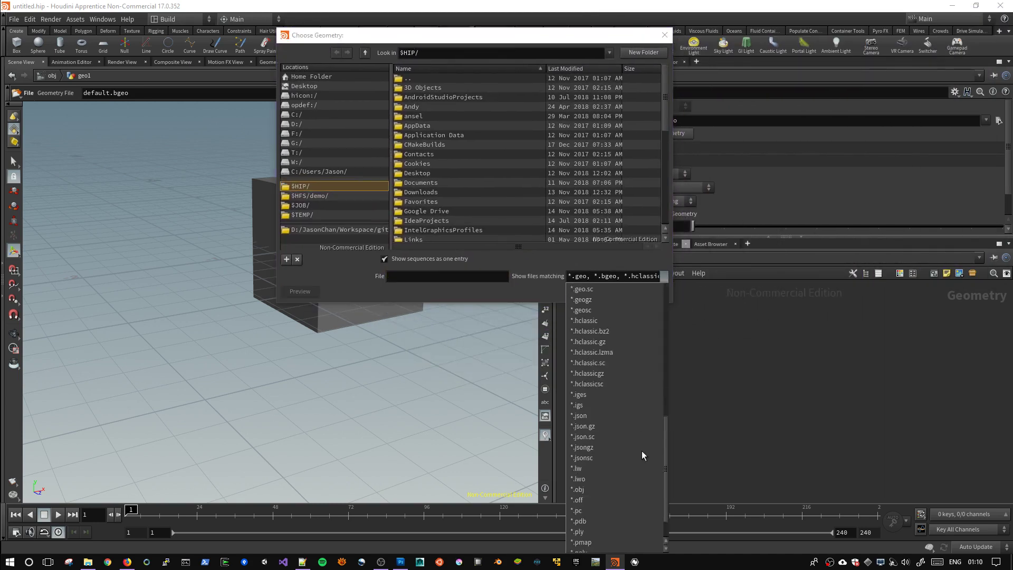
scroll(591, 464, down, 12)
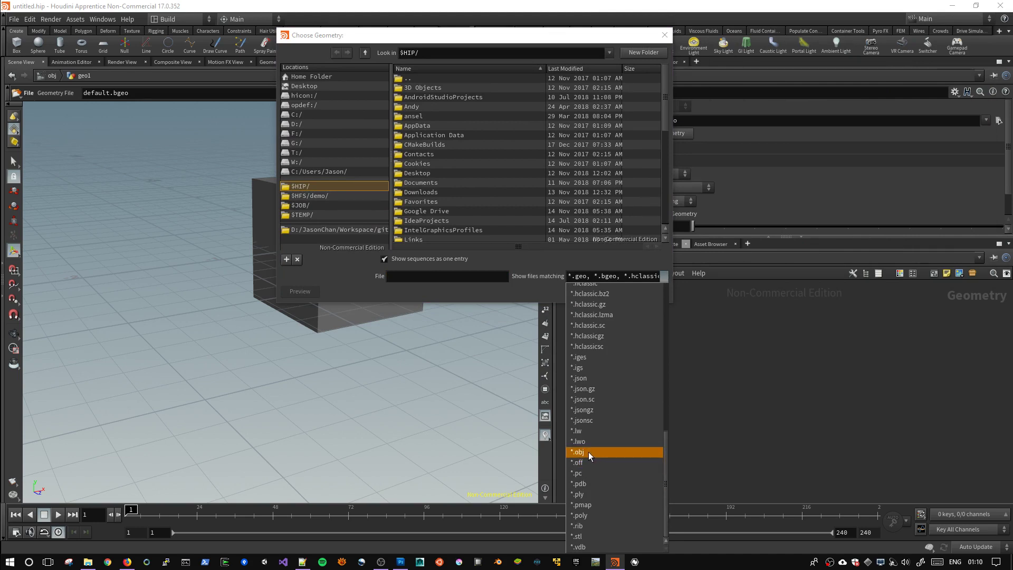
scroll(604, 449, up, 2)
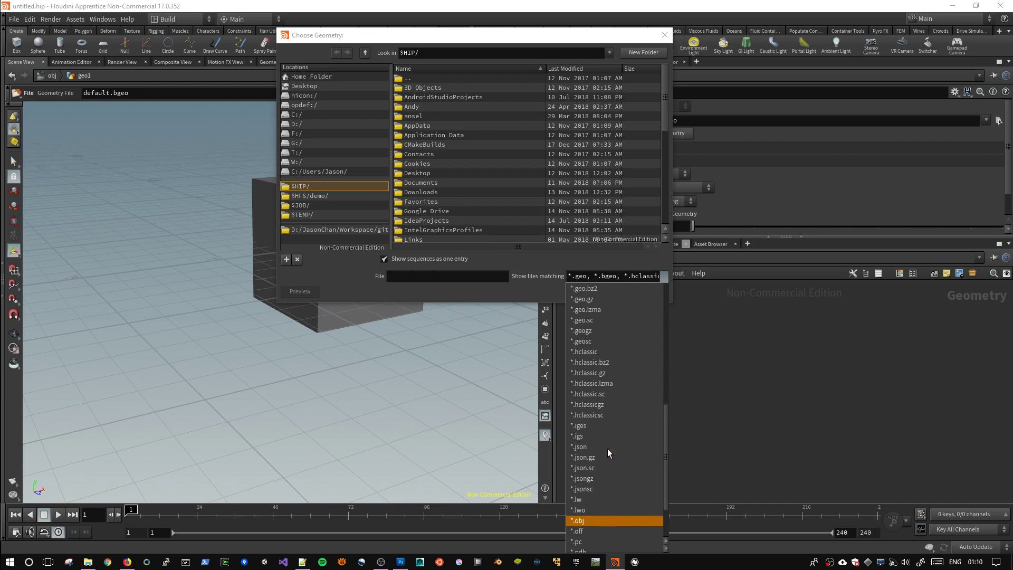
scroll(607, 448, up, 2)
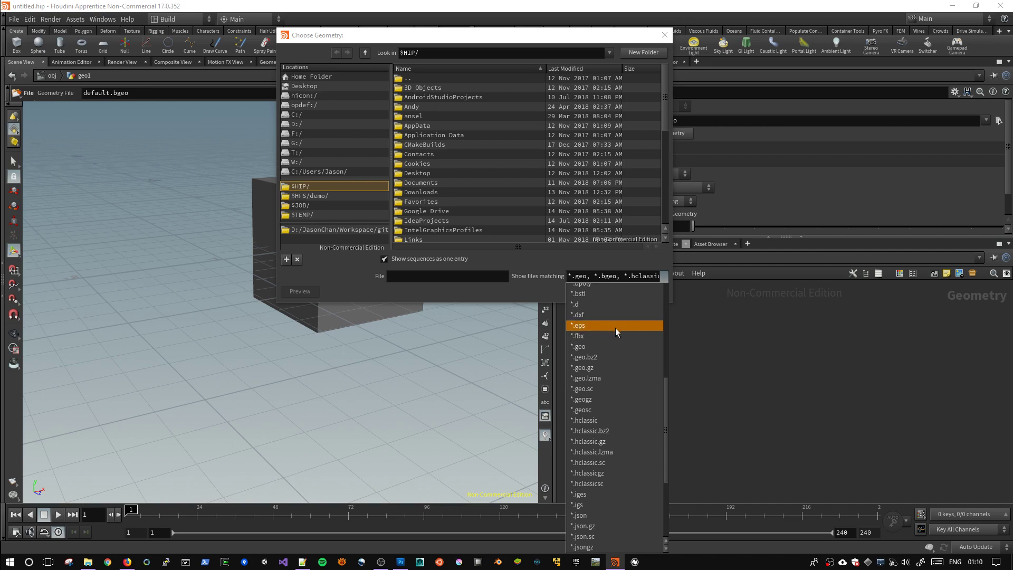
drag(664, 383, 665, 438)
click(644, 414)
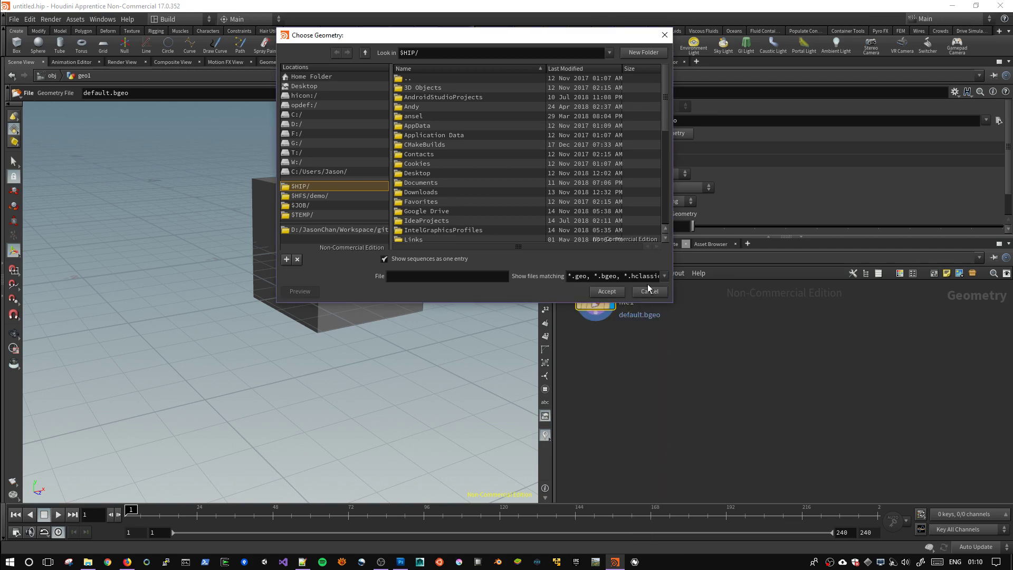
Scroll through the 'Show files matching' list of readable geometry file types.
click(665, 276)
drag(663, 334, 667, 485)
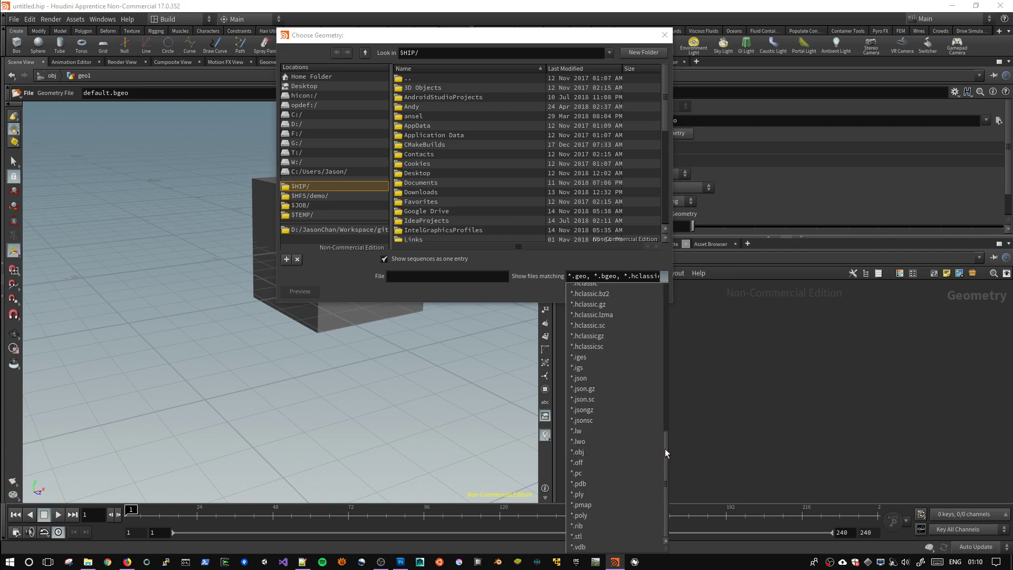
mouse_move(664, 451)
mouse_down()
mouse_move(676, 283)
mouse_move(663, 286)
mouse_up()
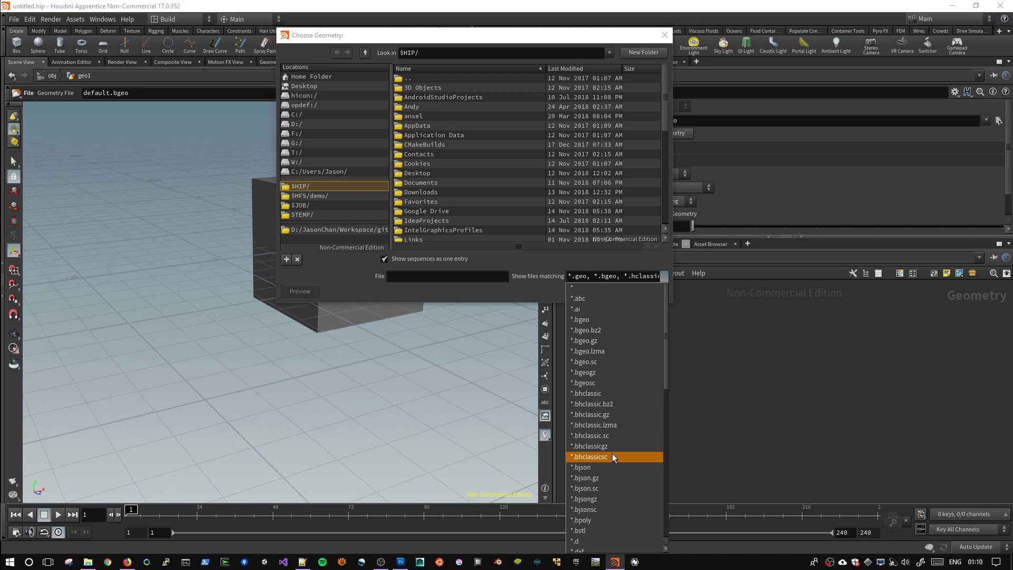
scroll(625, 417, down, 3)
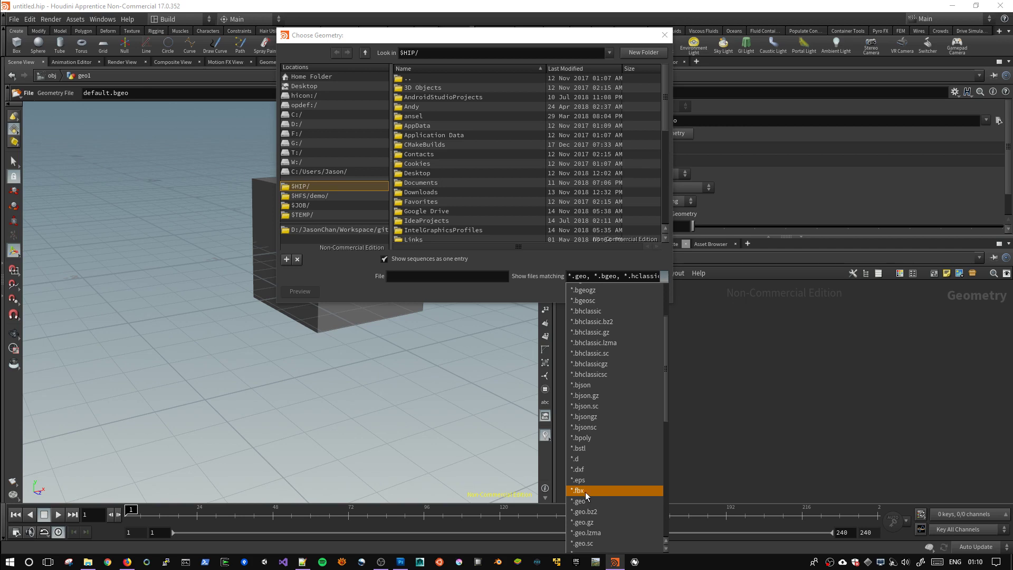
scroll(588, 492, down, 1)
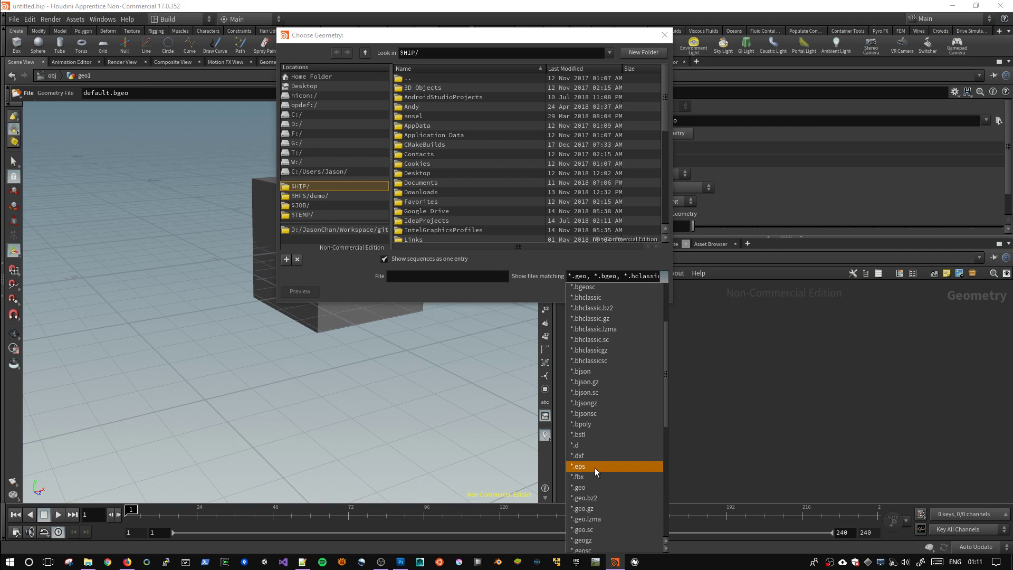
scroll(621, 423, up, 1)
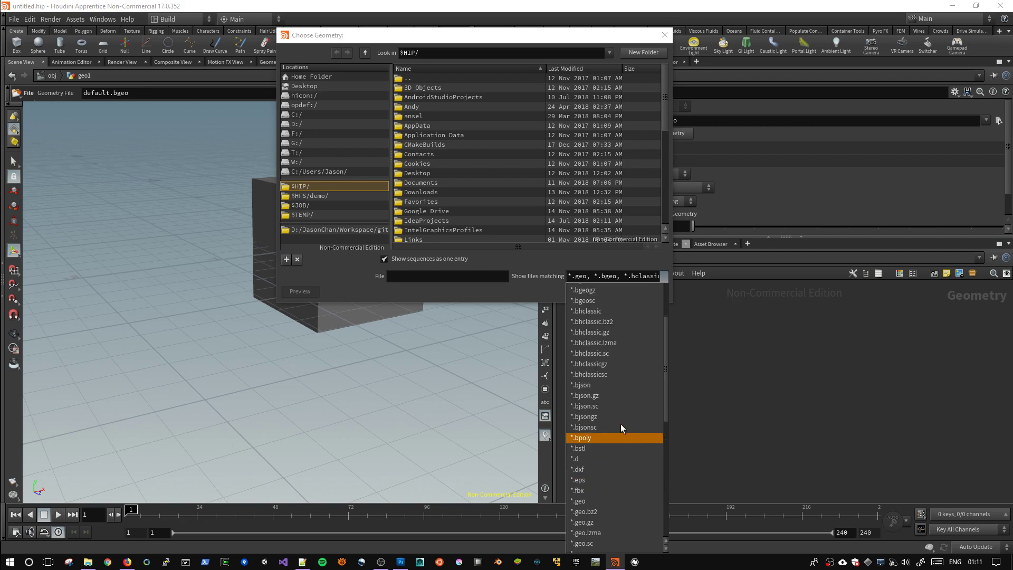
scroll(620, 424, up, 1)
scroll(621, 423, up, 1)
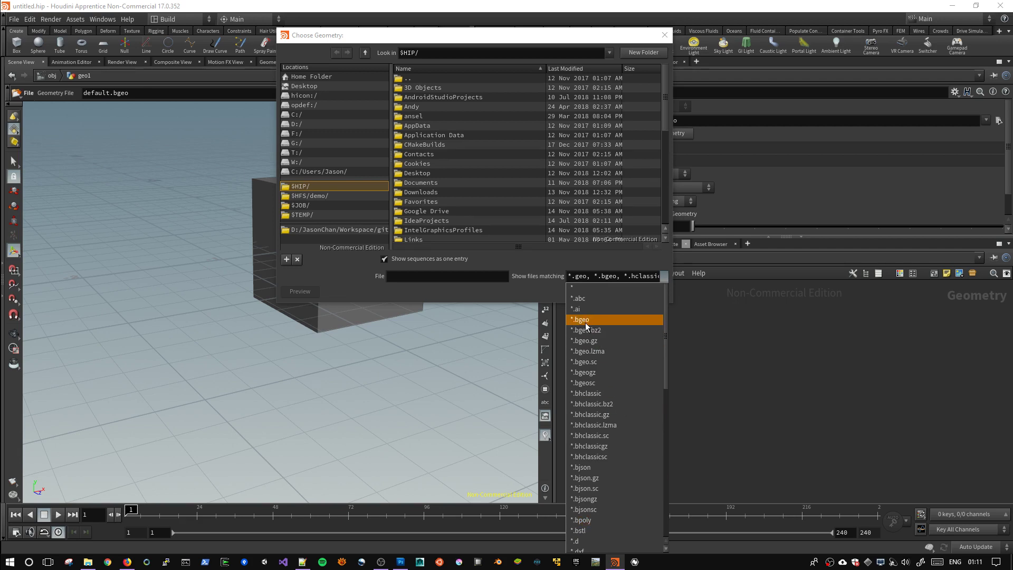
scroll(598, 322, down, 2)
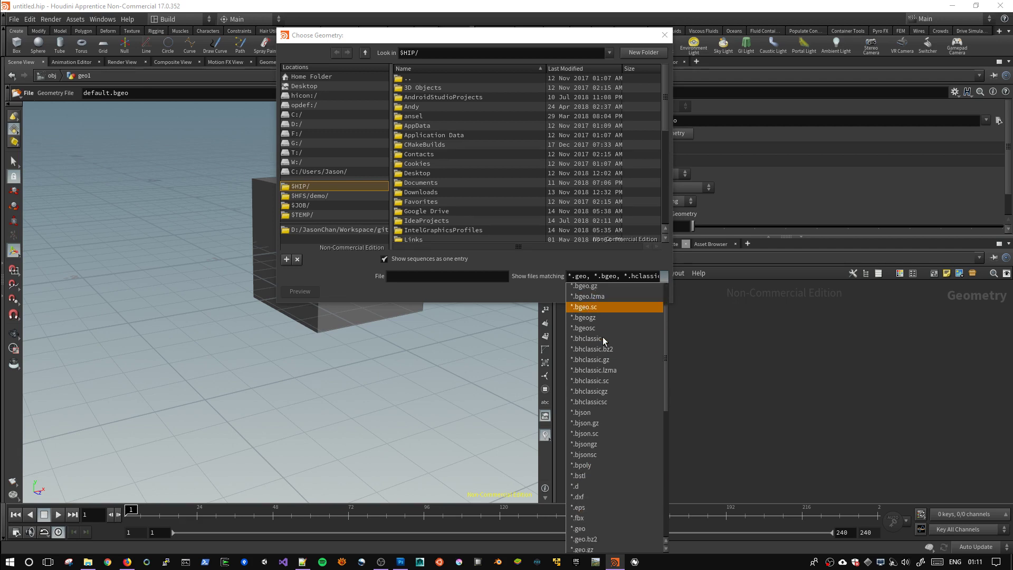
scroll(602, 337, down, 1)
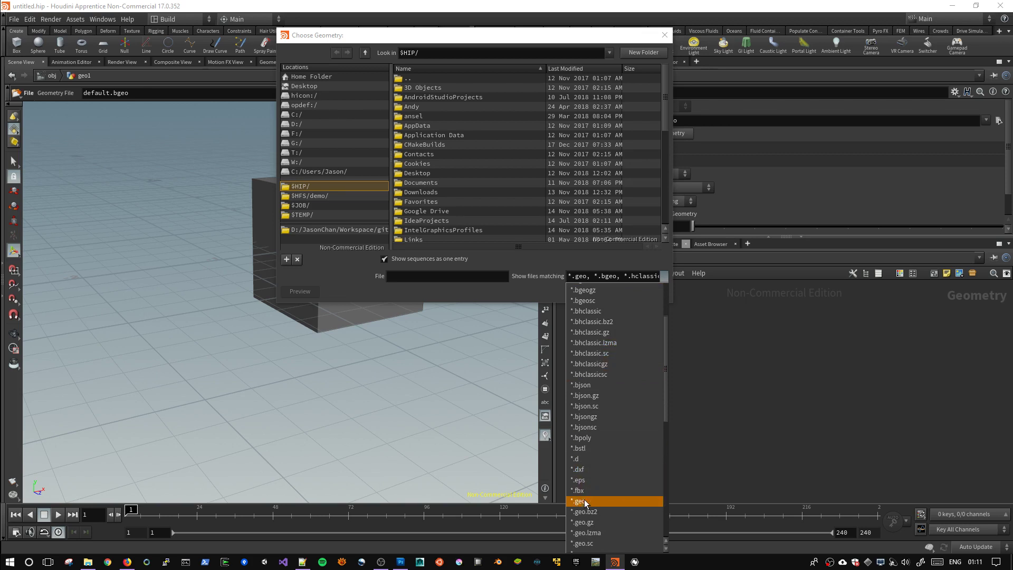
scroll(592, 501, down, 2)
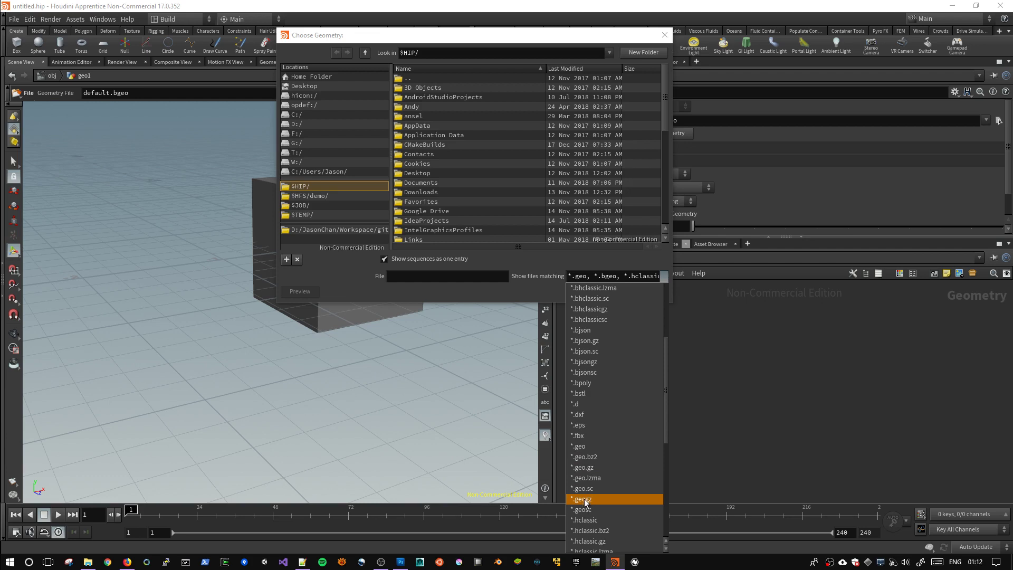
Scroll the file-type list once more and dismiss it, leaving file1 on default.bgeo.
scroll(619, 406, up, 2)
scroll(619, 406, up, 2)
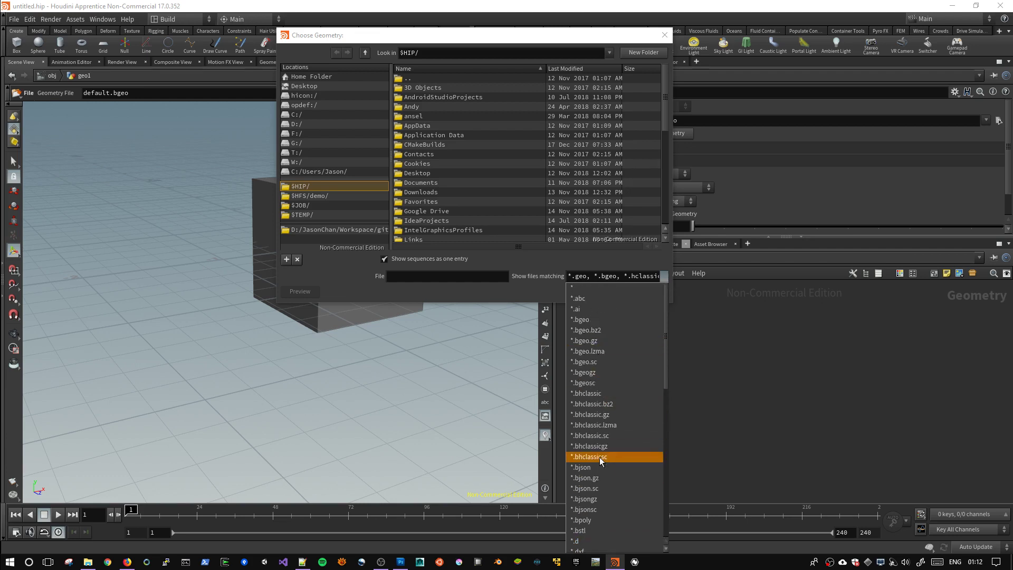
scroll(628, 364, down, 5)
scroll(647, 369, down, 5)
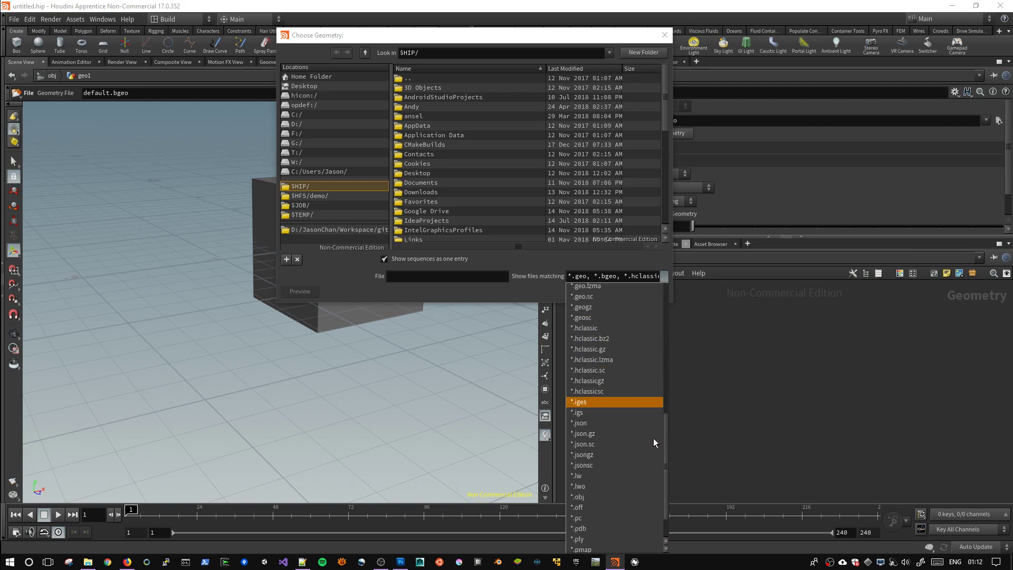
scroll(653, 438, down, 1)
click(612, 292)
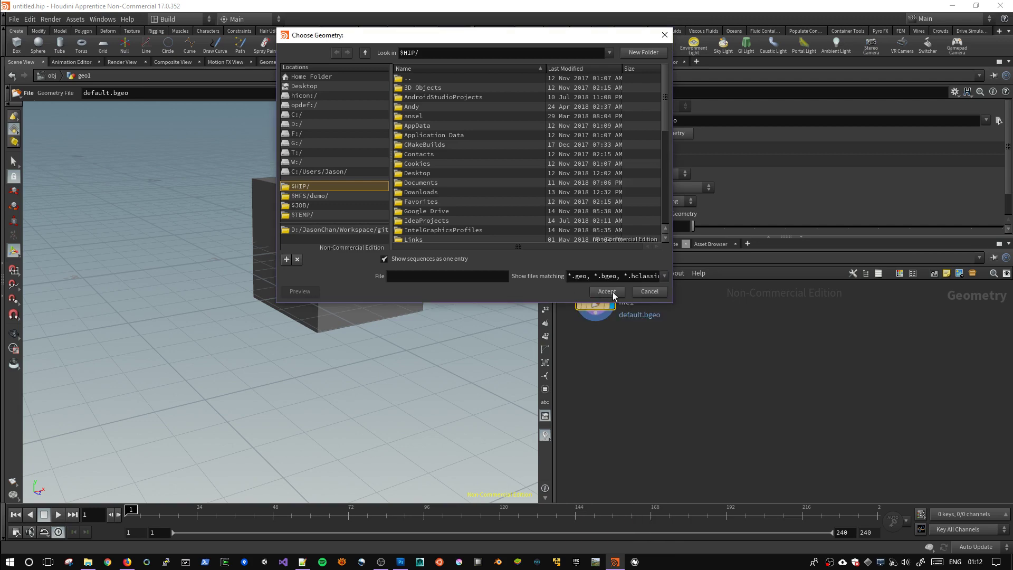
mouse_move(594, 301)
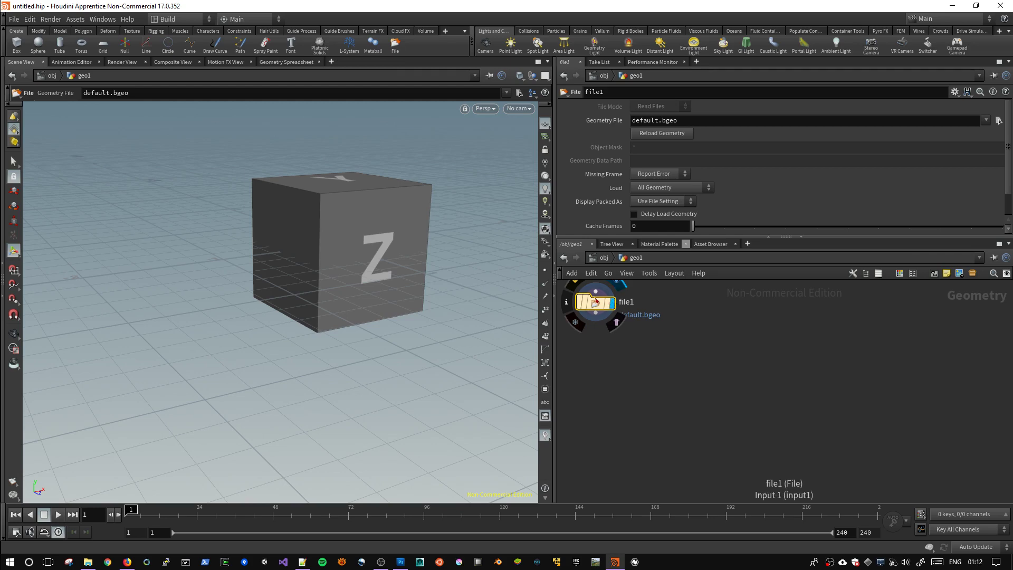
Delete the File node and add a Platonic Solids node to geo1.
key(Delete)
key(c)
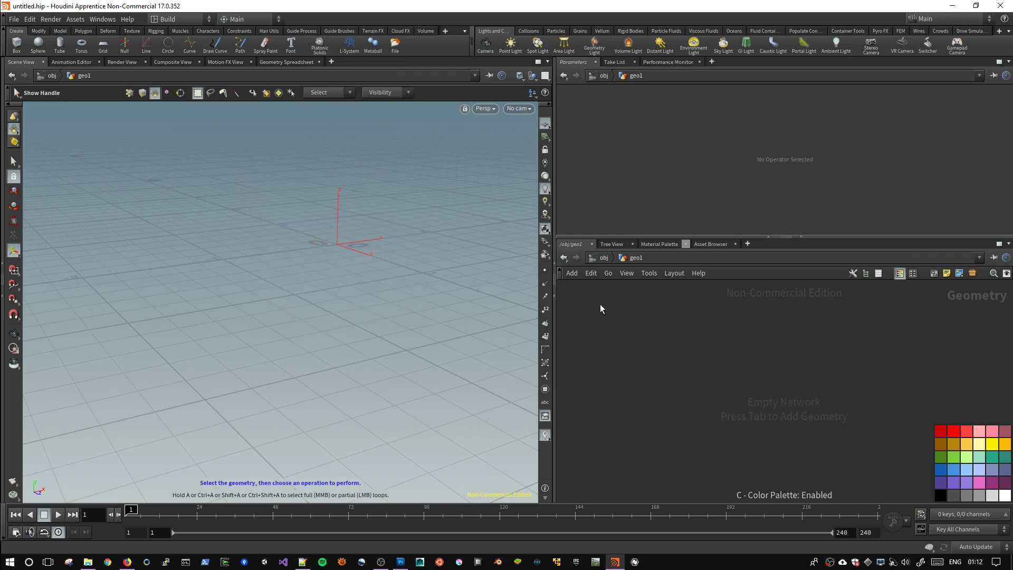
key(c)
key(Tab)
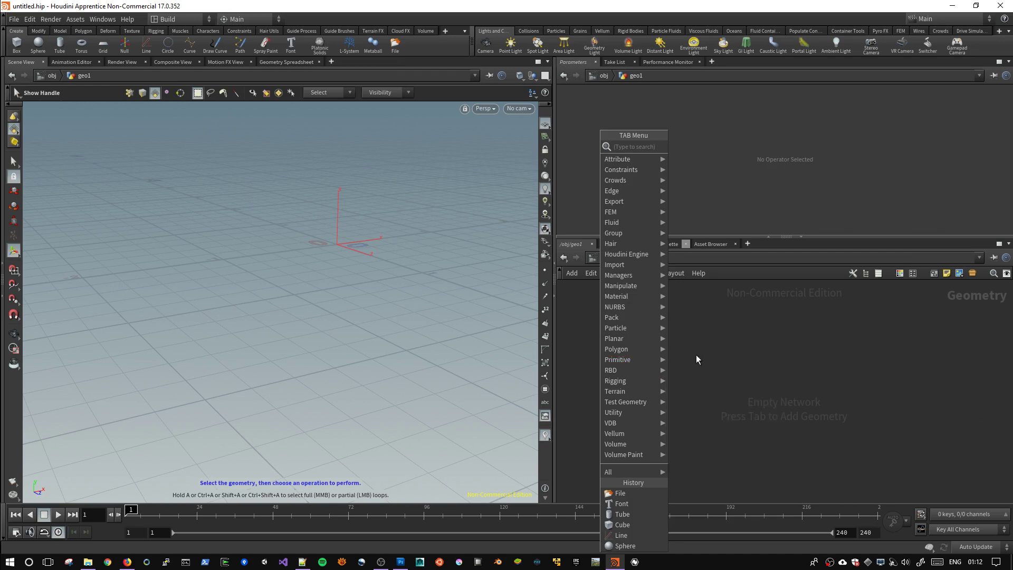
mouse_move(619, 360)
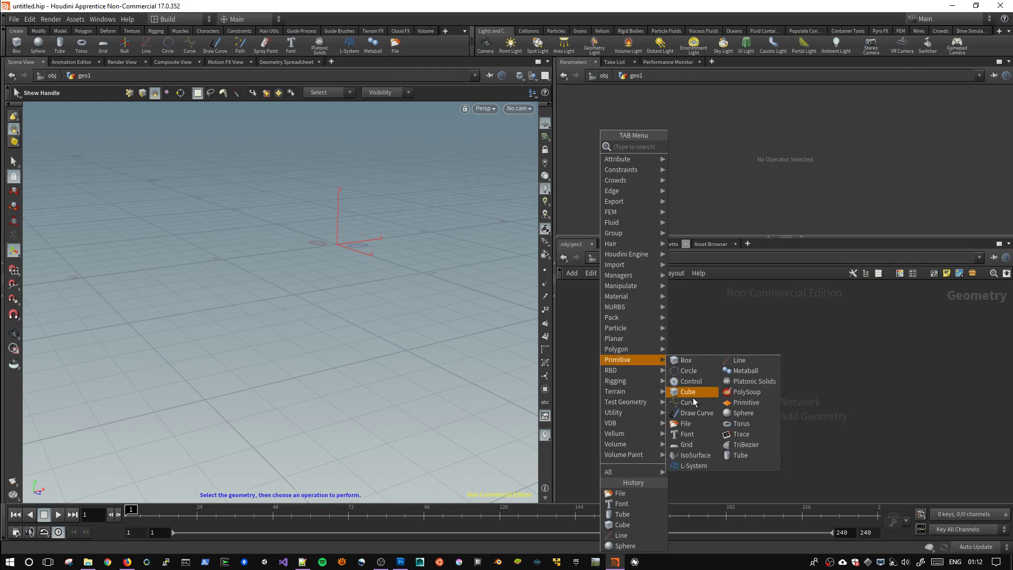
click(752, 381)
click(635, 338)
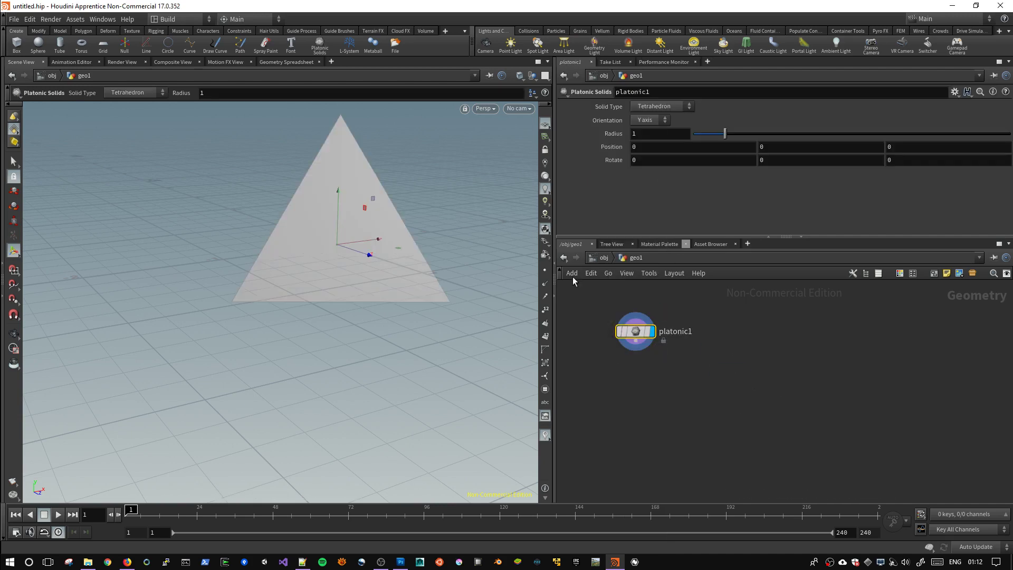
Preview the solid as a tetrahedron, cube and octahedron, orbiting around each.
key(Escape)
mouse_move(446, 243)
mouse_down()
mouse_move(430, 273)
mouse_move(346, 222)
mouse_move(296, 375)
mouse_move(251, 201)
mouse_move(387, 283)
mouse_up()
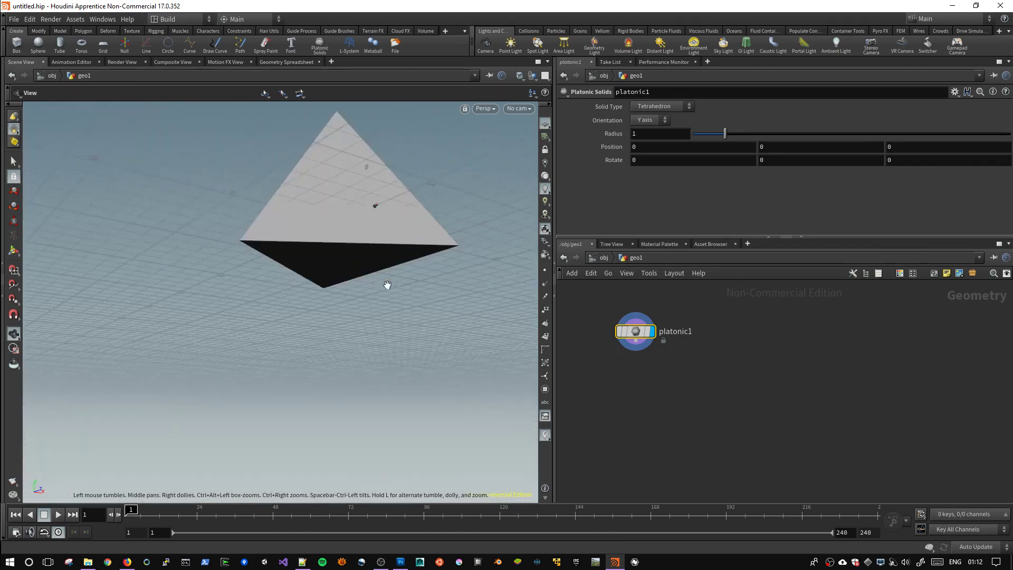
click(654, 106)
mouse_move(427, 199)
mouse_down()
mouse_move(500, 296)
mouse_move(446, 165)
mouse_move(329, 285)
mouse_move(512, 240)
mouse_up()
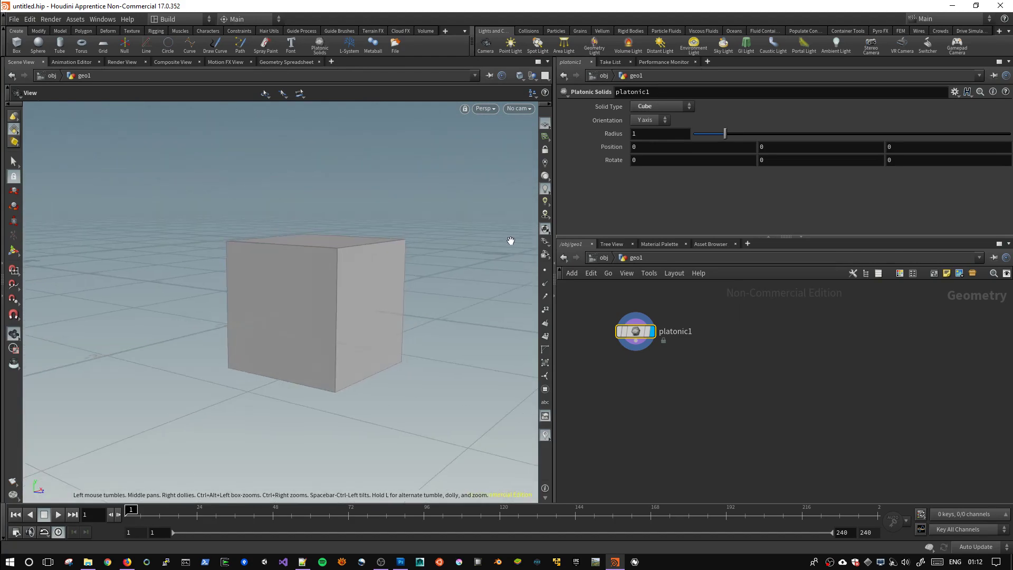
key(Return)
click(657, 107)
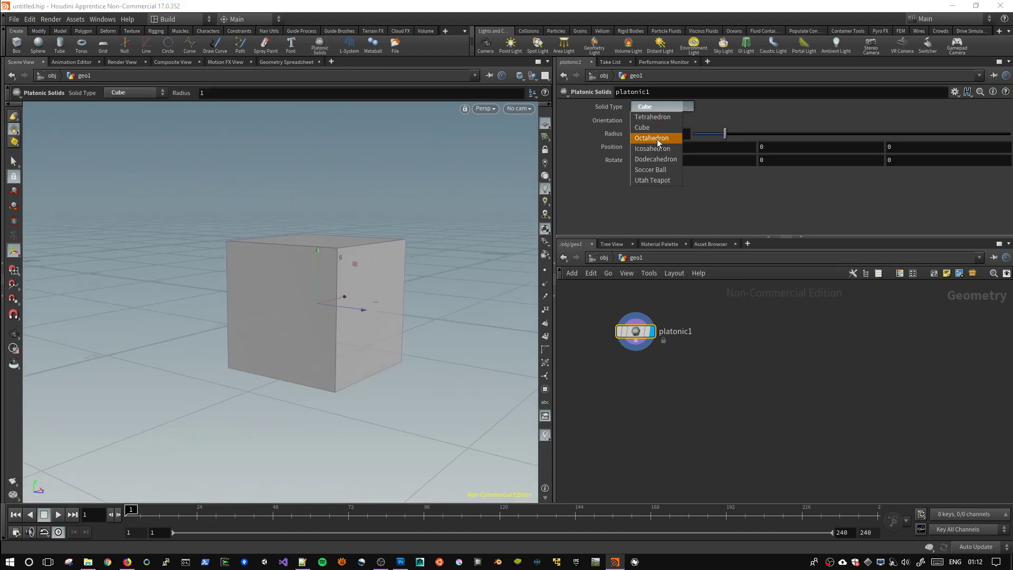
click(657, 138)
Switch the solid type to icosahedron and then dodecahedron, orbiting to inspect them.
key(Escape)
mouse_move(458, 235)
mouse_down()
mouse_move(473, 194)
mouse_move(366, 242)
mouse_move(448, 227)
mouse_move(464, 248)
mouse_up()
key(Return)
click(654, 106)
click(657, 148)
key(Escape)
key(Return)
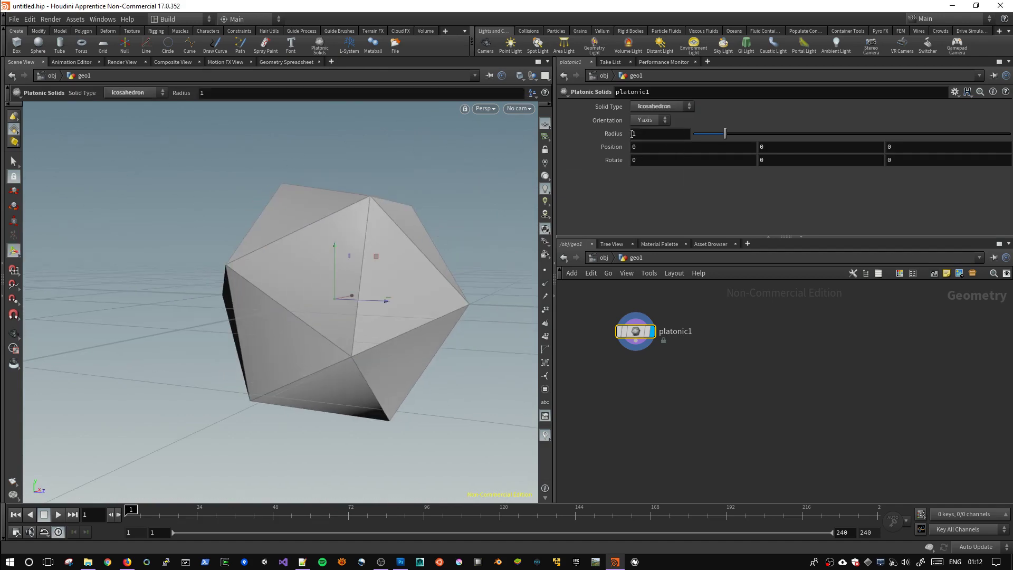
click(655, 106)
click(657, 158)
key(Escape)
mouse_move(456, 208)
mouse_down()
mouse_move(421, 232)
mouse_move(321, 185)
mouse_move(188, 208)
mouse_move(335, 267)
mouse_move(436, 210)
mouse_up()
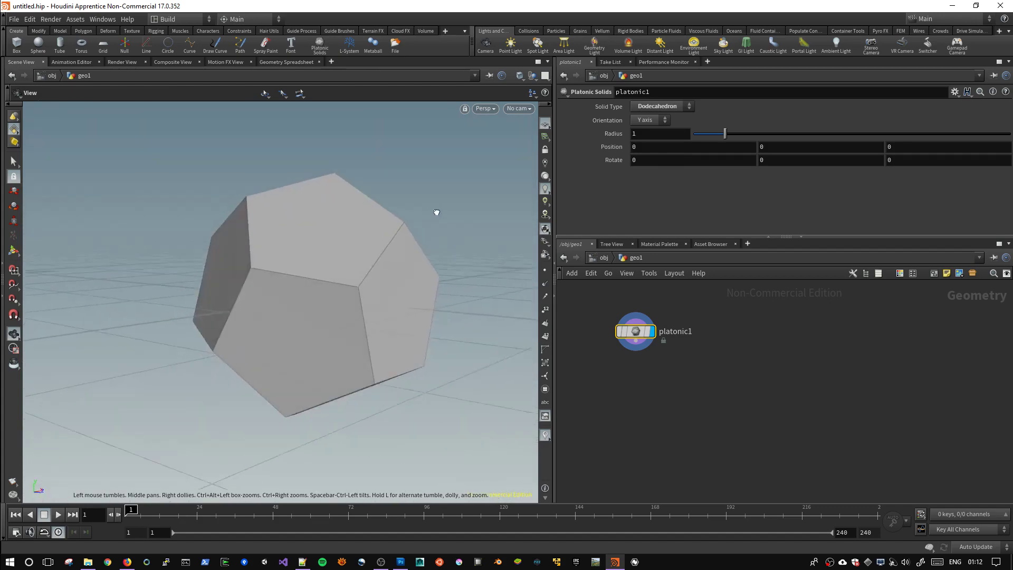
Switch the solid type to Soccer Ball and then Utah Teapot, orbiting around each.
key(Return)
click(654, 106)
click(670, 173)
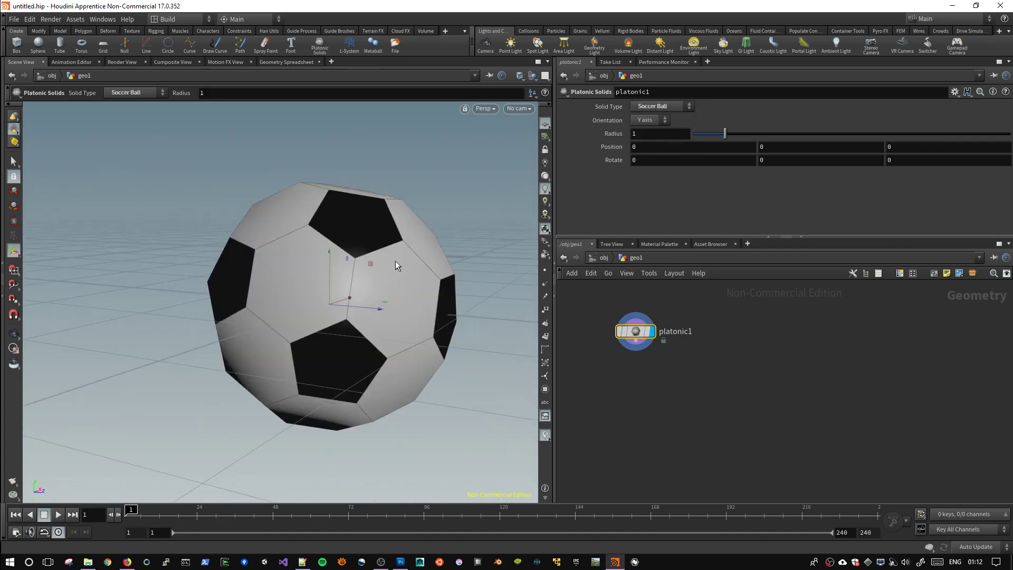
key(Escape)
mouse_move(394, 260)
mouse_down()
mouse_move(385, 346)
mouse_move(350, 283)
mouse_move(397, 174)
mouse_move(373, 235)
mouse_move(434, 293)
mouse_move(227, 140)
mouse_move(462, 232)
mouse_up()
key(Return)
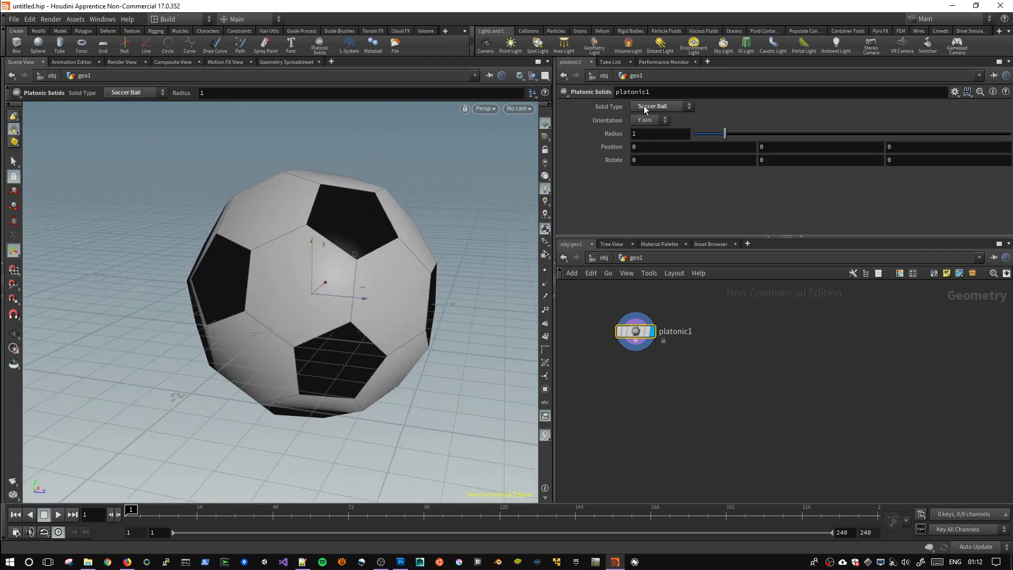
click(654, 106)
click(661, 183)
key(Escape)
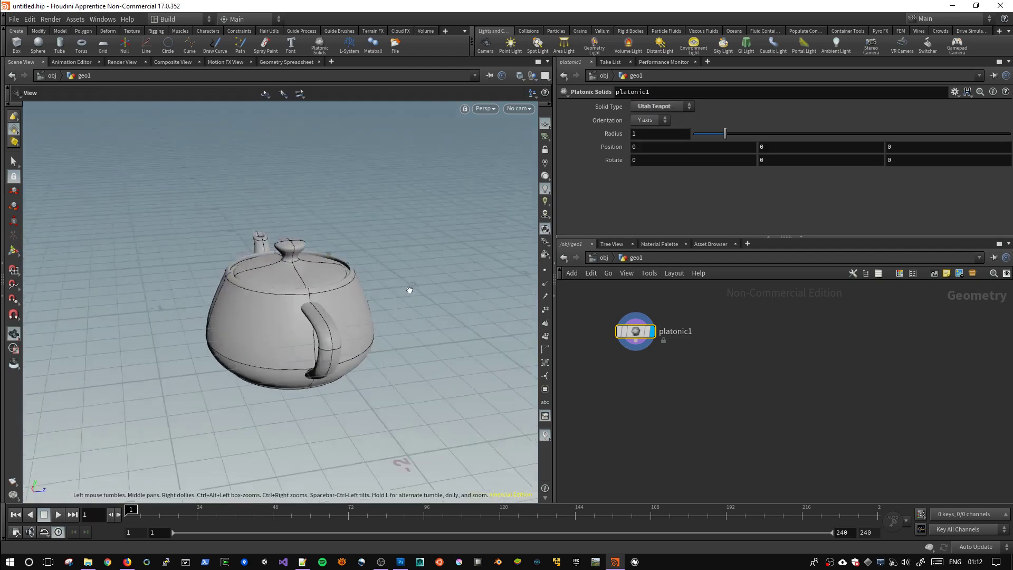
mouse_move(409, 289)
mouse_down()
mouse_move(396, 253)
mouse_move(268, 289)
mouse_move(295, 293)
mouse_up()
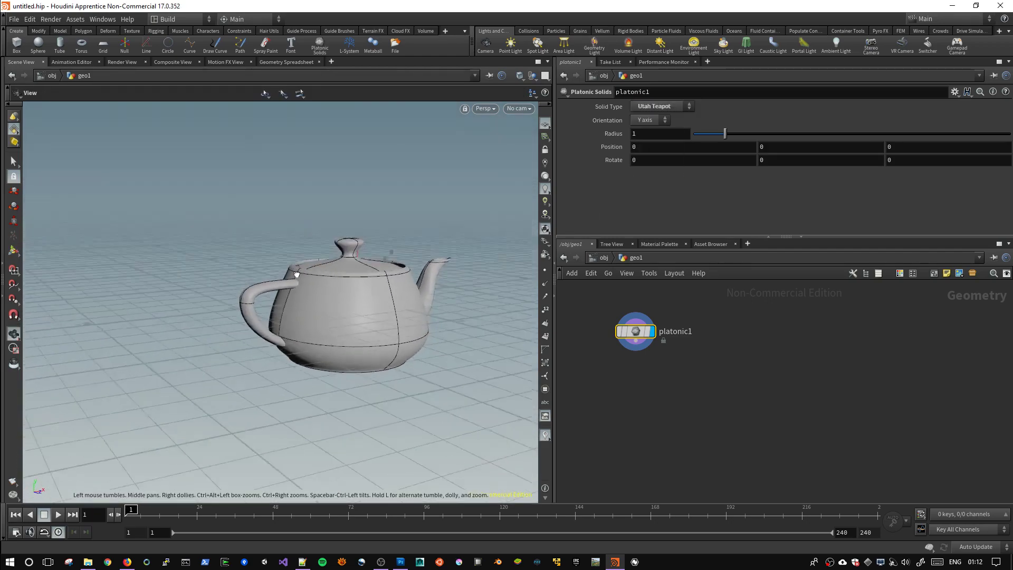
key(Return)
Delete the Platonic Solids node and add a Metaball node to geo1.
key(Delete)
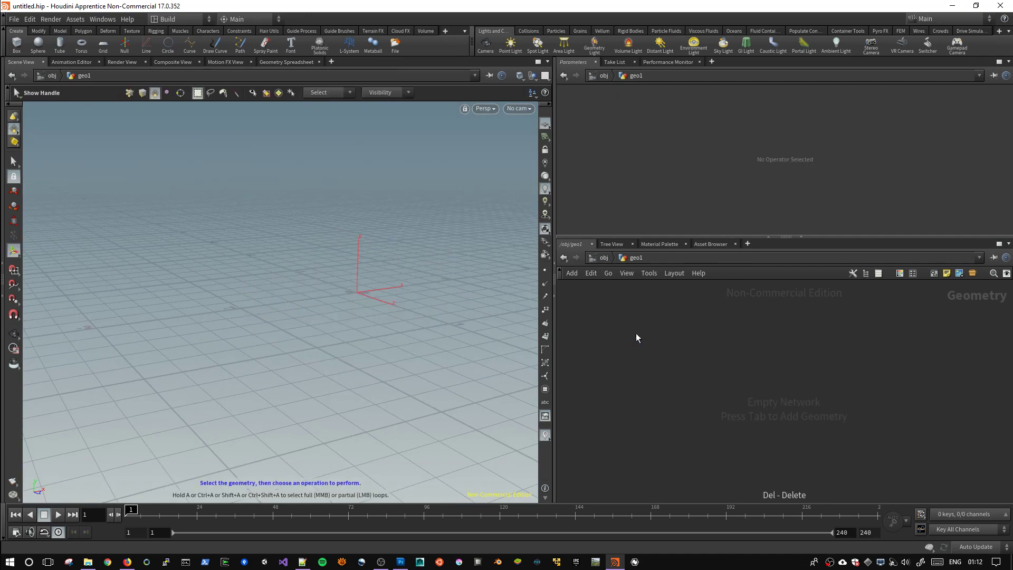
key(c)
key(c)
key(Tab)
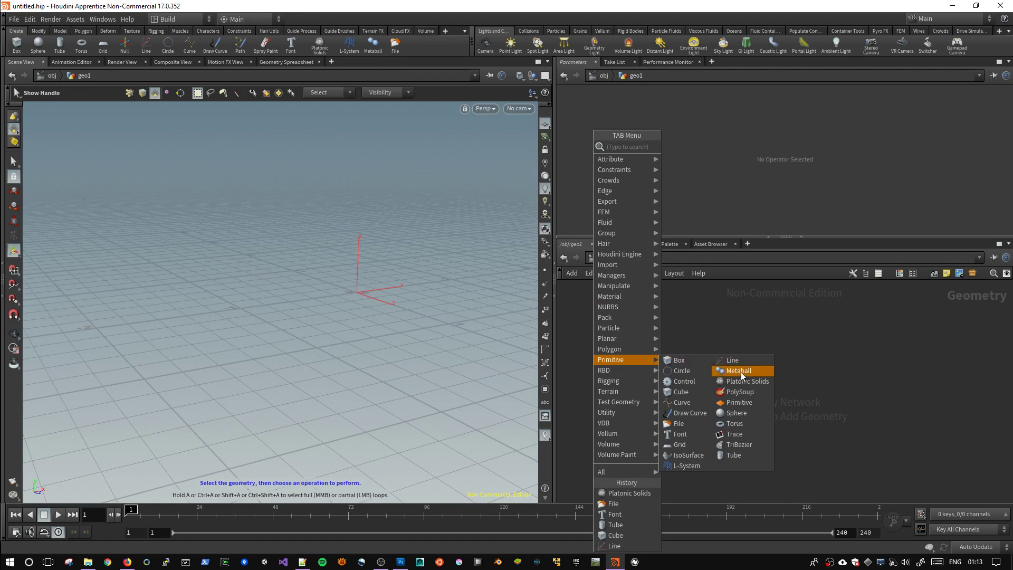
click(741, 373)
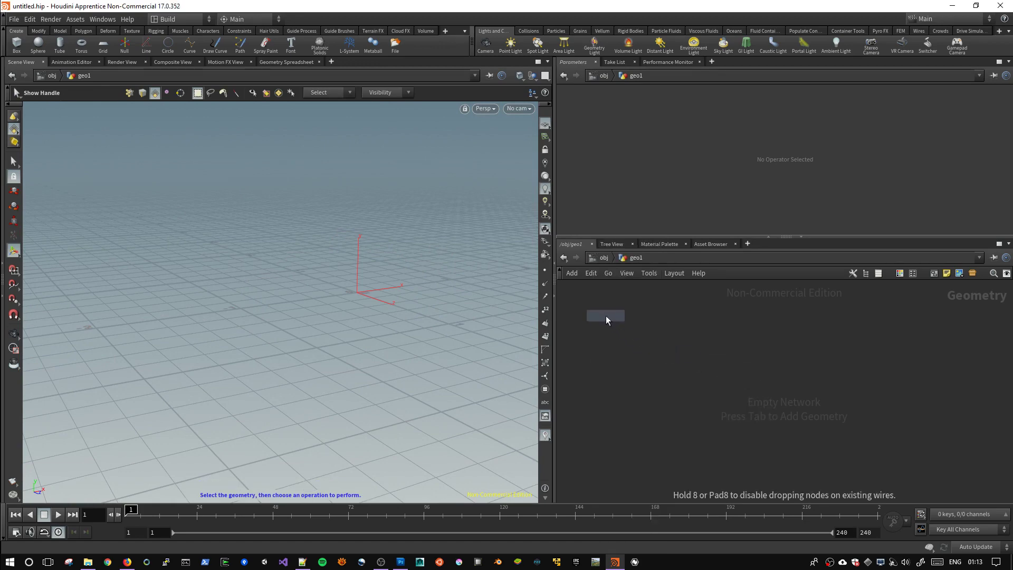
click(606, 317)
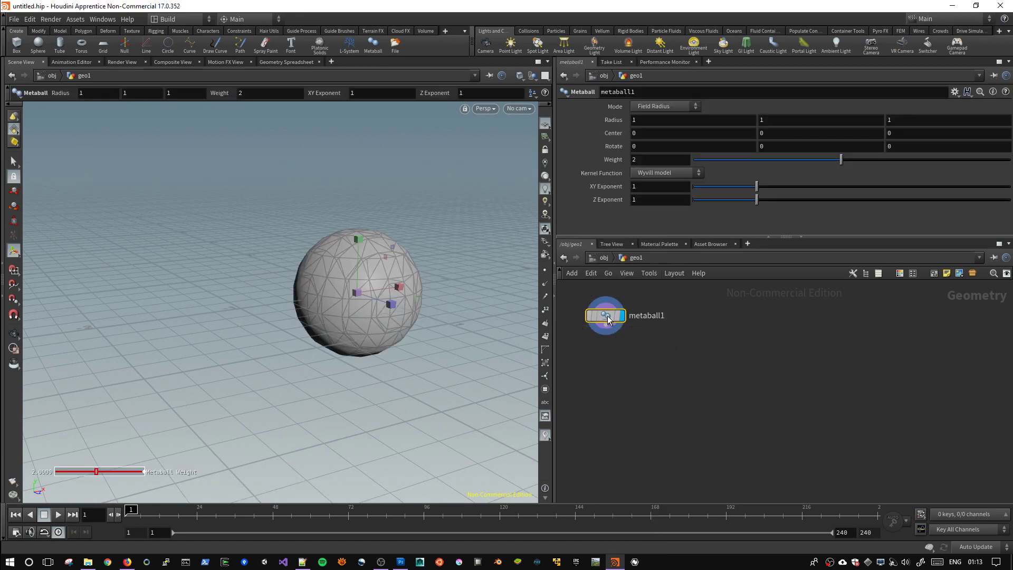
Orbit and zoom in on the metaball sphere, checking shading options without changing them.
key(Escape)
drag(372, 293, 411, 282)
scroll(459, 293, up, 3)
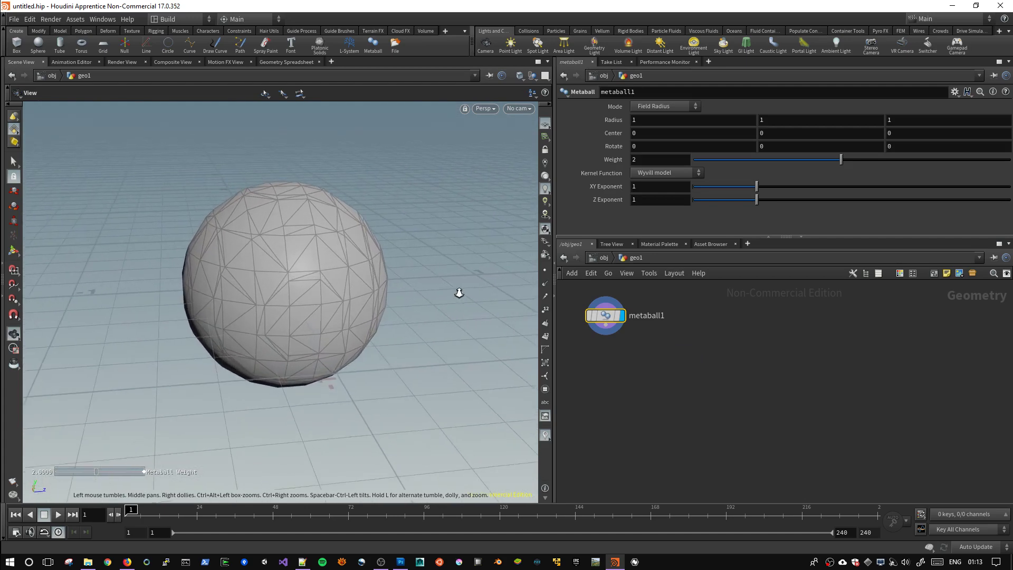
key(Return)
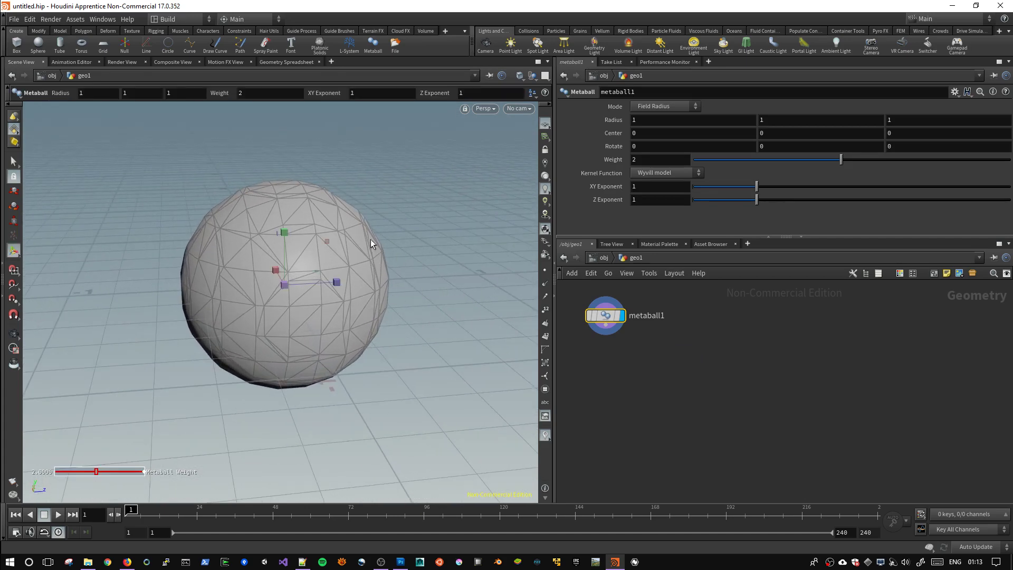
click(520, 78)
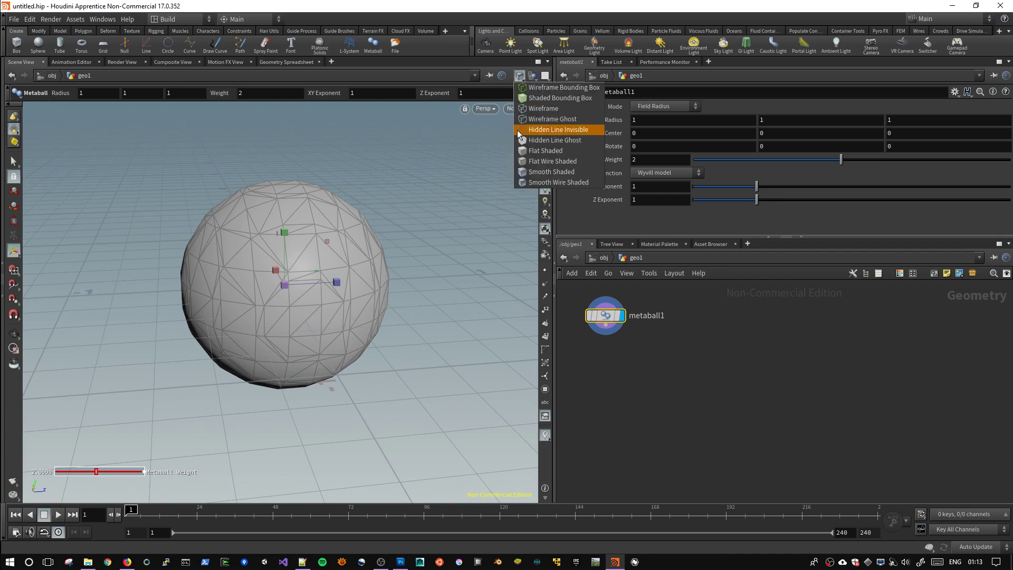
click(549, 180)
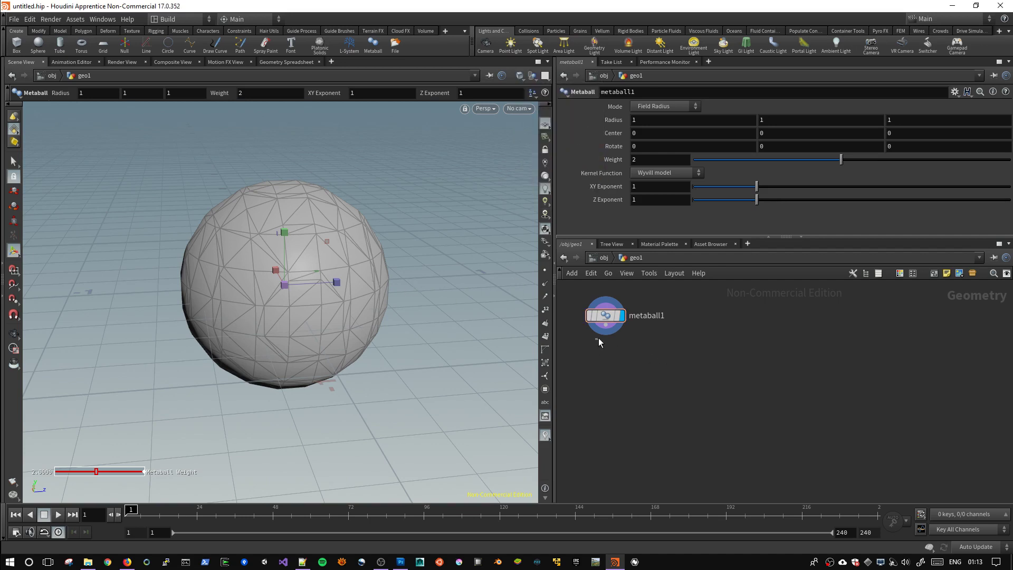
Paste a second metaball beside metaball1, offset it to Center X 0.8, and display metaball1.
key(ctrl+v)
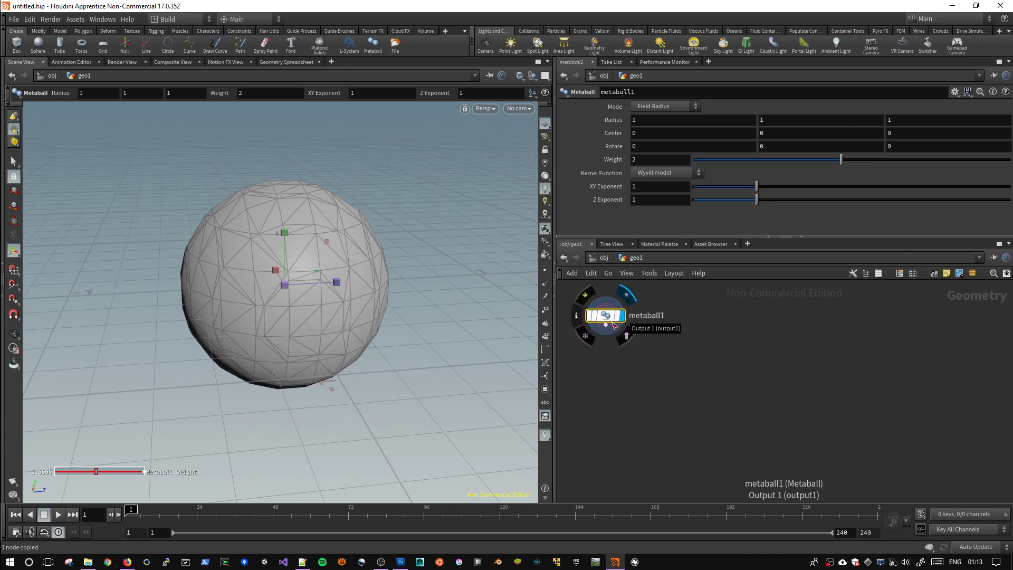
drag(627, 328, 710, 320)
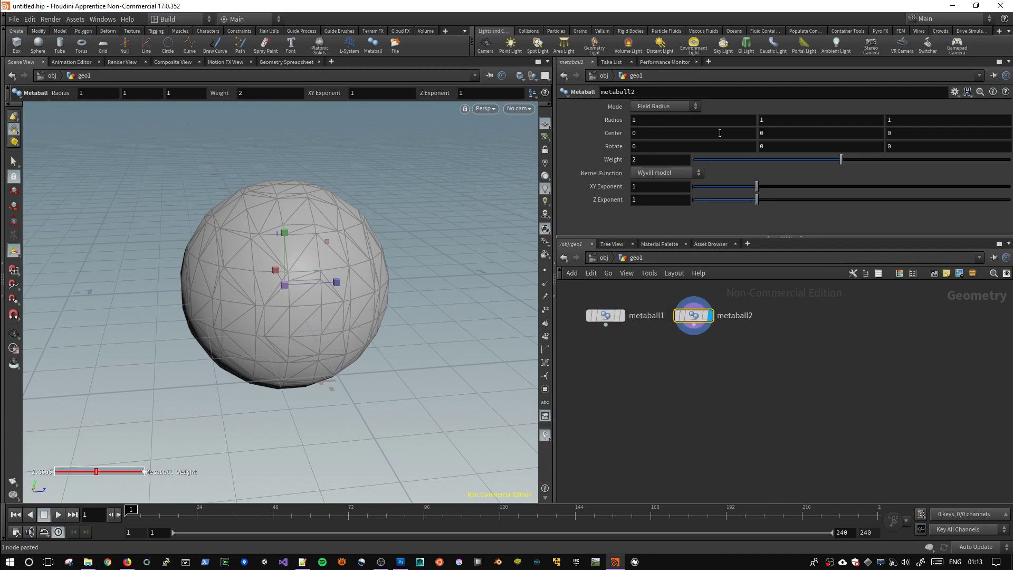
middle_drag(653, 133, 702, 133)
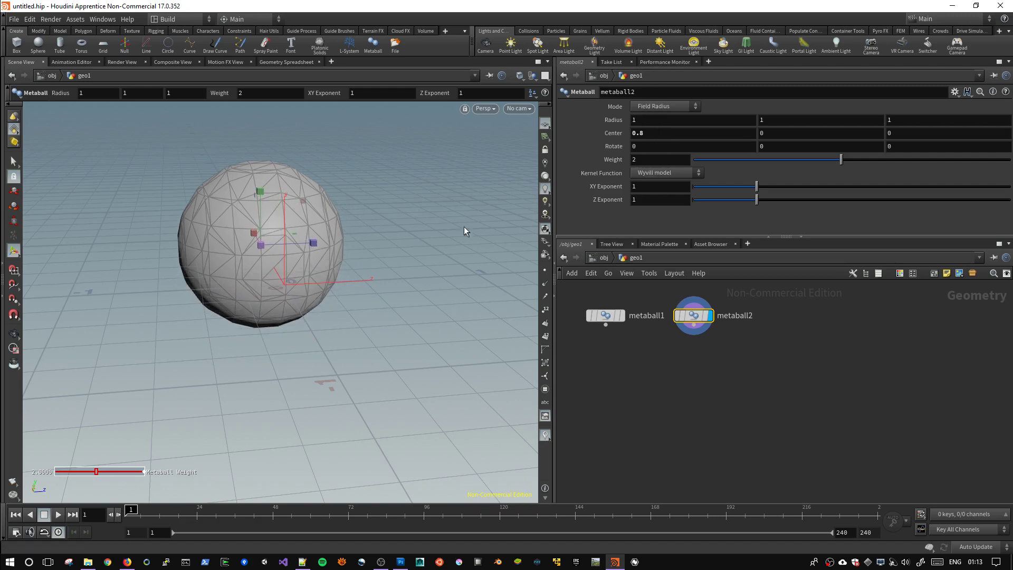
click(622, 316)
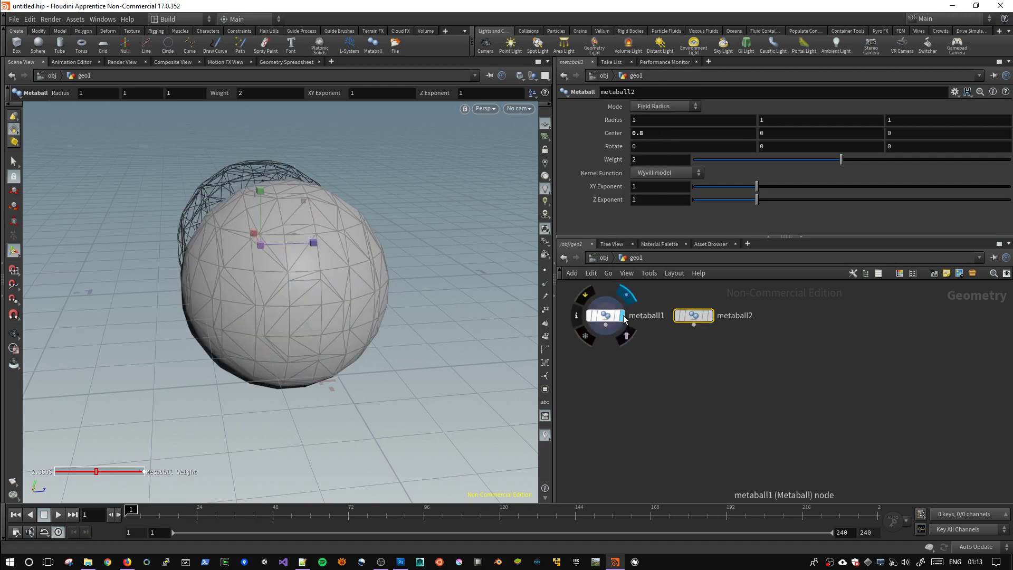
mouse_move(364, 290)
mouse_down()
mouse_move(296, 293)
mouse_move(364, 296)
mouse_up()
key(Return)
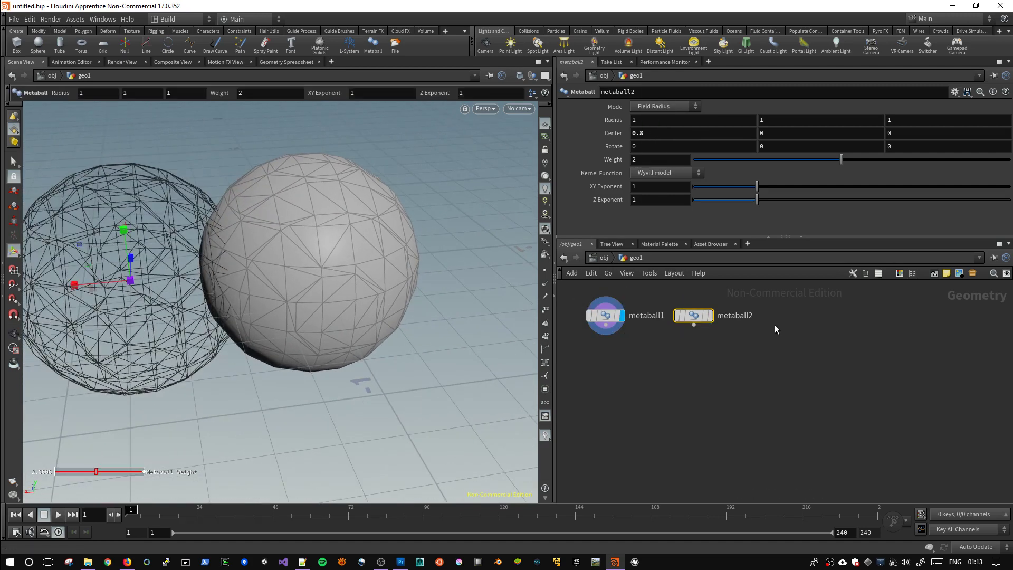
Select metaball1 and metaball2, deselect them, and bring up the add-node list.
click(607, 316)
click(696, 318)
click(643, 360)
key(Tab)
Add merge1 below the metaballs, wire both into it, and display the merged blob.
text(me)
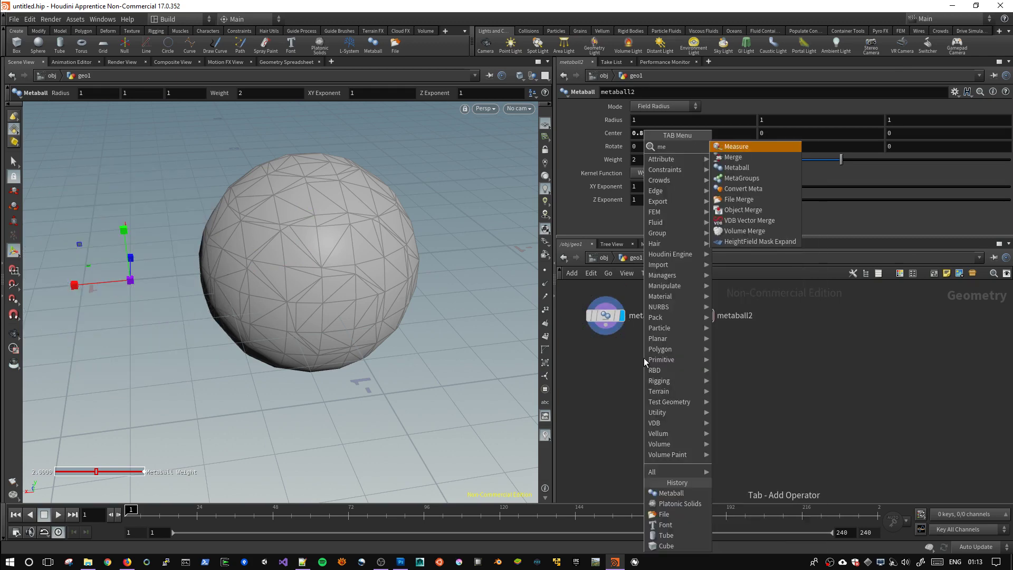
key(Down)
key(Return)
click(642, 330)
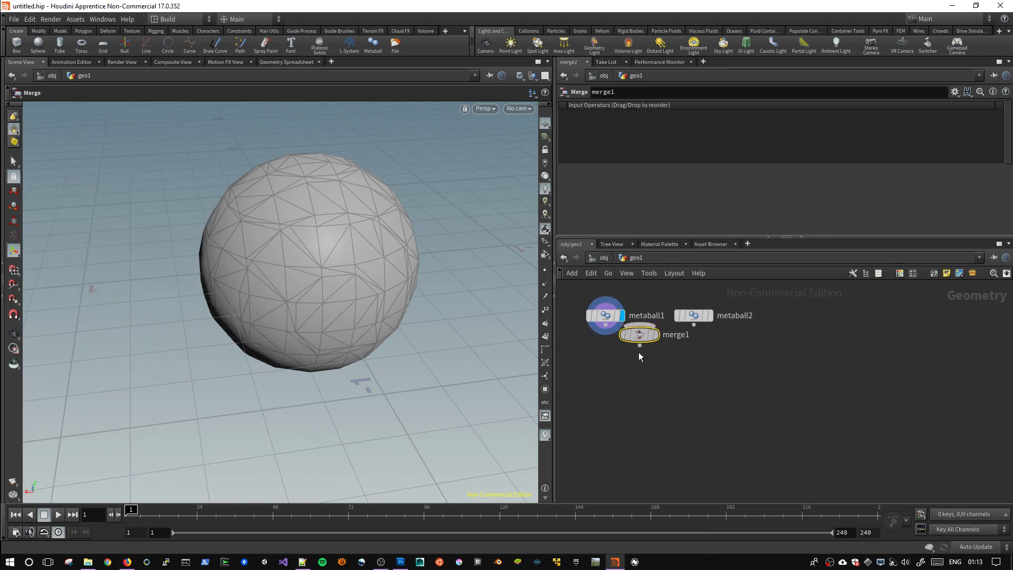
drag(638, 335, 627, 400)
click(606, 325)
click(627, 391)
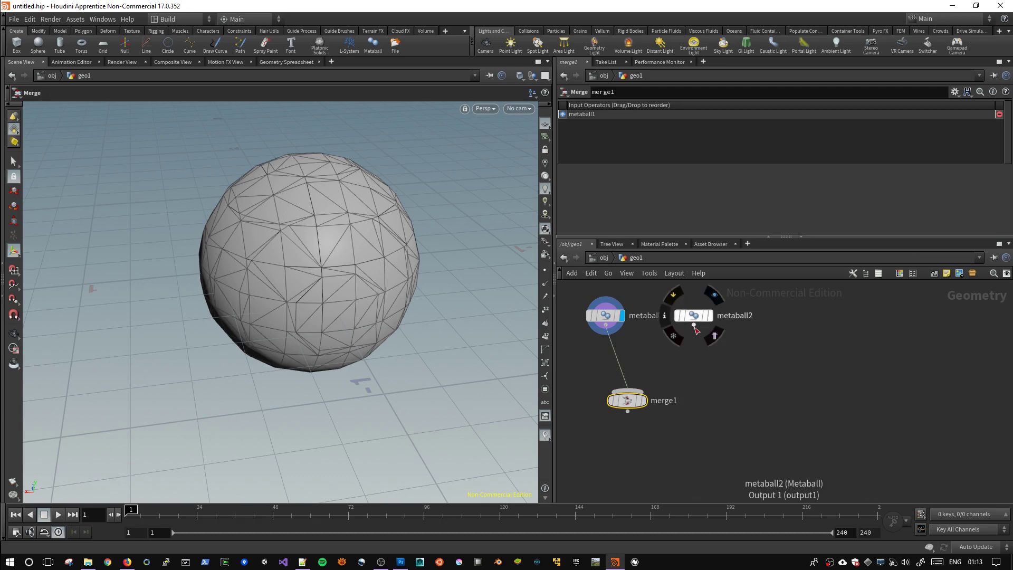
mouse_move(693, 326)
mouse_down()
mouse_move(627, 391)
mouse_move(651, 394)
mouse_up()
click(645, 402)
Move metaball1 along X to separate the two spheres and orbit to inspect the blend.
key(Escape)
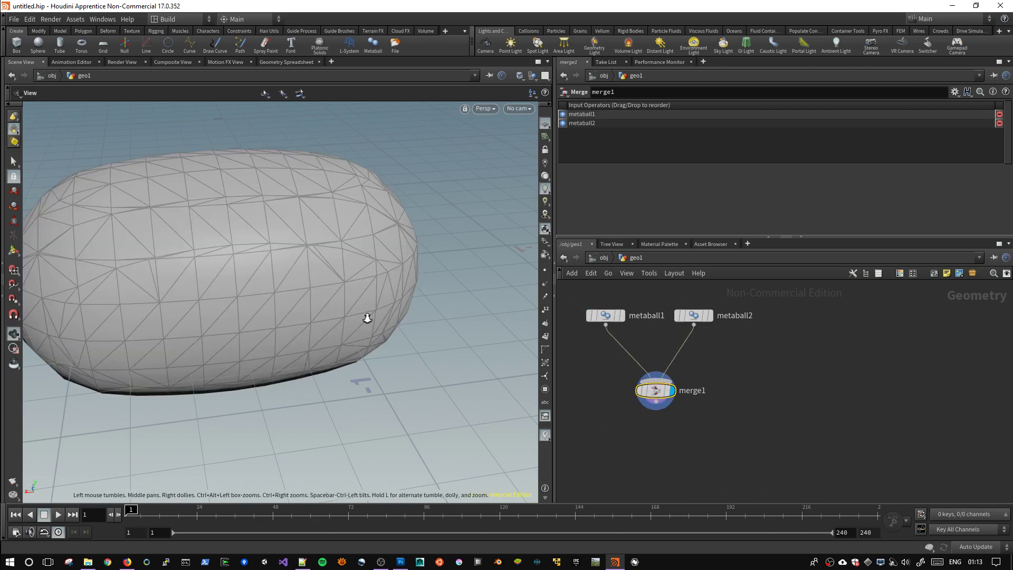
scroll(367, 317, down, 5)
click(606, 316)
key(Return)
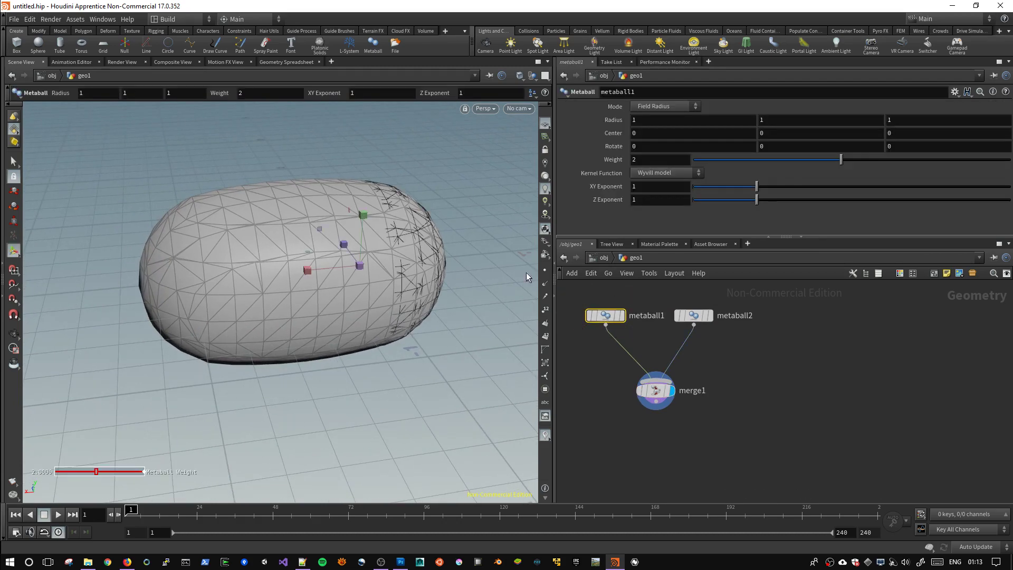
key(t)
mouse_move(328, 267)
mouse_down()
mouse_move(440, 258)
mouse_move(437, 287)
mouse_up()
key(Escape)
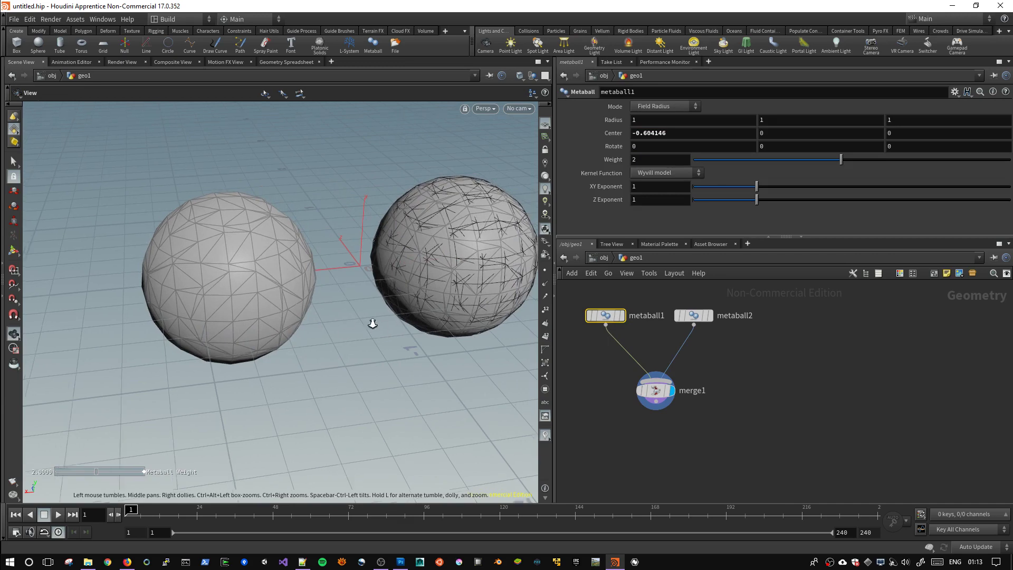
mouse_move(374, 319)
mouse_down()
mouse_move(306, 322)
mouse_move(321, 270)
mouse_move(289, 287)
mouse_move(116, 292)
mouse_move(369, 272)
mouse_move(279, 276)
mouse_move(370, 285)
mouse_move(287, 300)
mouse_up()
key(Return)
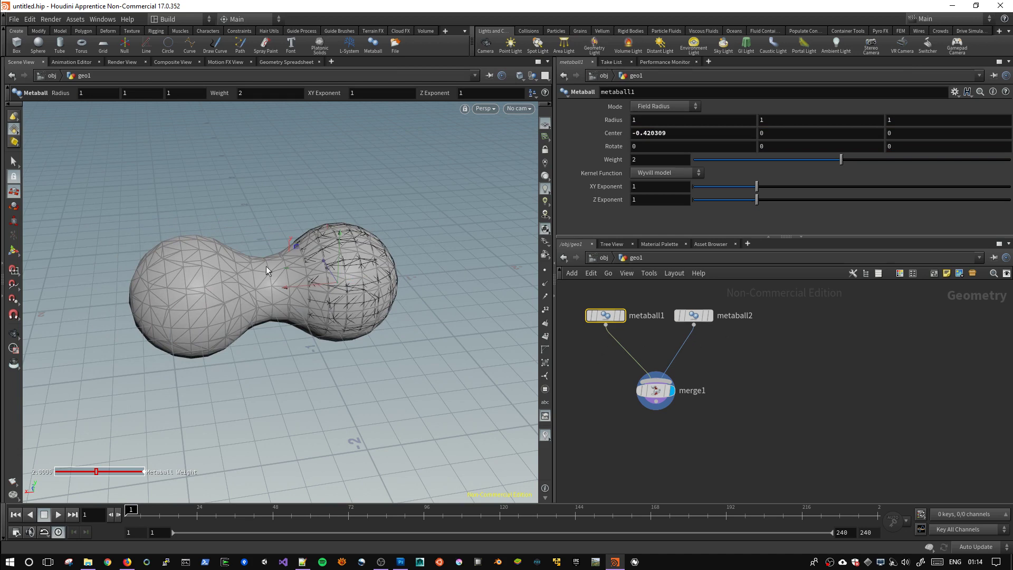
Delete both metaballs and merge1 together, then bring up the add-node list.
drag(761, 415, 583, 310)
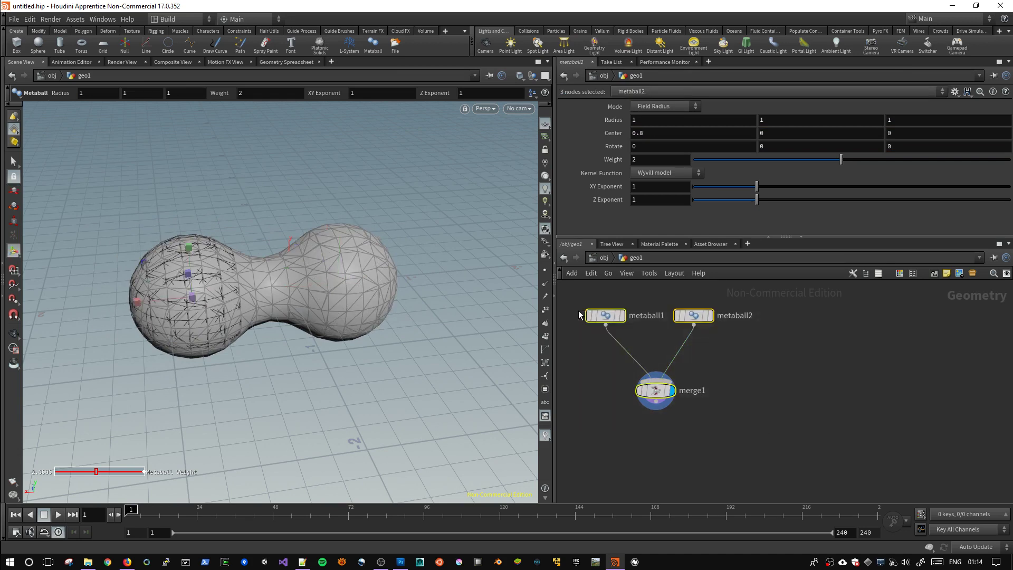
key(Delete)
key(c)
key(Tab)
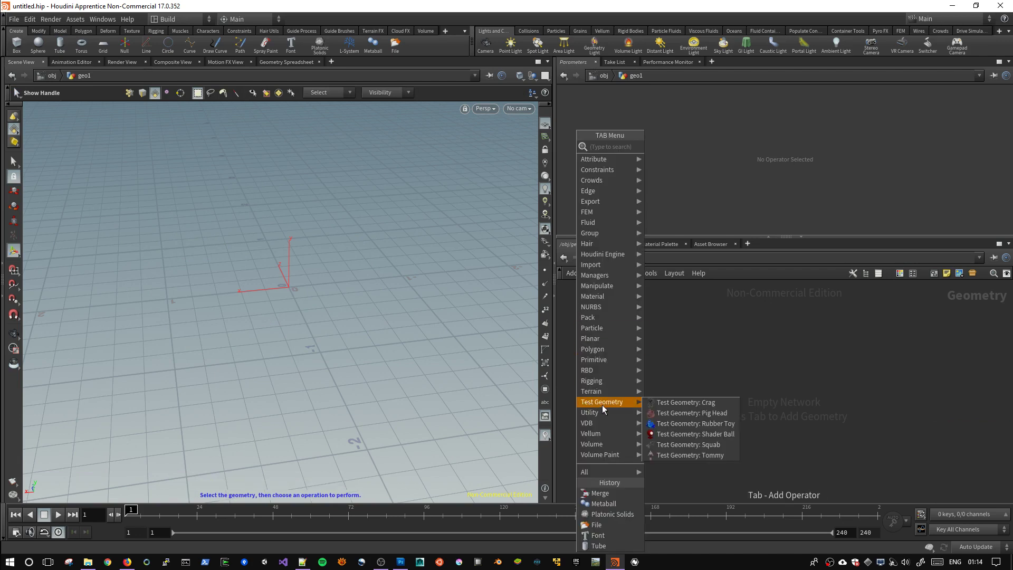
mouse_move(591, 413)
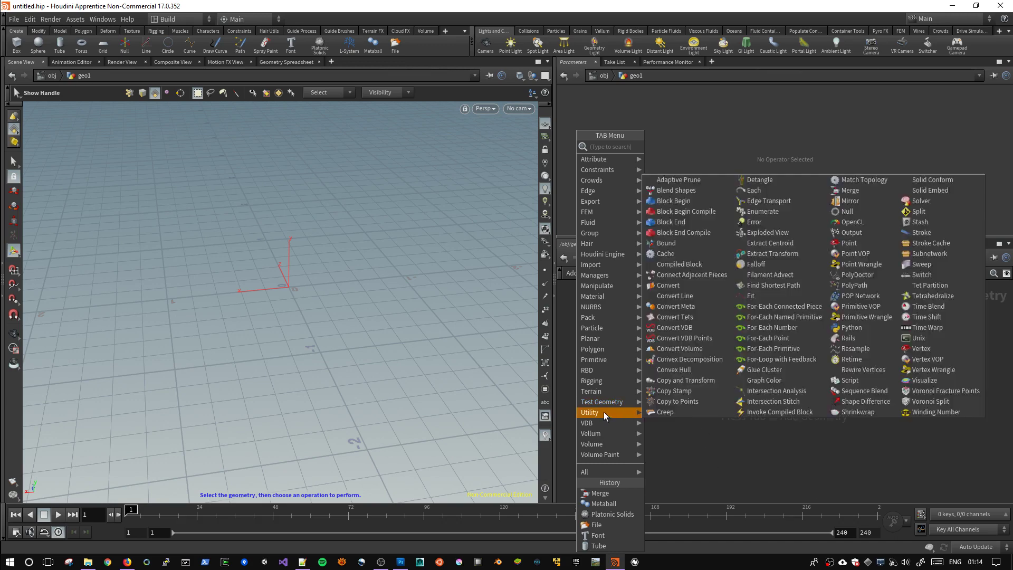
click(680, 410)
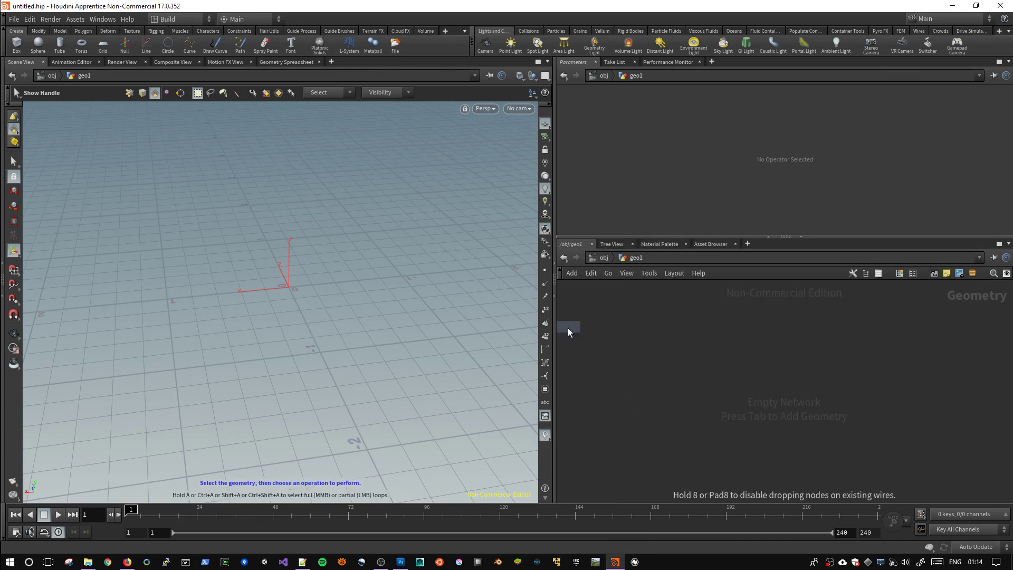
click(626, 329)
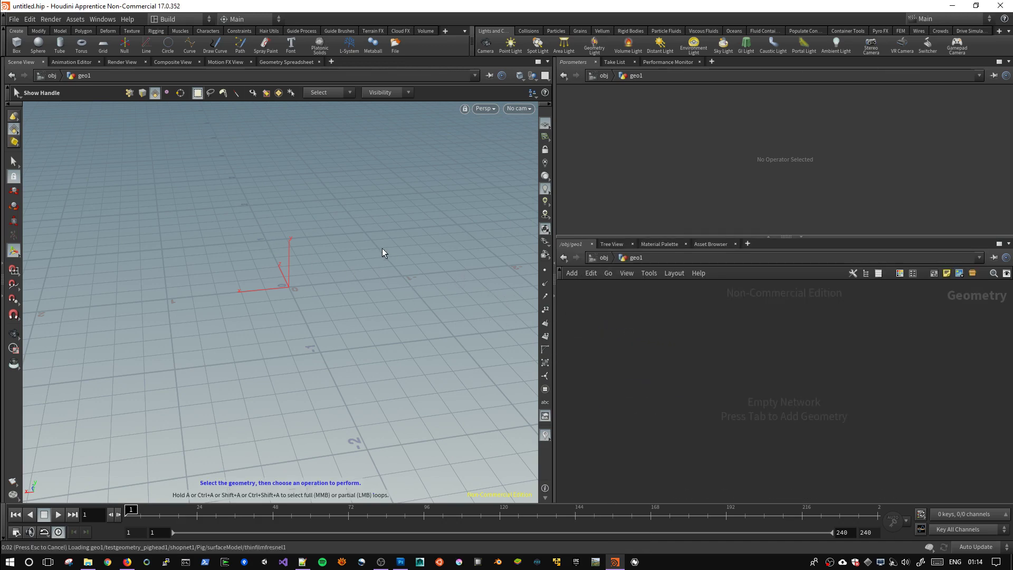
mouse_move(262, 280)
mouse_down()
mouse_move(463, 261)
mouse_move(391, 156)
mouse_move(410, 206)
mouse_move(414, 197)
mouse_up()
key(Tab)
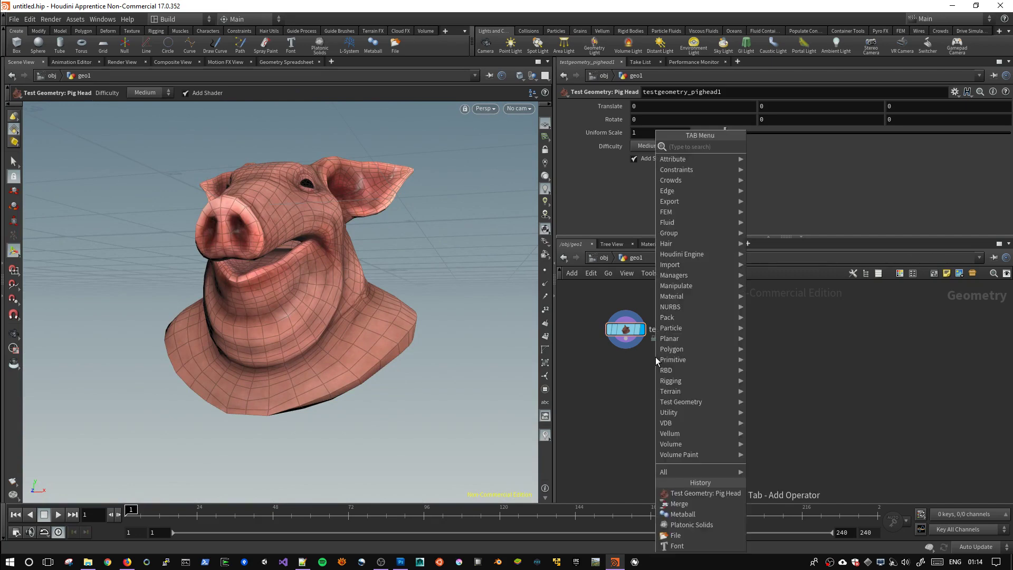
mouse_move(681, 401)
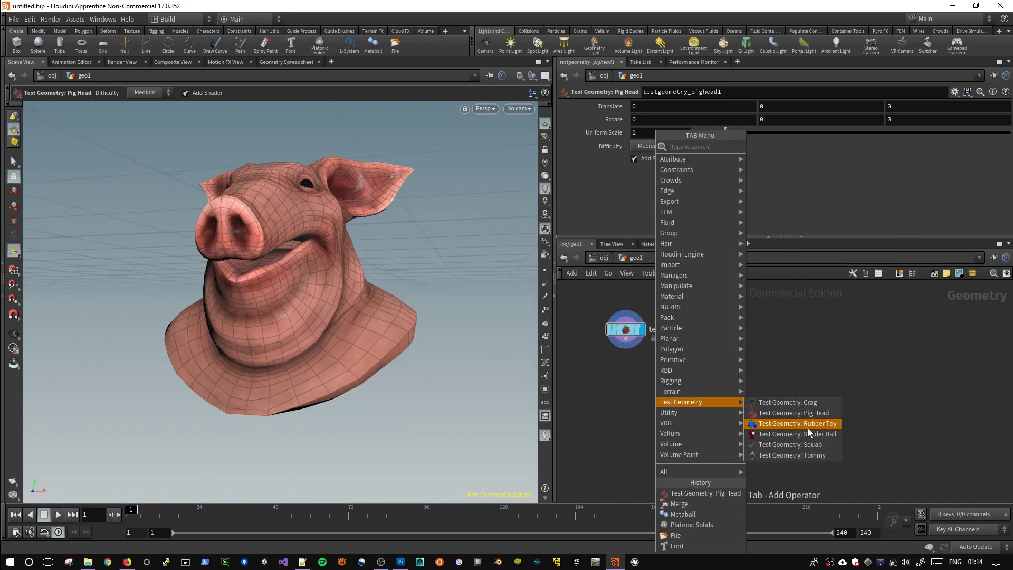
click(809, 428)
click(780, 370)
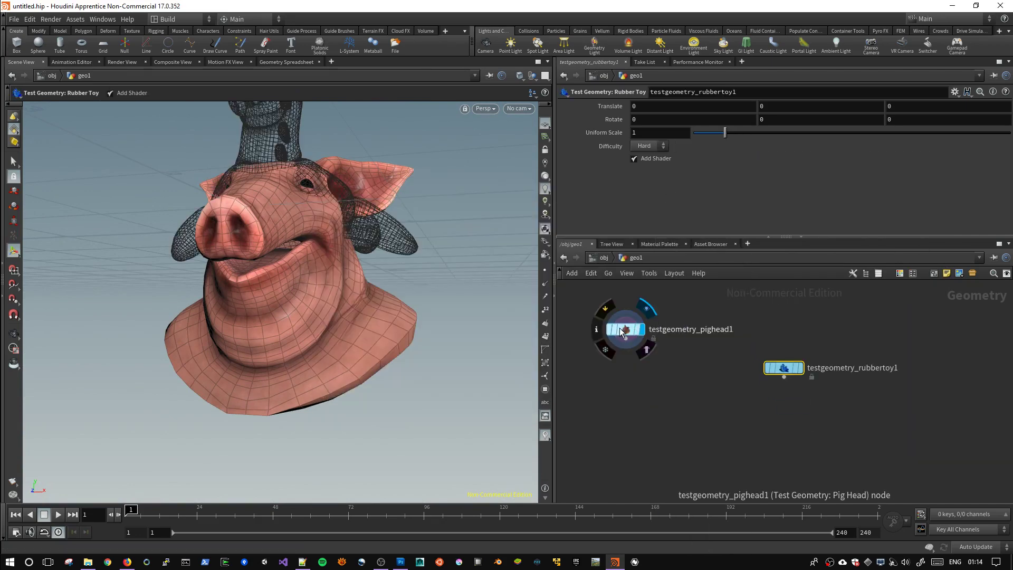
click(621, 330)
key(Delete)
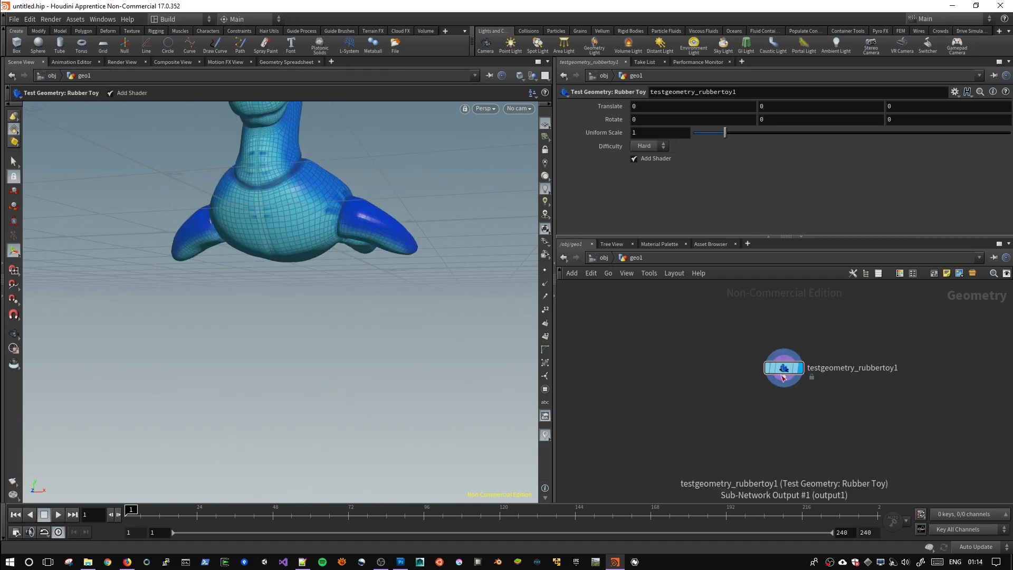
drag(783, 377, 644, 340)
key(Escape)
drag(294, 102, 237, 319)
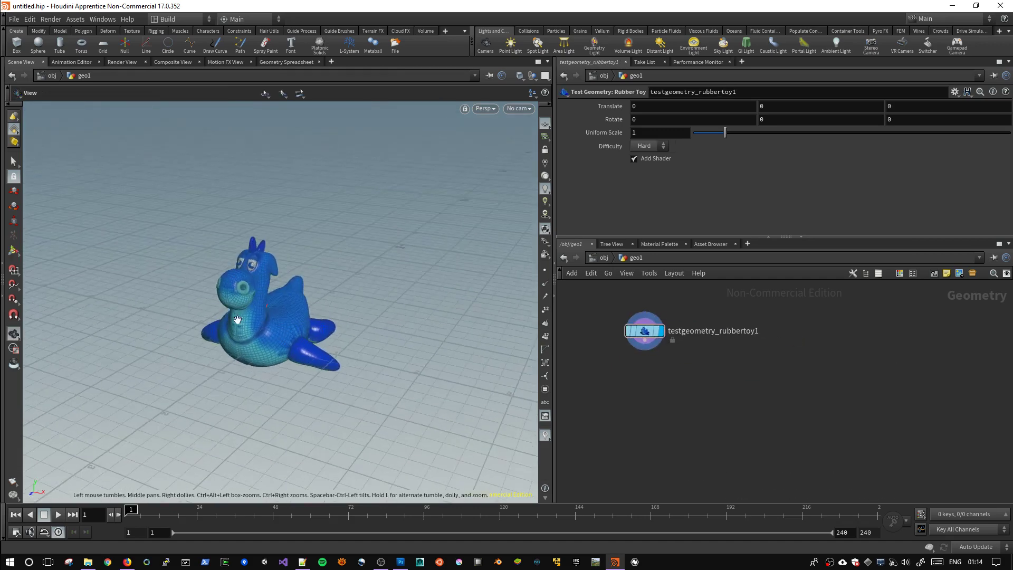
scroll(237, 320, up, 3)
key(Return)
key(Tab)
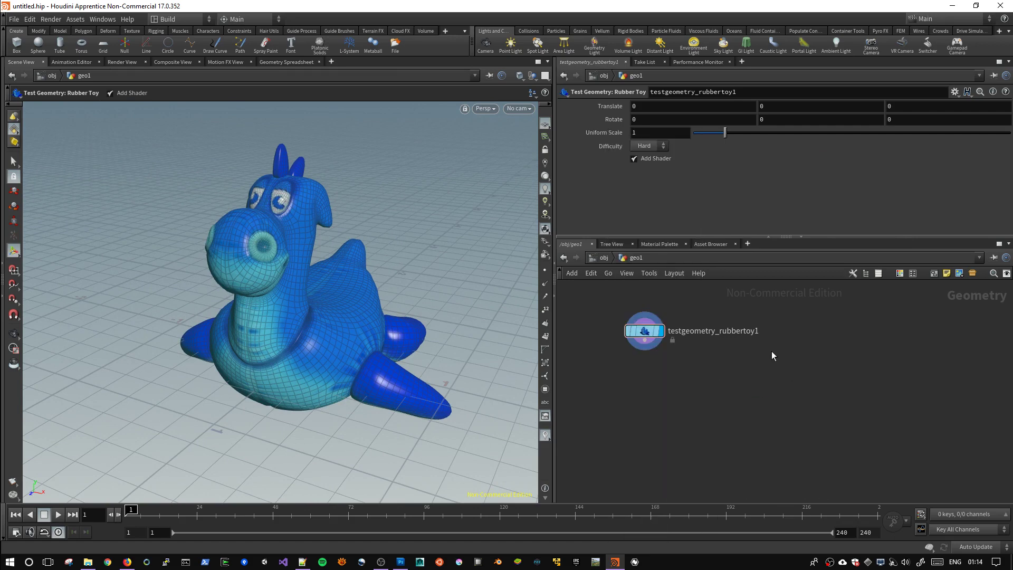
key(Delete)
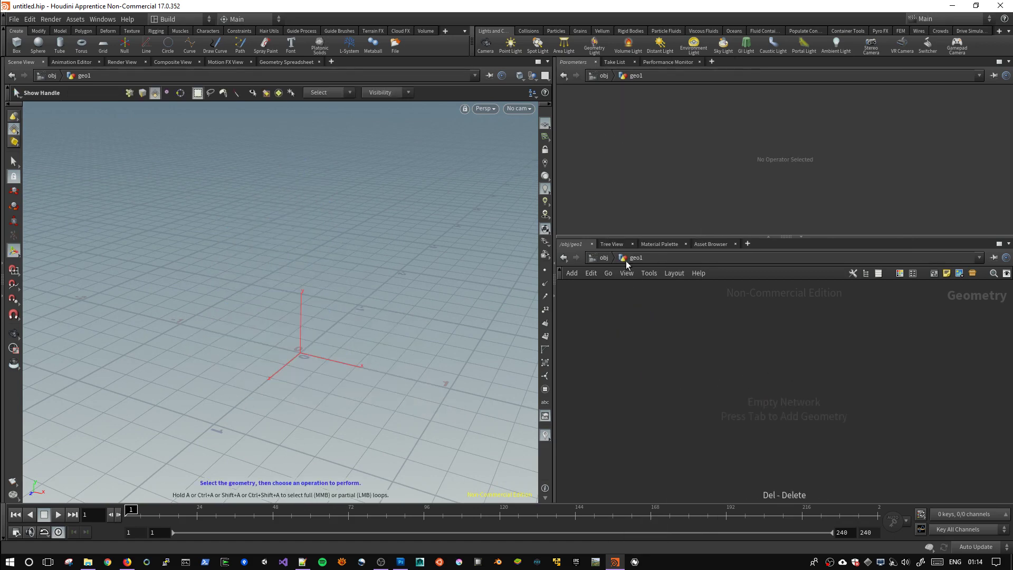
Return to /obj, dive into geo1, and add a Control node from the Tab menu.
click(603, 258)
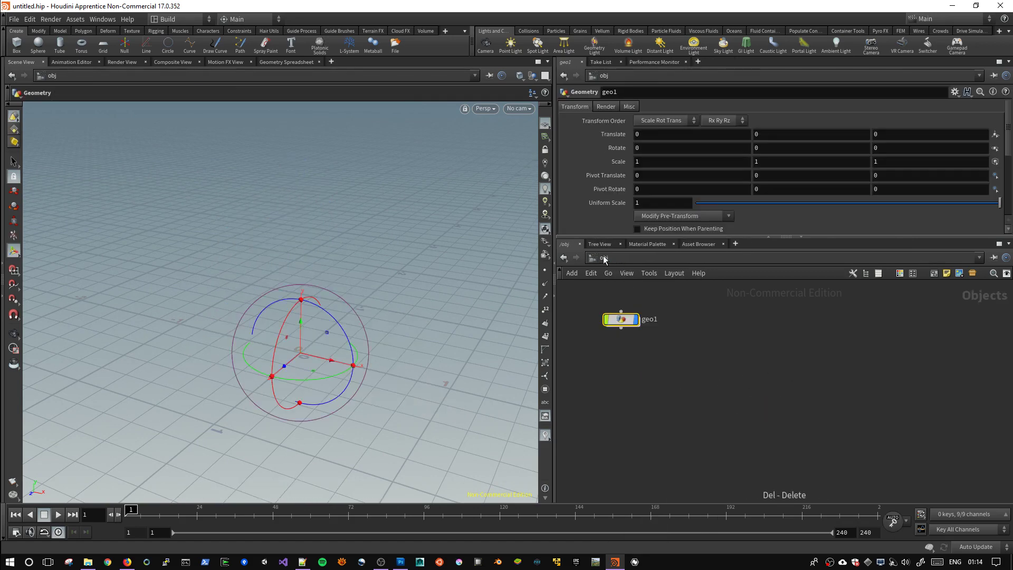
double_click(621, 319)
key(Tab)
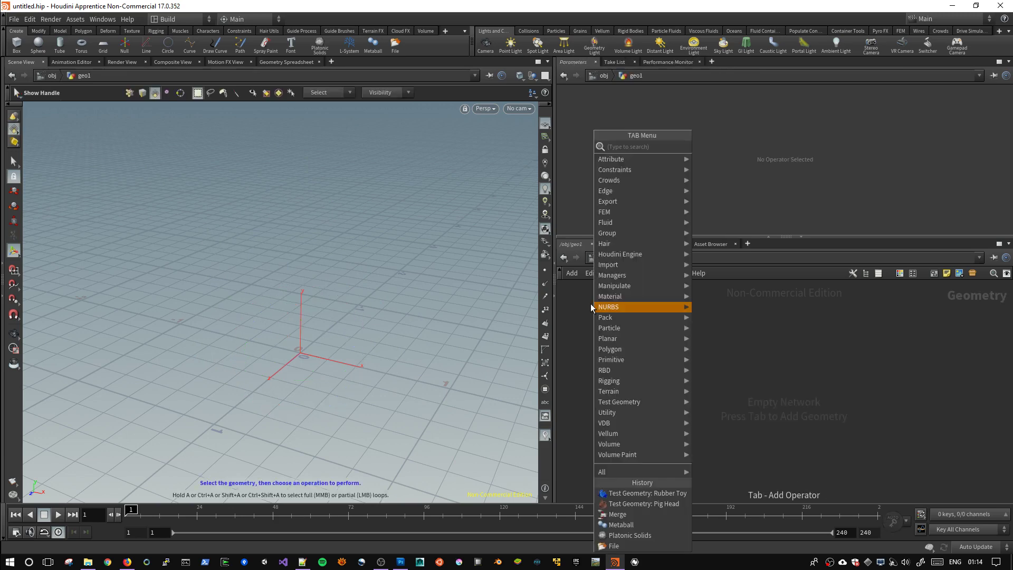
mouse_move(611, 359)
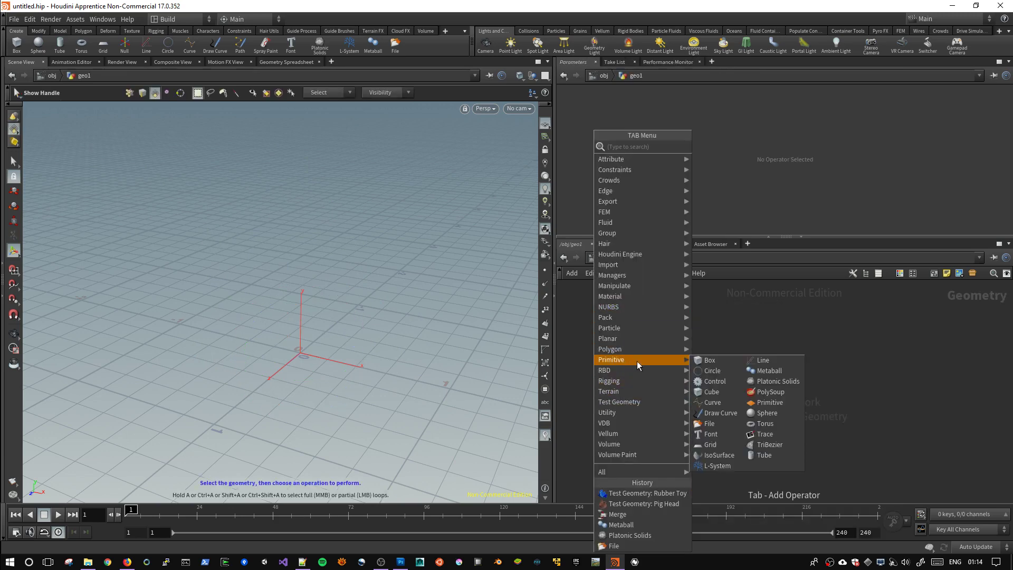
click(729, 381)
Place control1 in geo1 and try the Circles and Box control types.
click(602, 318)
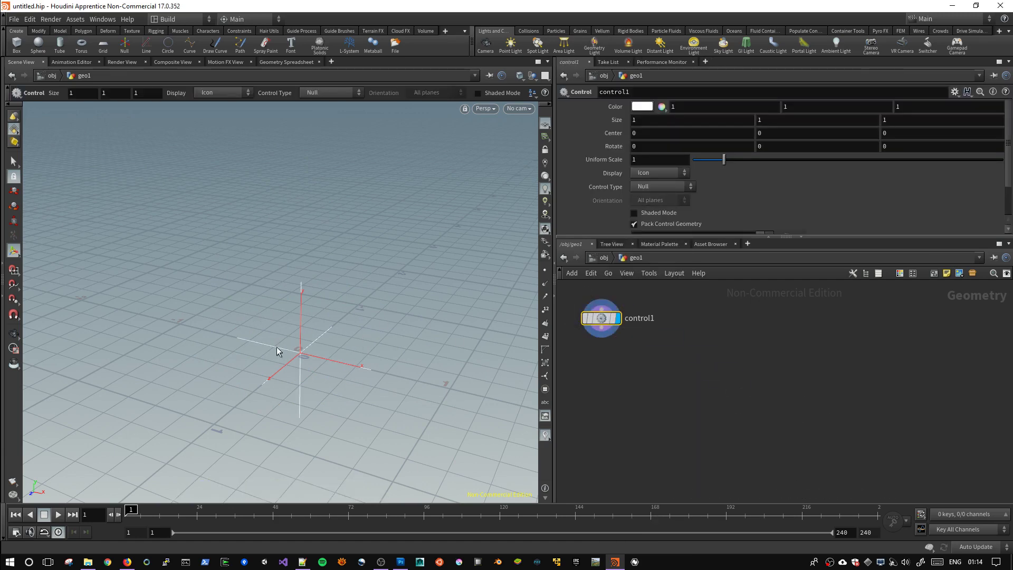
key(Escape)
drag(350, 346, 361, 297)
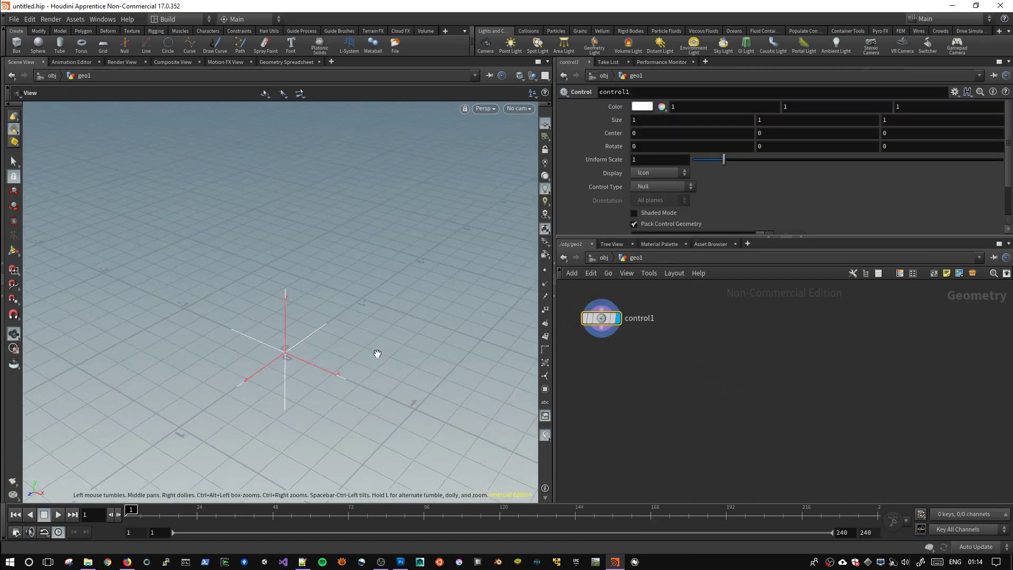
key(Return)
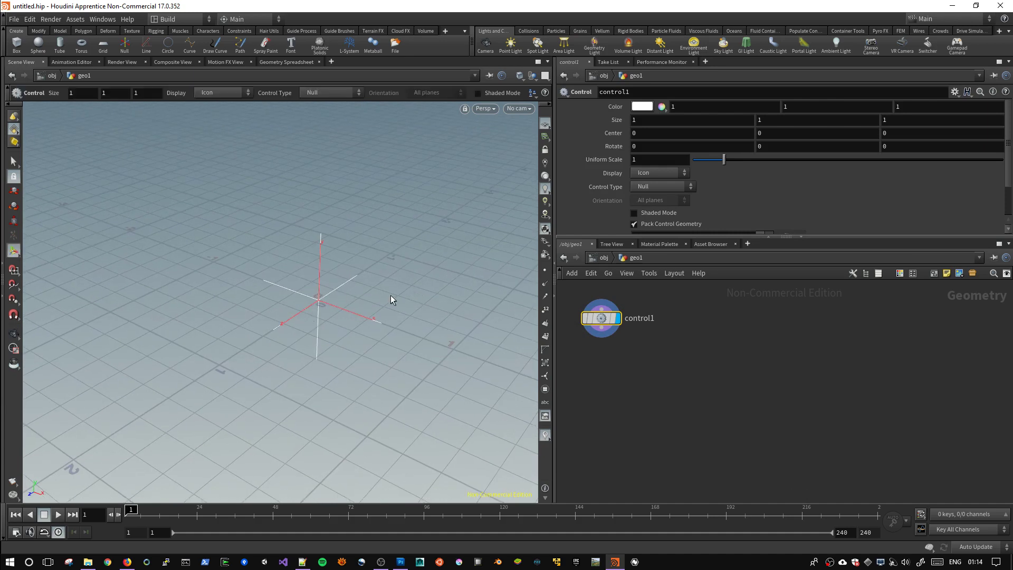
click(688, 186)
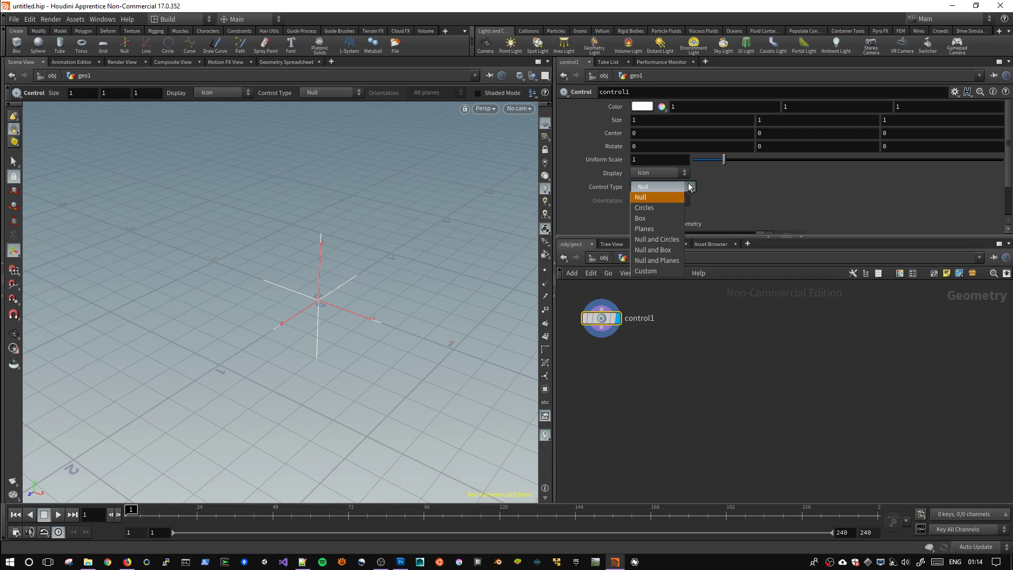
click(657, 207)
click(662, 185)
click(659, 217)
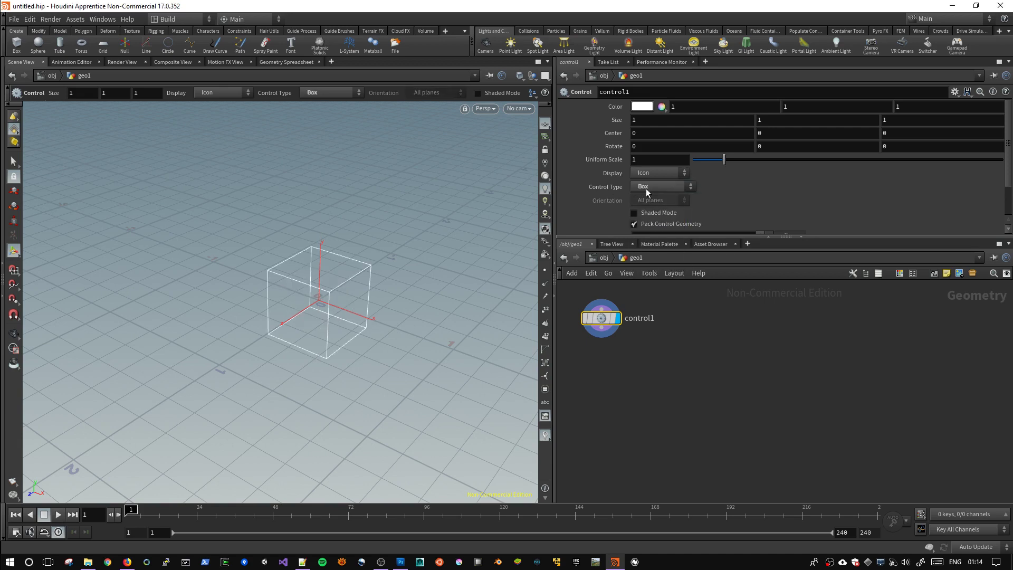
Cycle control type through Planes, Null and Circles, Null and Box, Circles; toggle display Axis/Icon.
click(646, 188)
click(654, 223)
click(657, 186)
click(654, 239)
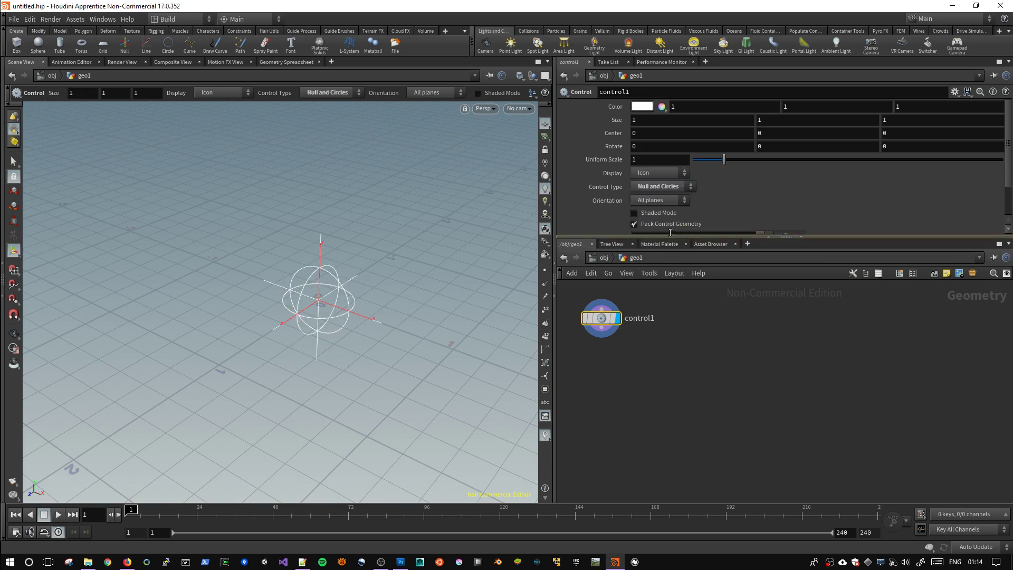
click(656, 186)
click(663, 252)
click(655, 188)
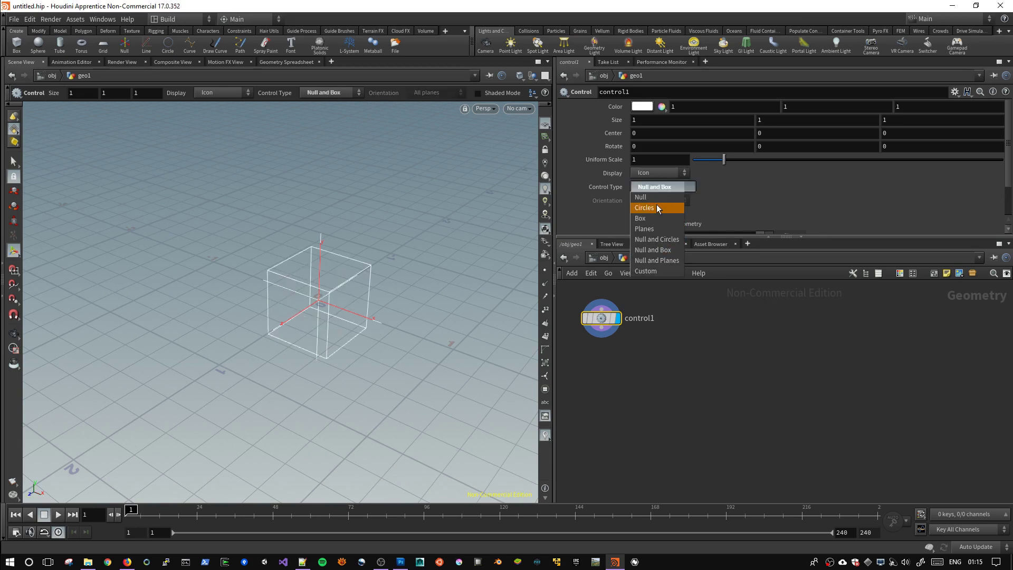
click(656, 206)
click(647, 177)
click(651, 194)
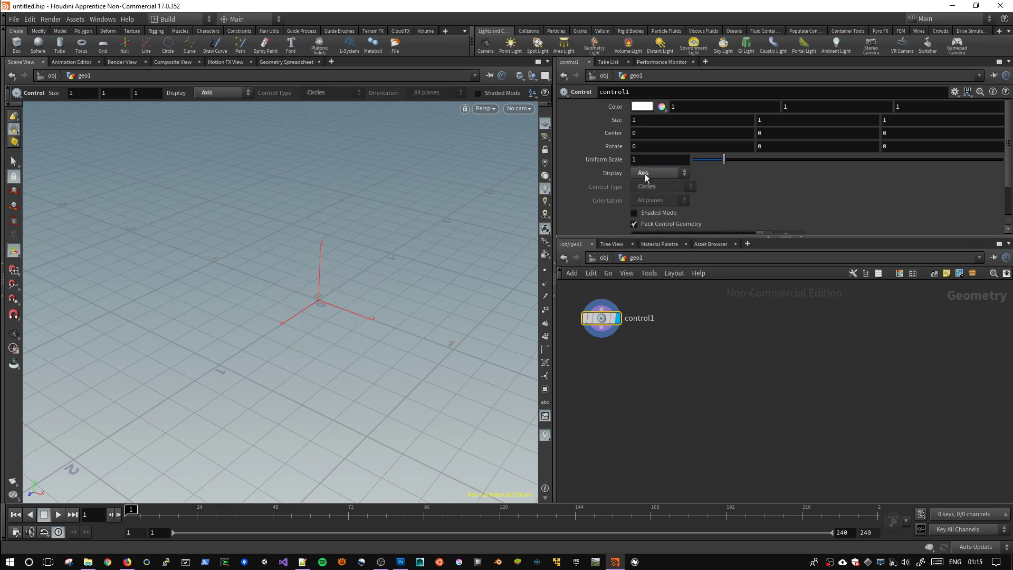
click(648, 174)
Reposition control1, show it as Planes then Box, and delete the node.
alt+drag(328, 266, 385, 310)
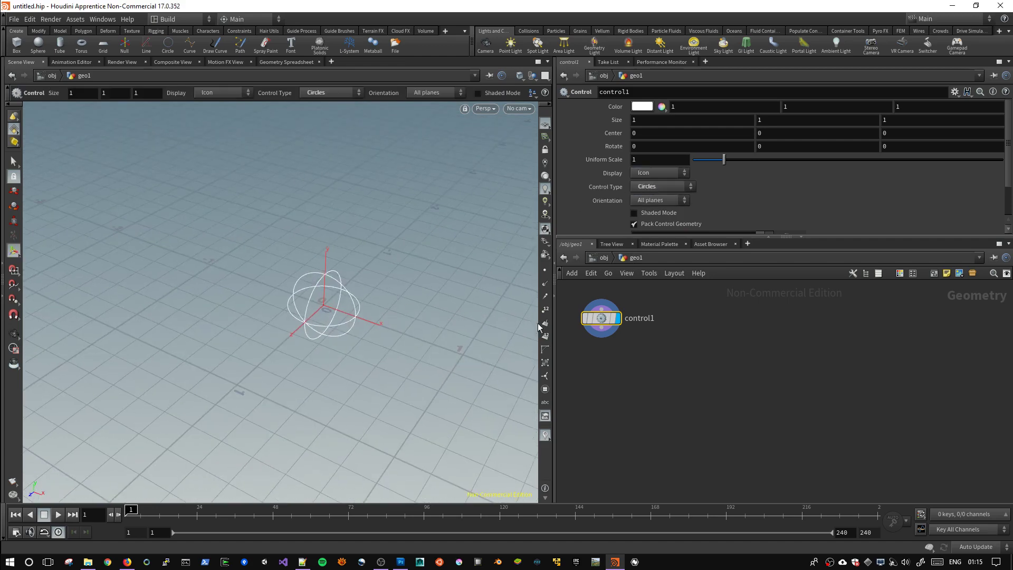
drag(599, 316, 663, 324)
scroll(509, 299, up, 2)
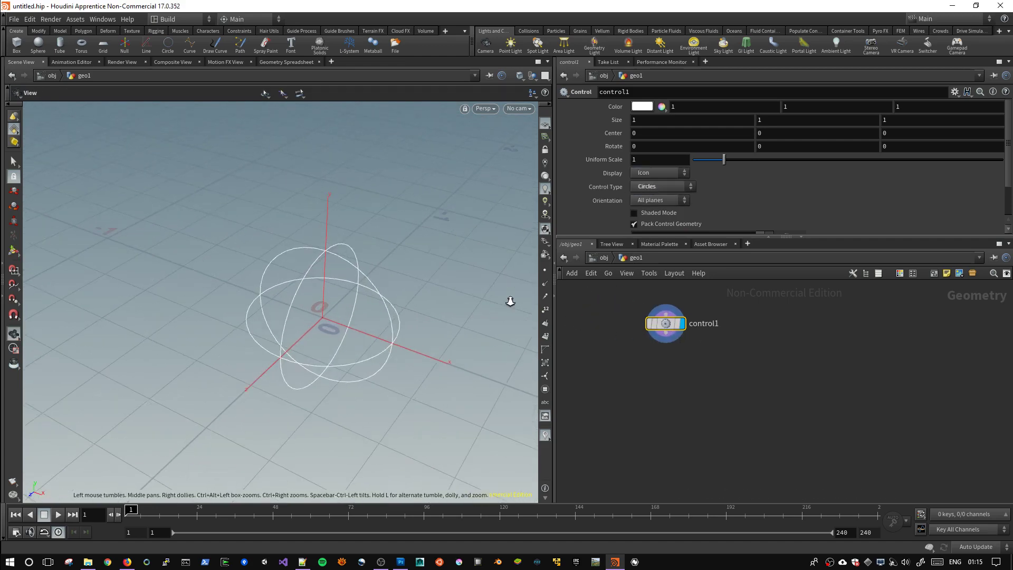
scroll(475, 311, up, 3)
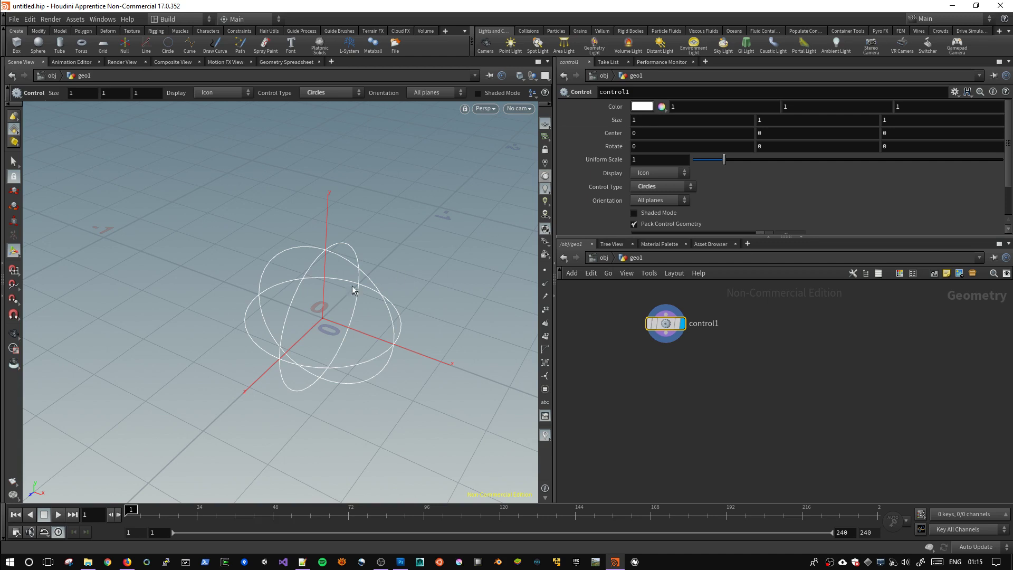
click(654, 185)
click(654, 228)
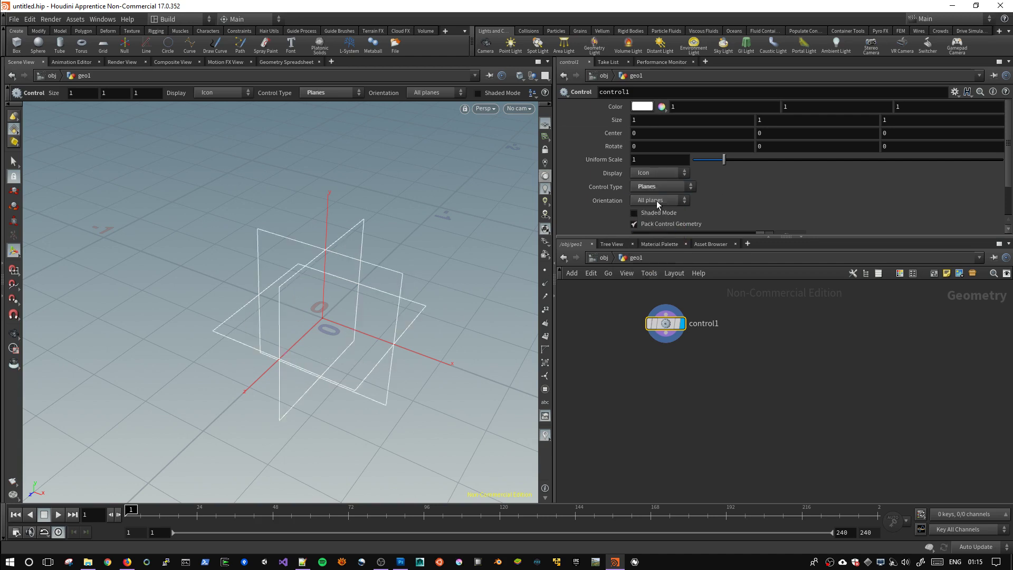
click(654, 189)
click(640, 218)
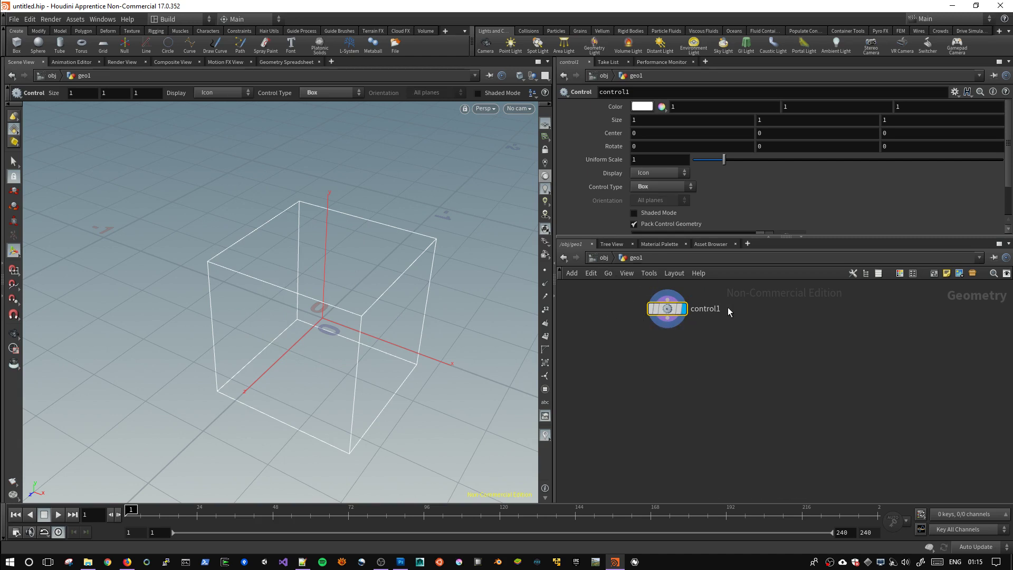
key(Delete)
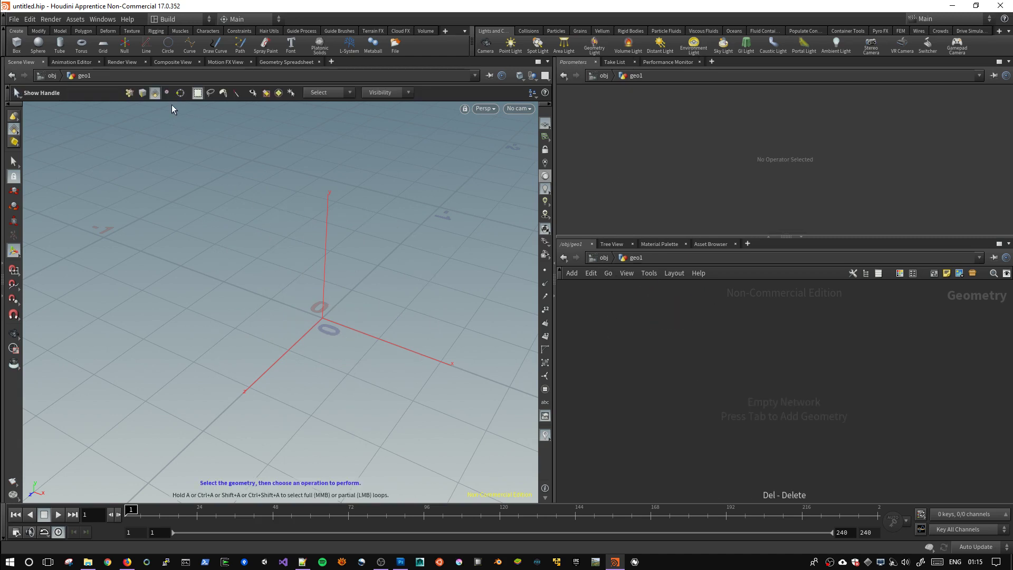
Show the Characters shelf, delete geo1 at the object level, and frame the character.
click(205, 31)
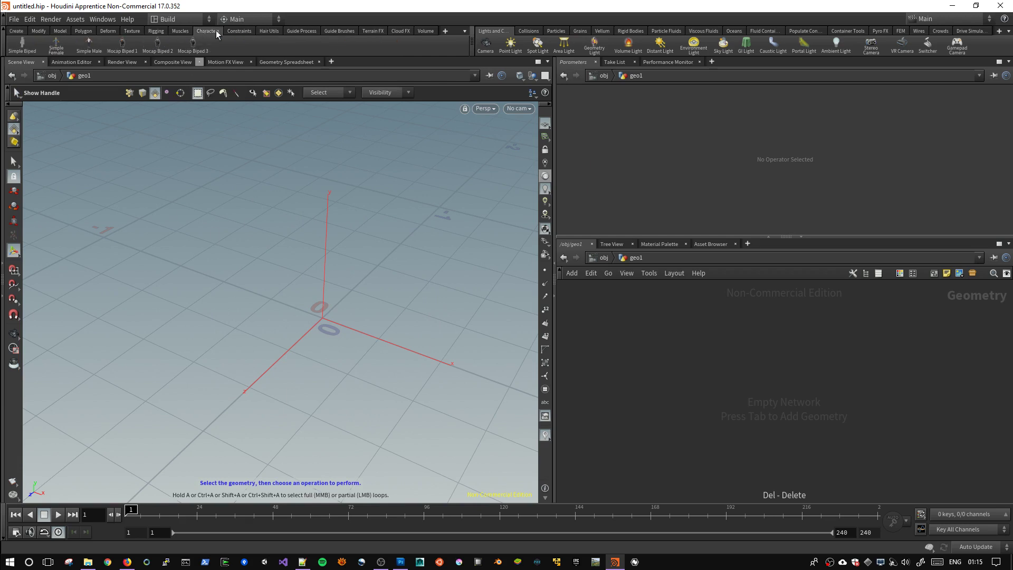
click(604, 258)
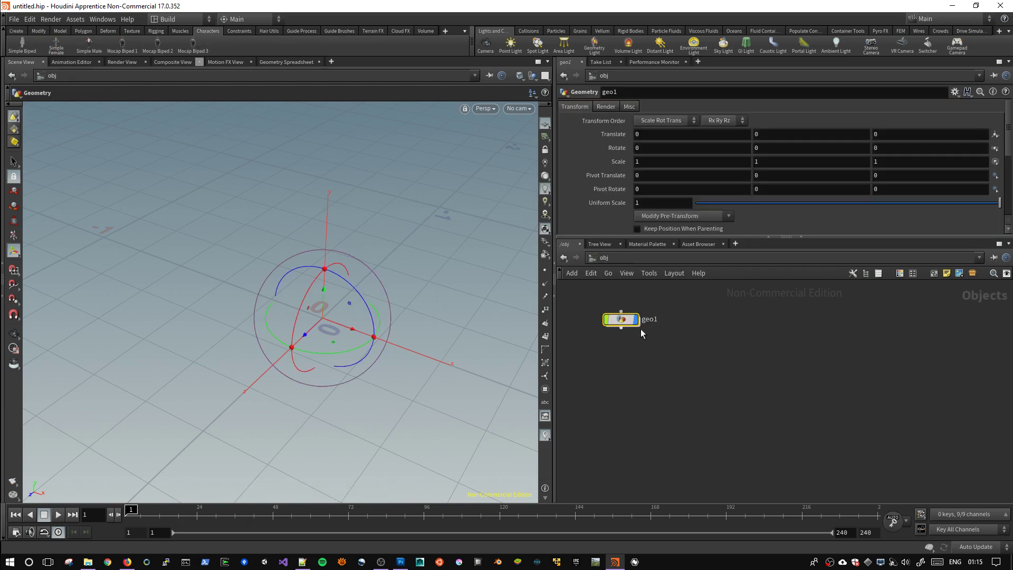
key(Delete)
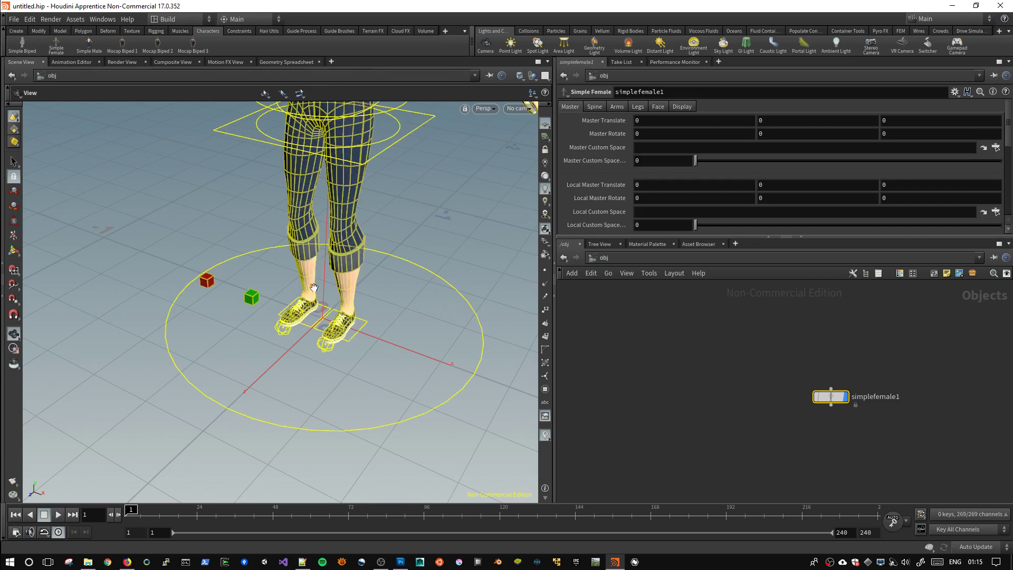
middle_drag(377, 214, 339, 349)
drag(367, 339, 149, 149)
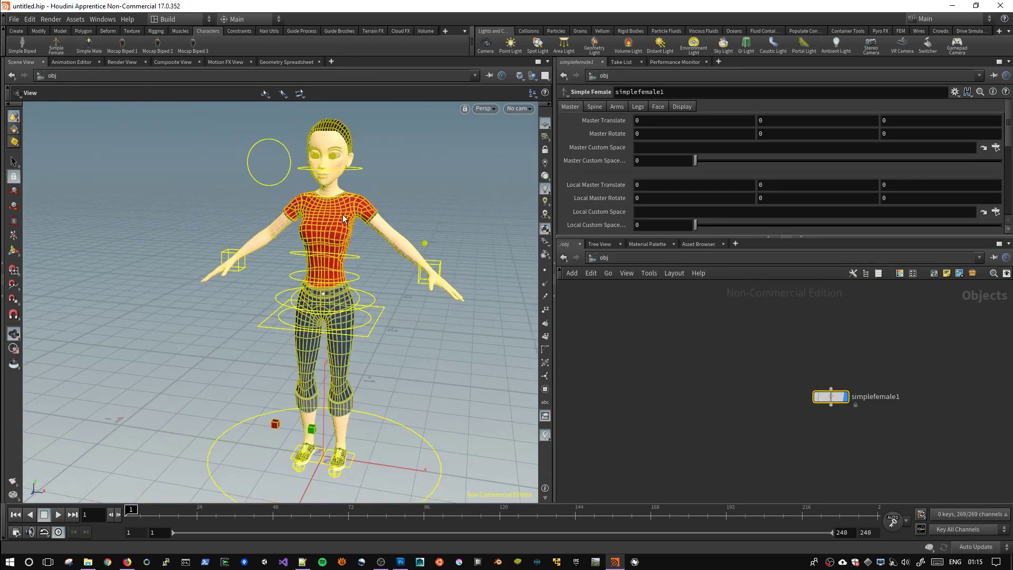
Add a Simple Male rig, test sliding its left foot along X, then delete simplemale1.
click(89, 44)
right_drag(402, 341, 348, 372)
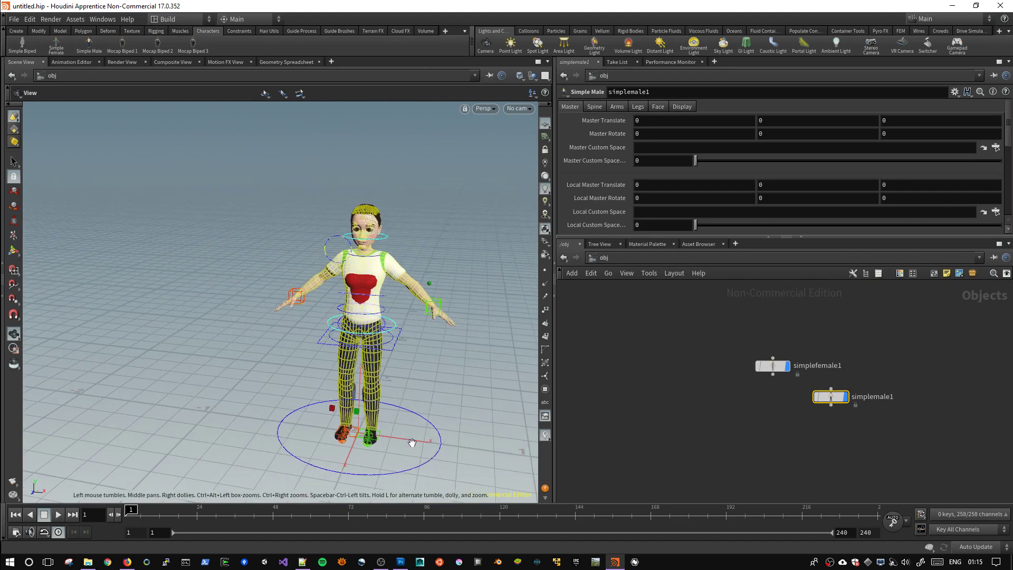
key(t)
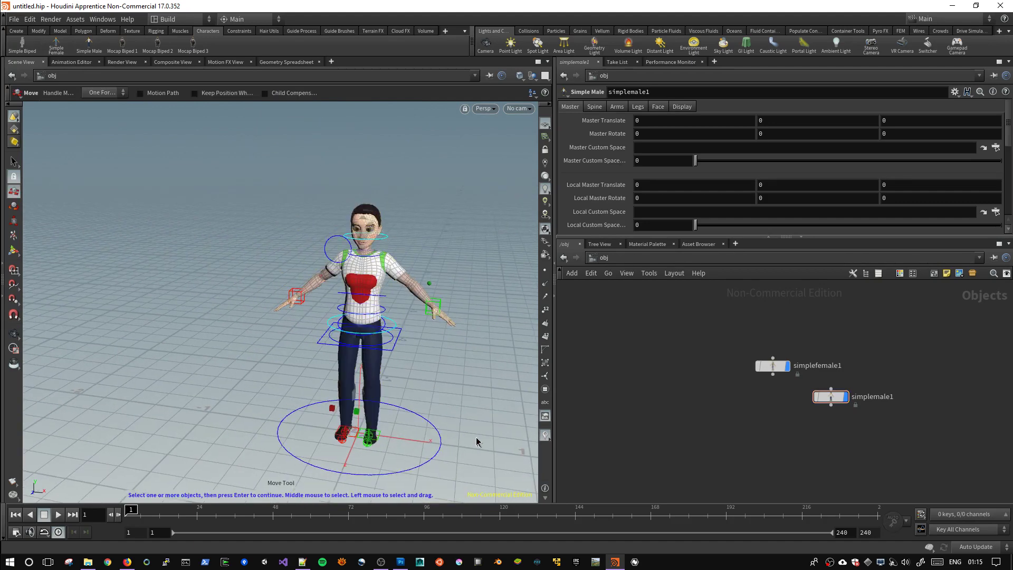
drag(773, 365, 640, 330)
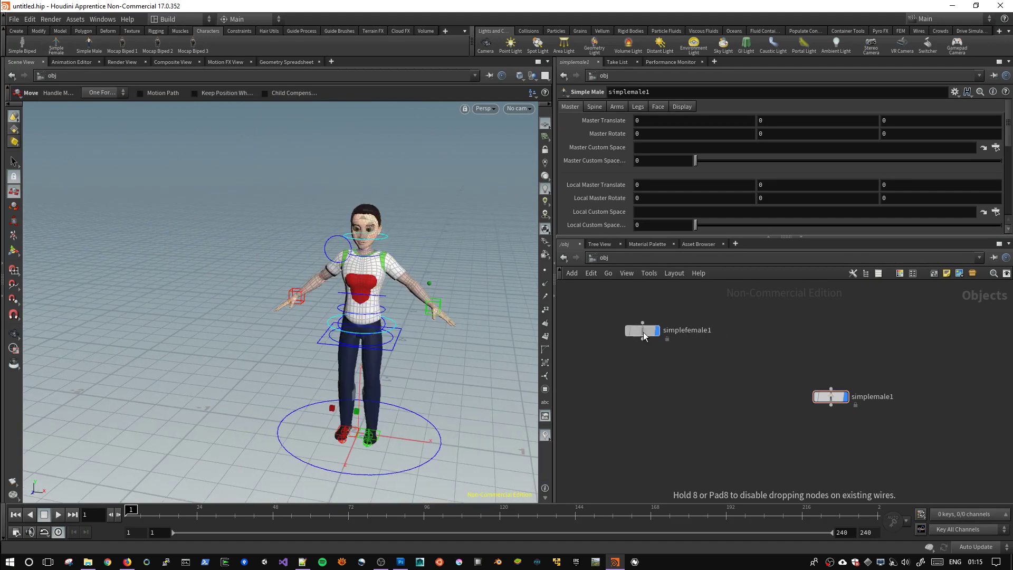
click(387, 441)
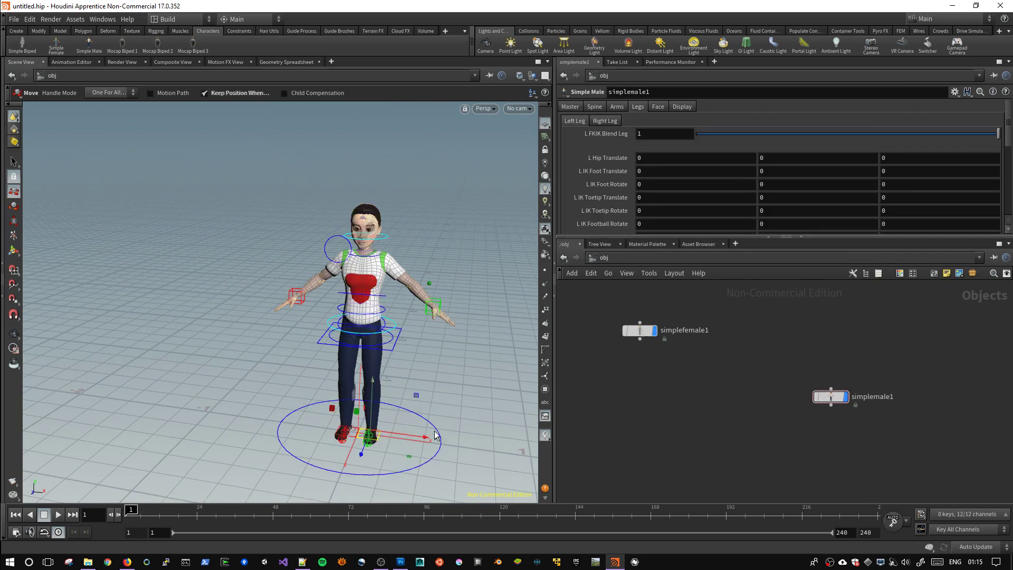
drag(413, 440, 420, 441)
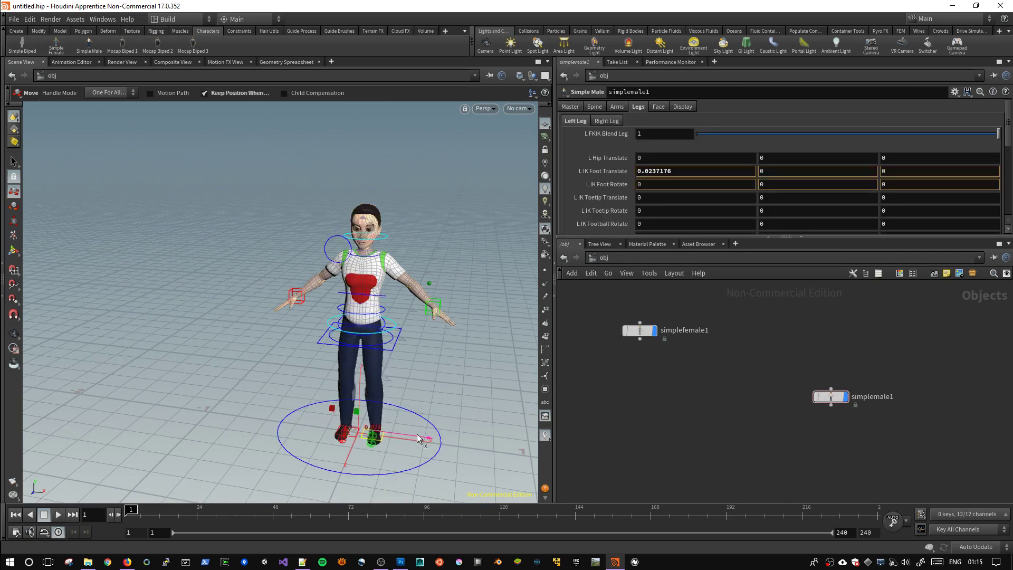
drag(831, 396, 640, 362)
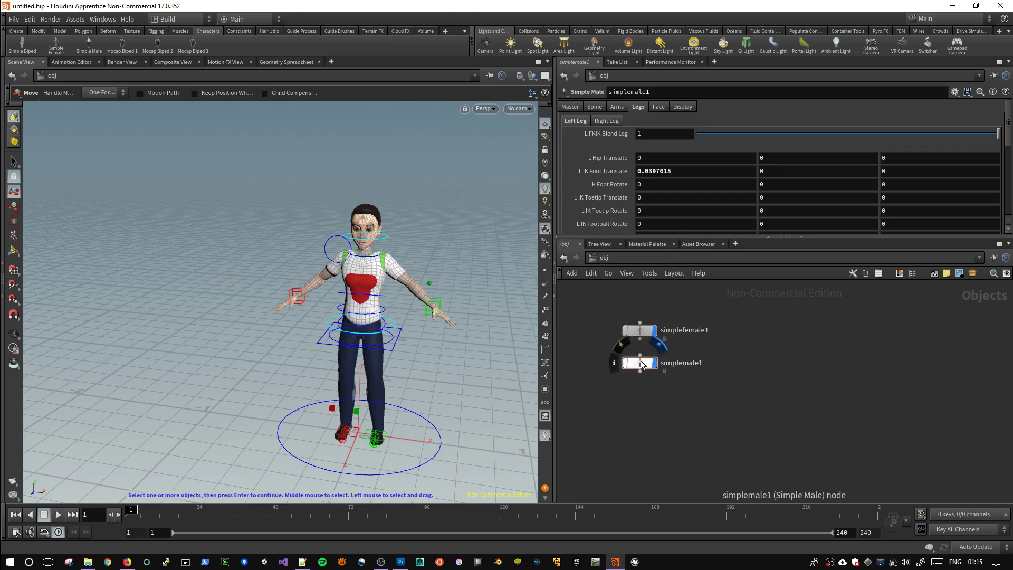
key(Delete)
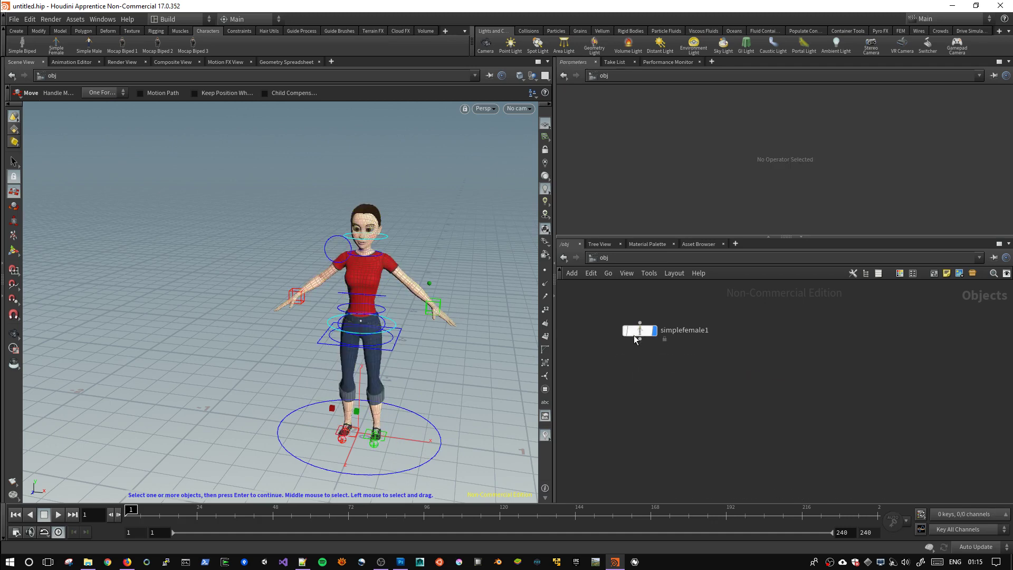
Select simplefemale1 and shift its centre-of-gravity control along X.
click(634, 336)
scroll(373, 268, up, 2)
scroll(373, 269, up, 2)
scroll(373, 269, up, 2)
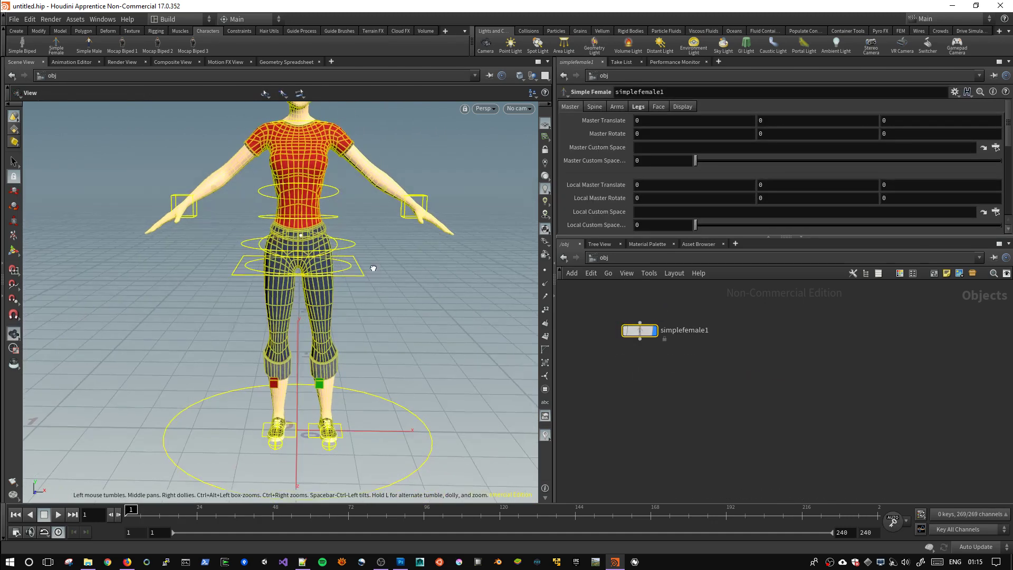
key(Return)
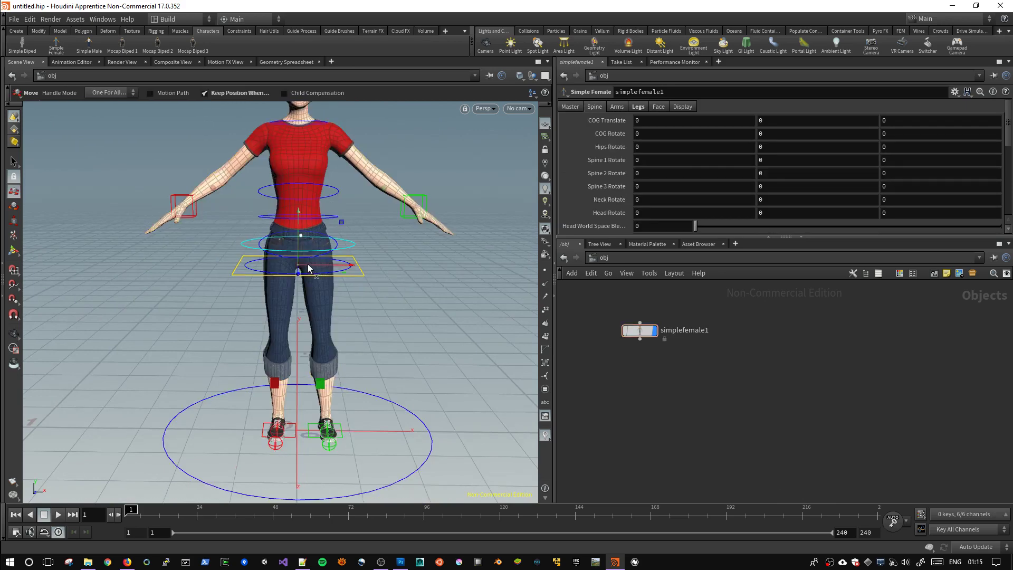
drag(299, 268, 372, 240)
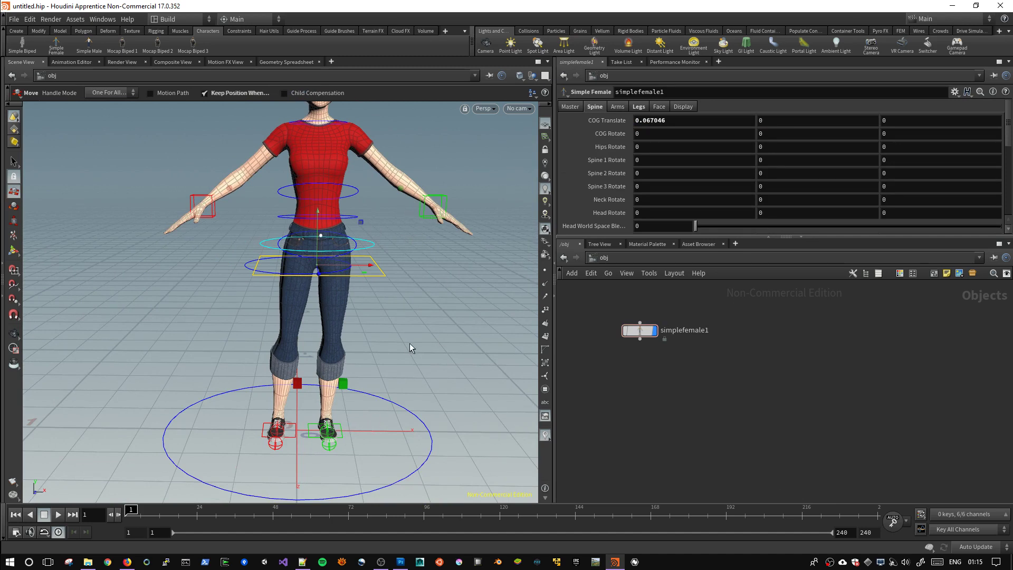
Lift the left foot control up and forward; try moving the master control, then undo it.
key(s)
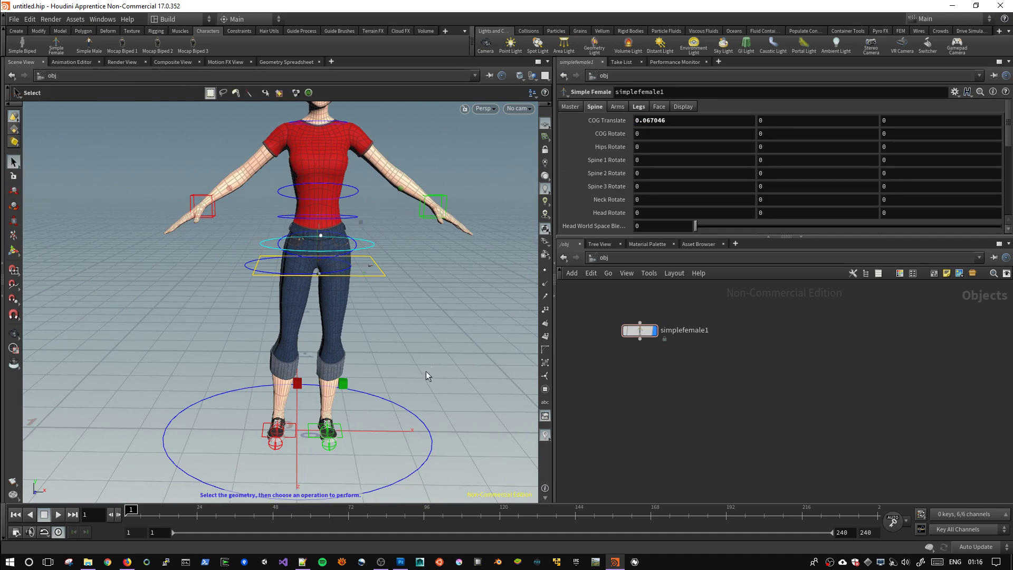
click(375, 421)
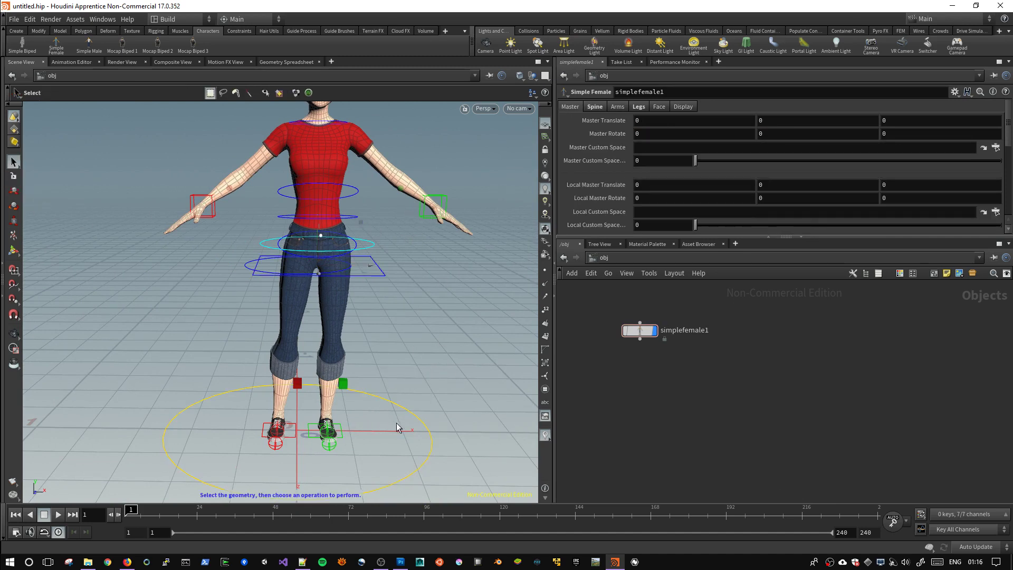
click(329, 432)
mouse_move(329, 431)
alt+mouse_down()
mouse_move(430, 436)
mouse_move(398, 378)
alt+mouse_up()
key(t)
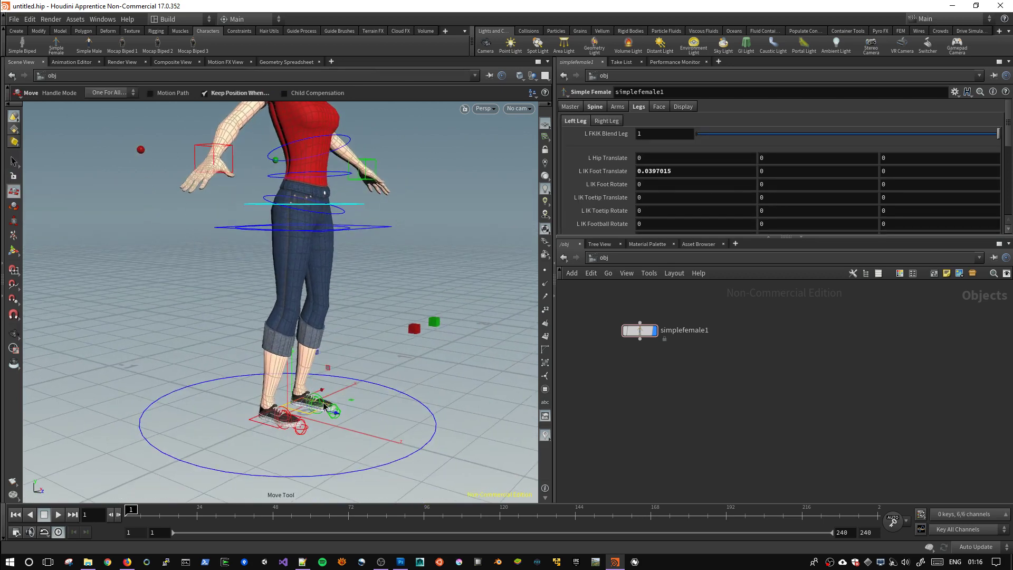
drag(294, 404, 353, 369)
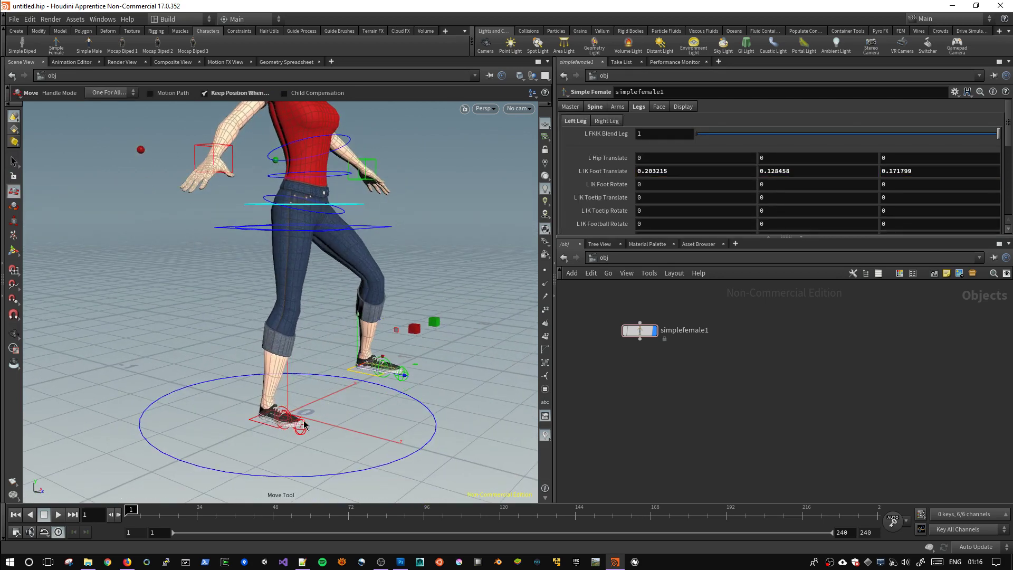
click(193, 413)
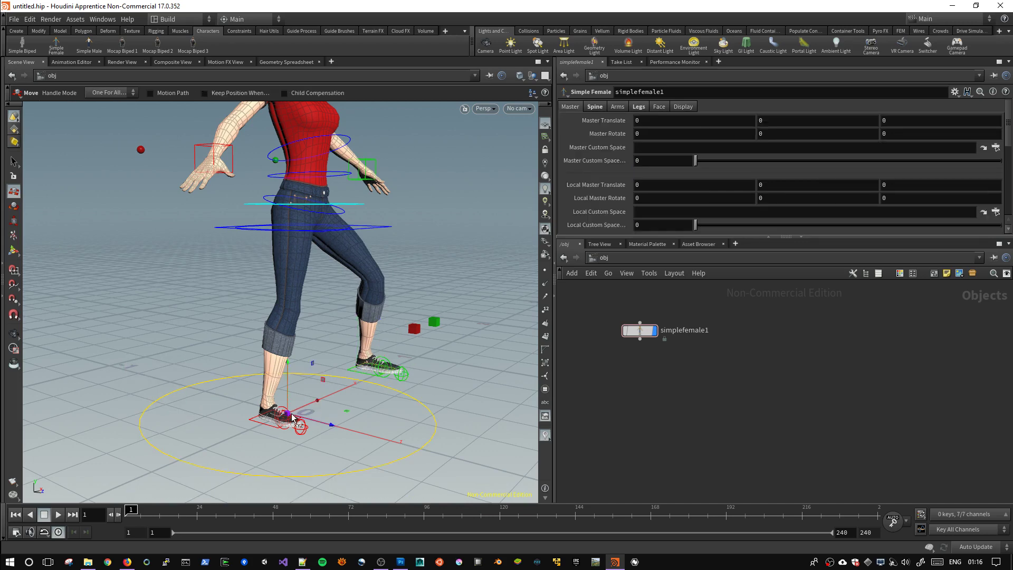
mouse_move(292, 416)
mouse_down()
mouse_move(336, 425)
mouse_move(378, 257)
mouse_move(395, 289)
mouse_up()
key(ctrl+z)
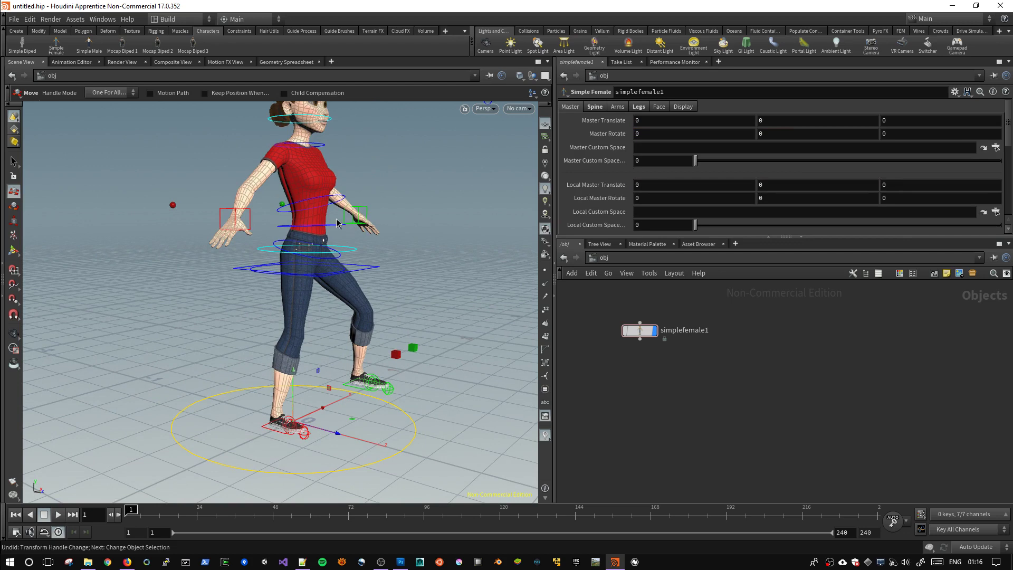
Lower the hips into a crouch and bring the right hand in front of the body.
click(338, 224)
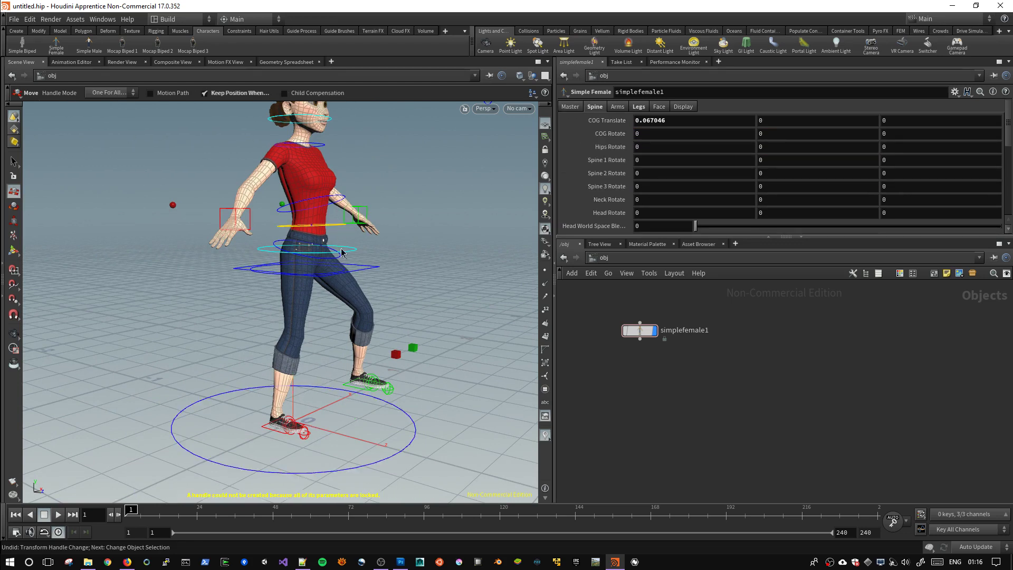
click(366, 268)
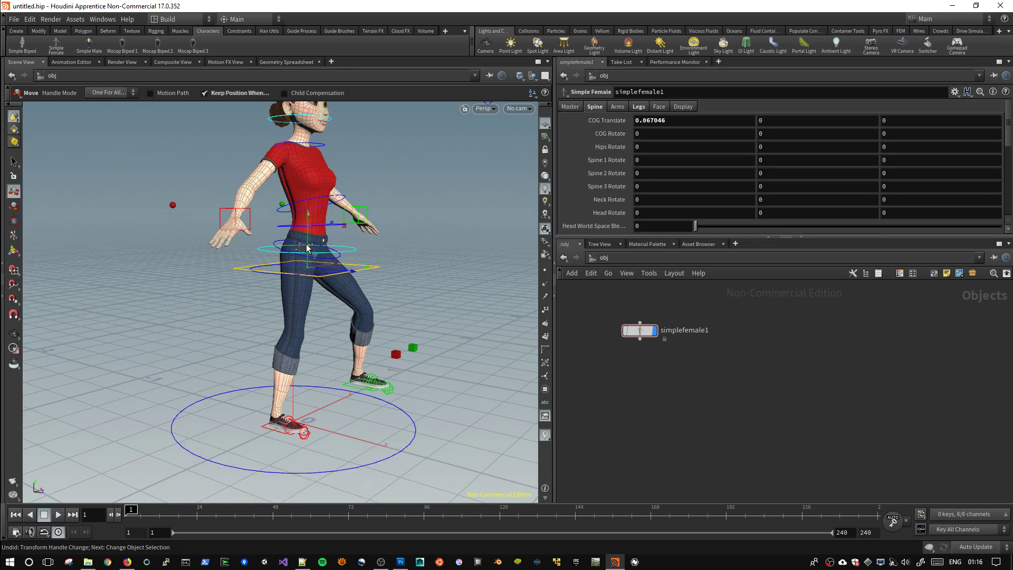
drag(308, 240, 312, 265)
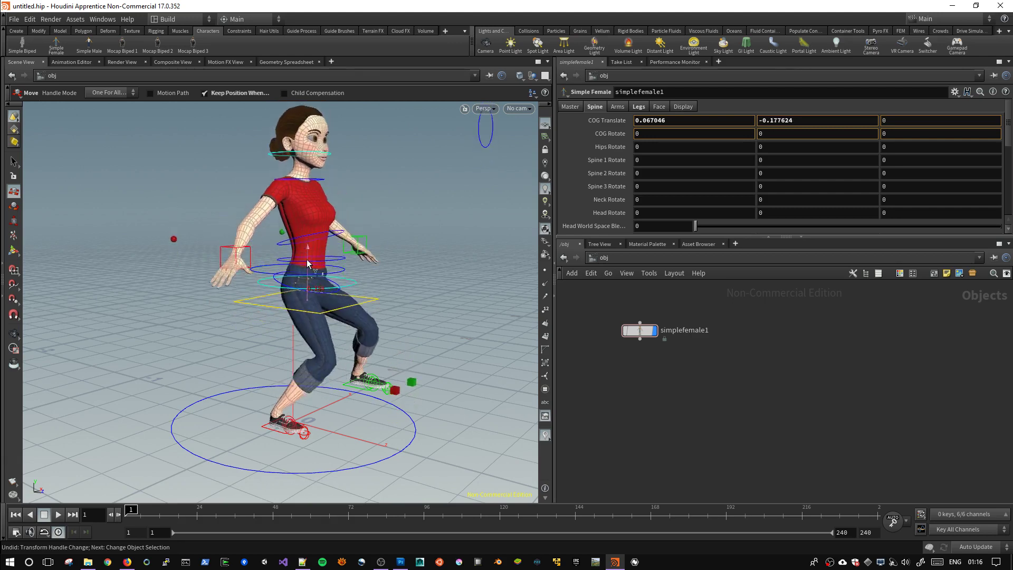
click(235, 254)
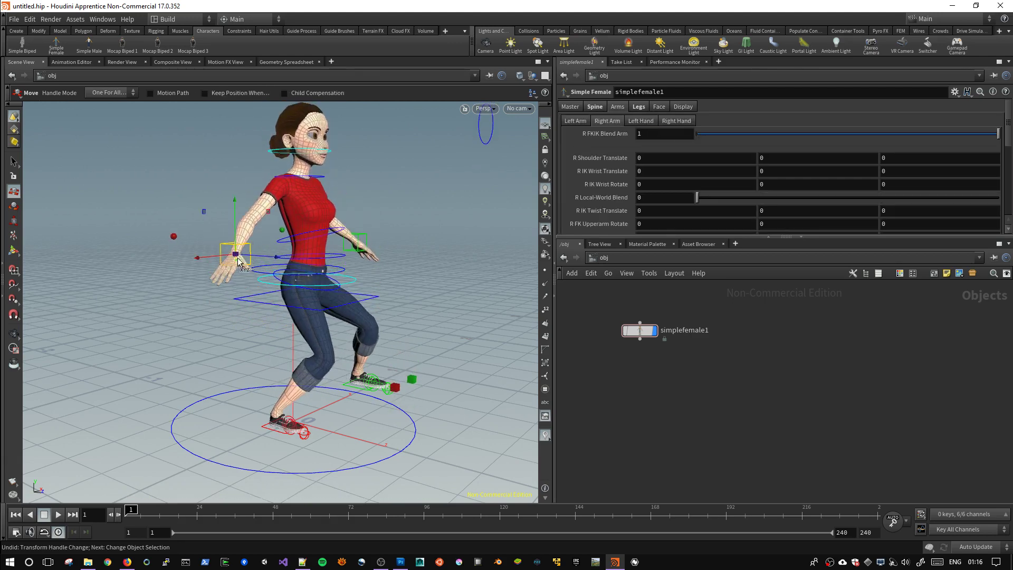
mouse_move(235, 255)
mouse_down()
mouse_move(317, 244)
mouse_move(301, 242)
mouse_up()
click(376, 241)
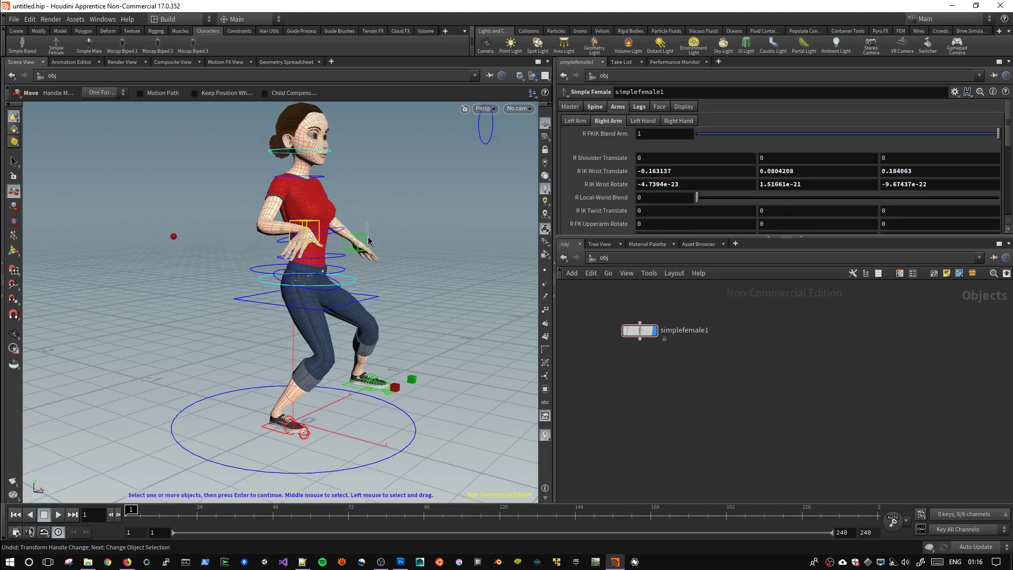
click(358, 240)
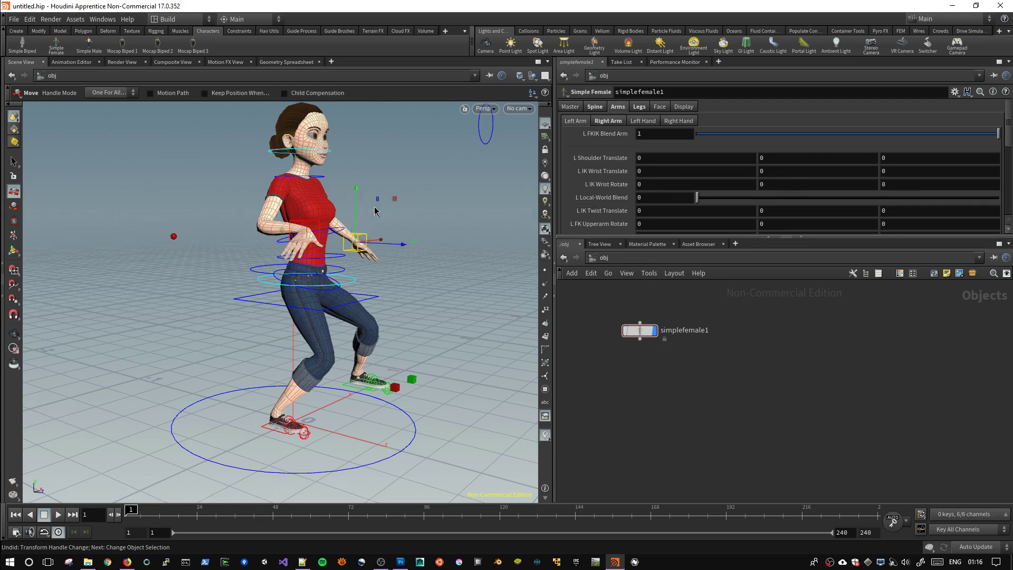
key(Tab)
Add a geo1 Geometry object and place a control1 node inside it.
key(Return)
click(587, 311)
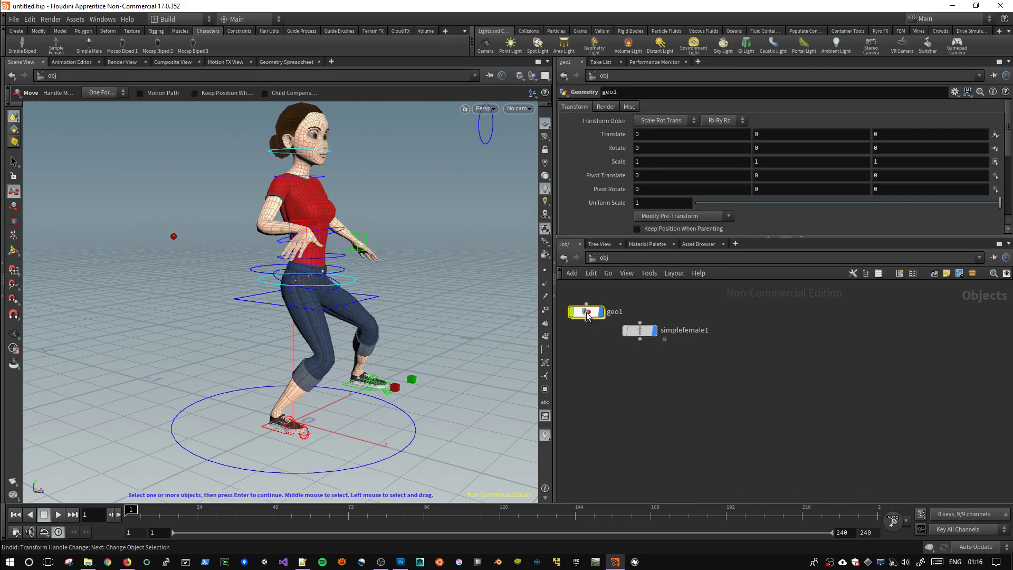
double_click(587, 312)
key(Tab)
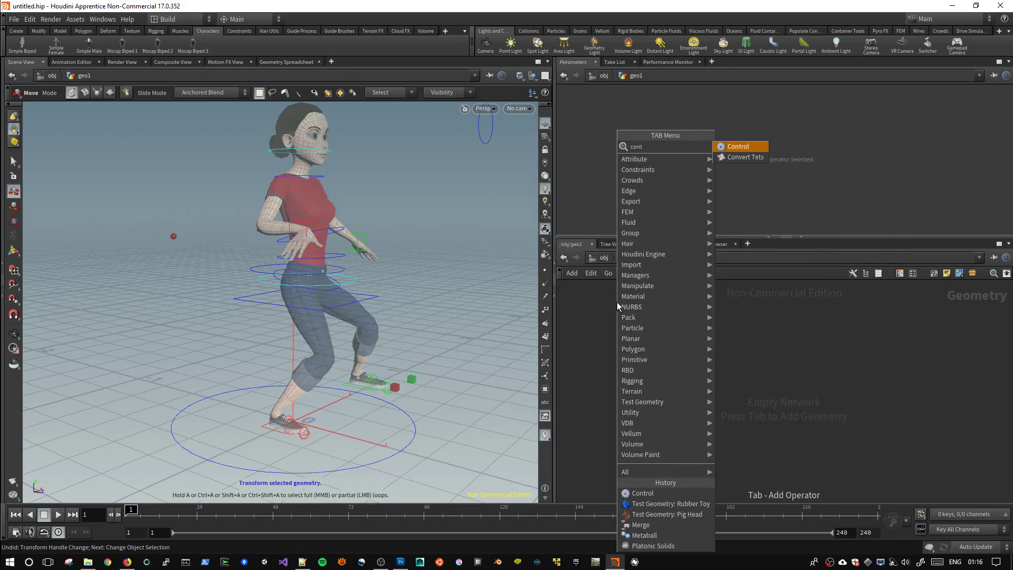
key(Escape)
click(617, 303)
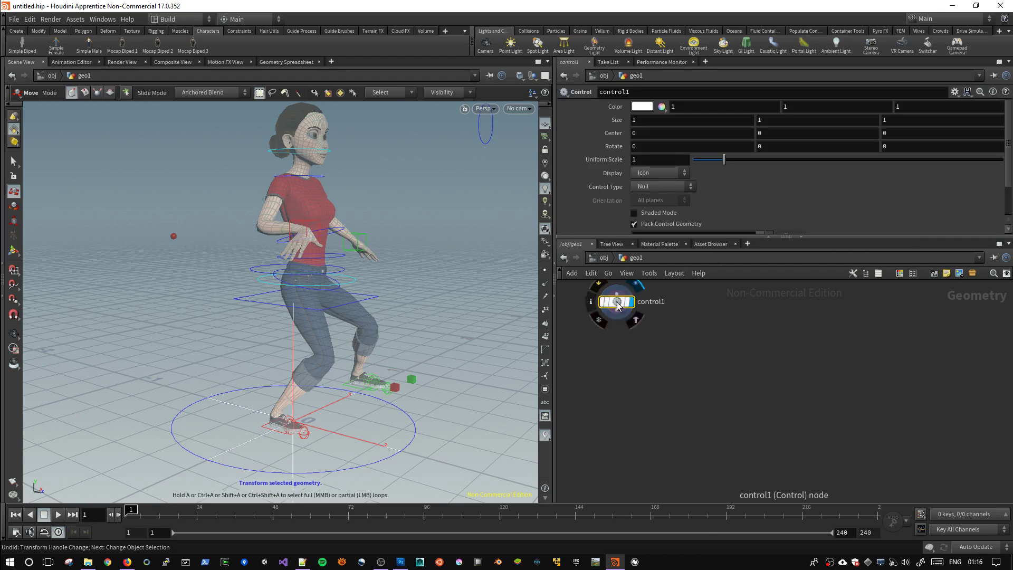
drag(616, 311, 616, 347)
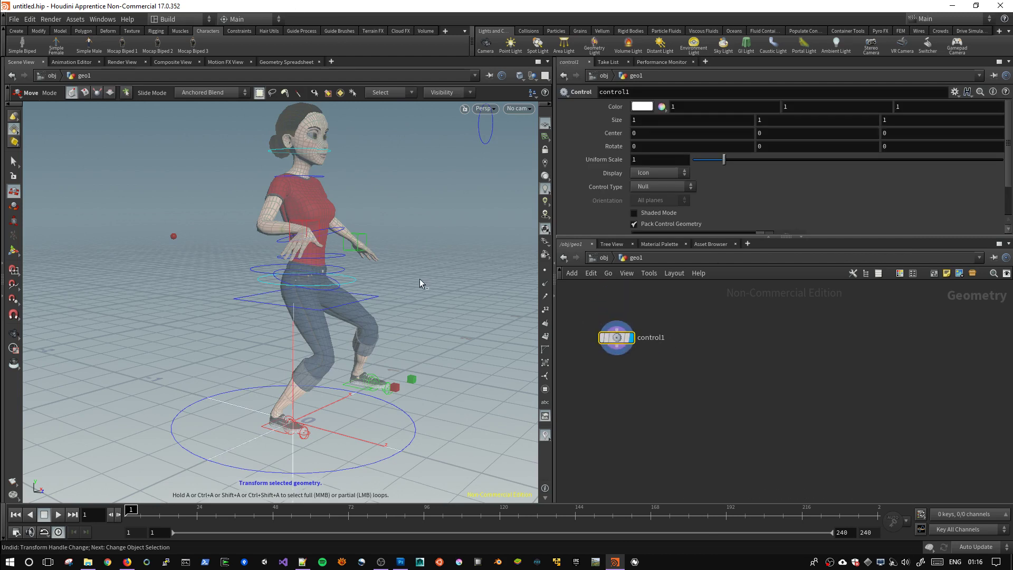
Start a new scene without saving changes and dismiss the console warning.
key(ctrl+n)
click(441, 307)
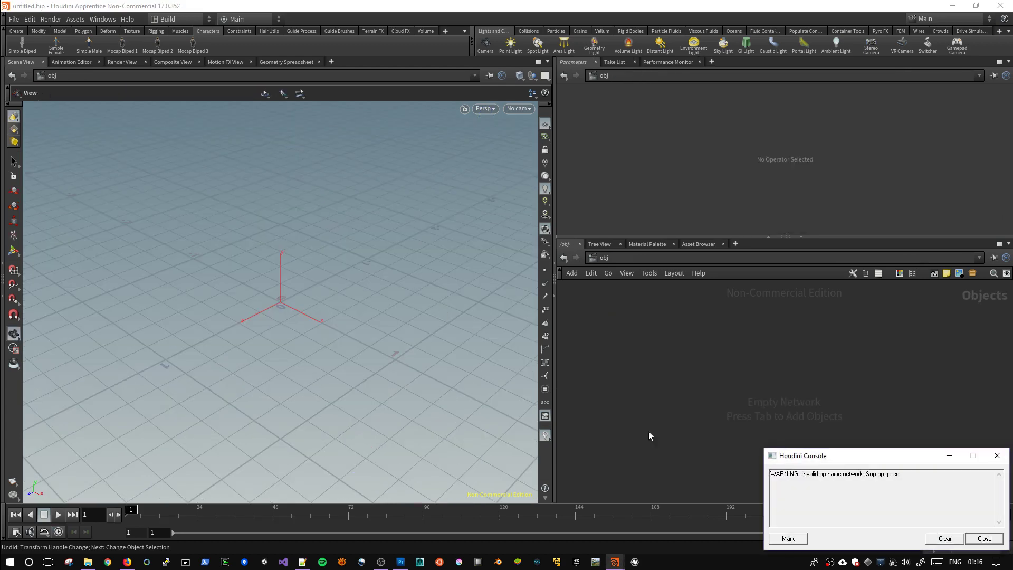
click(984, 539)
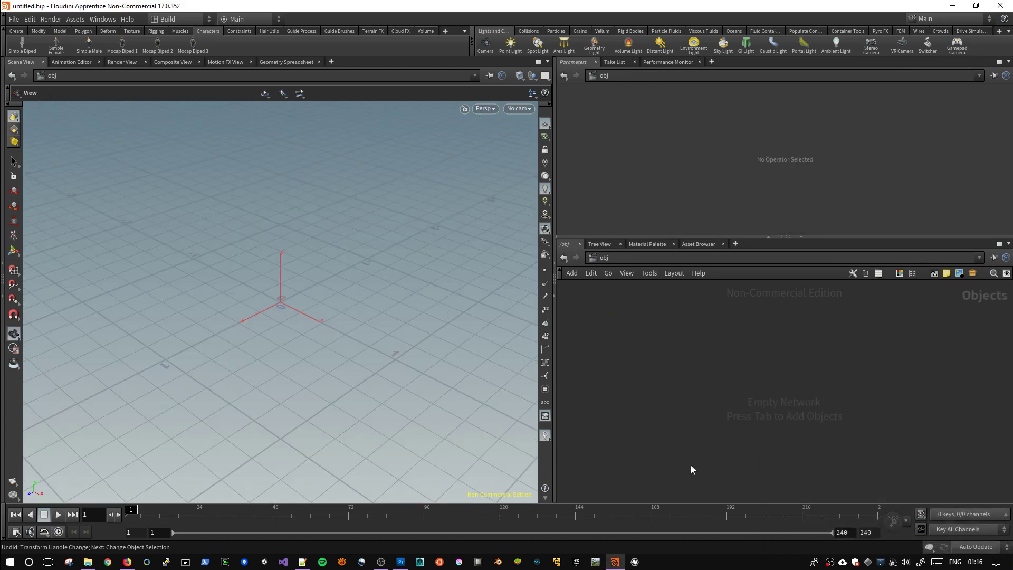
click(308, 566)
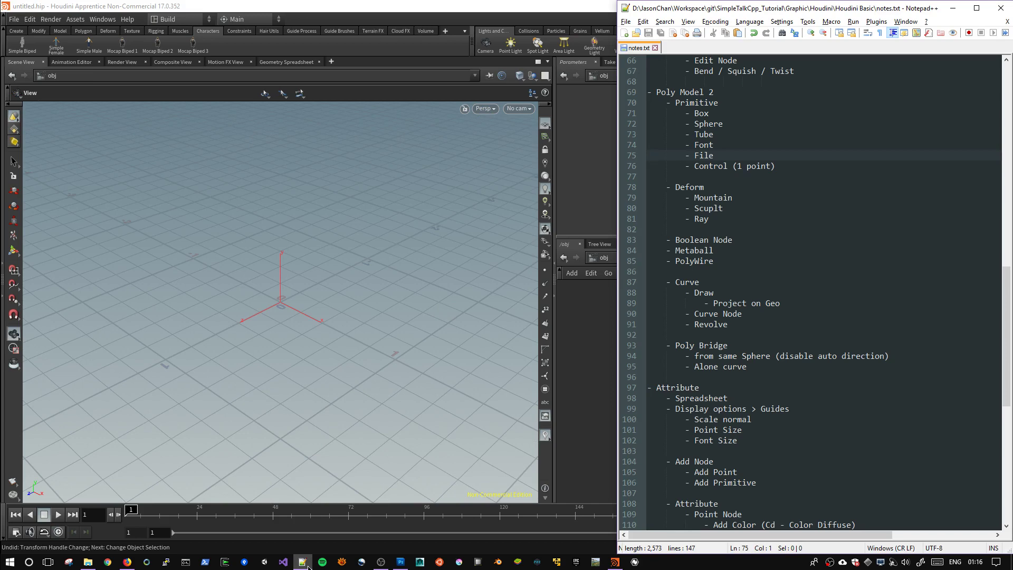
click(308, 566)
click(380, 562)
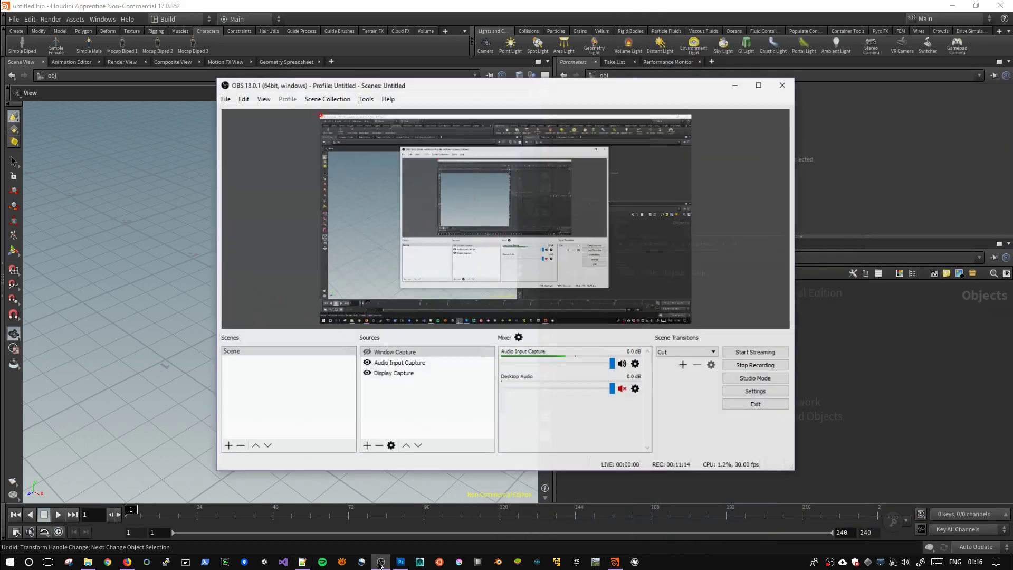
click(379, 562)
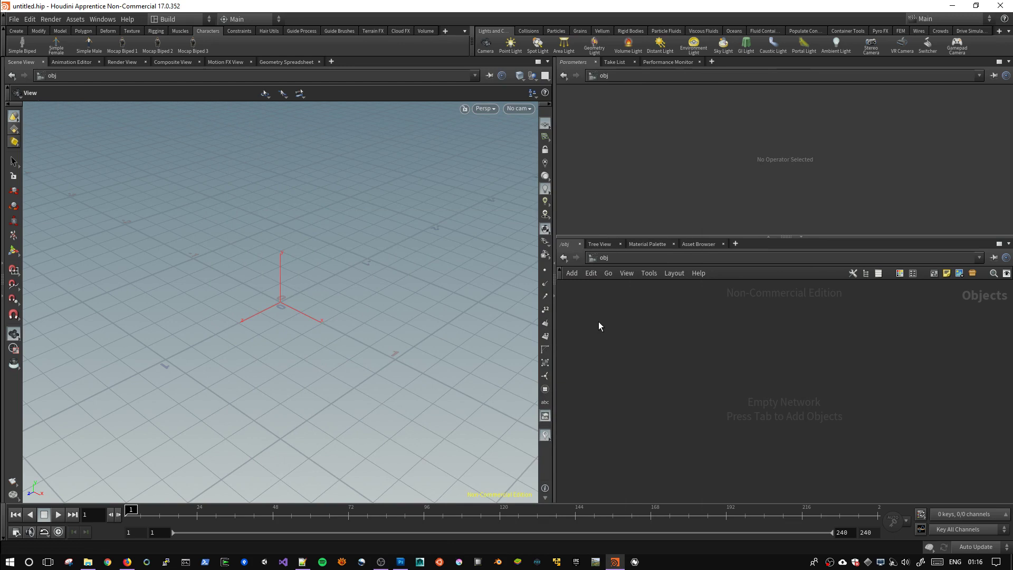
Create a new geo1 Geometry object and go inside it.
key(Tab)
text(geo)
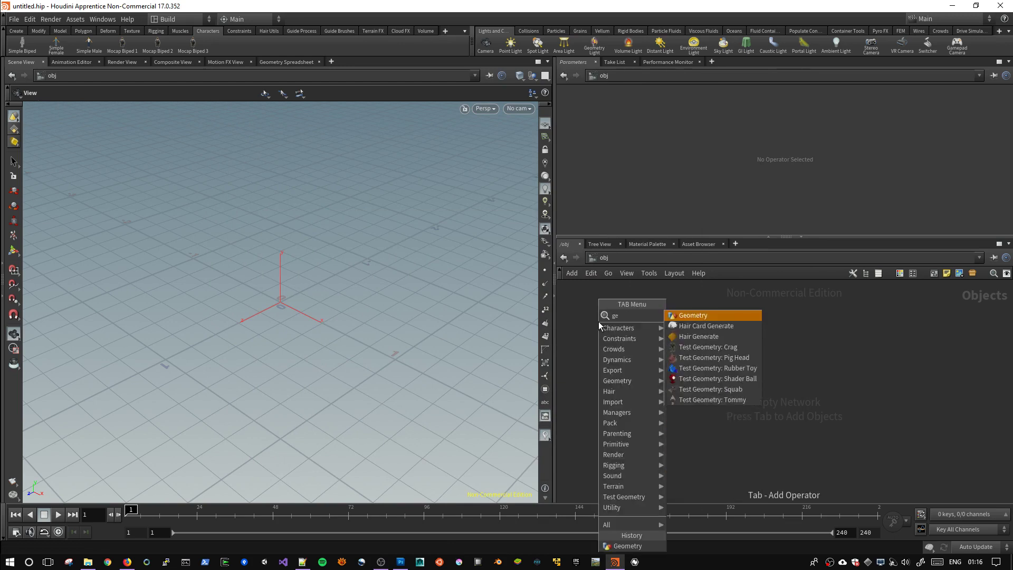
key(Return)
click(598, 323)
double_click(599, 323)
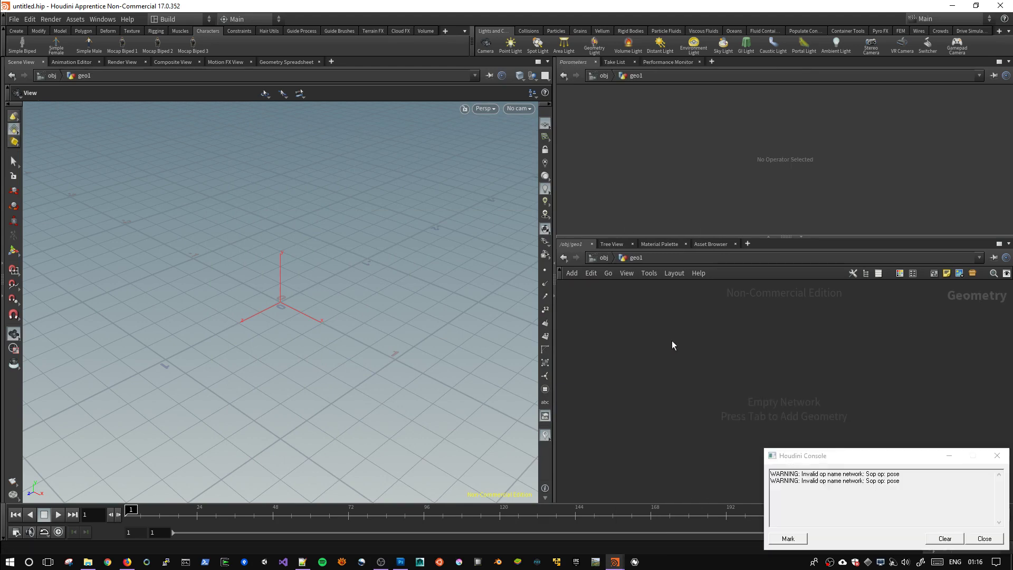
Add a grid1 Grid node inside geo1 and position it upper left.
click(984, 539)
key(Tab)
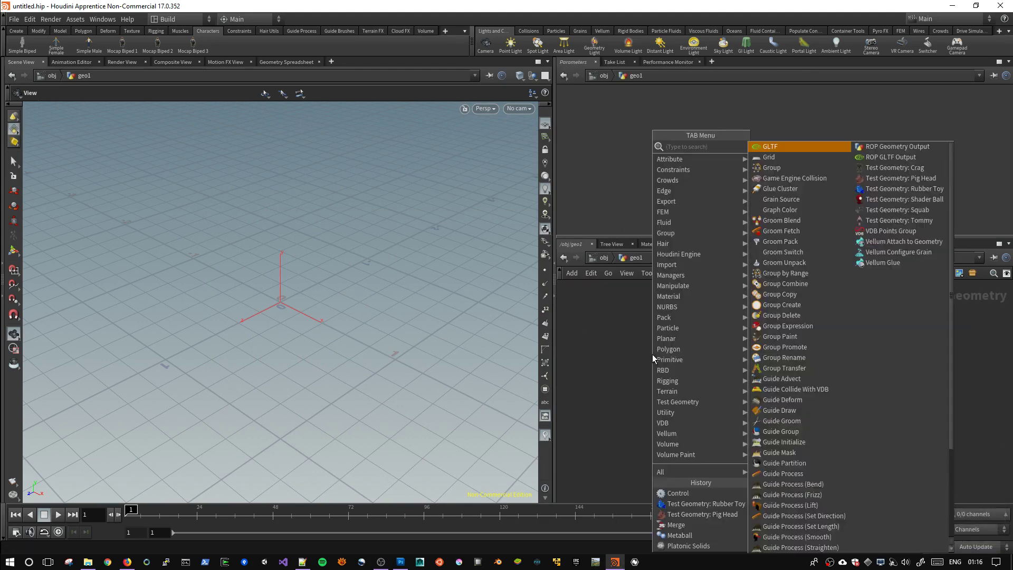
text(gri)
key(Return)
click(652, 354)
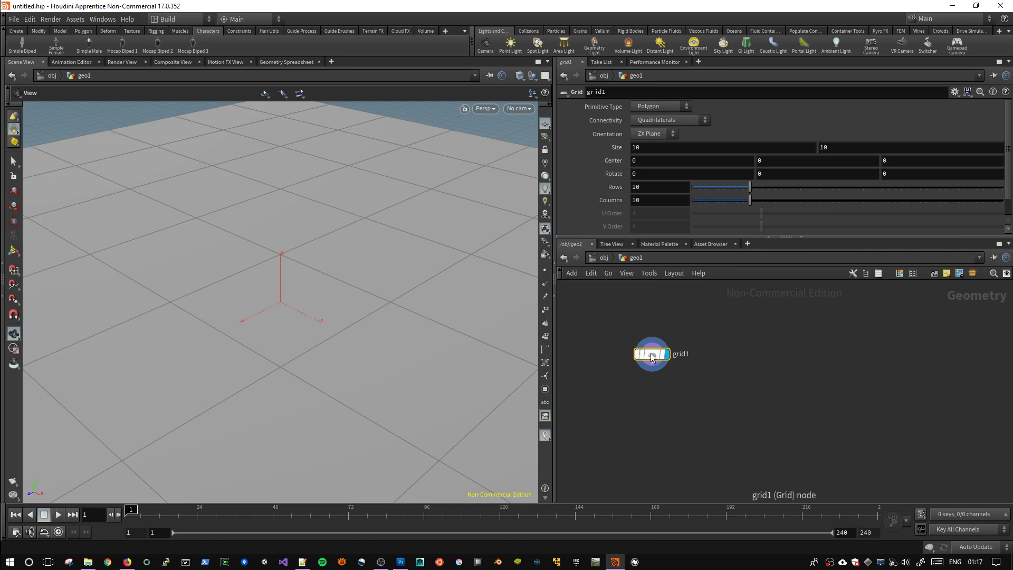
scroll(339, 190, down, 3)
scroll(339, 190, down, 3)
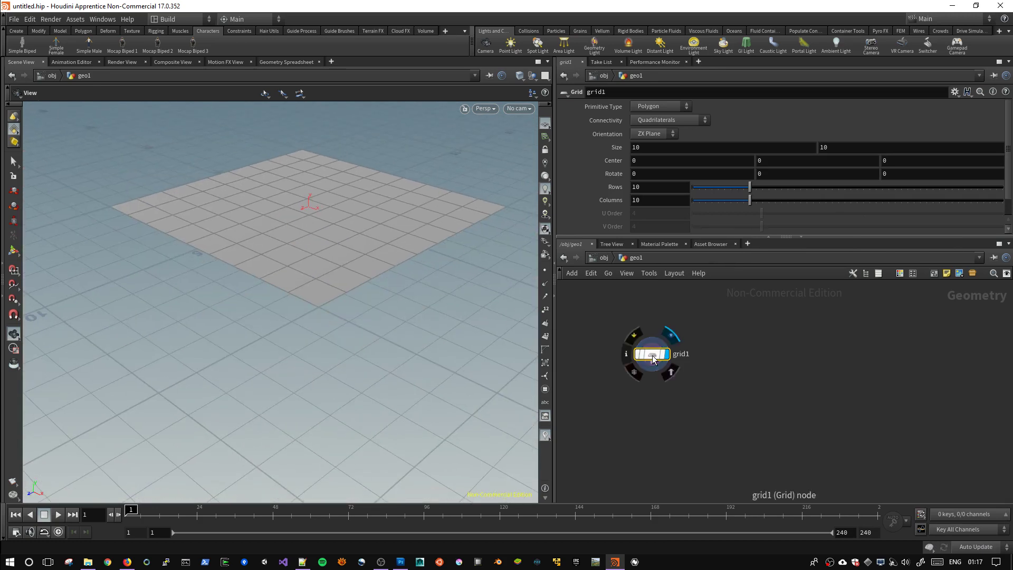
drag(652, 353, 592, 308)
key(Tab)
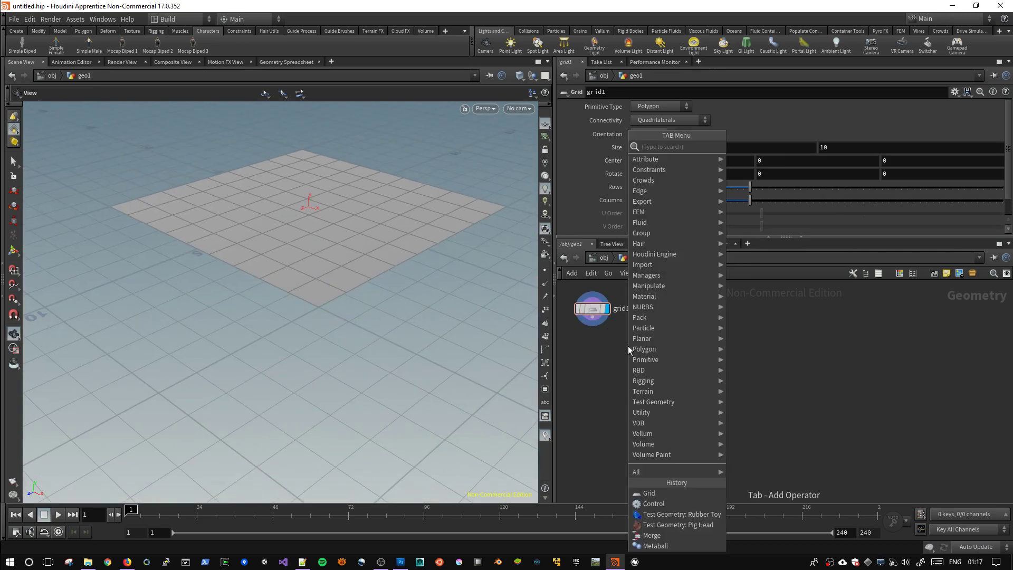
mouse_move(644, 350)
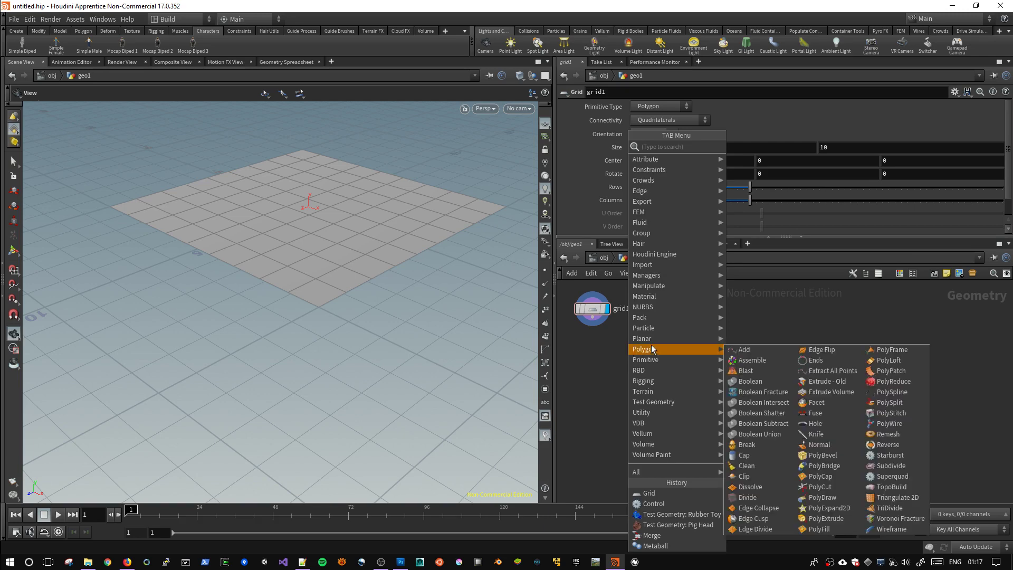
Search 'moun' and choose the Mountain node from the node menu.
text(moun)
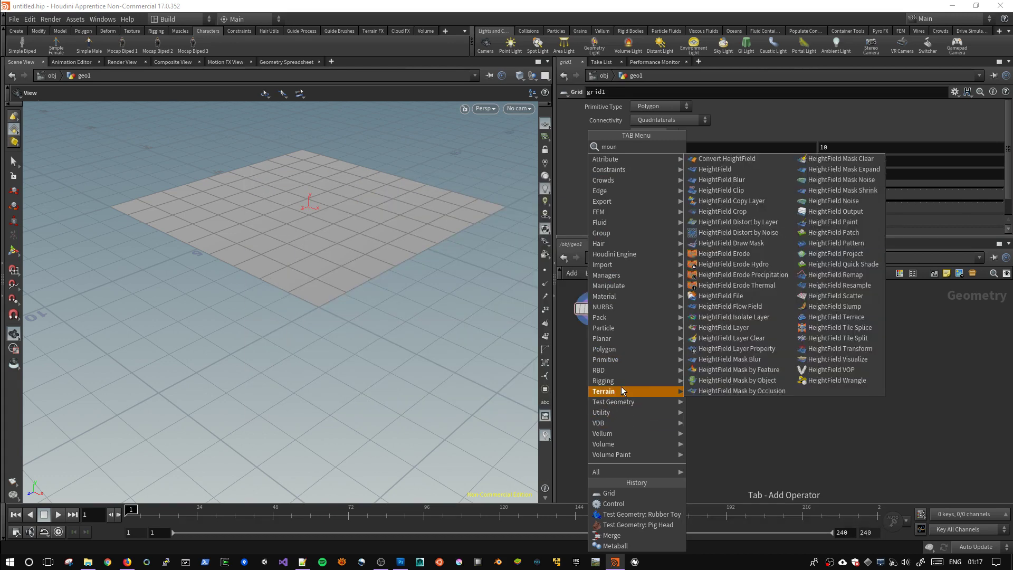
key(Escape)
key(Tab)
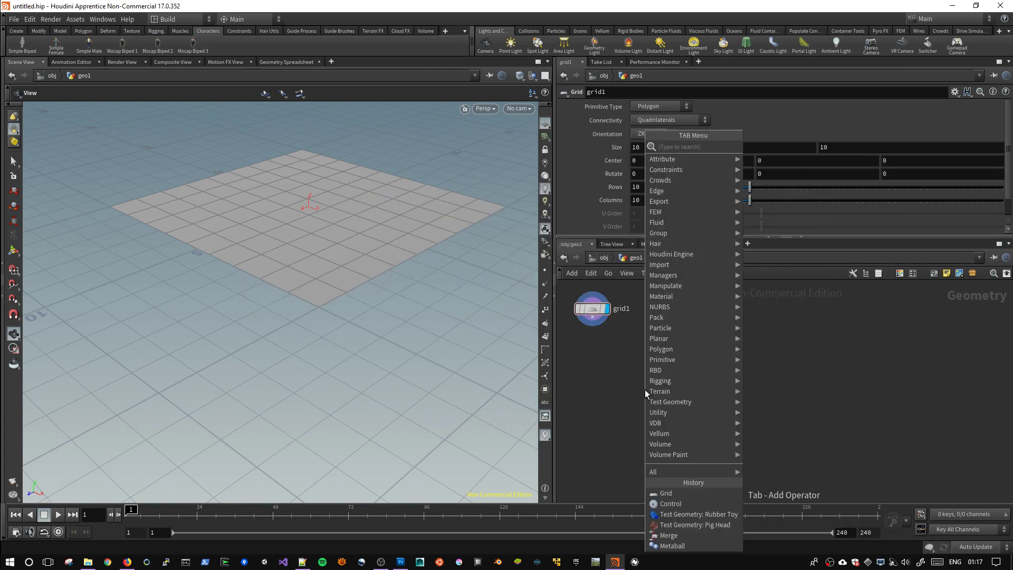
click(644, 389)
Place mountain1 under grid1, wire and display it, and set Height to 4.19.
click(602, 362)
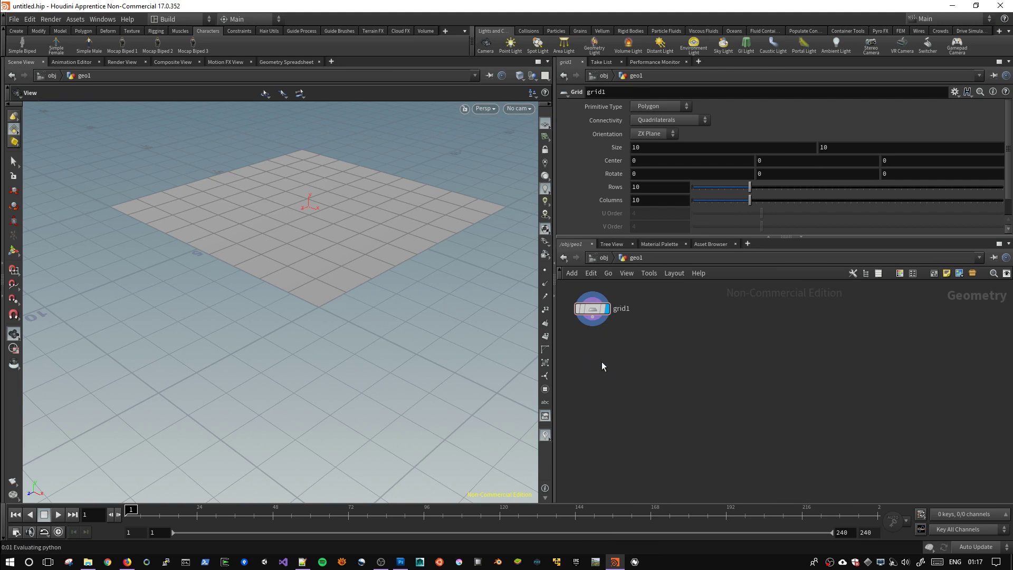
scroll(640, 376, up, 3)
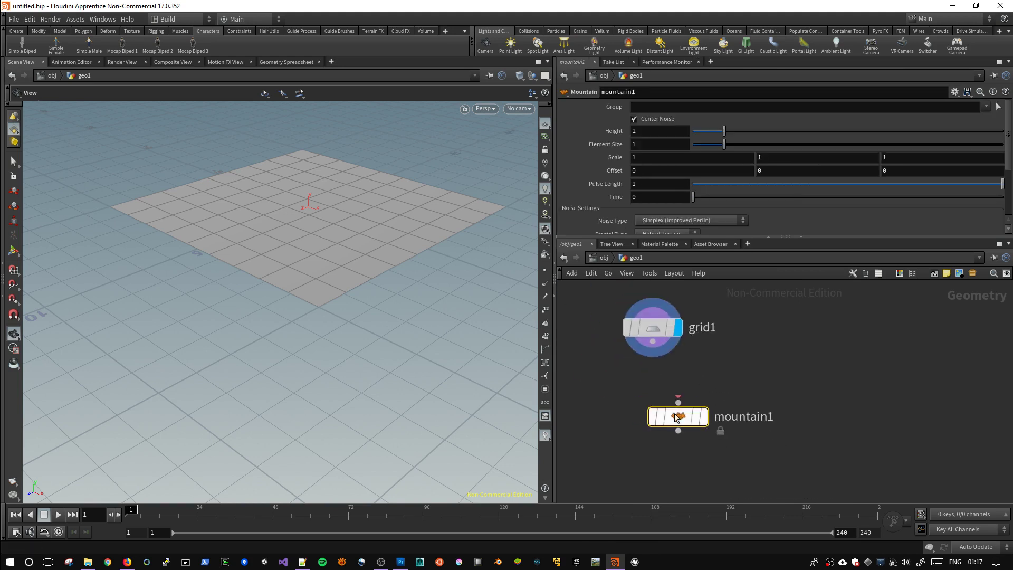
drag(653, 342, 679, 402)
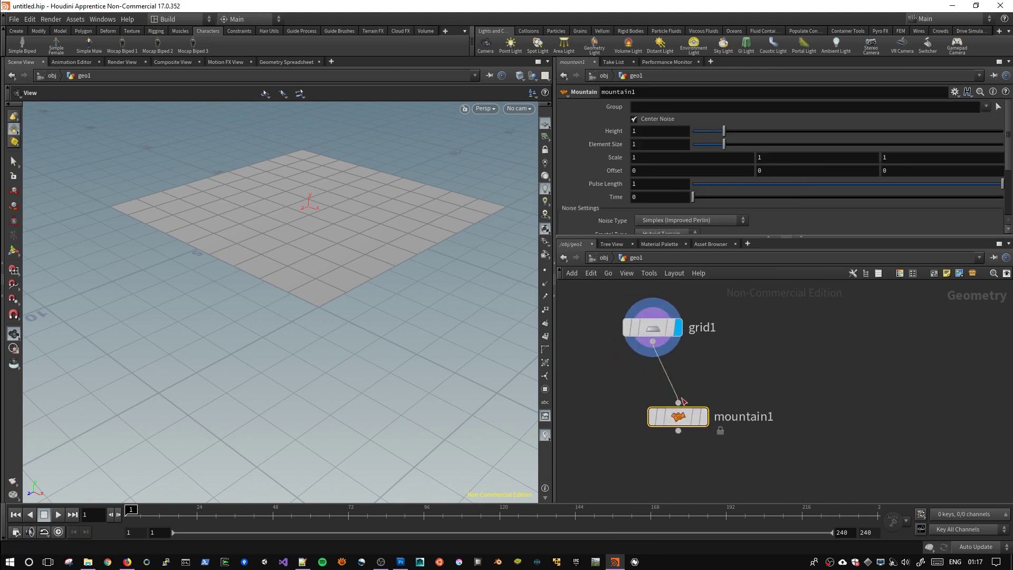
click(705, 417)
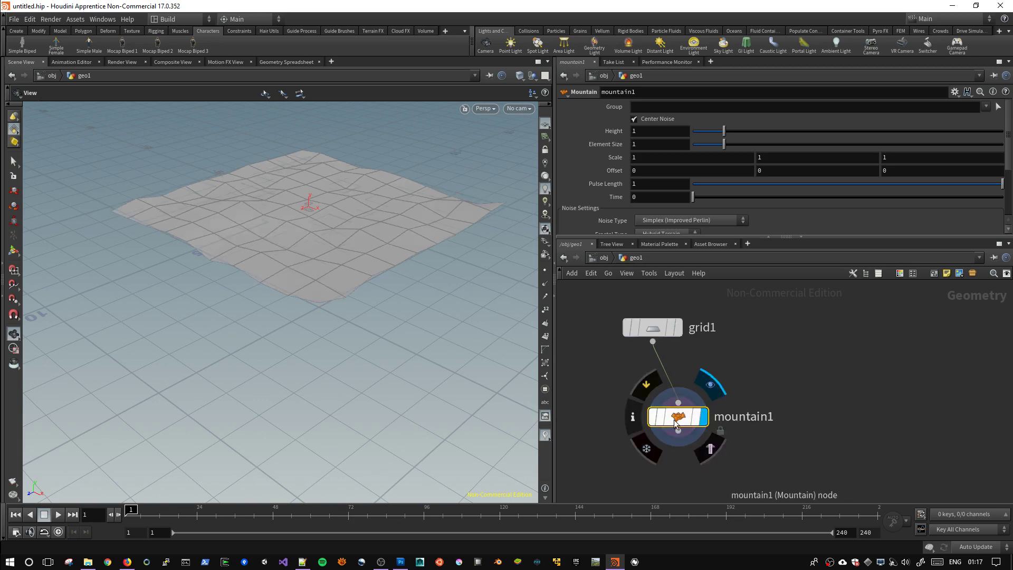
drag(676, 422, 637, 404)
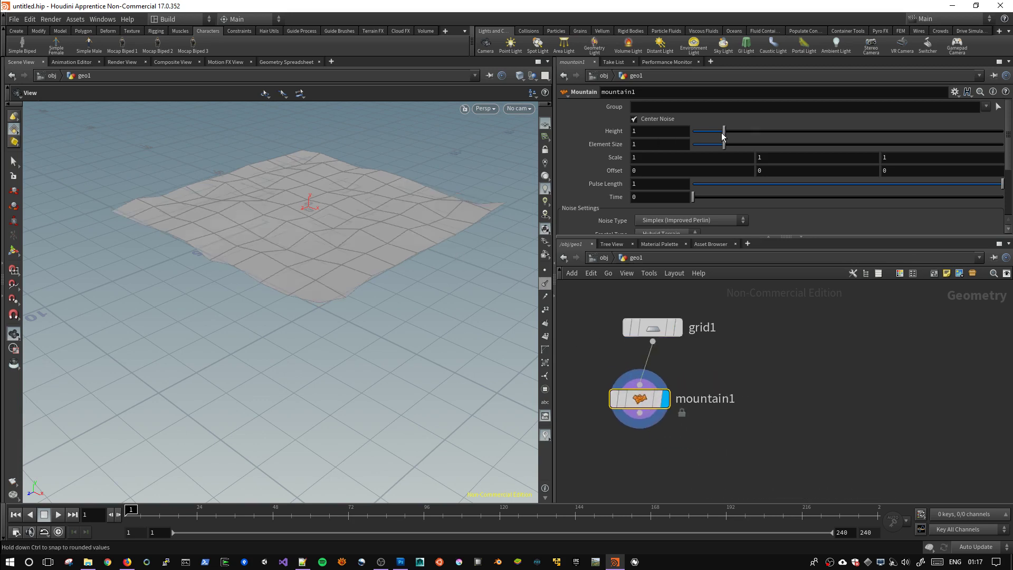
drag(724, 131, 836, 131)
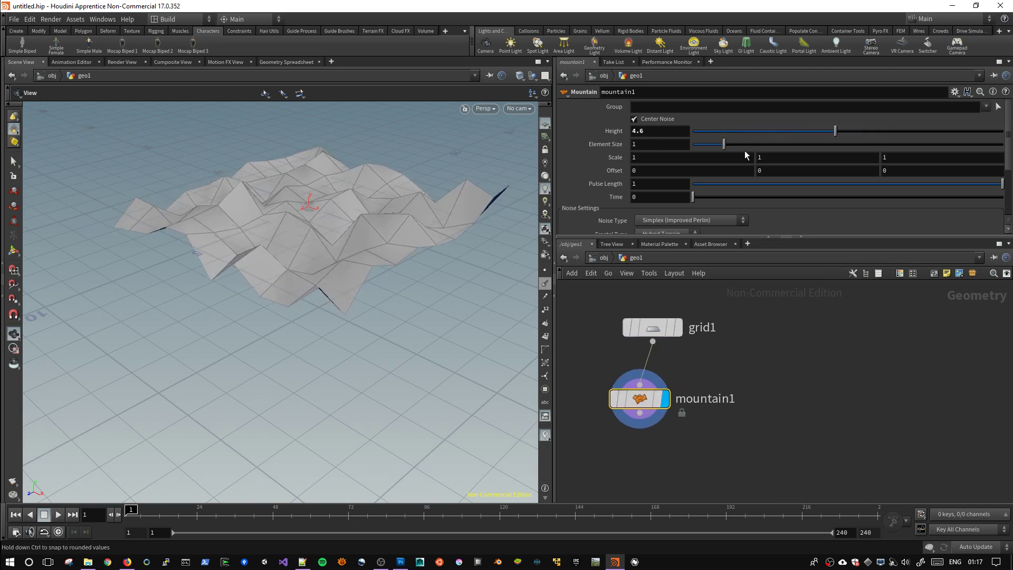
mouse_move(316, 237)
mouse_down()
mouse_move(339, 290)
mouse_move(339, 204)
mouse_move(416, 283)
mouse_move(366, 287)
mouse_move(384, 323)
mouse_move(455, 305)
mouse_move(394, 256)
mouse_move(343, 236)
mouse_move(389, 258)
mouse_move(422, 226)
mouse_move(384, 258)
mouse_move(416, 274)
mouse_move(368, 239)
mouse_move(432, 240)
mouse_move(448, 216)
mouse_up()
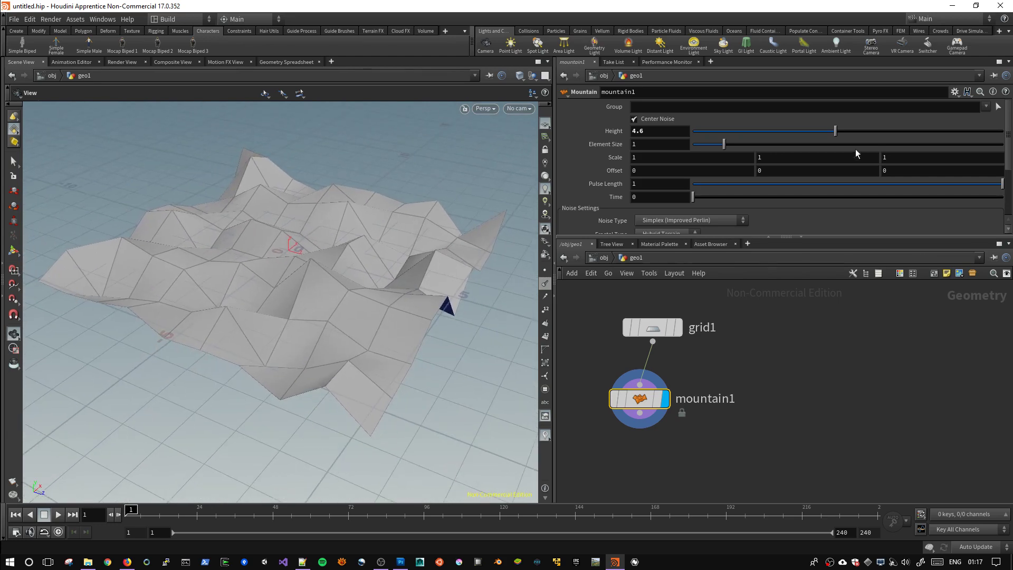
mouse_move(835, 131)
mouse_down()
mouse_move(746, 137)
mouse_move(809, 132)
mouse_up()
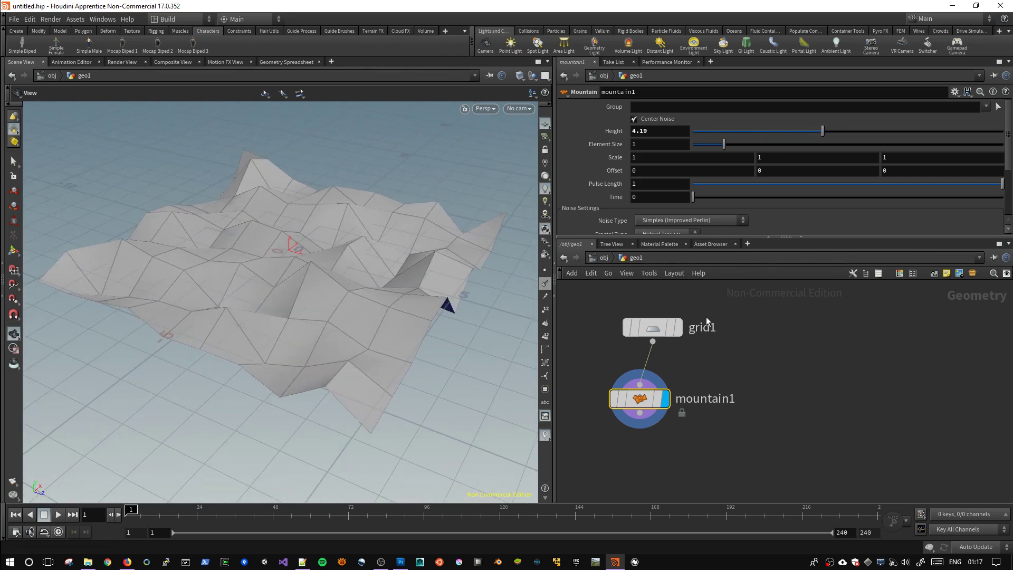
click(652, 327)
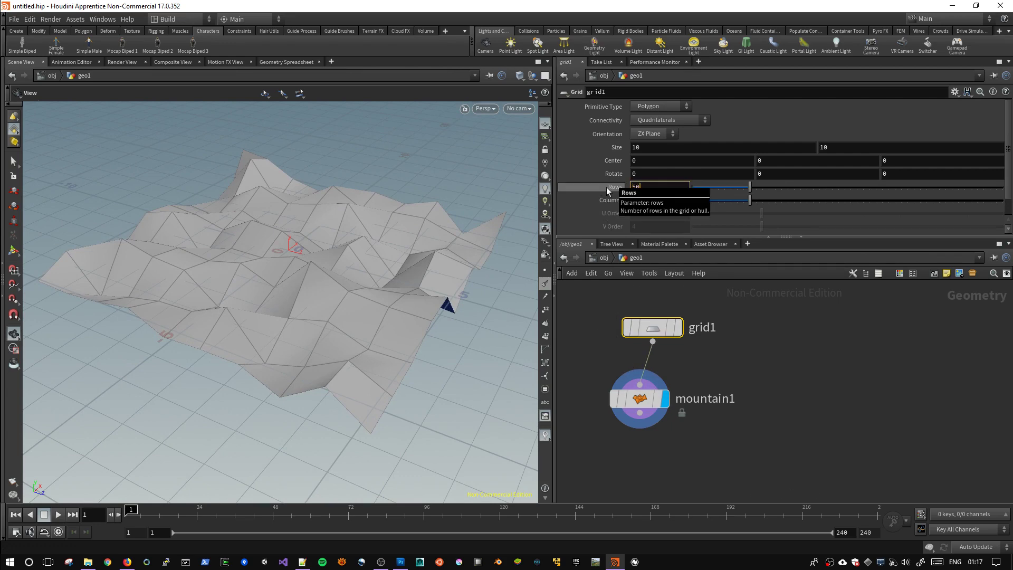
Set grid1 to 50 rows and 50 columns.
text(50)
key(Return)
click(666, 204)
text(50)
key(Return)
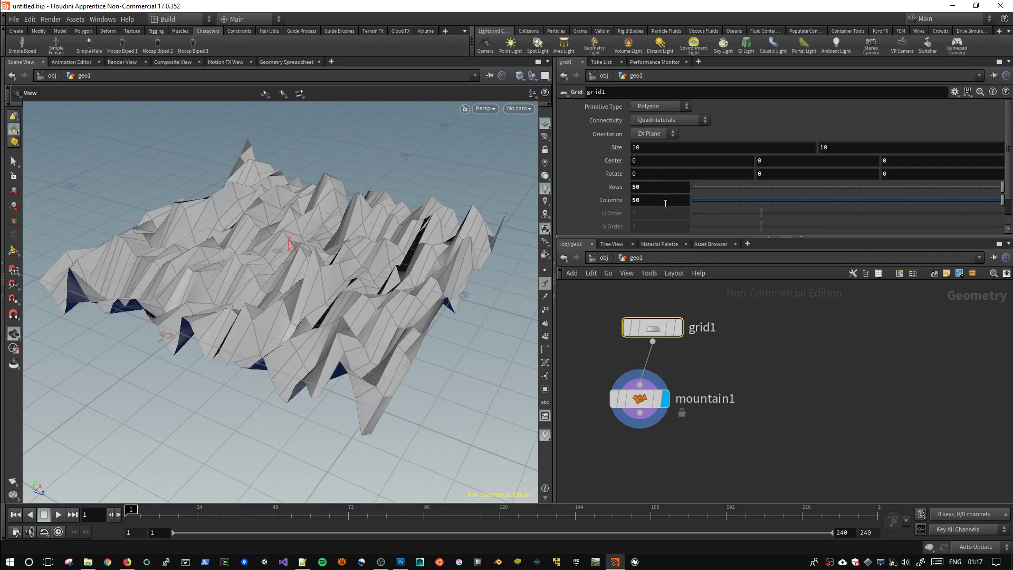
Lower mountain1's Height to 1.36 and its Max Octaves to 5.
click(639, 398)
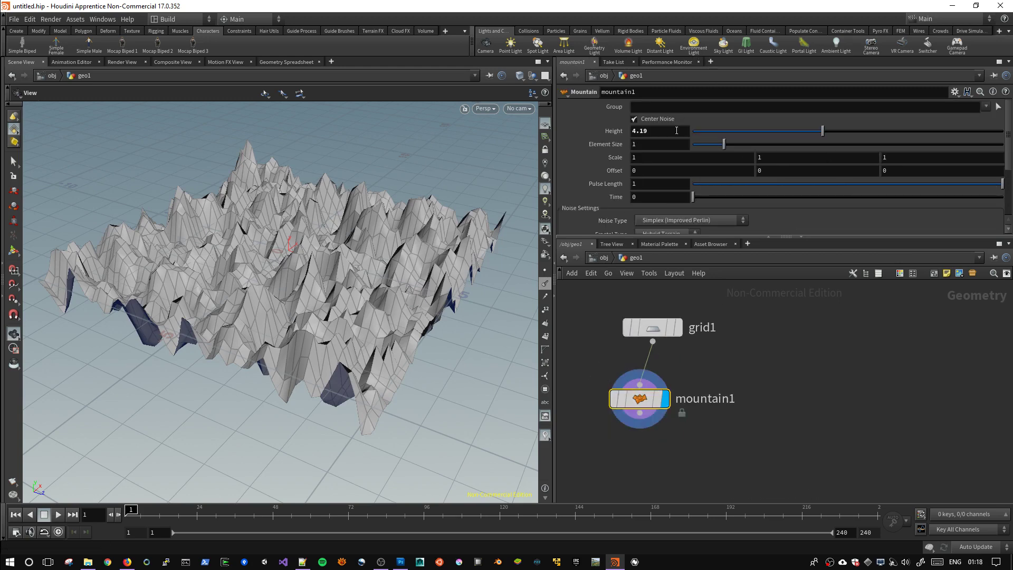
drag(808, 135, 736, 138)
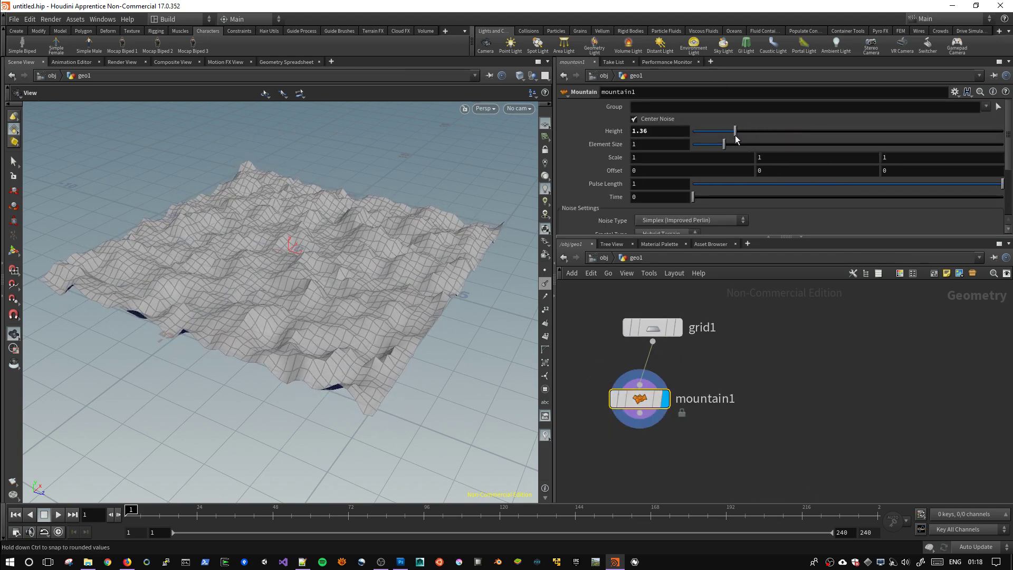
mouse_move(401, 168)
mouse_down()
mouse_move(368, 225)
mouse_move(418, 169)
mouse_up()
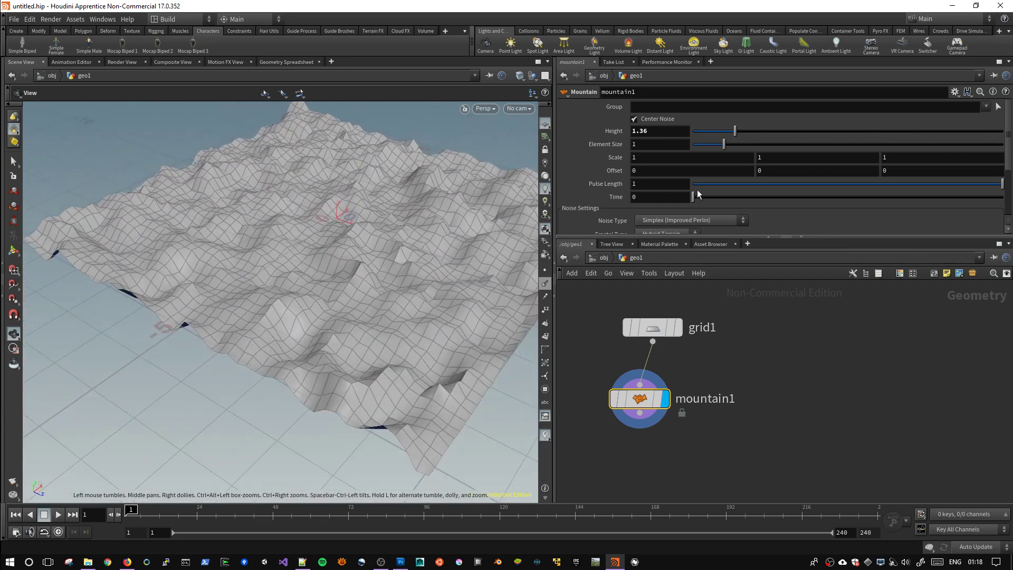
scroll(733, 197, down, 3)
scroll(742, 200, down, 1)
drag(780, 165, 796, 159)
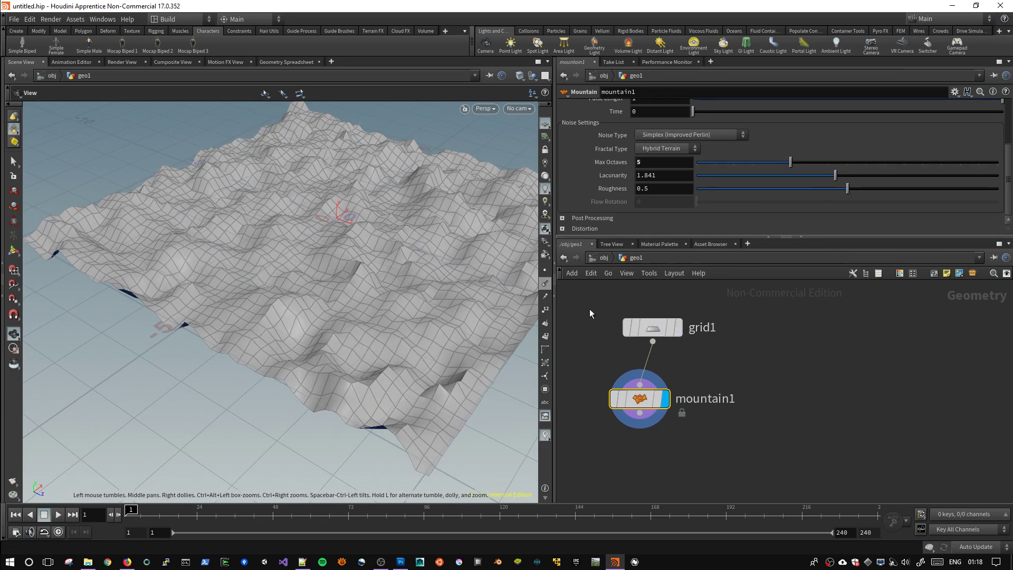
drag(639, 398, 652, 389)
mouse_move(274, 224)
mouse_down()
mouse_move(369, 251)
mouse_move(339, 215)
mouse_move(319, 260)
mouse_up()
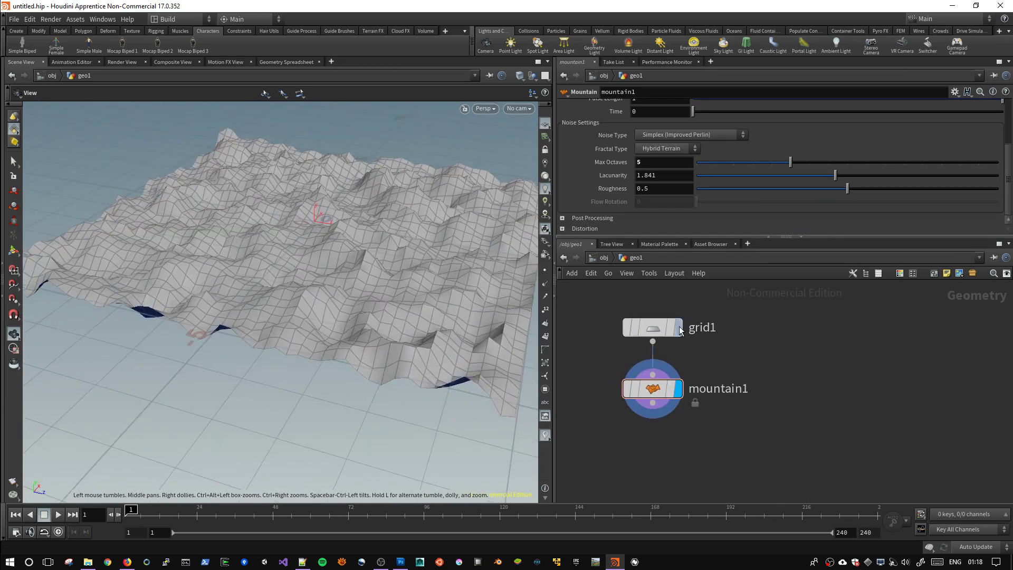
click(653, 328)
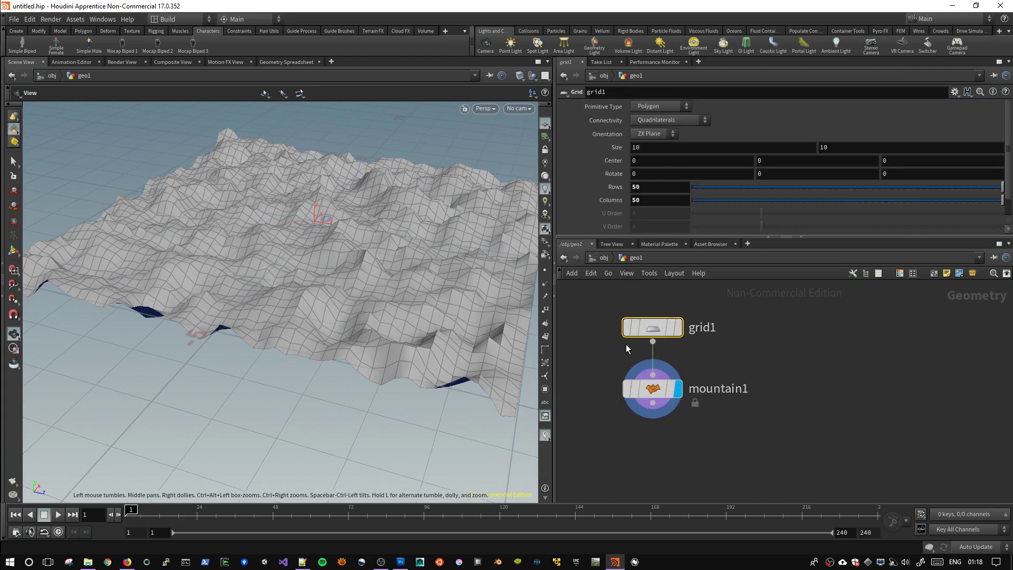
Delete grid1 and add a displayed sphere node in its place.
key(Delete)
key(Tab)
text(g)
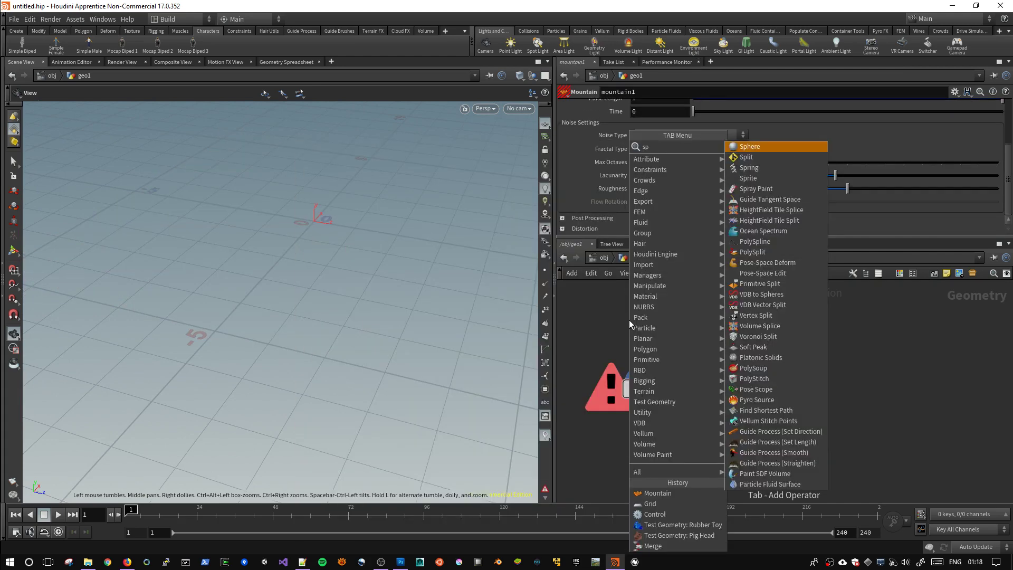
text(rid)
key(Return)
click(629, 320)
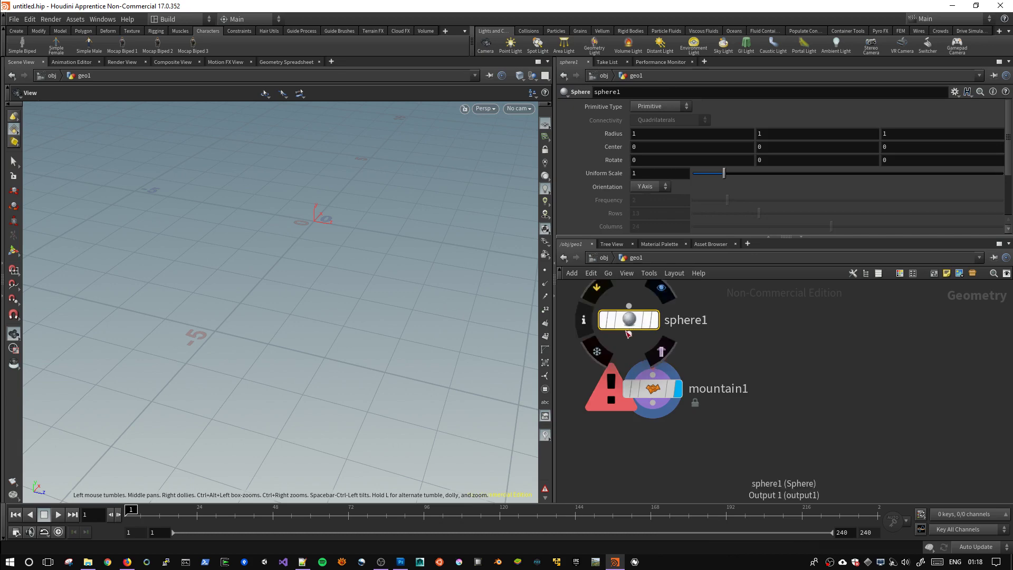
click(655, 320)
Make sphere1 a Polygon sphere with Frequency 10.
scroll(374, 258, up, 2)
scroll(308, 290, up, 3)
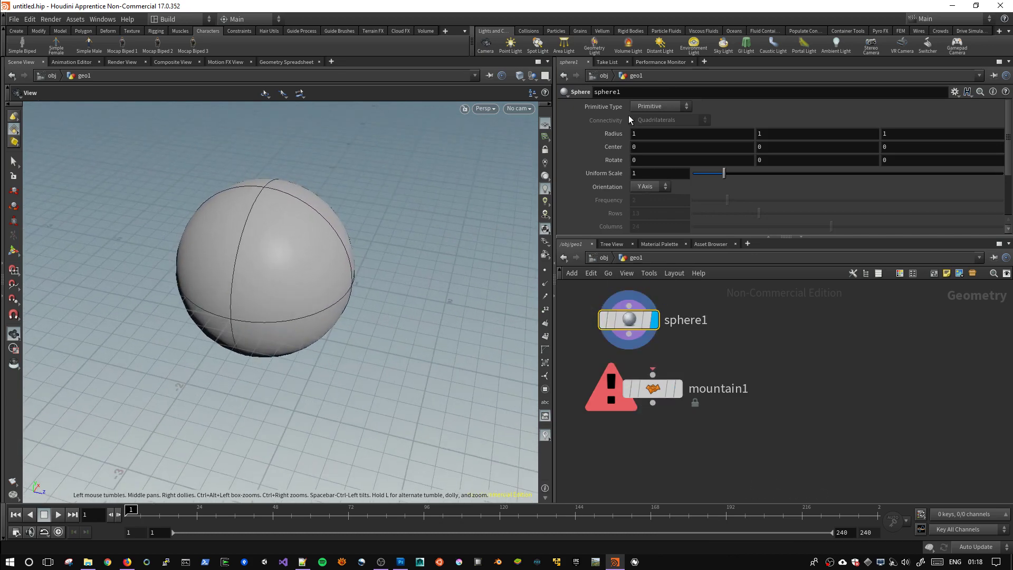
click(653, 107)
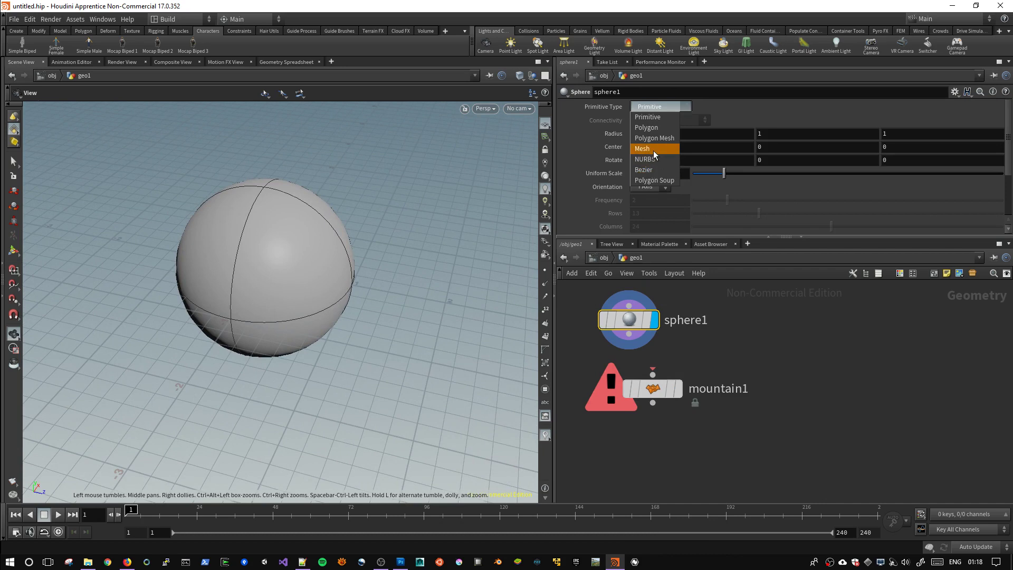
click(652, 127)
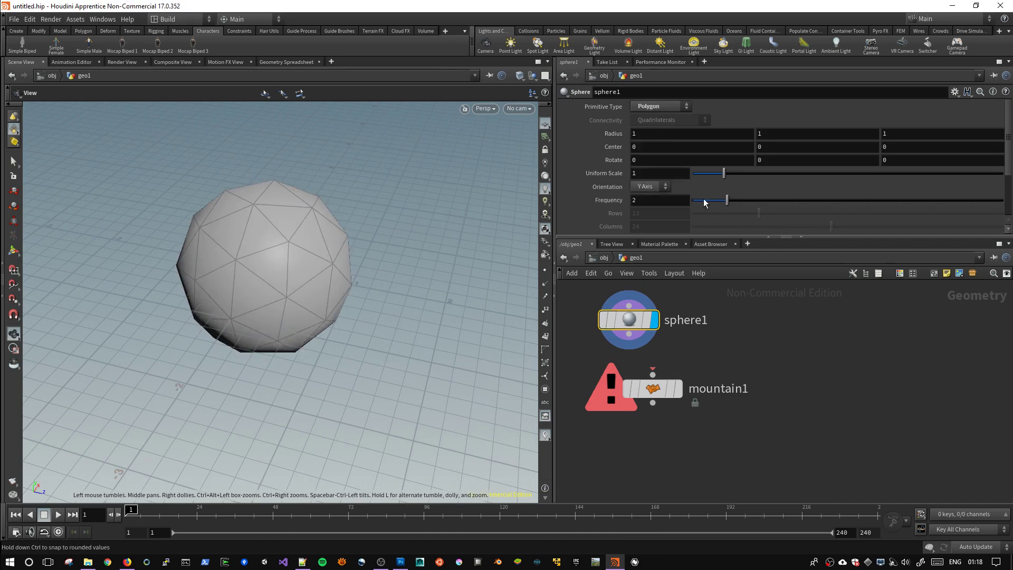
drag(727, 201, 994, 204)
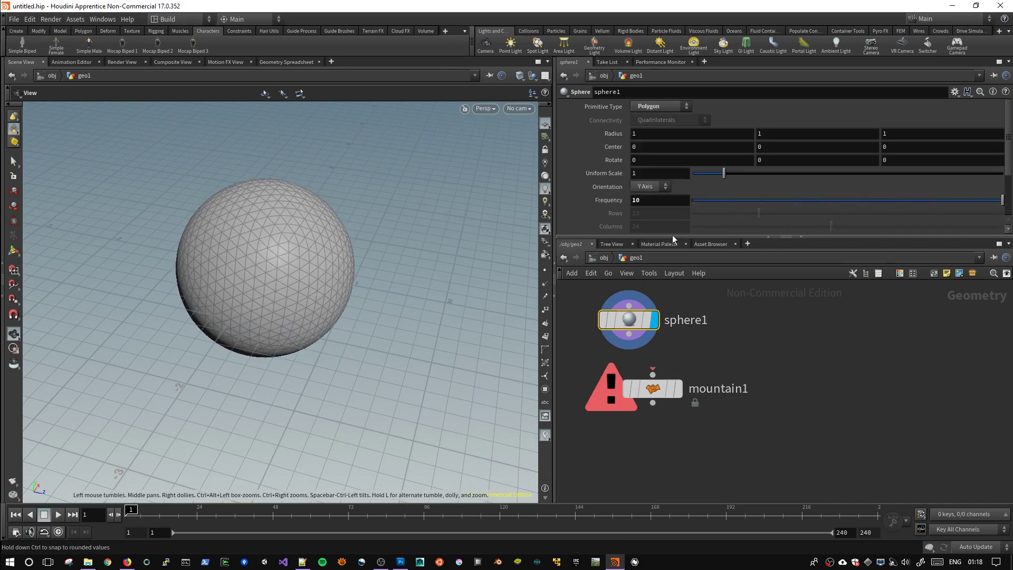
drag(344, 204, 373, 232)
Wire sphere1 into mountain1 and set the mountain Height to 0.44.
drag(629, 334, 652, 374)
click(654, 389)
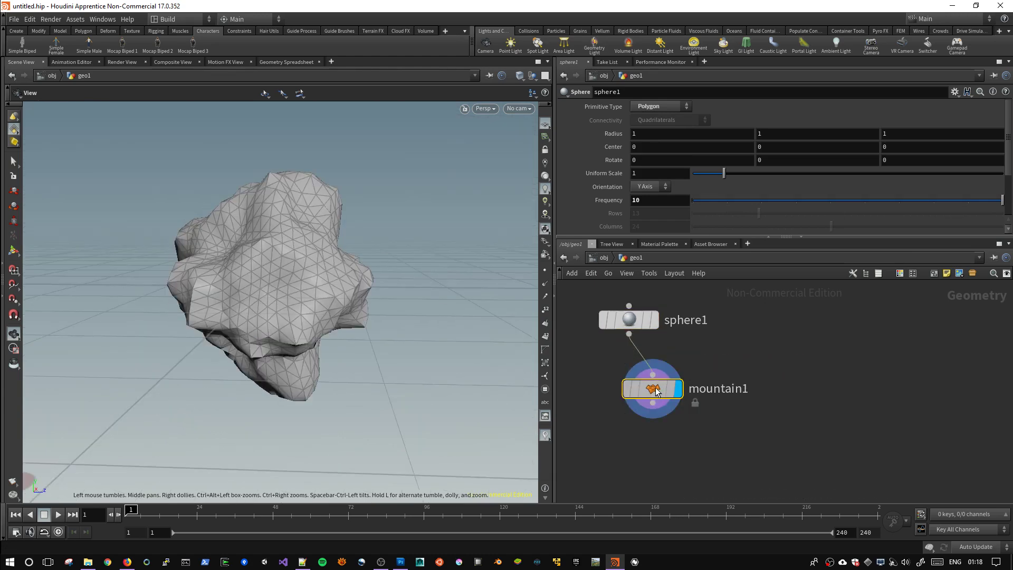
mouse_move(723, 131)
mouse_down()
mouse_move(733, 132)
mouse_move(688, 131)
mouse_move(707, 131)
mouse_up()
mouse_move(425, 290)
mouse_down()
mouse_move(283, 302)
mouse_move(301, 192)
mouse_move(429, 142)
mouse_move(452, 255)
mouse_move(364, 274)
mouse_up()
drag(664, 395, 640, 389)
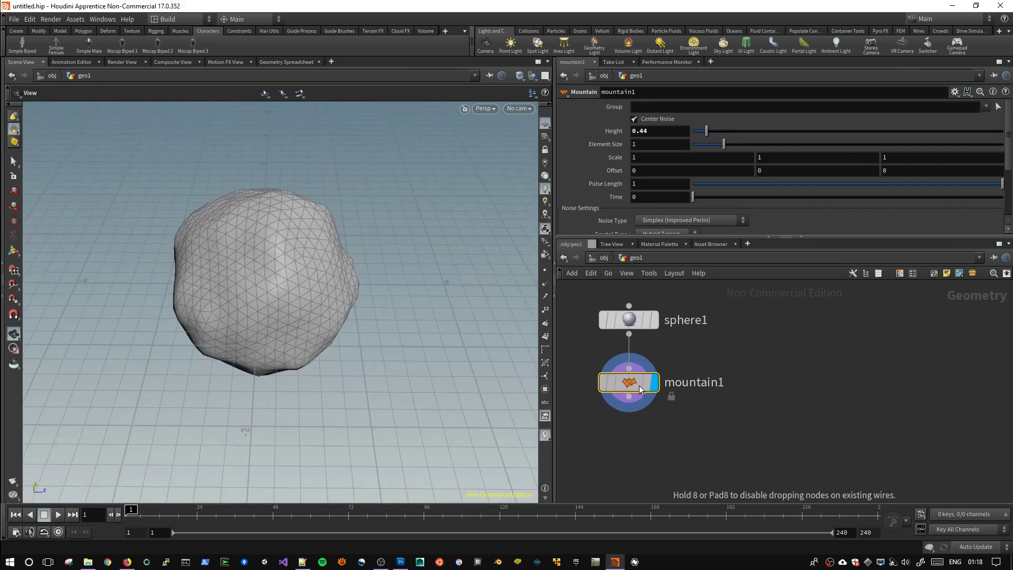
mouse_move(629, 383)
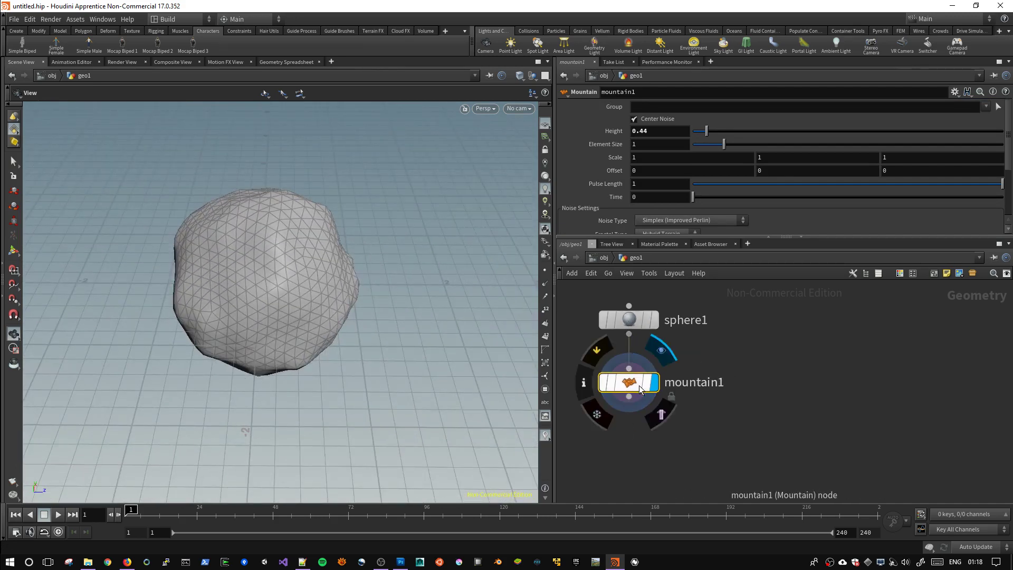
key(alt+Tab)
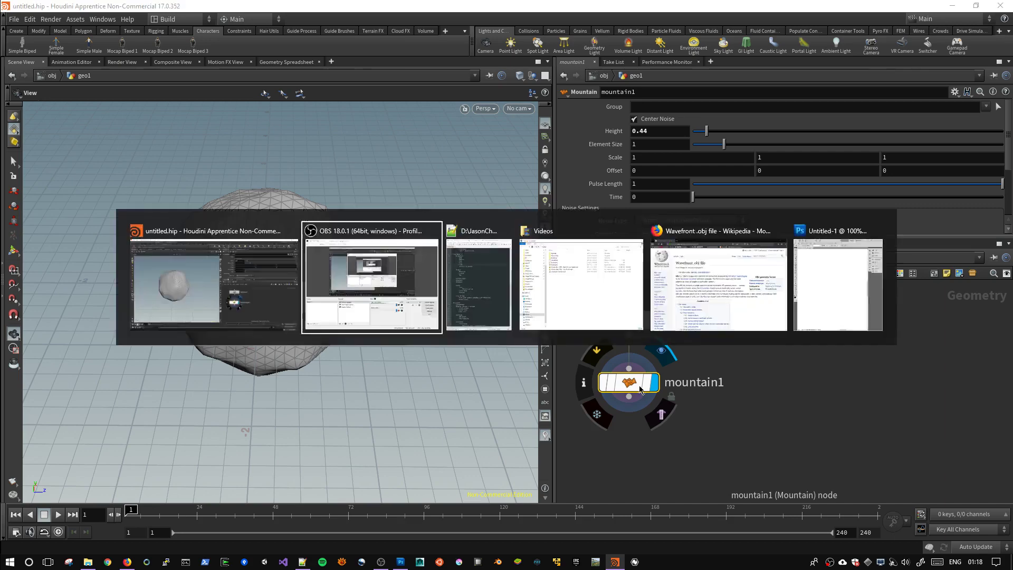
key(alt+Tab)
key(alt+Tab)
key(Tab)
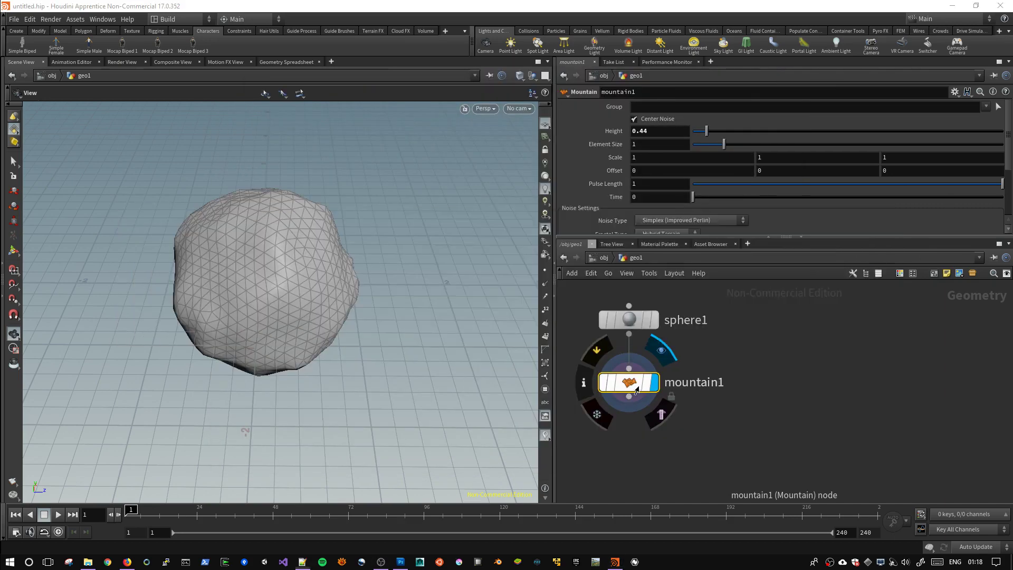
click(602, 326)
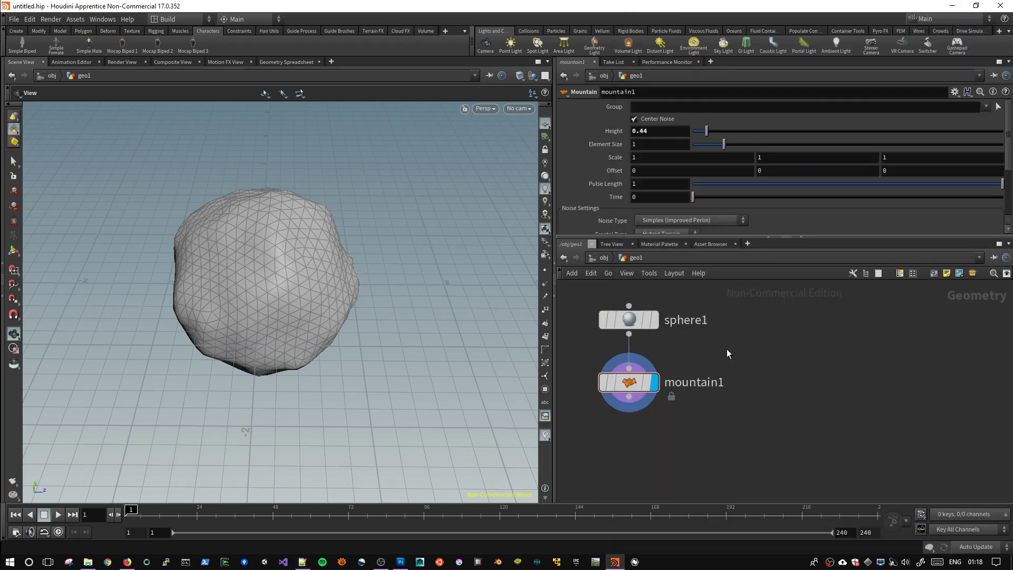
drag(754, 443, 600, 303)
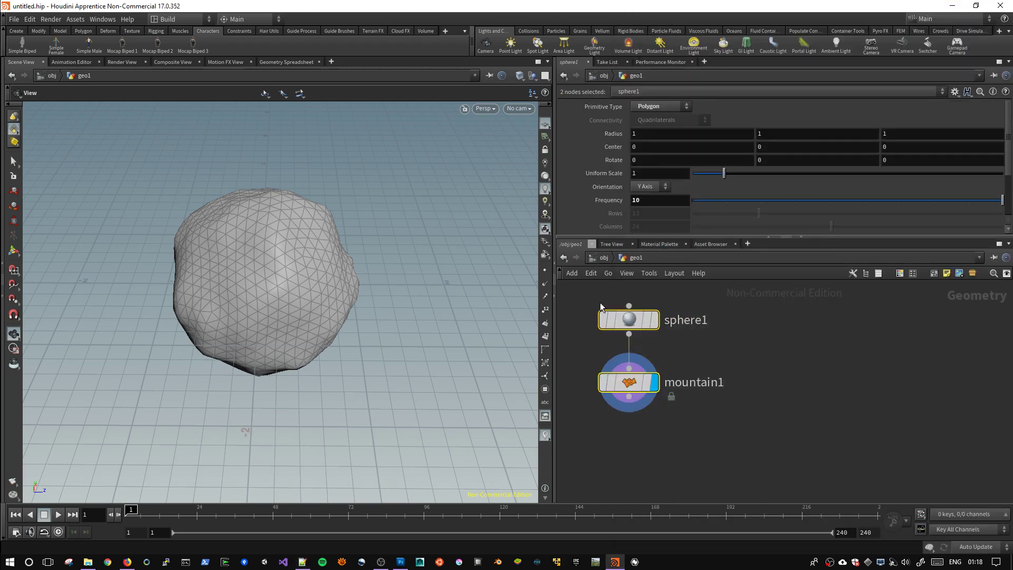
Delete sphere1 and mountain1 and add a new Grid node.
key(Delete)
key(Tab)
text(grid)
key(Return)
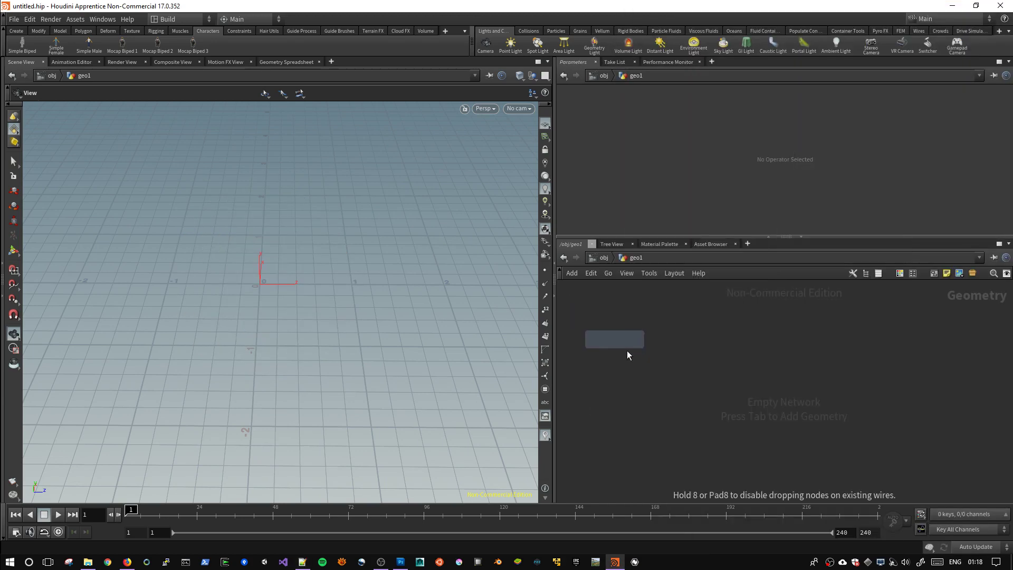
click(665, 342)
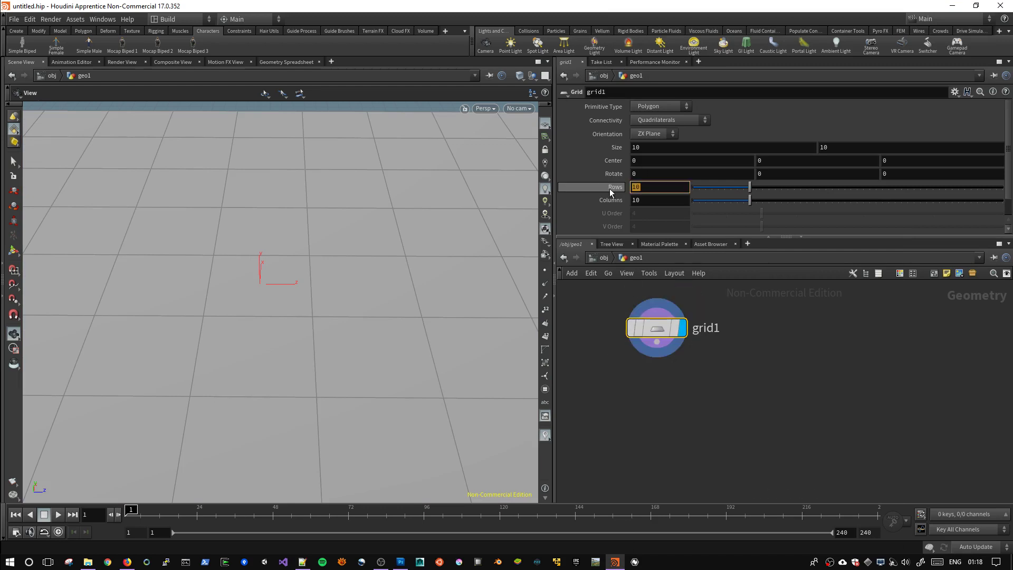
Set grid1 to 64 rows and 64 columns and frame it in view.
text(64)
key(Return)
text(64)
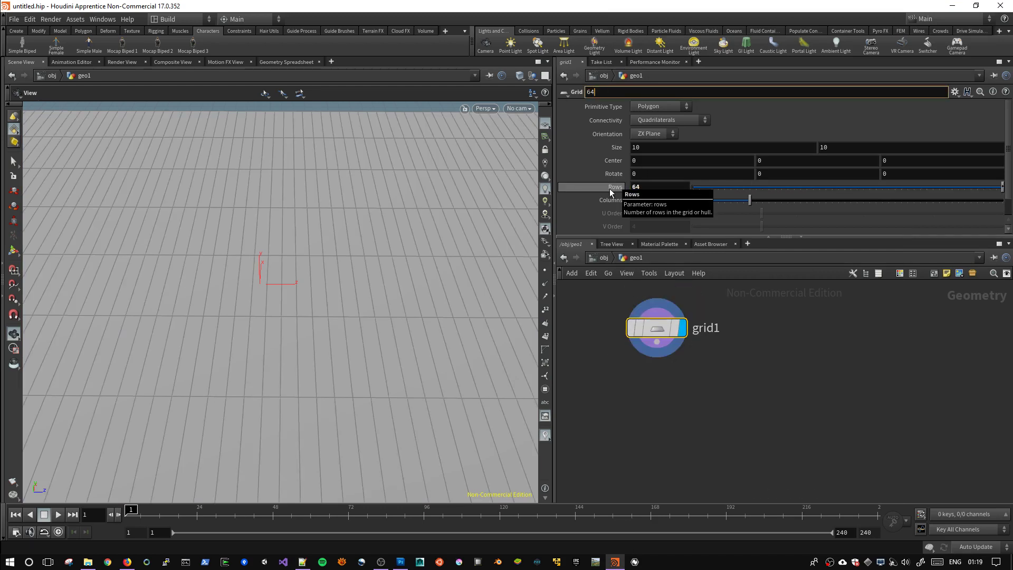
key(Escape)
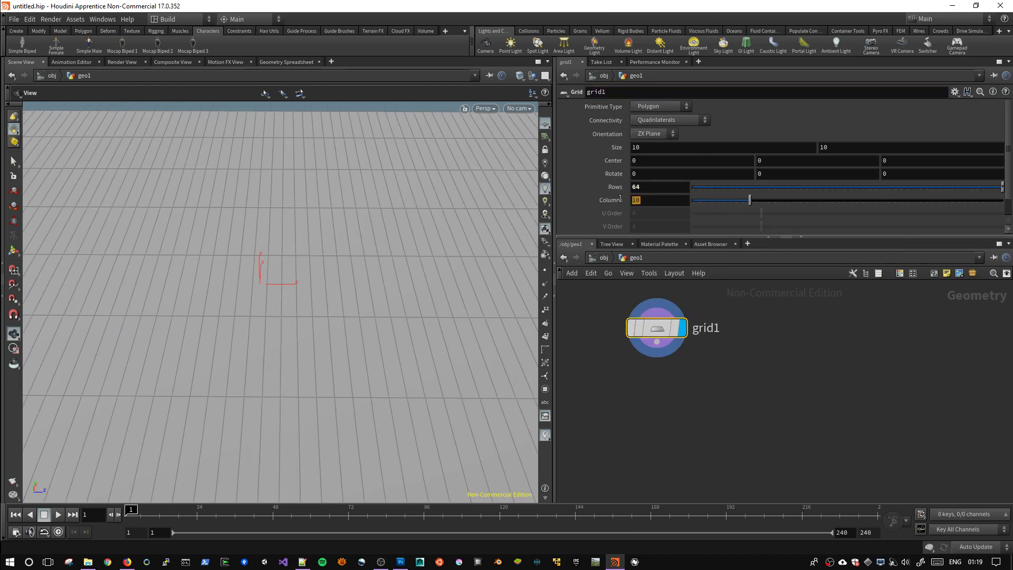
text(64)
key(Return)
key(space+h)
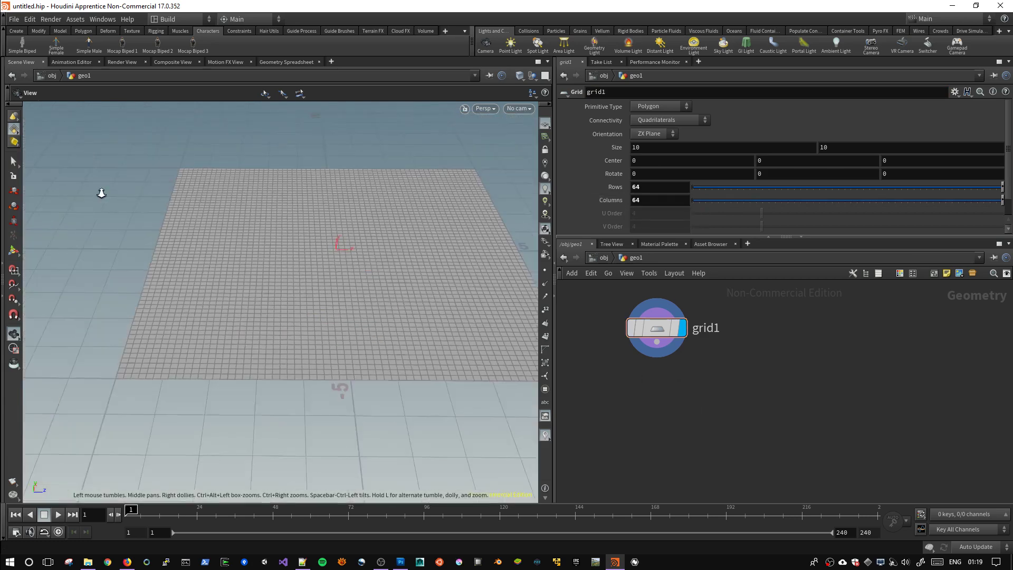
drag(102, 193, 401, 233)
key(Tab)
text(scu)
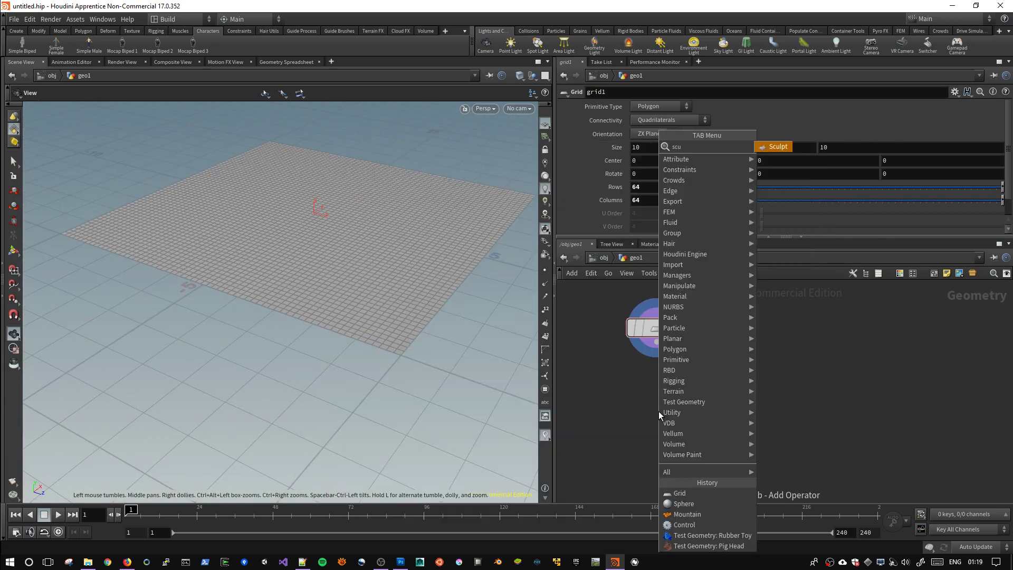
Place sculpt1 below grid1 and wire grid1's output into it.
key(Return)
click(659, 411)
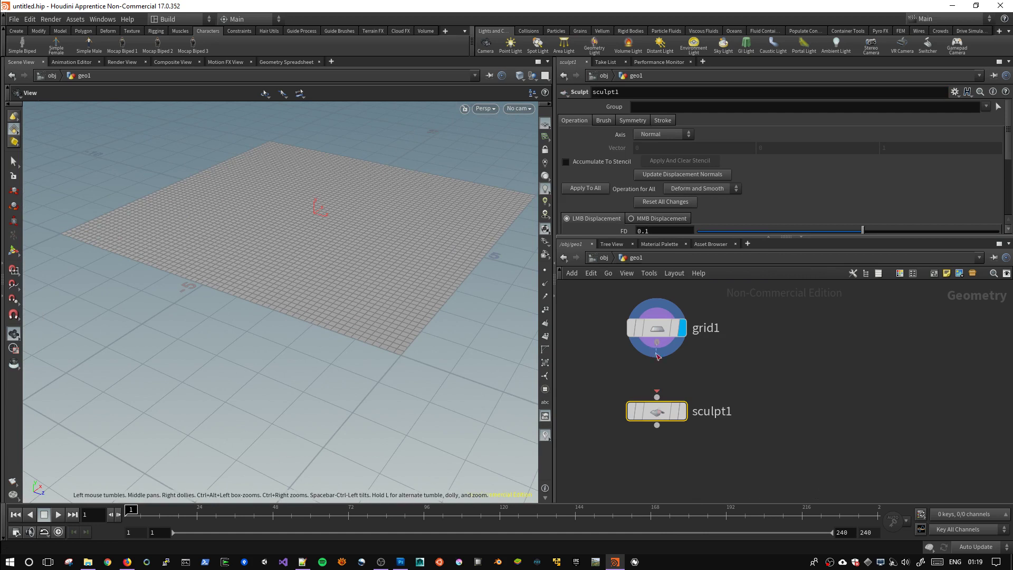
drag(658, 357, 657, 393)
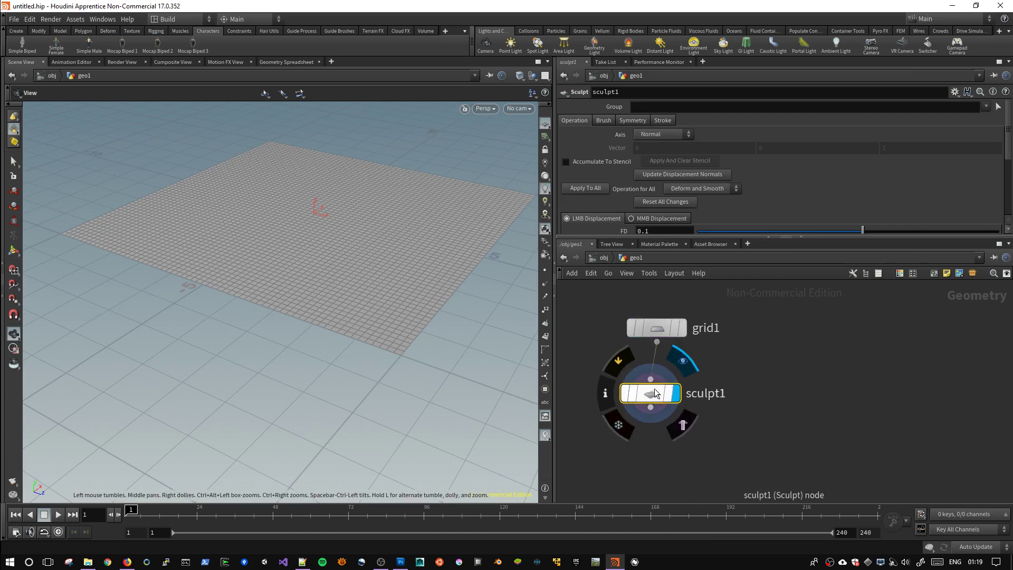
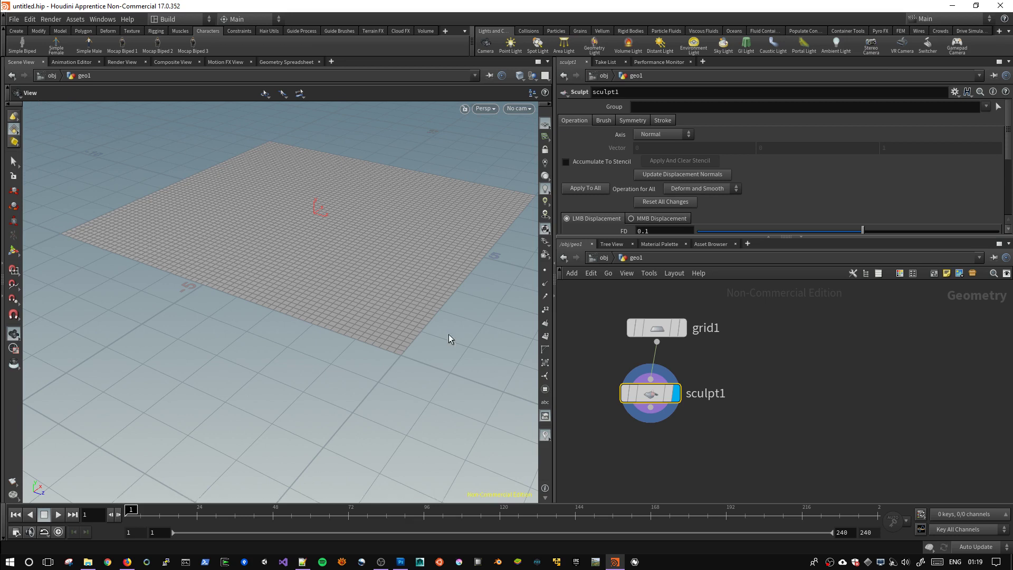
Enter sculpting on sculpt1, zoom in on the grid and resize the brush.
key(Return)
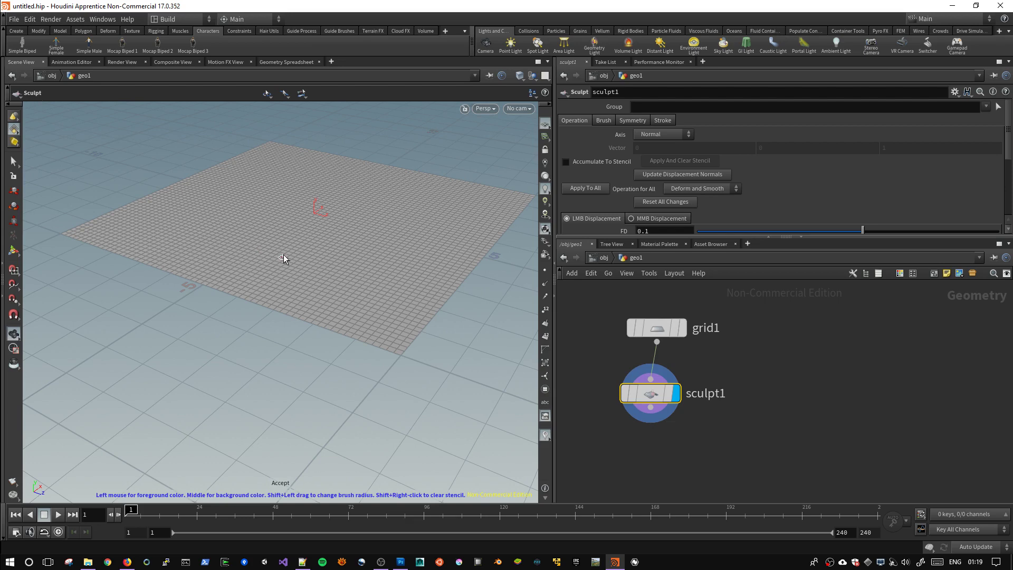
key(Escape)
scroll(248, 274, up, 5)
key(Return)
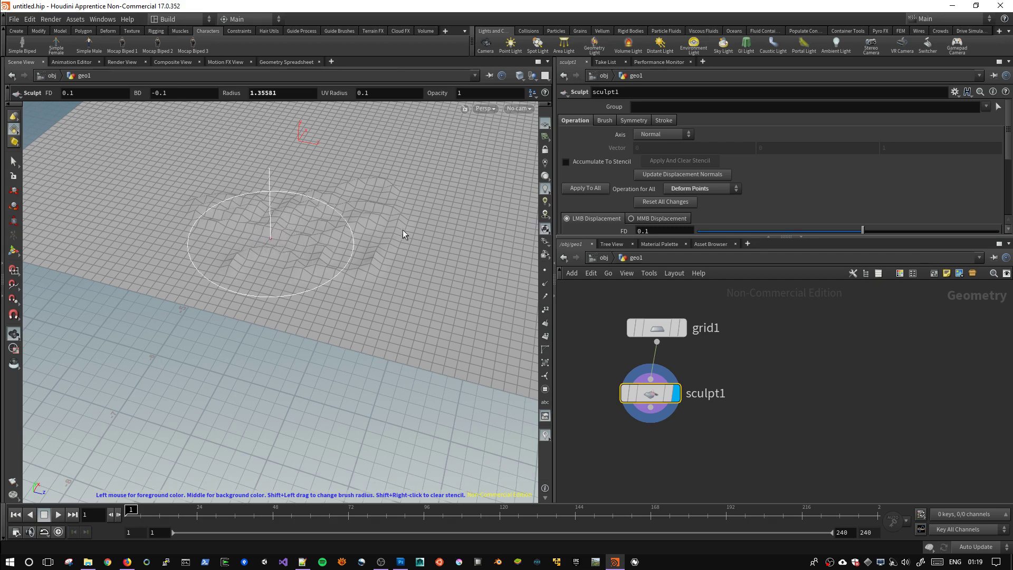
shift+drag(403, 234, 385, 237)
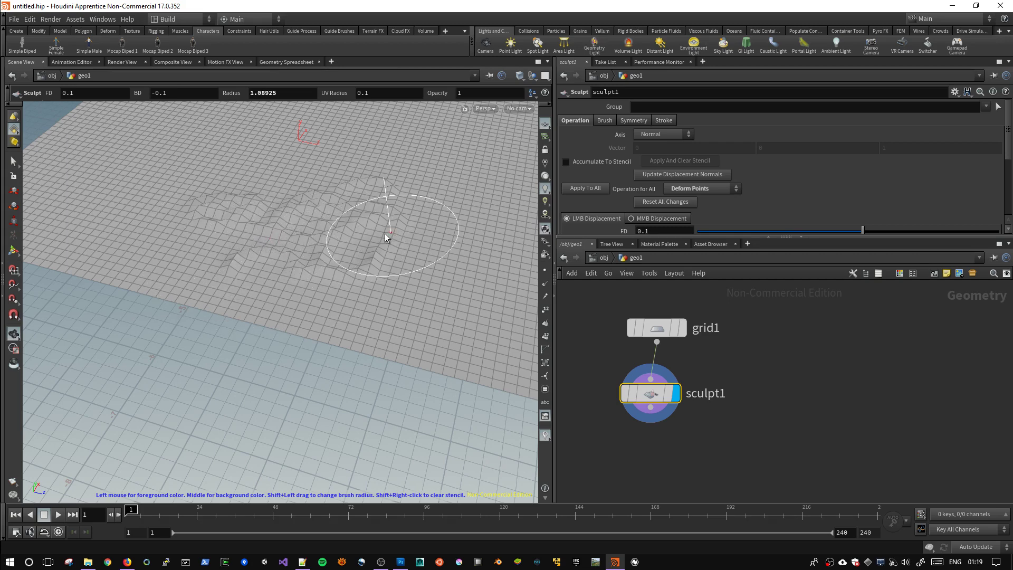
Sculpt a ridge, bumps and a dome into the grid, then push one area down.
drag(124, 249, 393, 219)
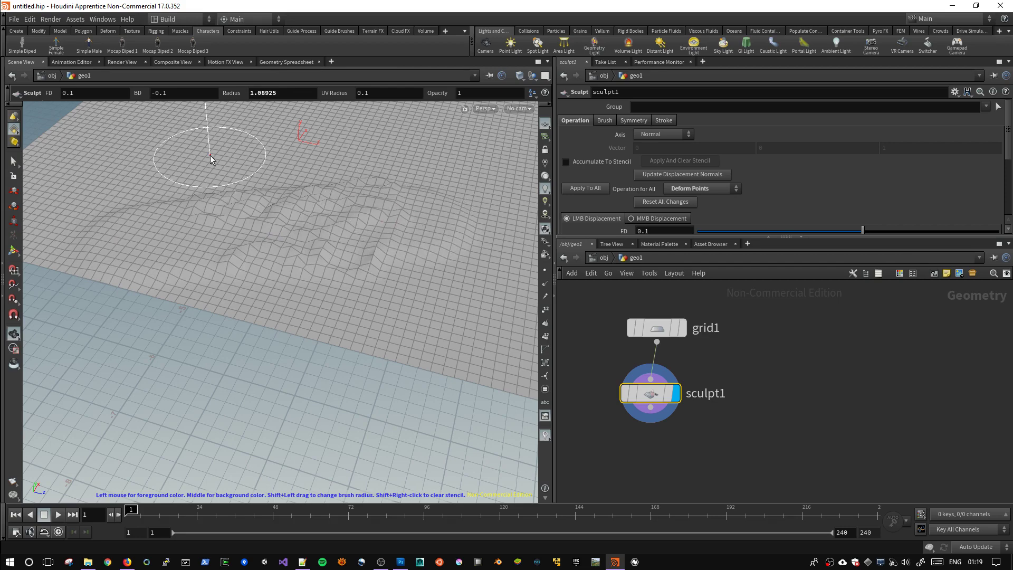
mouse_move(210, 160)
mouse_down()
mouse_move(407, 231)
mouse_move(384, 266)
mouse_move(339, 278)
mouse_move(320, 238)
mouse_move(258, 276)
mouse_move(281, 306)
mouse_up()
key(Escape)
key(Return)
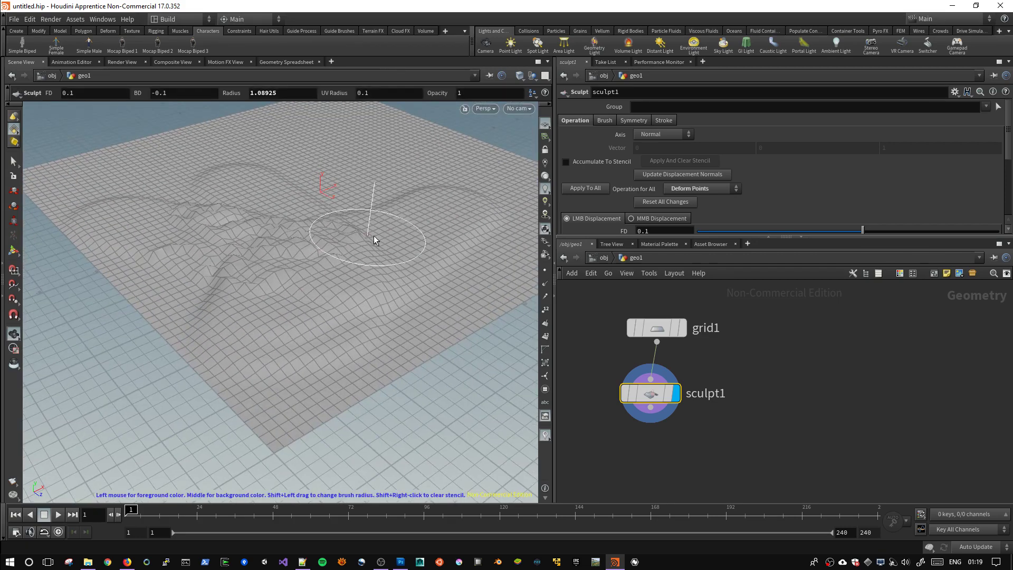
mouse_move(374, 240)
mouse_down()
mouse_move(380, 272)
mouse_move(256, 255)
mouse_move(290, 255)
mouse_move(271, 267)
mouse_move(350, 265)
mouse_up()
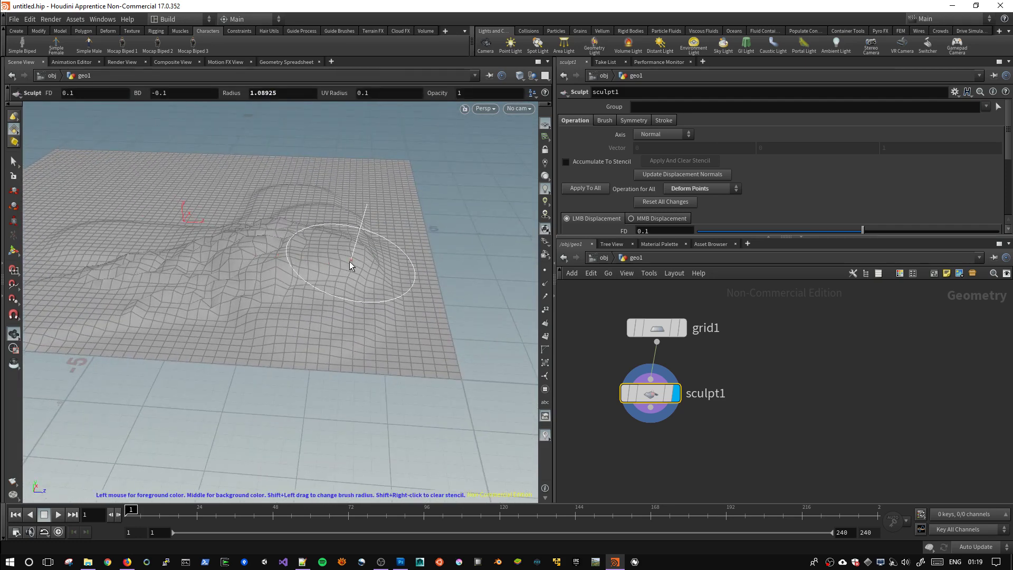
mouse_move(284, 271)
middle_down()
mouse_move(272, 262)
mouse_move(316, 260)
mouse_move(301, 253)
middle_up()
Orbit around the sculpted grid and undo the dome and ridge strokes.
scroll(839, 160, down, 3)
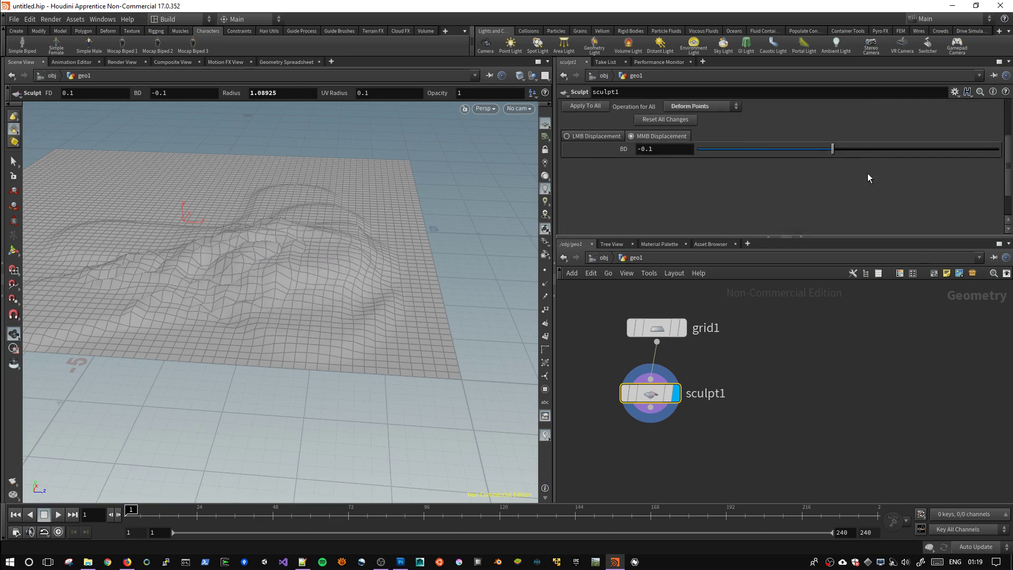
scroll(813, 180, up, 3)
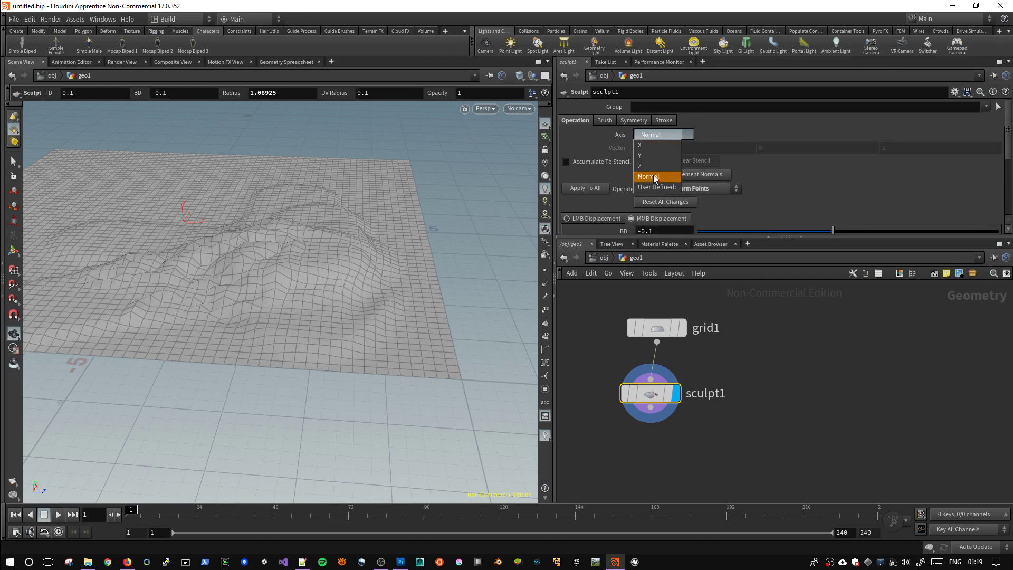
mouse_move(318, 272)
alt+mouse_down()
mouse_move(349, 255)
mouse_move(309, 300)
mouse_move(311, 275)
alt+mouse_up()
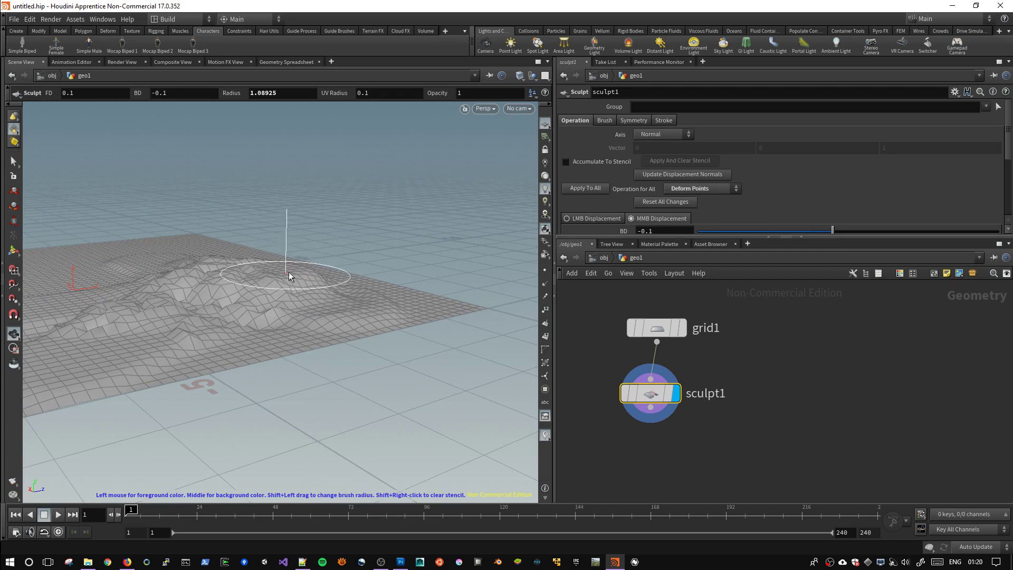
alt+drag(385, 267, 310, 285)
key(ctrl+z)
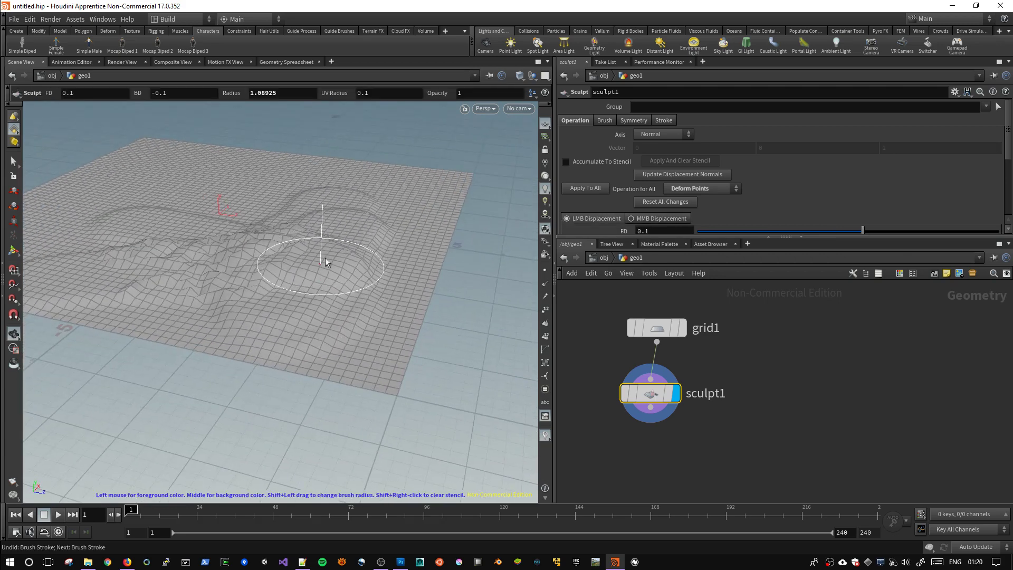
key(ctrl+z)
key(ctrl+z)
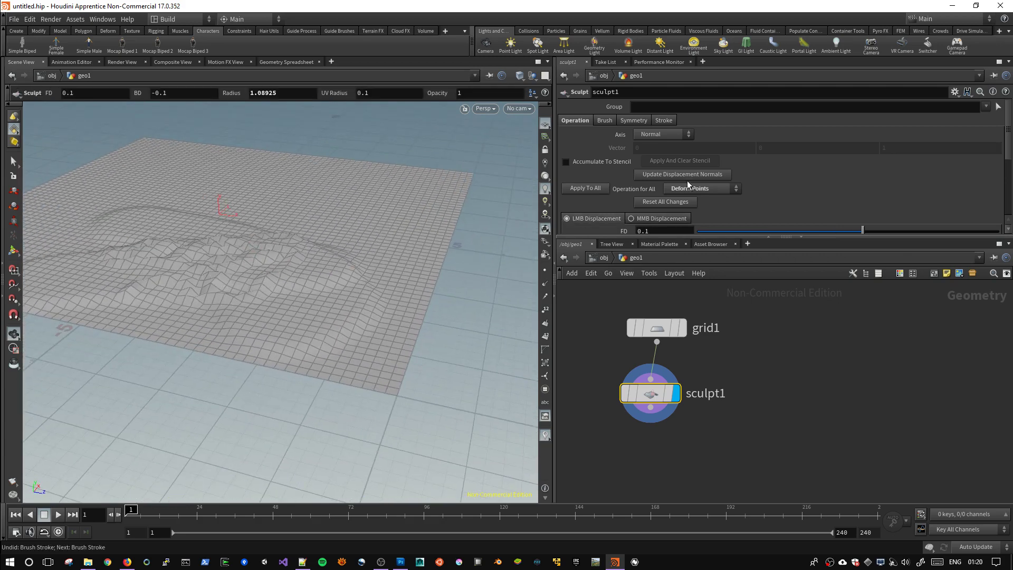
Set the sculpt displacement axis to Y and orbit to inspect the grid.
click(659, 135)
click(656, 156)
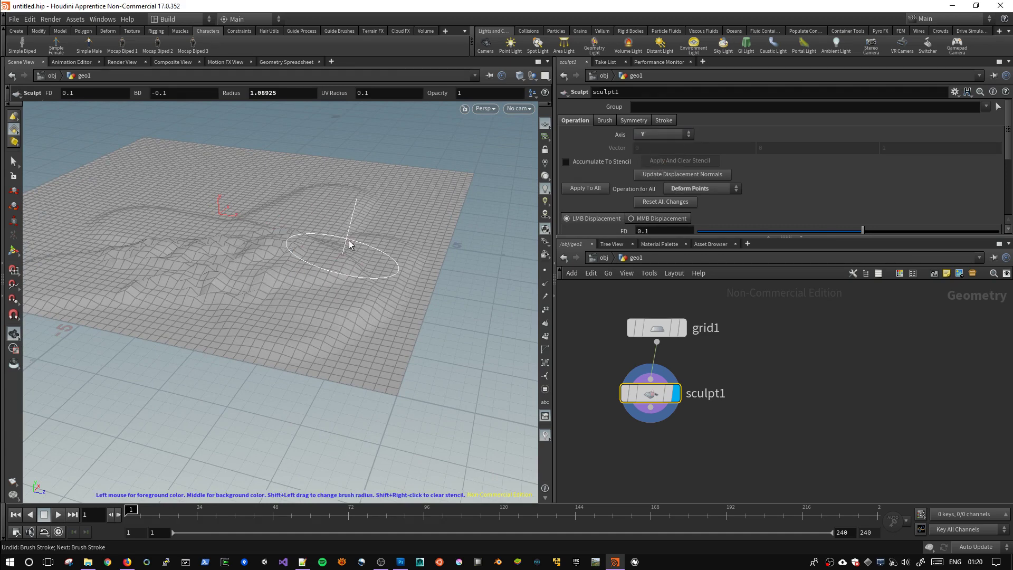
alt+drag(339, 294, 347, 316)
mouse_move(396, 289)
alt+mouse_down()
mouse_move(304, 290)
mouse_move(257, 244)
mouse_move(244, 215)
alt+mouse_up()
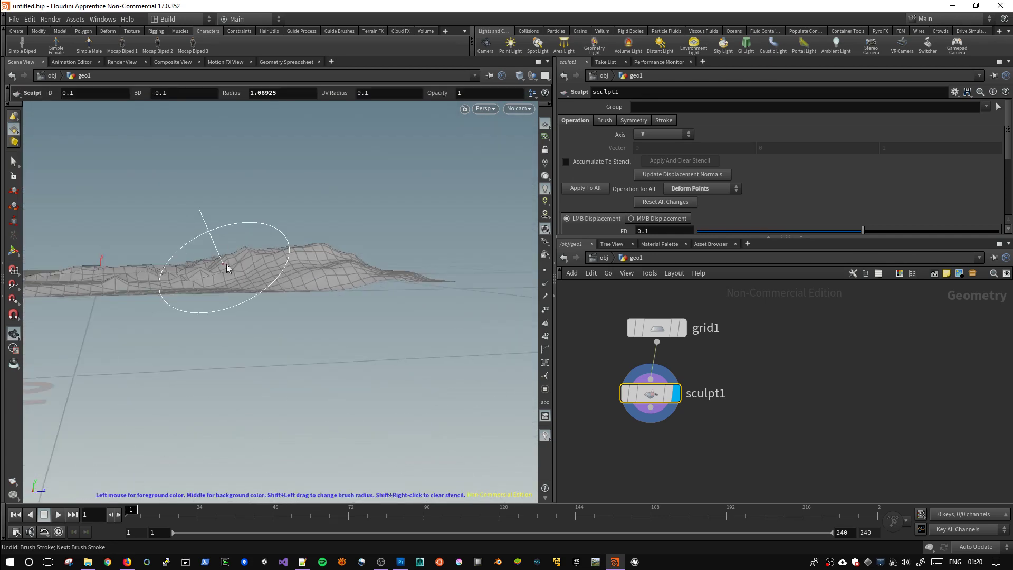
mouse_move(257, 270)
alt+mouse_down()
mouse_move(294, 249)
mouse_move(301, 276)
alt+mouse_up()
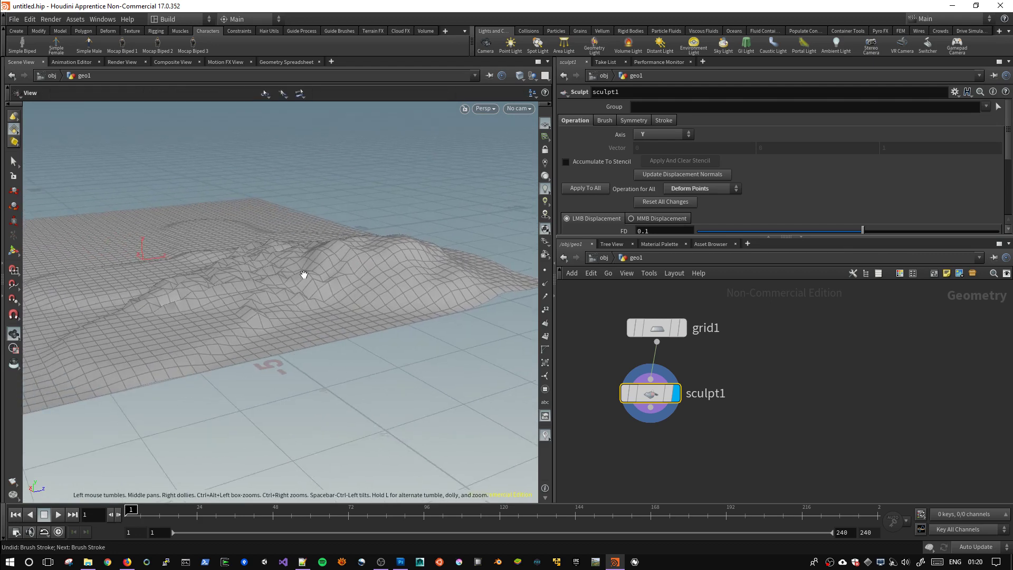
scroll(343, 275, up, 3)
Push the grid down with a new stroke and orbit to inspect the result.
middle_drag(343, 275, 290, 267)
key(Escape)
scroll(362, 255, down, 3)
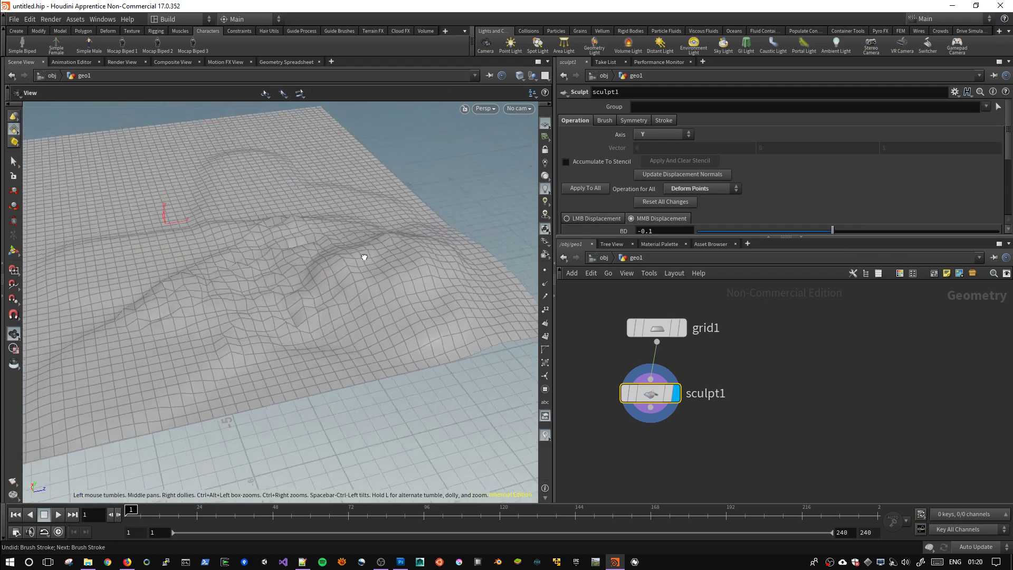
scroll(287, 253, down, 3)
mouse_move(287, 252)
mouse_down()
mouse_move(264, 248)
mouse_move(248, 264)
mouse_up()
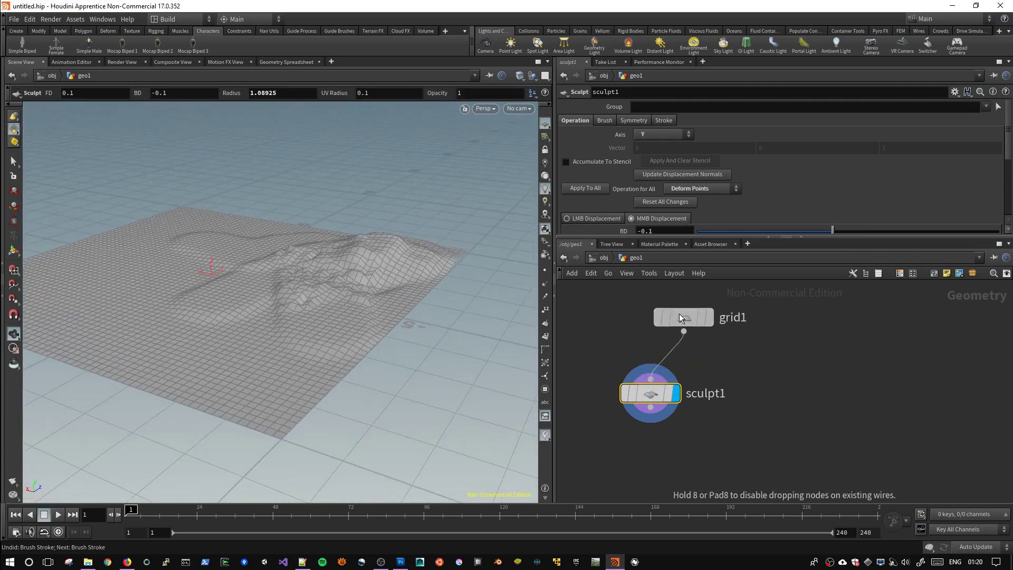
Add a sphere1 node and wire it into sculpt1 in place of grid1.
drag(665, 326, 617, 314)
key(Tab)
click(783, 331)
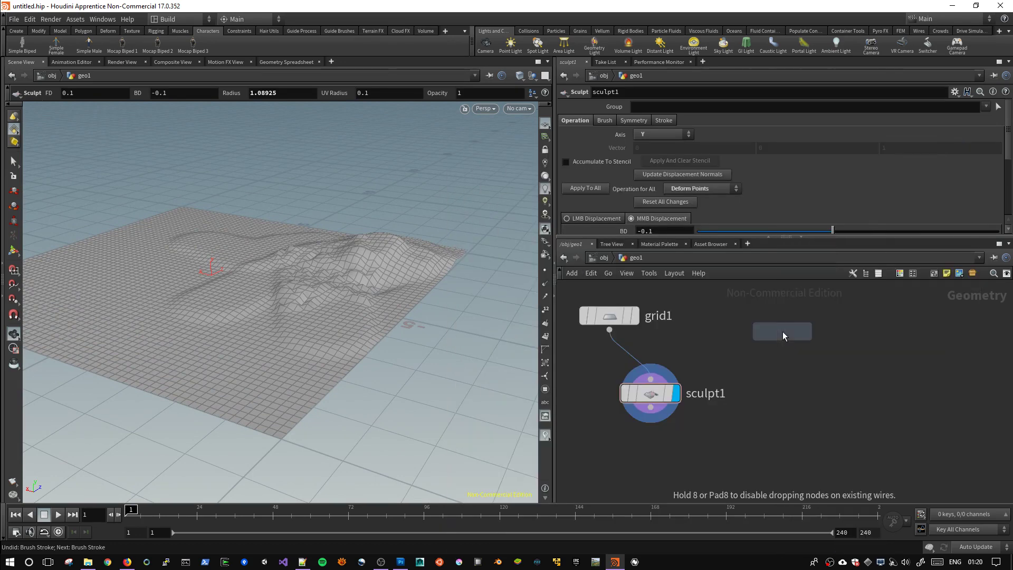
click(741, 314)
drag(738, 322, 651, 379)
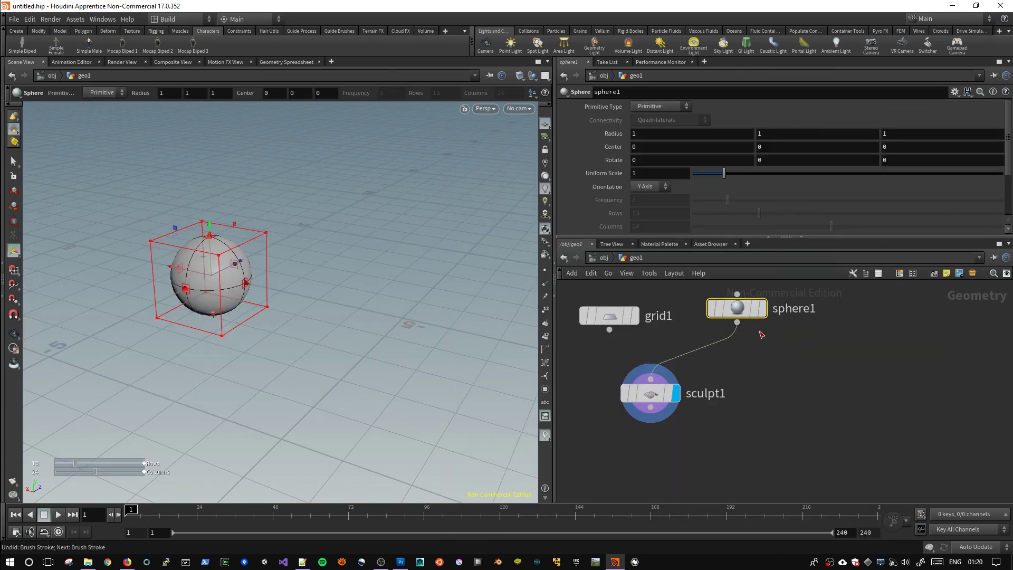
click(765, 310)
Make sphere1 a dense Polygon sphere, frame it under sculpt1 and shrink the brush.
click(660, 106)
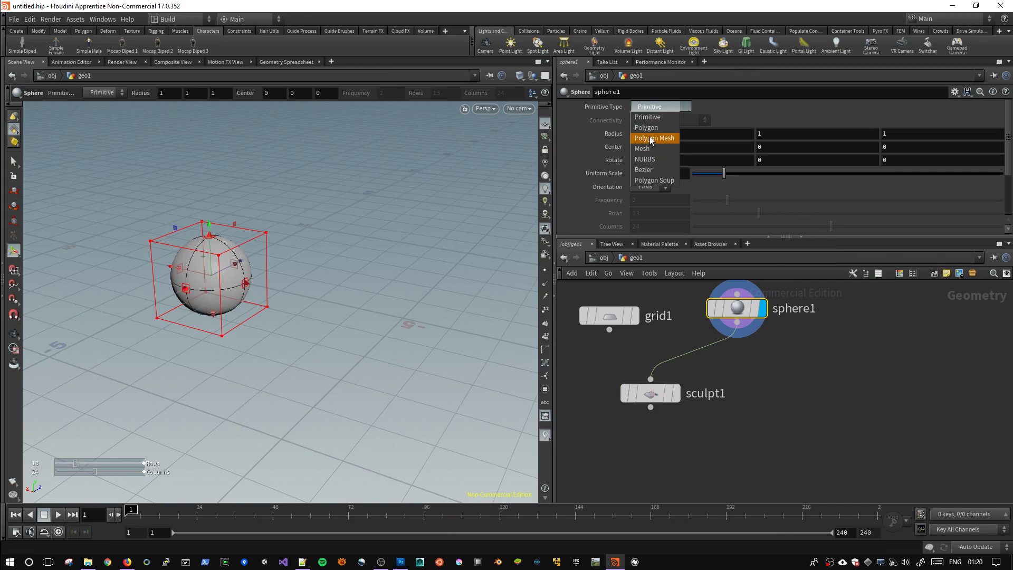
click(653, 129)
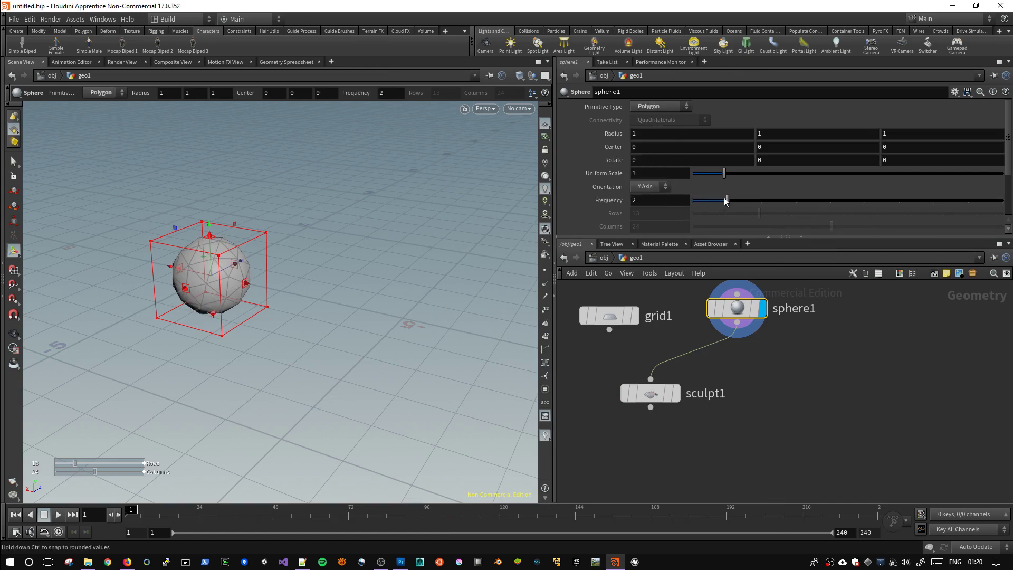
drag(726, 201, 1005, 201)
click(677, 399)
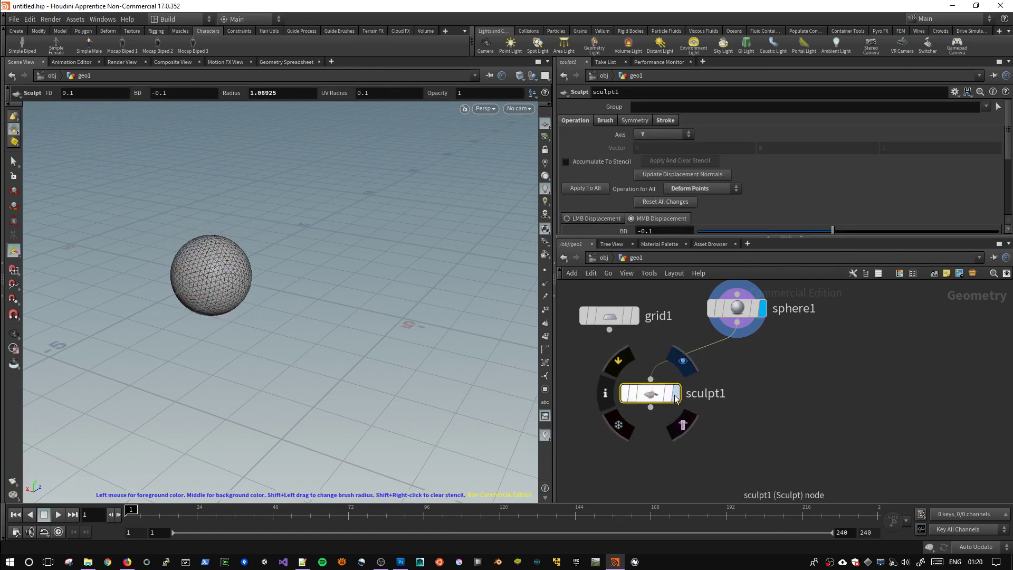
key(h)
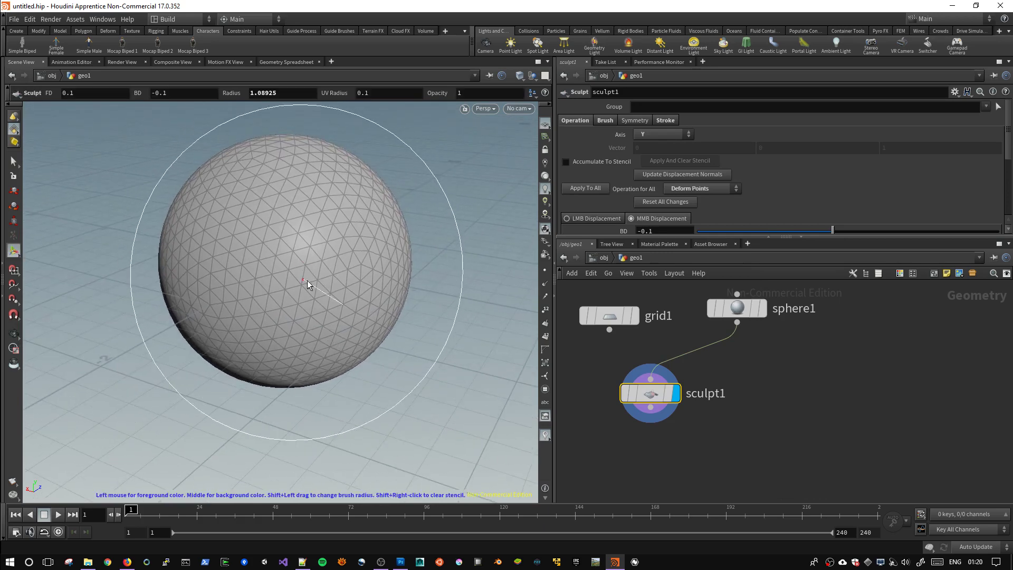
mouse_move(357, 274)
shift+mouse_down()
mouse_move(285, 273)
mouse_move(369, 233)
mouse_move(202, 272)
shift+mouse_up()
Bring the notes.txt window to the front in Notepad++.
key(alt+Tab)
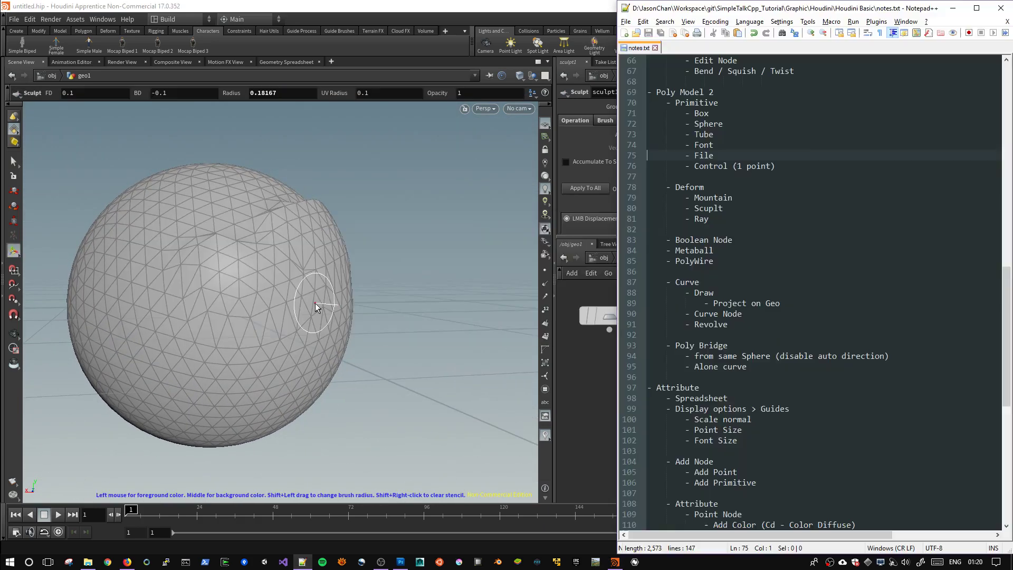
key(alt+Tab)
scroll(776, 232, down, 2)
key(alt+Tab)
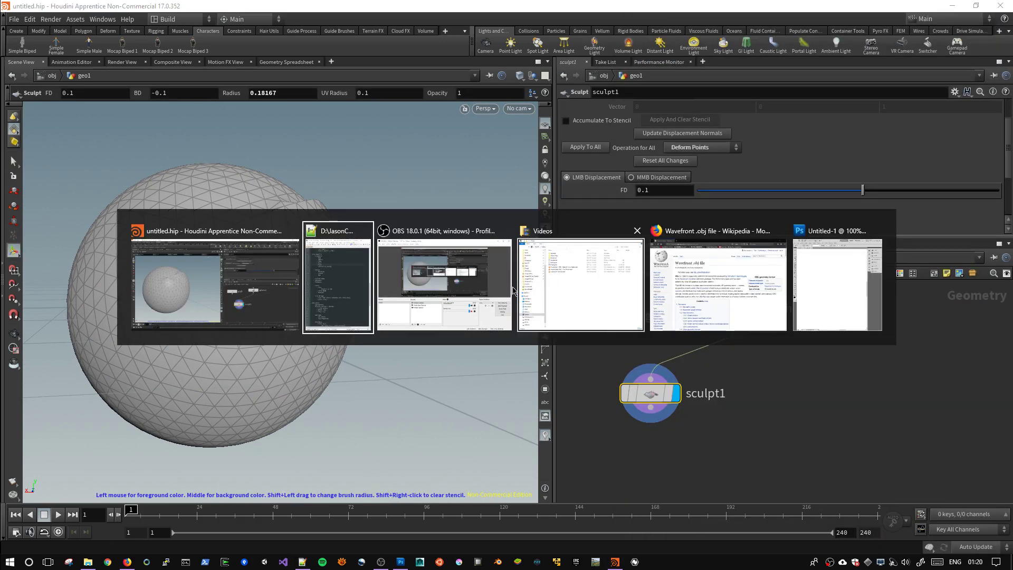
click(348, 301)
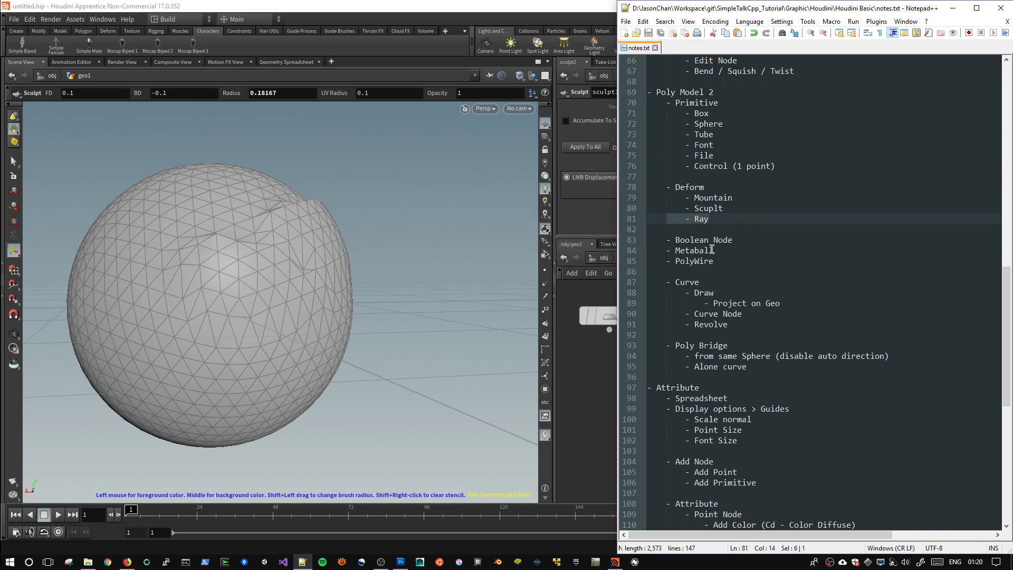
Scroll the notes to the Curve section, then back in Houdini select grid1, sphere1 and sculpt1.
scroll(649, 330, down, 3)
scroll(698, 316, down, 1)
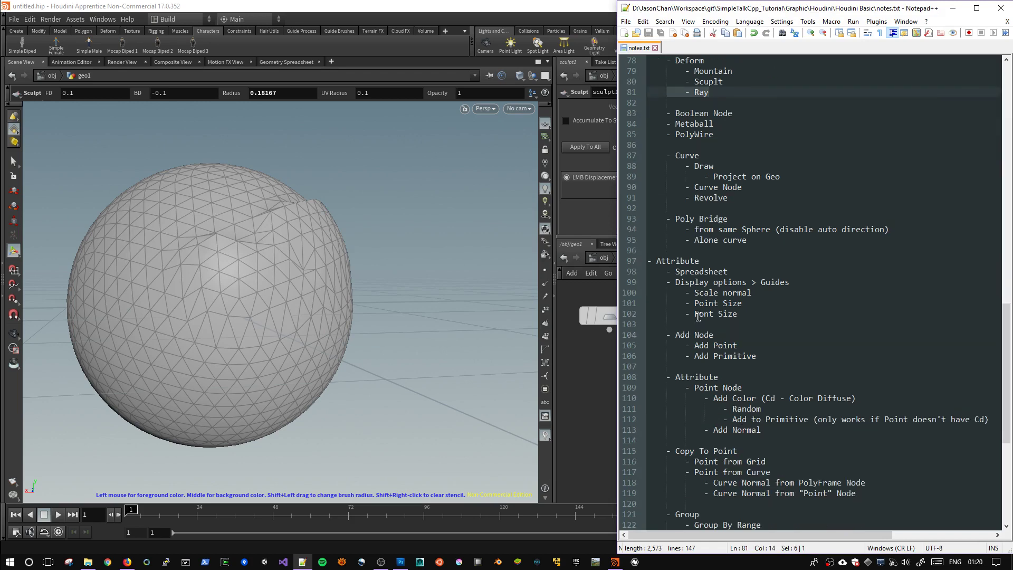
key(alt+Tab)
drag(816, 438, 604, 296)
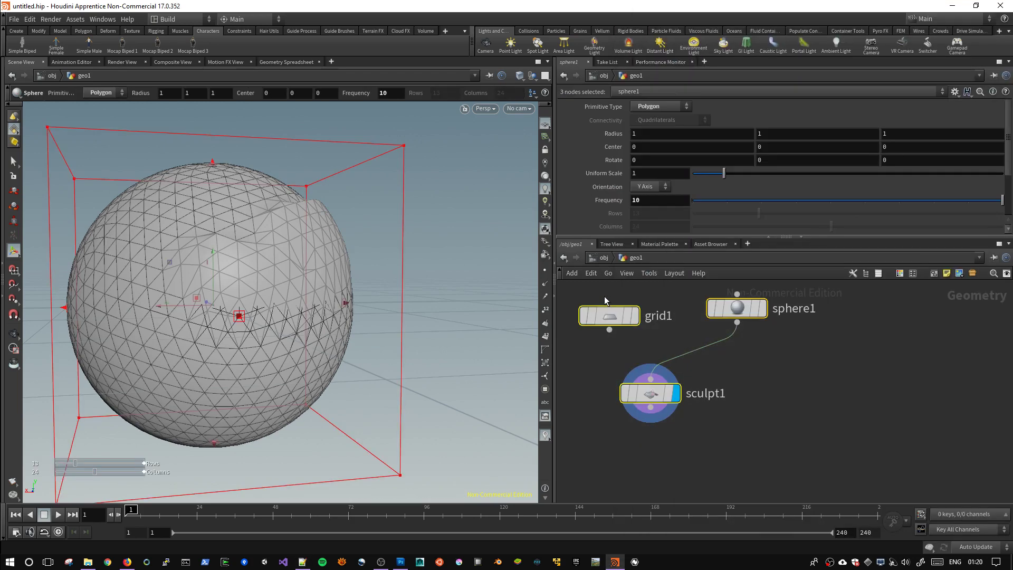
Delete the three nodes and place a fresh sphere node in the empty network.
key(Delete)
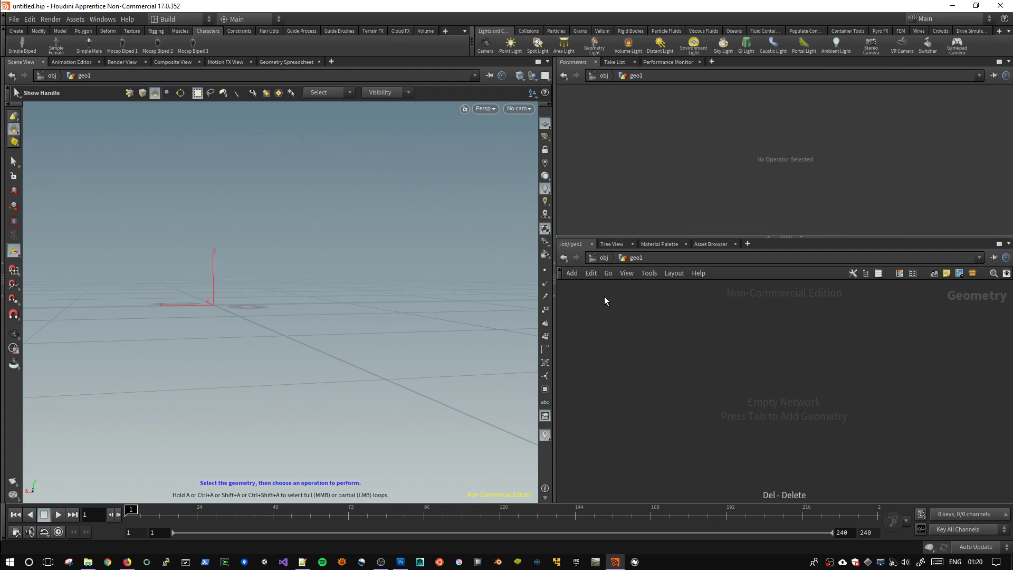
key(Tab)
text(grid)
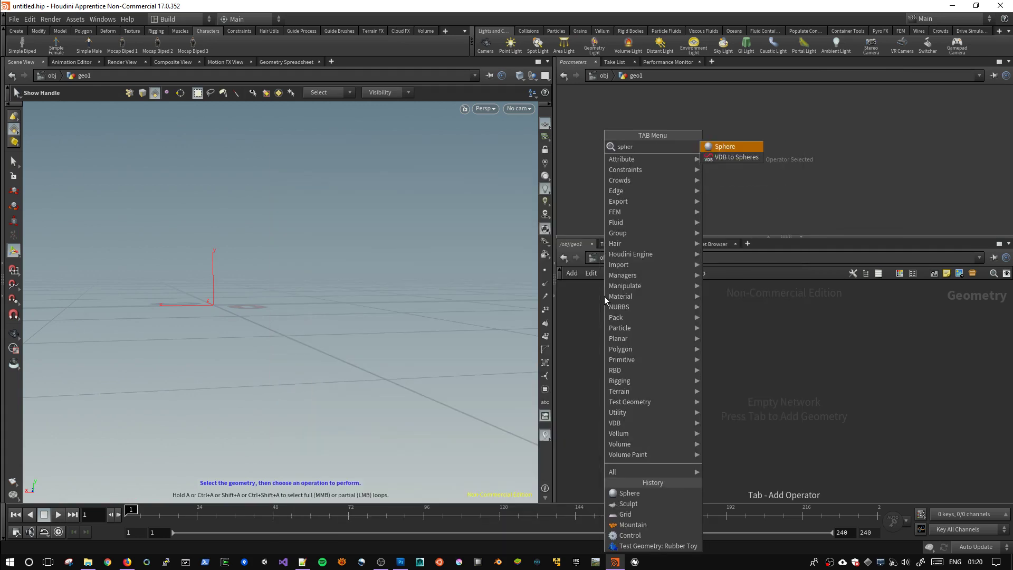
key(Return)
click(616, 316)
Add a Box node to the network, then delete box1 again.
key(Tab)
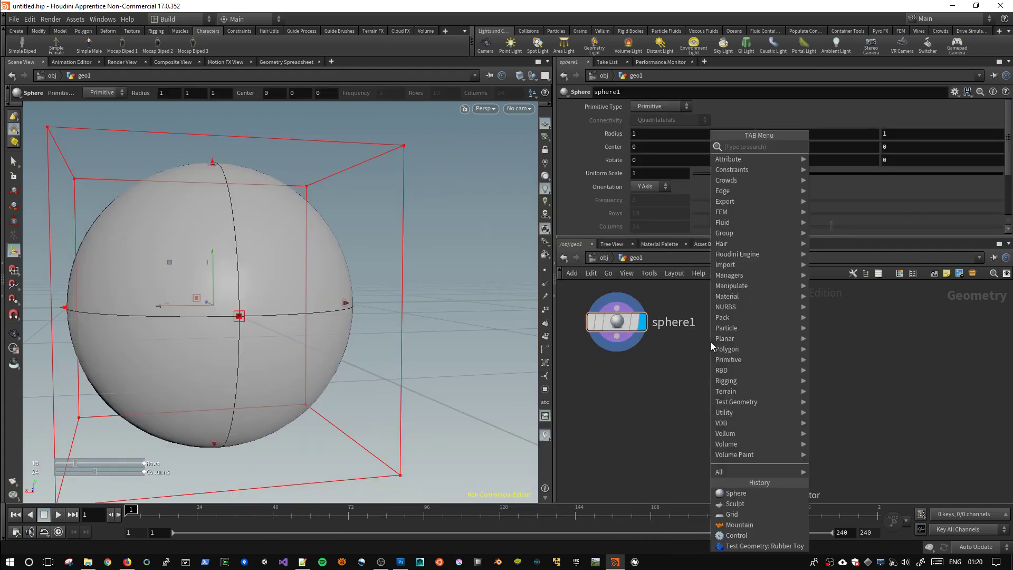
text(bo)
key(Return)
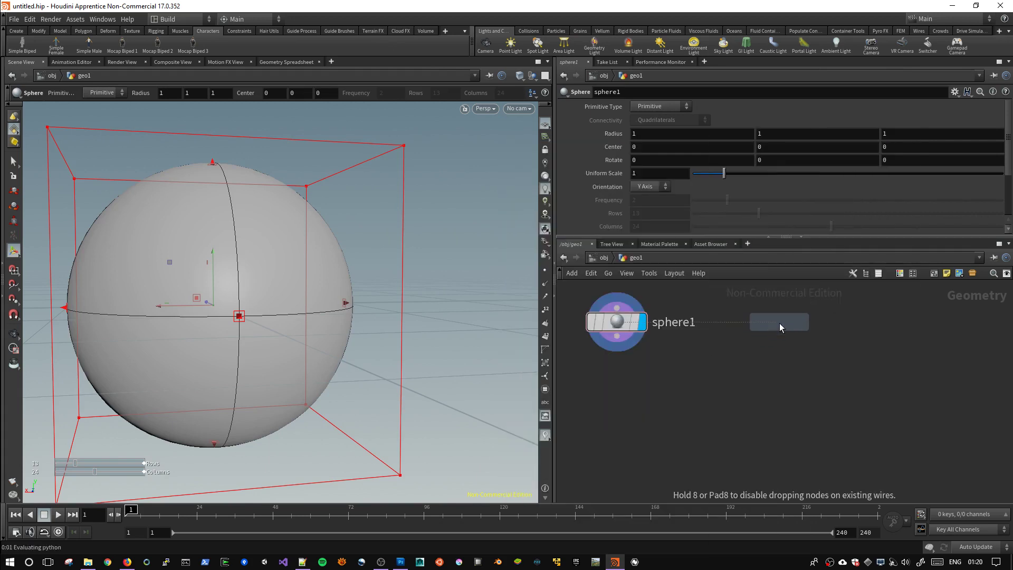
click(780, 322)
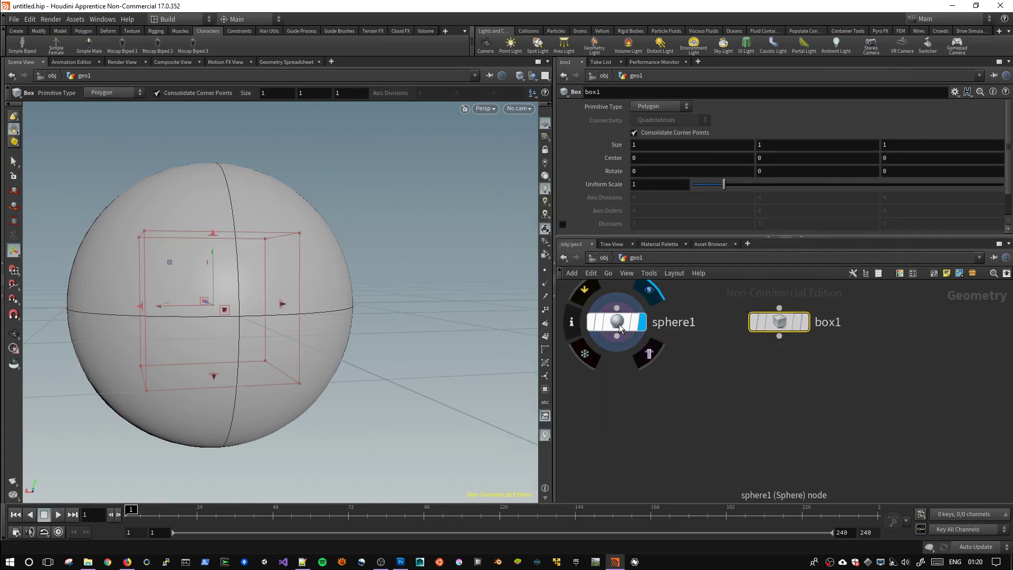
key(Delete)
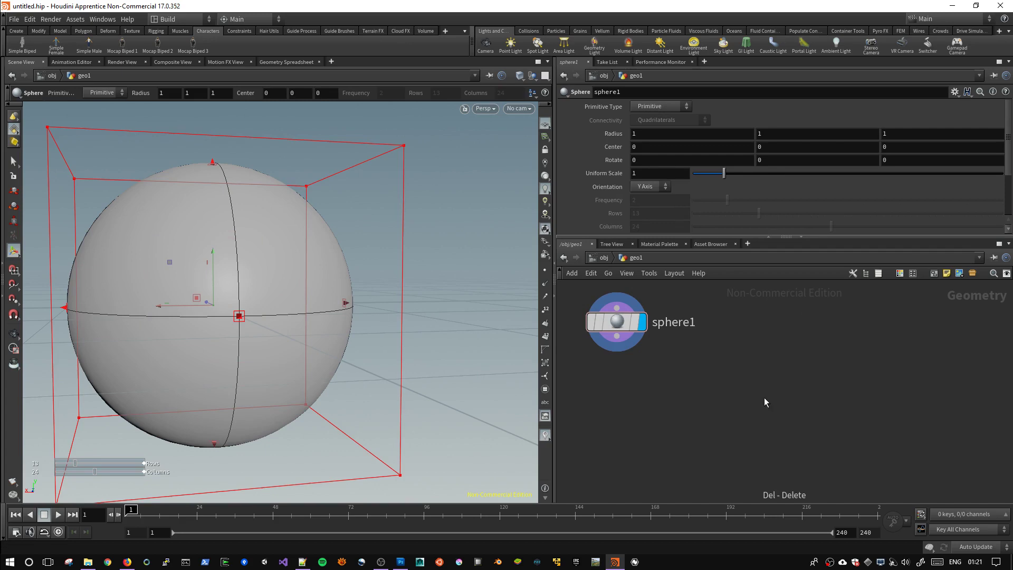
key(Tab)
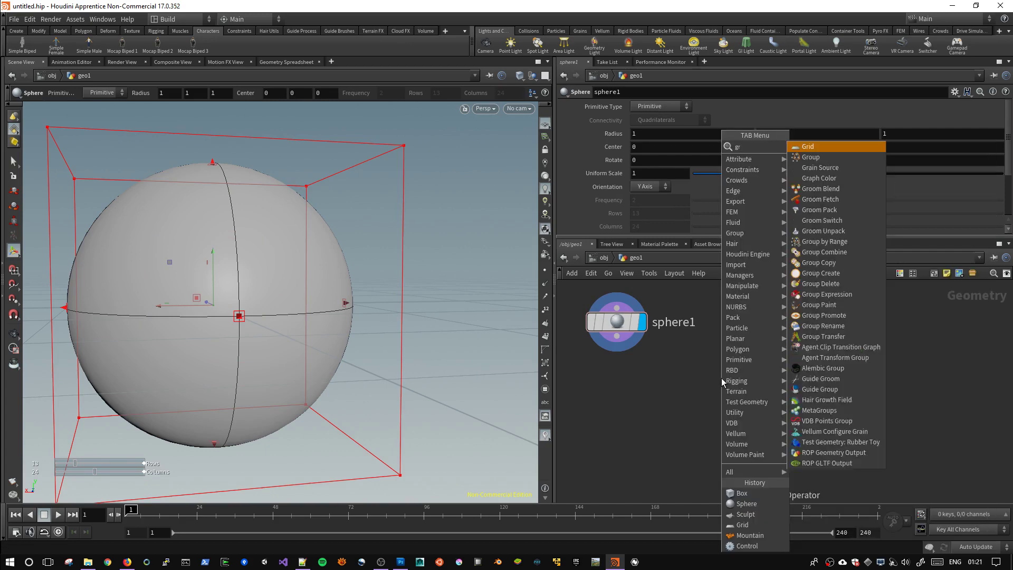
Place and display a grid1 node with 64 rows and 64 columns.
key(Return)
click(653, 388)
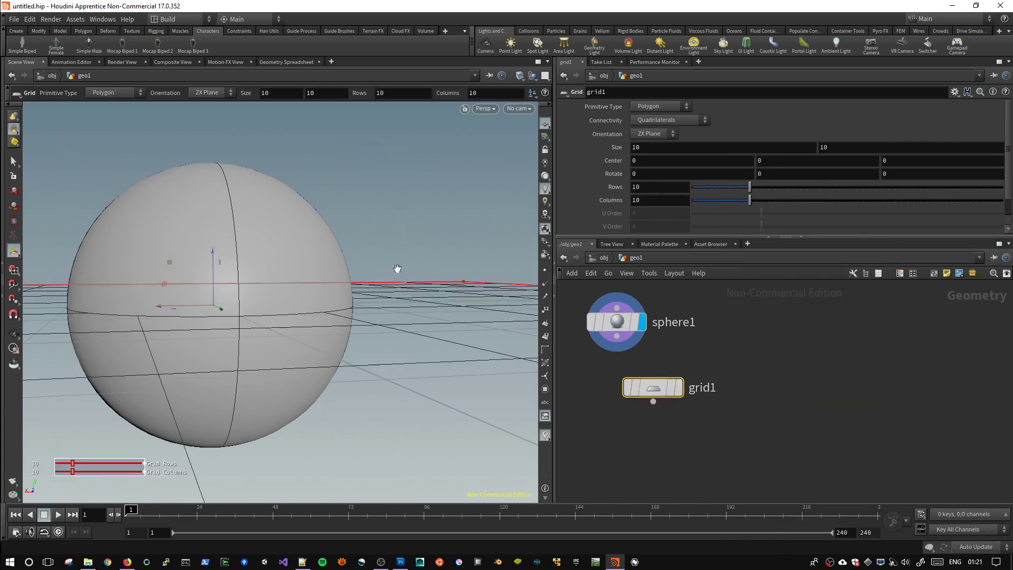
click(674, 383)
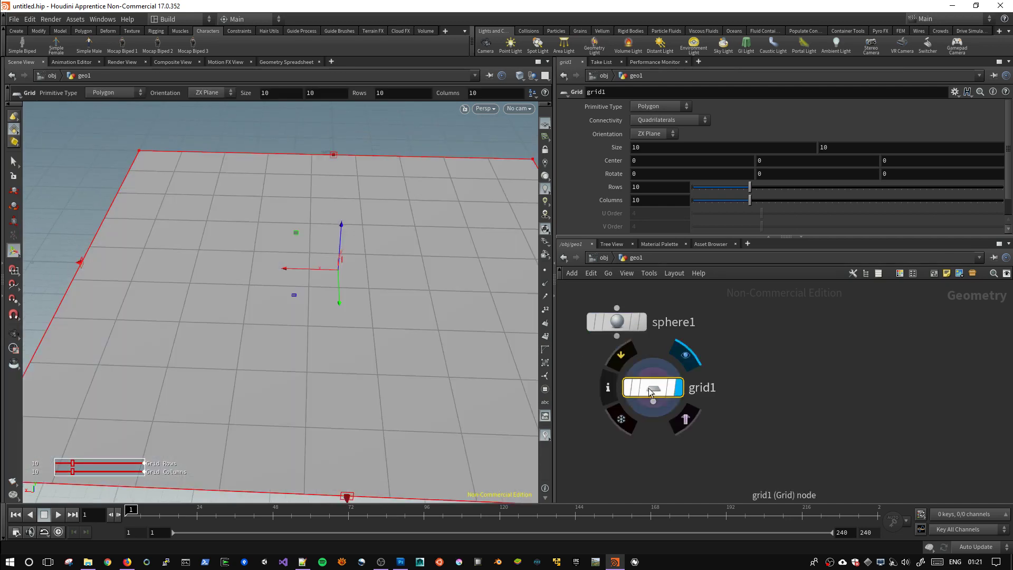
drag(660, 385, 628, 375)
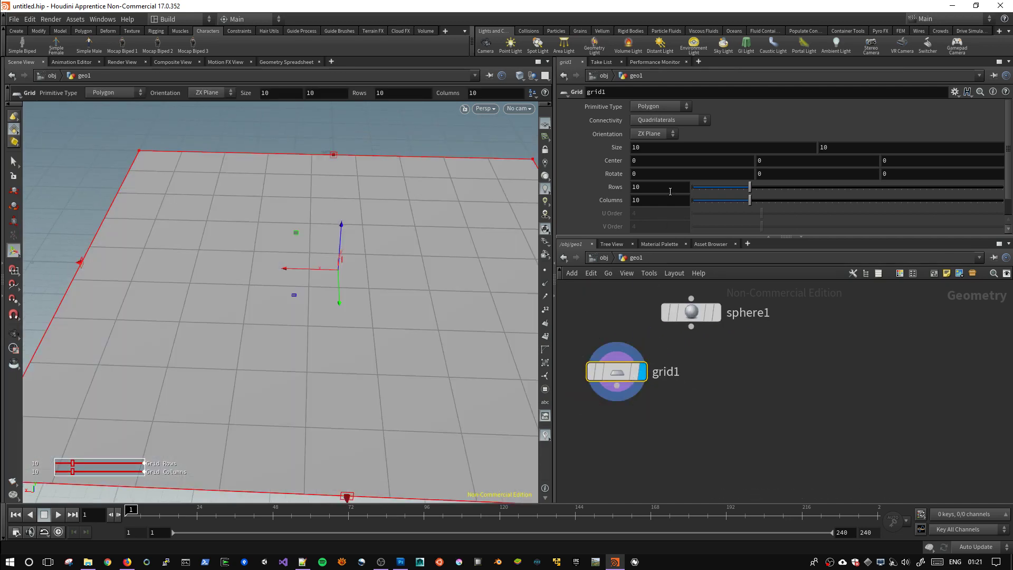
text(64)
key(Tab)
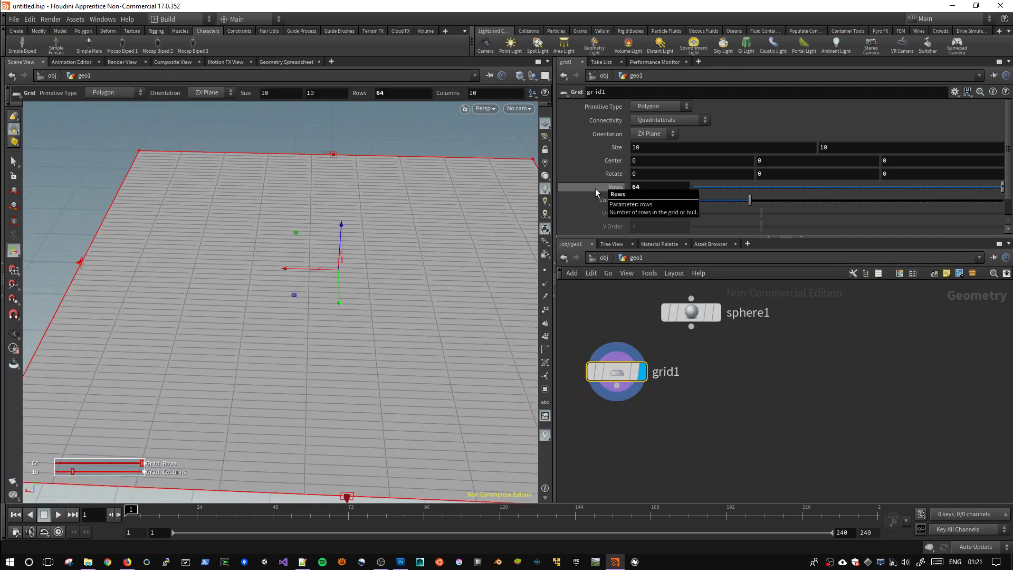
text(64)
key(Return)
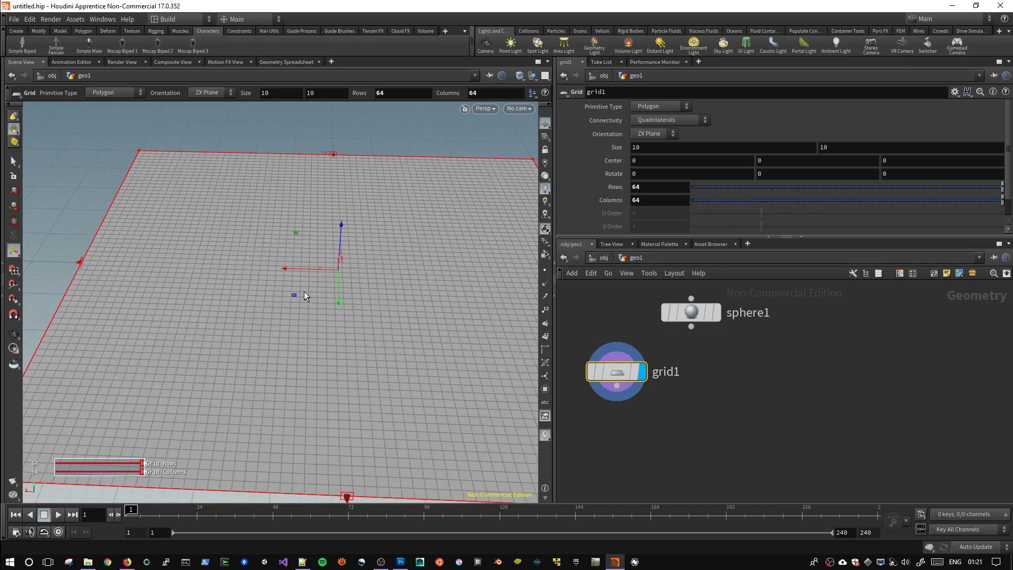
Line up the grid and sphere nodes side by side and display the sphere too.
scroll(305, 295, down, 5)
alt+drag(384, 310, 350, 251)
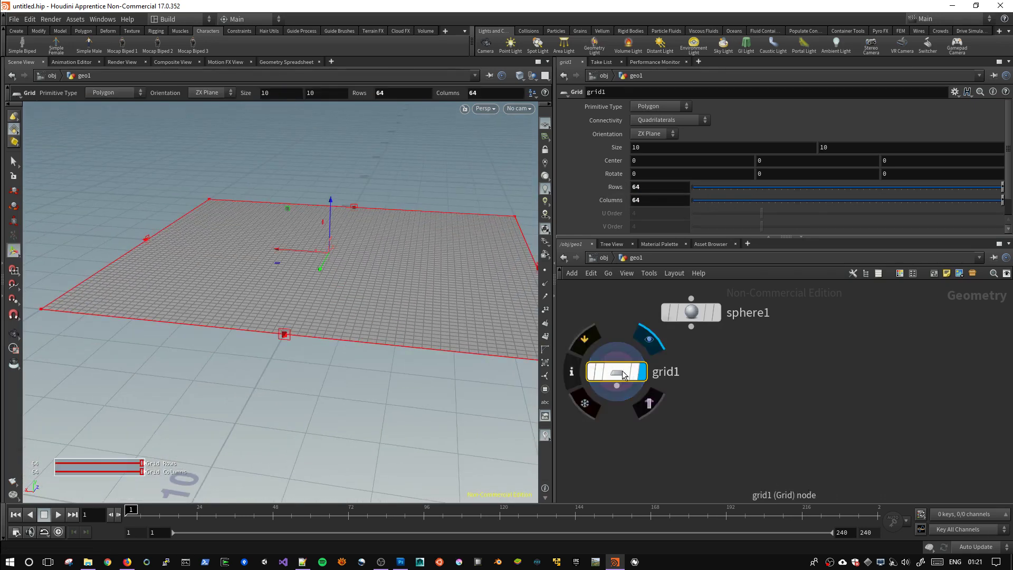
drag(623, 374, 616, 333)
drag(691, 311, 703, 330)
click(731, 330)
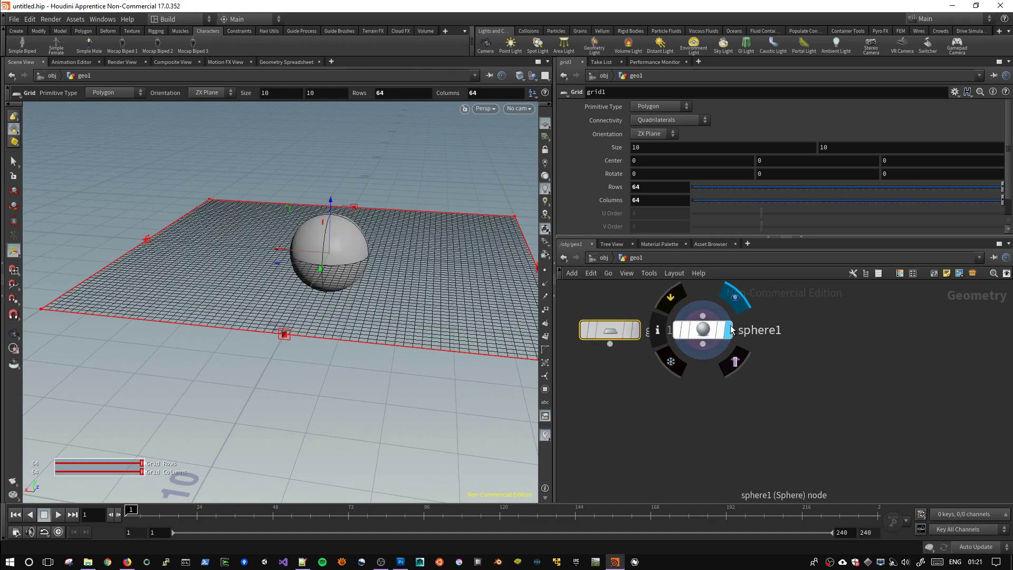
click(650, 400)
Add a ray1 node below grid1, wiring grid1 into input 1 and sphere1 into input 2.
key(Tab)
text(r)
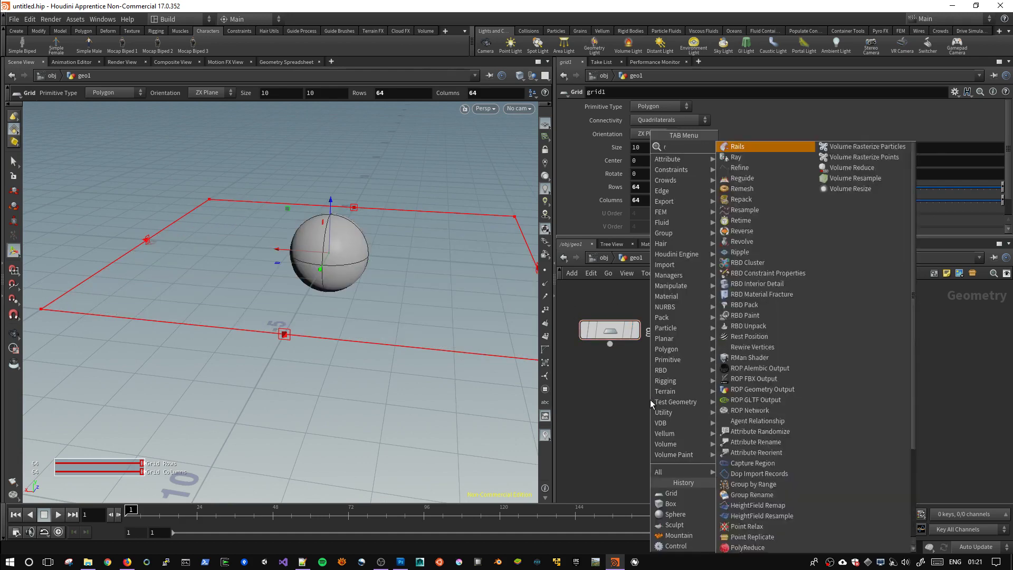
text(ay)
key(Return)
click(656, 394)
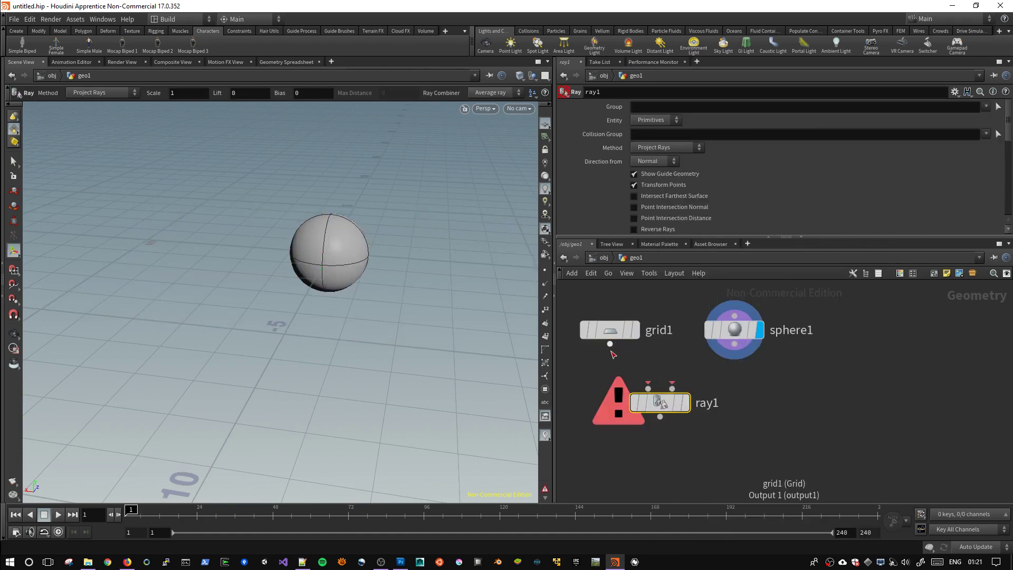
drag(612, 347, 647, 383)
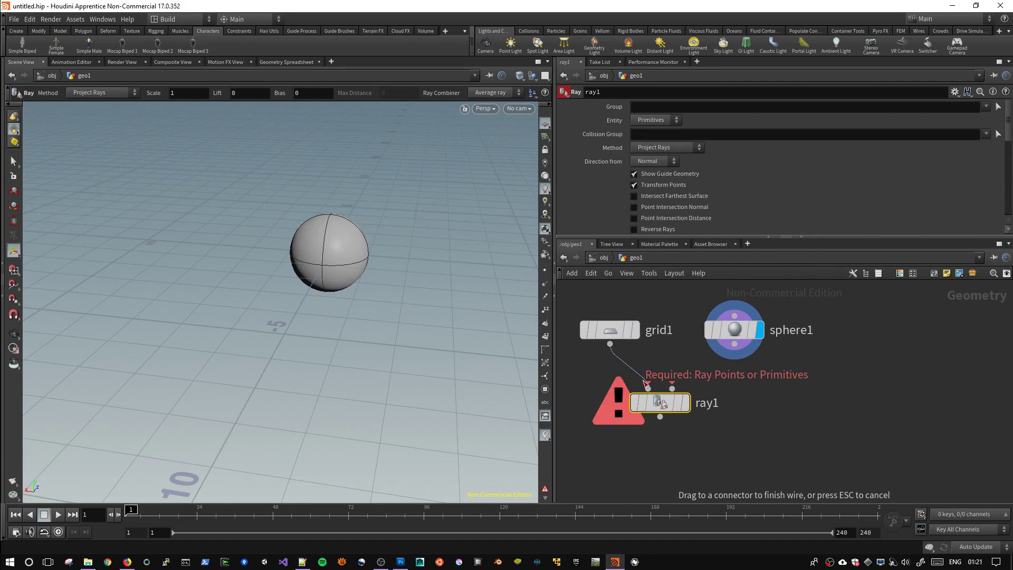
click(647, 385)
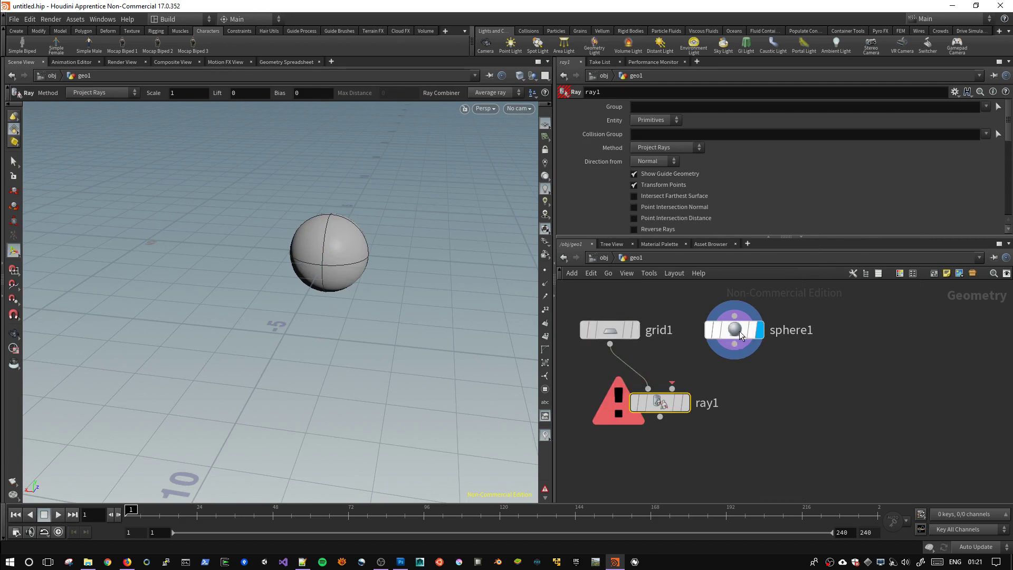
drag(737, 345, 673, 390)
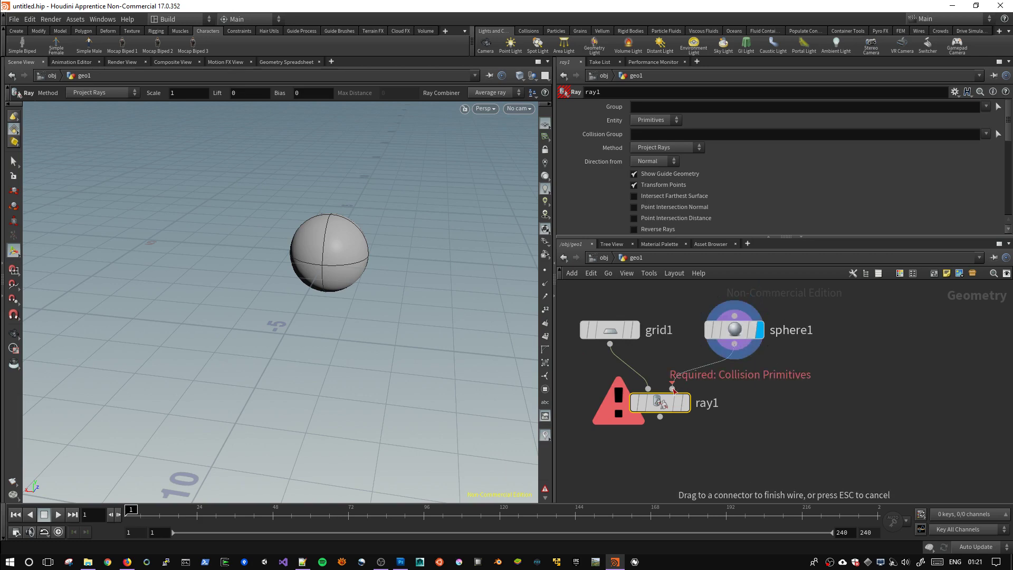
click(672, 389)
Display ray1, select sphere1 and try a first sphere move, then undo it.
click(685, 402)
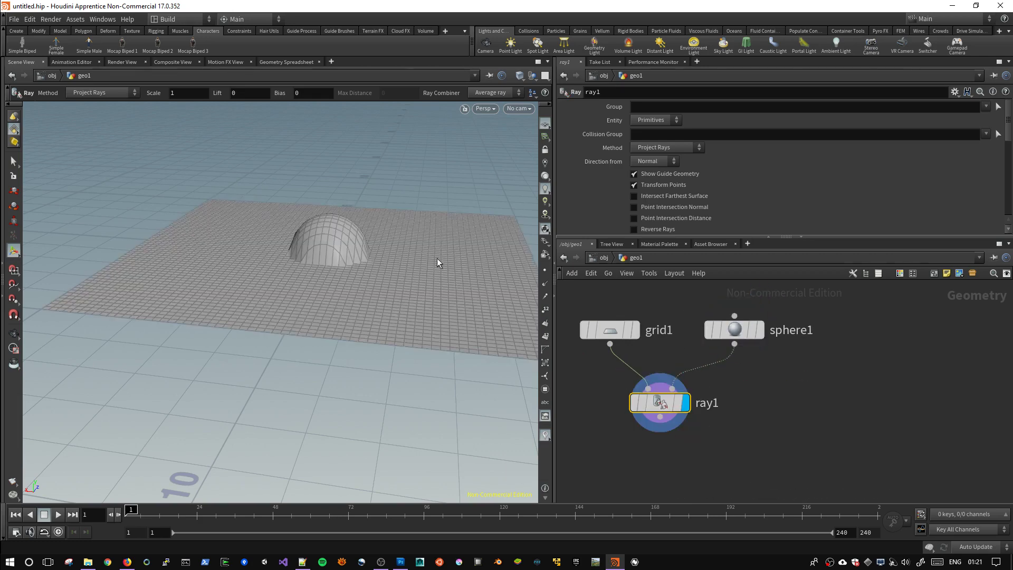
alt+drag(437, 258, 375, 293)
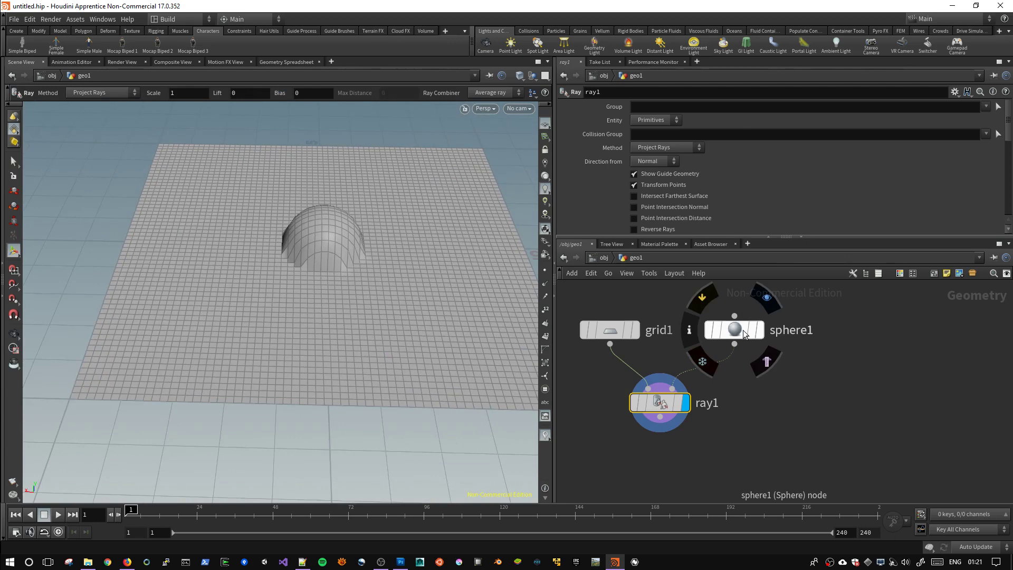
click(744, 334)
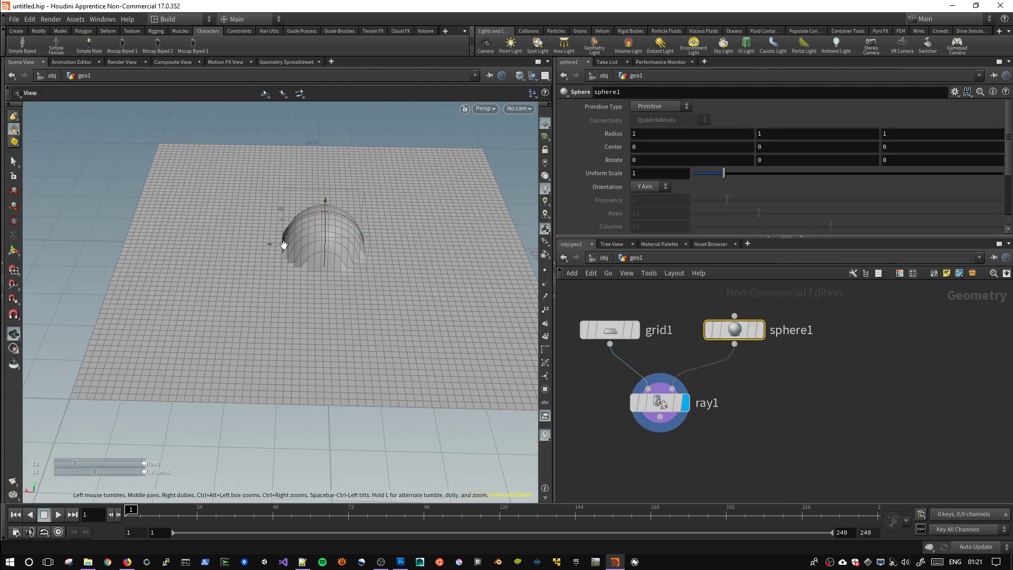
key(Return)
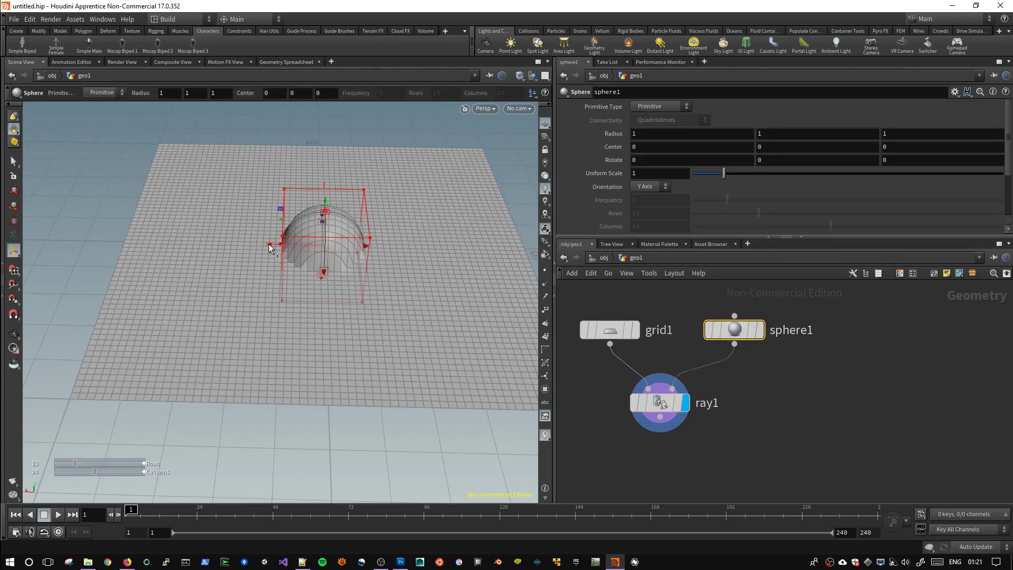
alt+drag(312, 244, 211, 254)
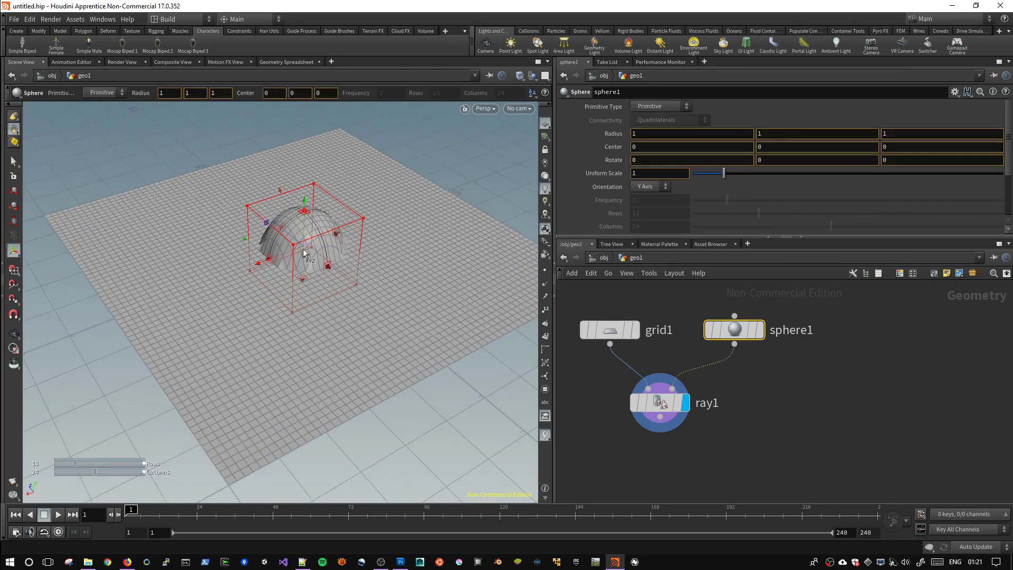
drag(310, 255, 189, 280)
key(ctrl+z)
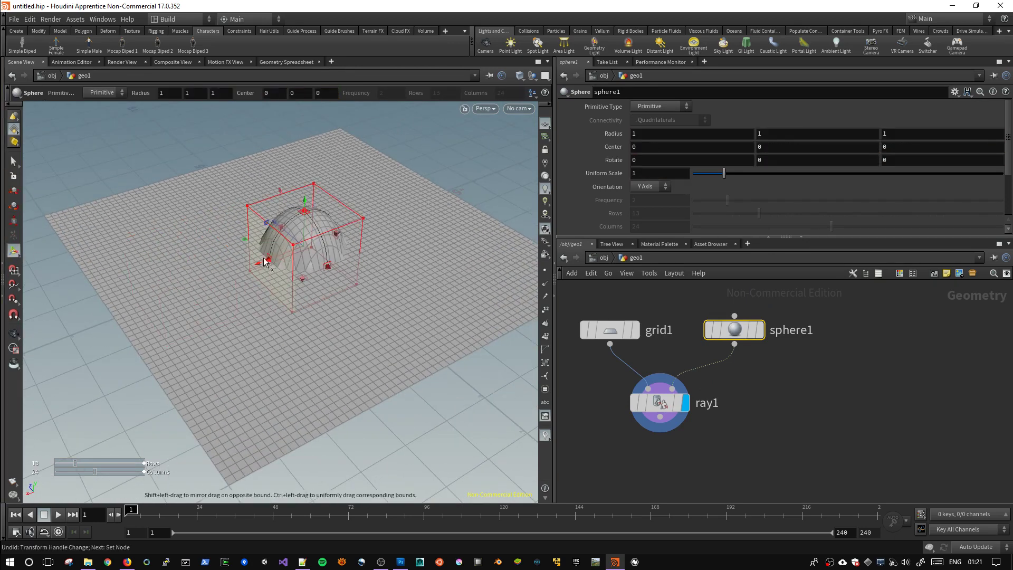
Slide the sphere along the ground toward the viewer, orbiting to check the projection.
alt+drag(296, 232, 2, 145)
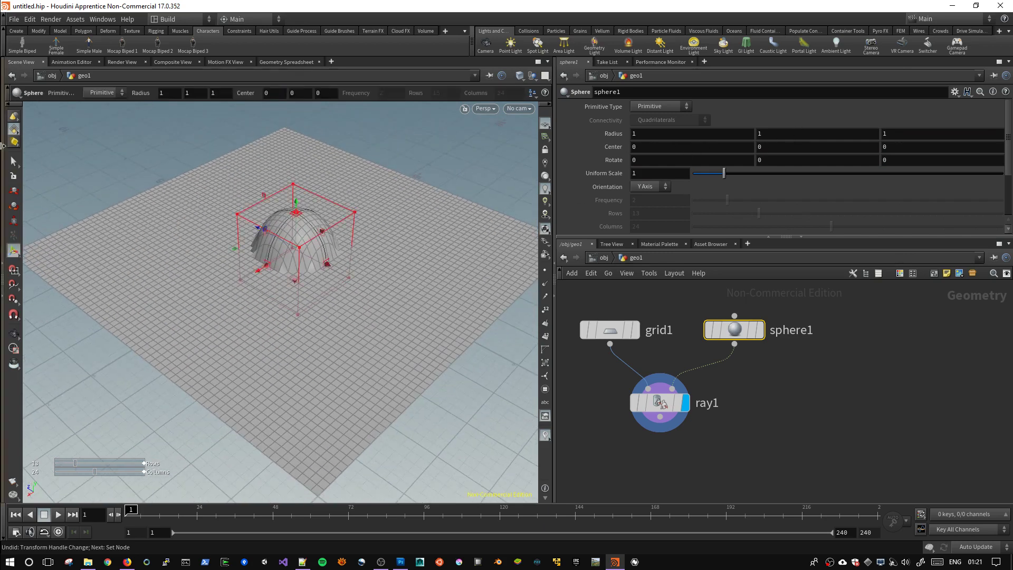
click(14, 162)
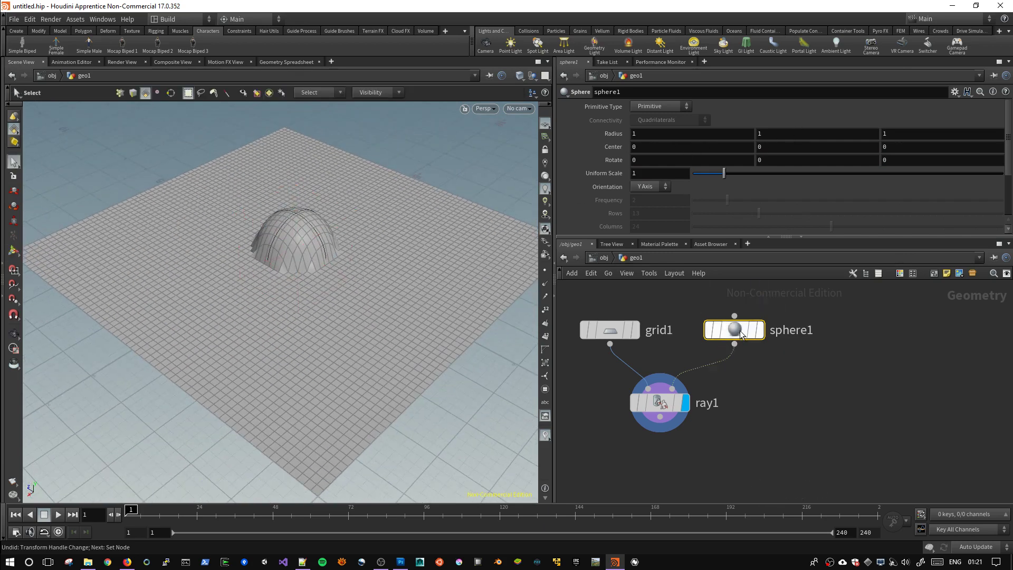
key(Return)
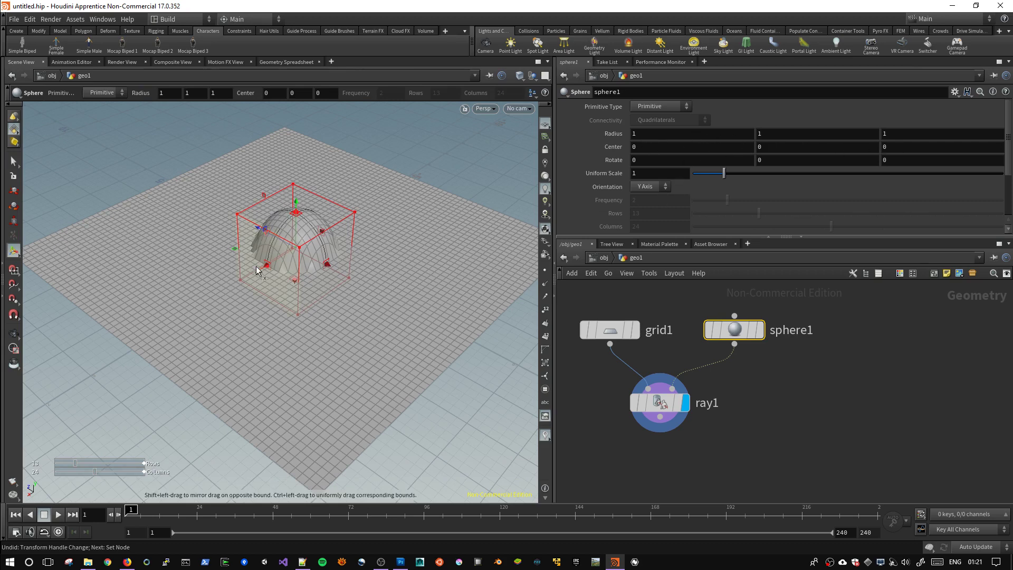
alt+drag(339, 287, 250, 251)
mouse_move(196, 273)
mouse_down()
mouse_move(207, 451)
mouse_move(257, 359)
mouse_up()
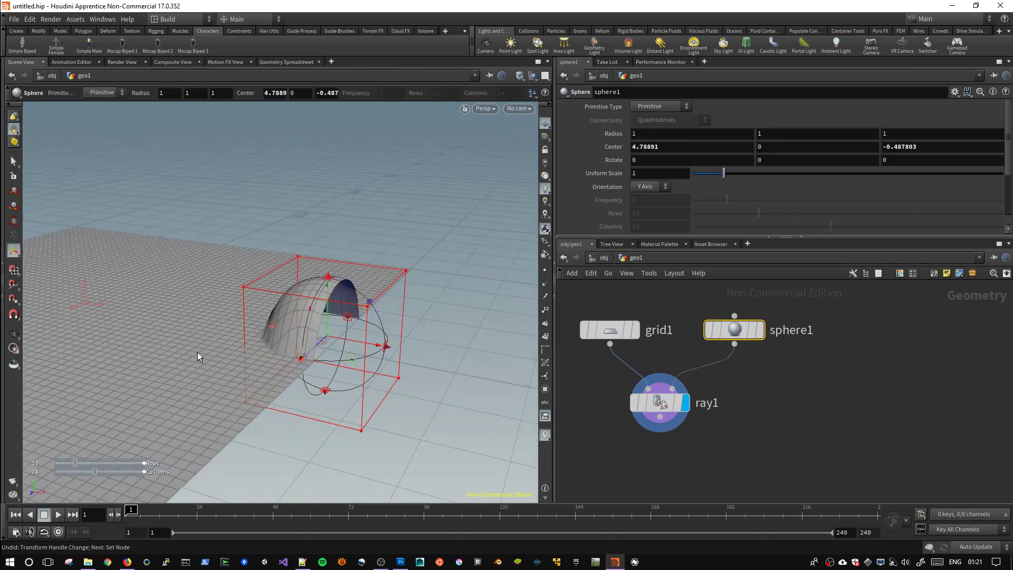
alt+drag(207, 347, 198, 324)
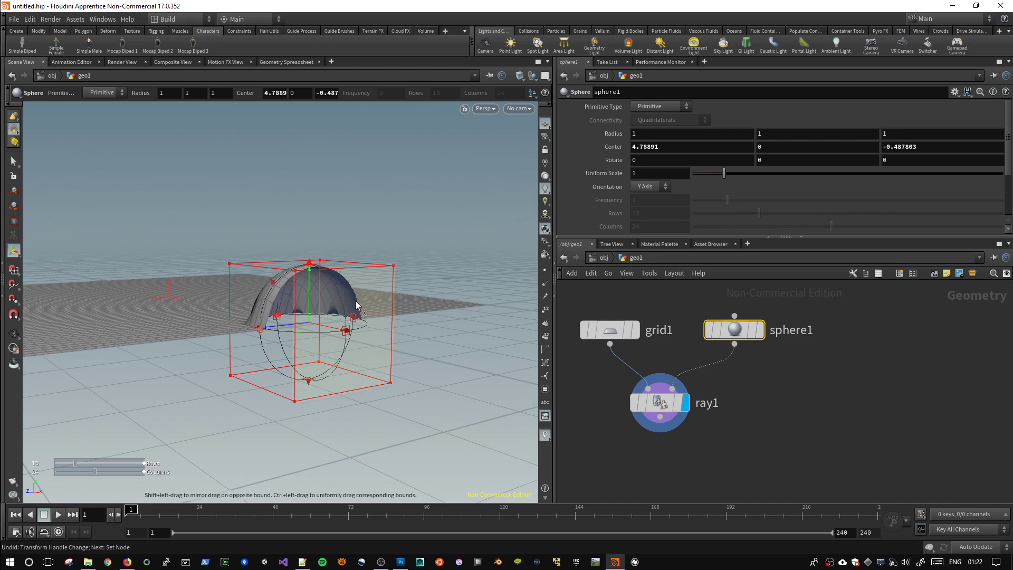
Move the sphere further across the grid, watching the ray projection change.
alt+drag(373, 296, 253, 289)
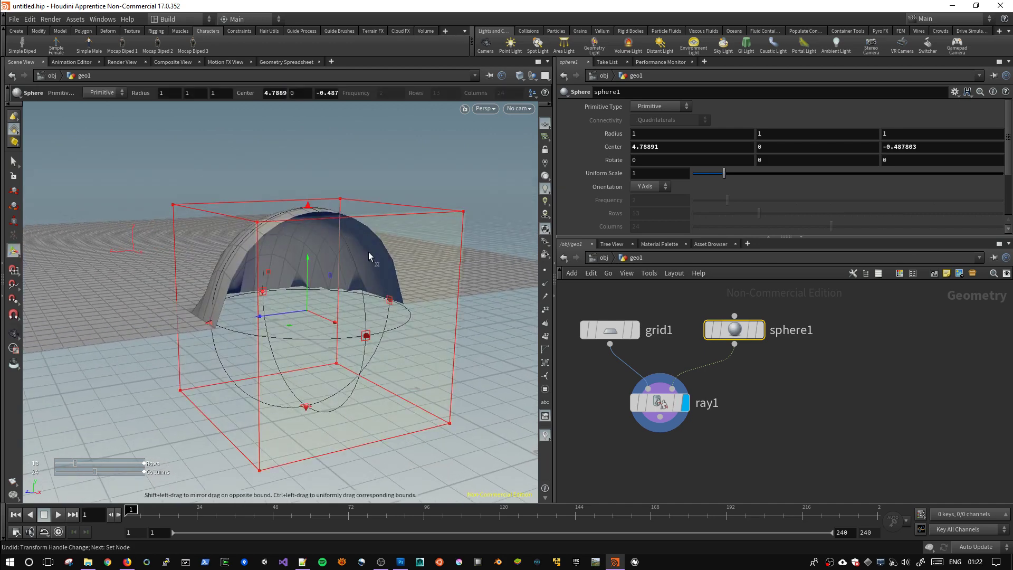
alt+drag(368, 252, 301, 310)
mouse_move(255, 276)
mouse_down()
mouse_move(226, 261)
mouse_move(240, 183)
mouse_up()
mouse_move(190, 157)
mouse_down()
mouse_move(276, 264)
mouse_move(362, 280)
mouse_move(359, 147)
mouse_up()
key(Escape)
key(Return)
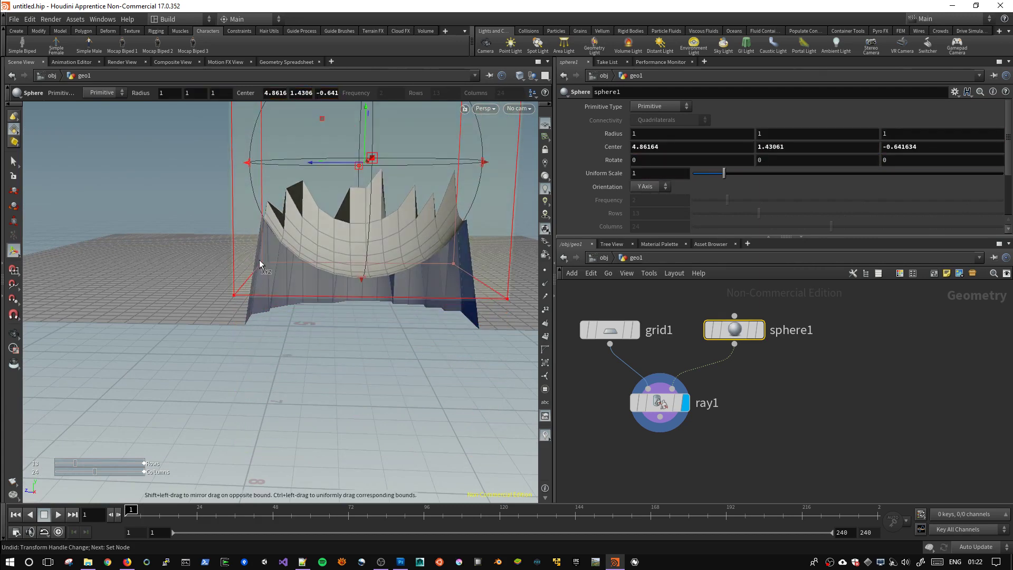
Orbit around the projected grid to view it from the side and other angles.
key(Escape)
mouse_move(356, 278)
mouse_down()
mouse_move(373, 341)
mouse_move(464, 323)
mouse_move(316, 335)
mouse_move(280, 303)
mouse_move(301, 355)
mouse_up()
key(Return)
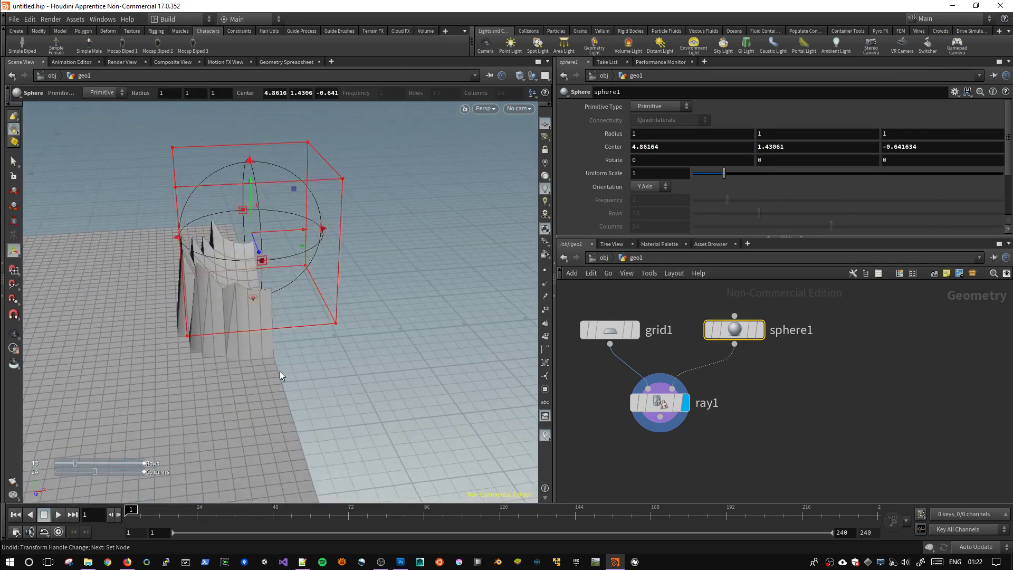
key(Escape)
mouse_move(279, 372)
right_down()
mouse_move(268, 380)
mouse_move(495, 264)
right_up()
key(Return)
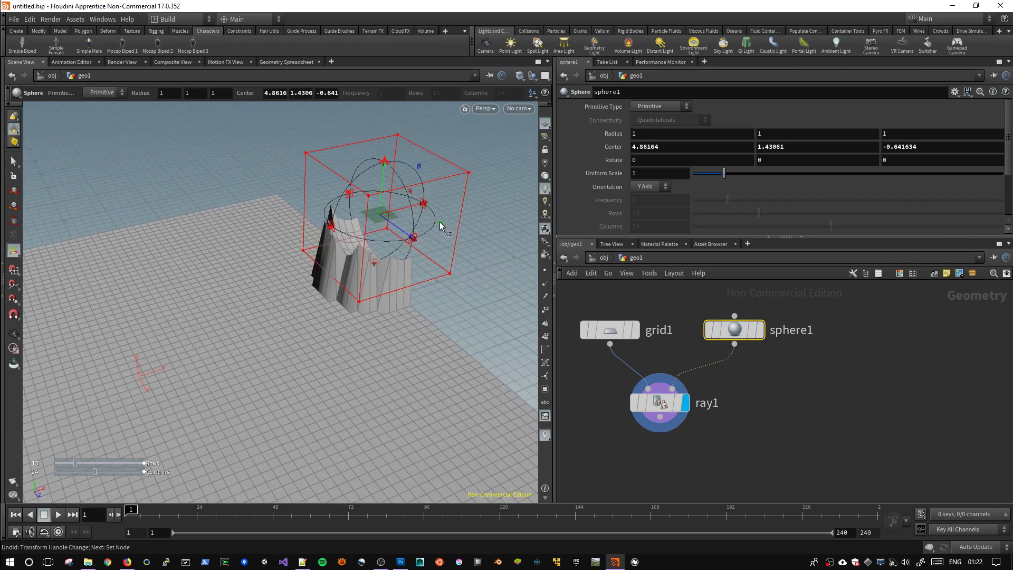
Slide the sphere near the grid centre, at 0.30511, 1.43061, 0.622046.
mouse_move(439, 221)
mouse_down()
mouse_move(234, 313)
mouse_move(350, 323)
mouse_up()
key(Escape)
right_drag(350, 323, 511, 324)
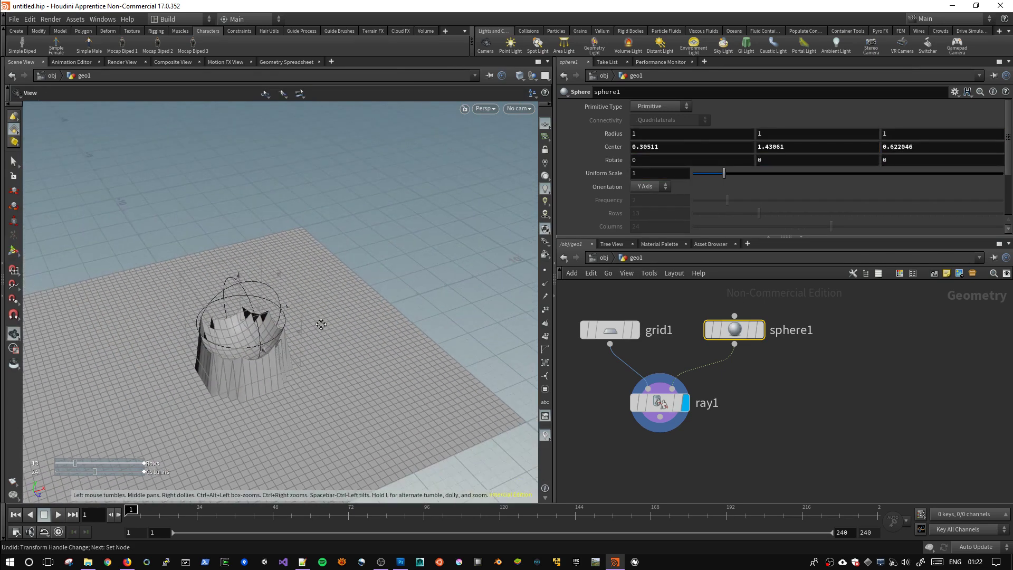
mouse_move(511, 323)
mouse_down()
mouse_move(364, 224)
mouse_move(468, 244)
mouse_up()
key(Return)
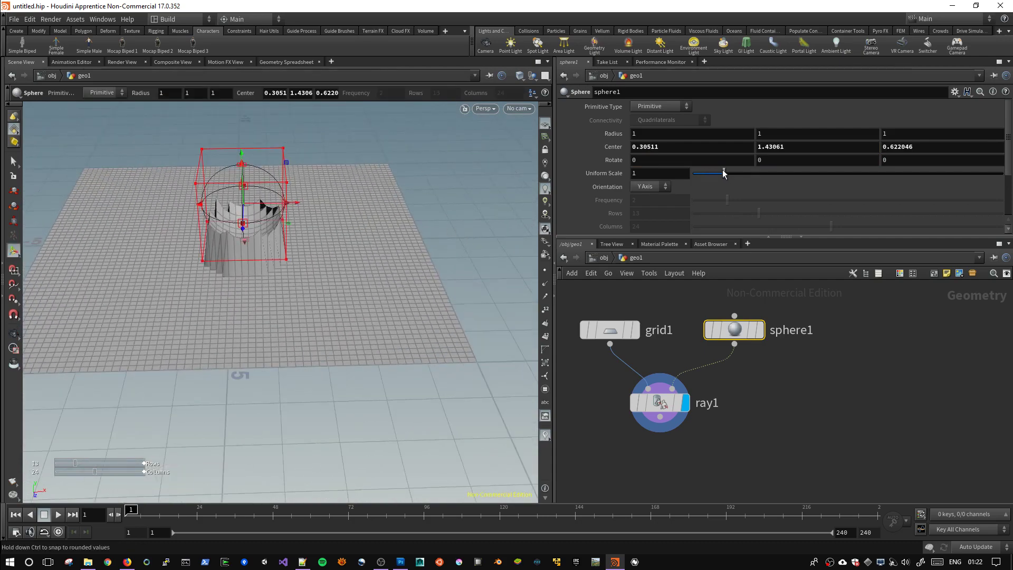
Scale sphere1 uniformly to 3.54 and lower it to Y -1.47495 beneath the grid.
mouse_move(724, 173)
mouse_down()
mouse_move(847, 173)
mouse_move(803, 173)
mouse_up()
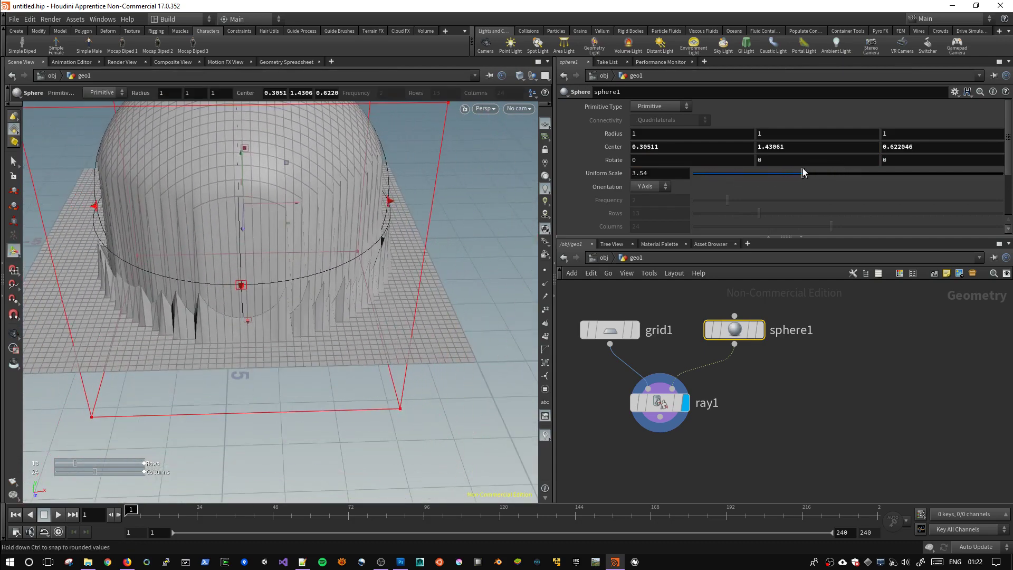
scroll(415, 294, down, 5)
scroll(392, 267, down, 2)
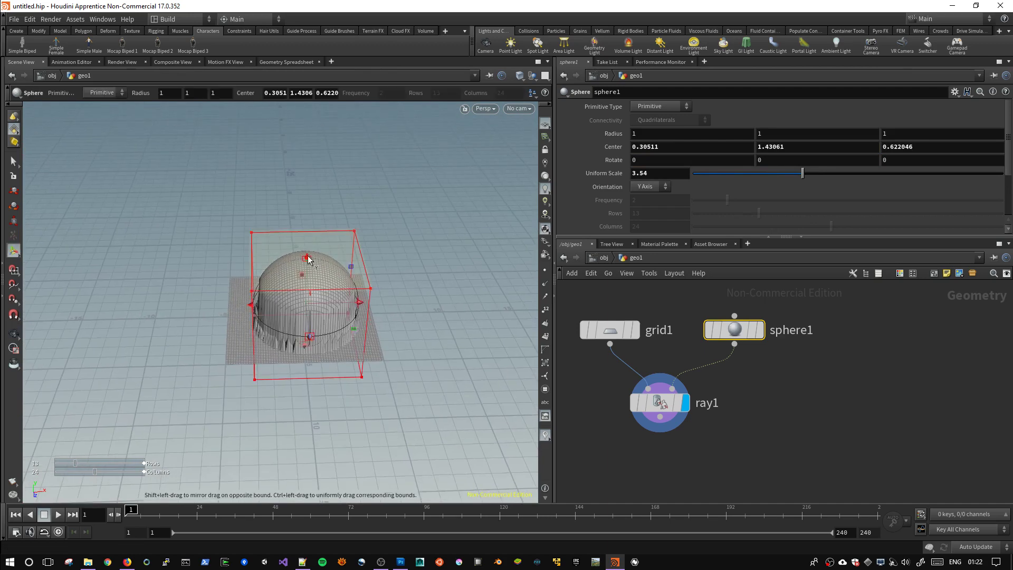
mouse_move(309, 258)
mouse_down()
mouse_move(314, 243)
mouse_move(299, 313)
mouse_up()
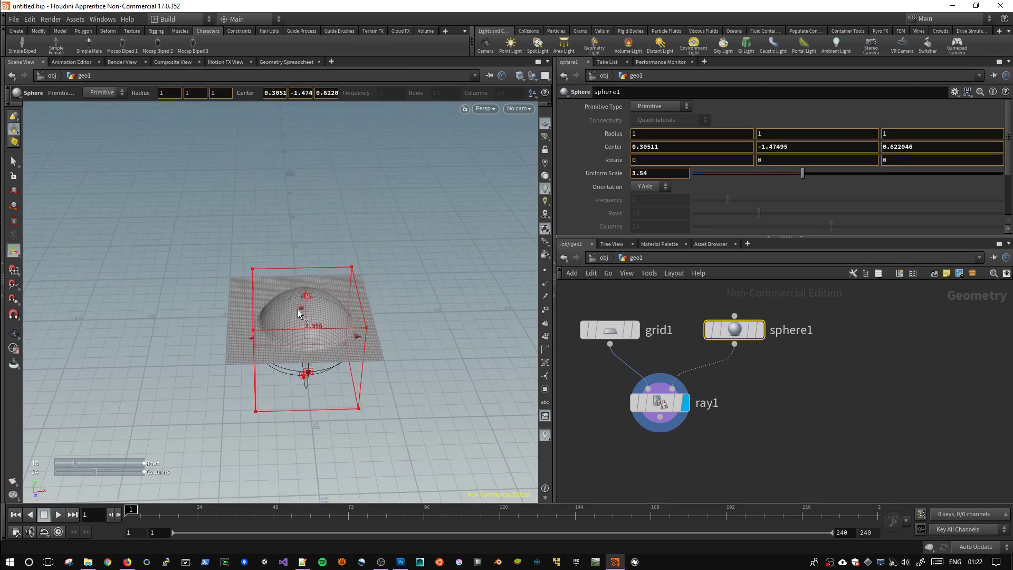
key(Escape)
mouse_move(436, 294)
mouse_down()
mouse_move(296, 329)
mouse_move(243, 305)
mouse_move(452, 332)
mouse_move(362, 289)
mouse_move(385, 235)
mouse_move(363, 216)
mouse_up()
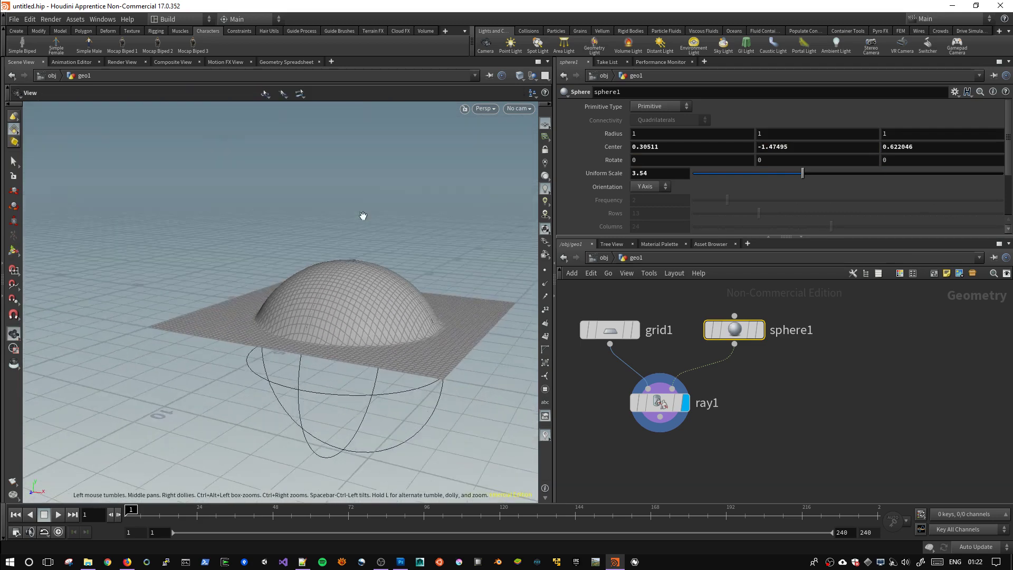
key(Return)
Delete grid1, cut the sphere1-to-ray1 wire and display sphere1 alone.
click(610, 330)
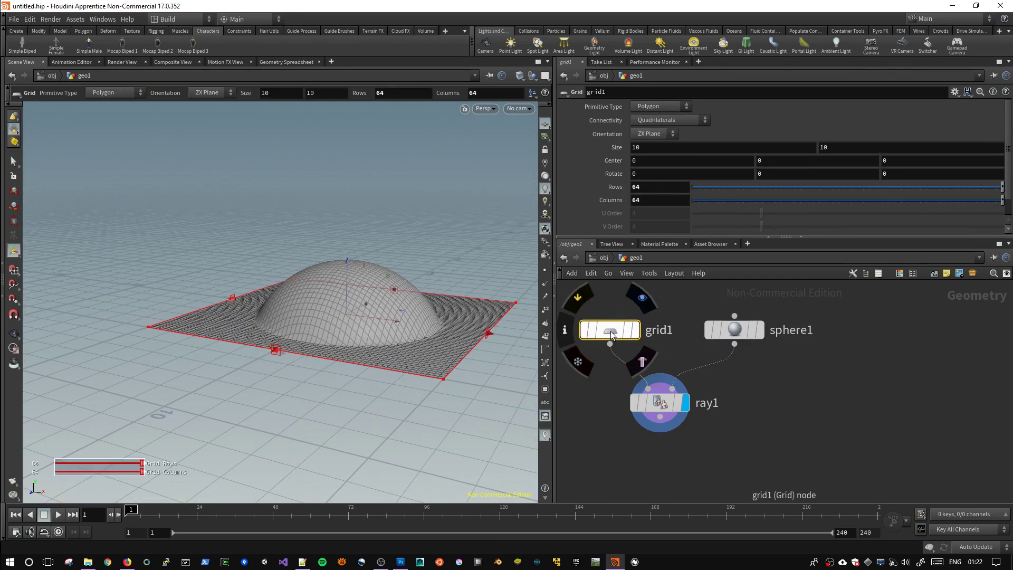
key(Delete)
drag(734, 330, 601, 316)
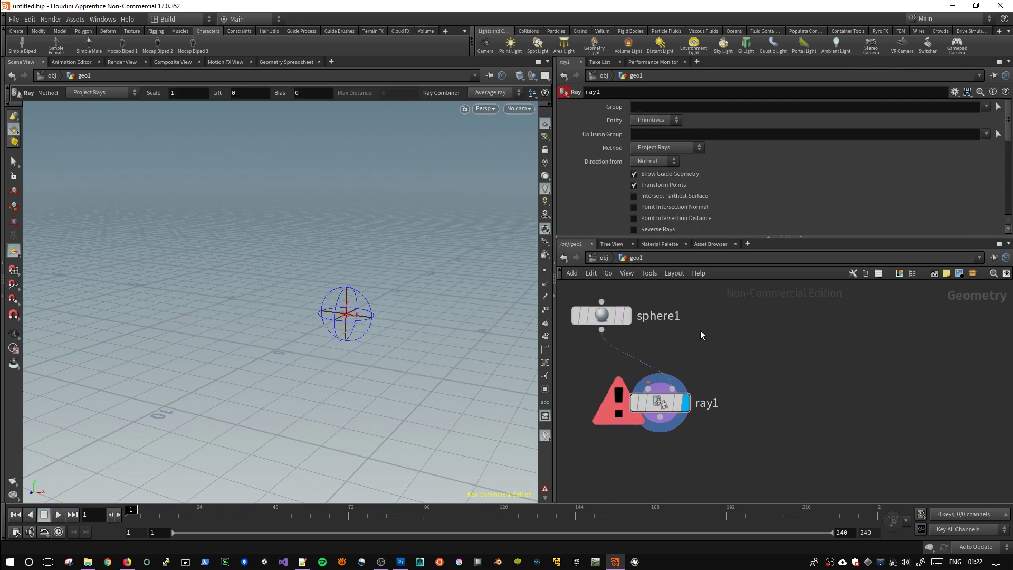
drag(657, 352, 617, 366)
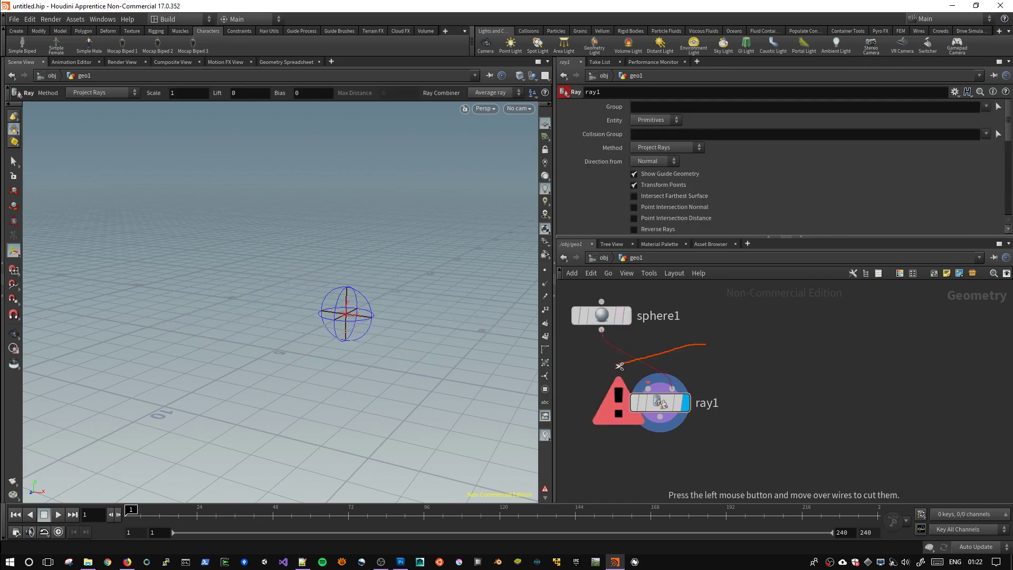
click(621, 319)
Make sphere1 a Polygon Mesh with 43 rows and 45 columns.
click(660, 106)
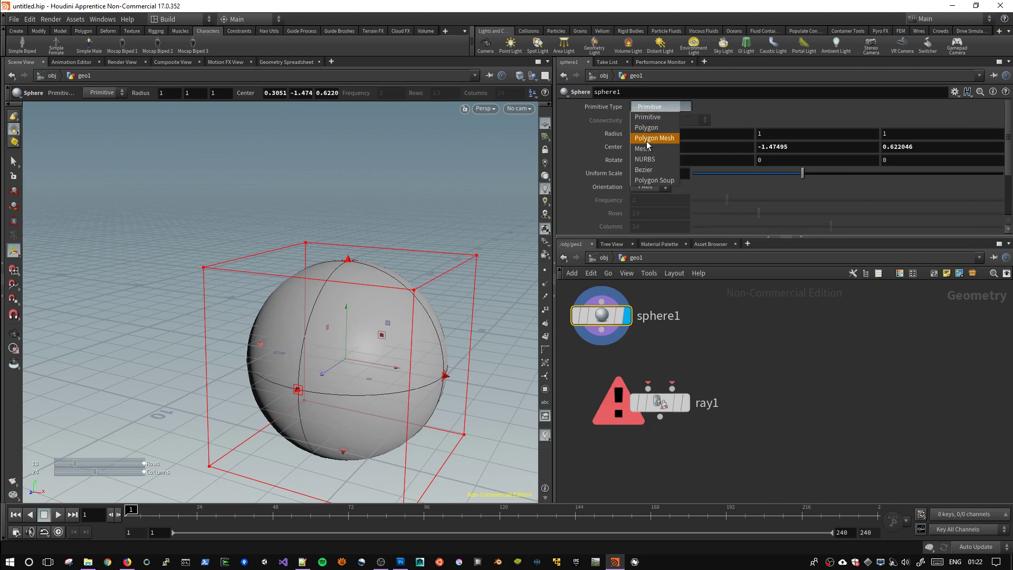
click(654, 133)
alt+drag(407, 238, 339, 192)
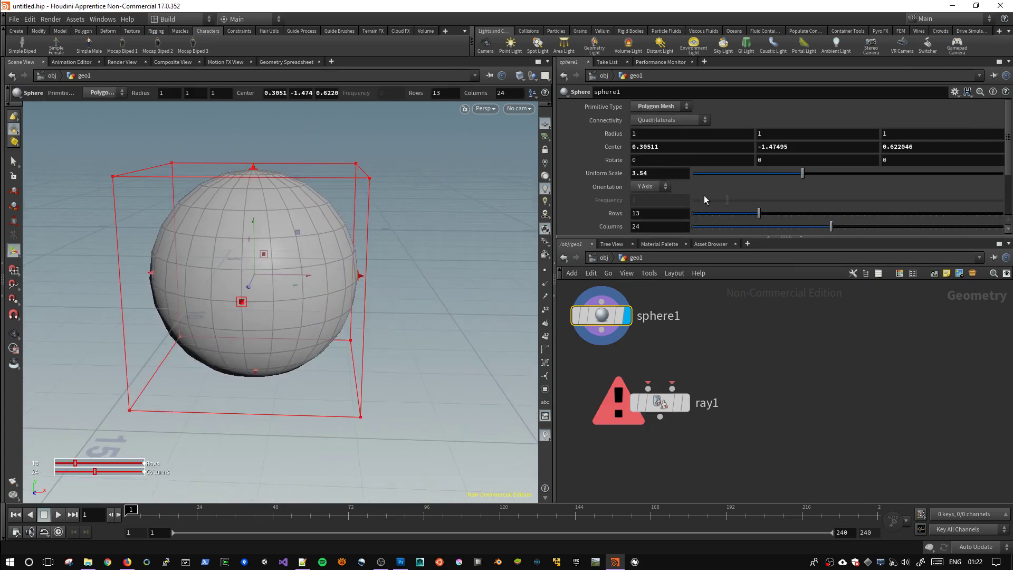
drag(759, 213, 956, 213)
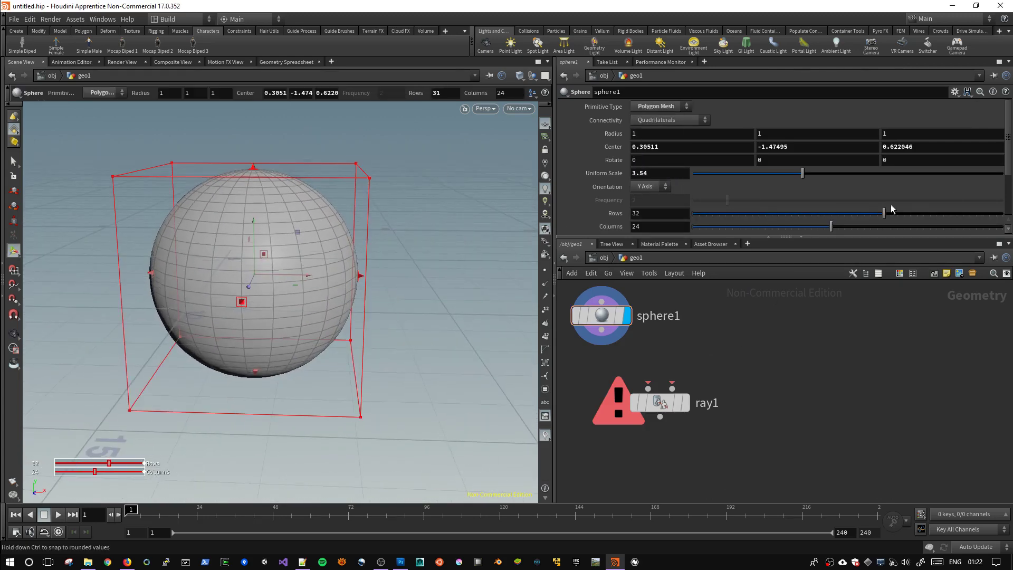
drag(831, 227, 970, 226)
key(Tab)
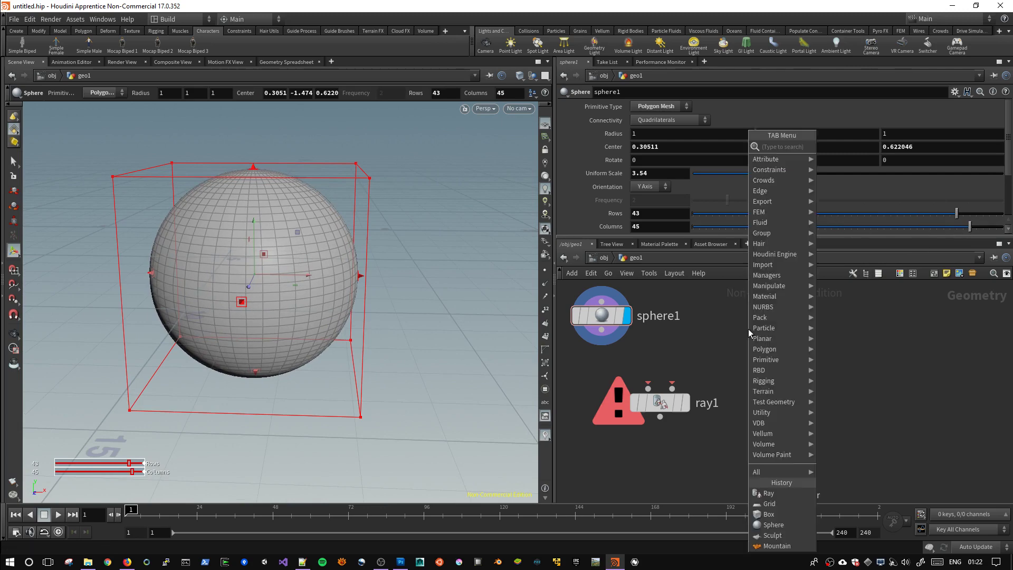
Add a box1 node and wire it into ray1's second input.
text(box)
key(Return)
click(748, 328)
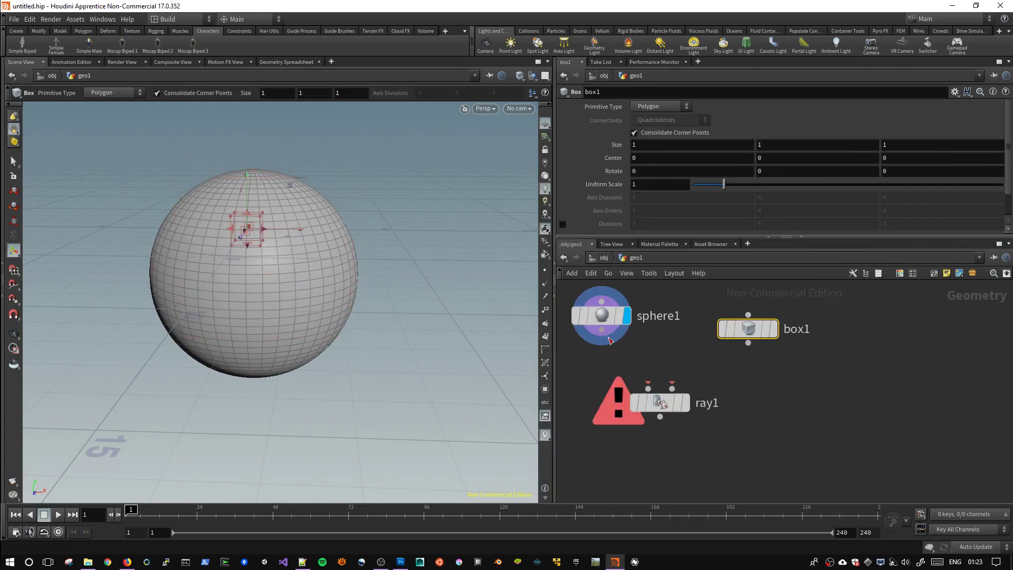
click(671, 389)
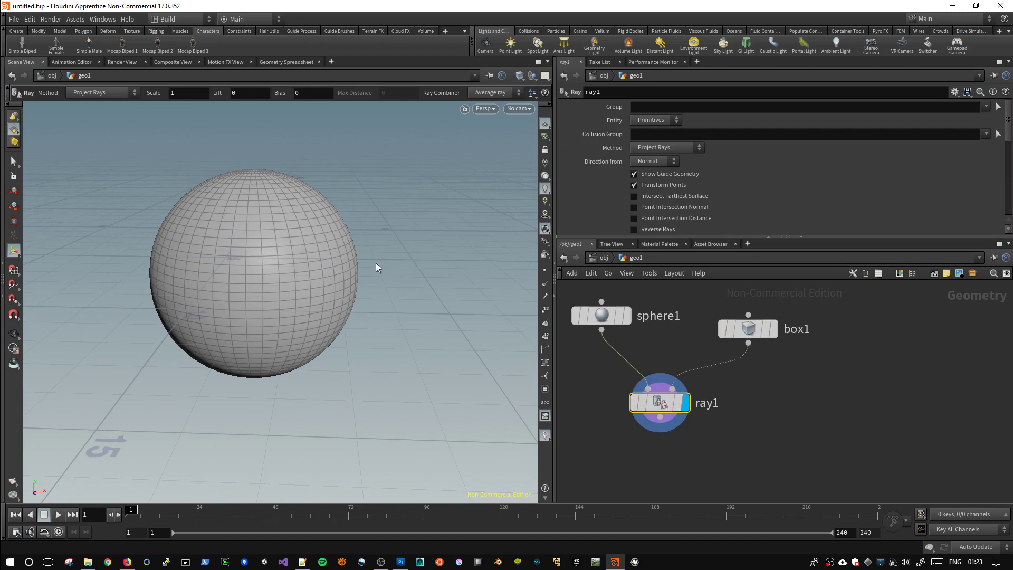
click(737, 330)
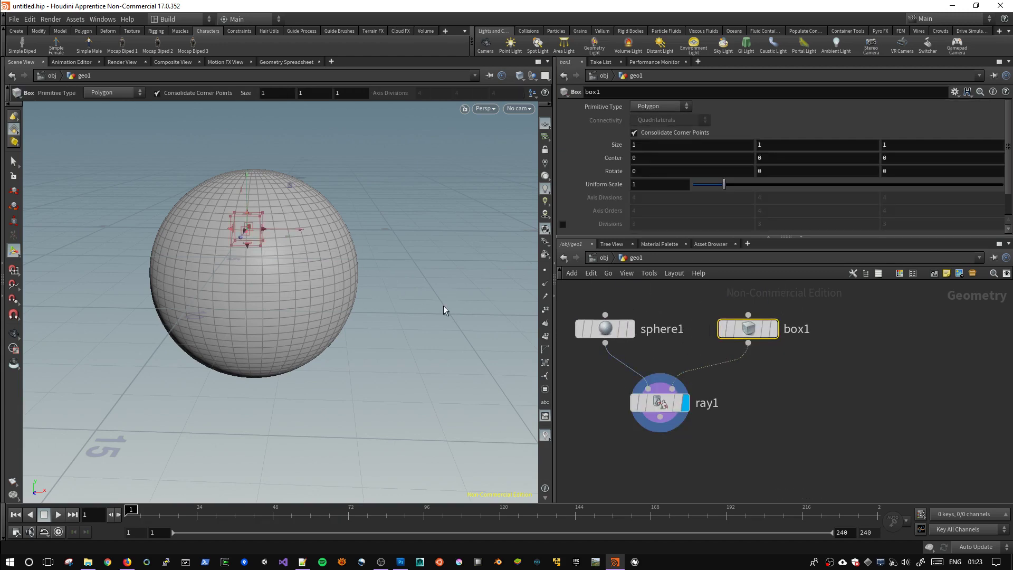
key(Escape)
key(w)
drag(399, 307, 383, 284)
key(Return)
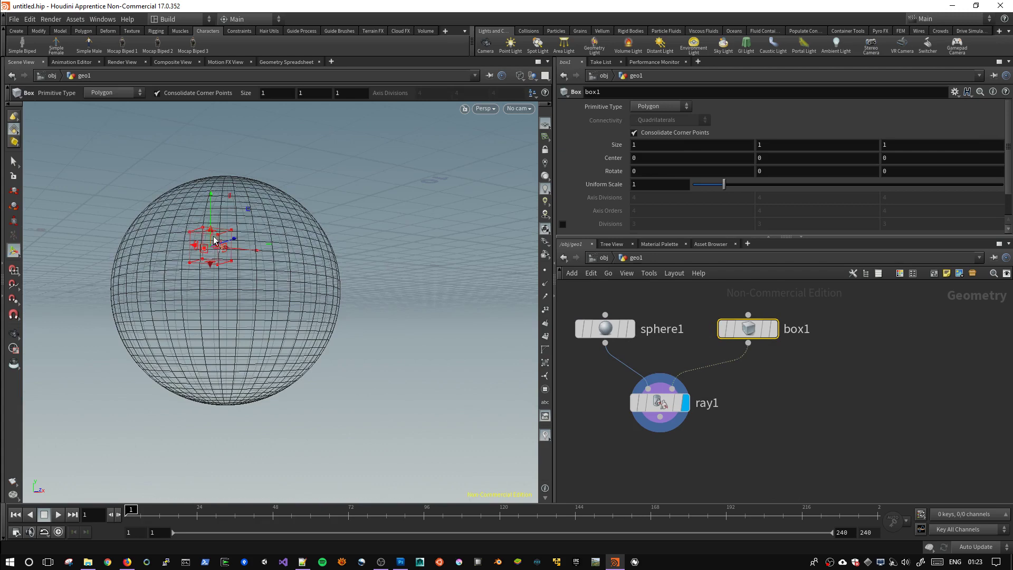
Reset sphere1's Center to 0, 0, 0 and its Uniform Scale to 1.
click(605, 328)
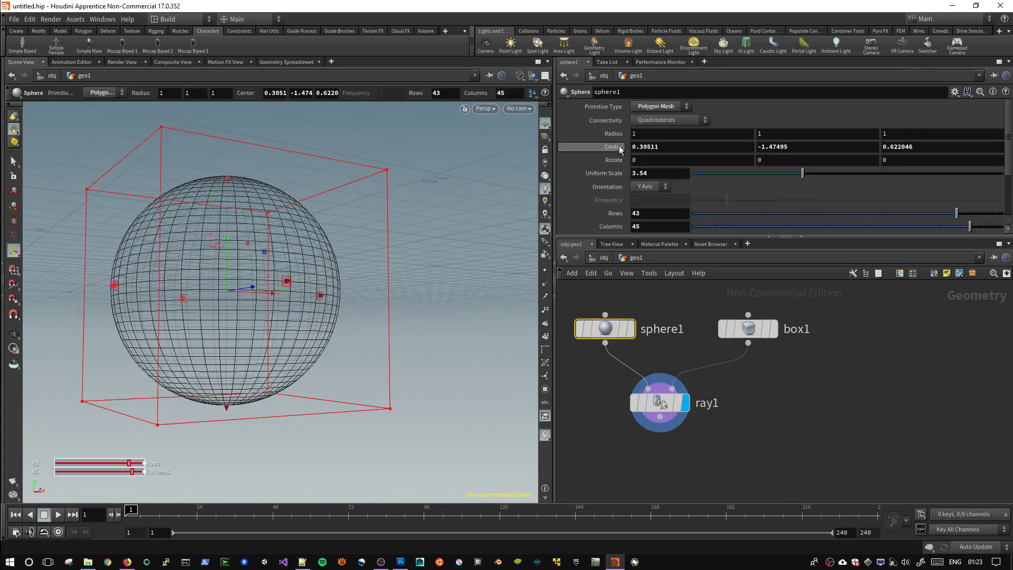
ctrl+middle_click(617, 147)
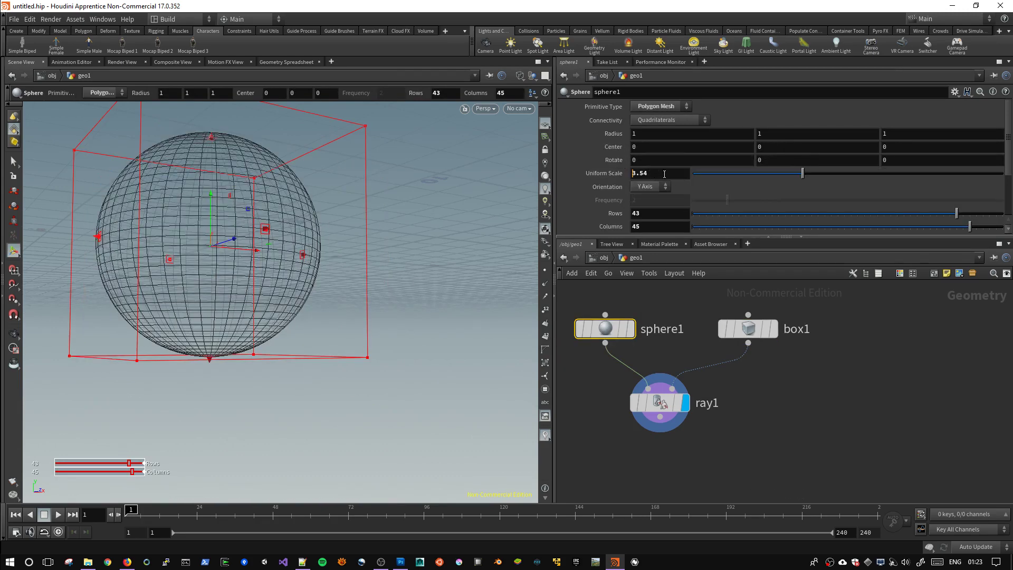
ctrl+middle_click(664, 173)
key(Escape)
mouse_move(264, 274)
mouse_down()
mouse_move(389, 269)
mouse_move(390, 355)
mouse_move(339, 289)
mouse_move(330, 315)
mouse_up()
click(747, 329)
key(Return)
drag(419, 332, 382, 341)
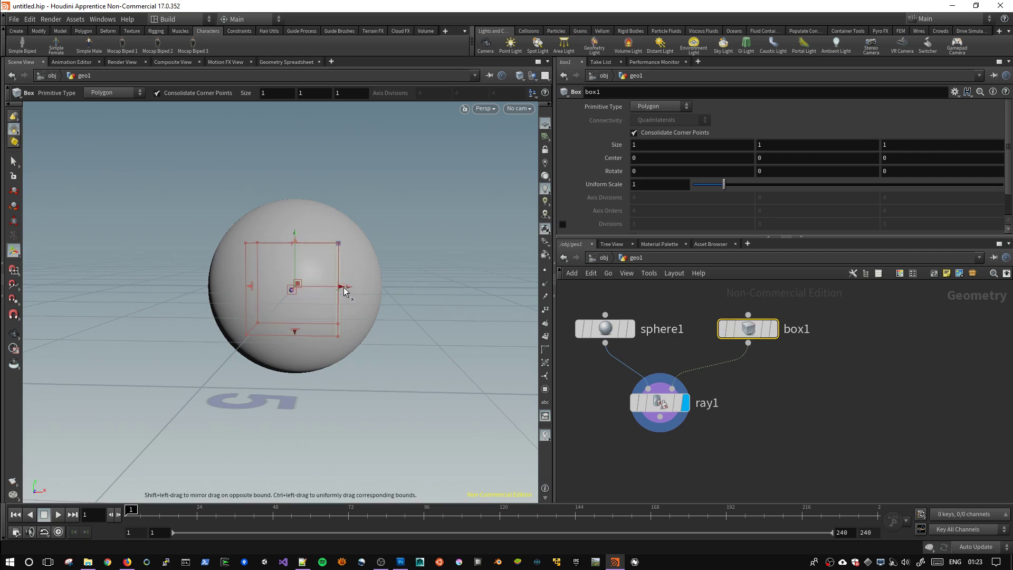
Undo the box move and set box1's Uniform Scale to 2.3.
mouse_move(344, 289)
mouse_down()
mouse_move(436, 320)
mouse_move(454, 306)
mouse_up()
key(ctrl+z)
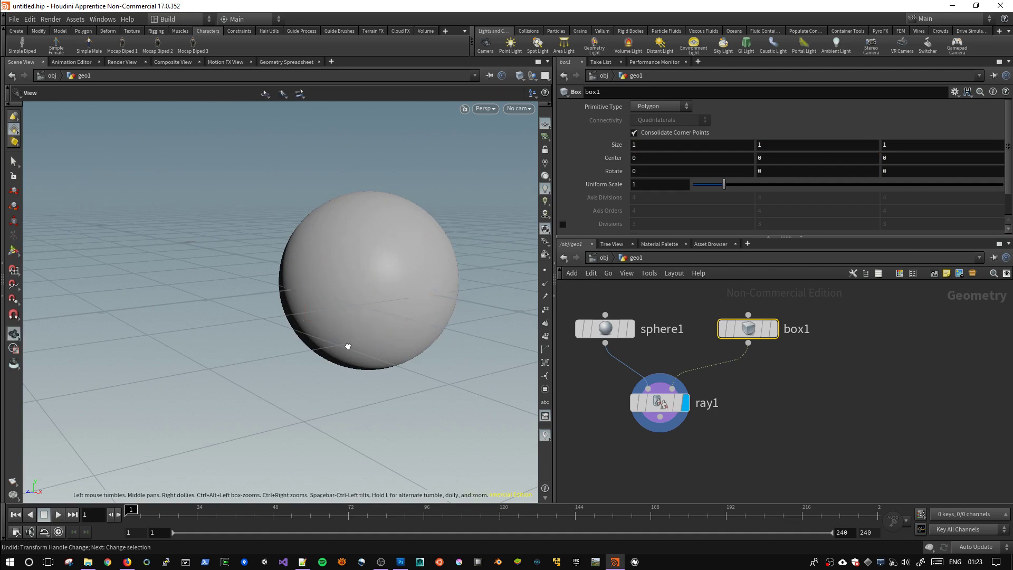
drag(347, 347, 380, 338)
key(Return)
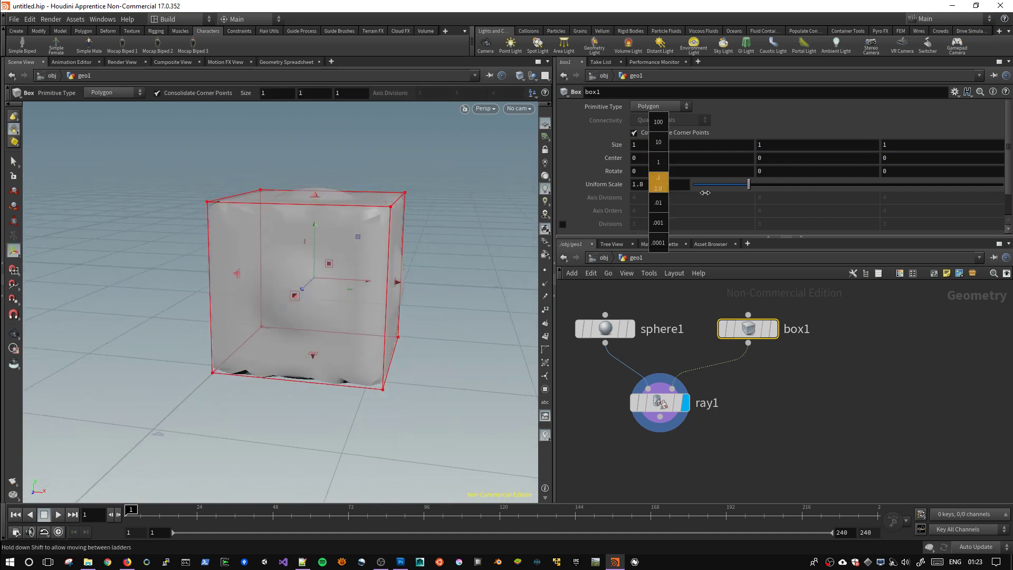
middle_drag(659, 182, 685, 182)
key(w)
Inspect the rounded-cube result in wireframe, then bring up the Notepad++ notes.
drag(448, 262, 451, 274)
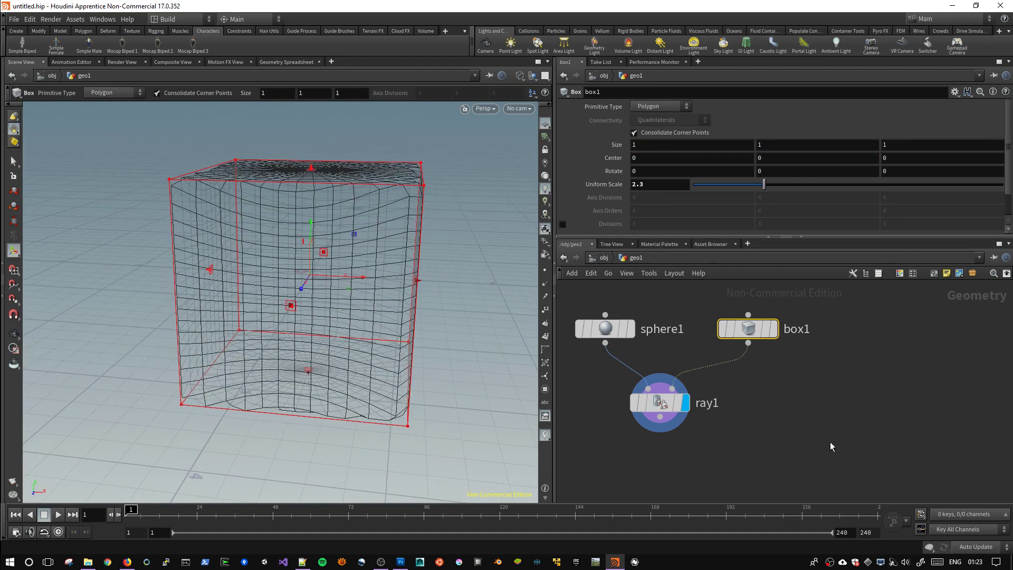
key(Escape)
mouse_move(364, 225)
mouse_down()
mouse_move(387, 235)
mouse_move(307, 264)
mouse_move(374, 227)
mouse_move(452, 153)
mouse_move(355, 219)
mouse_move(360, 308)
mouse_move(219, 244)
mouse_up()
key(Return)
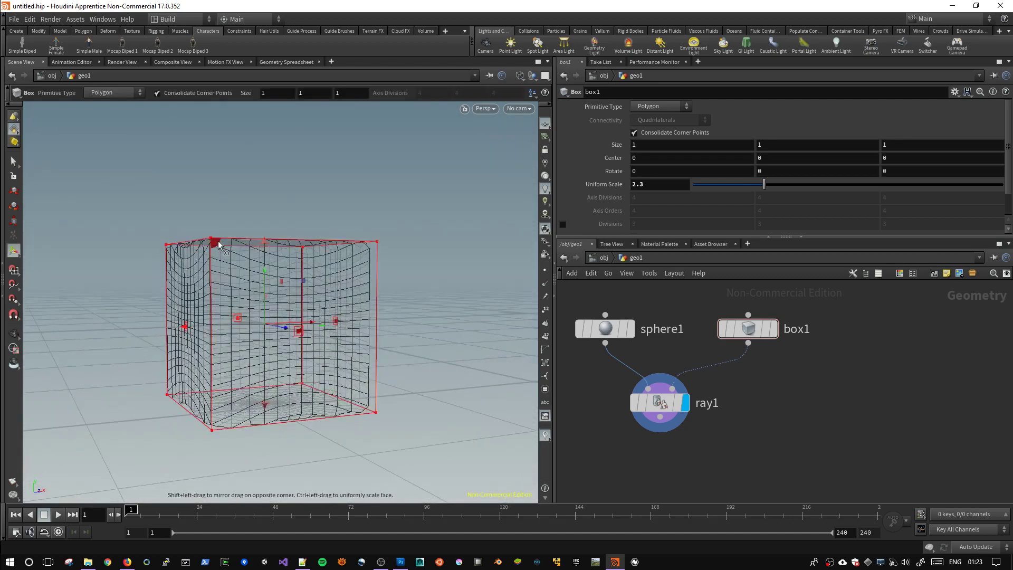
drag(392, 331, 314, 244)
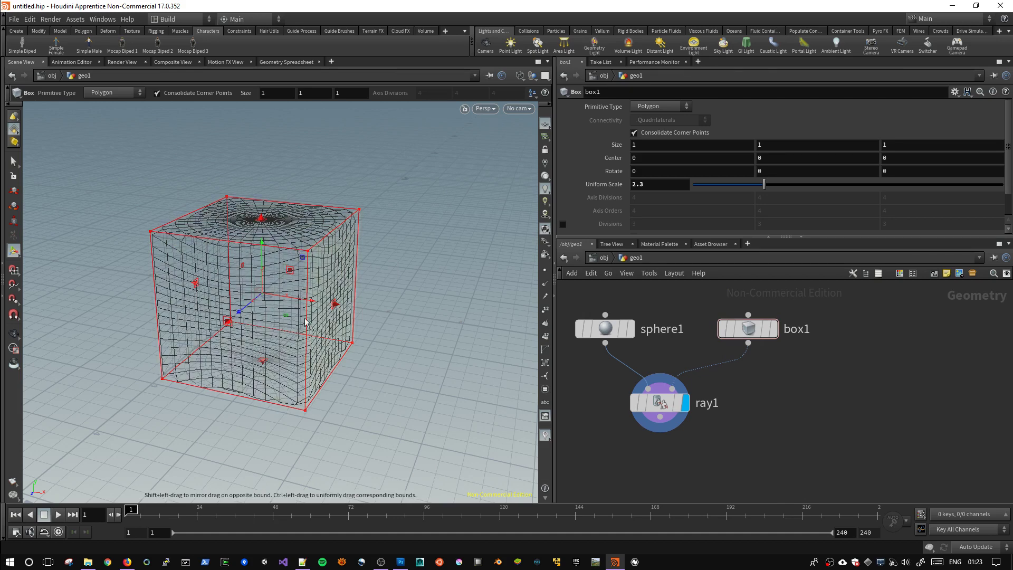
key(alt+Tab)
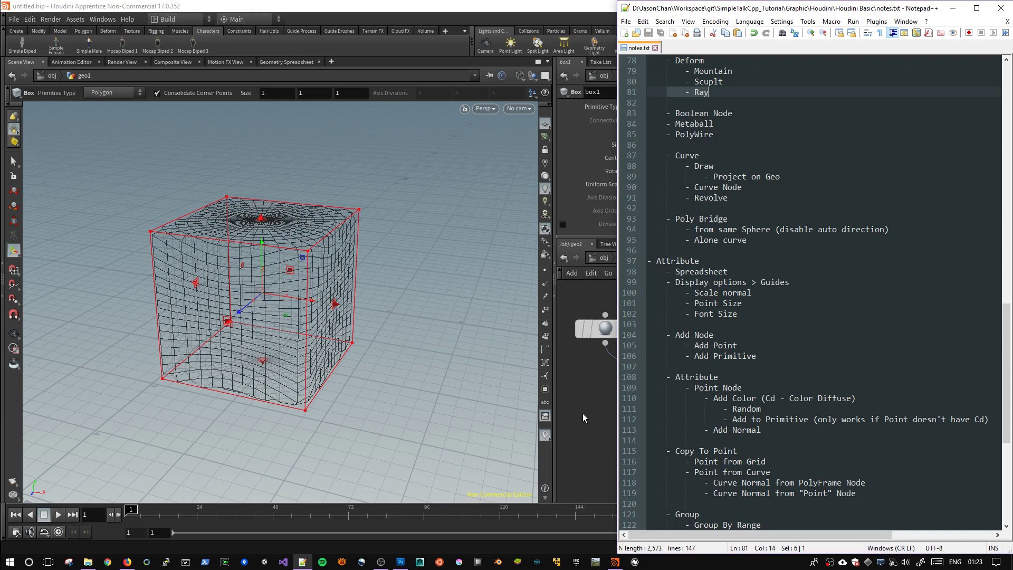
Delete all the old nodes from the geo1 network.
key(alt+Tab)
drag(576, 443, 793, 317)
key(Delete)
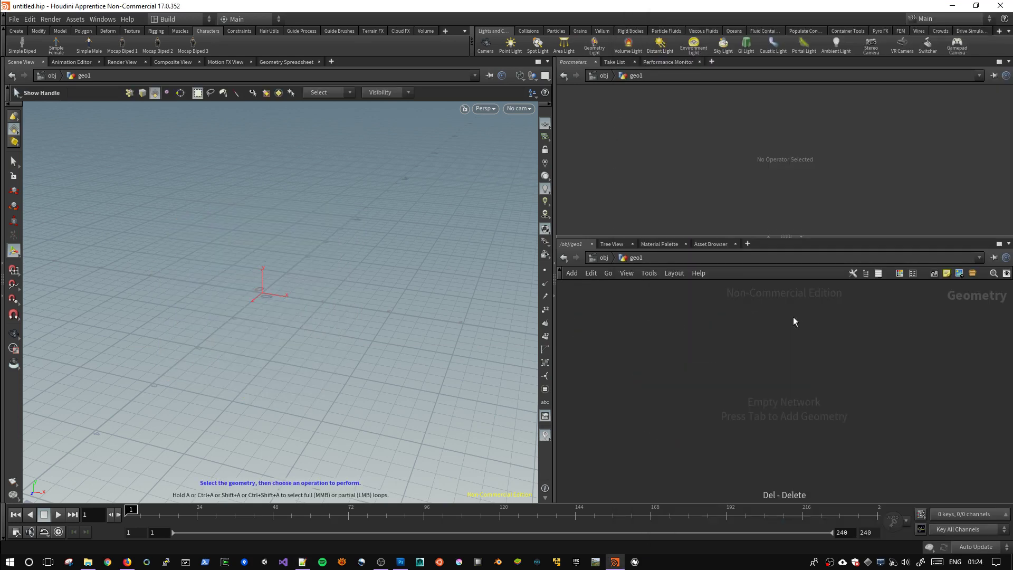
key(alt+Tab)
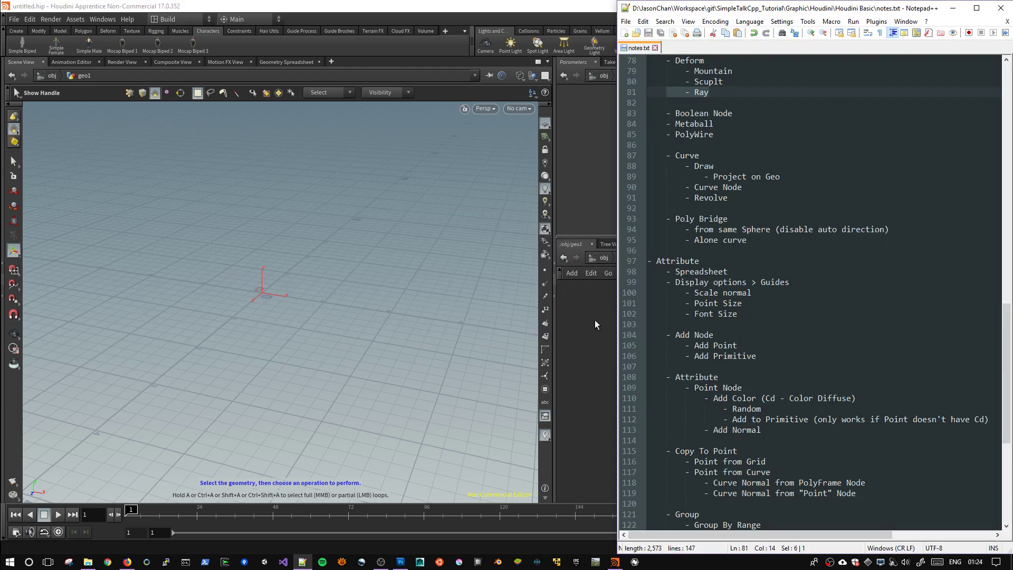
key(alt+Tab)
key(alt+Tab)
key(alt+Tab)
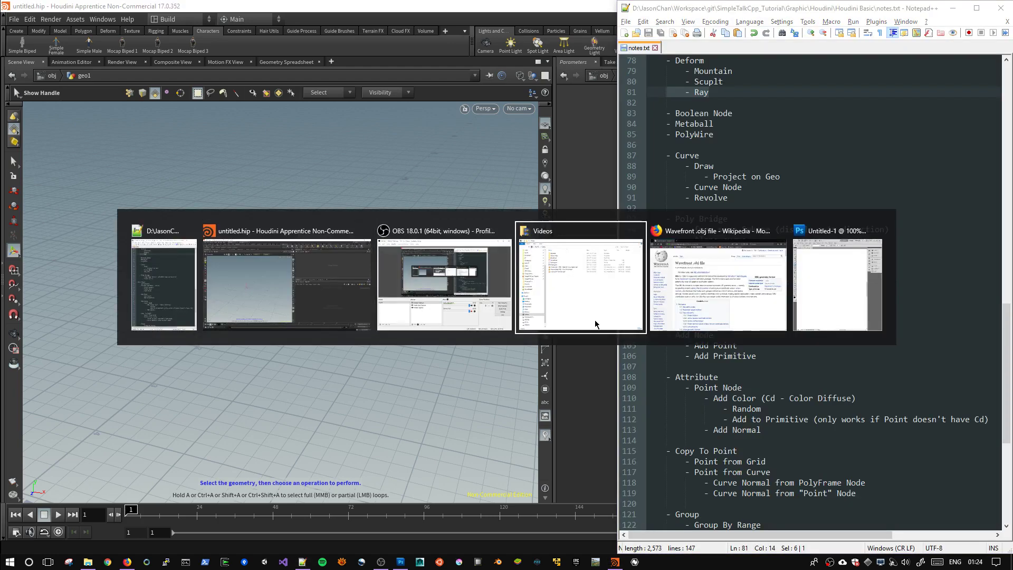
click(511, 4)
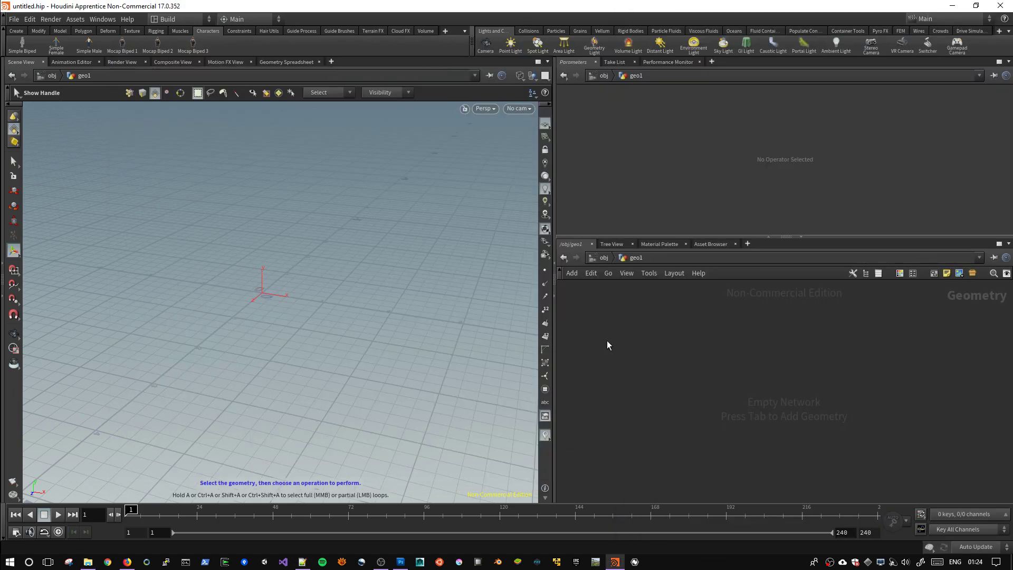
Add a fresh box1 node showing a 1-unit cube.
key(Tab)
text(box)
key(Return)
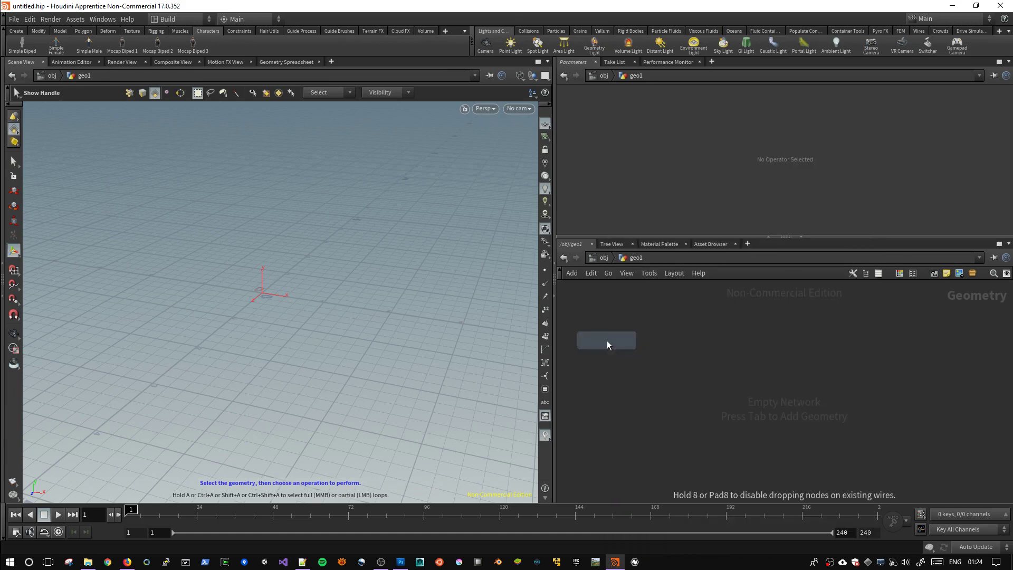
click(607, 340)
mouse_move(603, 330)
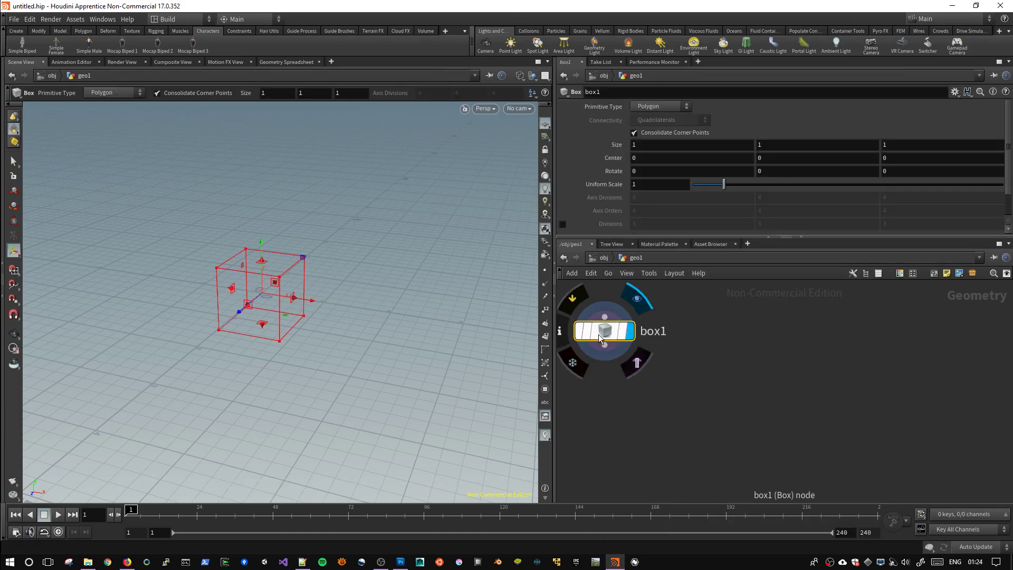
key(Escape)
scroll(359, 305, up, 3)
drag(305, 324, 359, 264)
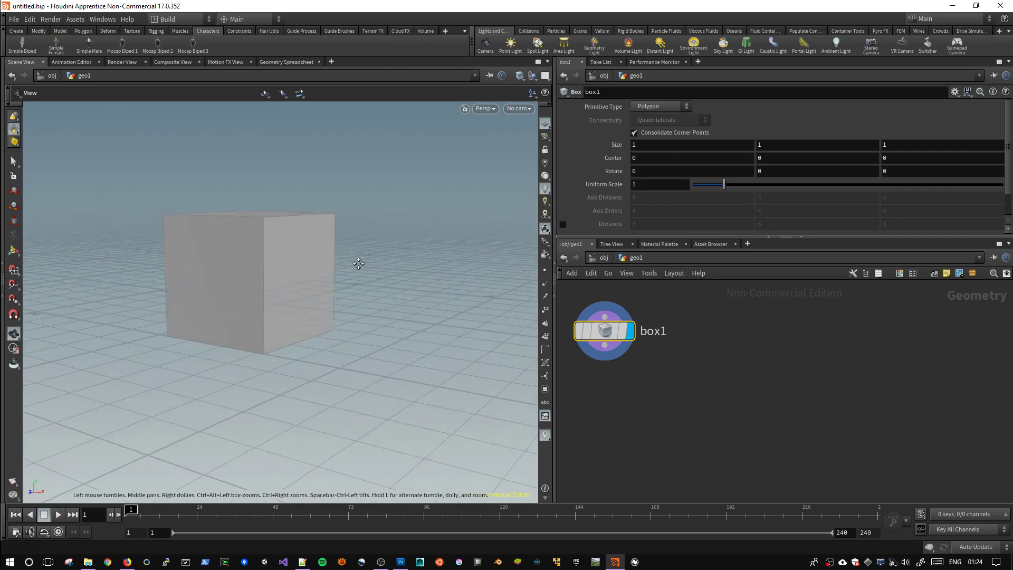
key(Return)
key(Tab)
Place boolean1 under box1 and wire a new sphere1 into its second input.
key(Return)
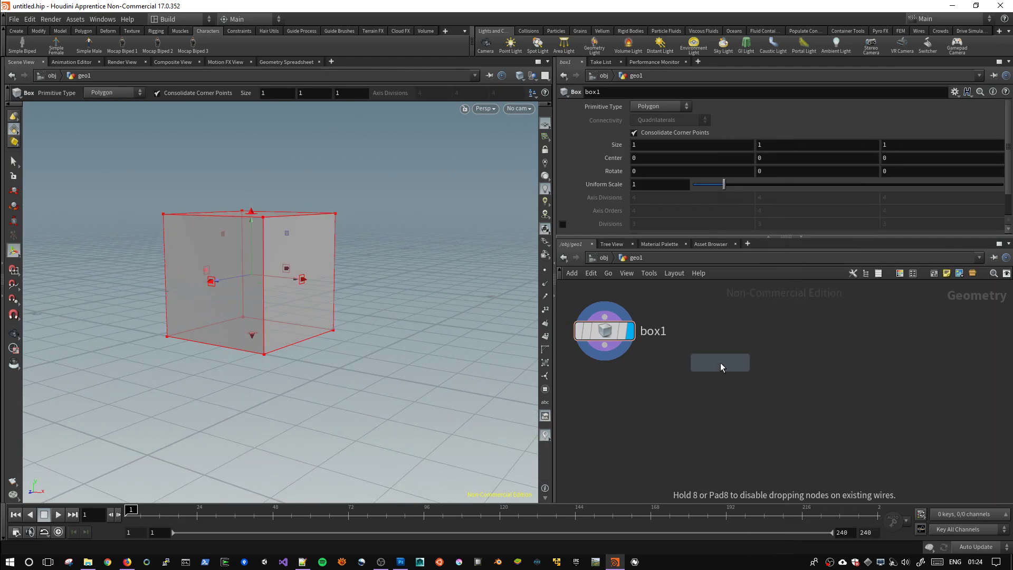
click(682, 427)
key(Tab)
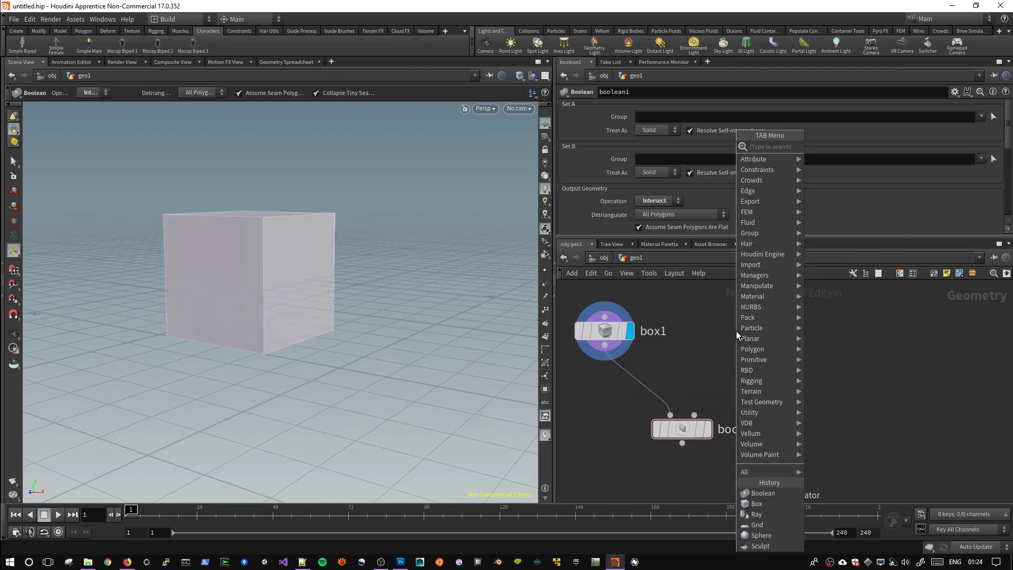
text(sphere)
key(Return)
click(736, 331)
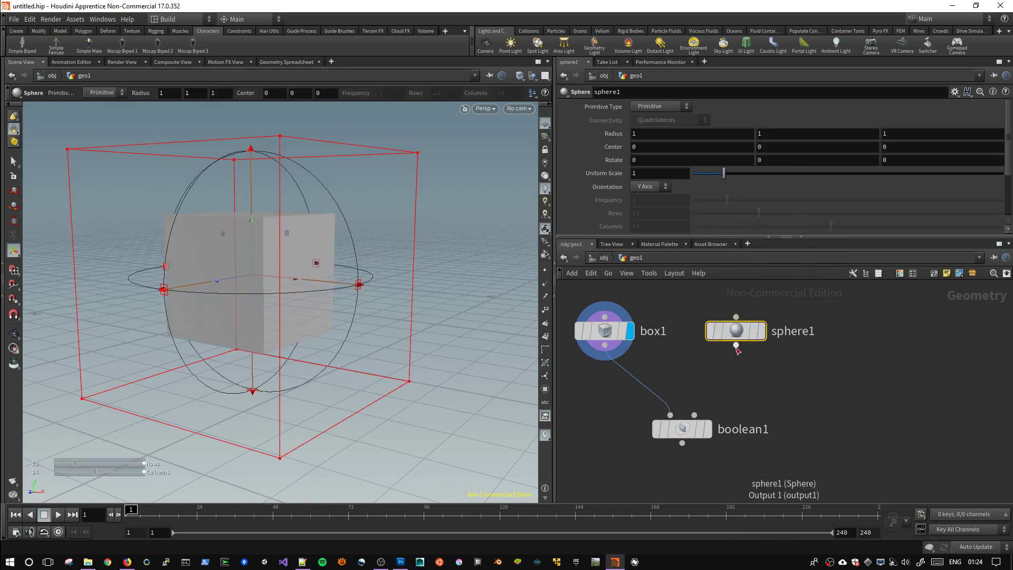
mouse_move(736, 345)
mouse_down()
mouse_move(694, 416)
mouse_move(649, 435)
mouse_up()
click(707, 429)
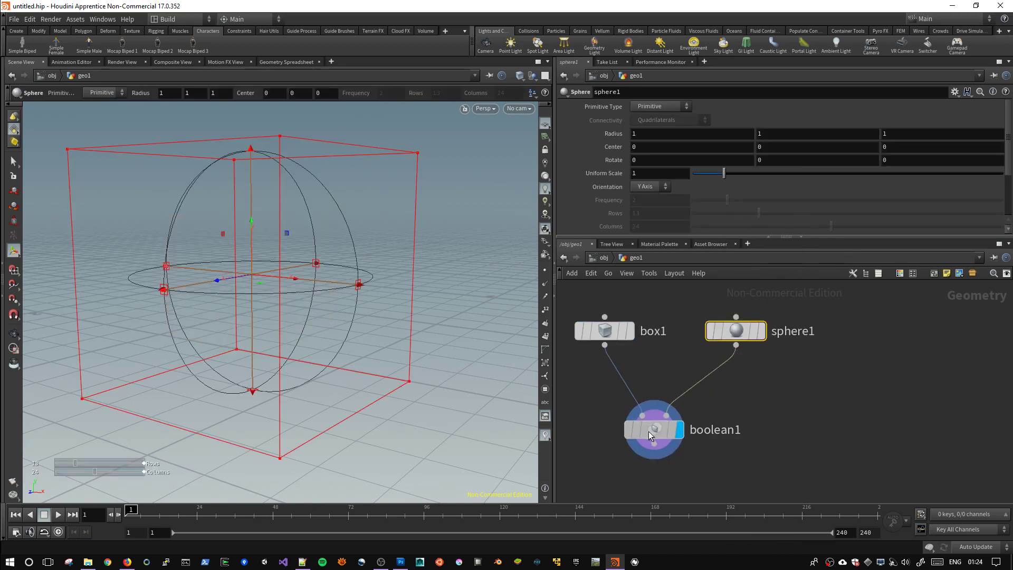
click(661, 362)
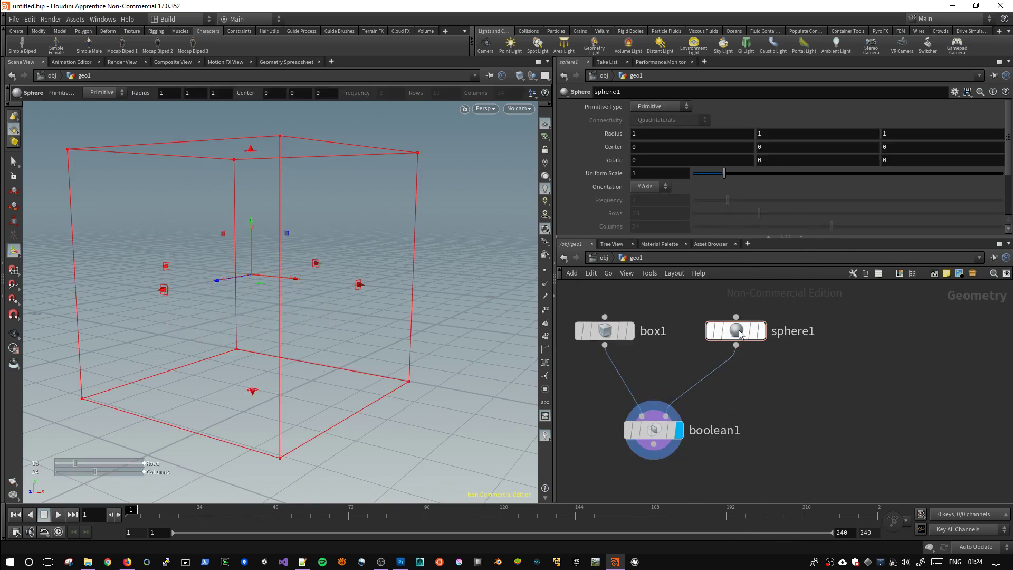
Set sphere1's Primitive Type to Polygon.
click(601, 332)
click(659, 107)
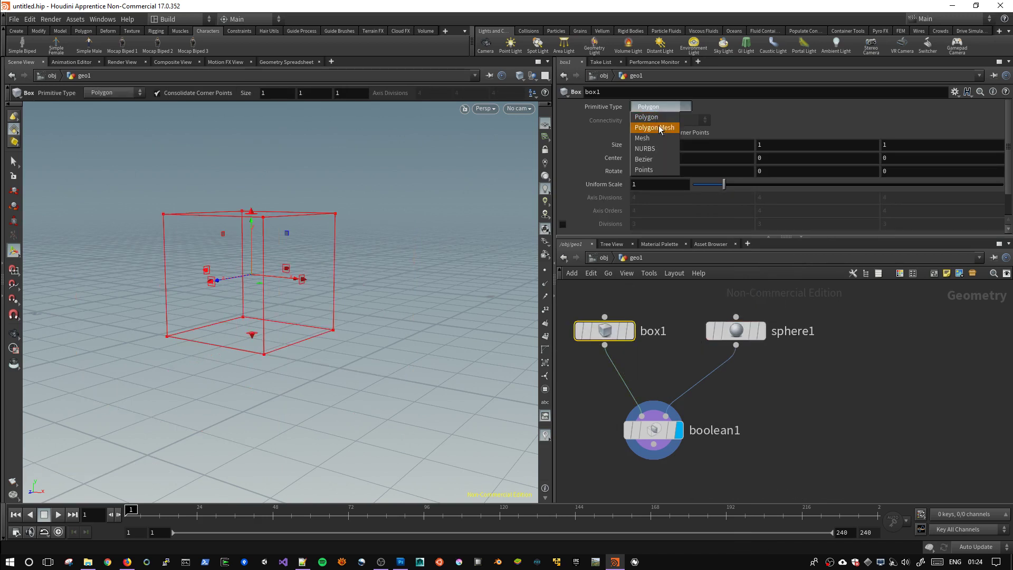
click(660, 129)
click(736, 331)
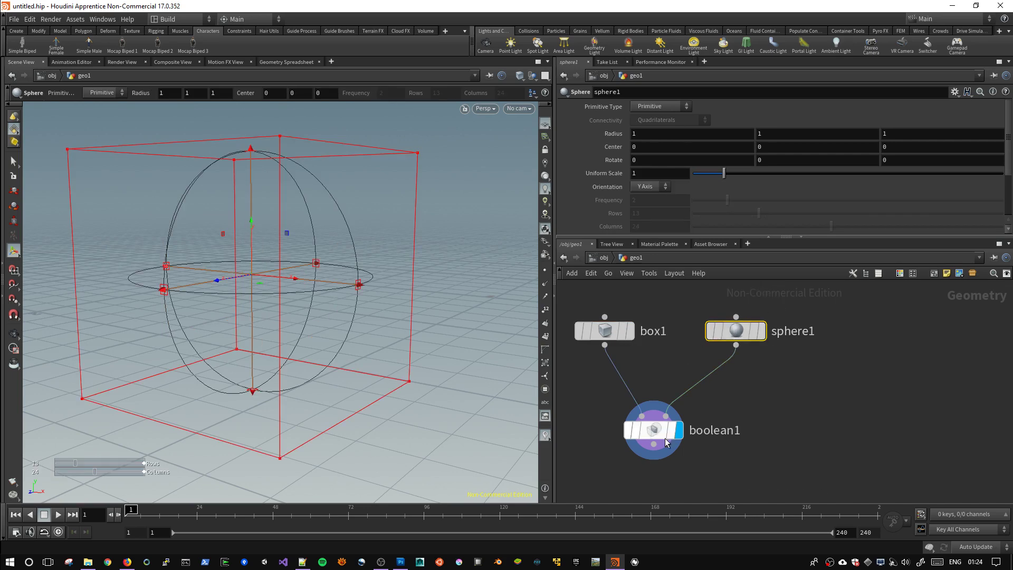
click(660, 438)
click(736, 331)
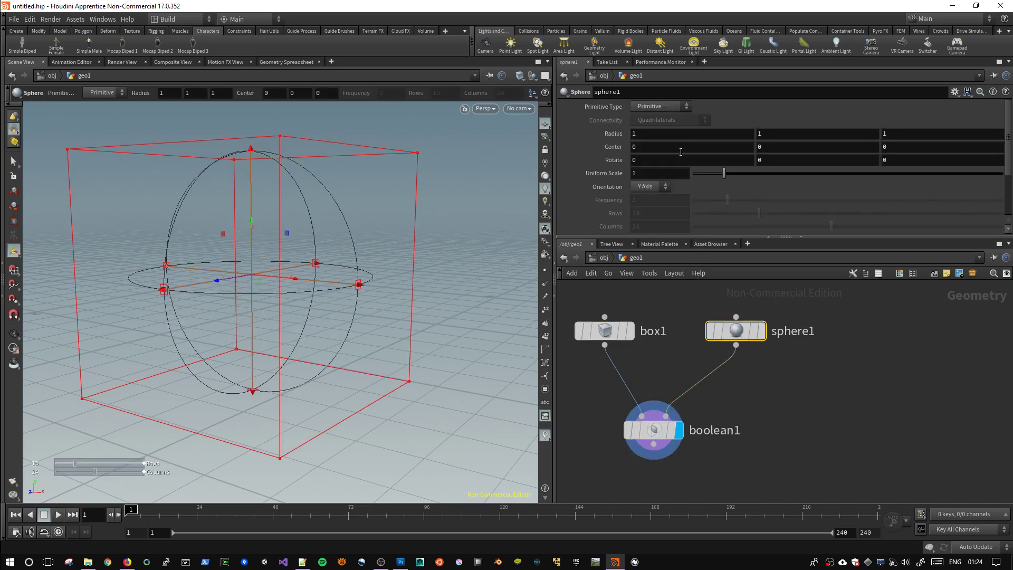
click(666, 107)
click(659, 128)
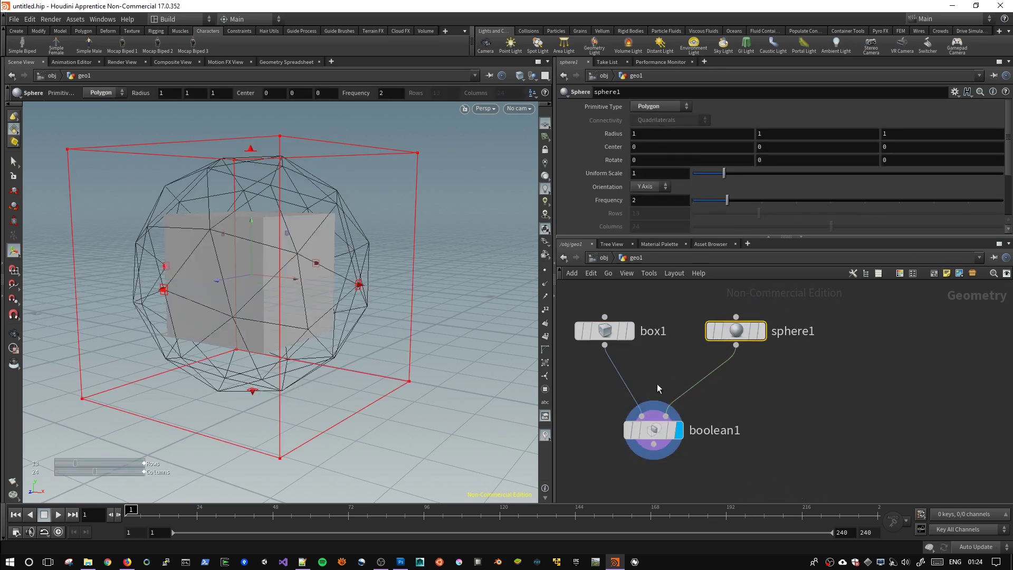
Slide sphere1 along X to Center X 0.922063 and view the boolean1 intersection.
key(Escape)
drag(371, 298, 404, 312)
key(Return)
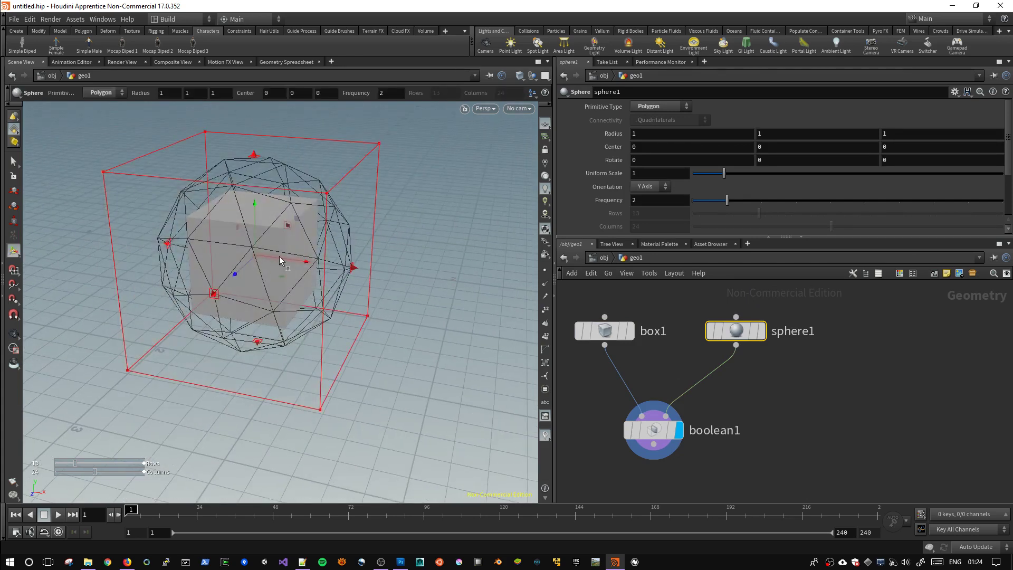
mouse_move(281, 258)
mouse_down()
mouse_move(417, 277)
mouse_move(372, 268)
mouse_up()
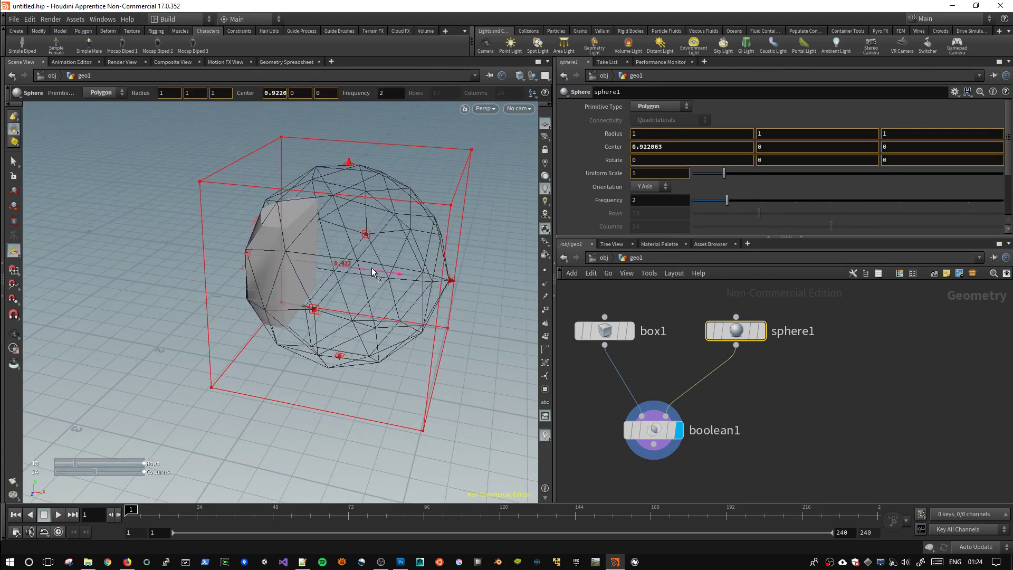
click(660, 433)
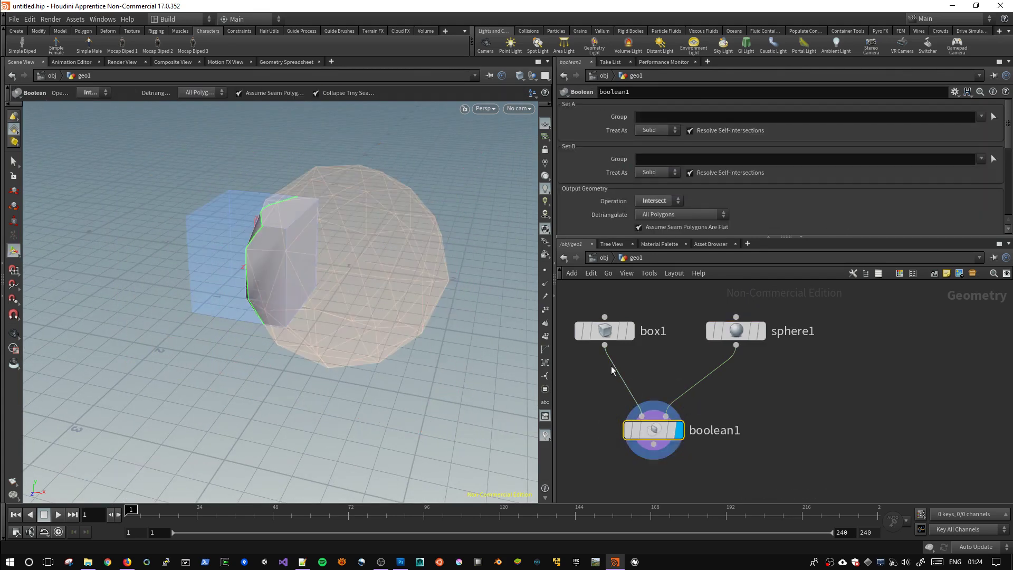
mouse_move(411, 338)
alt+mouse_down()
mouse_move(334, 343)
mouse_move(380, 349)
alt+mouse_up()
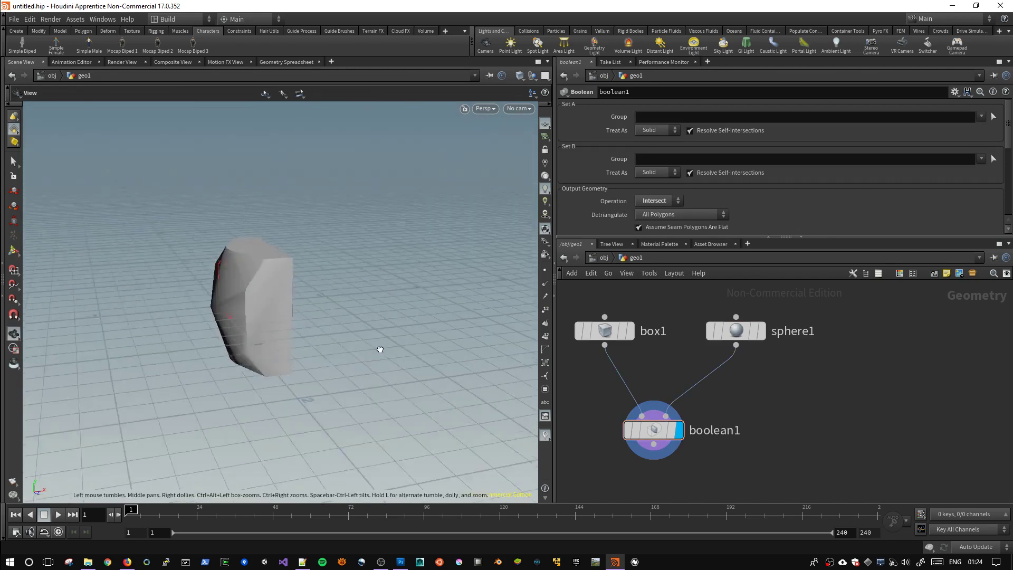
Raise sphere1's Frequency to 9.
click(736, 331)
scroll(717, 180, down, 1)
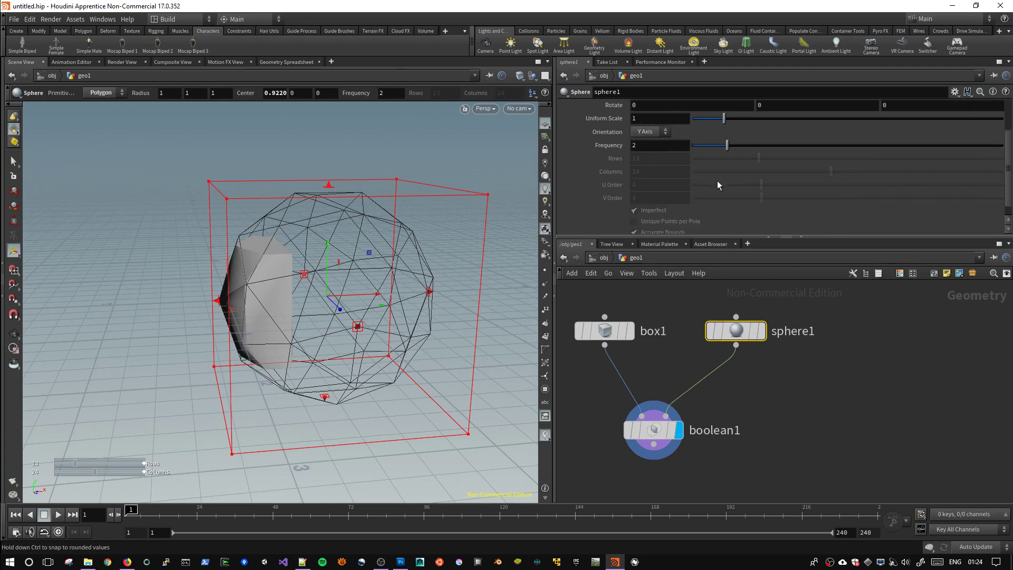
scroll(728, 184, up, 1)
drag(727, 200, 972, 206)
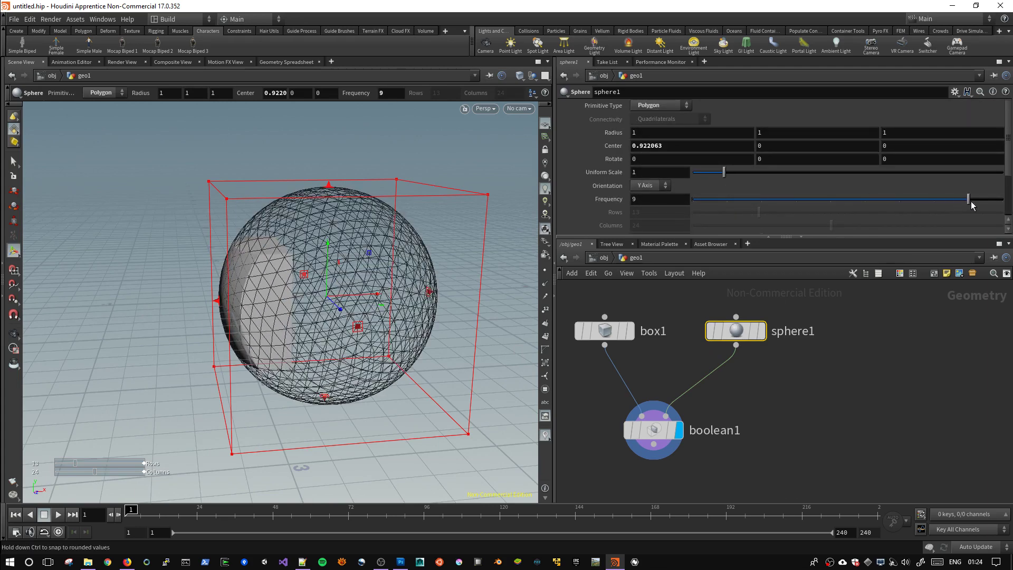
Move boolean1 up near its inputs and inspect the block with one curved face.
click(655, 428)
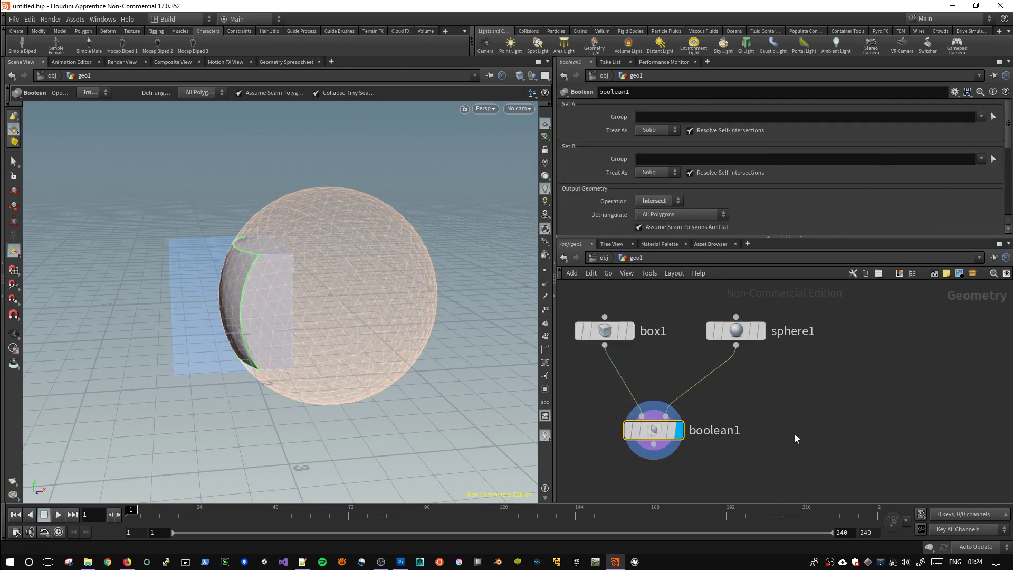
drag(654, 429, 642, 399)
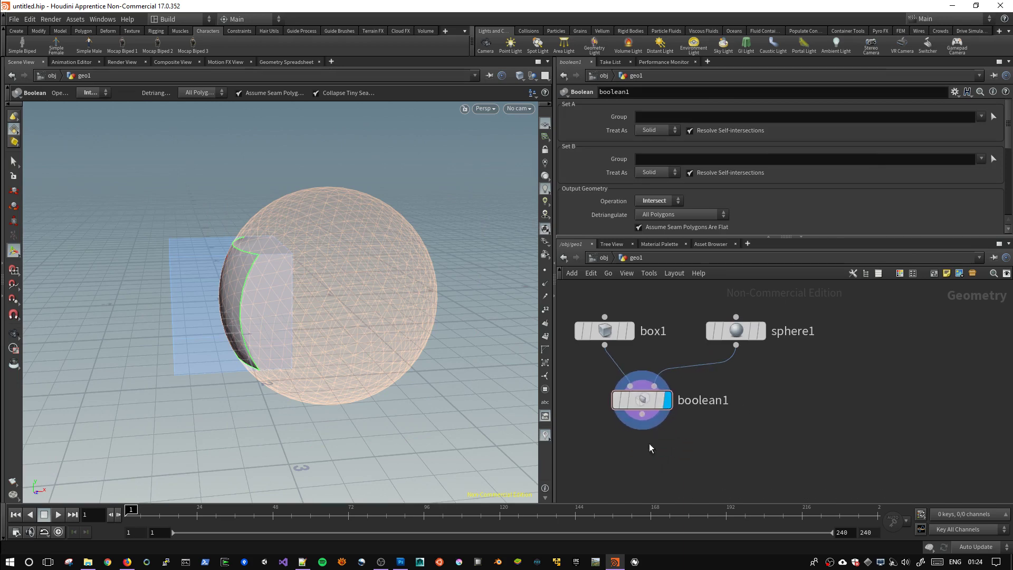
scroll(624, 452, down, 2)
scroll(649, 417, down, 2)
scroll(648, 401, down, 1)
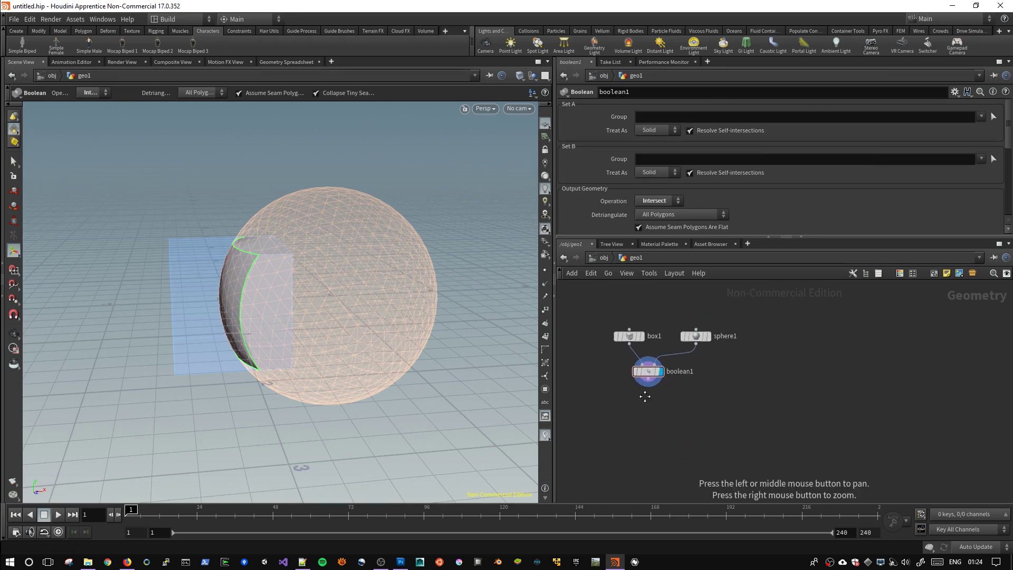
key(s)
key(Escape)
mouse_move(353, 328)
mouse_down()
mouse_move(298, 298)
mouse_move(441, 318)
mouse_move(324, 298)
mouse_move(413, 254)
mouse_move(468, 186)
mouse_move(389, 294)
mouse_move(331, 346)
mouse_move(369, 337)
mouse_up()
click(653, 375)
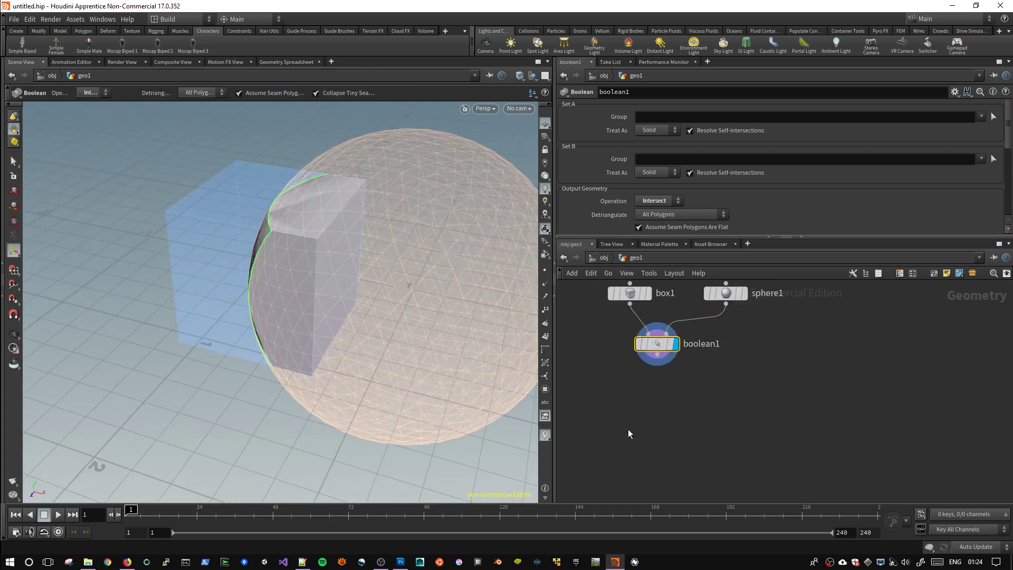
scroll(628, 429, up, 2)
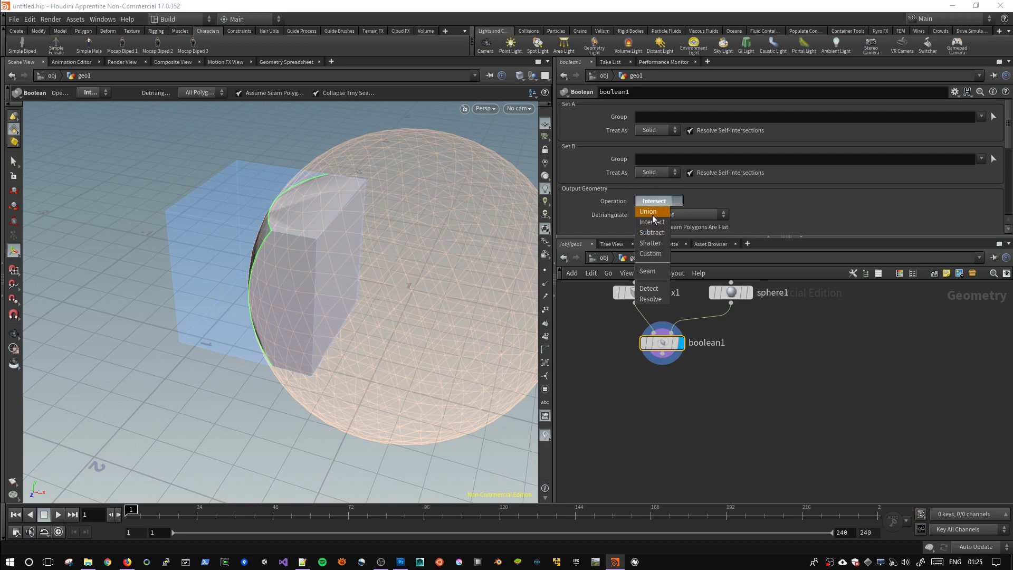
Set boolean1's Operation to Union.
click(652, 212)
mouse_move(295, 295)
mouse_down()
mouse_move(260, 254)
mouse_move(366, 214)
mouse_move(334, 270)
mouse_move(378, 199)
mouse_move(298, 238)
mouse_move(319, 224)
mouse_move(340, 235)
mouse_move(342, 220)
mouse_up()
key(Return)
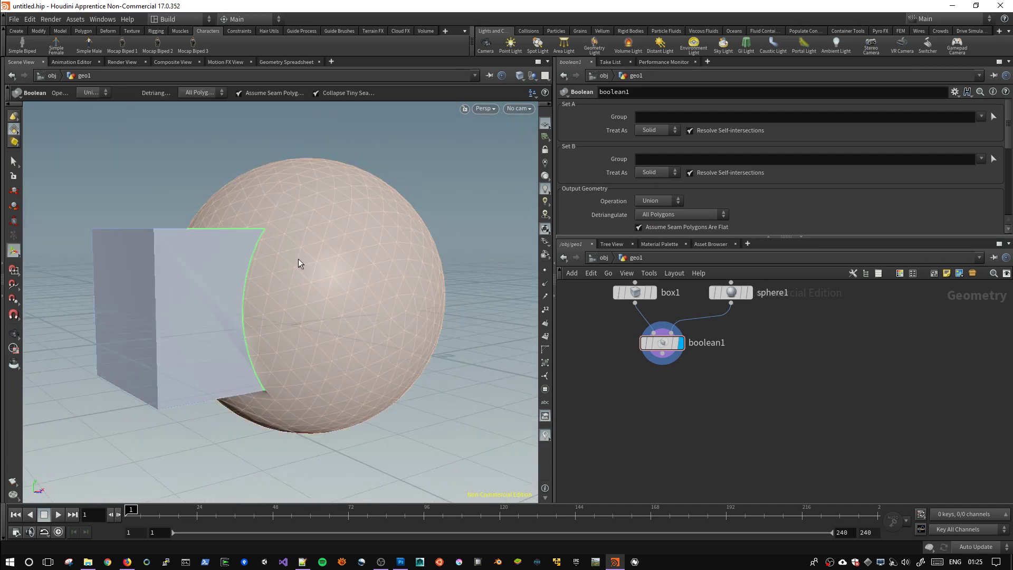
Add a merge1 node beside boolean1 and wire box1 and sphere1 into it.
key(Tab)
text(merge)
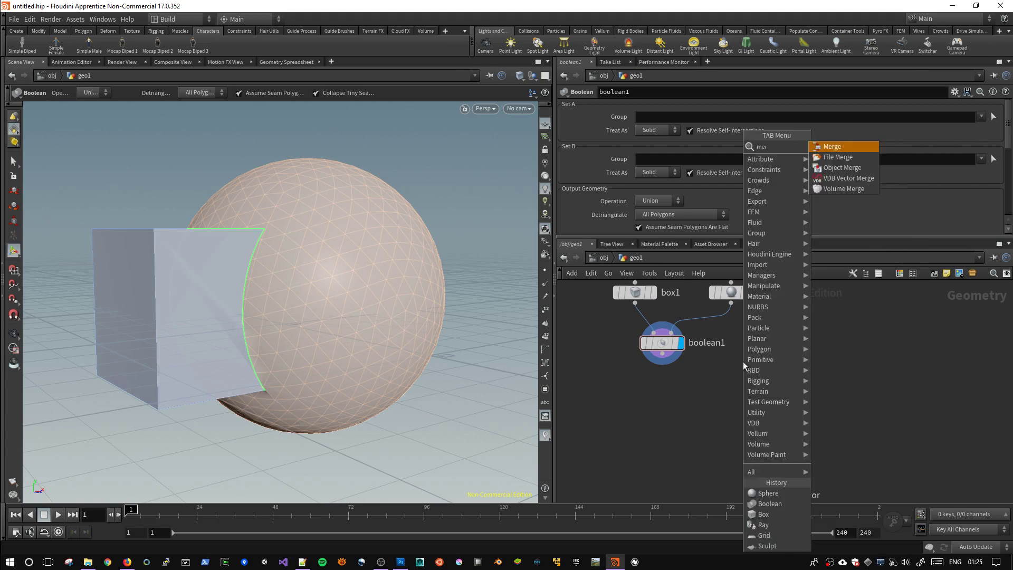
key(Return)
click(794, 344)
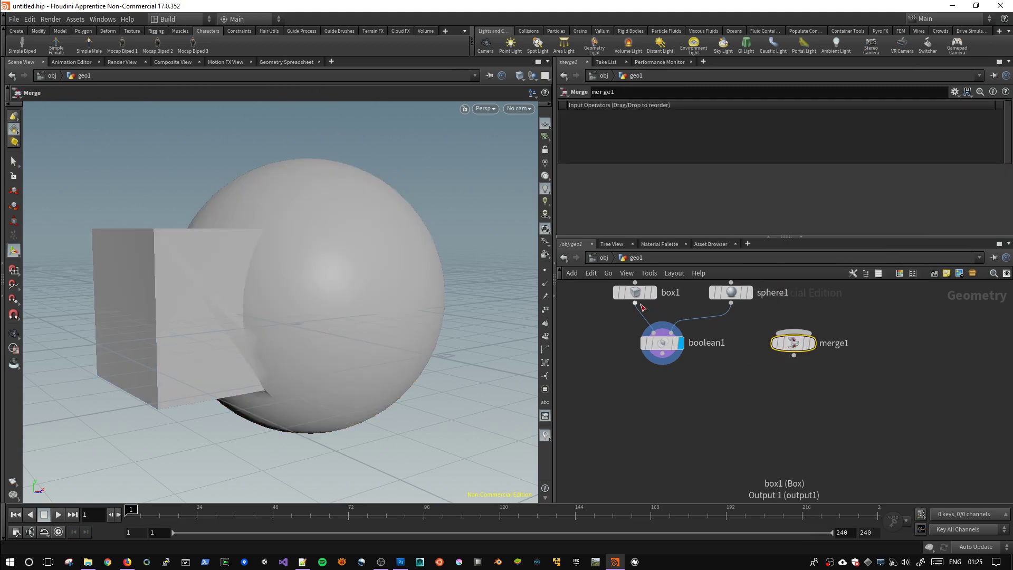
click(769, 333)
click(793, 332)
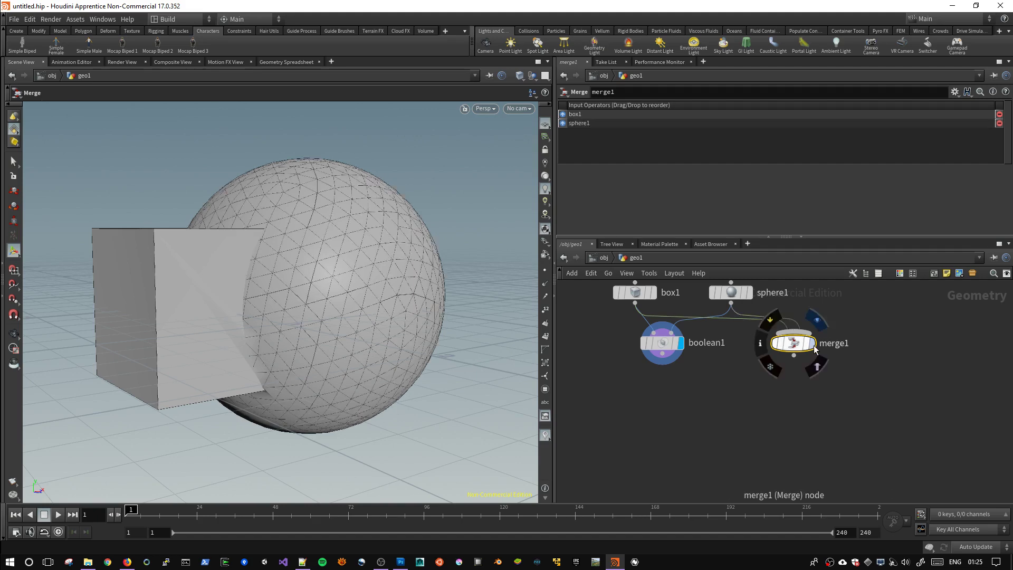
drag(802, 348, 791, 357)
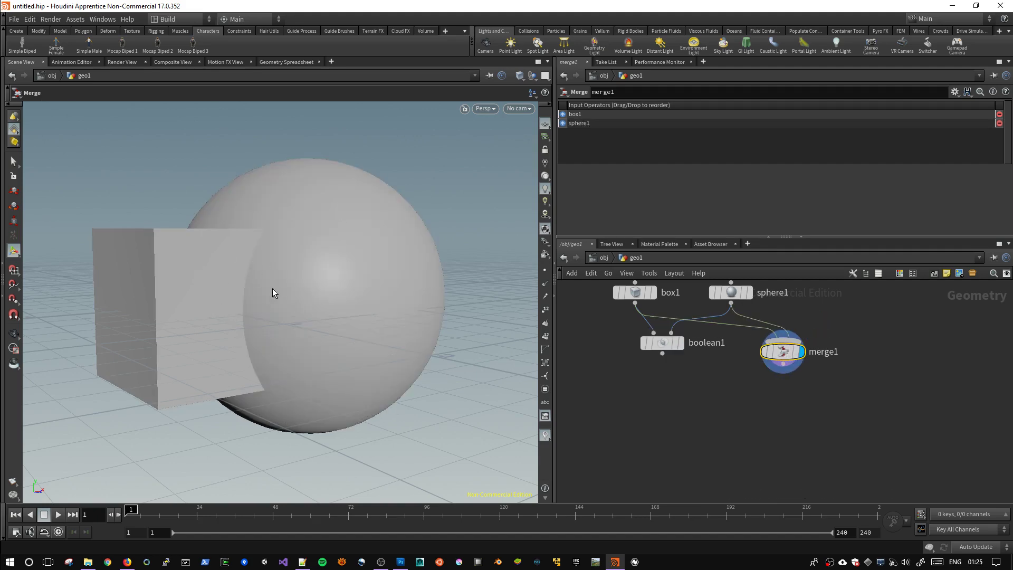
Inspect the merged sphere in wireframe and select one of its triangle faces.
key(w)
key(Escape)
drag(283, 264, 296, 283)
right_drag(296, 282, 479, 280)
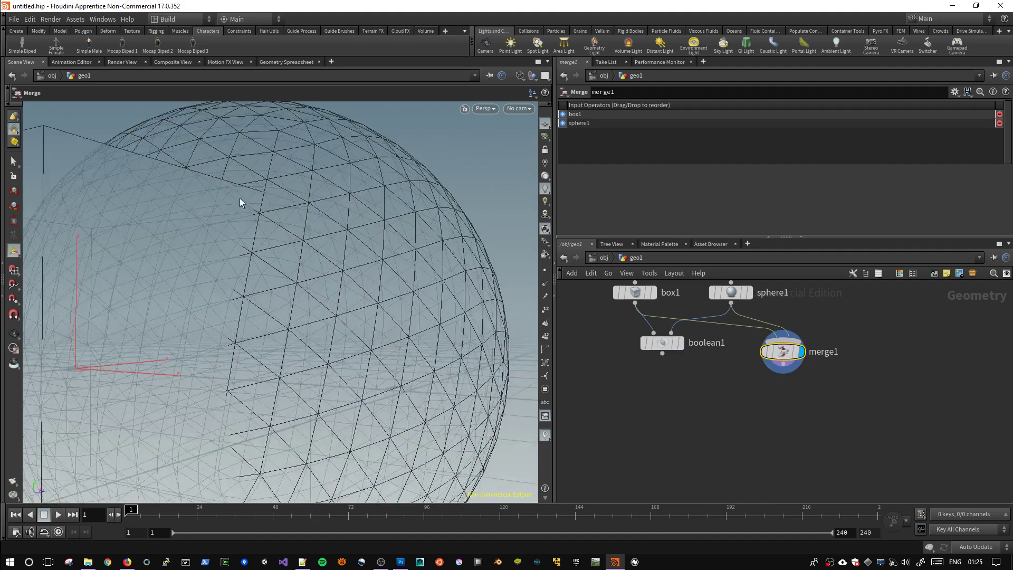
key(s)
click(274, 230)
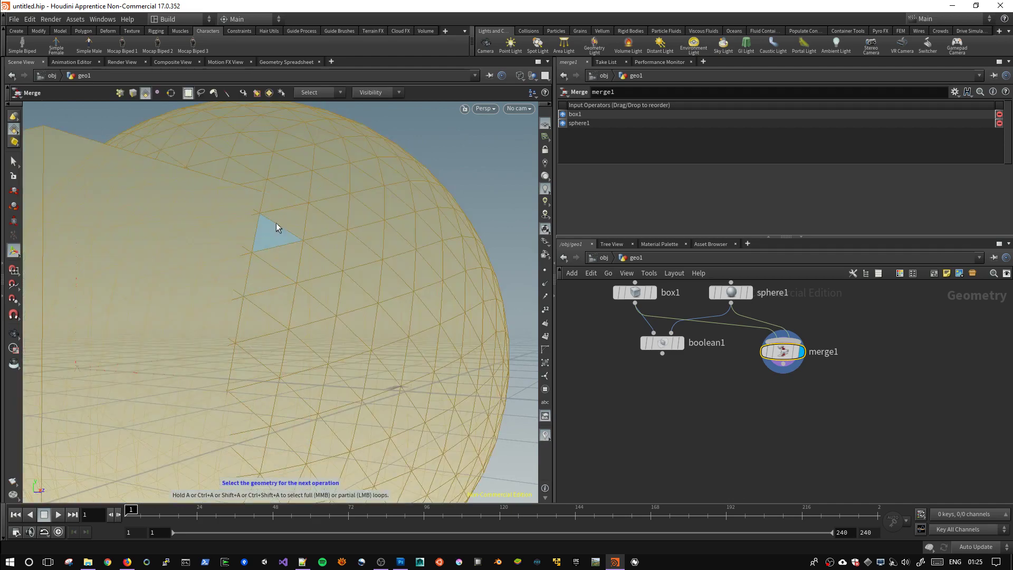
mouse_move(277, 228)
mouse_down()
mouse_move(459, 160)
mouse_move(321, 230)
mouse_move(328, 206)
mouse_move(250, 222)
mouse_up()
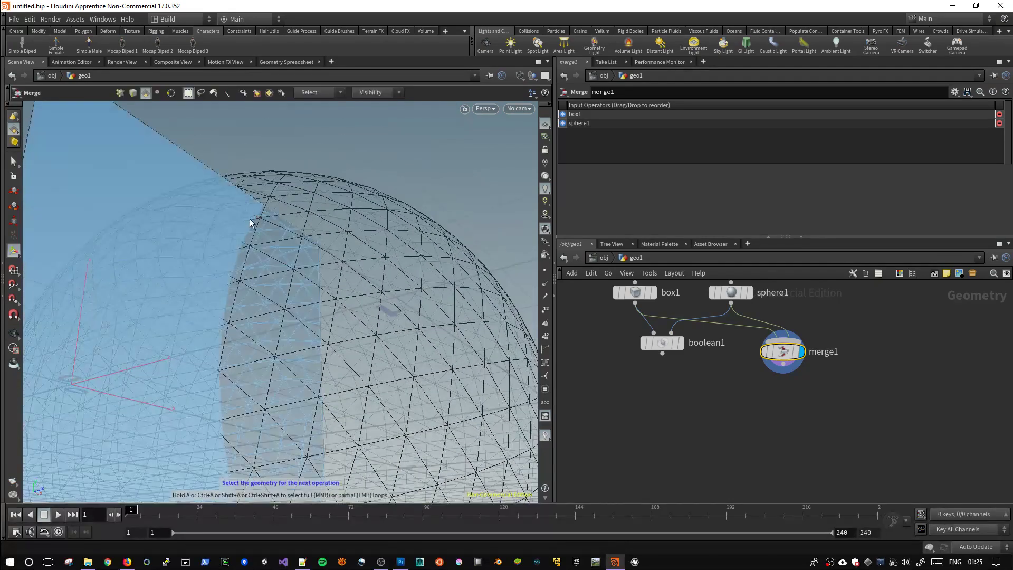
Display boolean1 again, inspect box and sphere, and move boolean1 lower.
click(682, 346)
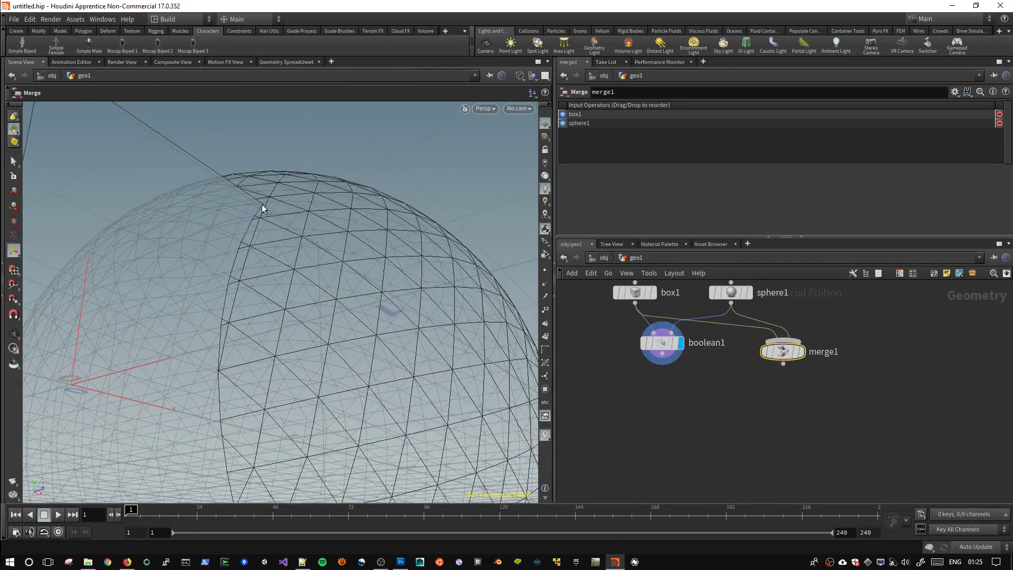
key(Escape)
mouse_move(420, 314)
mouse_down()
mouse_move(339, 350)
mouse_move(334, 371)
mouse_up()
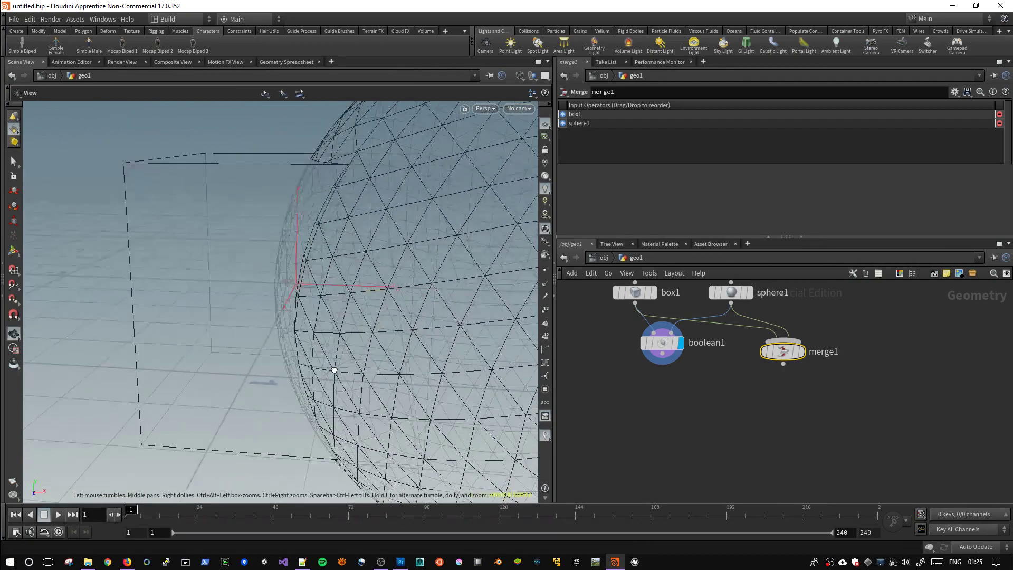
drag(467, 258, 337, 317)
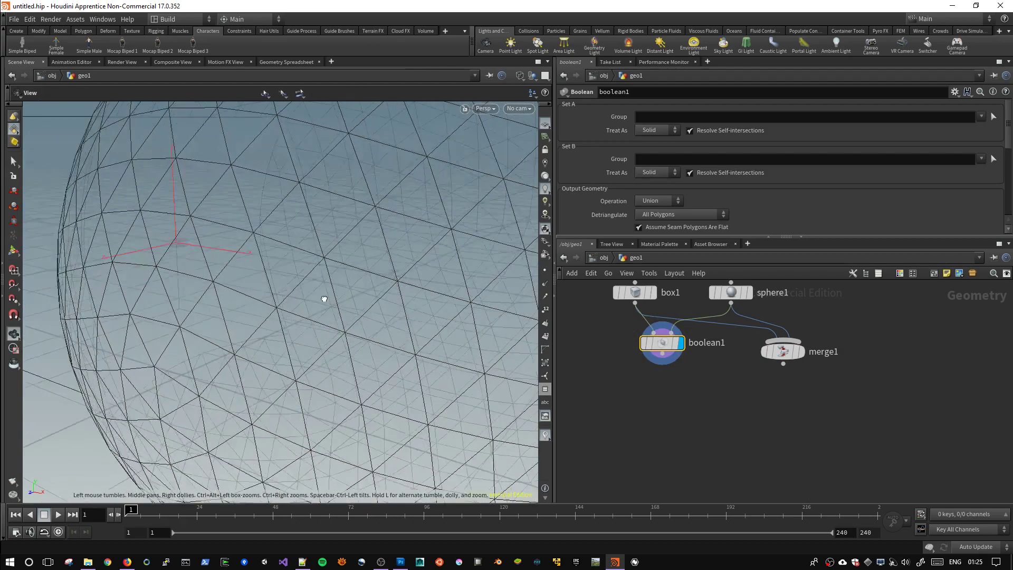
drag(323, 296, 281, 226)
scroll(307, 287, down, 5)
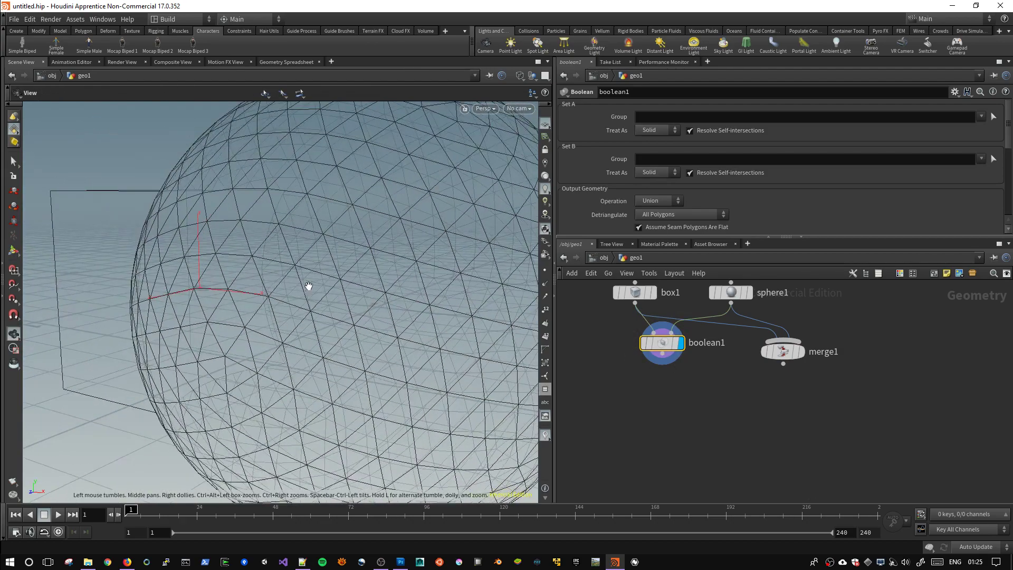
scroll(330, 215, down, 4)
scroll(343, 220, down, 3)
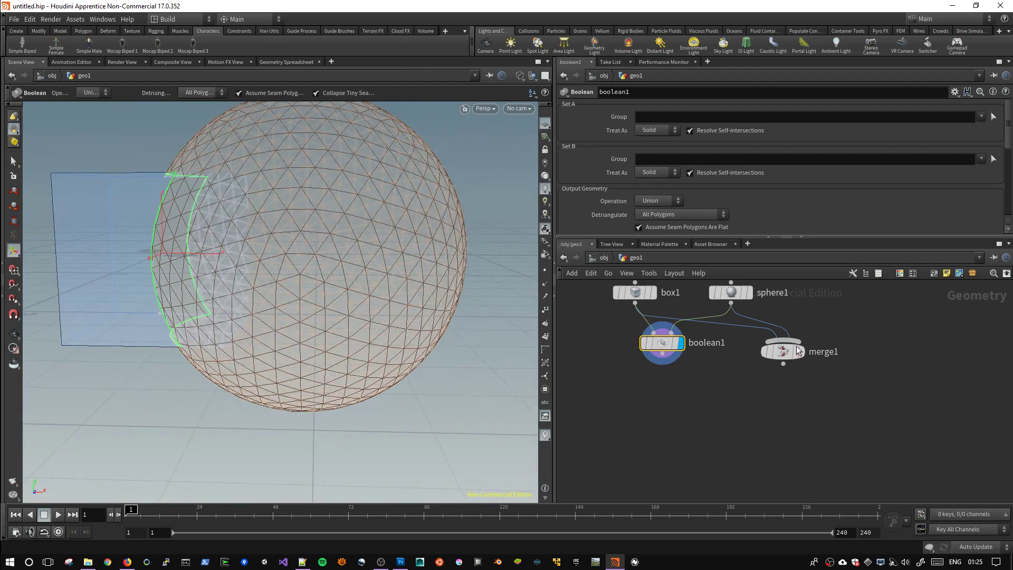
click(798, 351)
drag(662, 344, 656, 369)
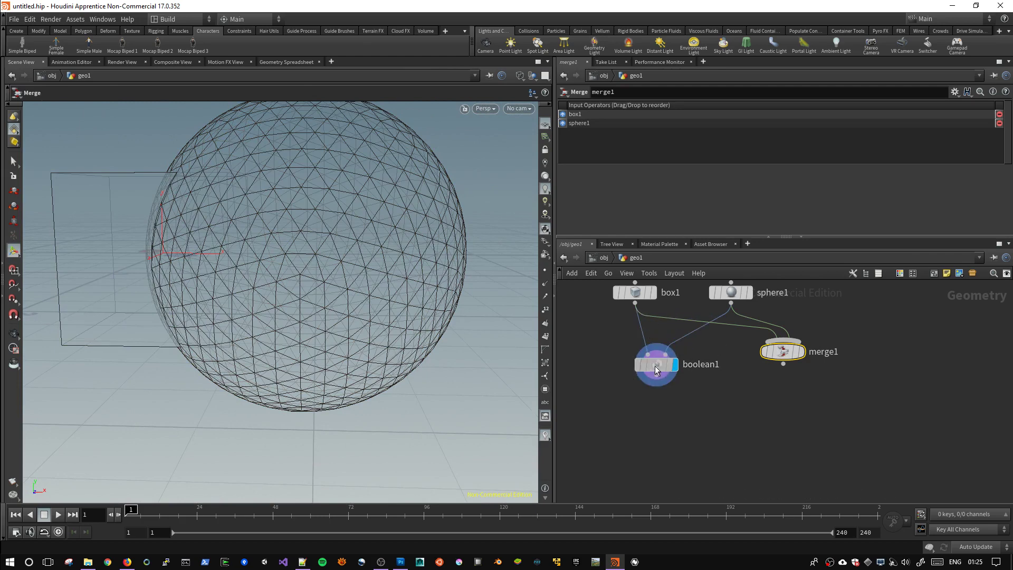
Set boolean1's Operation to Subtract (A - B) and inspect the curved hollow in the box.
click(656, 369)
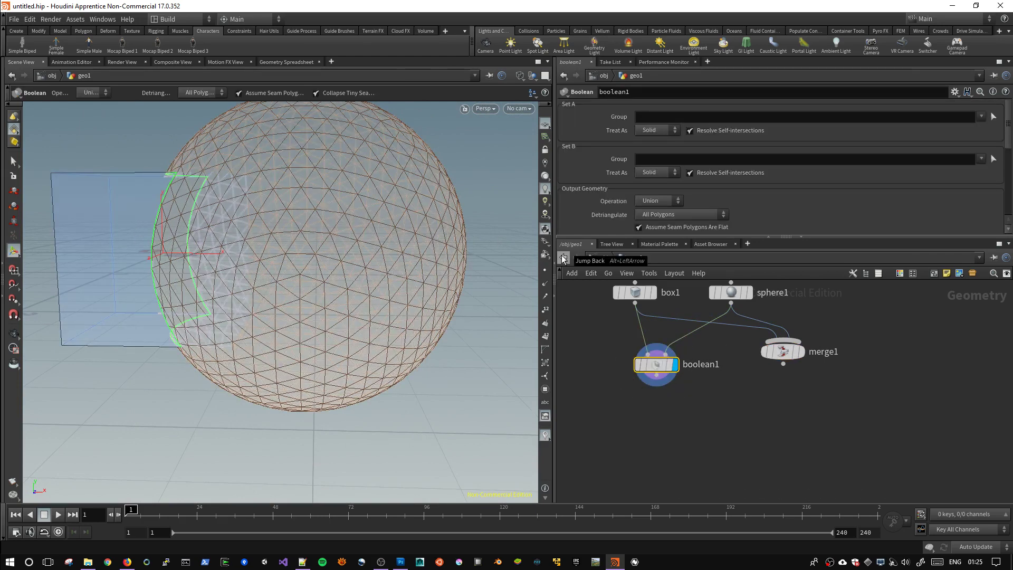
click(659, 201)
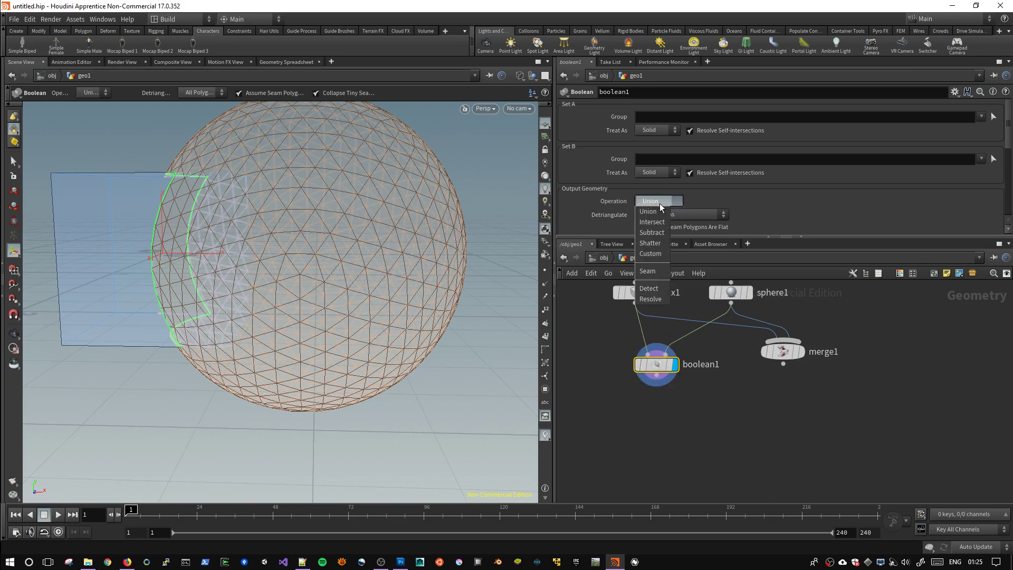
click(651, 232)
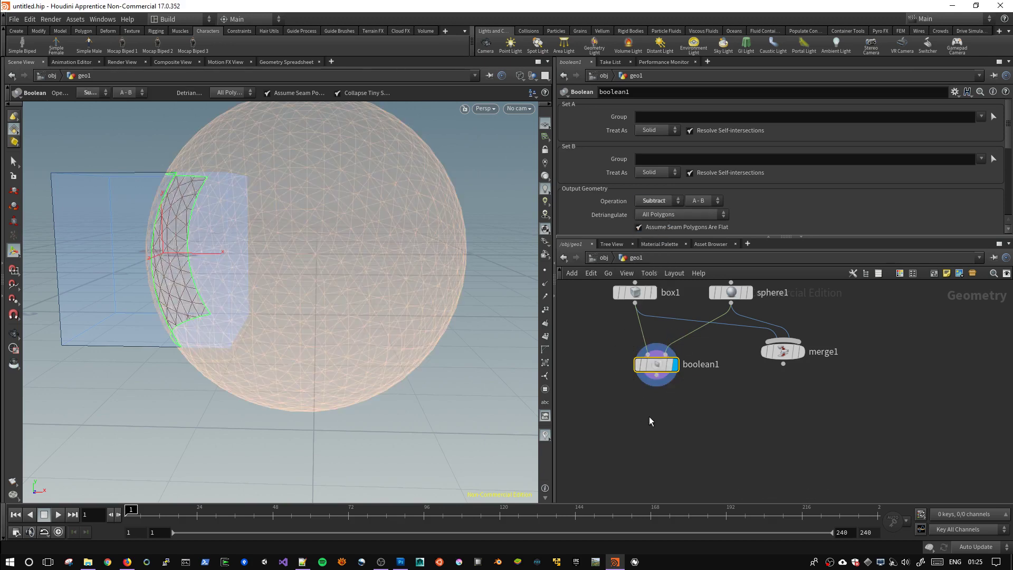
drag(652, 370, 654, 357)
key(Escape)
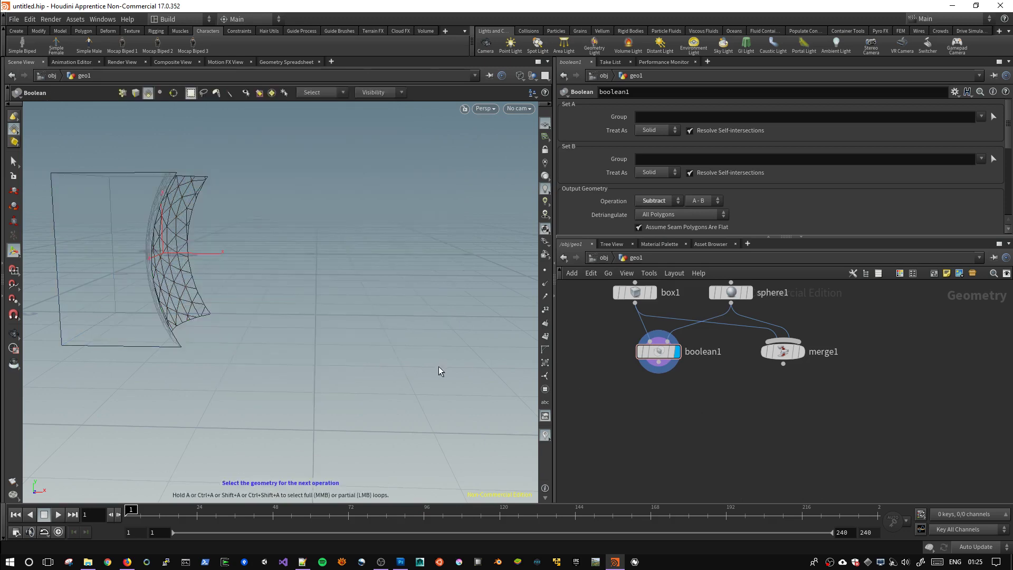
mouse_move(438, 366)
mouse_down()
mouse_move(264, 275)
mouse_move(326, 250)
mouse_up()
key(Return)
mouse_move(284, 306)
mouse_down()
mouse_move(323, 301)
mouse_move(284, 287)
mouse_up()
click(667, 354)
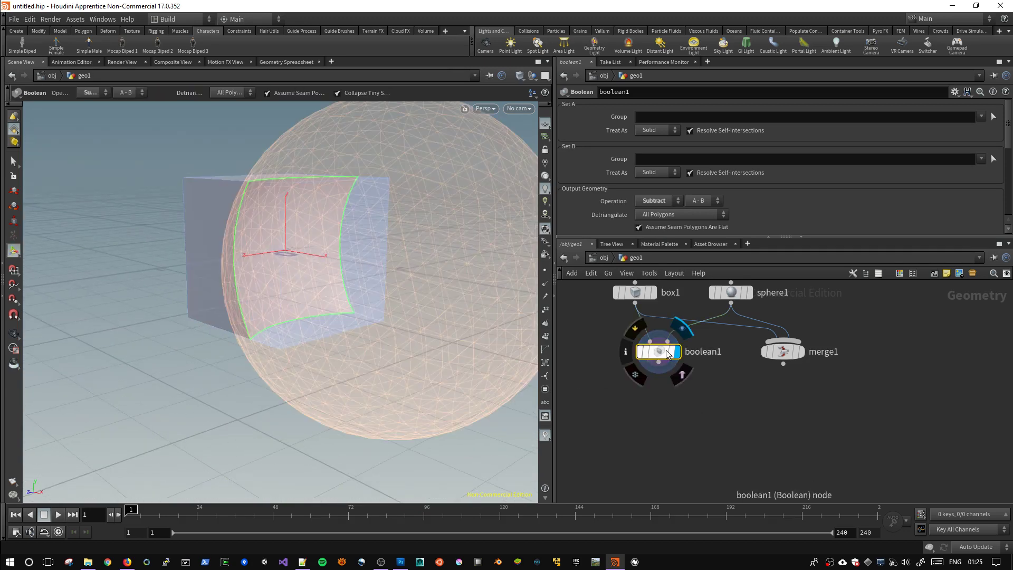
click(442, 310)
click(655, 351)
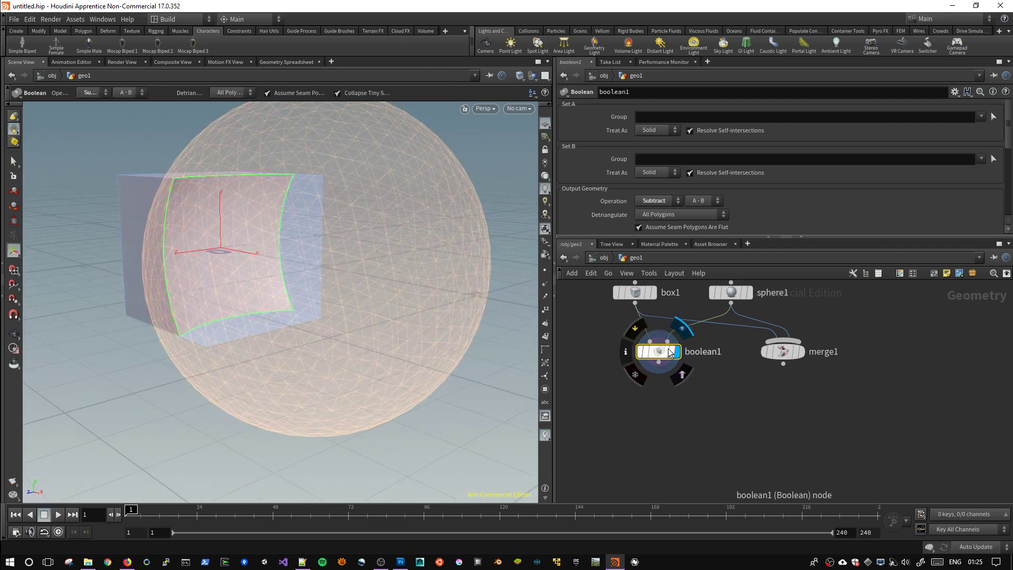
Add a null1 node fed by boolean1's output and make it the displayed node.
key(Tab)
text(nul)
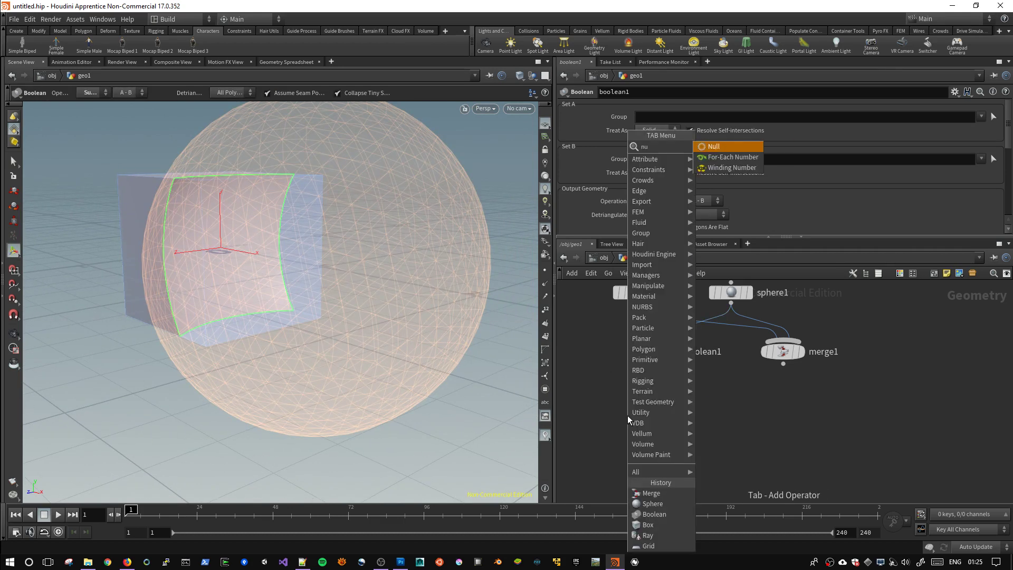
key(Return)
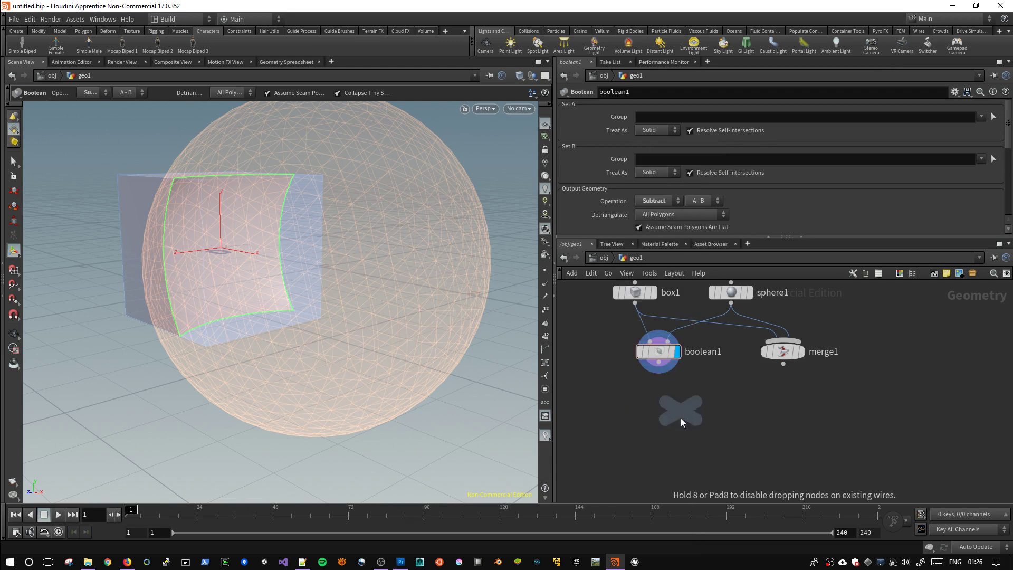
click(680, 422)
drag(669, 433, 617, 407)
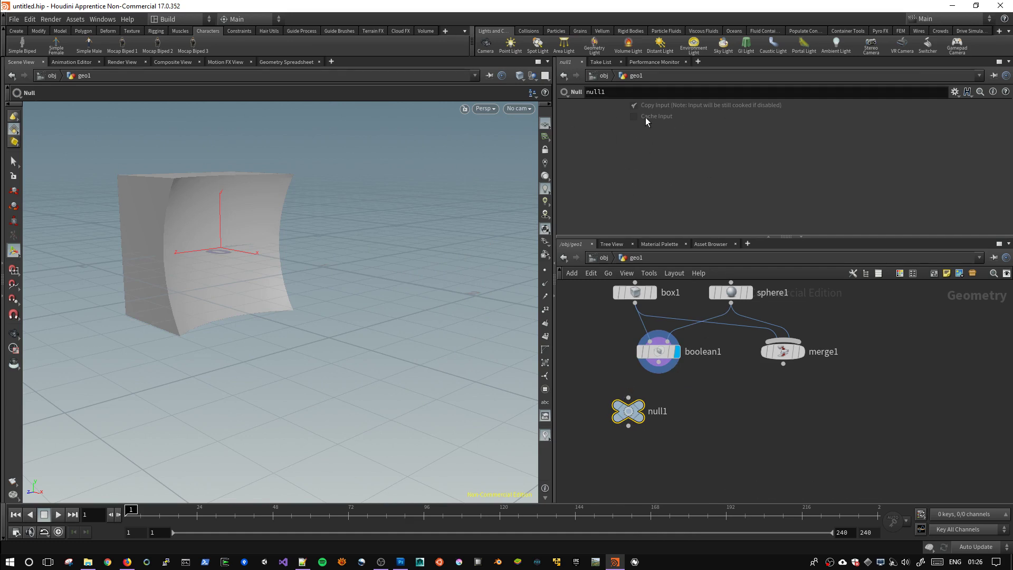
click(659, 363)
click(629, 408)
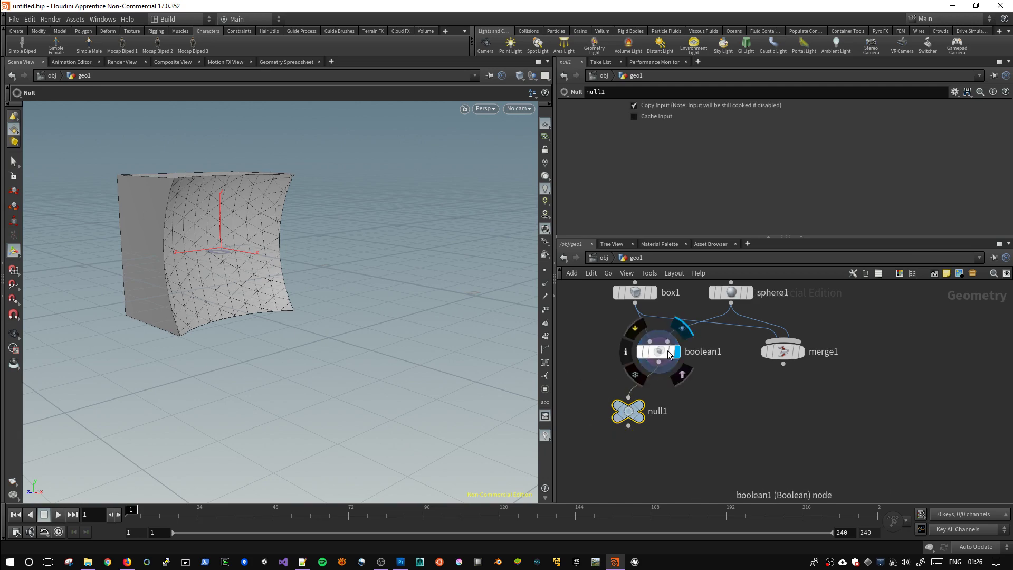
click(658, 351)
click(628, 412)
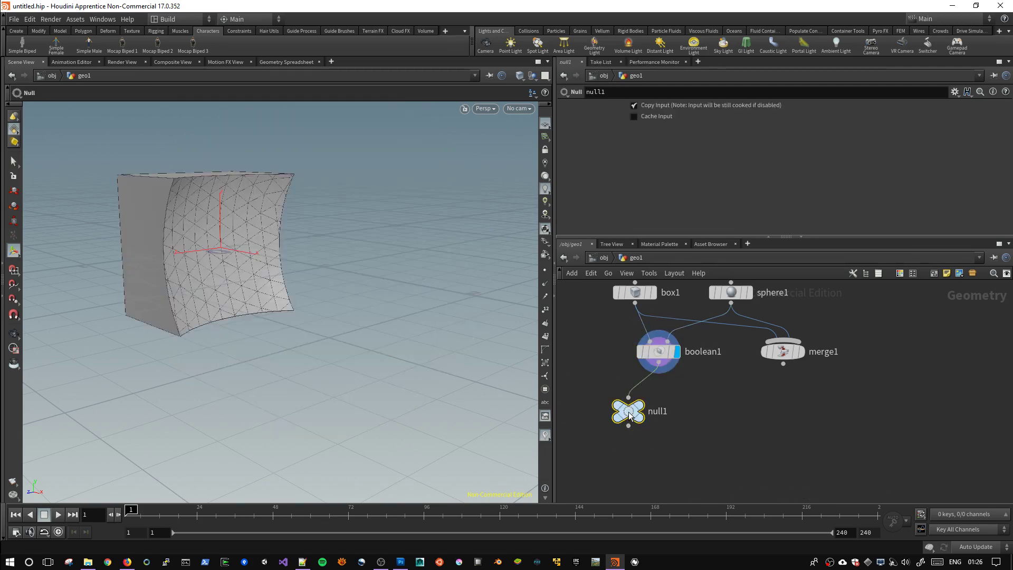
click(652, 387)
Arrange null1 directly under boolean1, keeping boolean1 as its input.
drag(627, 412, 698, 431)
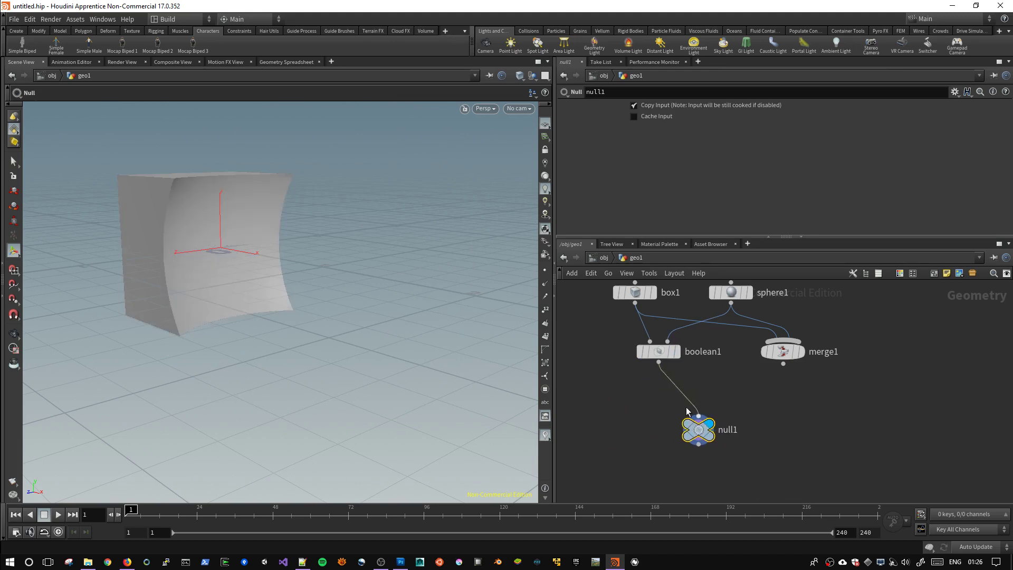
drag(663, 360, 640, 352)
drag(698, 429, 682, 425)
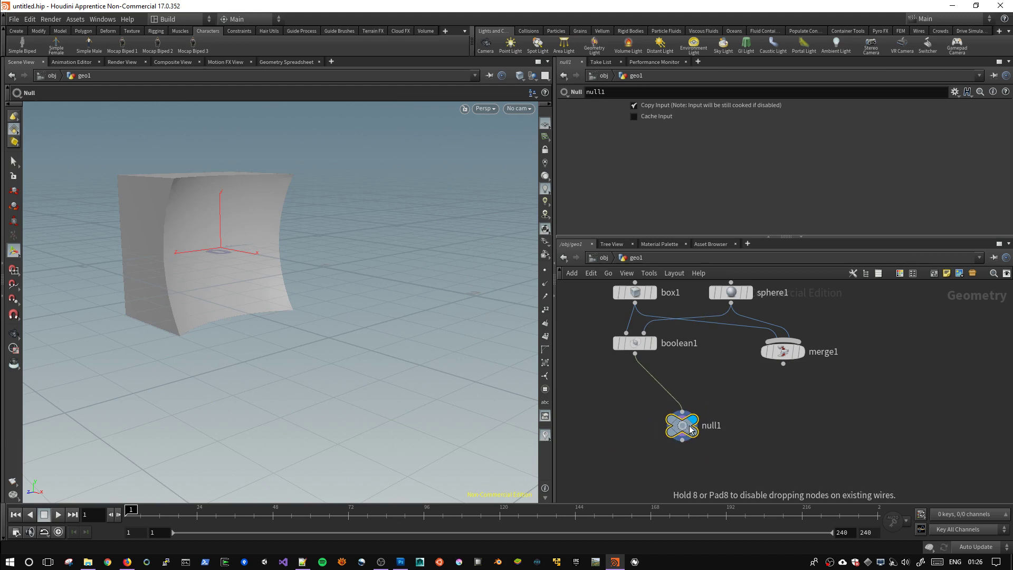
drag(730, 305, 682, 412)
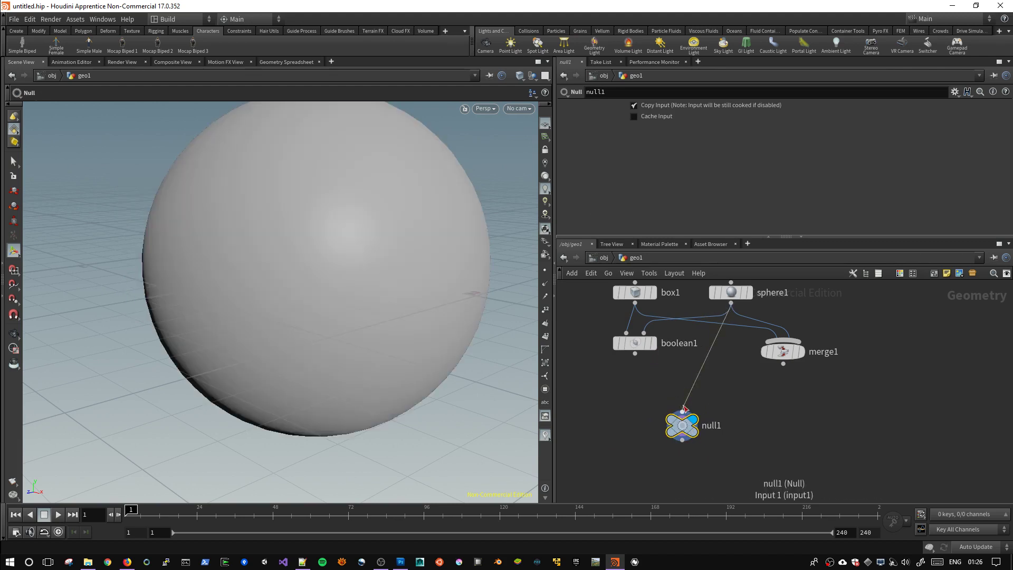
mouse_move(635, 355)
mouse_down()
mouse_move(684, 409)
mouse_move(624, 465)
mouse_up()
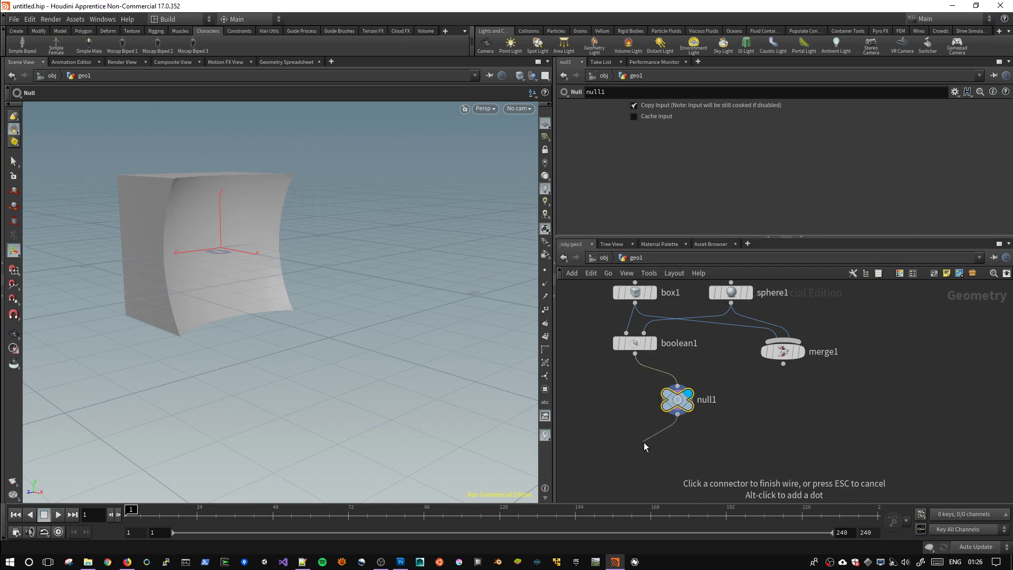
key(Escape)
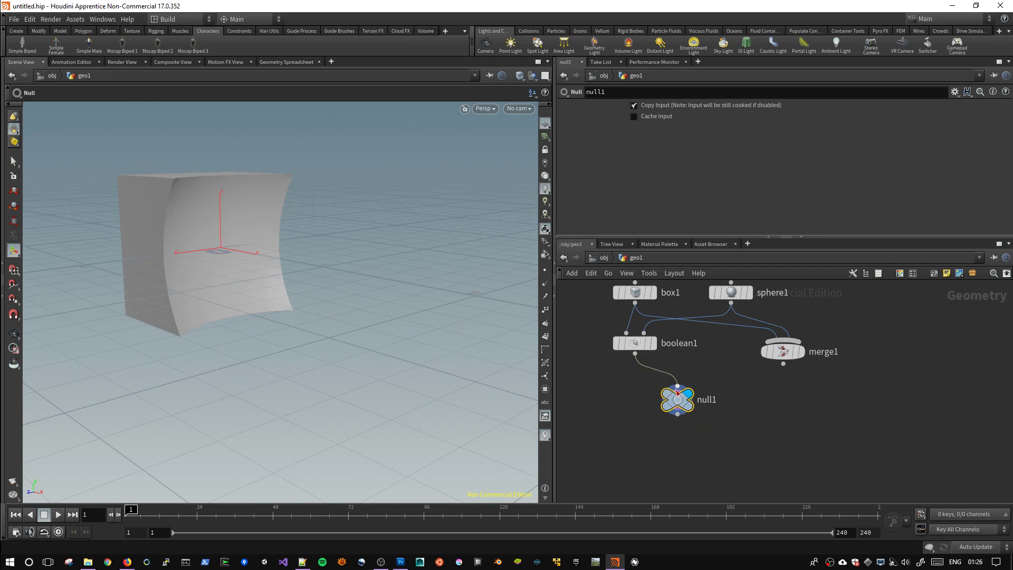
drag(635, 343, 626, 344)
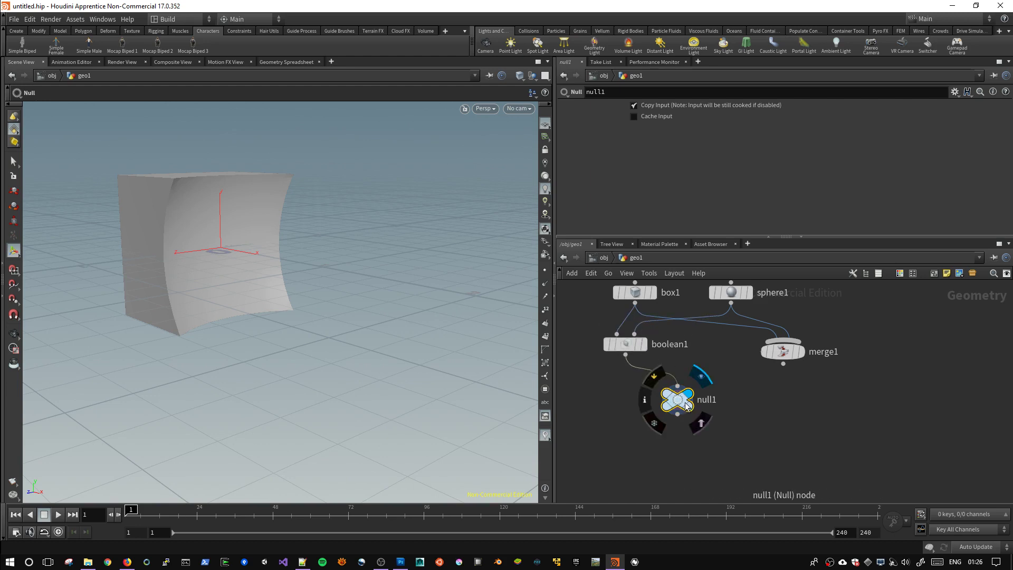
drag(686, 405, 643, 399)
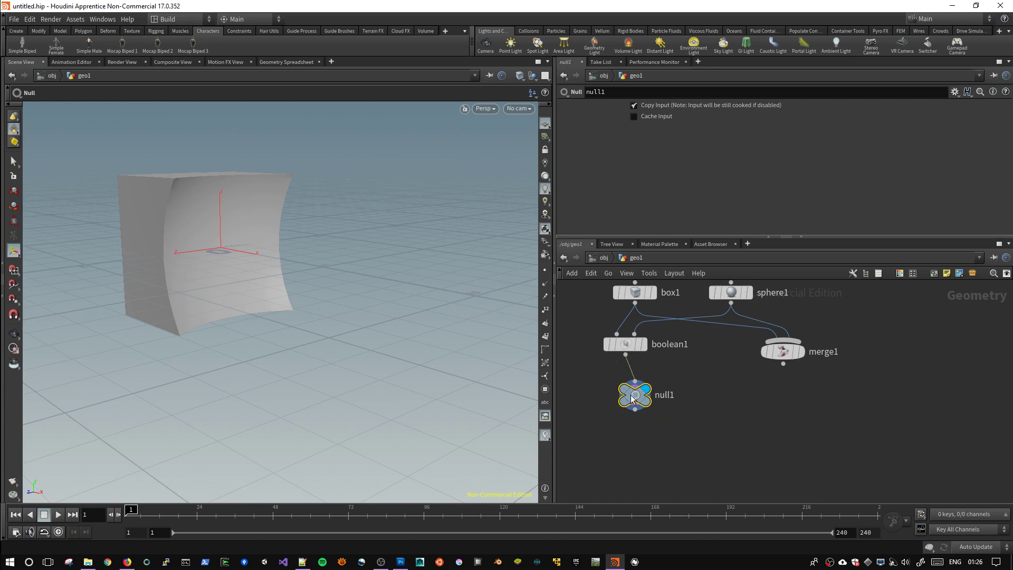
Reposition null1 back under boolean1, leaving its name unchanged.
scroll(398, 342, up, 2)
scroll(425, 337, up, 2)
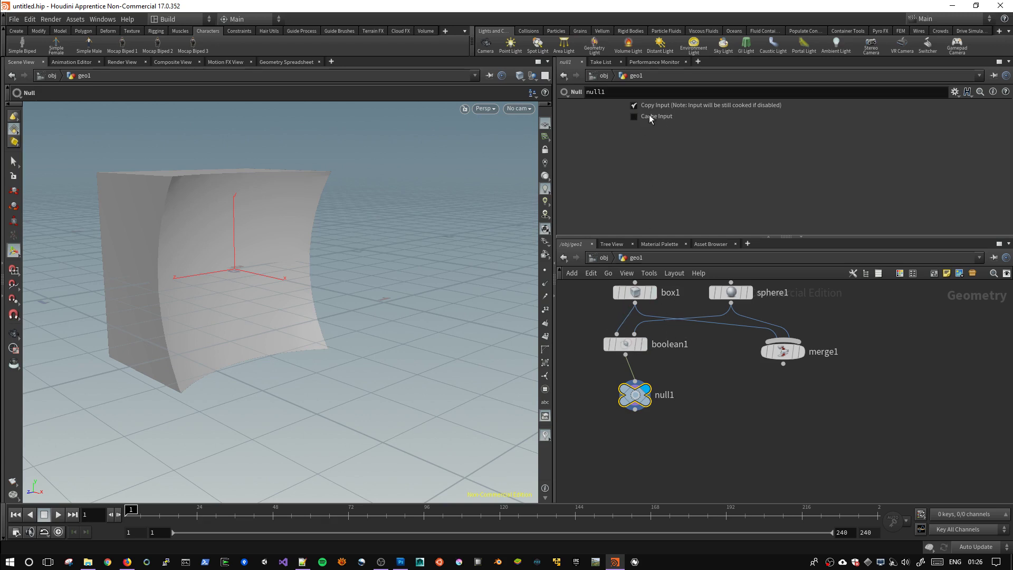
drag(650, 404, 641, 405)
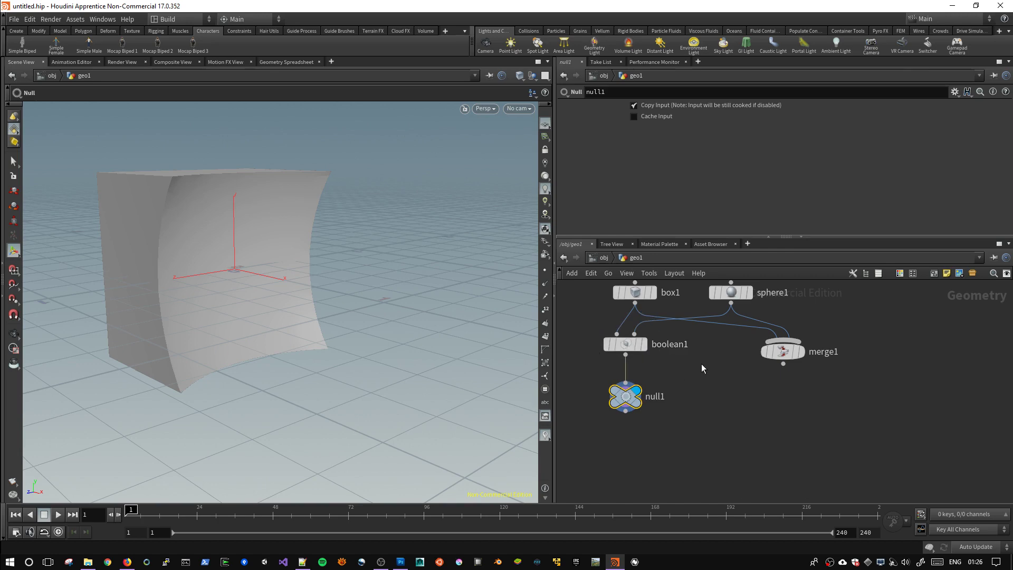
key(Escape)
mouse_move(346, 278)
mouse_down()
mouse_move(493, 285)
mouse_move(421, 190)
mouse_move(294, 280)
mouse_move(253, 296)
mouse_up()
double_click(654, 397)
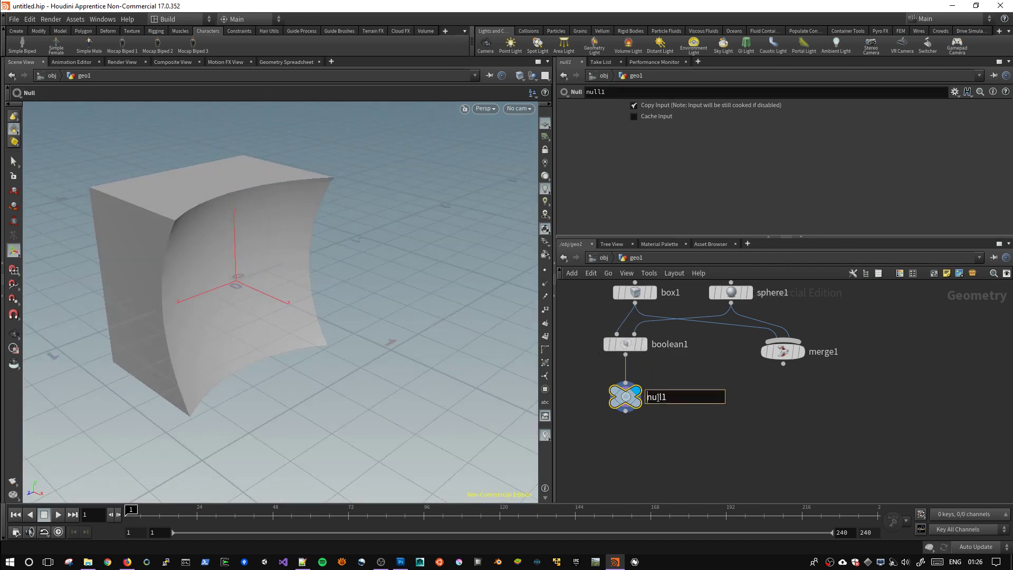
click(668, 417)
mouse_move(625, 395)
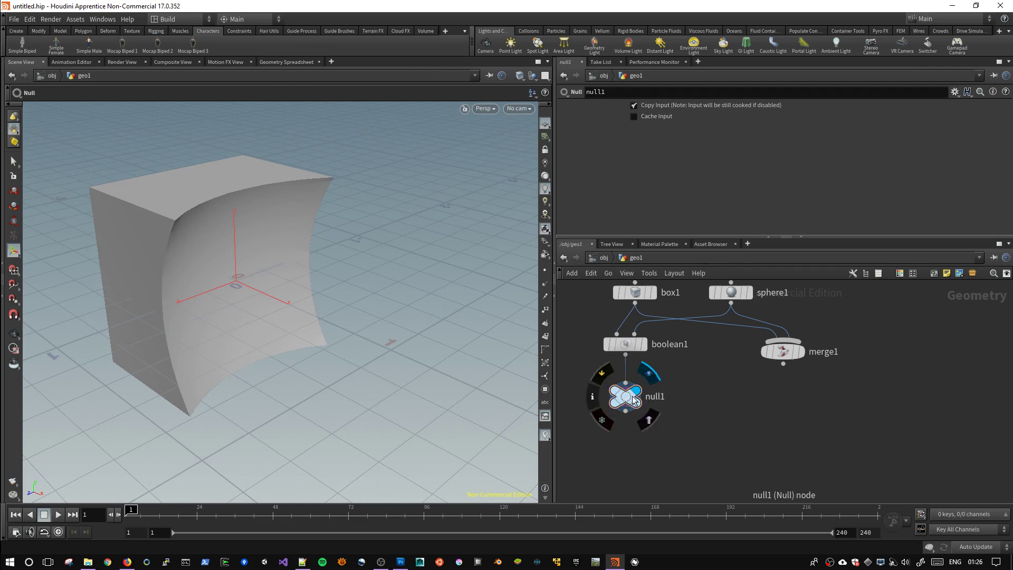
drag(633, 399, 674, 403)
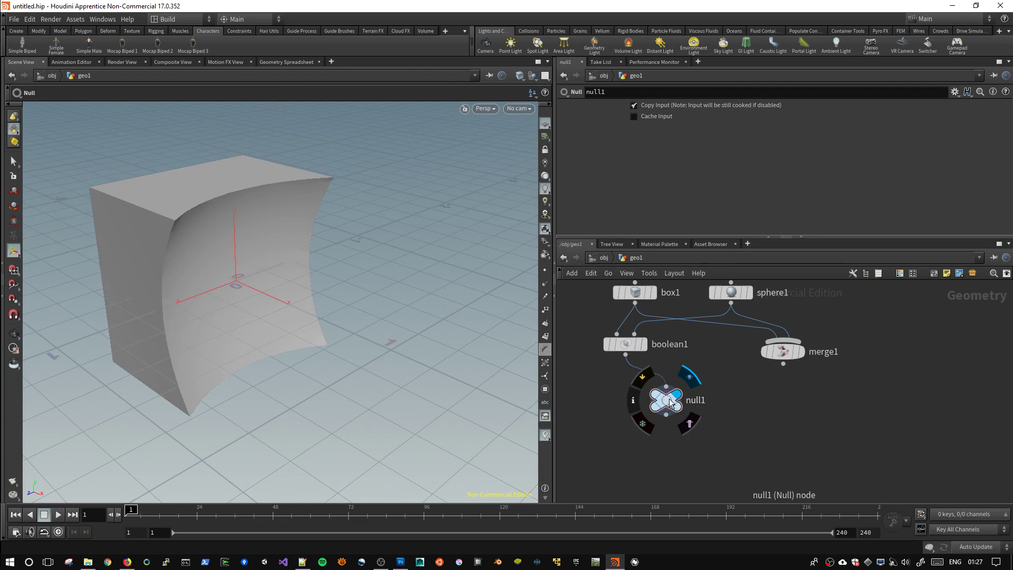
drag(664, 402, 633, 402)
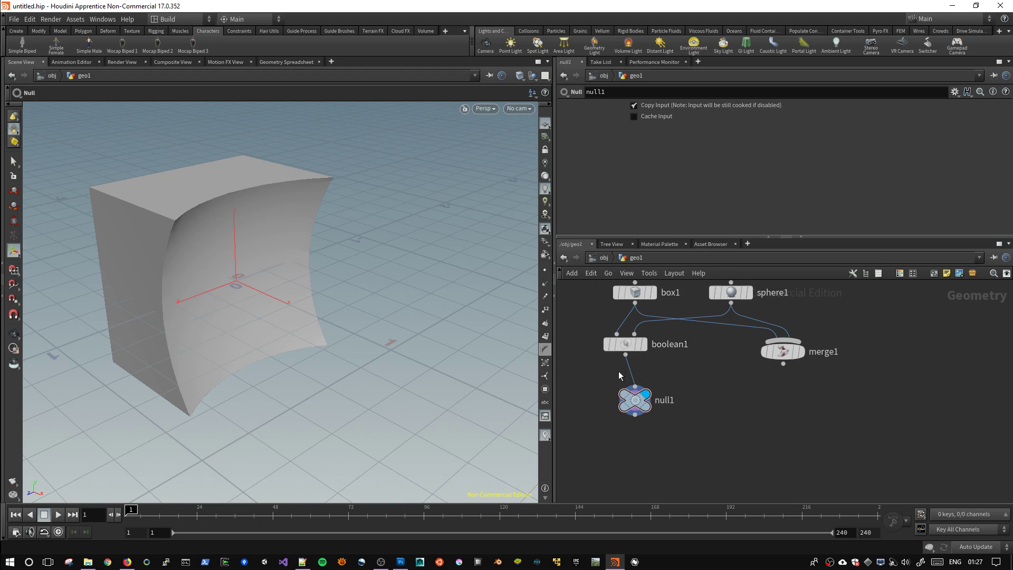
Review boolean1's parameters and the notes, then select boolean1, merge1 and null1.
click(636, 346)
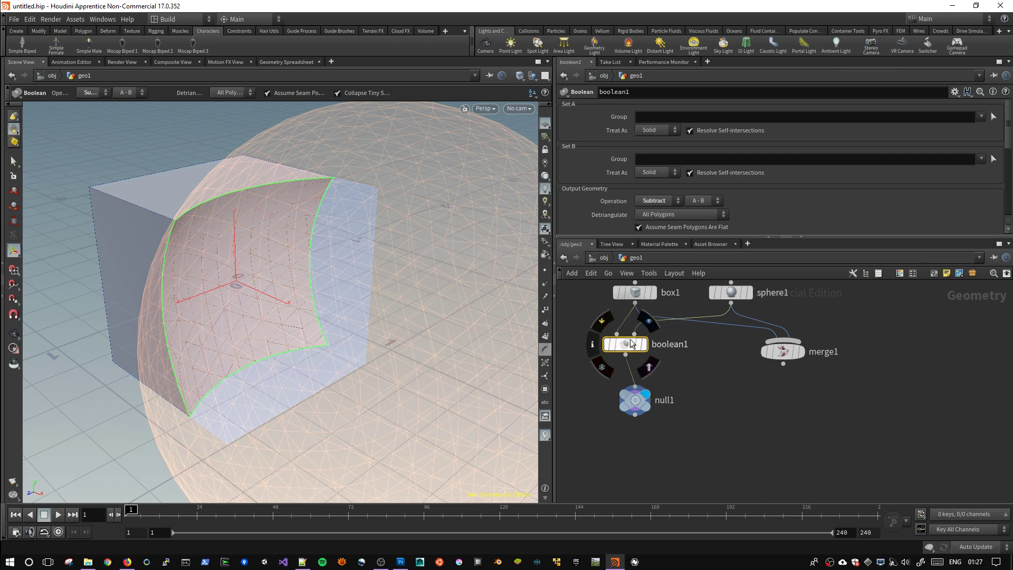
click(636, 400)
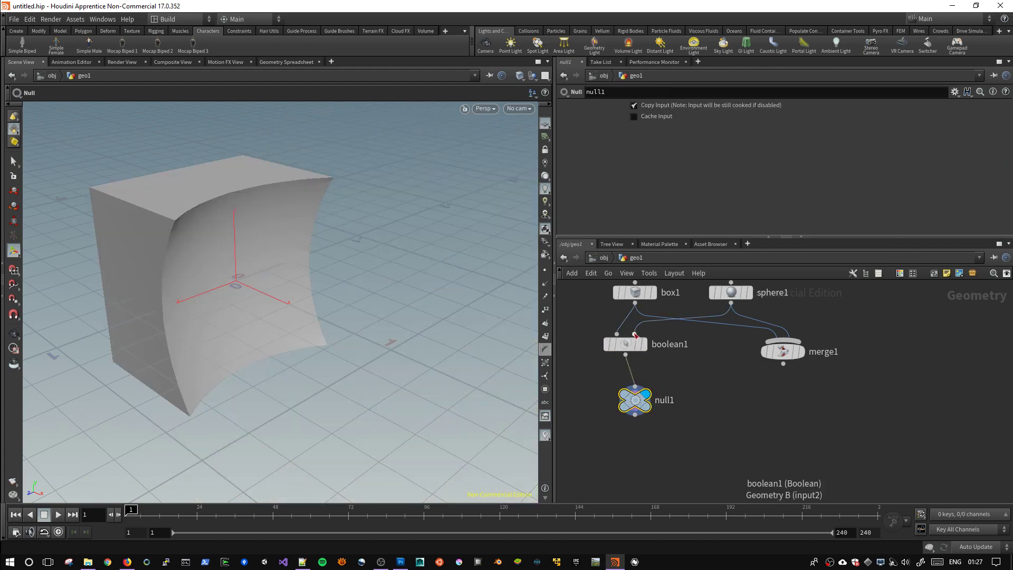
key(alt+Tab)
key(alt+Tab)
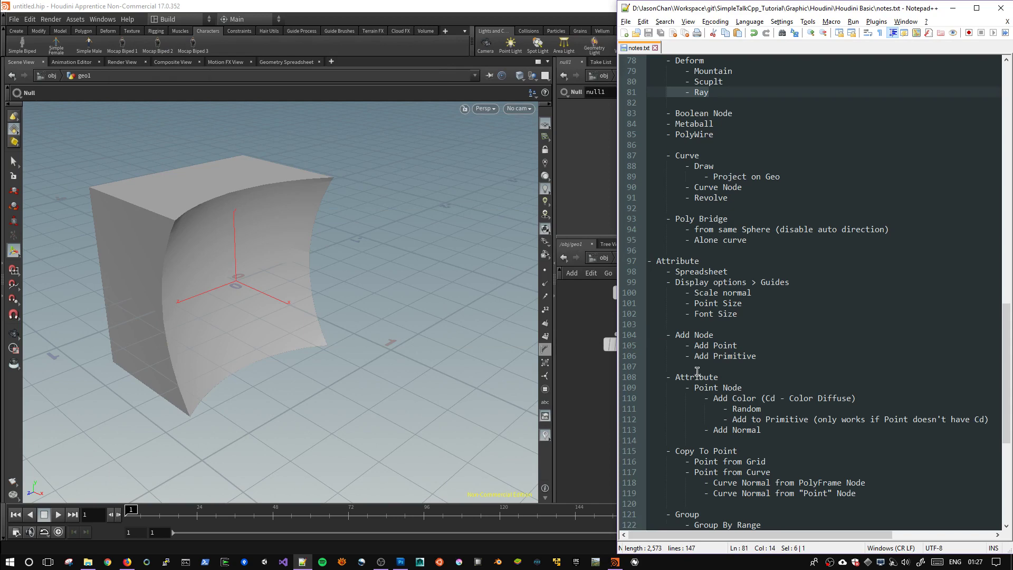
click(597, 392)
mouse_move(587, 451)
mouse_down()
mouse_move(857, 320)
mouse_move(738, 434)
mouse_up()
Display sphere1 on its own and delete every other node in geo1.
click(629, 346)
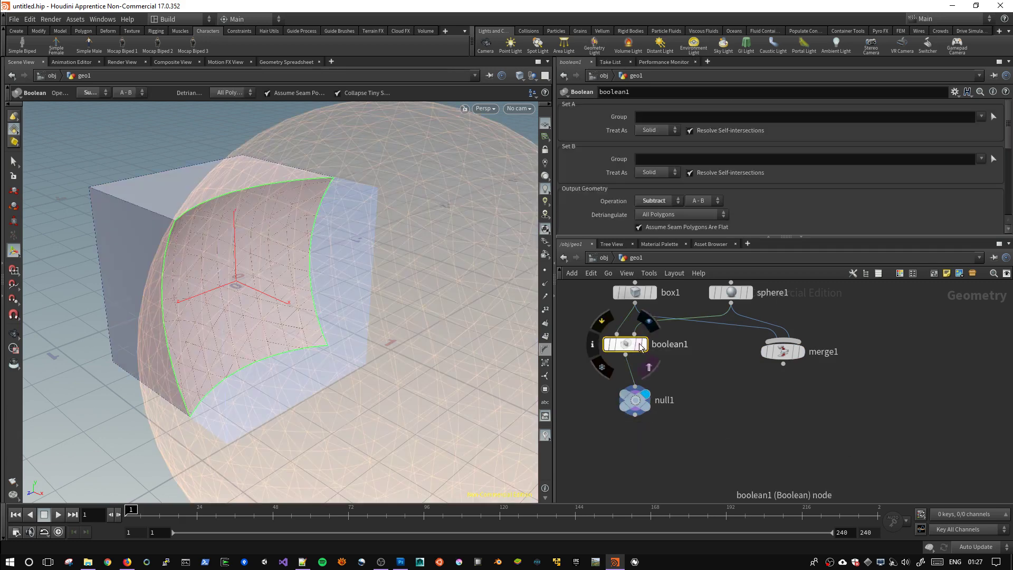
click(726, 293)
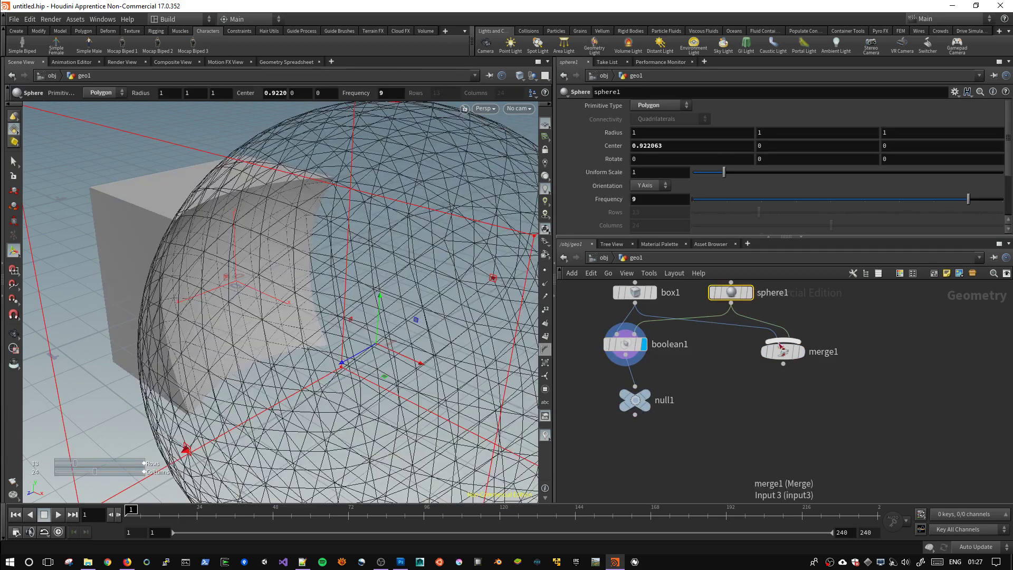
drag(783, 351, 718, 372)
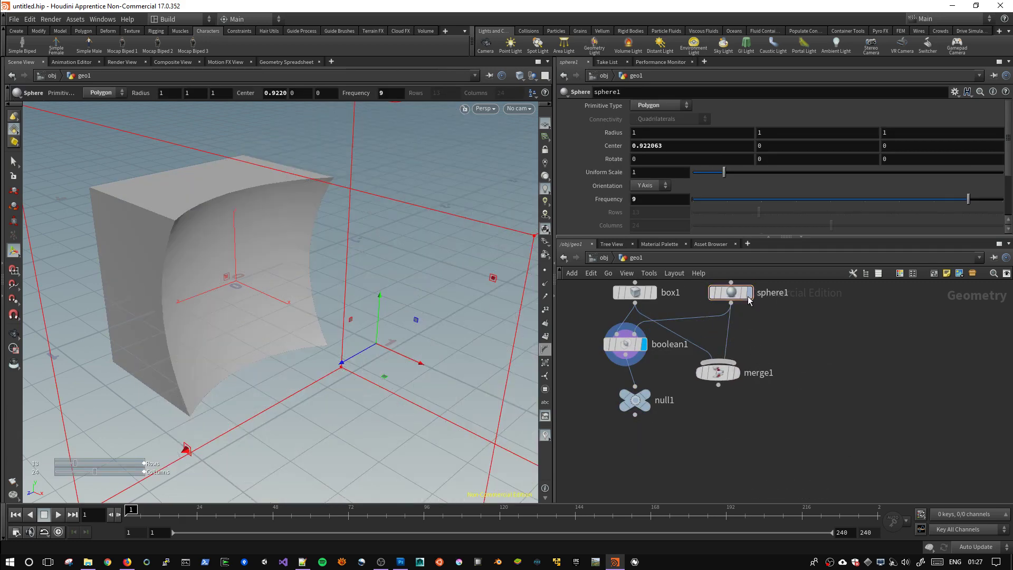
click(749, 292)
drag(730, 292, 810, 313)
drag(694, 445, 593, 280)
key(Delete)
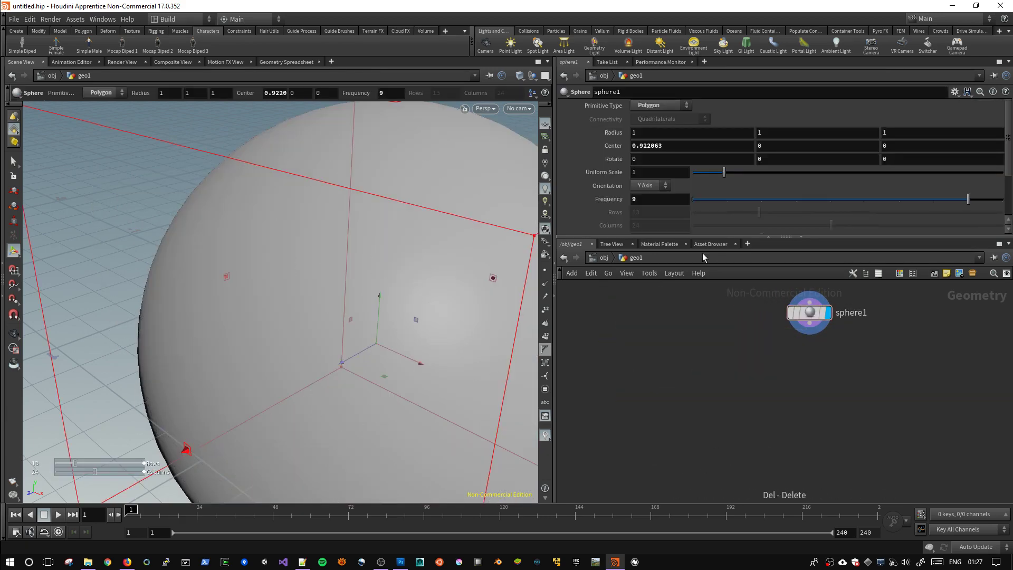
drag(810, 313, 659, 308)
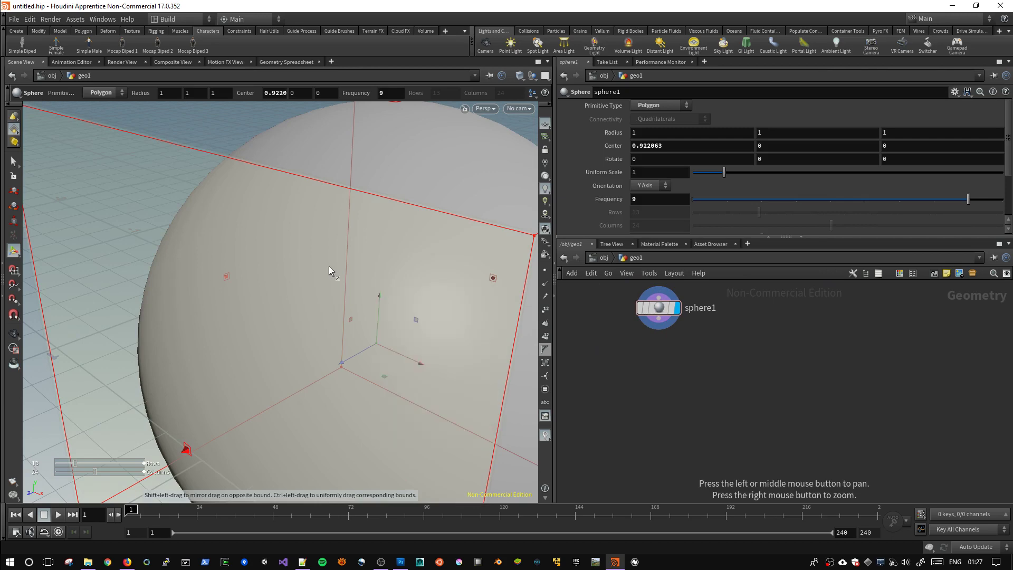
View the sphere from a lower angle with Smooth Wire Shaded shading.
key(Escape)
scroll(317, 232, down, 3)
scroll(294, 218, down, 3)
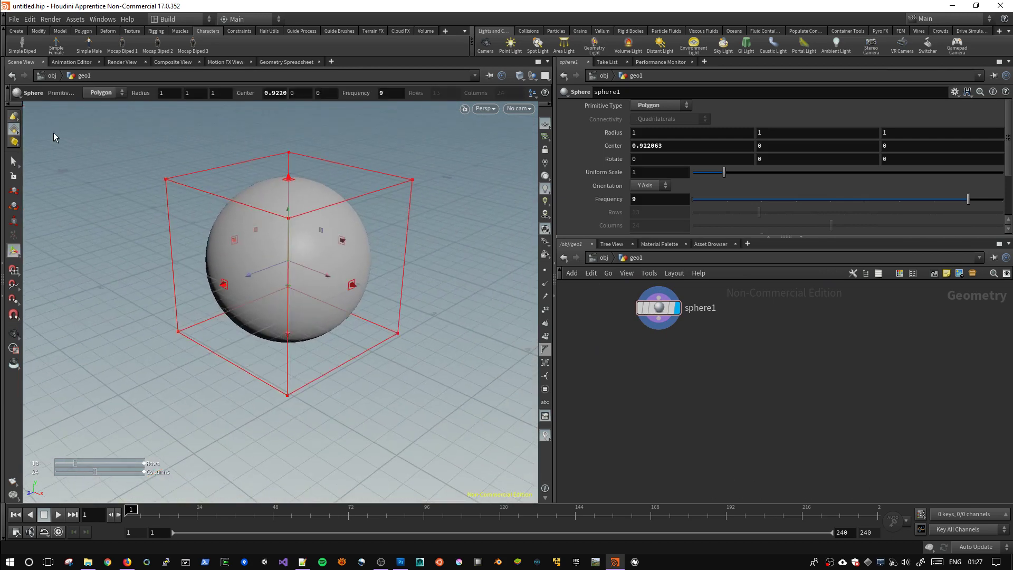
mouse_move(298, 274)
mouse_down()
mouse_move(373, 249)
mouse_move(316, 289)
mouse_move(305, 311)
mouse_move(414, 253)
mouse_up()
key(s)
click(519, 75)
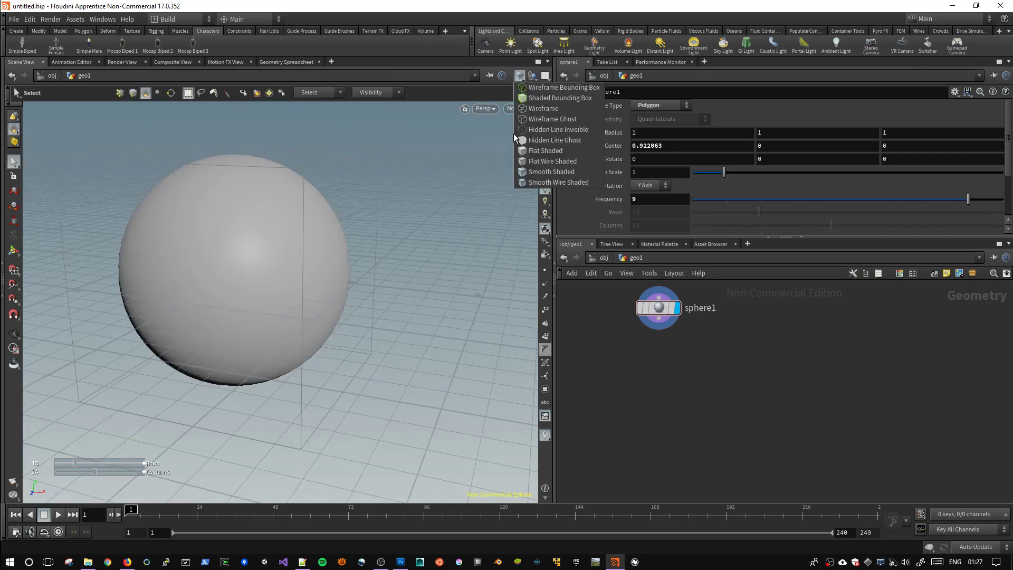
click(560, 181)
key(Escape)
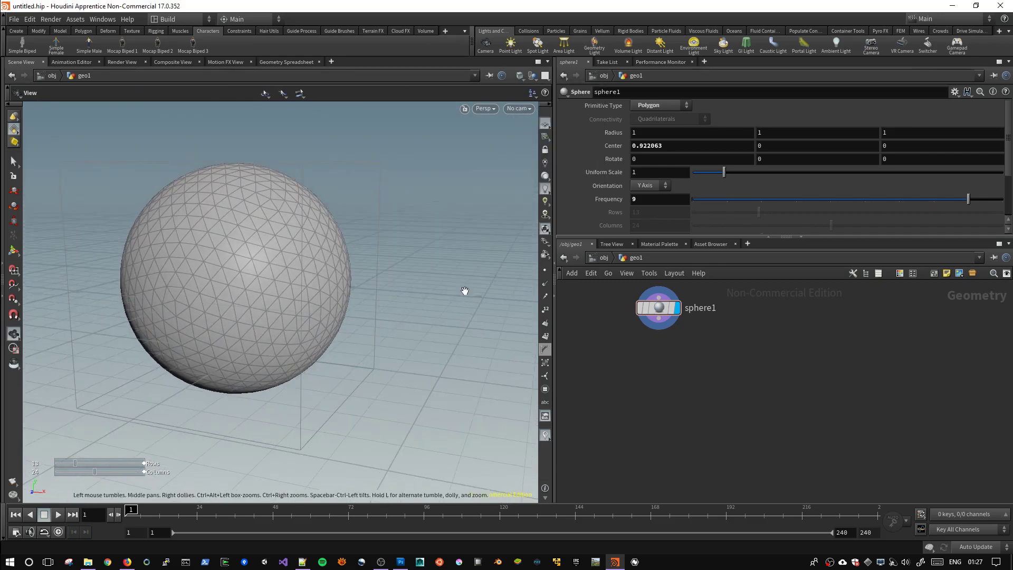
key(s)
Lower the sphere Frequency from 9 to 2 for a coarse faceted ball.
drag(884, 203, 838, 205)
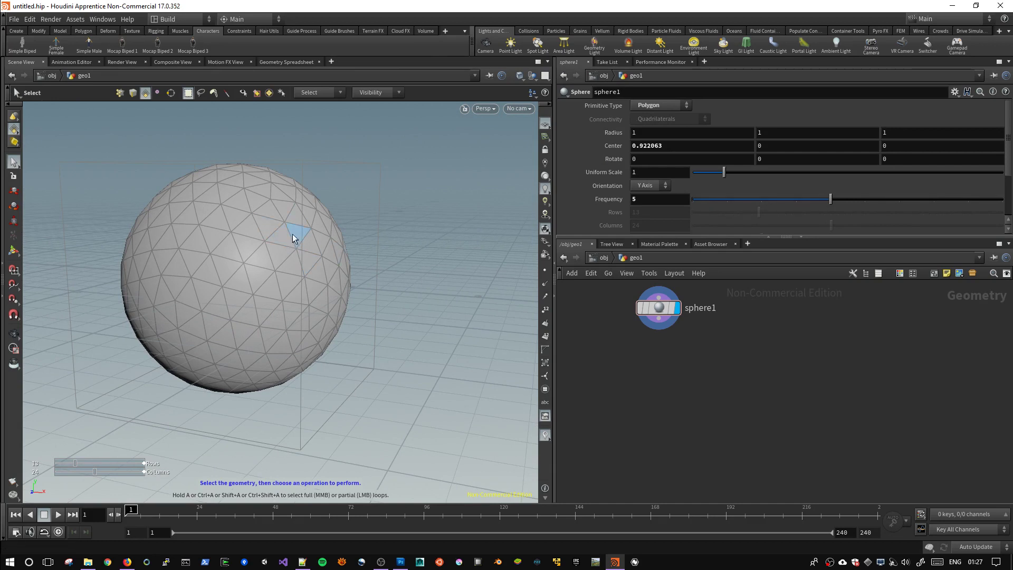
drag(831, 199, 727, 199)
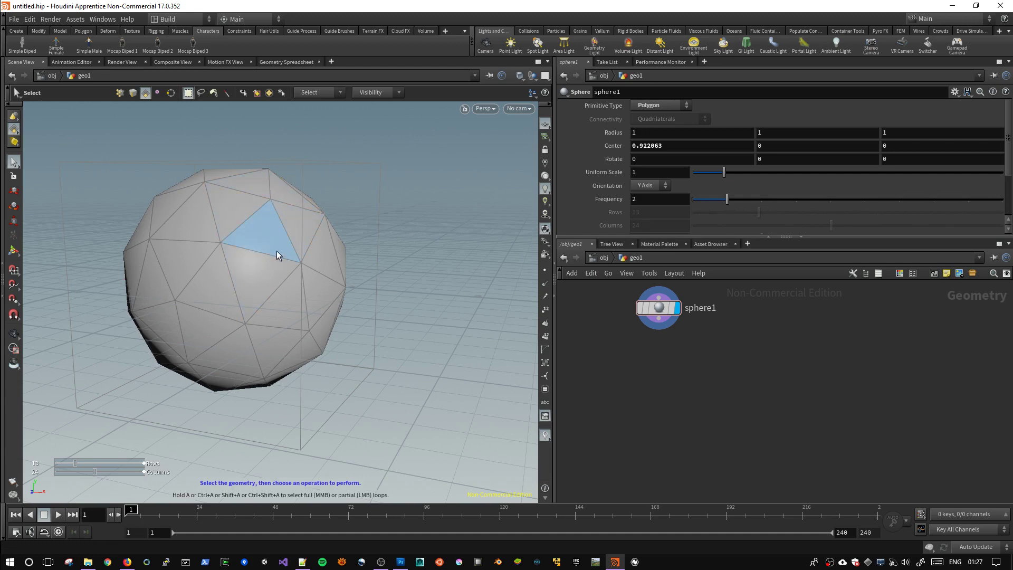
alt+drag(277, 252, 249, 283)
scroll(358, 258, up, 3)
alt+drag(357, 258, 402, 280)
scroll(402, 280, down, 2)
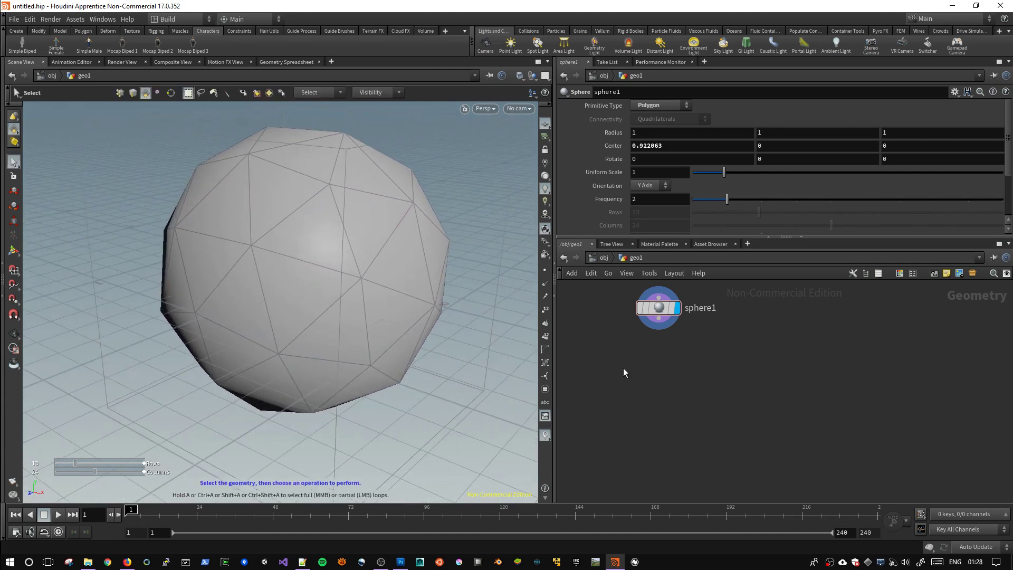
Add a PolyWire node after sphere1 and lower its Wire Radius to 0.02.
key(Tab)
text(polywi)
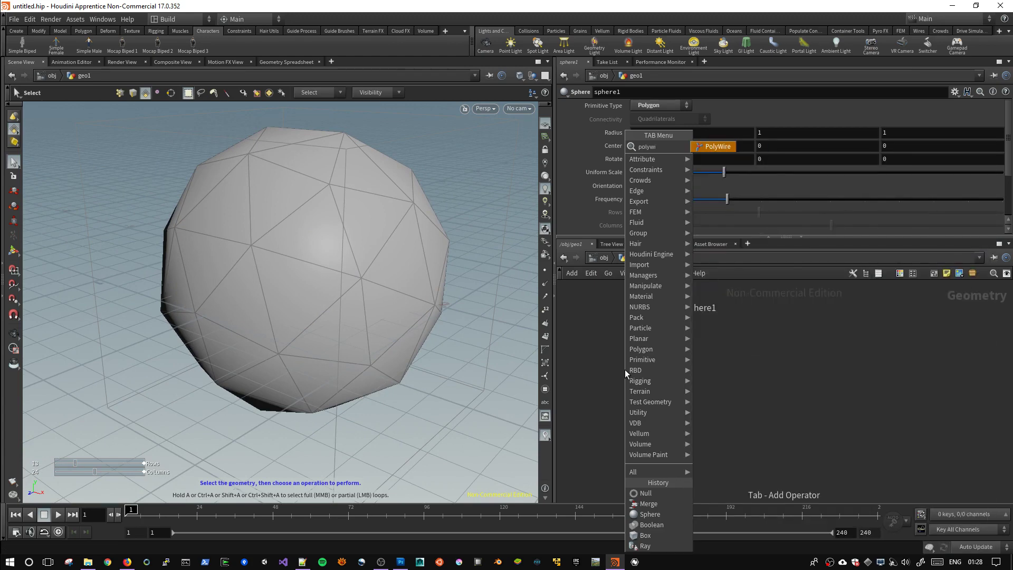
key(Return)
click(654, 378)
drag(657, 328, 652, 367)
click(669, 376)
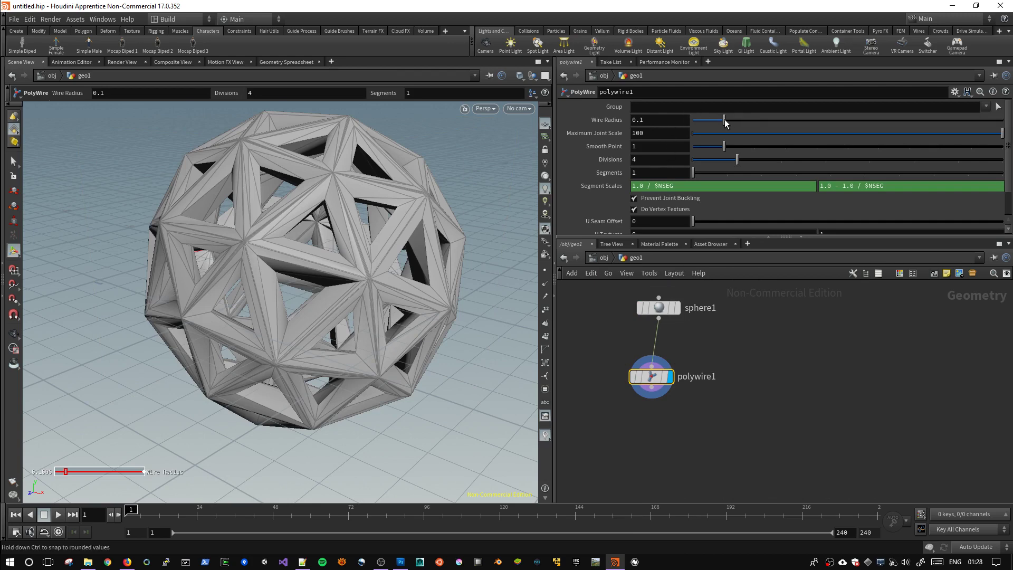
drag(726, 123, 699, 119)
Raise the PolyWire Divisions to 7 for rounder tubes.
key(Escape)
scroll(532, 244, up, 5)
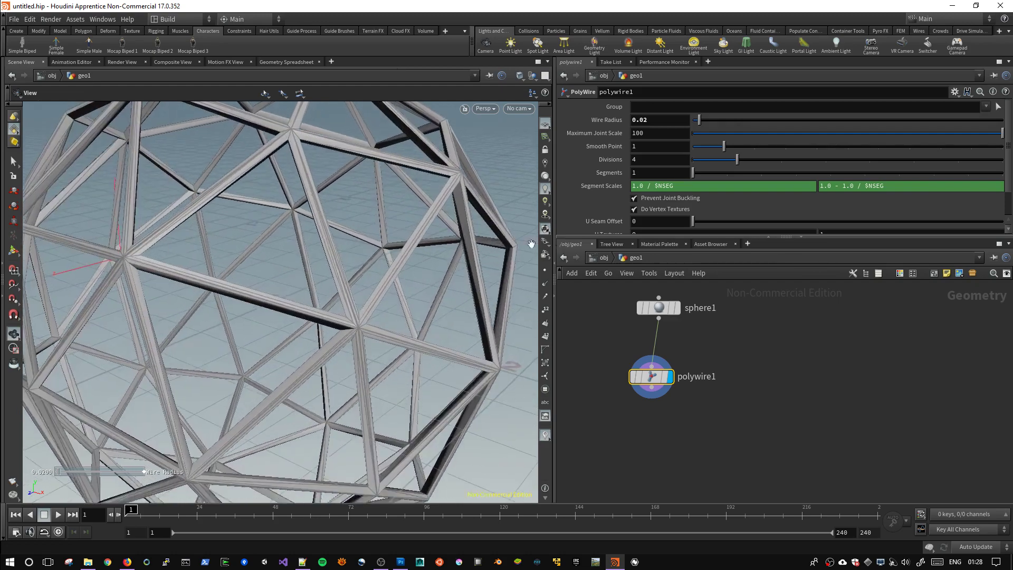
drag(531, 244, 438, 168)
key(Return)
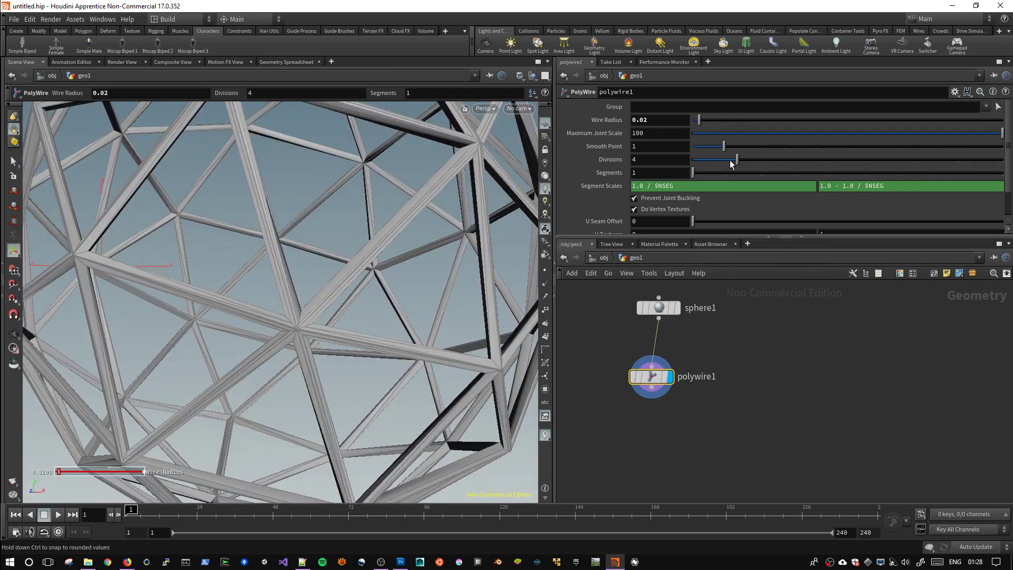
drag(747, 159, 873, 158)
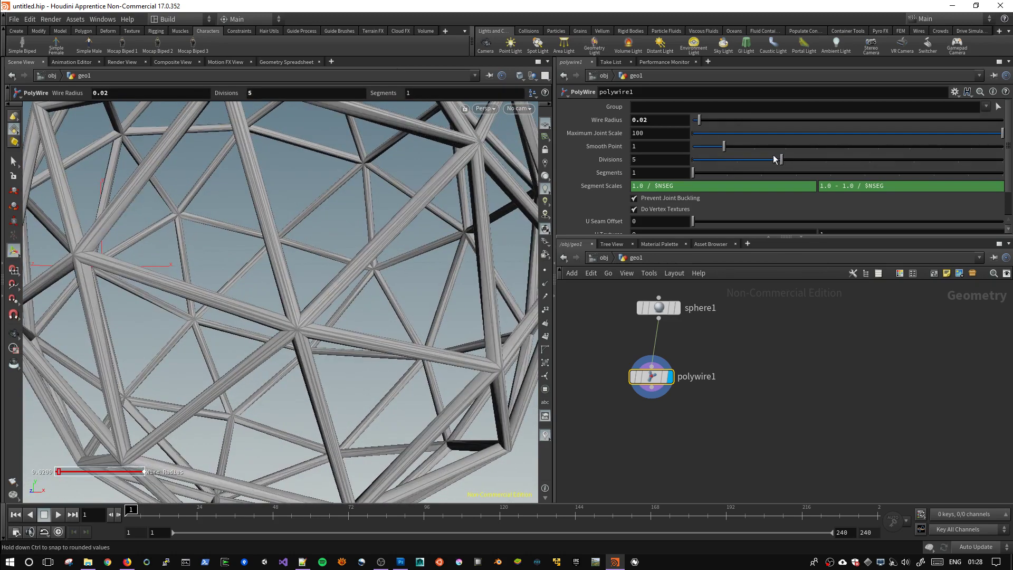
key(s)
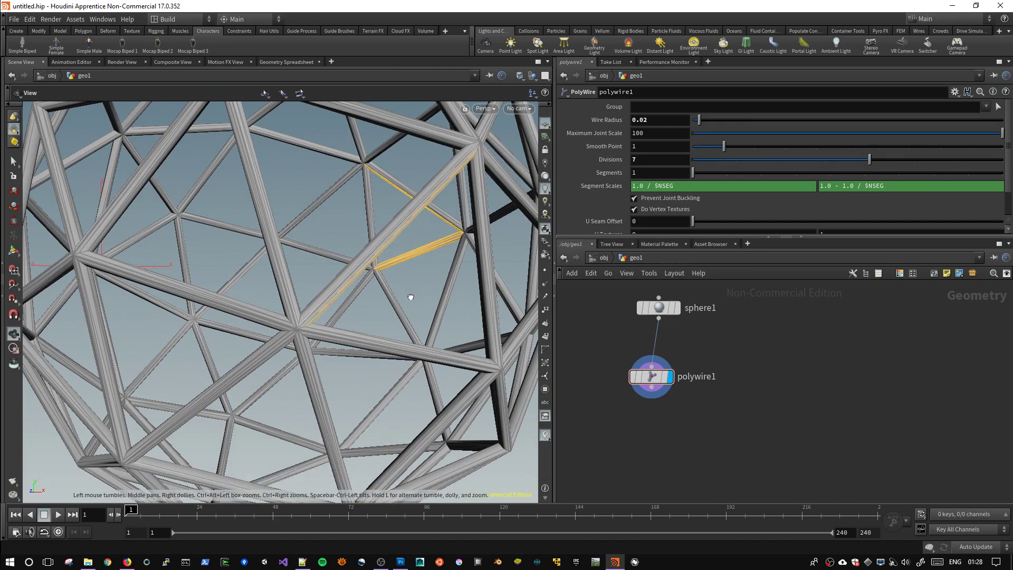
Orbit around the wire sphere and move the sphere1 node up and right.
scroll(406, 294, down, 3)
scroll(402, 301, down, 3)
key(s)
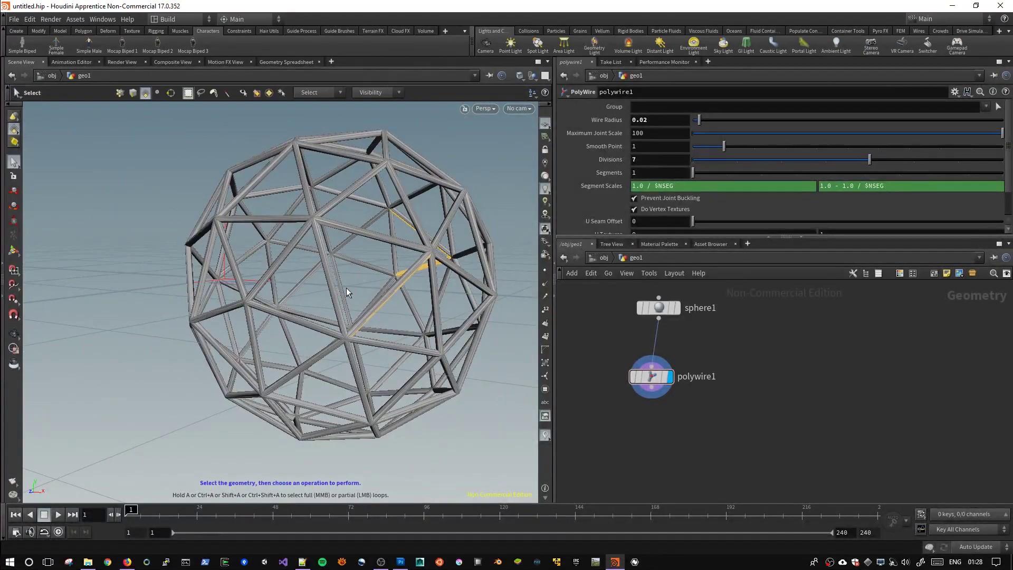
mouse_move(328, 283)
mouse_down()
mouse_move(355, 199)
mouse_move(439, 162)
mouse_up()
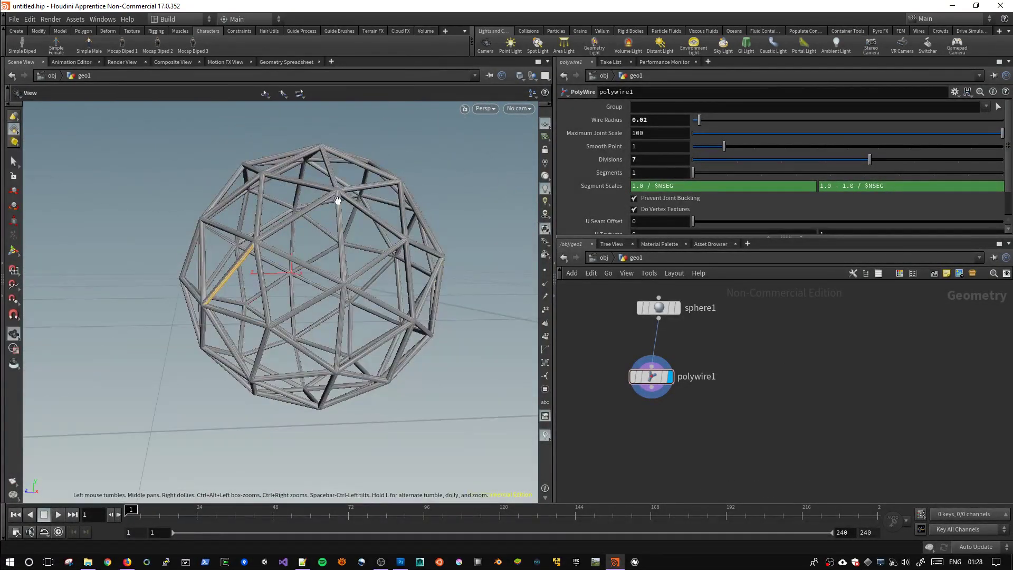
drag(362, 210, 390, 222)
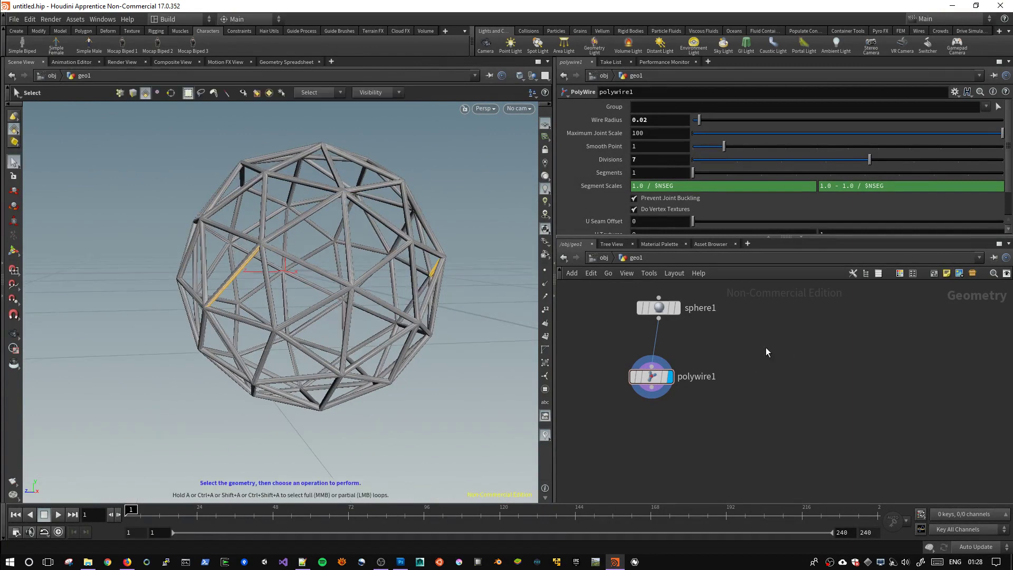
drag(660, 307, 778, 319)
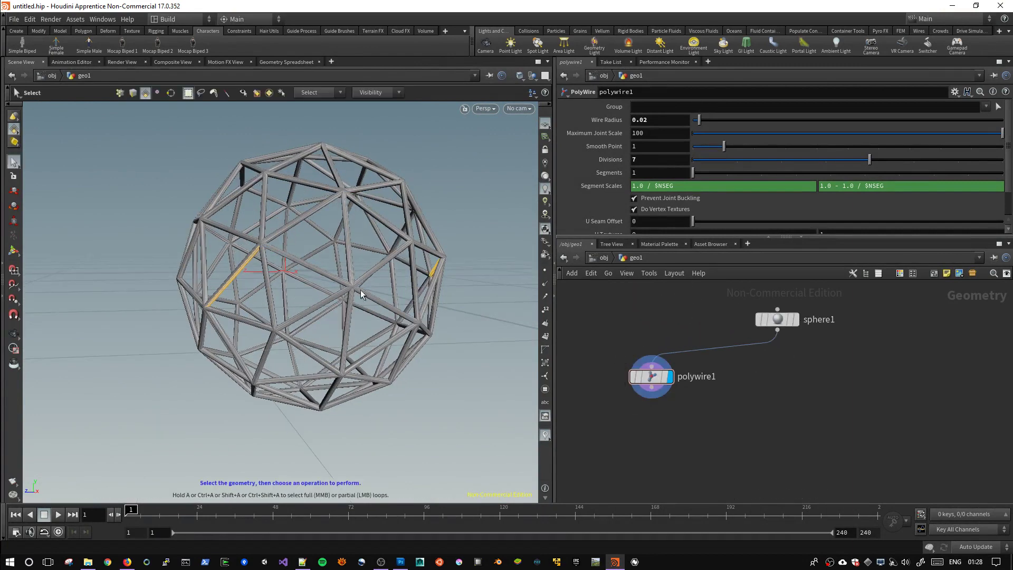
mouse_move(334, 269)
mouse_down()
mouse_move(327, 379)
mouse_move(338, 295)
mouse_up()
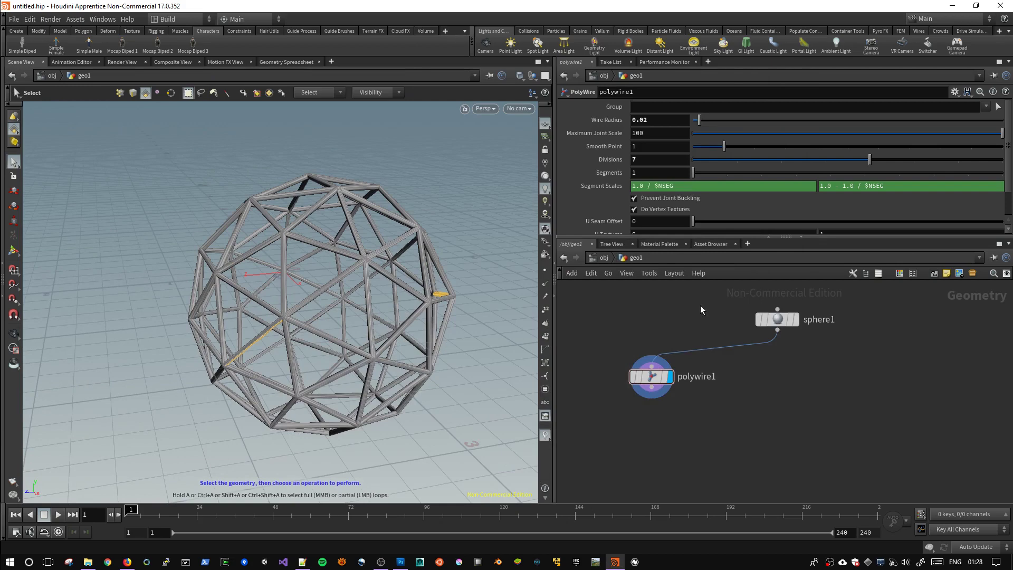
Delete sphere1 and polywire1, check the Notepad++ notes, and bring up the add-node menu.
drag(701, 310, 860, 423)
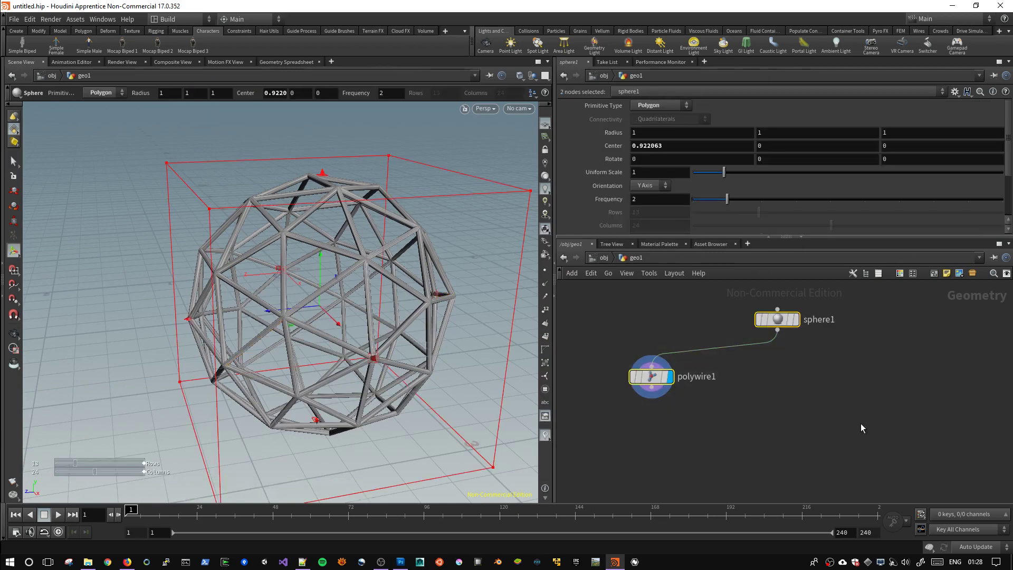
key(Delete)
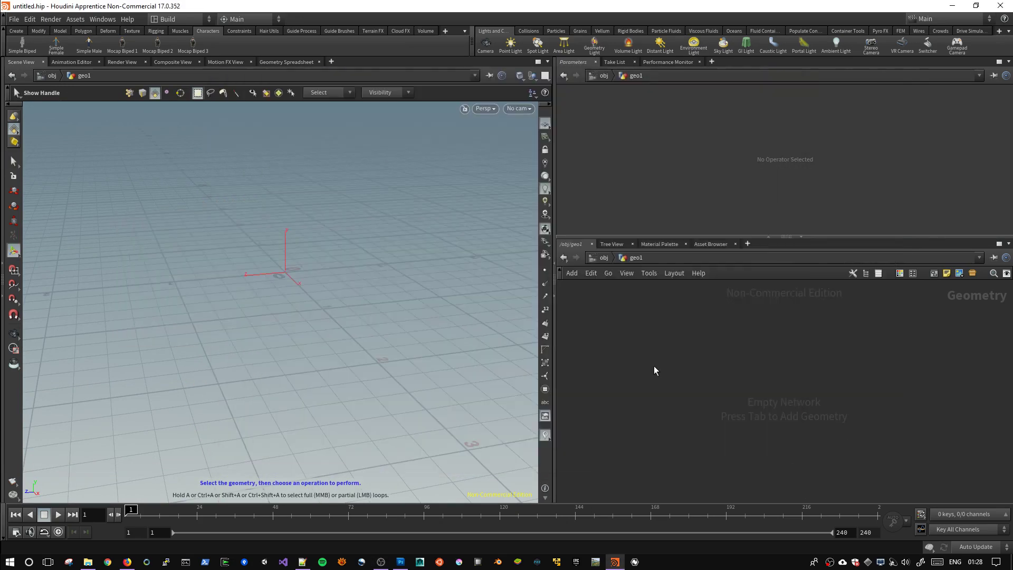
key(alt+Tab)
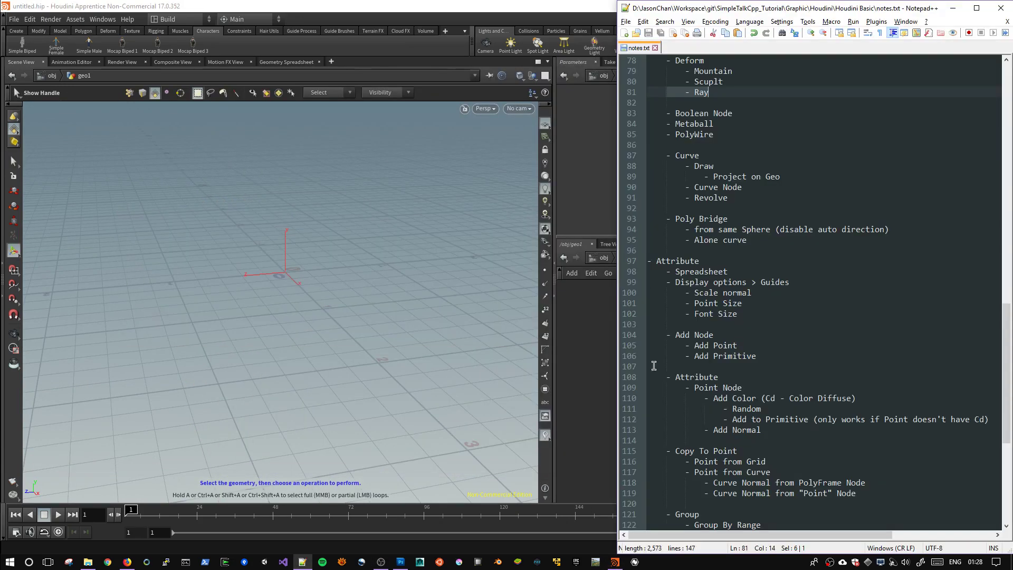
click(593, 325)
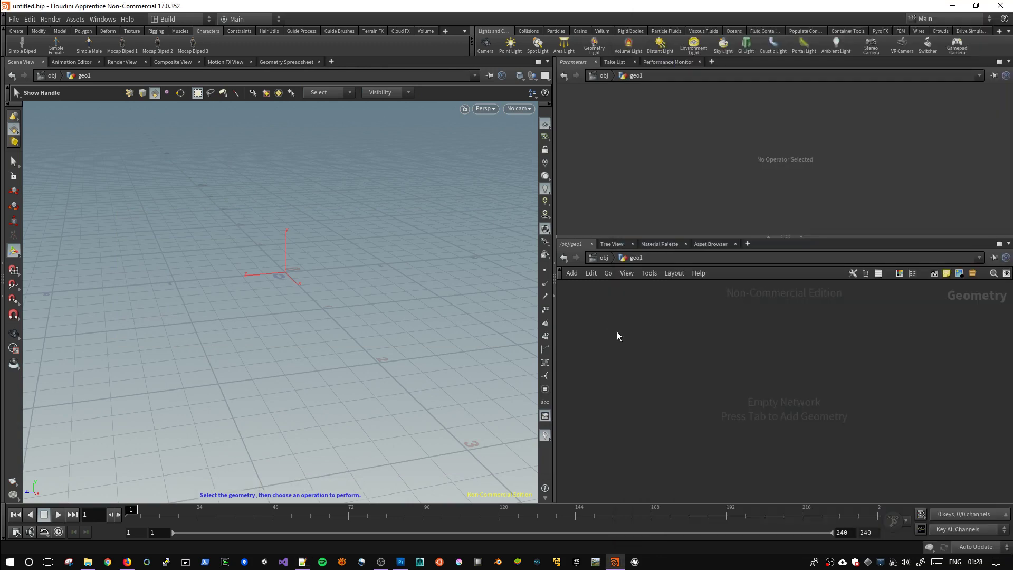
key(Tab)
key(Escape)
key(Tab)
Add a curve1 node from the 'curv' search and place it in the network.
text(cu)
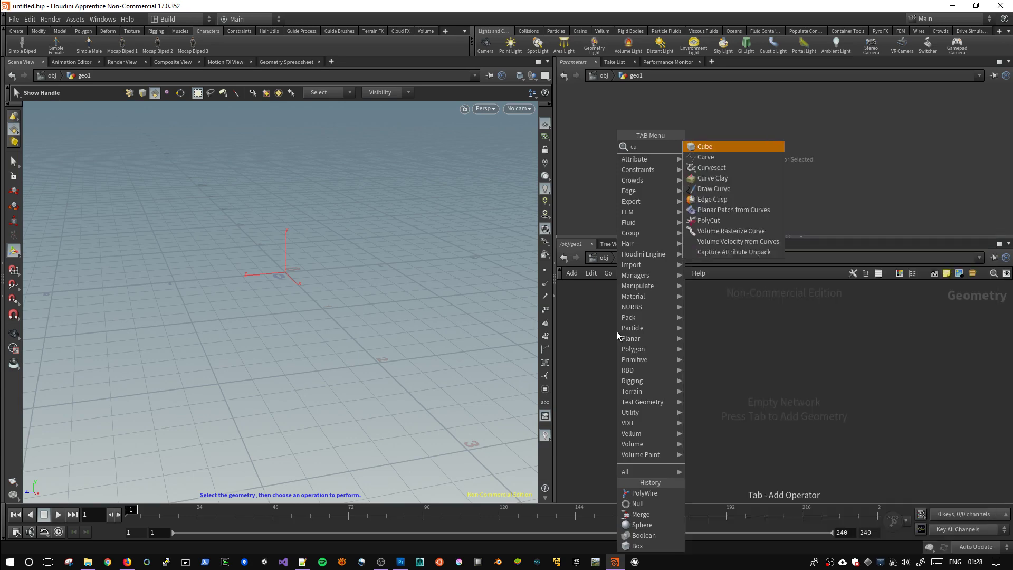
text(rve)
key(Return)
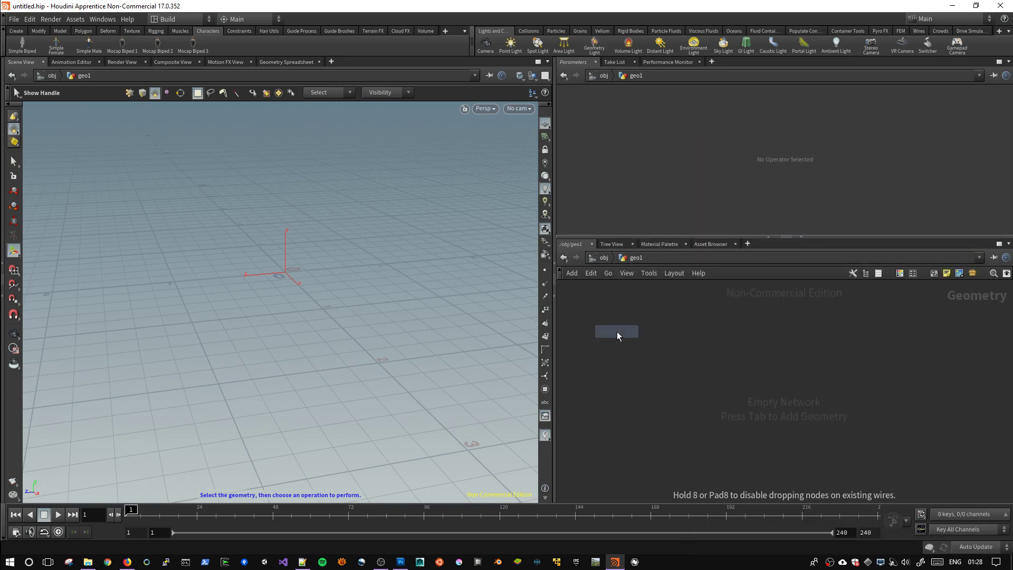
click(631, 312)
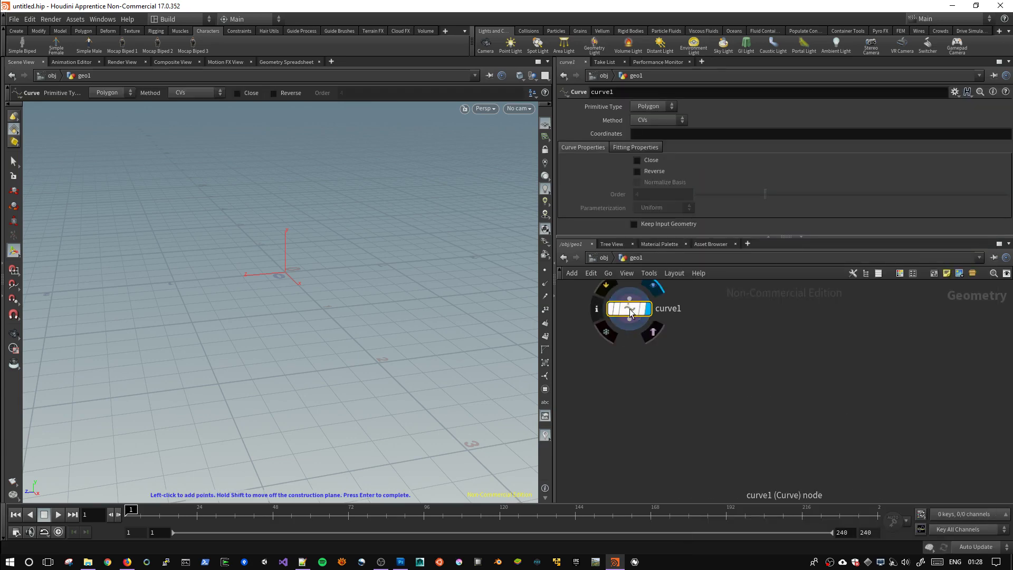
drag(631, 312, 623, 327)
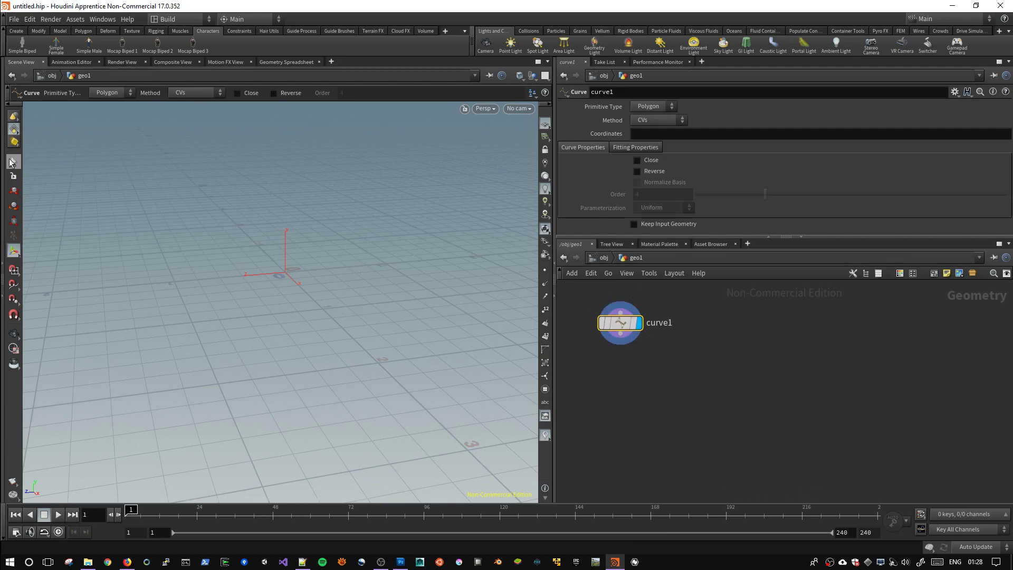
click(14, 161)
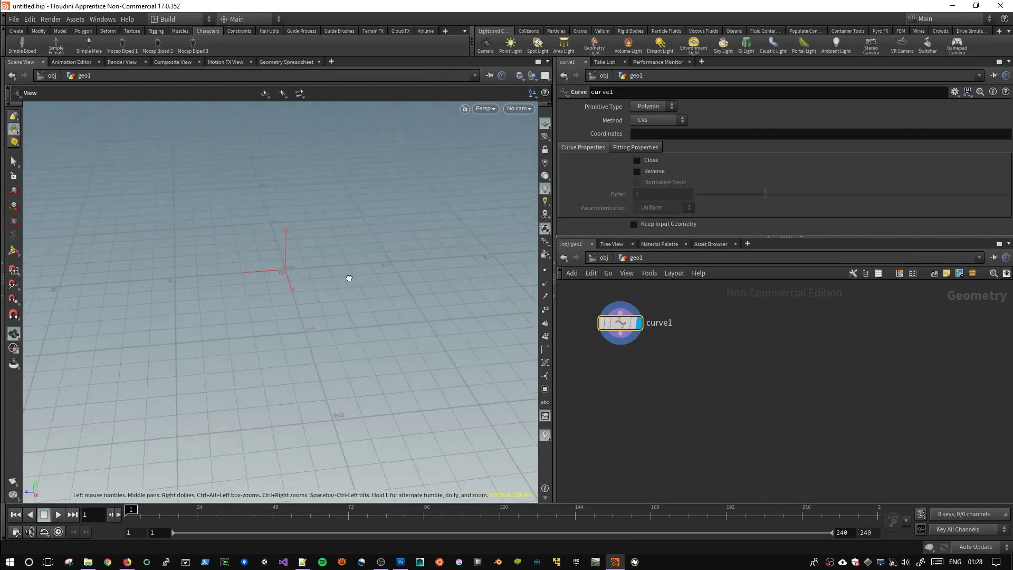
alt+drag(346, 278, 362, 301)
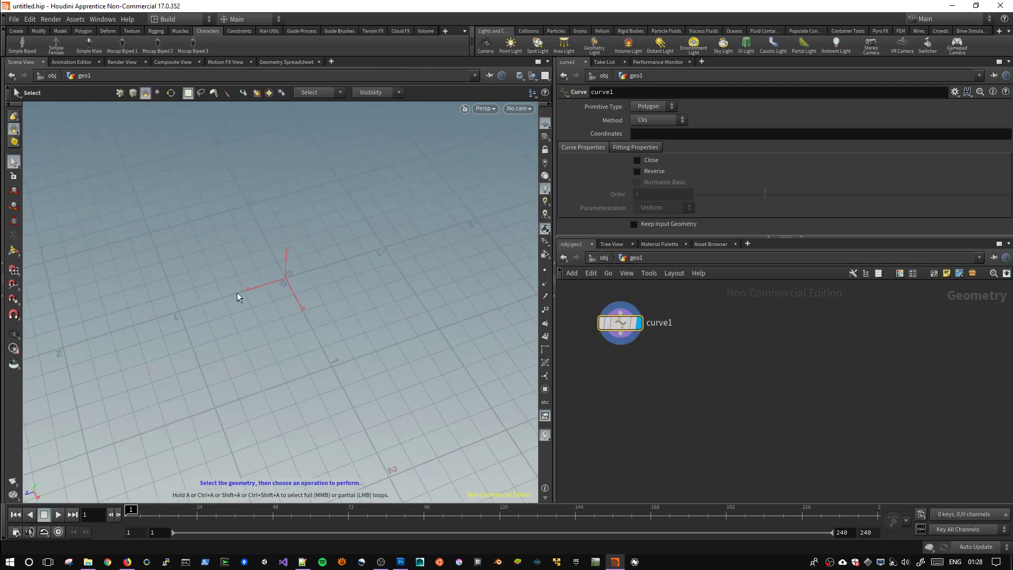
key(Return)
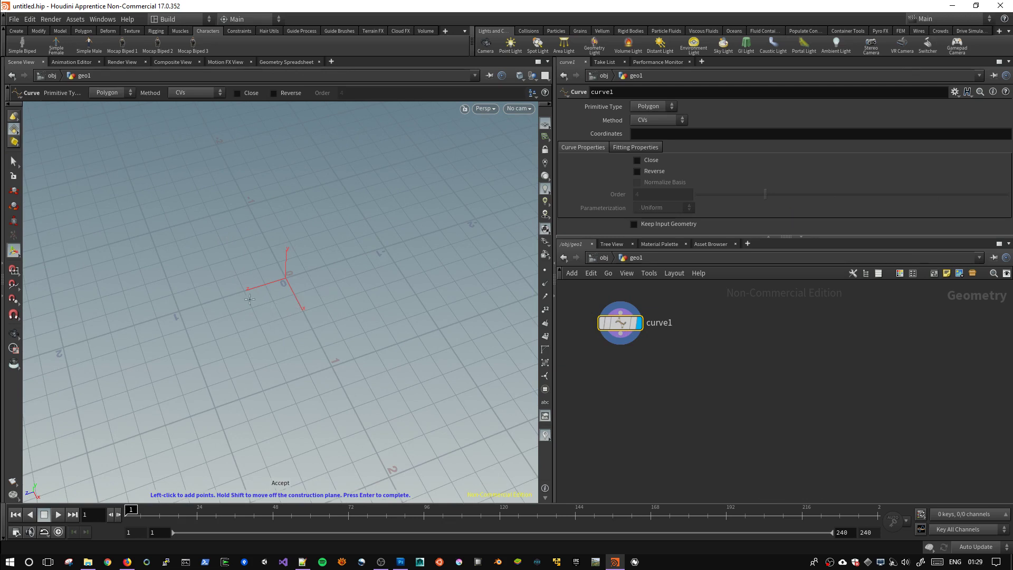
Draw a twelve-point polygon curve spiralling inward around the grid origin.
click(168, 241)
click(231, 222)
click(315, 220)
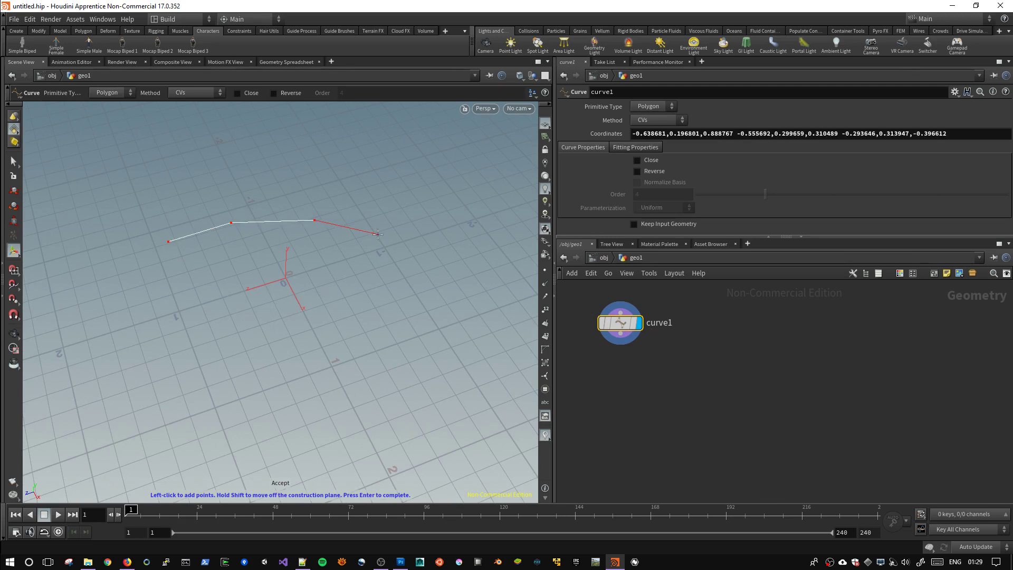
click(378, 235)
click(431, 269)
click(435, 341)
click(343, 401)
click(238, 402)
click(199, 331)
click(269, 296)
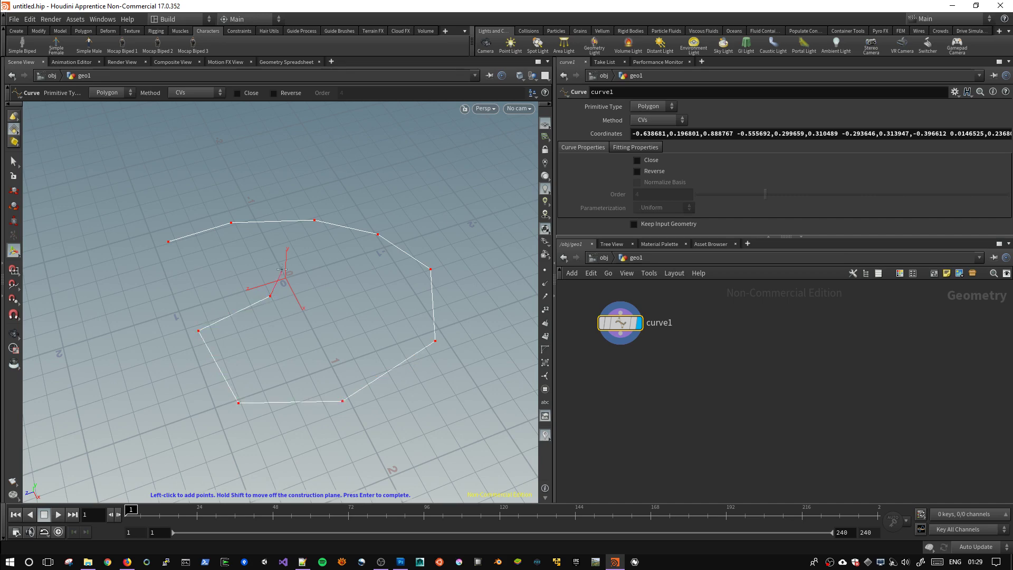
click(222, 255)
click(68, 315)
key(Return)
Inspect the curve from low, tilted angles and move curve1 to the left.
key(Escape)
mouse_move(161, 396)
mouse_down()
mouse_move(330, 317)
mouse_move(369, 235)
mouse_move(396, 213)
mouse_move(442, 257)
mouse_move(299, 318)
mouse_move(323, 343)
mouse_move(373, 271)
mouse_up()
key(Return)
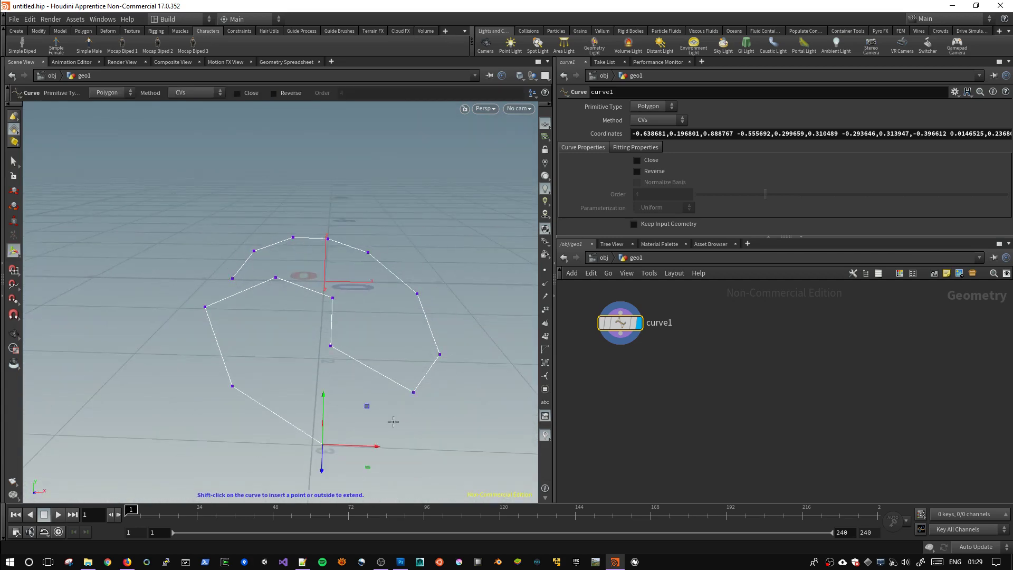
key(Escape)
mouse_move(507, 248)
mouse_down()
mouse_move(370, 316)
mouse_move(467, 310)
mouse_up()
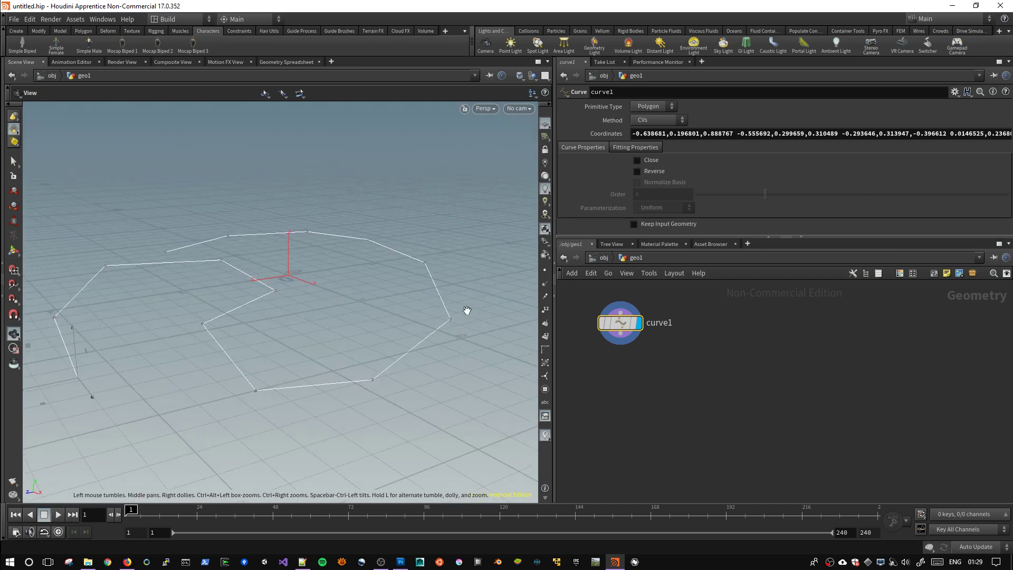
key(Return)
drag(620, 323, 604, 318)
Set curve1's Primitive Type to NURBS after briefly trying Bezier.
click(664, 112)
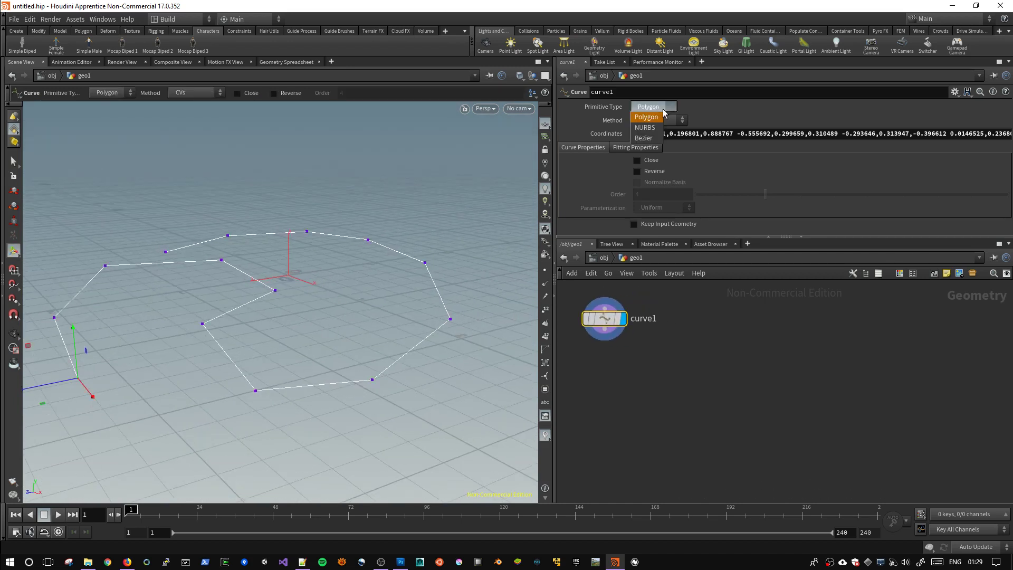
click(658, 128)
click(661, 107)
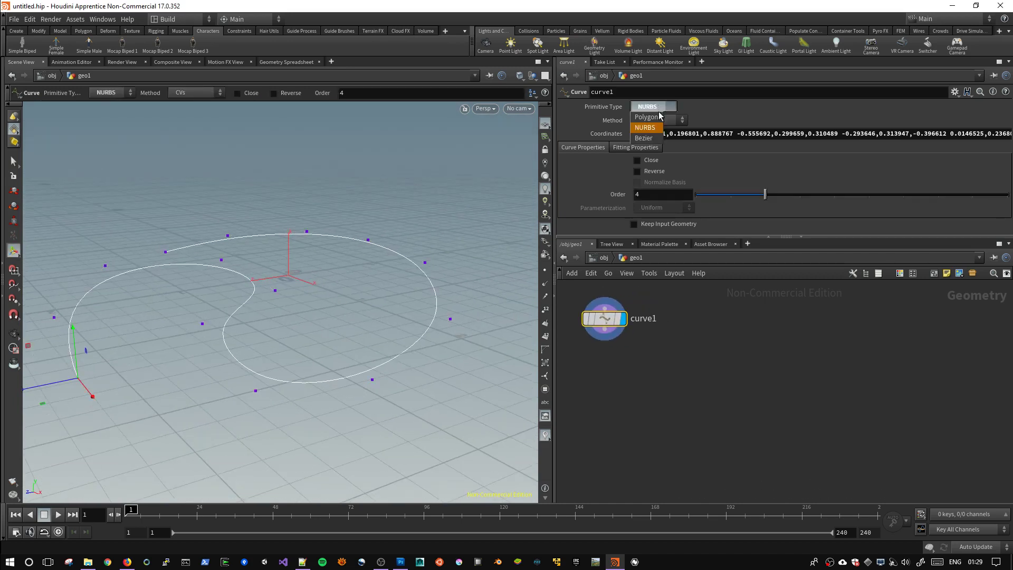
click(653, 137)
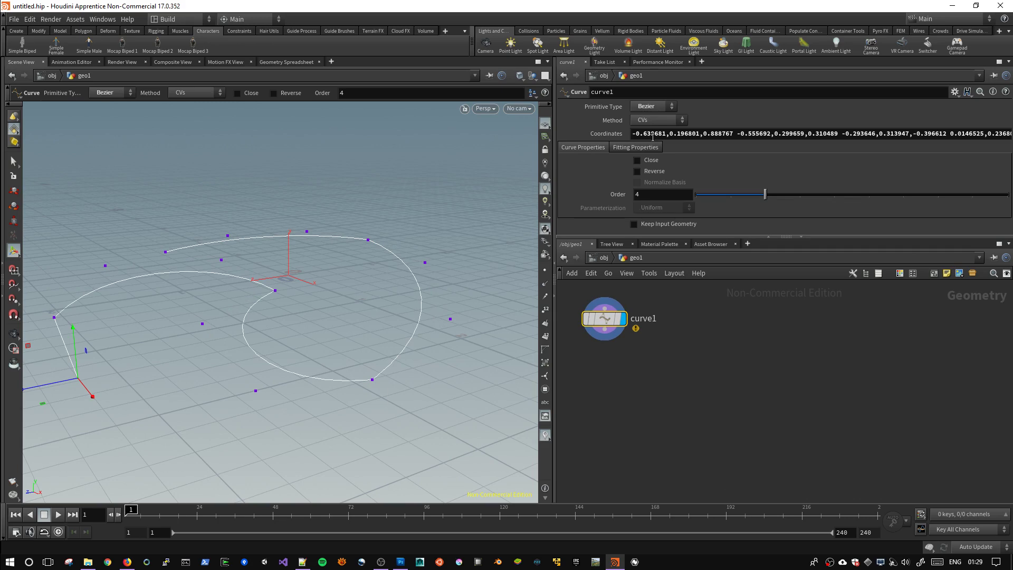
click(654, 107)
click(654, 129)
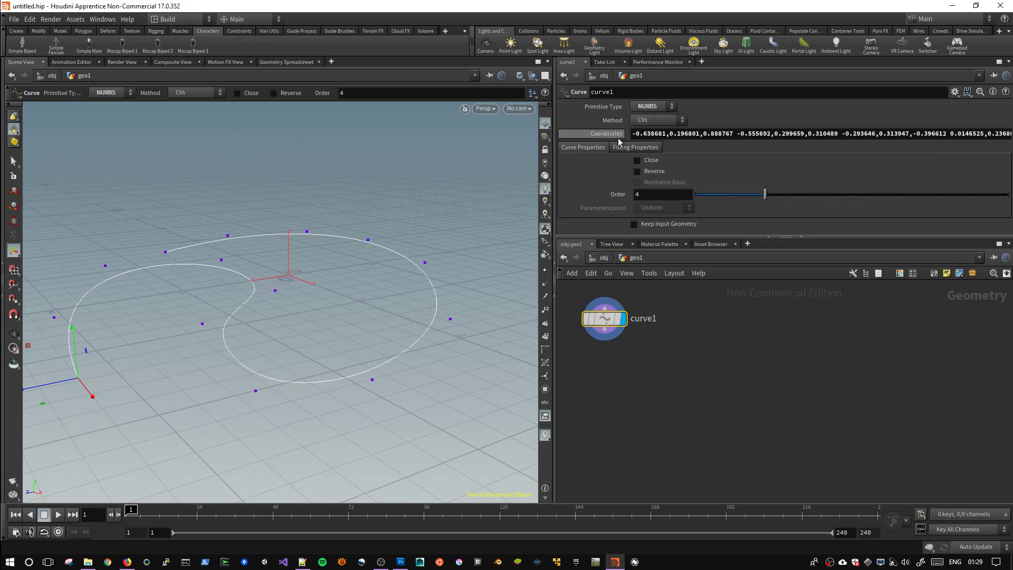
Orbit around the curve with its control points shown, then bring up Photoshop.
key(Escape)
mouse_move(401, 253)
mouse_down()
mouse_move(458, 240)
mouse_move(454, 248)
mouse_up()
key(Return)
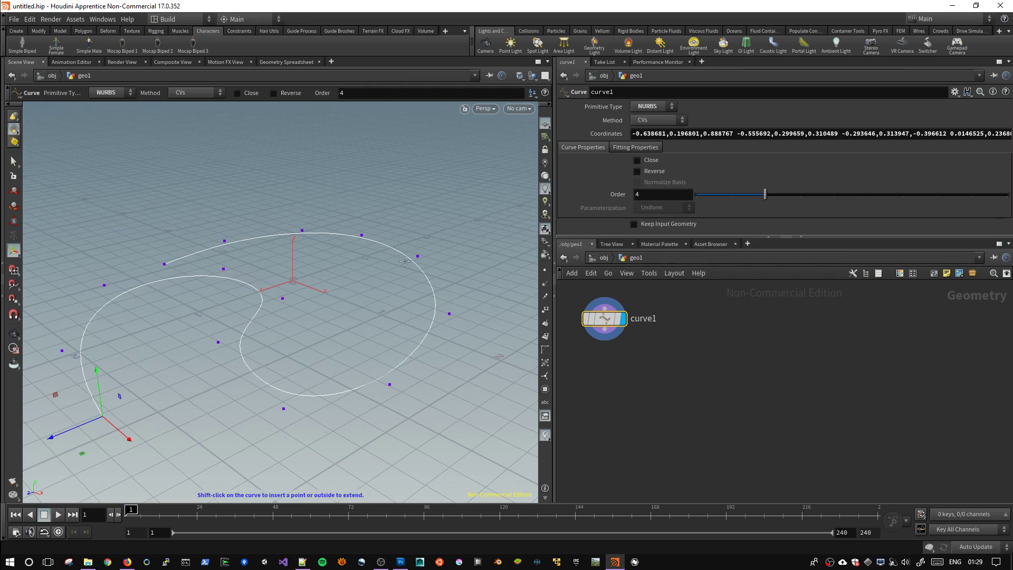
click(401, 562)
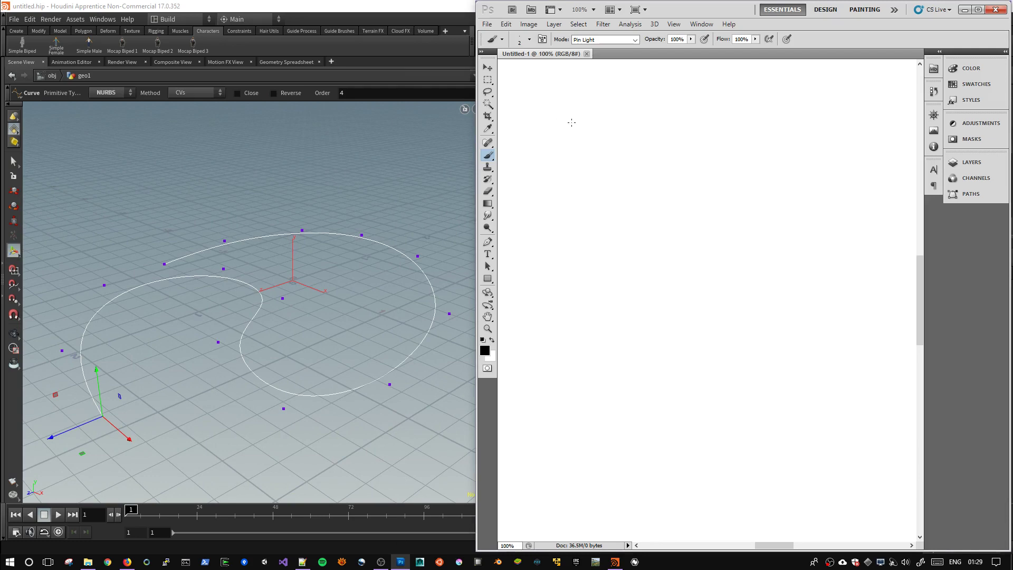
Switch curve1 to Bezier in Houdini and start a handwritten label in Photoshop.
key(alt+Tab)
click(653, 107)
click(652, 135)
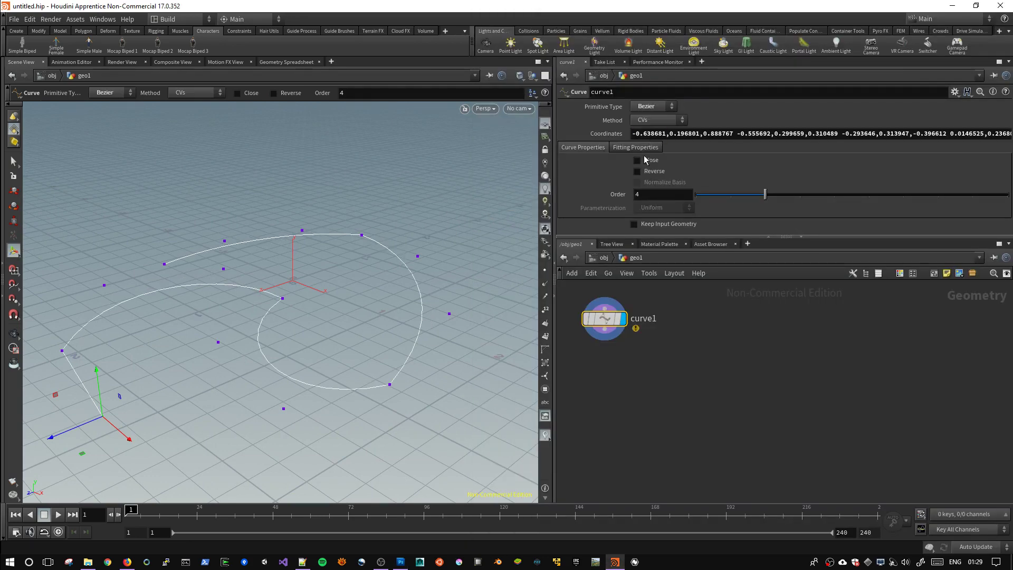
key(alt+Tab)
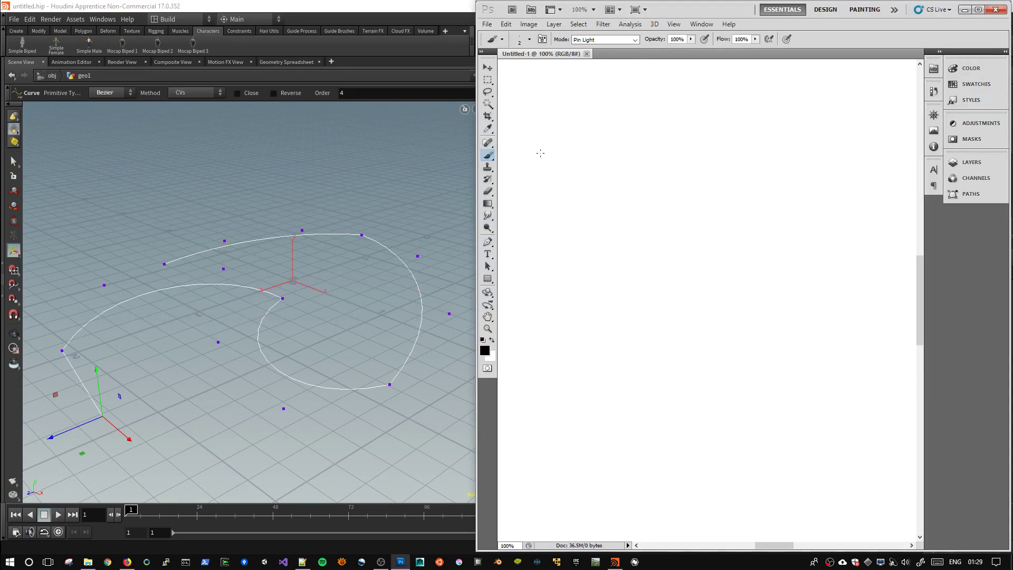
mouse_move(552, 122)
mouse_down()
mouse_move(550, 144)
mouse_move(581, 143)
mouse_up()
key(alt+Tab)
key(alt+Tab)
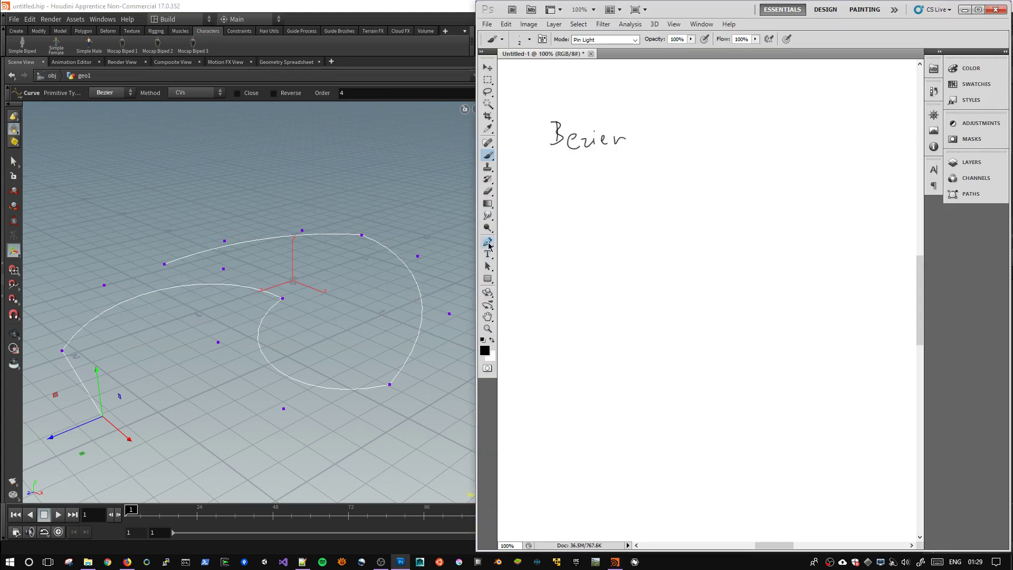
Sketch a two-anchor Bezier arc with visible handles using the Pen tool.
click(488, 243)
mouse_move(560, 315)
mouse_down()
mouse_move(560, 239)
mouse_move(547, 255)
mouse_move(580, 247)
mouse_up()
drag(653, 286, 677, 331)
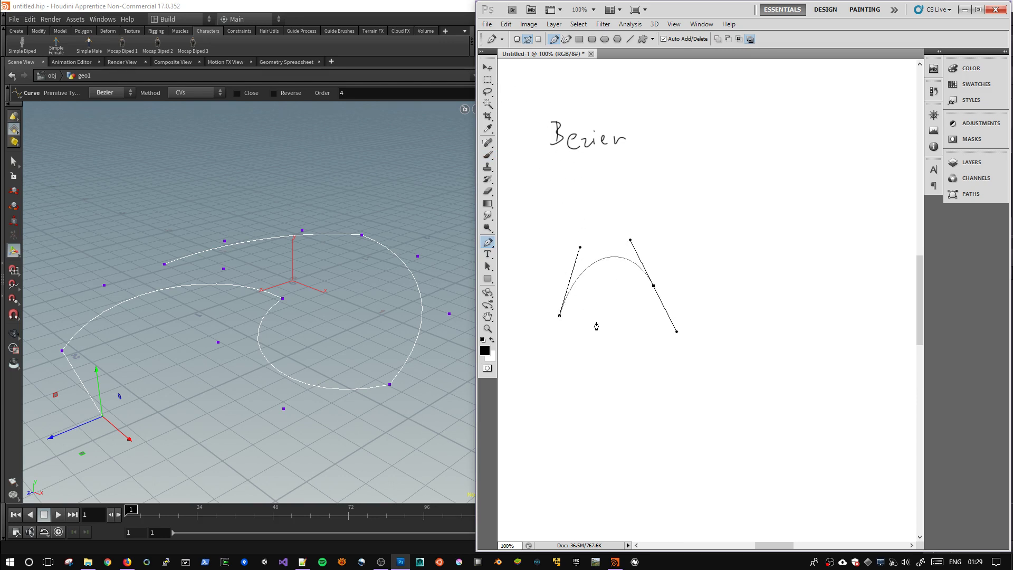
click(488, 155)
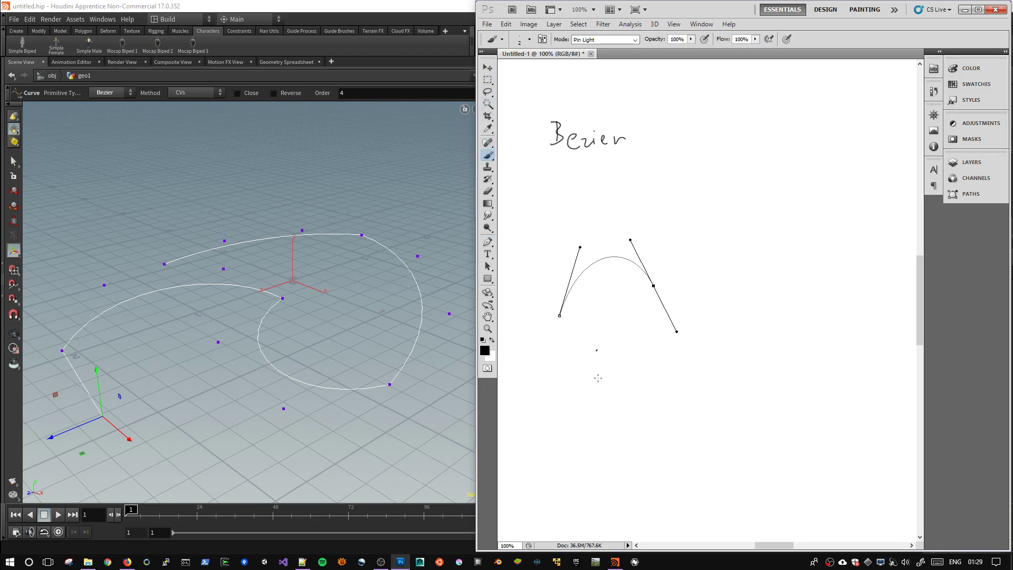
Set the foreground colour to red and trace the arc and both handle arrows.
click(485, 350)
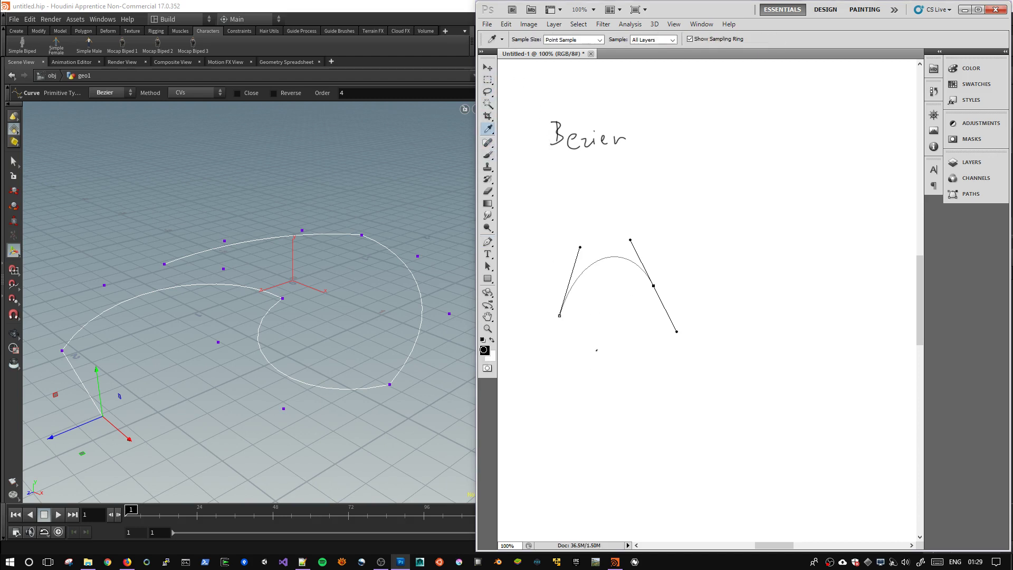
click(757, 386)
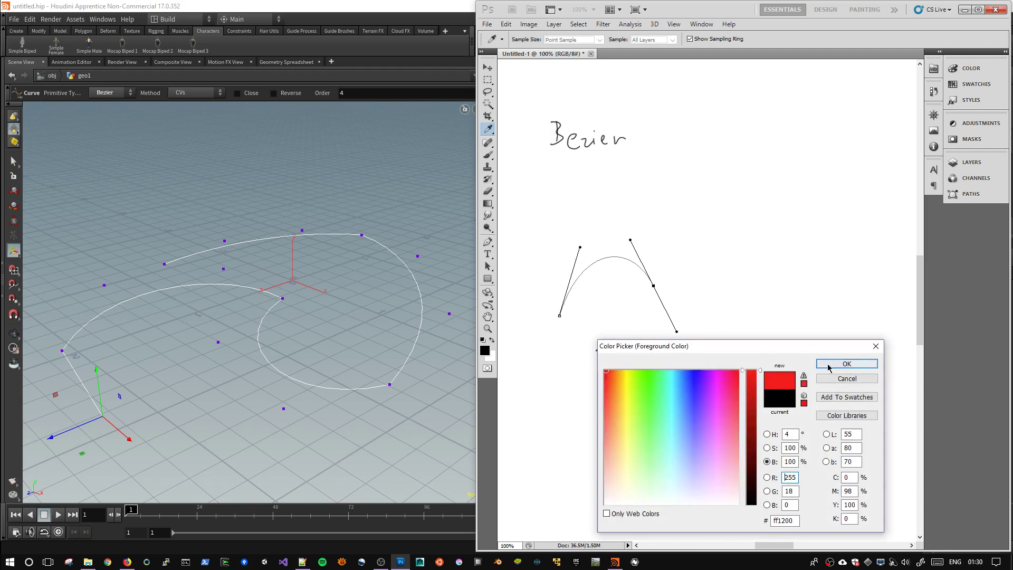
click(846, 363)
drag(553, 311, 569, 250)
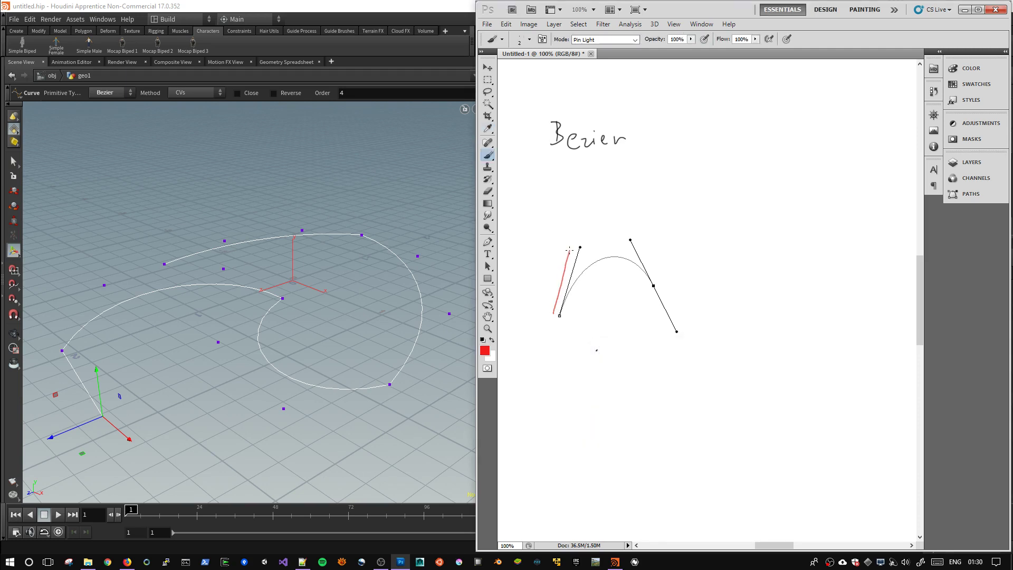
drag(654, 265, 638, 241)
mouse_move(571, 284)
mouse_down()
mouse_move(607, 256)
mouse_move(649, 274)
mouse_move(585, 277)
mouse_up()
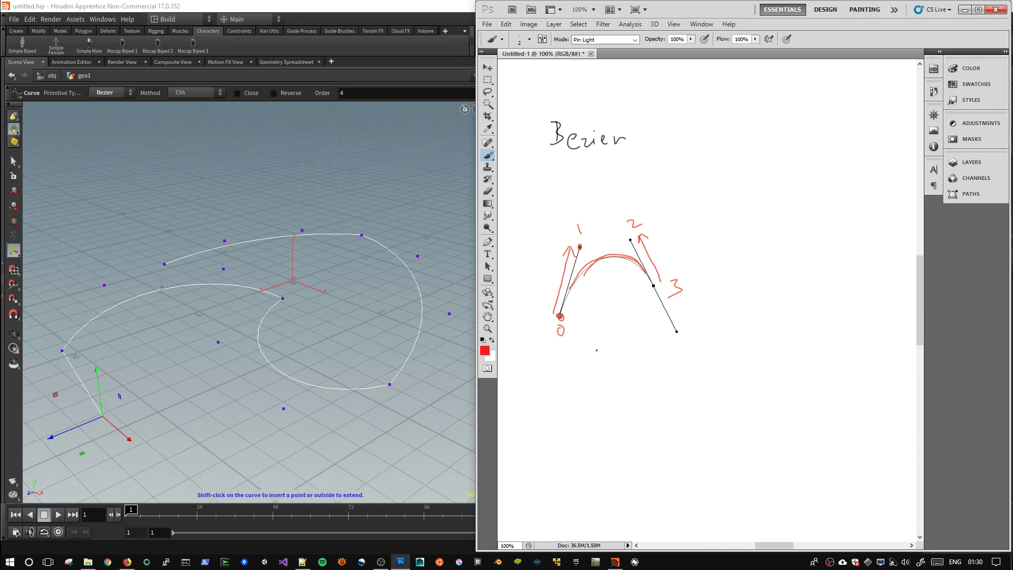
key(alt+Tab)
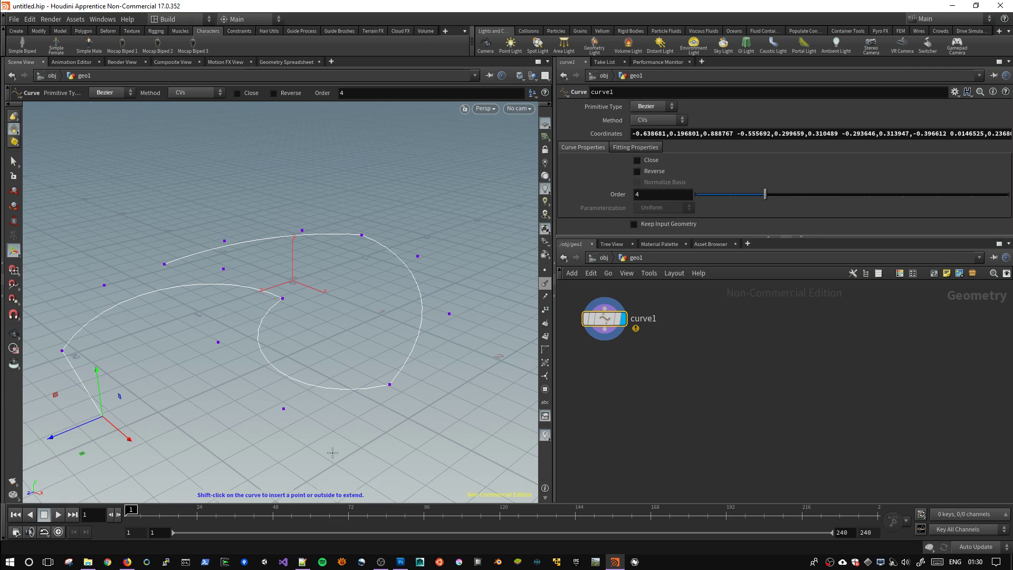
Compare the Photoshop sketch, then tumble Houdini's viewport around the Bezier curve.
key(alt+Tab)
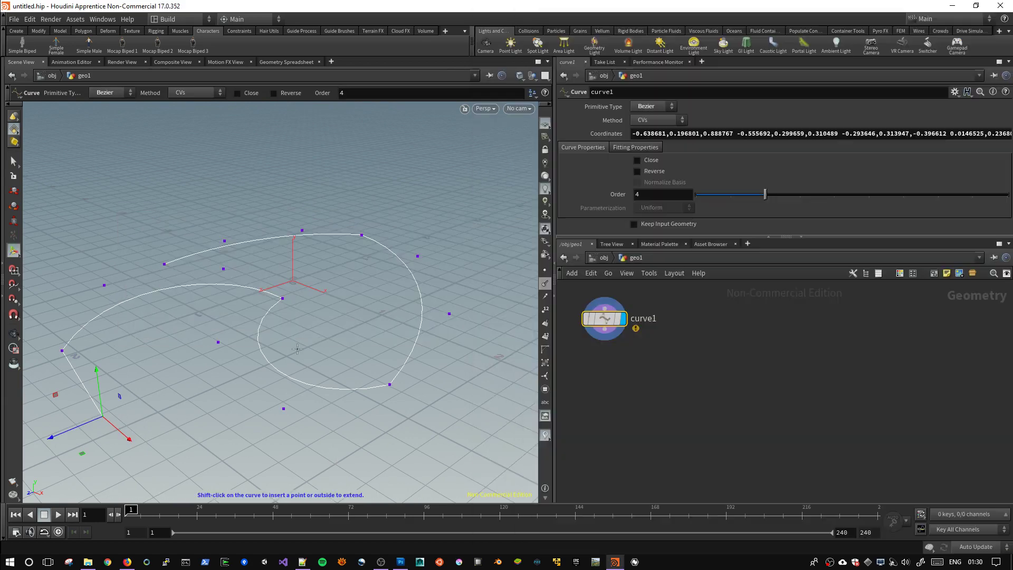
key(alt+Tab)
key(Escape)
mouse_move(287, 428)
mouse_down()
mouse_move(386, 290)
mouse_move(340, 278)
mouse_move(346, 255)
mouse_move(380, 276)
mouse_move(395, 256)
mouse_up()
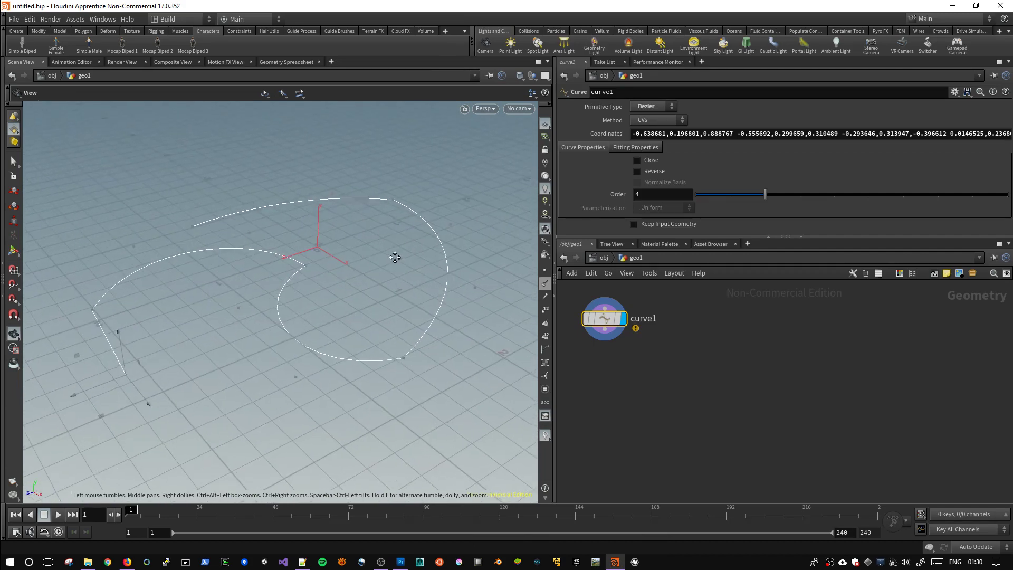
key(Return)
alt+drag(242, 313, 297, 317)
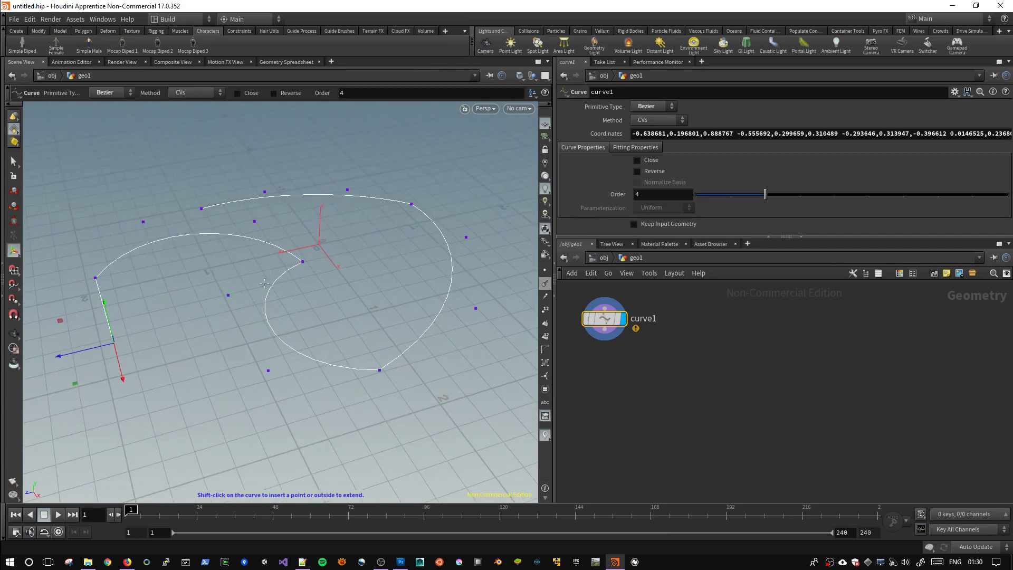
mouse_move(288, 231)
alt+mouse_down()
mouse_move(341, 276)
mouse_move(178, 351)
alt+mouse_up()
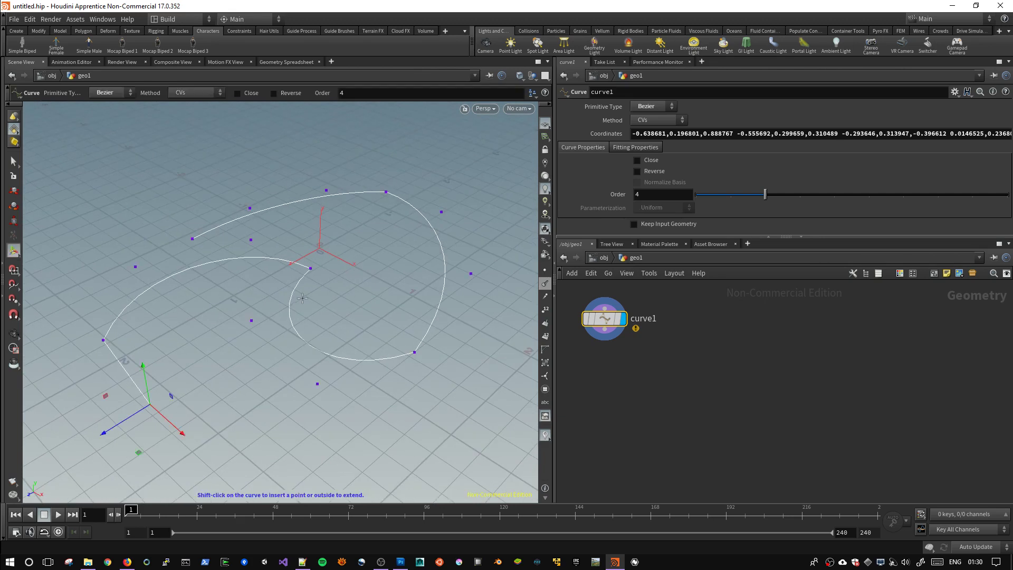
Drag the curve's lower-left end CV down to reshape the Bezier curve.
click(251, 320)
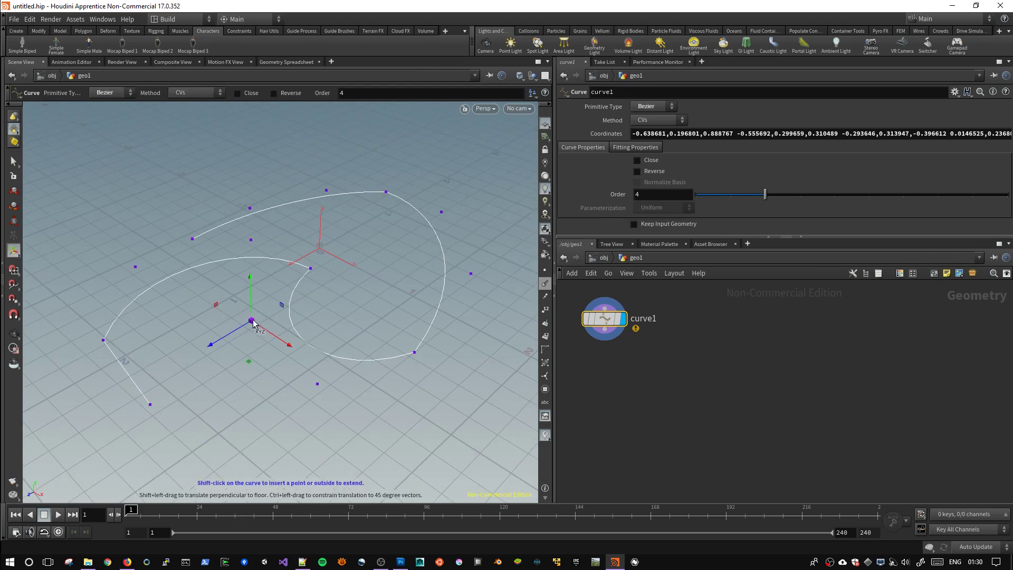
mouse_move(251, 320)
mouse_down()
mouse_move(256, 307)
mouse_move(242, 327)
mouse_up()
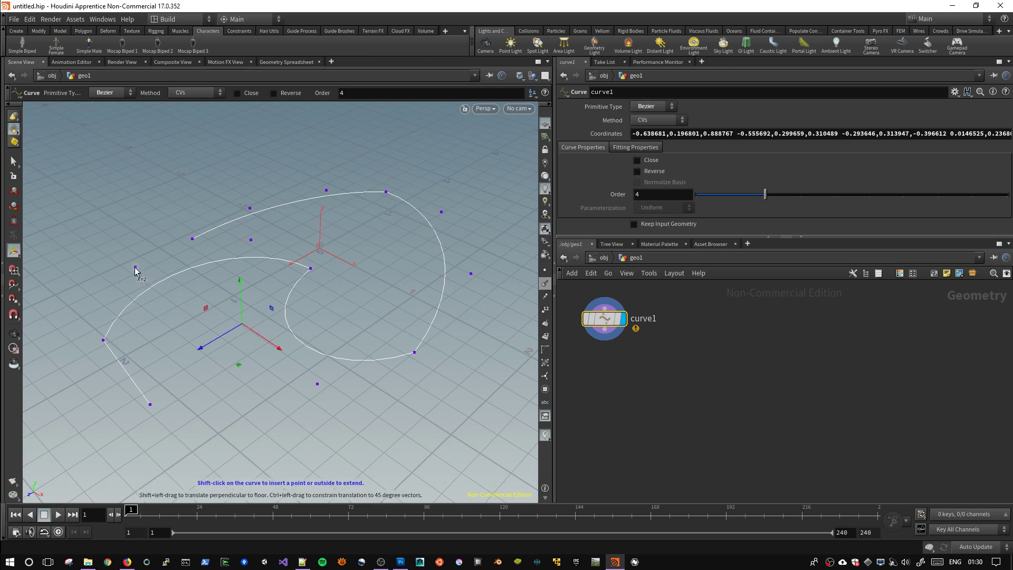
mouse_move(100, 263)
mouse_down()
mouse_move(86, 265)
mouse_move(102, 277)
mouse_up()
key(Escape)
mouse_move(261, 255)
mouse_down()
mouse_move(343, 300)
mouse_move(271, 388)
mouse_move(434, 355)
mouse_move(316, 333)
mouse_move(339, 322)
mouse_up()
key(Return)
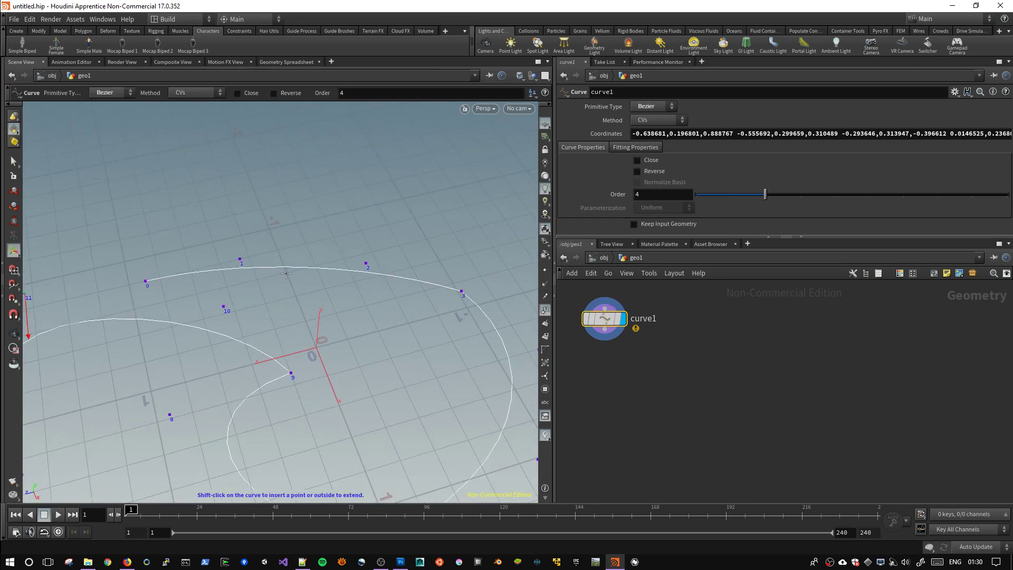
scroll(545, 338, down, 1)
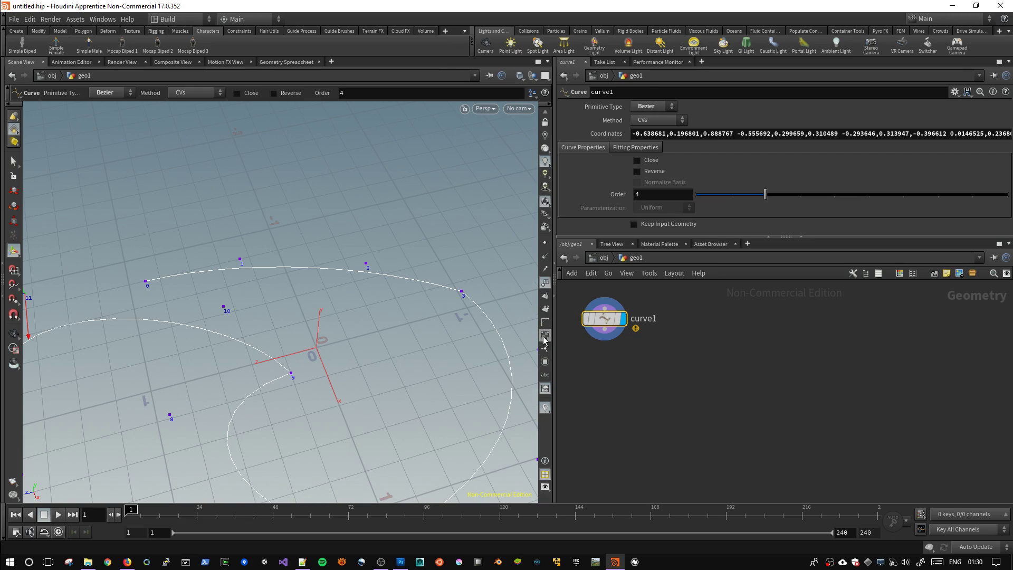
Open the viewport Display Options window and move it out of the way.
click(545, 486)
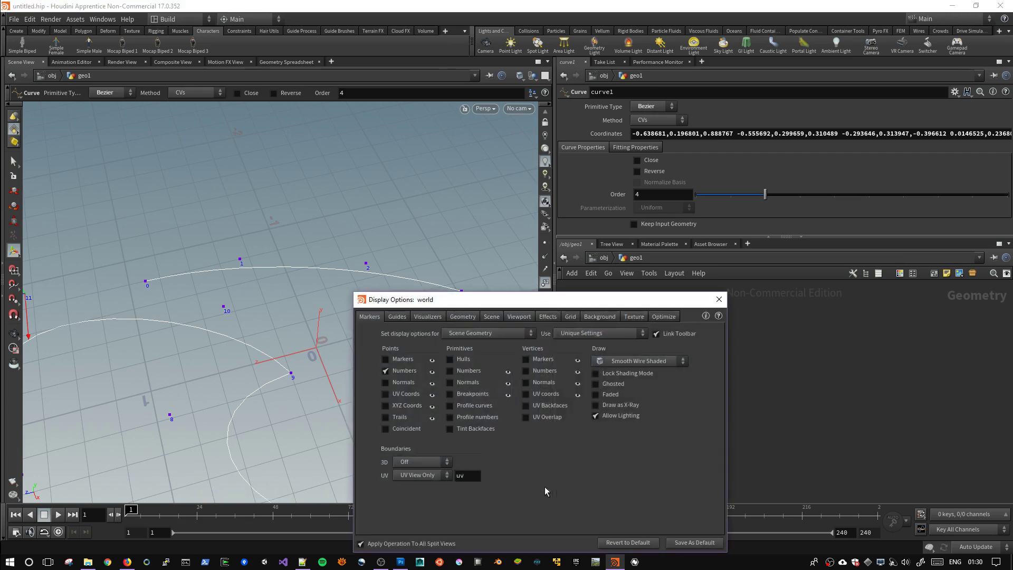
click(718, 299)
scroll(545, 305, down, 1)
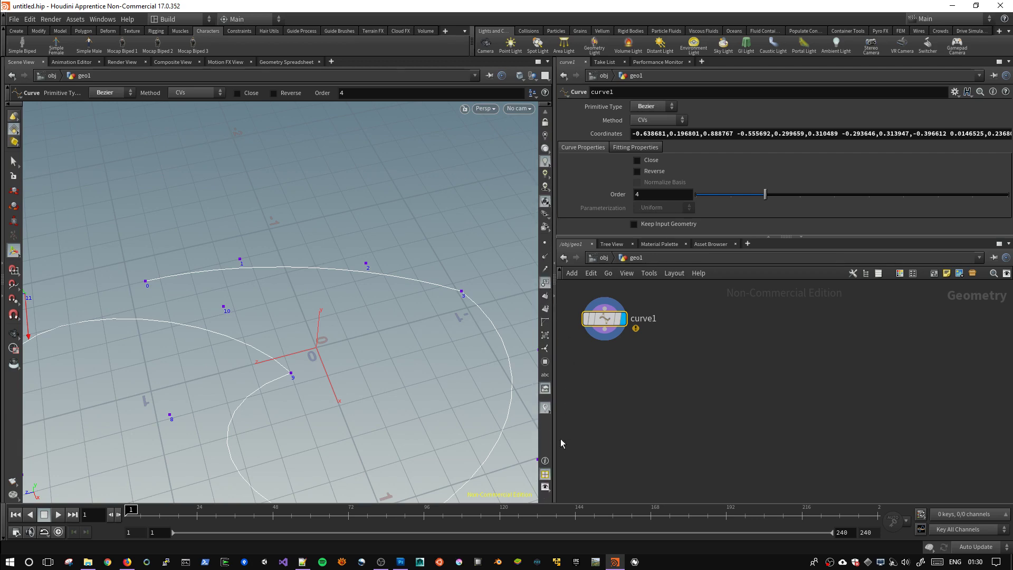
click(545, 485)
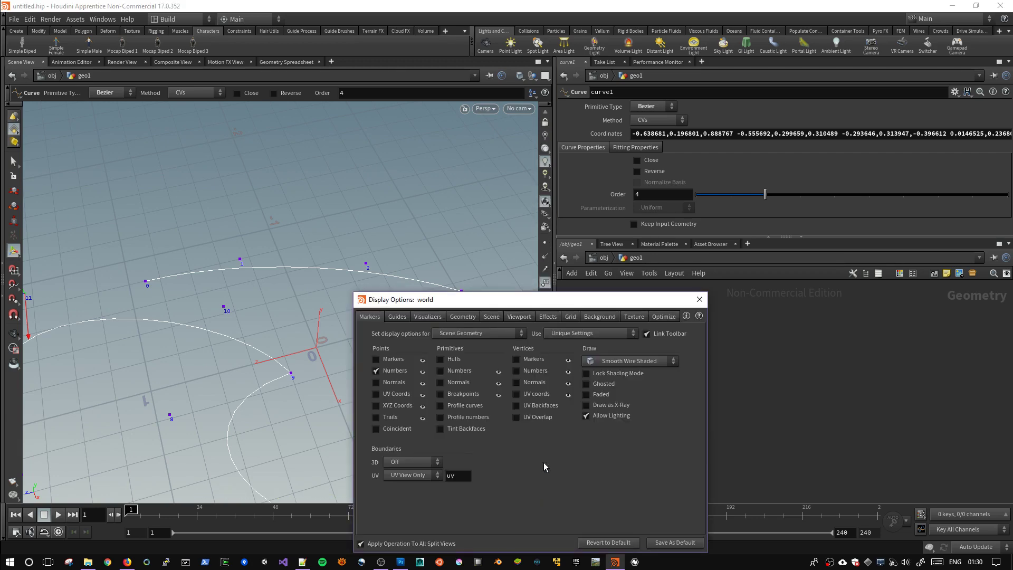
click(700, 300)
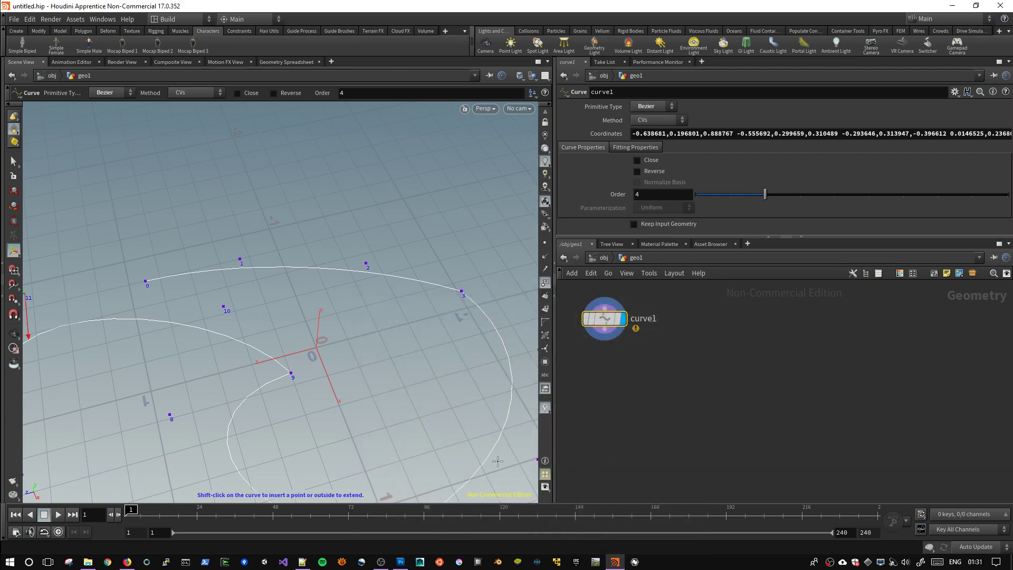
right_click(545, 487)
click(588, 461)
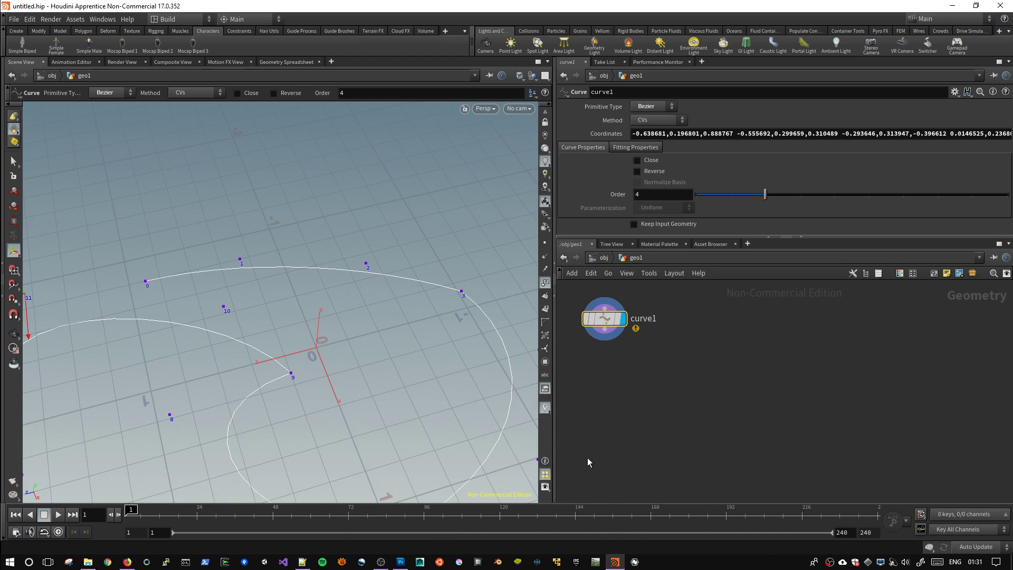
click(548, 487)
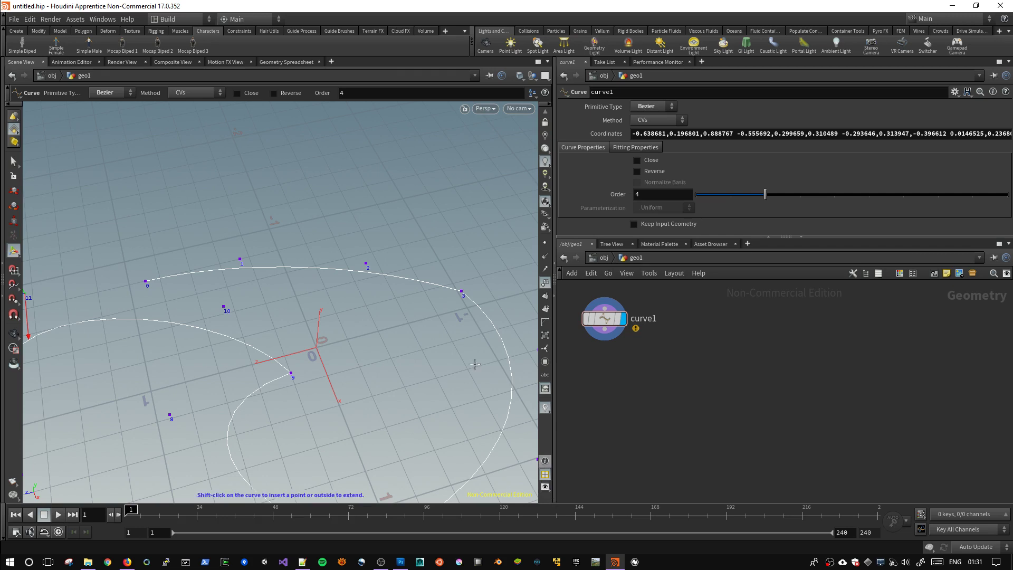
drag(487, 302, 593, 188)
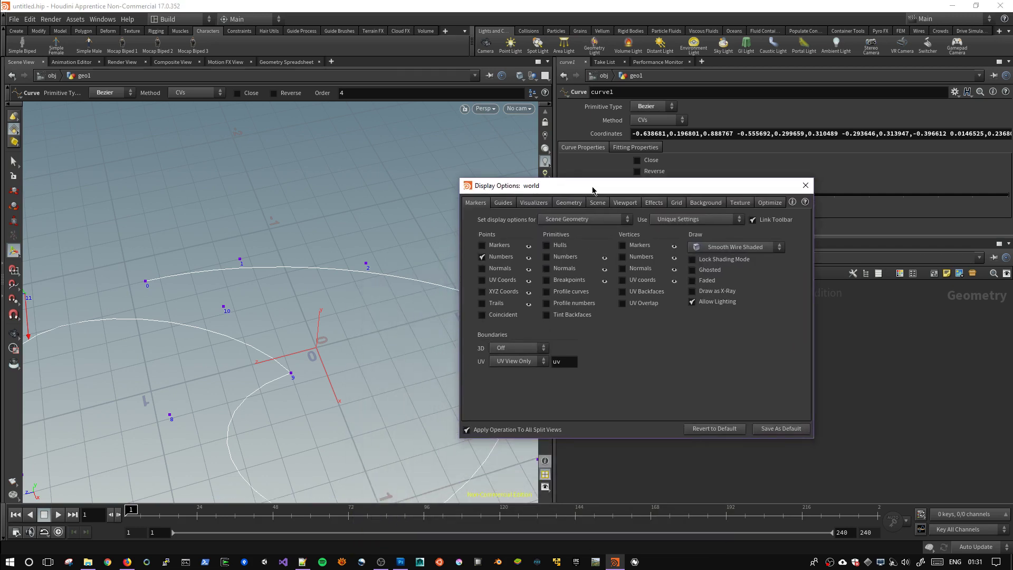
On the Guides tab, set the Guide font to Large and adjust the point marker size.
click(501, 205)
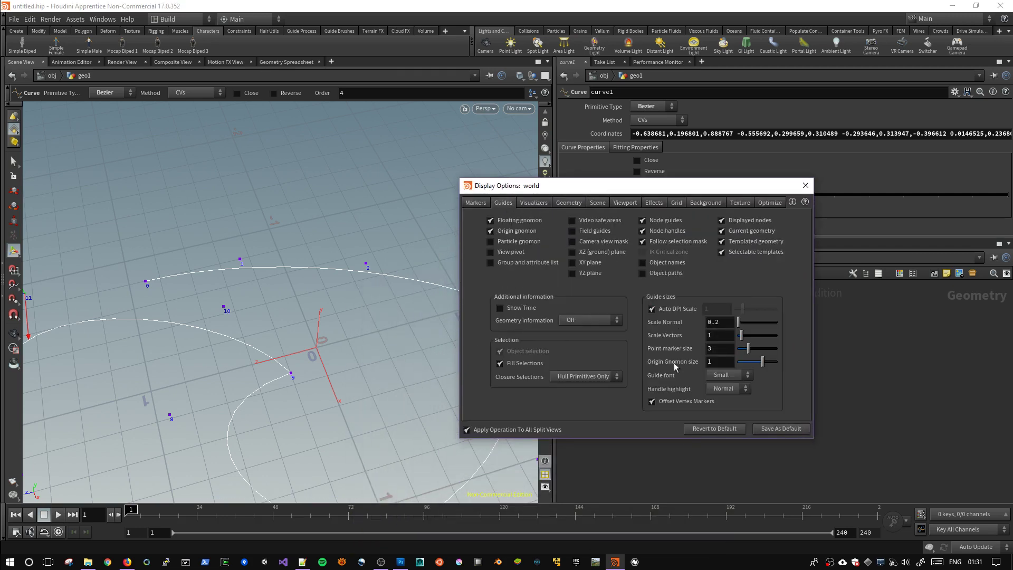
click(728, 374)
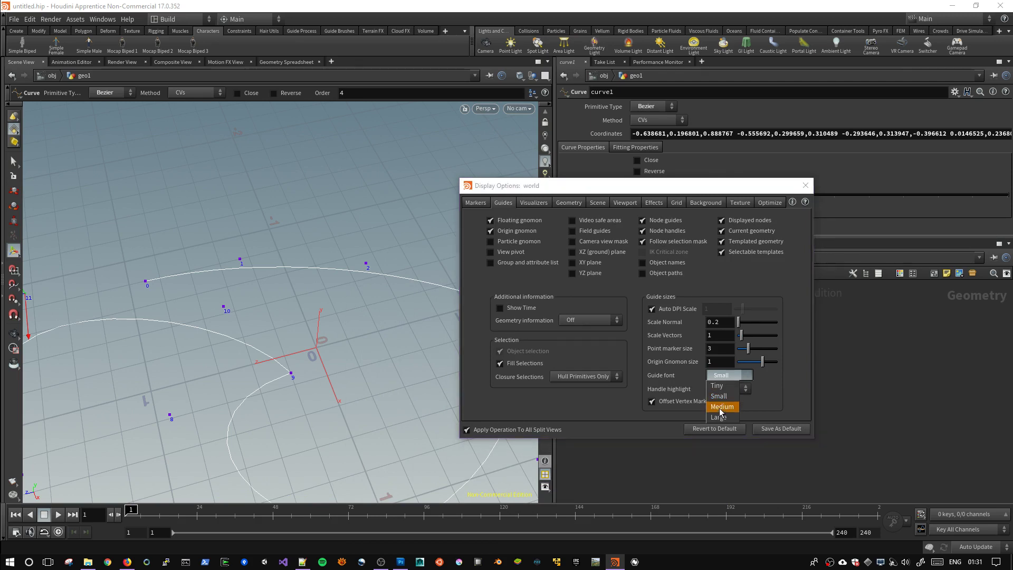
click(721, 412)
click(728, 375)
click(727, 417)
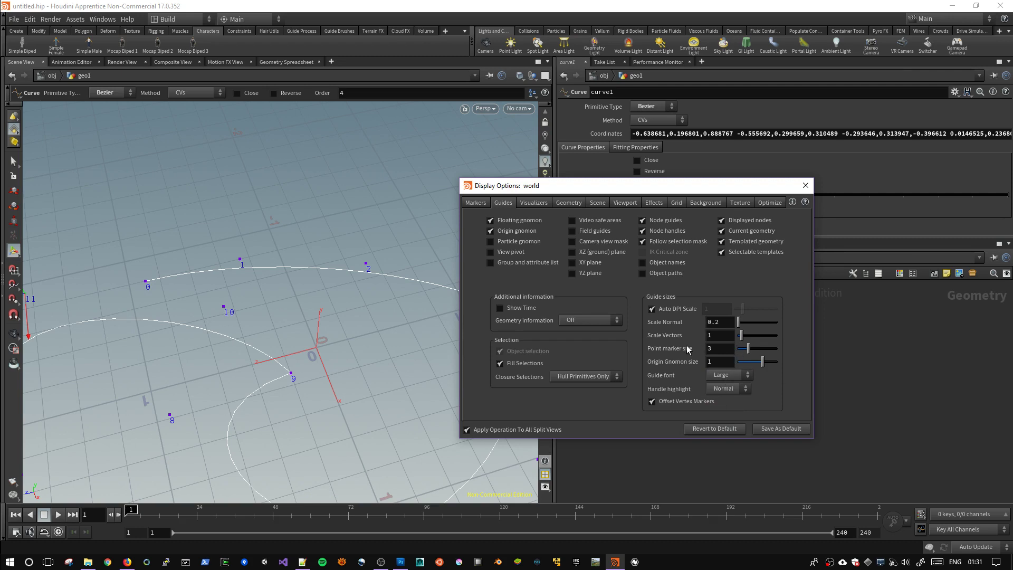
drag(750, 349, 746, 349)
Enlarge the point markers to 6.32, close Display Options and show point numbers.
drag(667, 186, 795, 172)
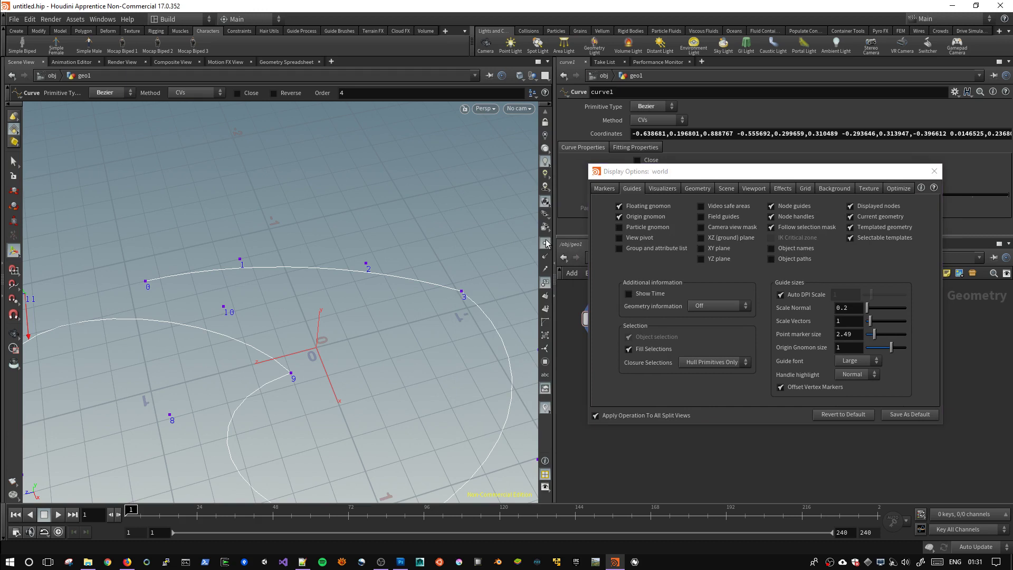
click(545, 282)
drag(874, 335, 896, 339)
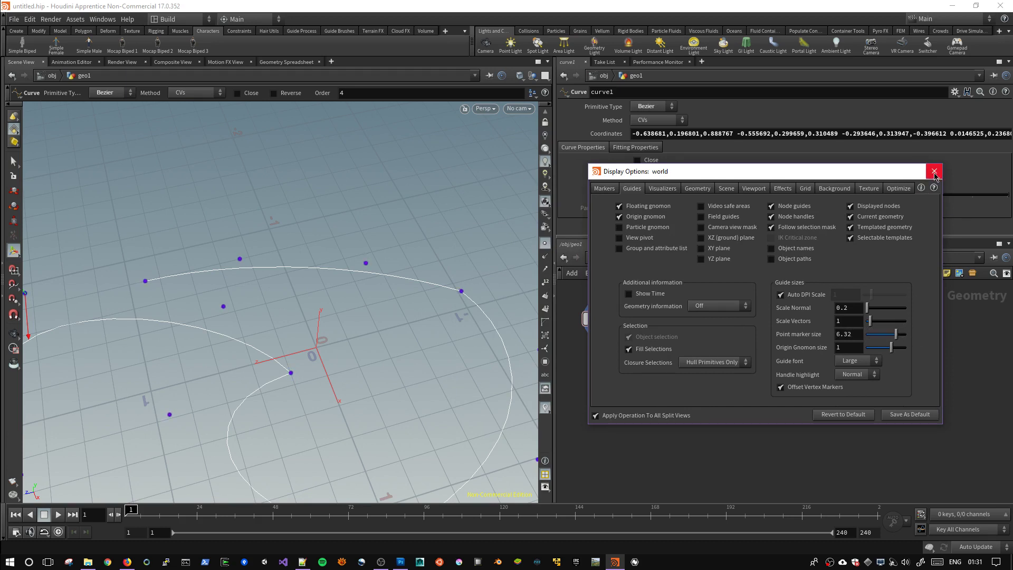
click(934, 171)
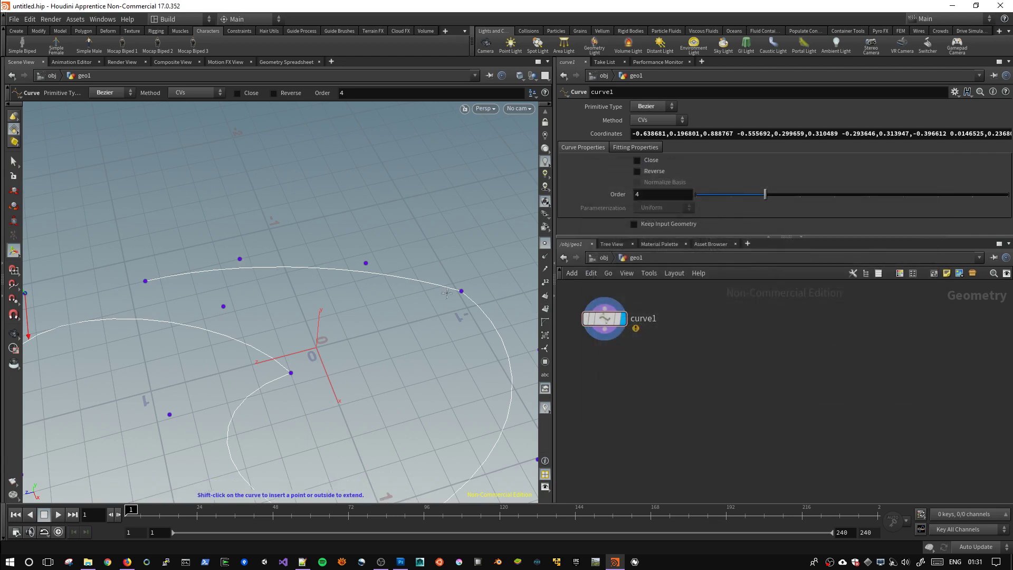
click(545, 282)
Drag CV 1 up and CV 2 up-right, then switch to the Photoshop Bezier sketch.
drag(240, 259, 220, 168)
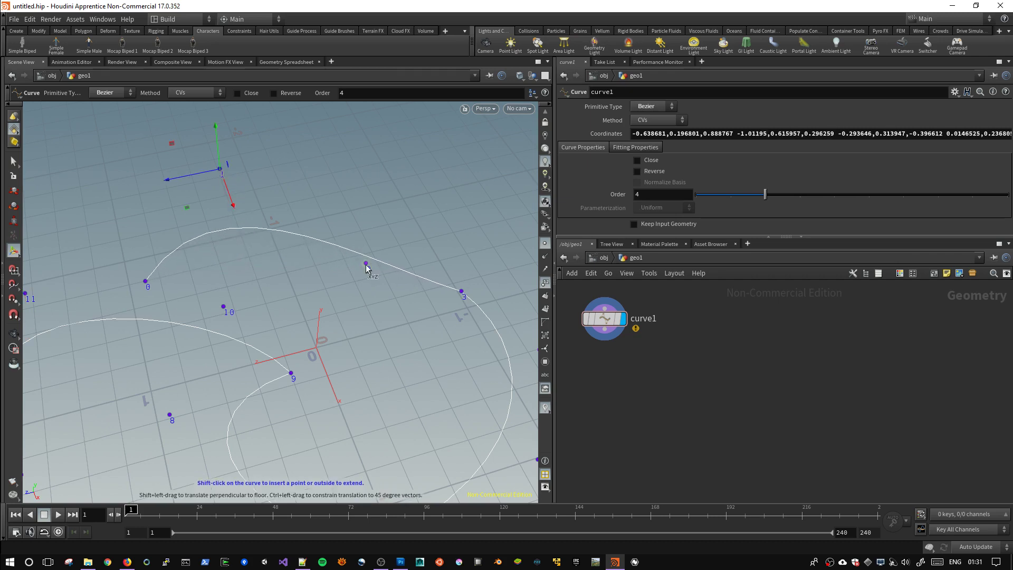
drag(366, 265, 430, 163)
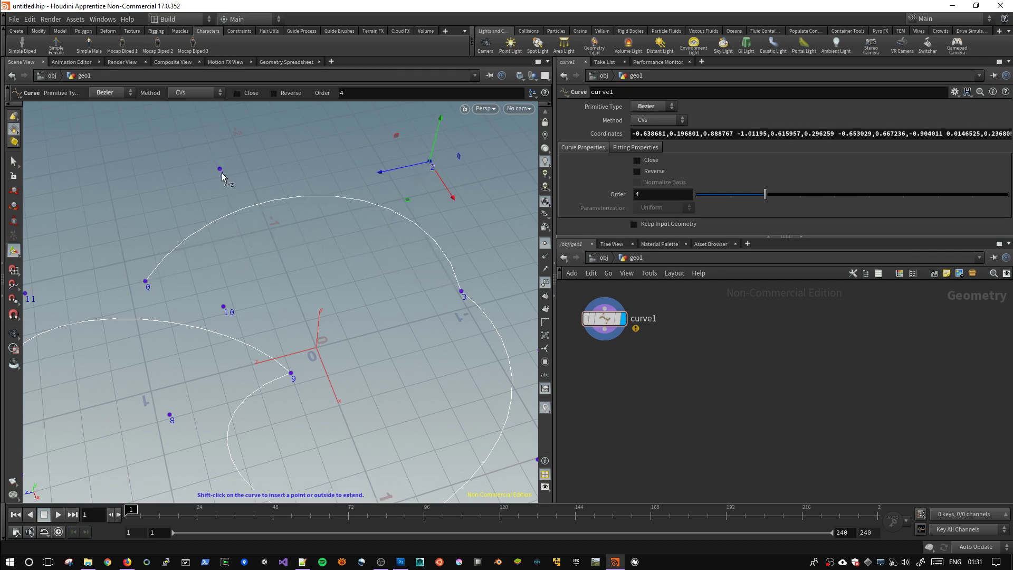
key(alt+Tab)
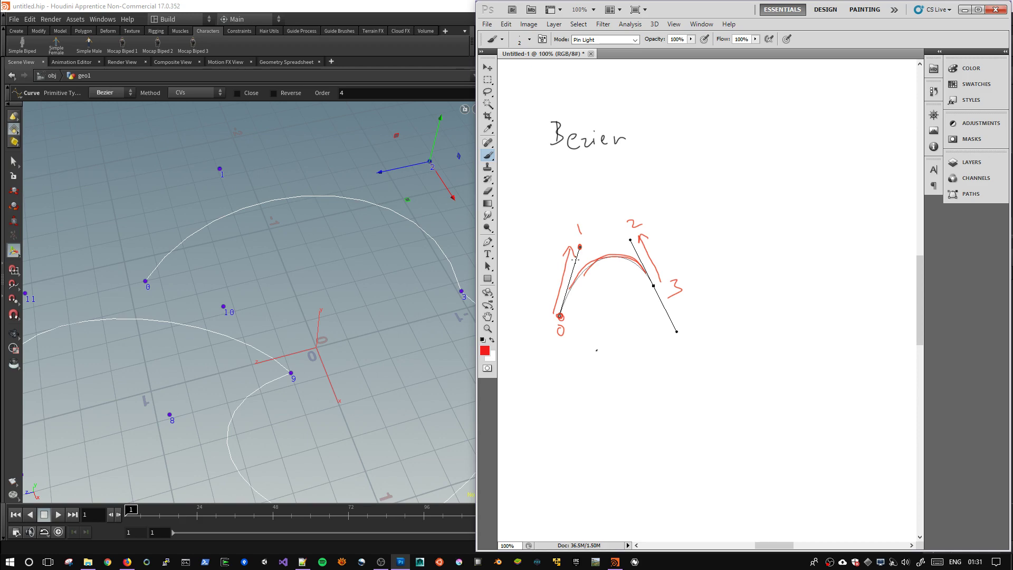
Drag curve1's control points 4, 5 and 6 to new positions to reshape the Bezier curve.
click(427, 292)
key(Escape)
mouse_move(346, 310)
mouse_down()
mouse_move(305, 279)
mouse_move(351, 249)
mouse_up()
key(Return)
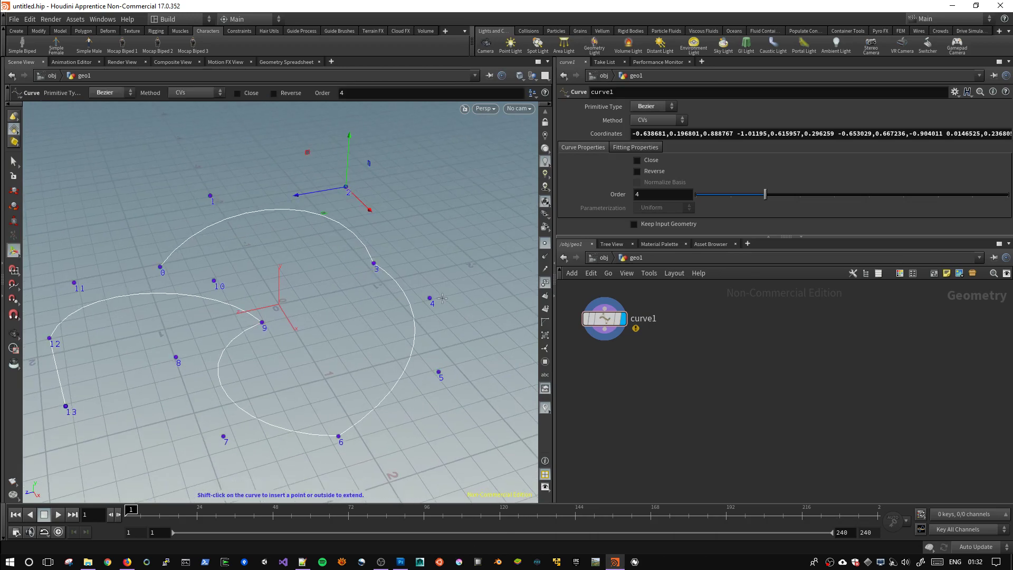
mouse_move(431, 298)
mouse_down()
mouse_move(318, 331)
mouse_move(453, 199)
mouse_move(337, 340)
mouse_move(263, 288)
mouse_move(471, 234)
mouse_move(334, 328)
mouse_move(441, 318)
mouse_up()
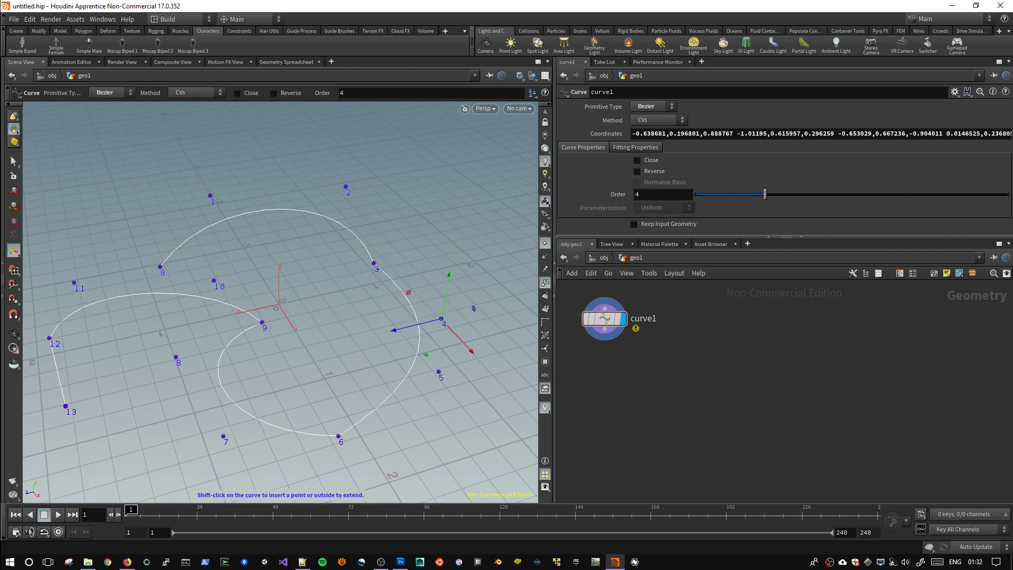
drag(411, 292, 506, 276)
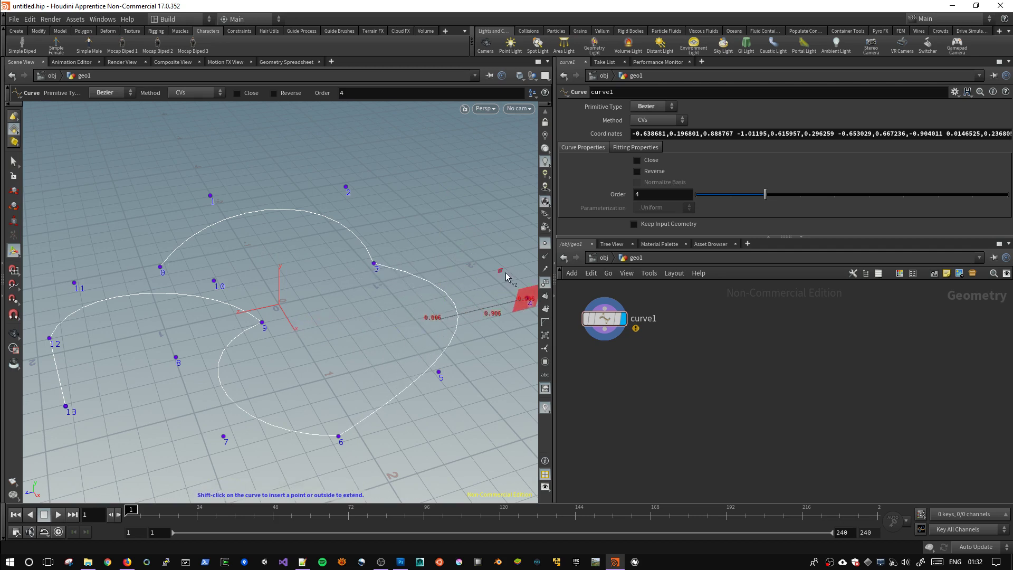
drag(438, 372, 470, 395)
mouse_move(337, 429)
mouse_down()
mouse_move(364, 344)
mouse_move(367, 396)
mouse_up()
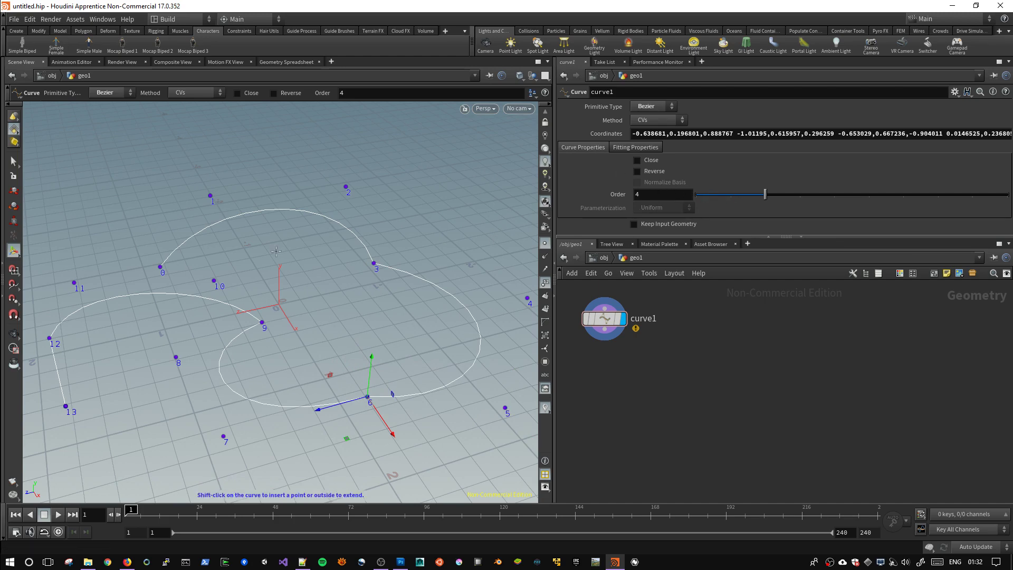
alt+drag(365, 275, 350, 285)
Toggle the curve's Close and Reverse options on and off, leaving it open.
click(637, 159)
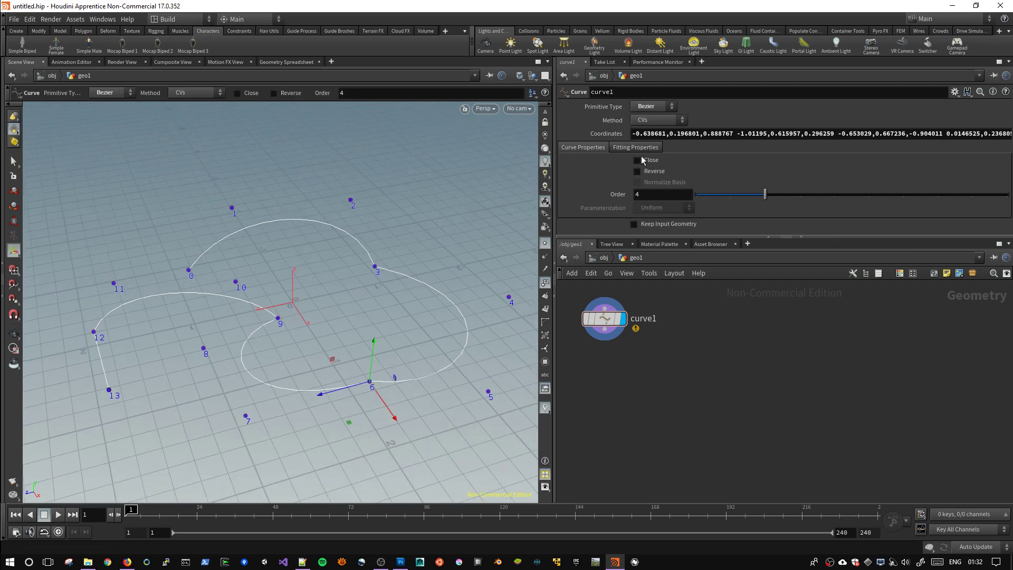
click(636, 160)
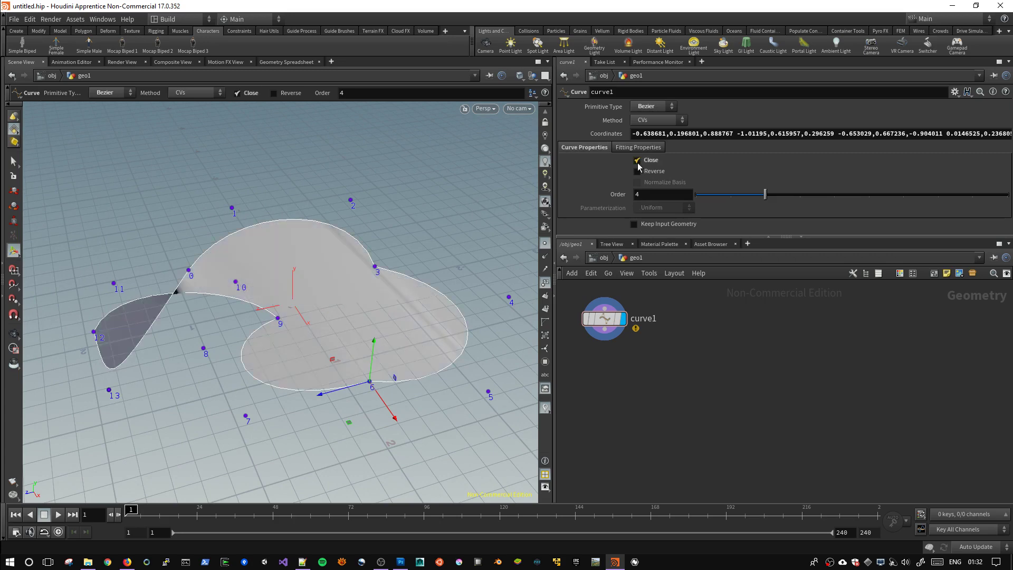
mouse_move(317, 254)
alt+mouse_down()
mouse_move(260, 270)
mouse_move(325, 260)
alt+mouse_up()
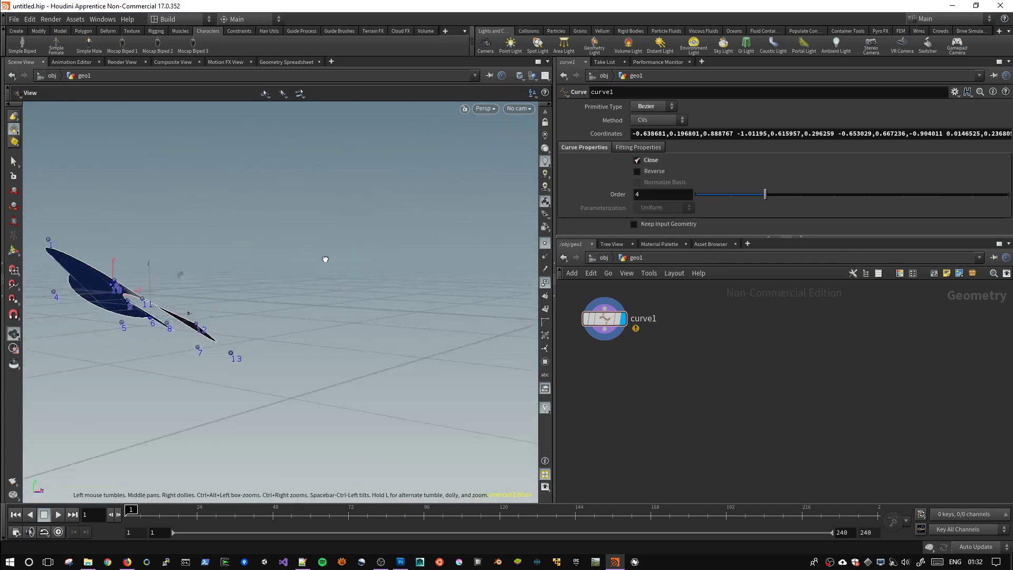
click(644, 175)
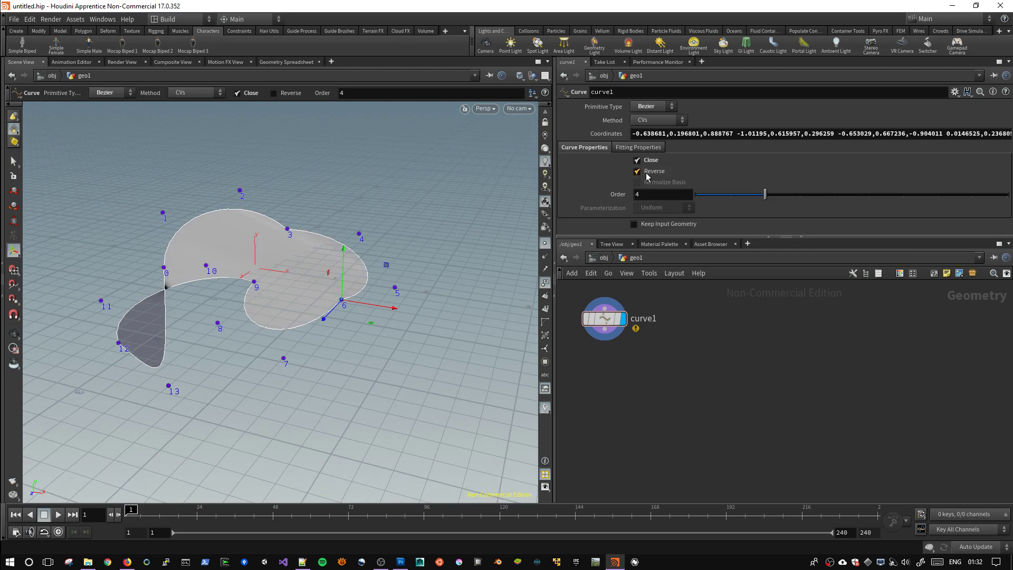
double_click(644, 174)
click(648, 160)
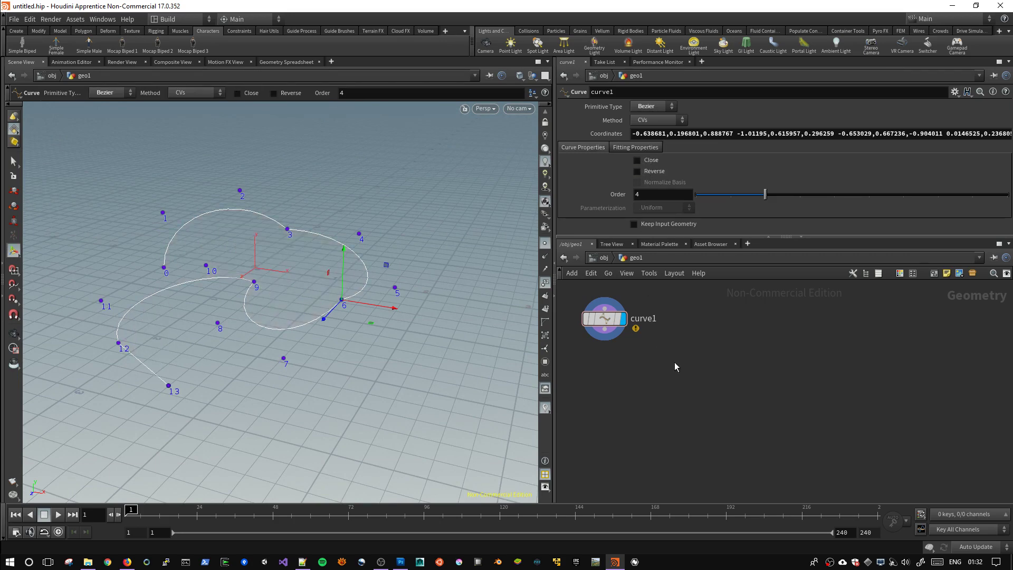
drag(349, 295, 370, 333)
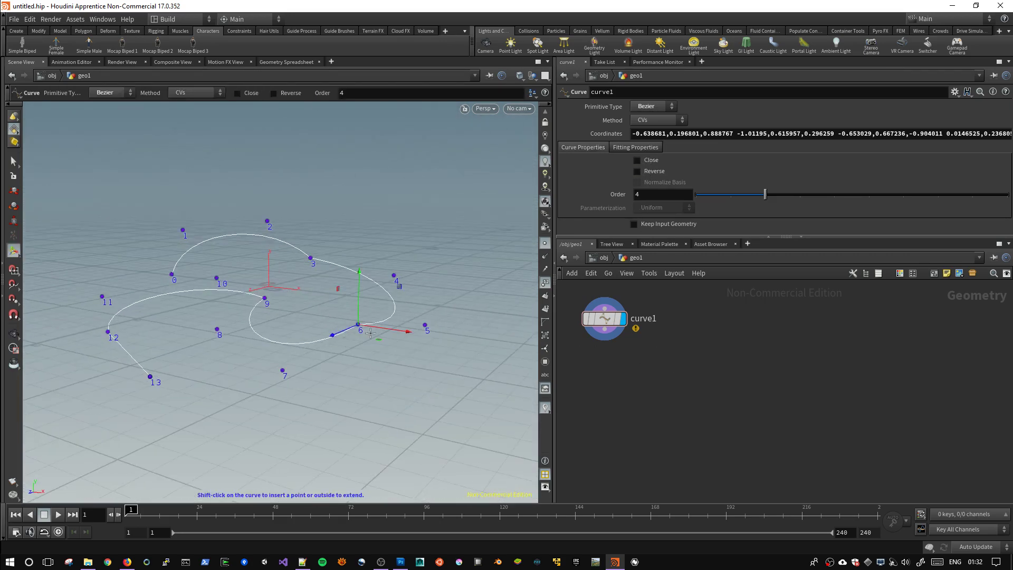
Delete curve1 and place a new Curve node in the network.
key(Delete)
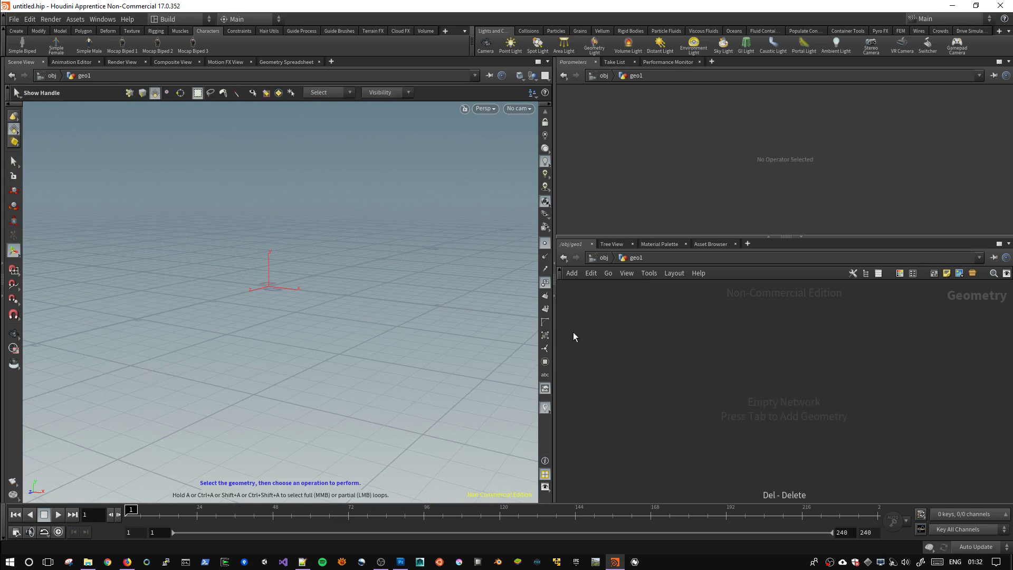
drag(294, 271, 357, 294)
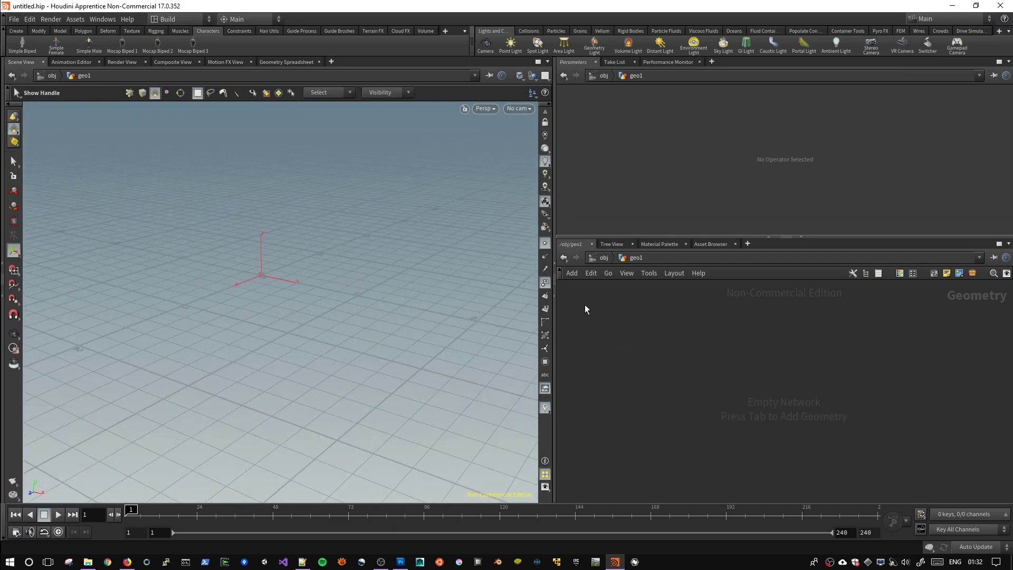
key(Tab)
key(Escape)
key(Tab)
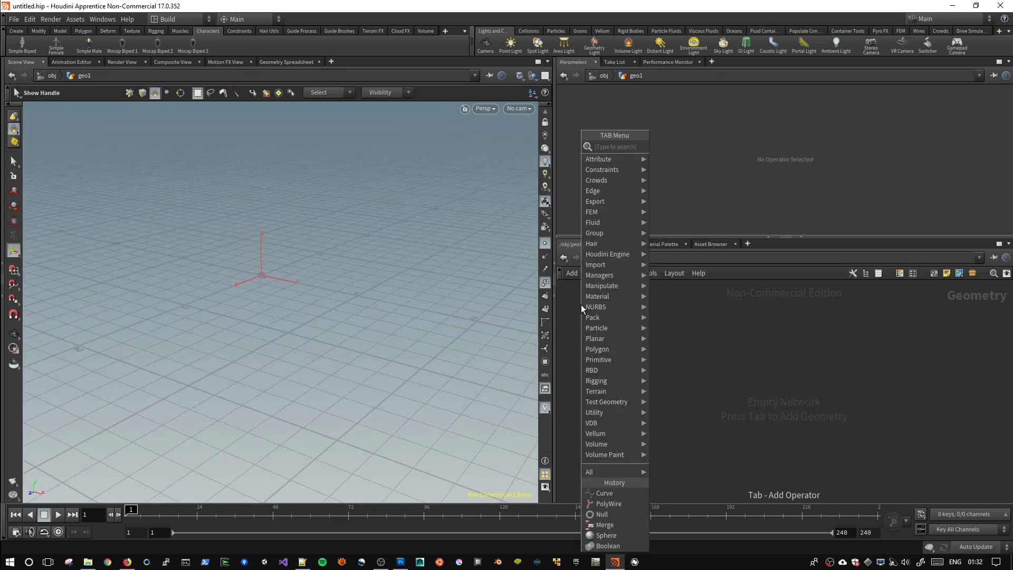
text(curv)
key(Return)
click(606, 322)
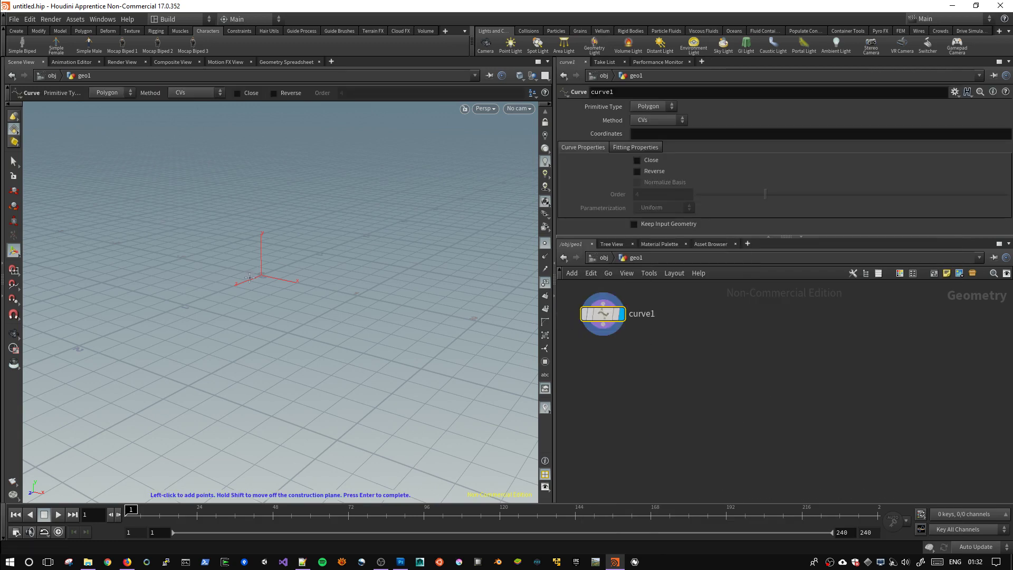
Switch the viewport to the Front view for drawing.
key(Escape)
mouse_move(355, 236)
mouse_down()
mouse_move(300, 423)
mouse_move(364, 289)
mouse_move(269, 243)
mouse_move(312, 276)
mouse_move(338, 243)
mouse_move(326, 260)
mouse_up()
key(Return)
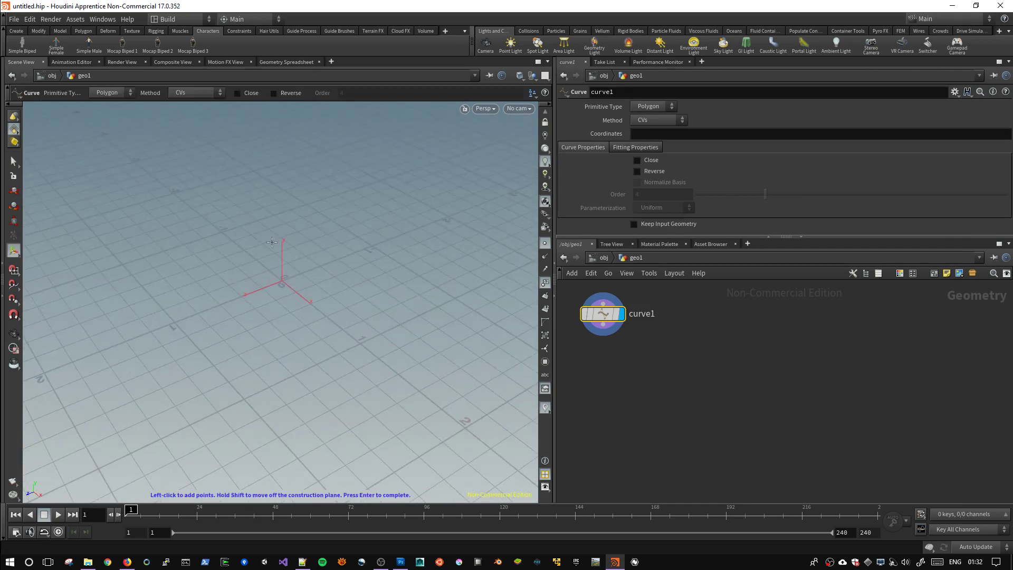
click(485, 108)
mouse_move(489, 130)
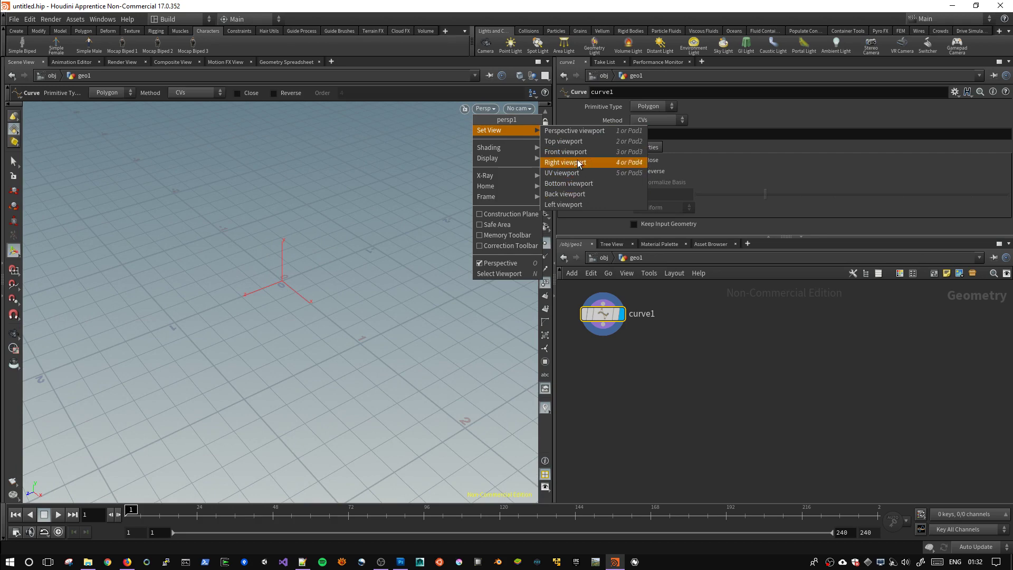
click(565, 152)
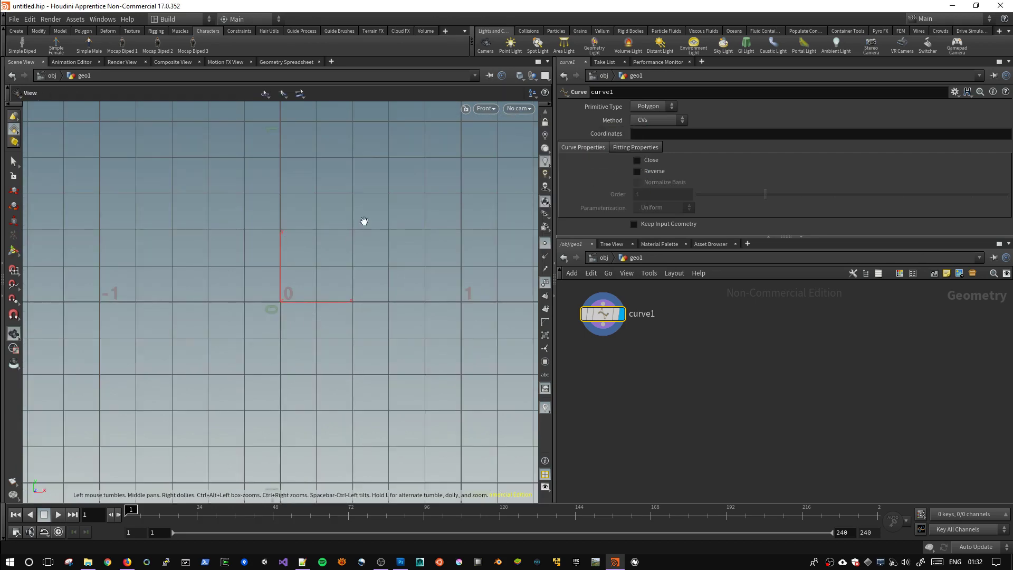
scroll(296, 260, down, 5)
key(Return)
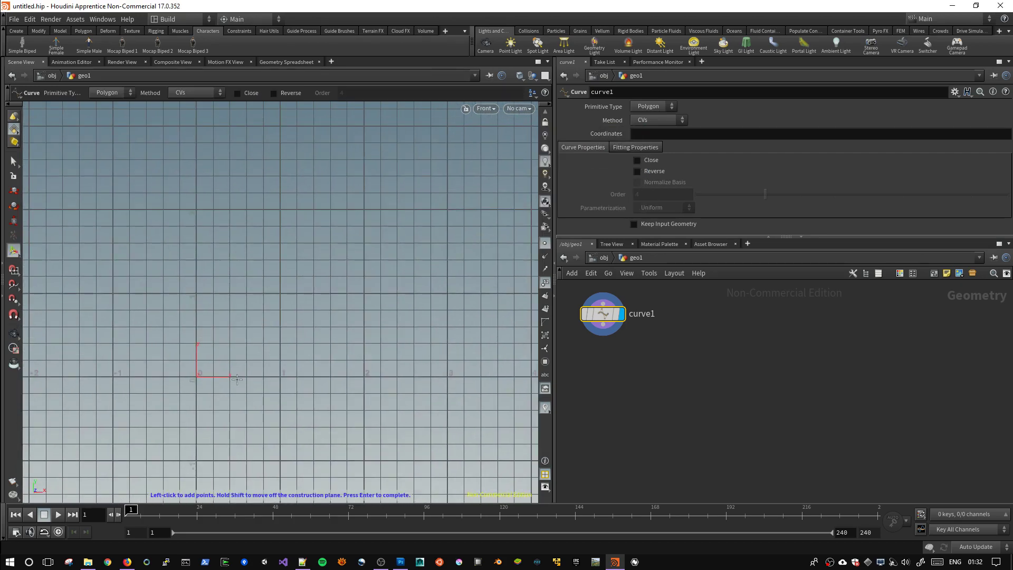
Draw a four-point trial polyline, then undo it back to a single point.
click(236, 379)
click(347, 357)
click(225, 170)
click(324, 143)
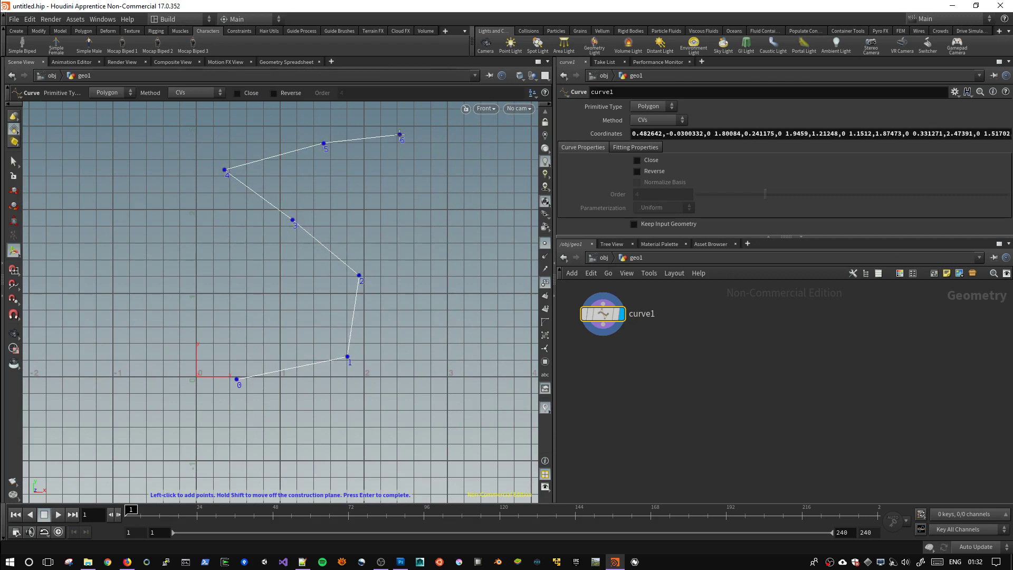
key(Escape)
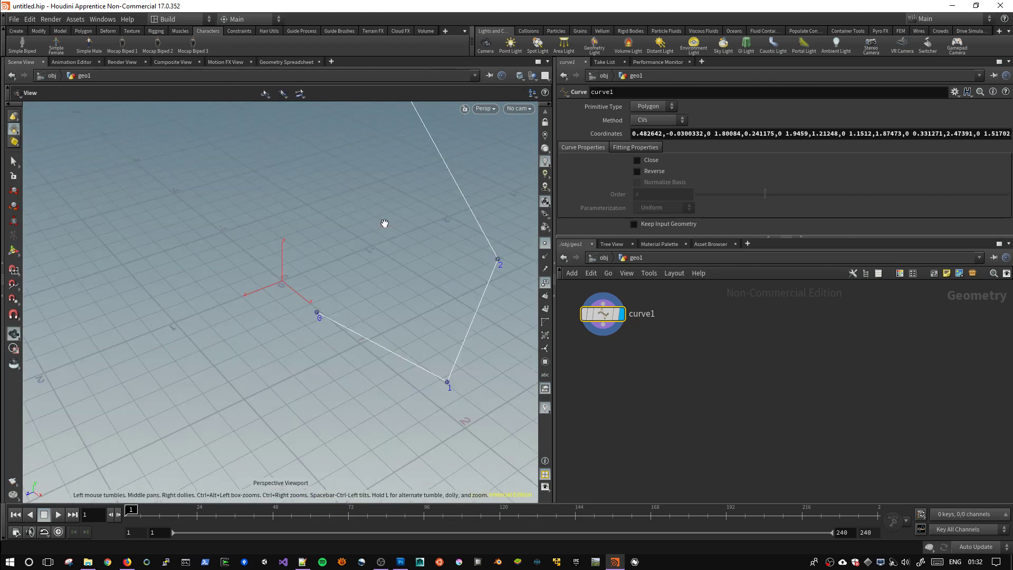
mouse_move(359, 208)
mouse_down()
mouse_move(407, 228)
mouse_move(375, 205)
mouse_move(384, 314)
mouse_up()
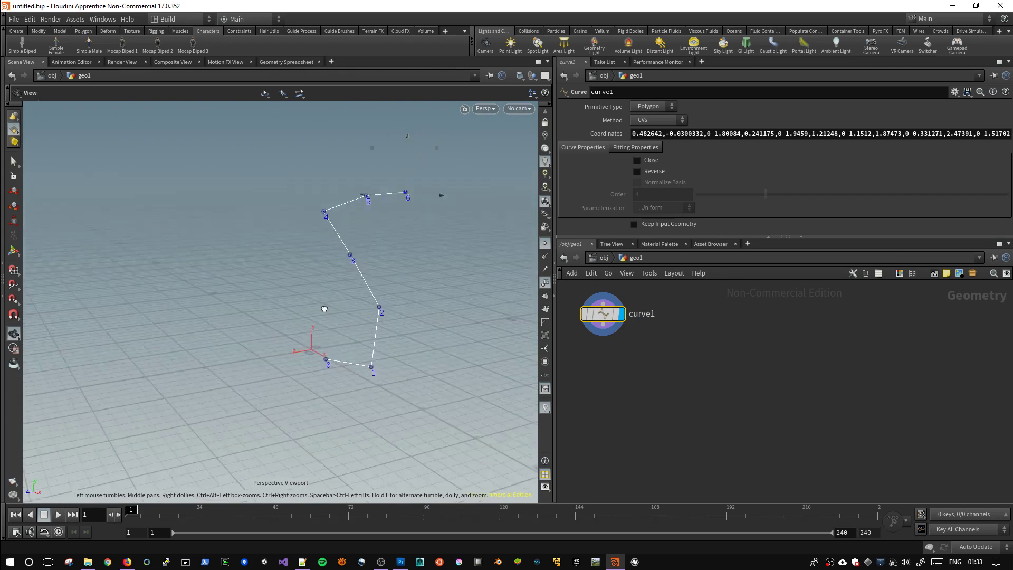
key(Return)
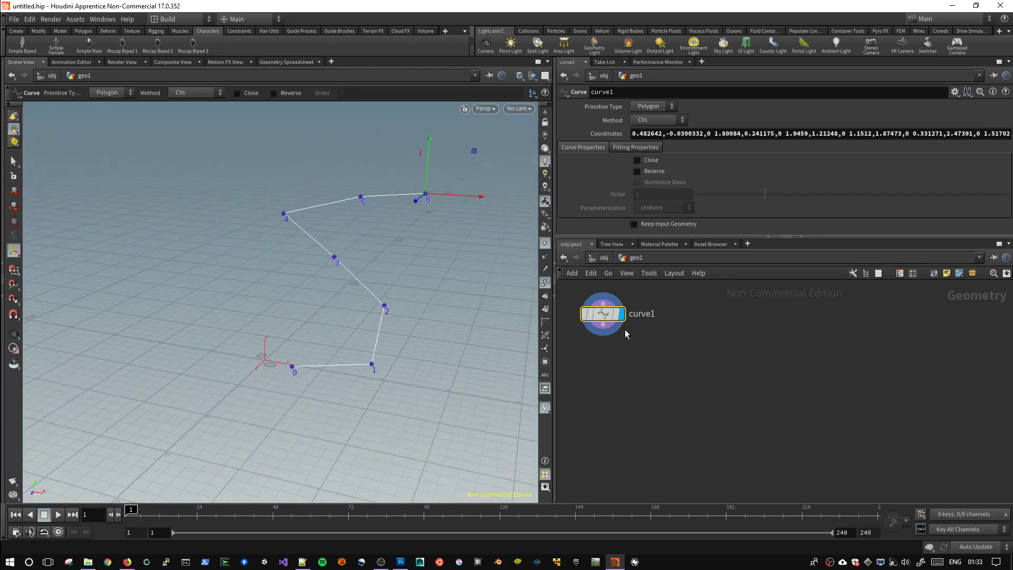
key(ctrl+z)
key(ctrl+z)
key(ctrl+z)
key(ctrl+z)
key(ctrl+z)
key(ctrl+z)
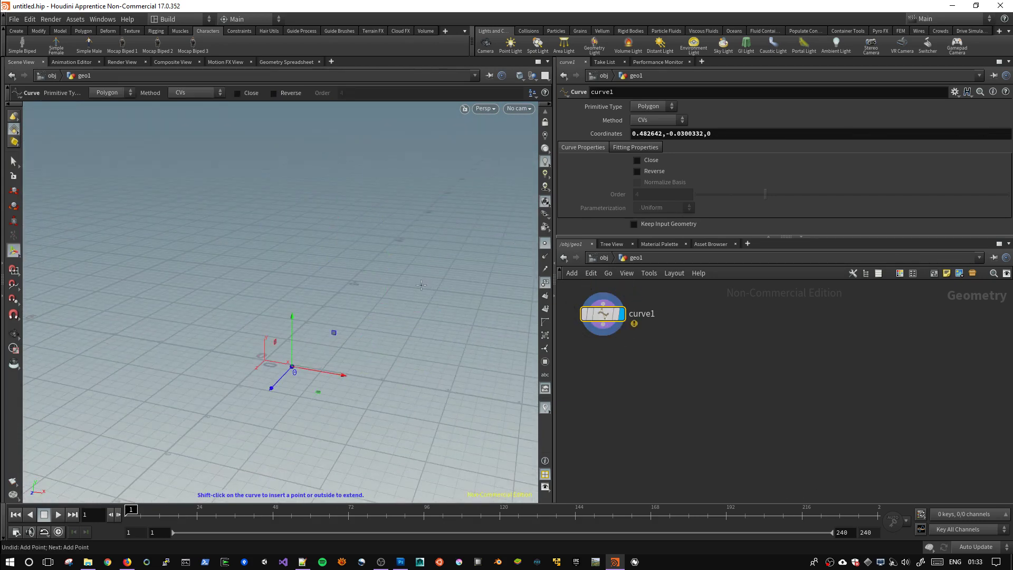
key(ctrl+z)
Switch the viewport to the Top view looking down on the ground plane.
click(483, 109)
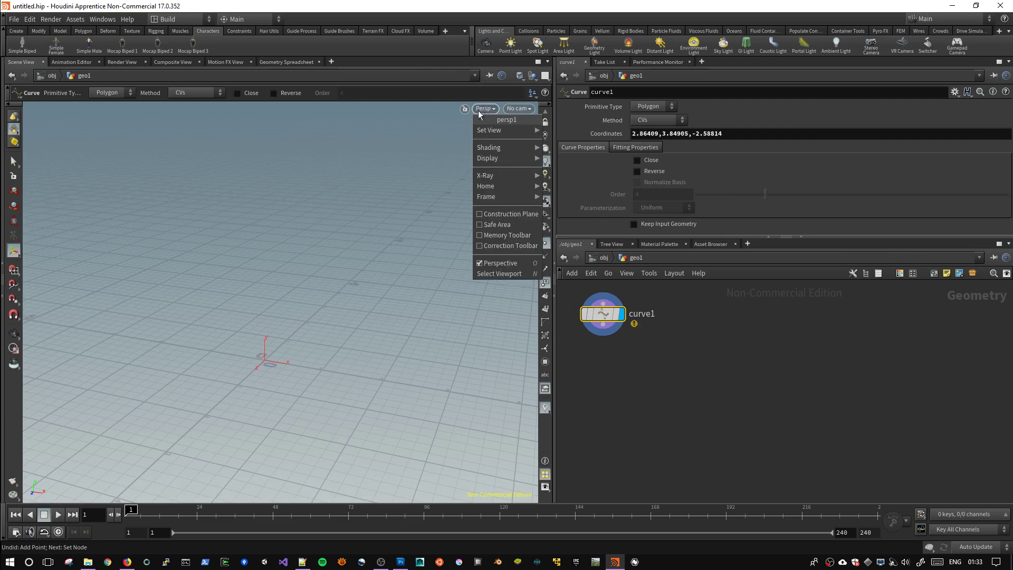
click(483, 108)
mouse_move(495, 130)
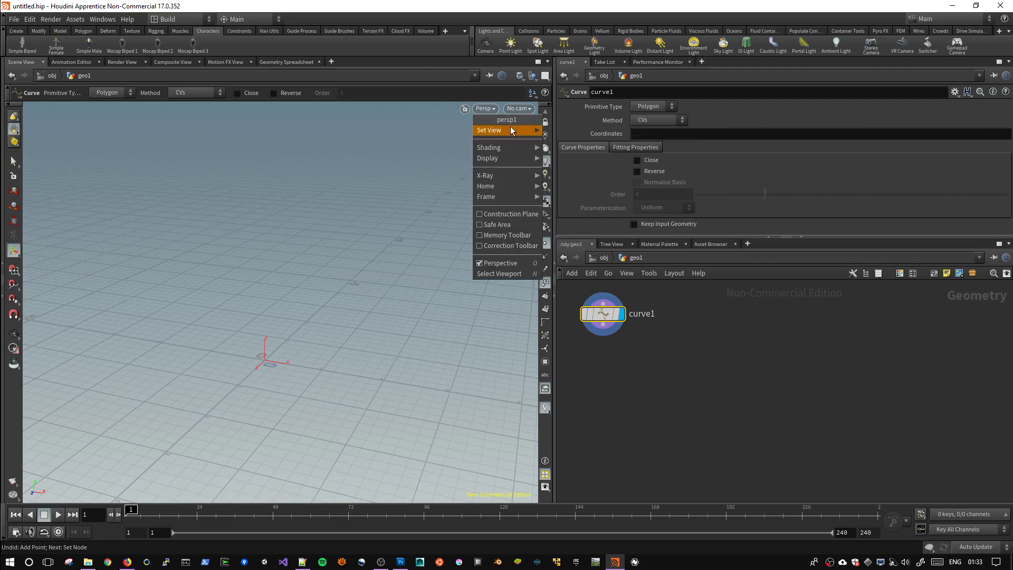
click(564, 140)
key(Escape)
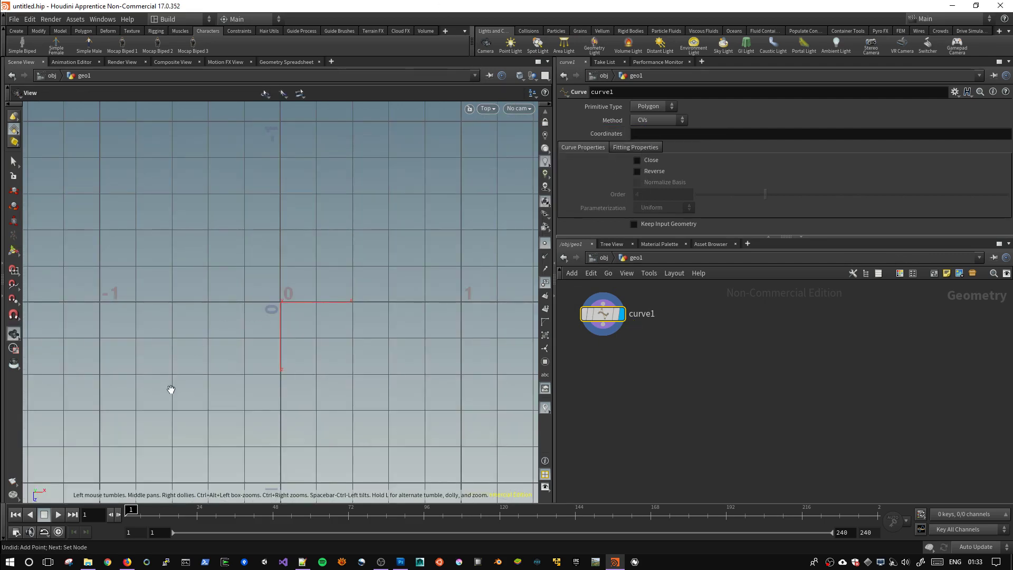
scroll(189, 291, down, 3)
key(Return)
Draw the polyline around an outer loop spiralling inward, then check it in perspective.
click(199, 349)
click(207, 237)
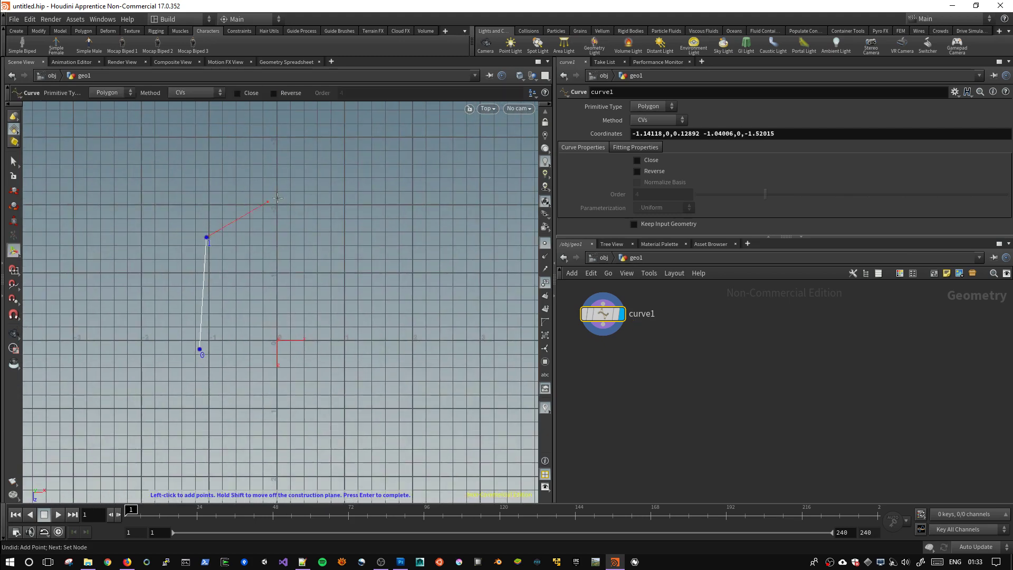
click(327, 181)
click(415, 189)
click(469, 377)
click(383, 432)
click(270, 445)
click(218, 391)
click(293, 330)
click(350, 256)
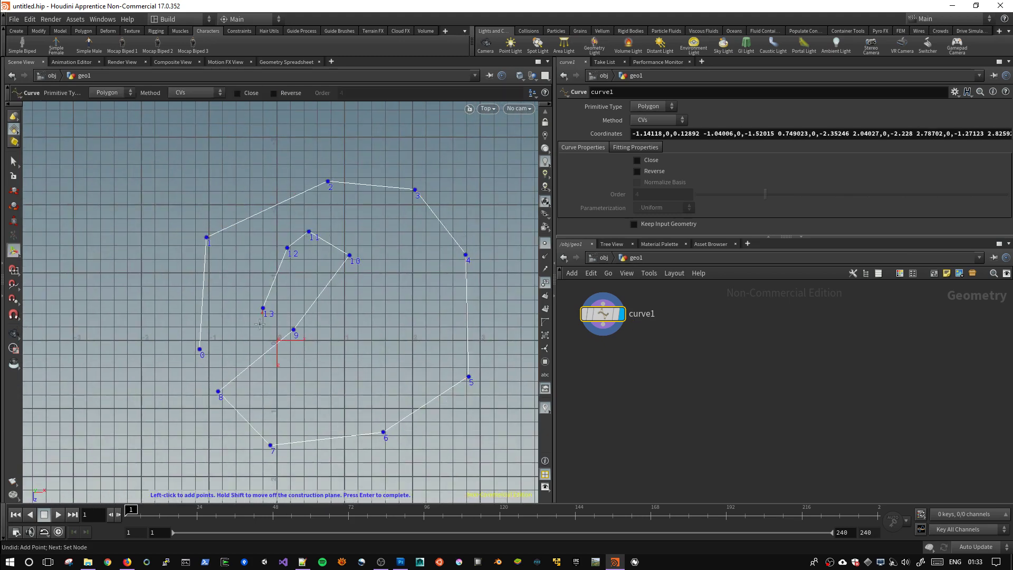
key(Escape)
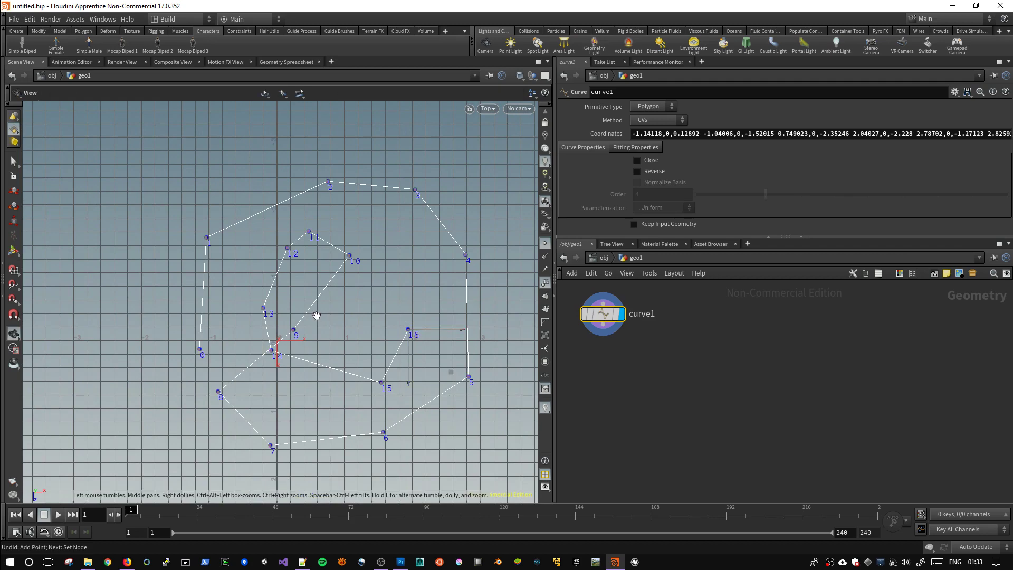
mouse_move(316, 316)
mouse_down()
mouse_move(364, 317)
mouse_move(301, 355)
mouse_move(340, 437)
mouse_move(335, 314)
mouse_move(330, 344)
mouse_up()
key(space+2)
Move point 10 and delete two points from the curve's inner loop.
key(Return)
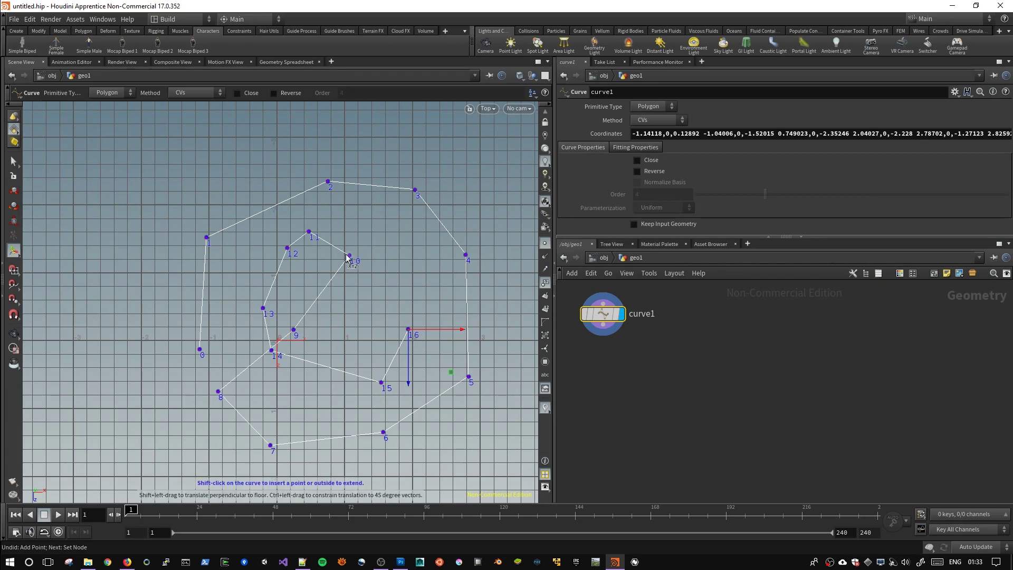
mouse_move(350, 257)
mouse_down()
mouse_move(372, 293)
mouse_move(337, 279)
mouse_up()
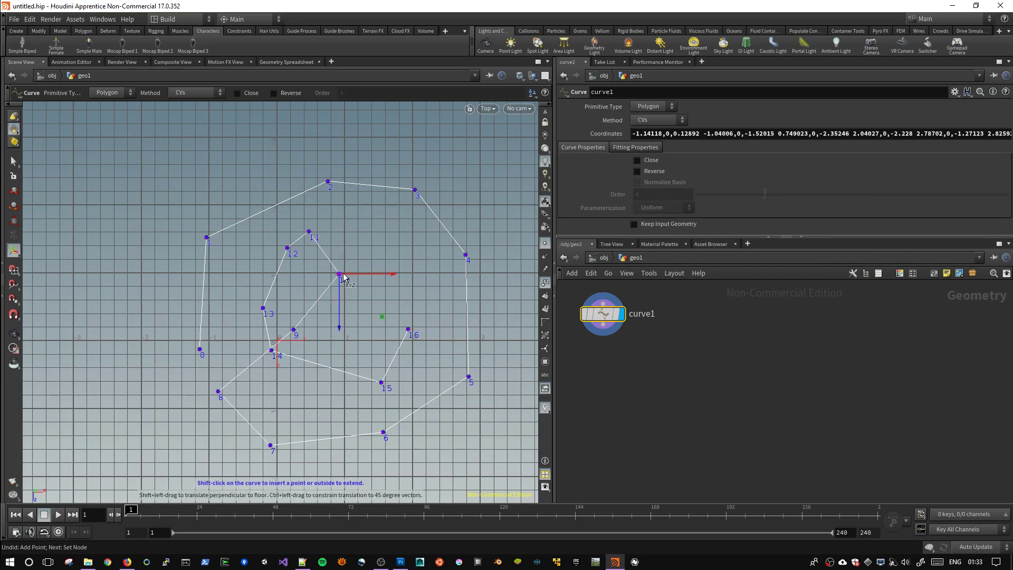
key(Delete)
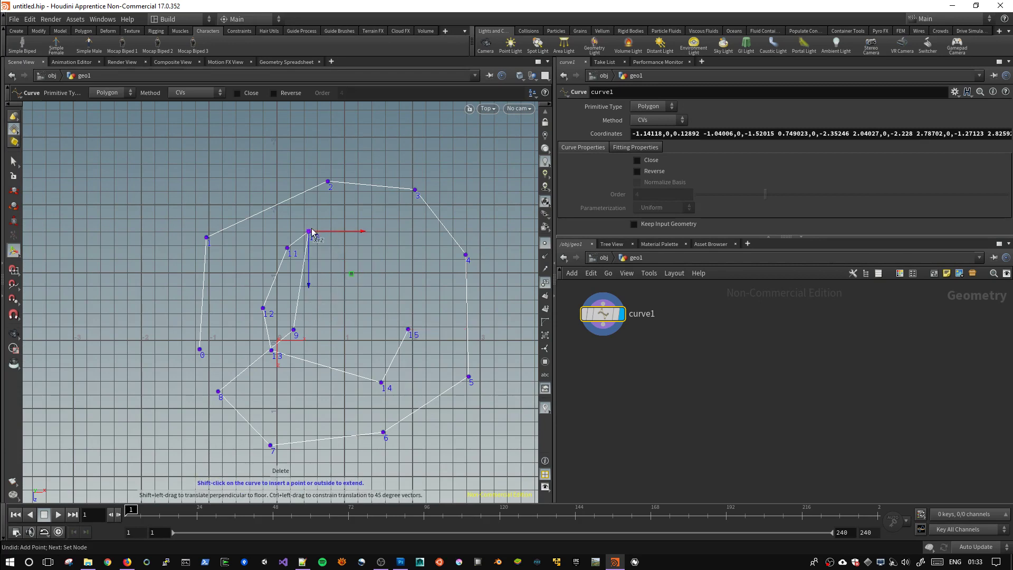
drag(315, 239, 347, 256)
key(Delete)
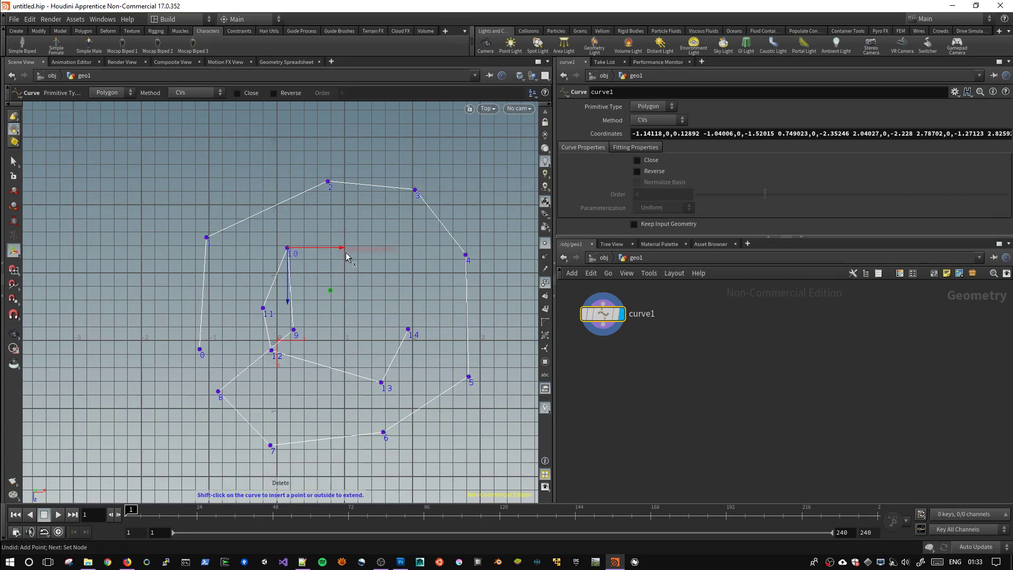
Move point 9, insert an inner point, and add a new start point at lower left.
drag(293, 331, 393, 286)
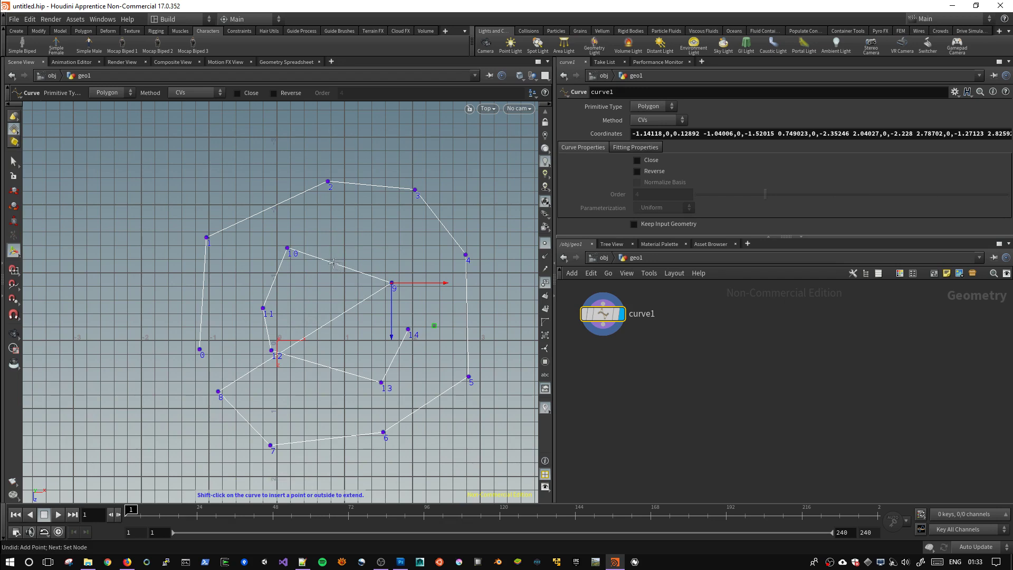
shift+drag(340, 265, 351, 240)
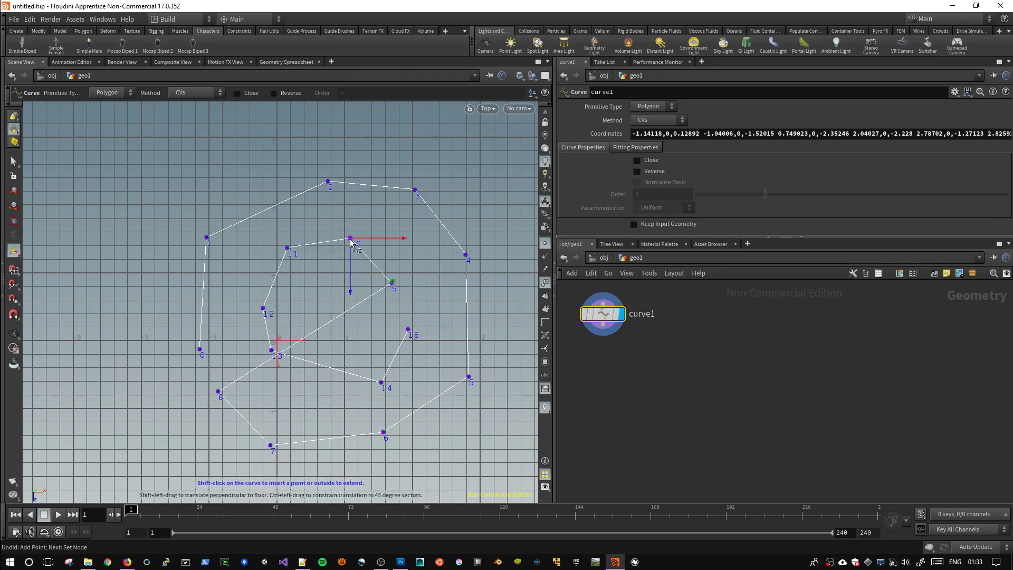
shift+click(269, 204)
click(152, 384)
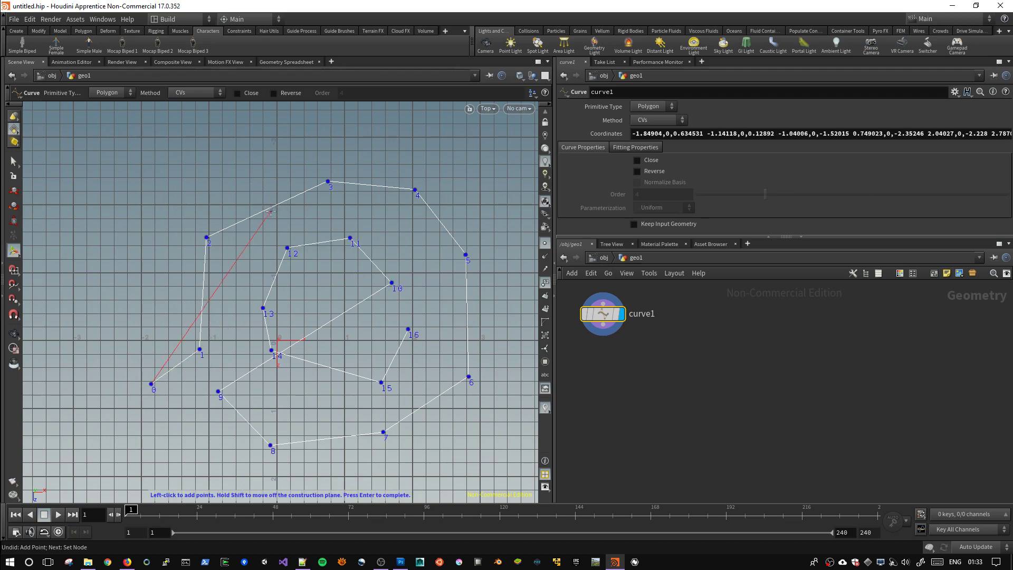
Add two more starting points to the curve at the upper left.
click(122, 232)
key(Return)
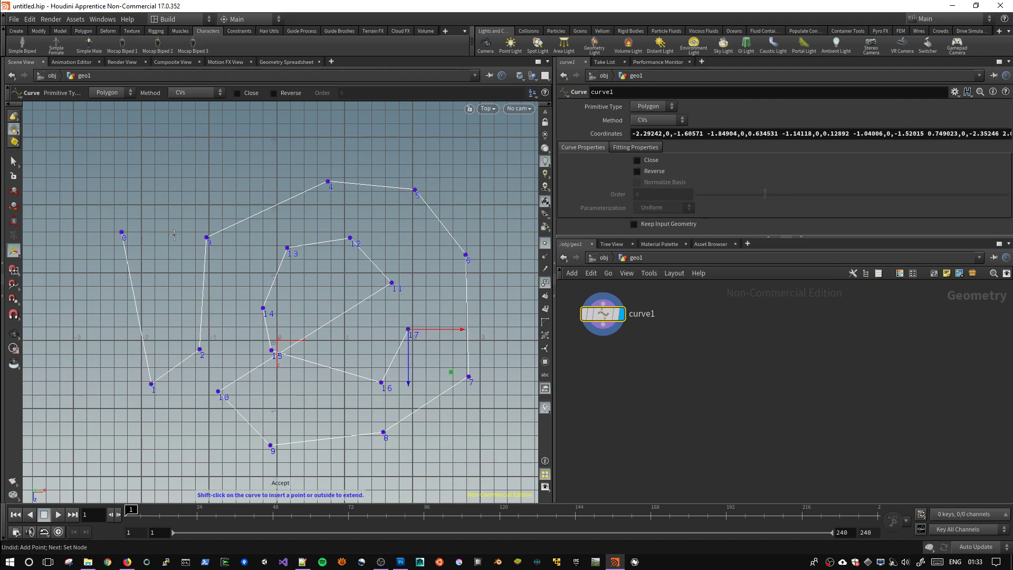
shift+click(248, 154)
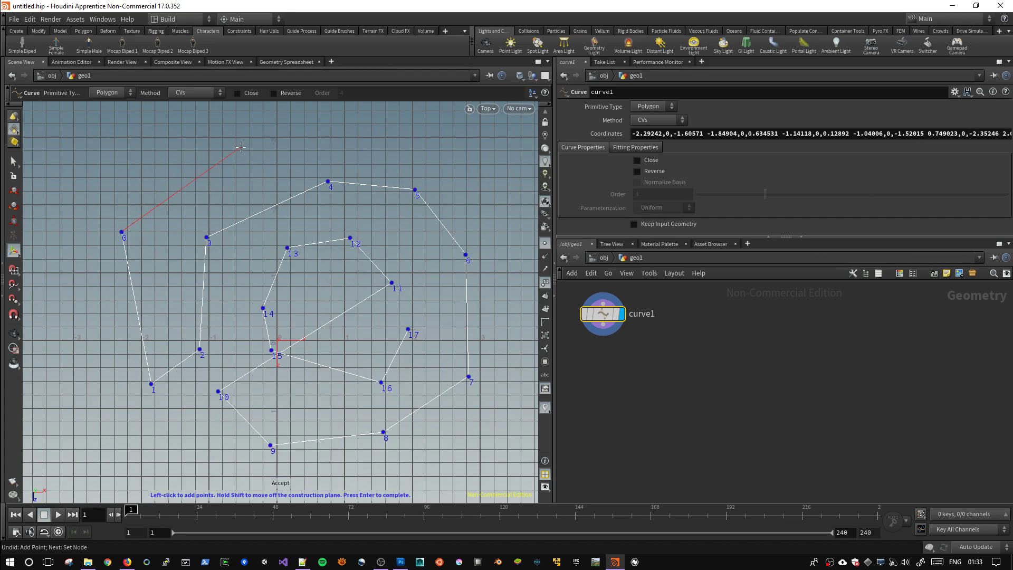
click(240, 147)
key(Return)
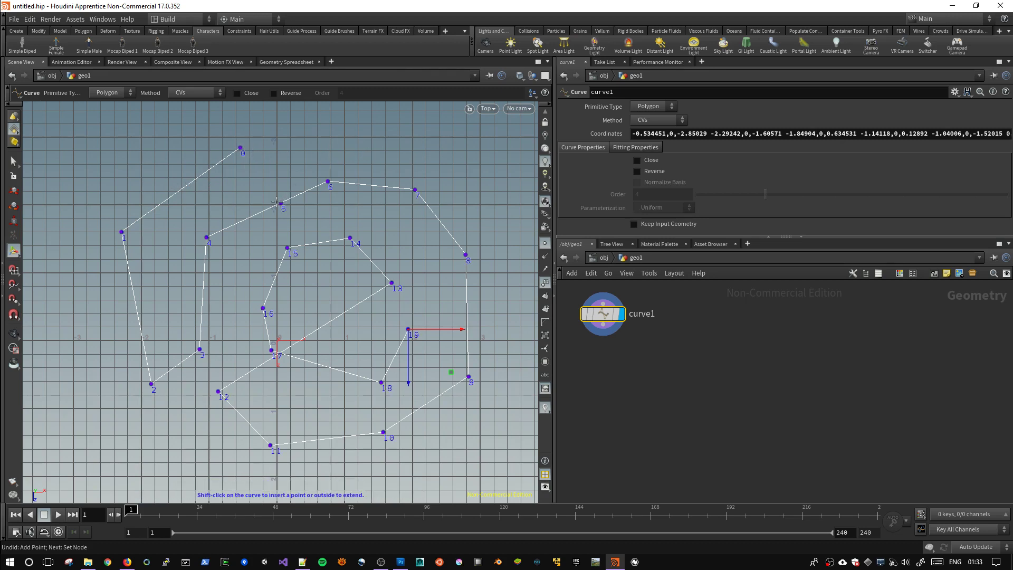
Reposition points 5, 6, 15 and 1, placing point 1 at -2.06295,0,-1.92853.
mouse_move(279, 203)
mouse_down()
mouse_move(283, 160)
mouse_move(267, 182)
mouse_up()
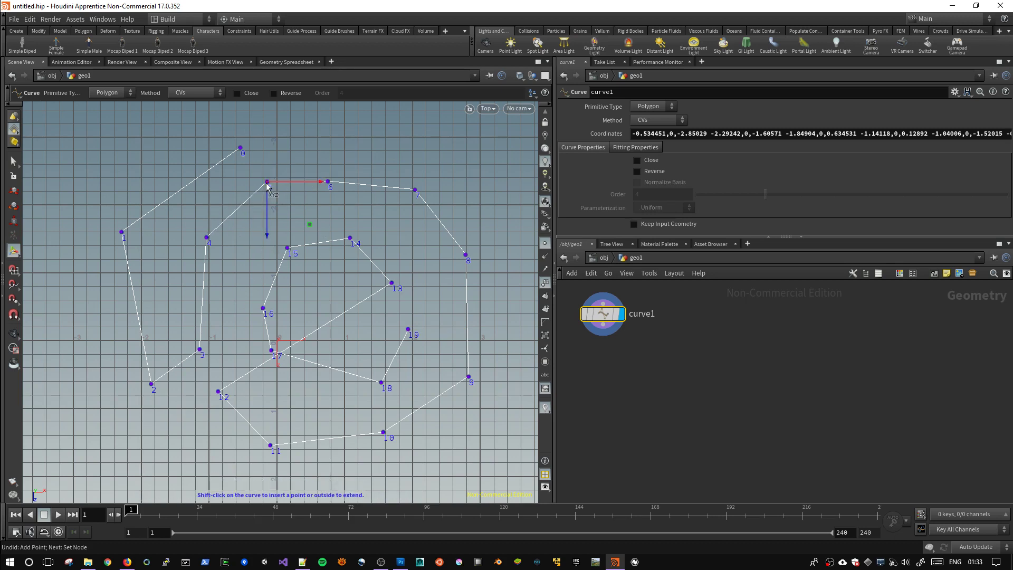
drag(268, 190, 266, 194)
drag(329, 183, 346, 171)
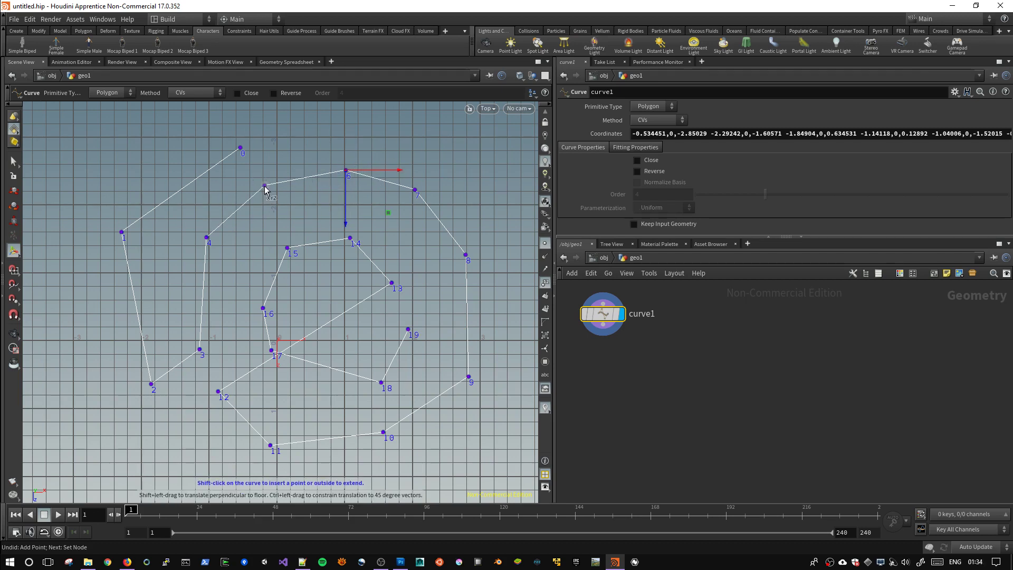
mouse_move(266, 188)
mouse_down()
mouse_move(279, 200)
mouse_move(259, 180)
mouse_move(291, 188)
mouse_up()
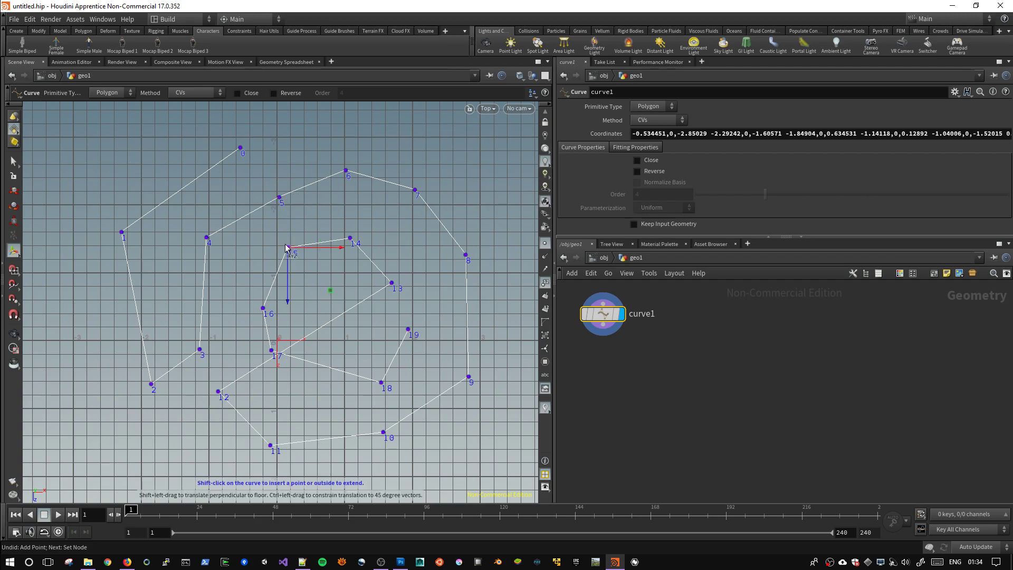
mouse_move(287, 247)
mouse_down()
mouse_move(251, 266)
mouse_move(298, 194)
mouse_up()
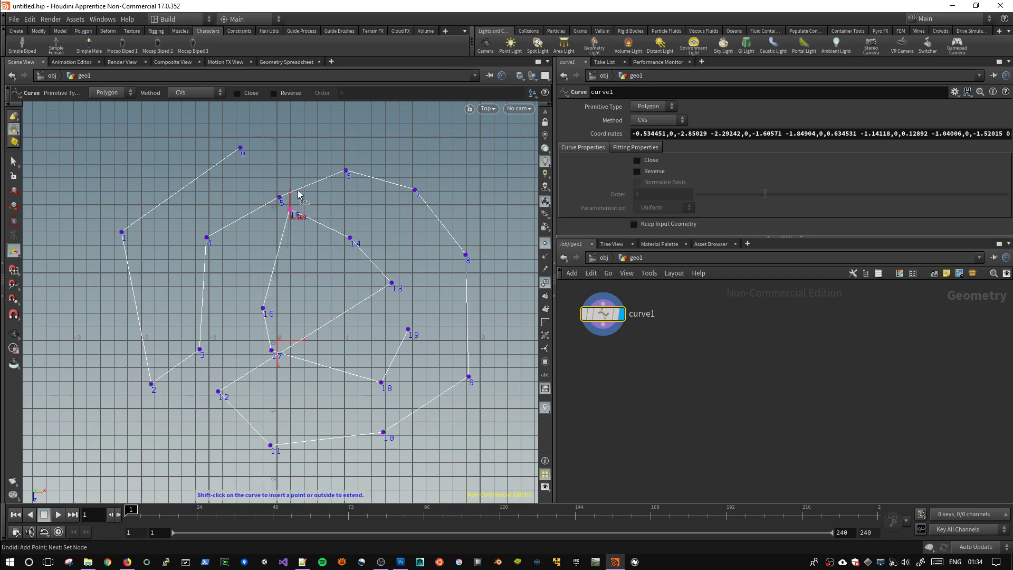
drag(298, 194, 298, 228)
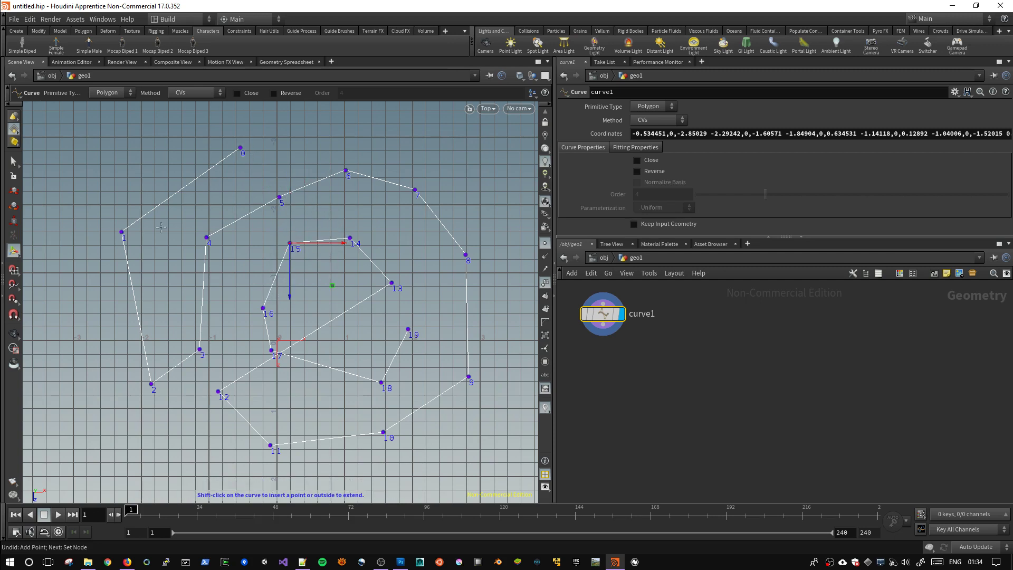
mouse_move(116, 234)
mouse_down()
mouse_move(120, 242)
mouse_move(87, 206)
mouse_move(148, 263)
mouse_move(126, 233)
mouse_move(154, 192)
mouse_move(120, 234)
mouse_move(118, 264)
mouse_move(119, 245)
mouse_move(77, 227)
mouse_move(154, 229)
mouse_move(124, 191)
mouse_move(136, 210)
mouse_up()
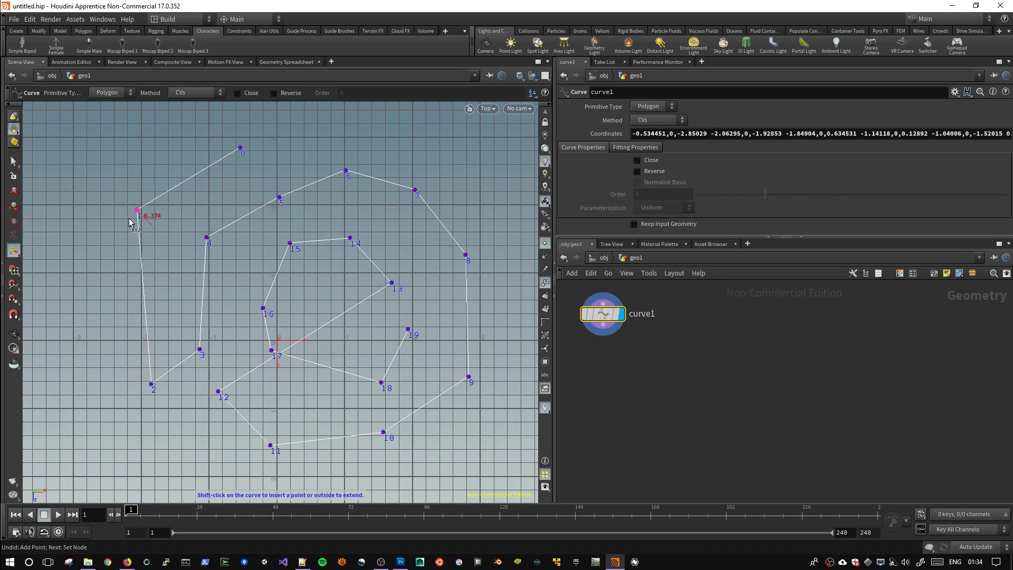
Zoom out and pan the view to recentre the 20-point curve.
key(Escape)
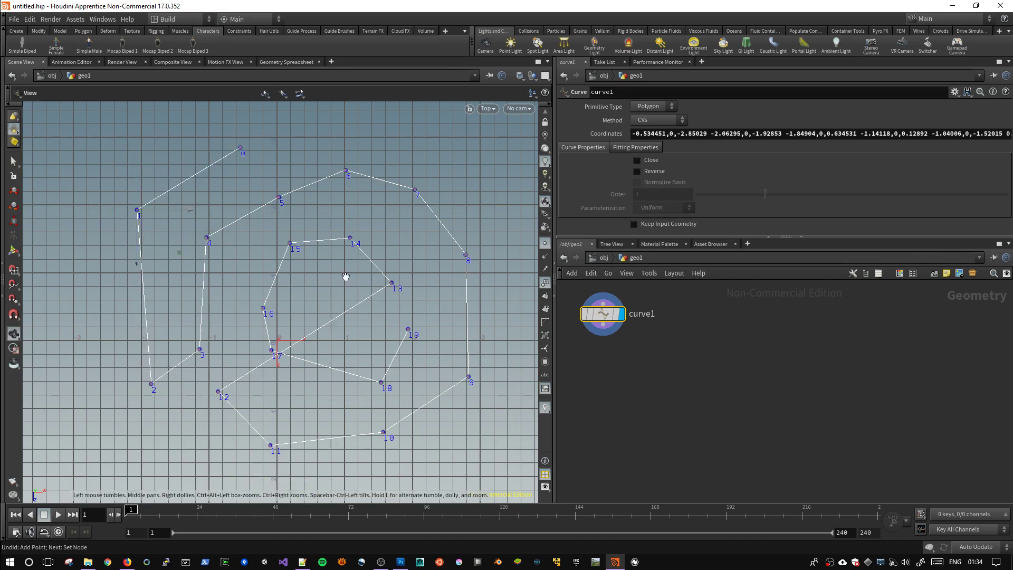
right_drag(369, 294, 332, 286)
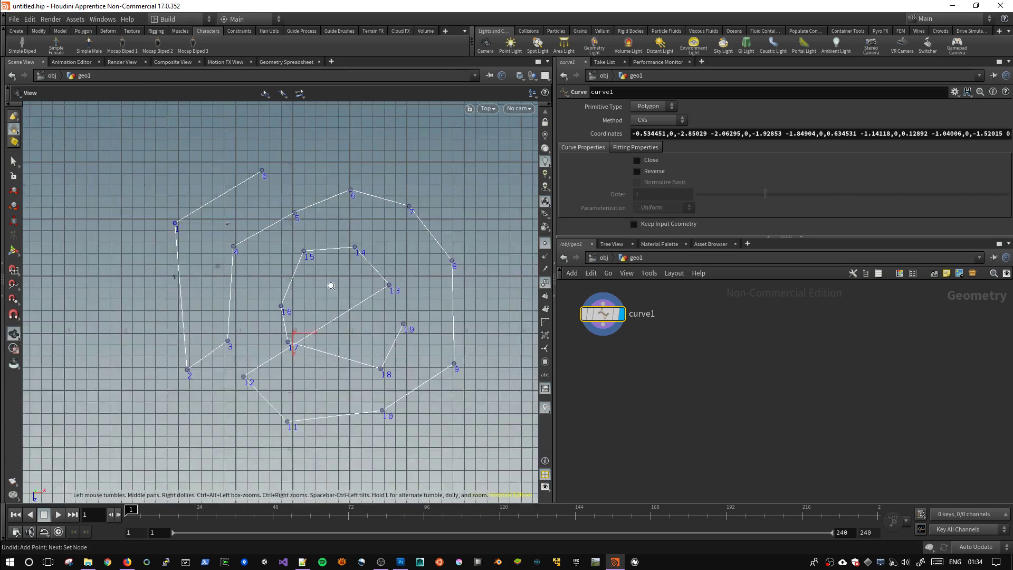
middle_drag(331, 285, 335, 281)
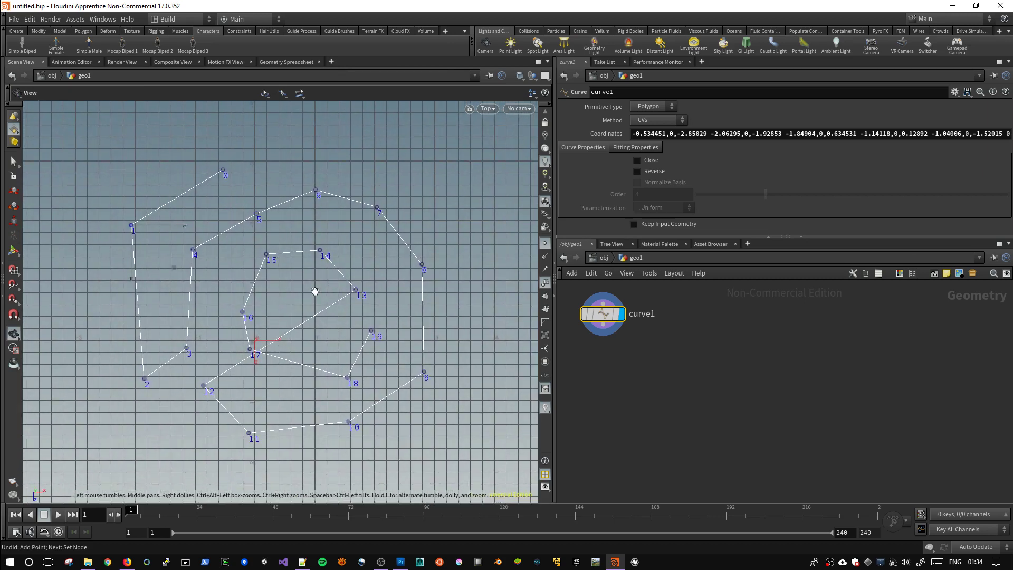
key(alt+Tab)
key(alt+Tab)
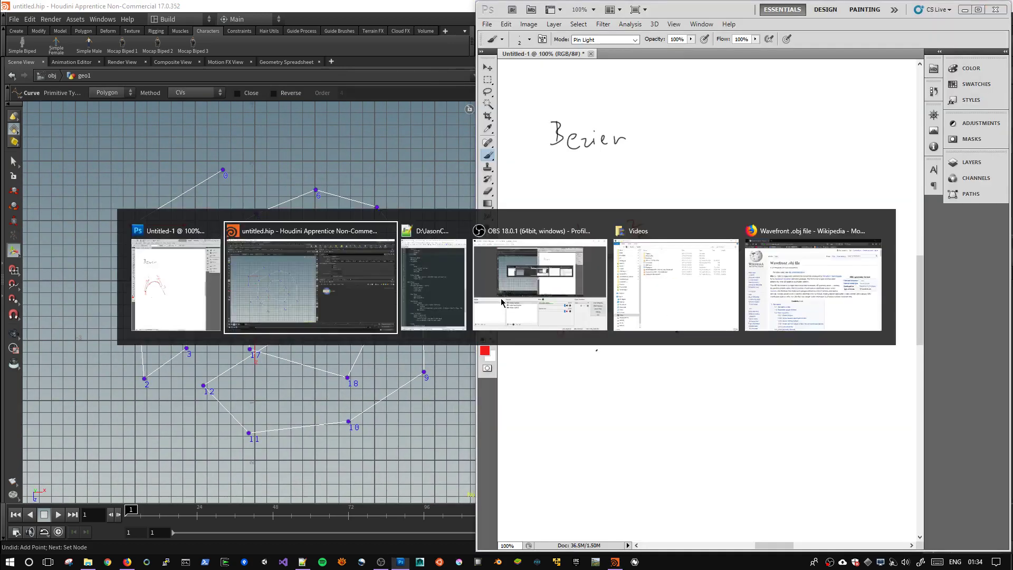
Make curve1 a NURBS curve after briefly trying Bezier, and raise points 1, 2 and 3.
click(649, 106)
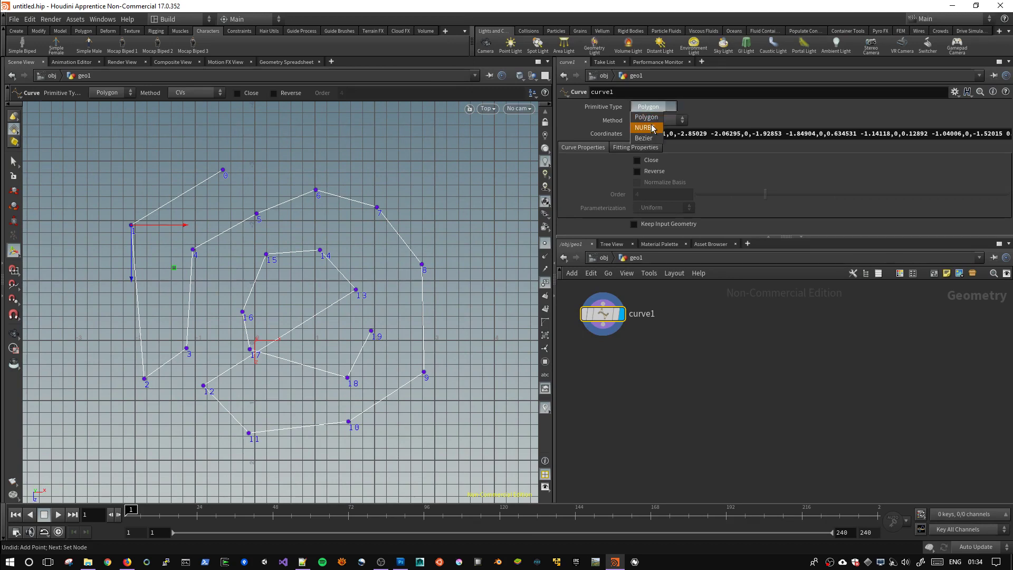
click(653, 128)
click(657, 125)
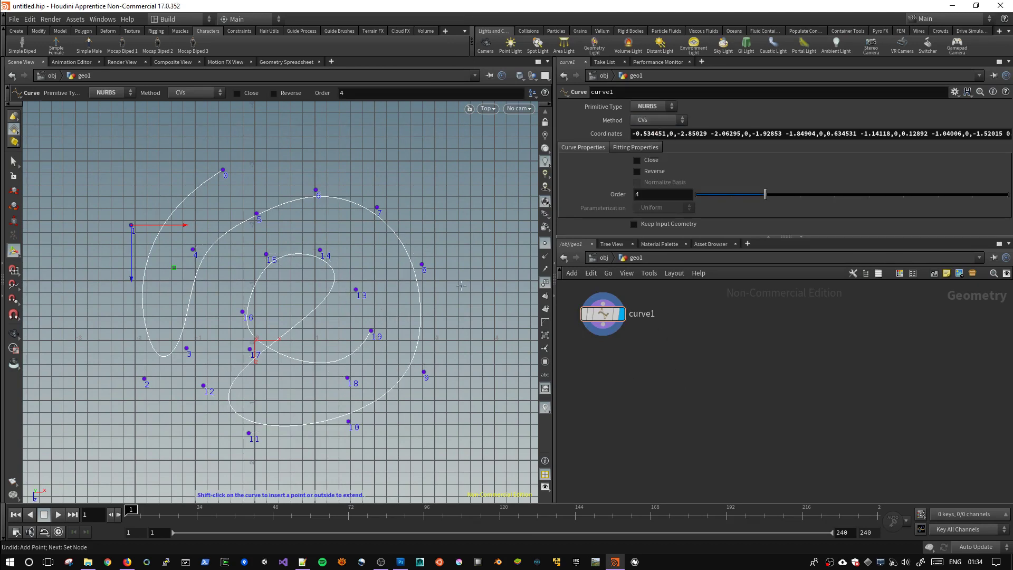
click(652, 107)
click(646, 128)
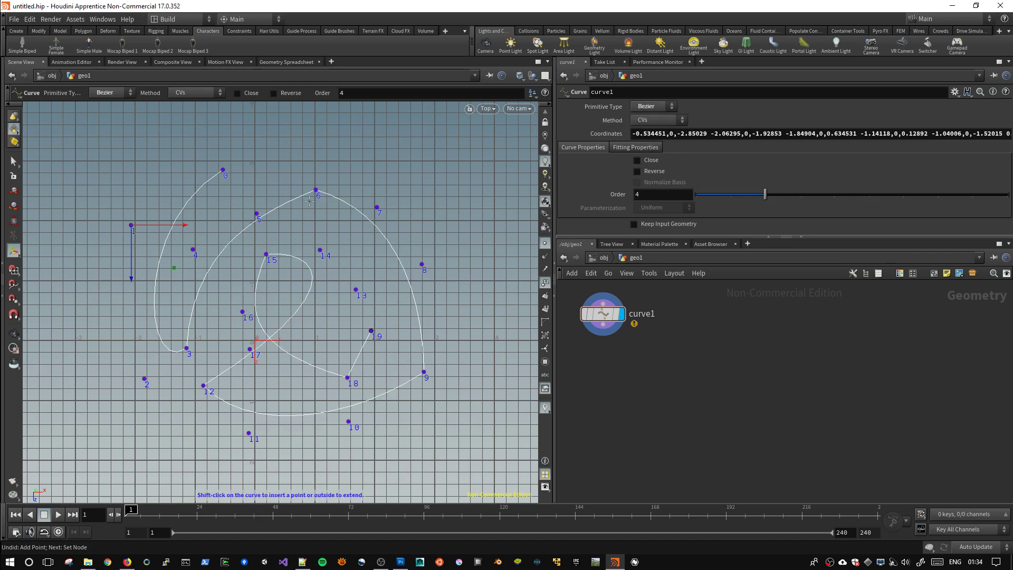
click(652, 107)
click(650, 123)
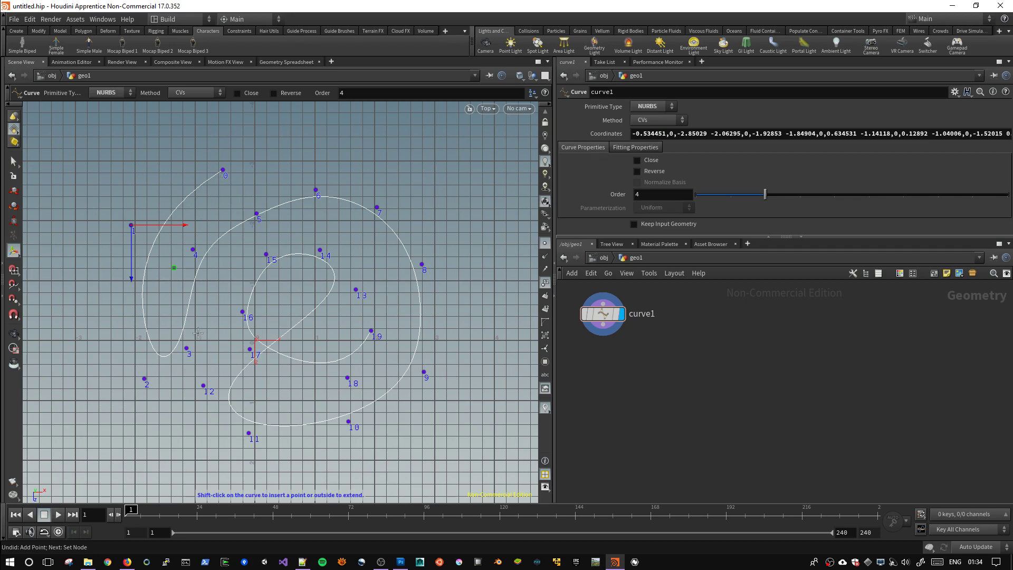
mouse_move(187, 349)
mouse_down()
mouse_move(201, 326)
mouse_move(184, 310)
mouse_move(187, 323)
mouse_up()
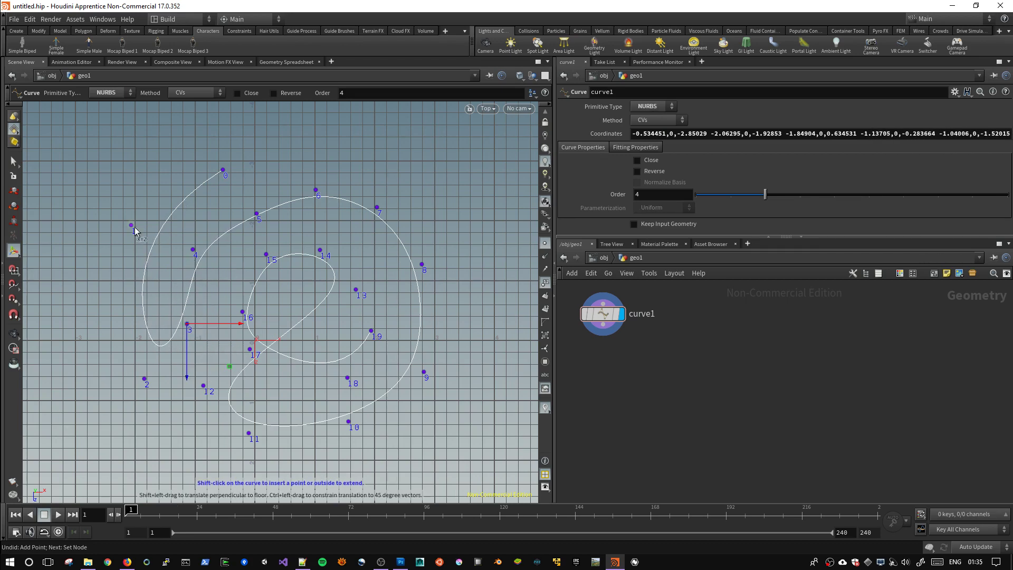
drag(132, 225, 108, 180)
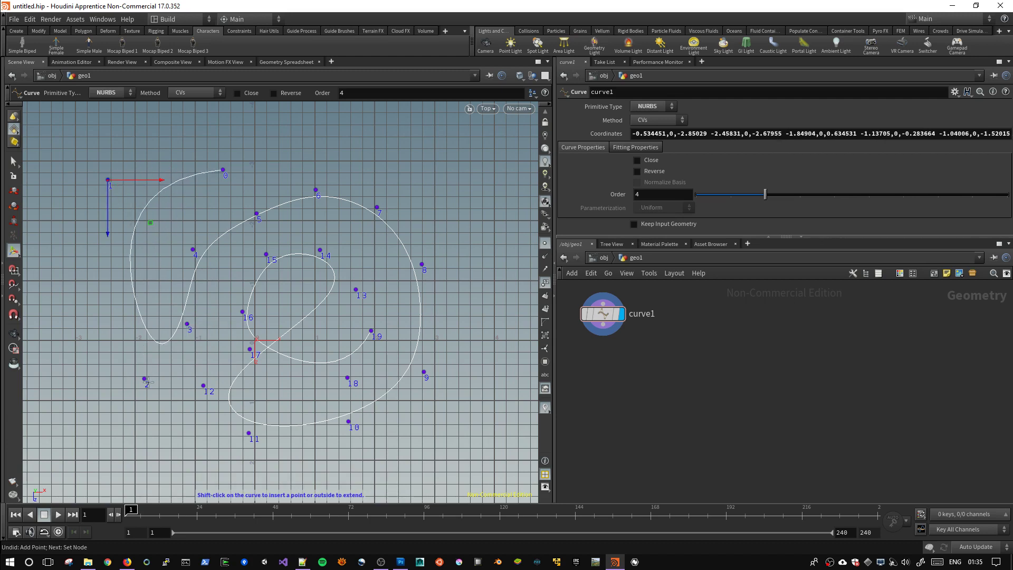
drag(143, 380, 107, 289)
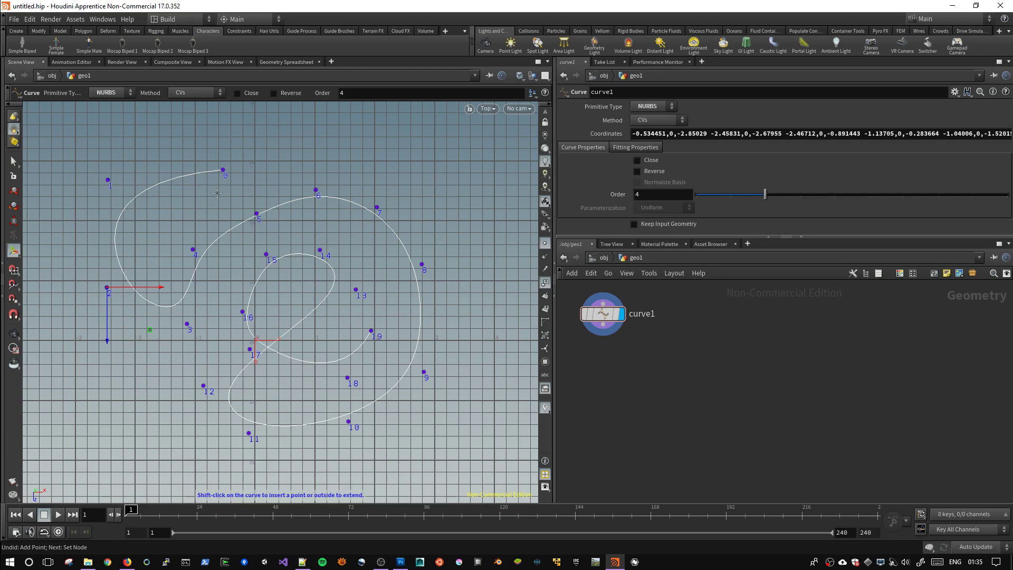
Scroll the Order up to 7 and back to 4, nudge point 6, then show notes.txt in Notepad++.
click(650, 192)
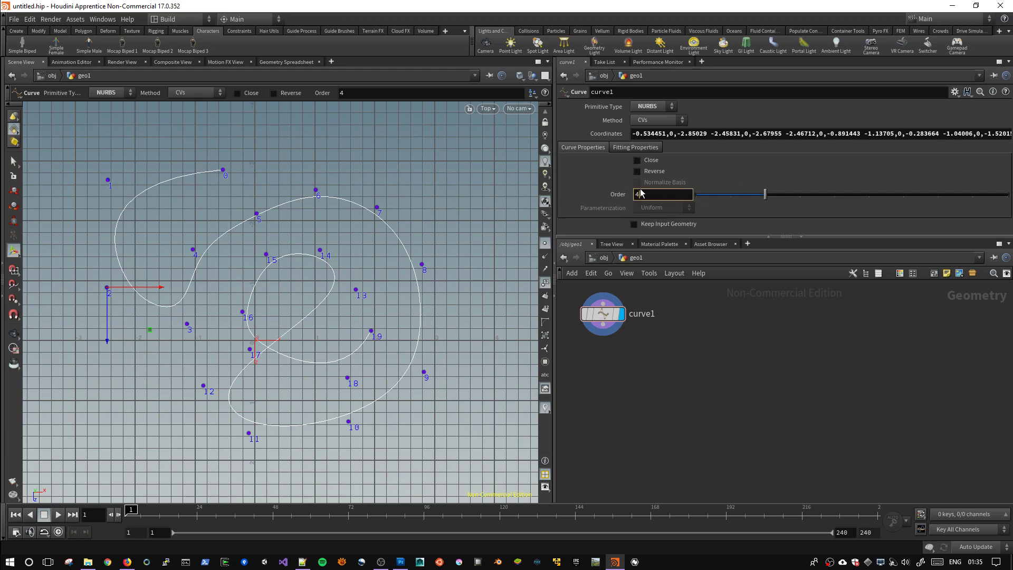
scroll(641, 193, up, 2)
scroll(649, 191, up, 1)
scroll(649, 191, down, 2)
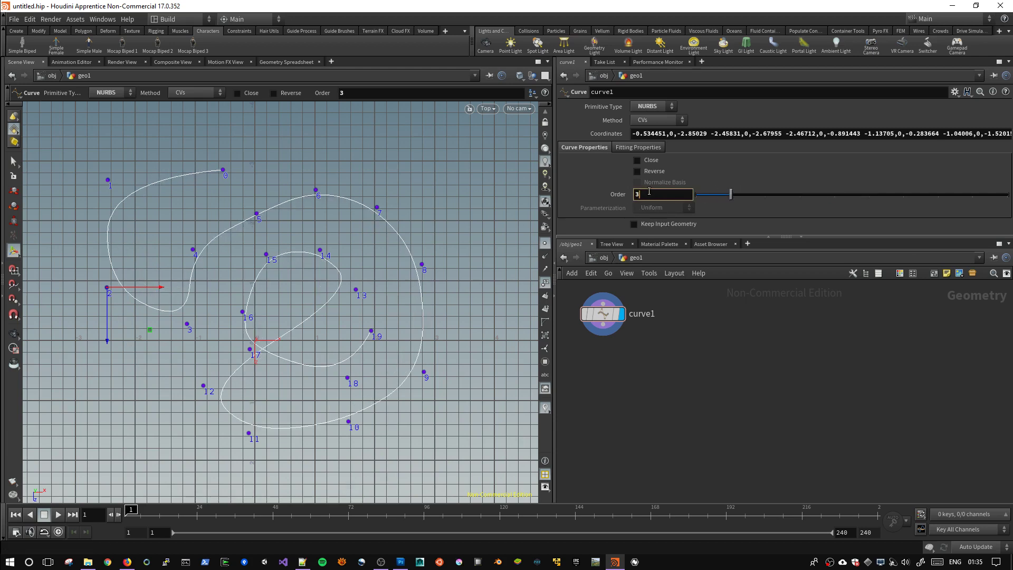
scroll(649, 191, down, 1)
scroll(649, 191, up, 3)
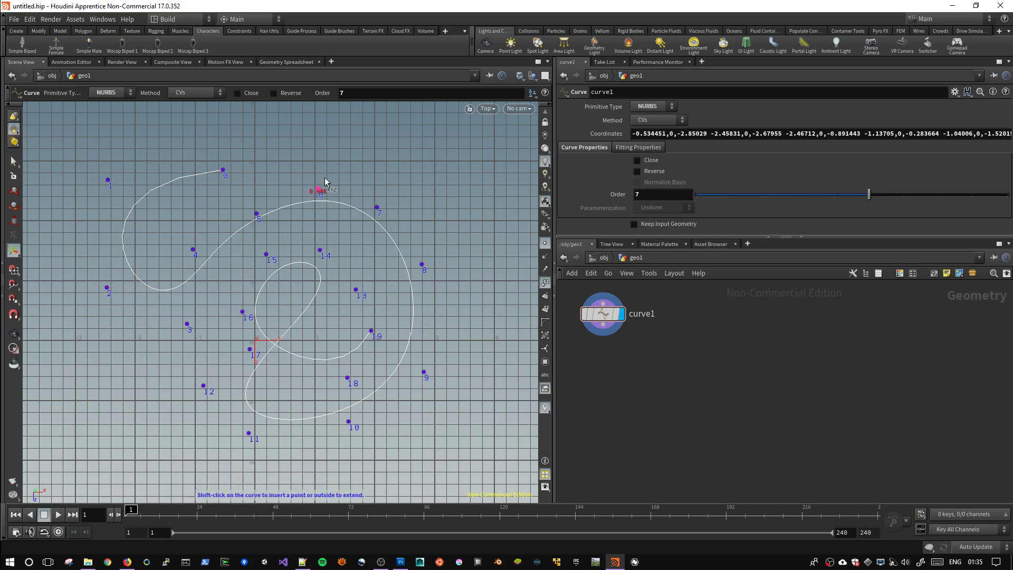
drag(316, 190, 330, 168)
scroll(661, 191, down, 1)
scroll(661, 191, down, 2)
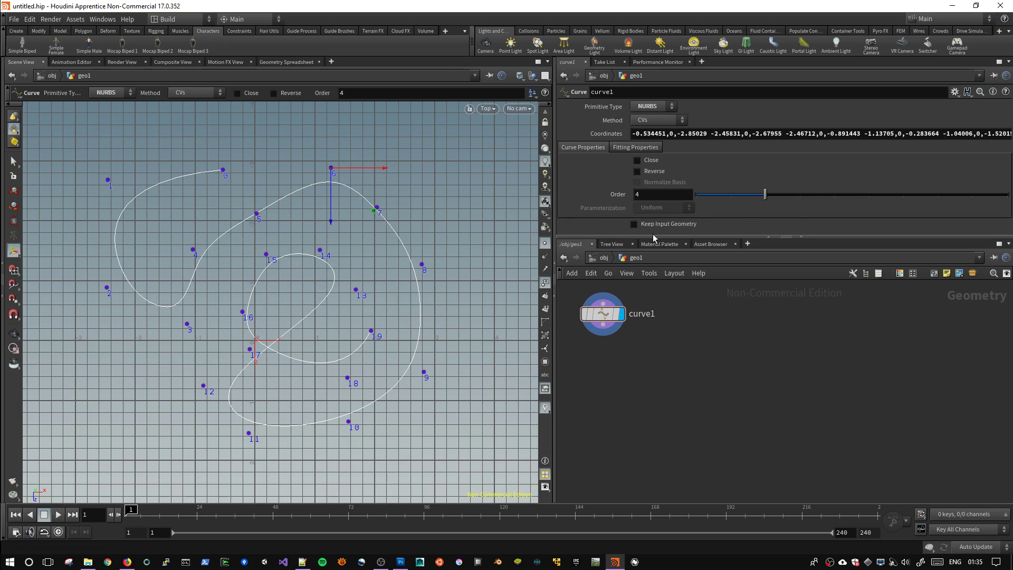
drag(653, 235, 652, 253)
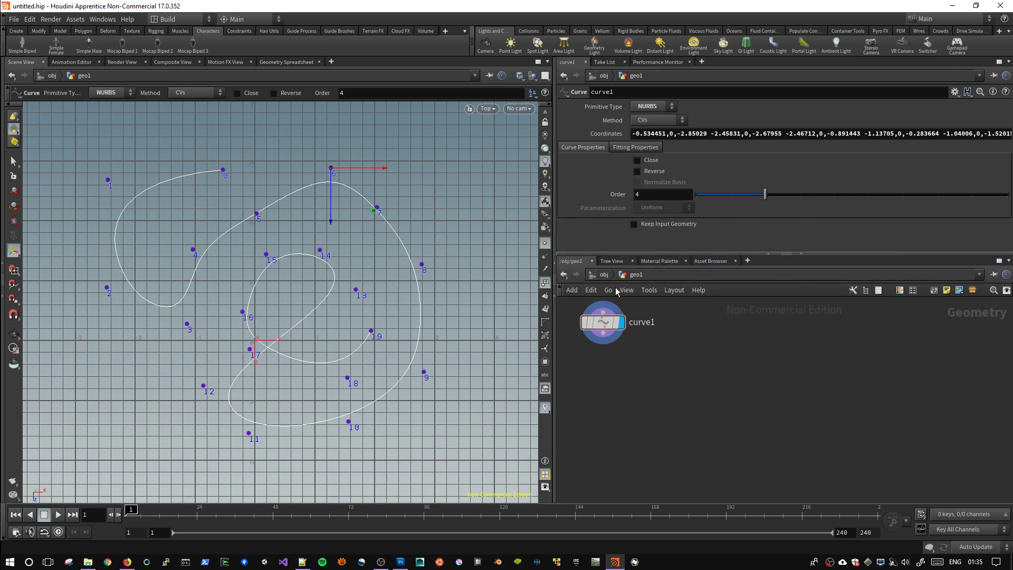
key(alt+Tab)
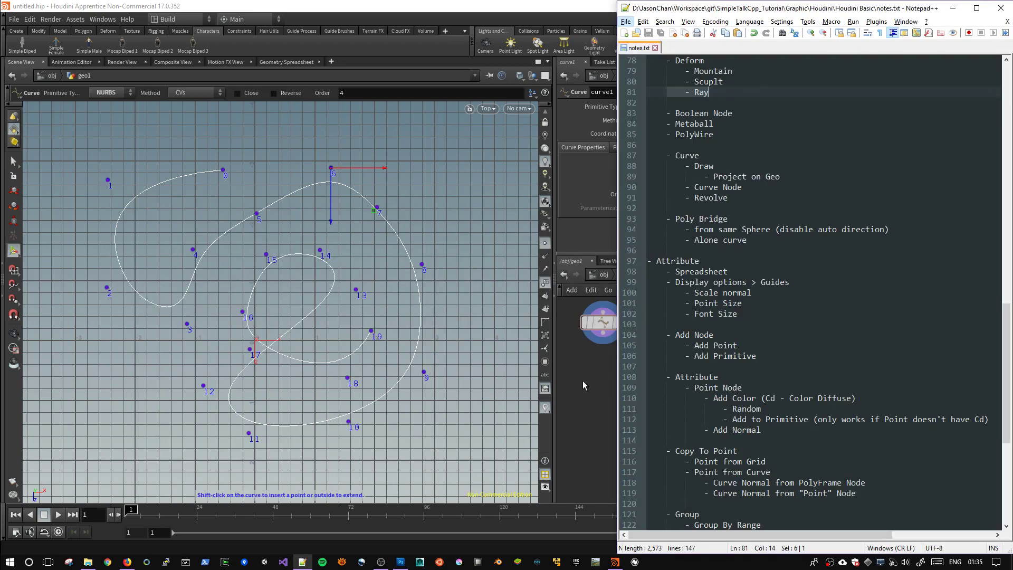
Back in Houdini, delete the old curve1 and place a fresh Curve node.
key(alt+Tab)
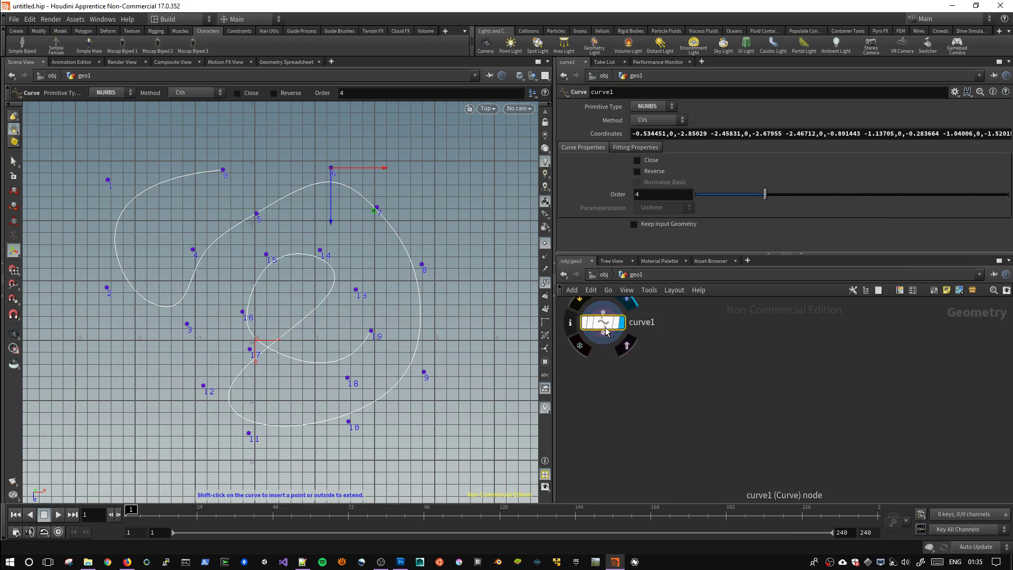
key(Delete)
text(urve)
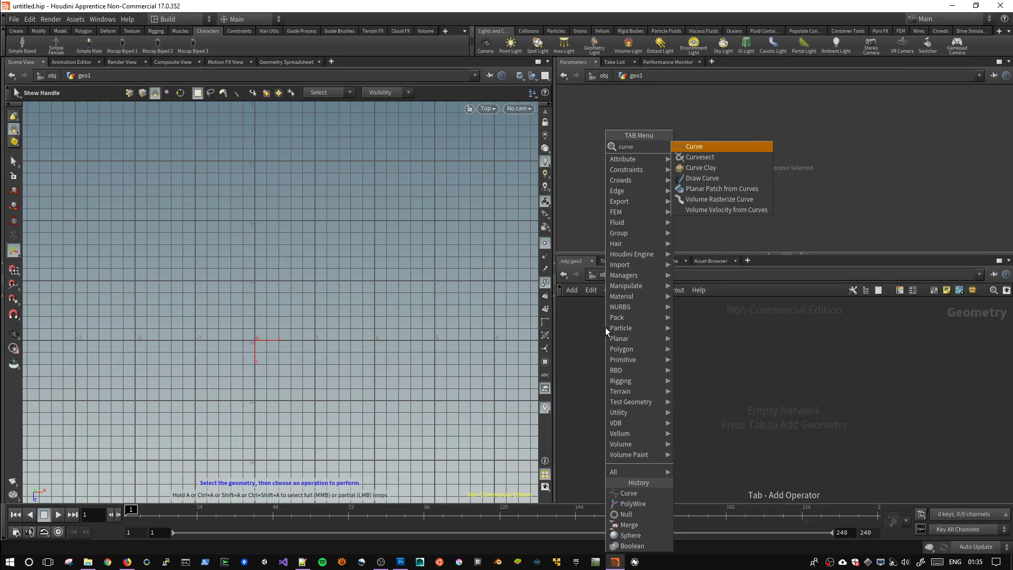
key(Return)
click(605, 327)
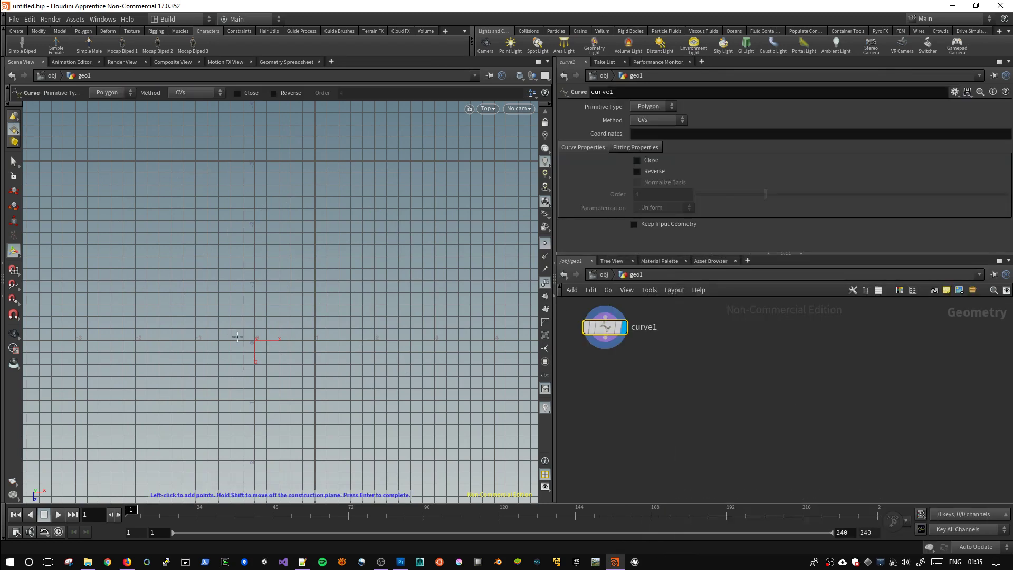
Set the viewport to the Front view, ready to draw new points.
key(Escape)
mouse_move(317, 283)
mouse_down()
mouse_move(283, 312)
mouse_move(277, 297)
mouse_up()
key(Return)
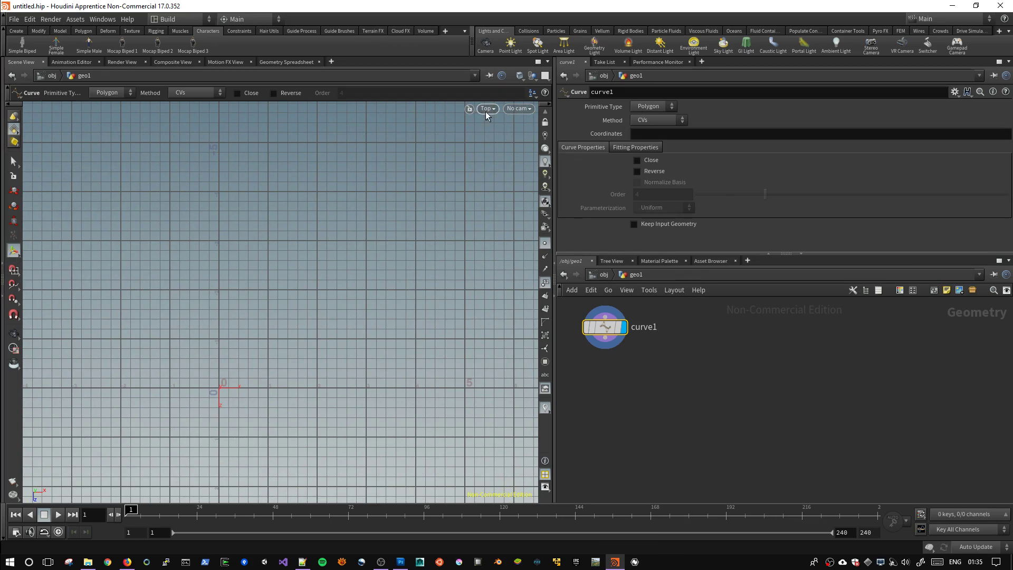
click(484, 111)
mouse_move(498, 130)
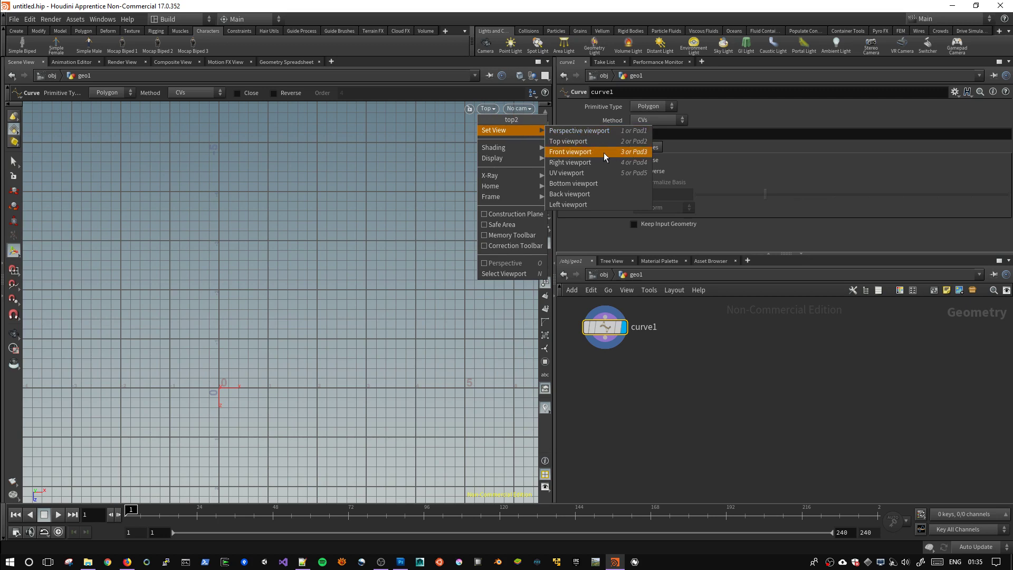
click(605, 156)
scroll(299, 266, down, 3)
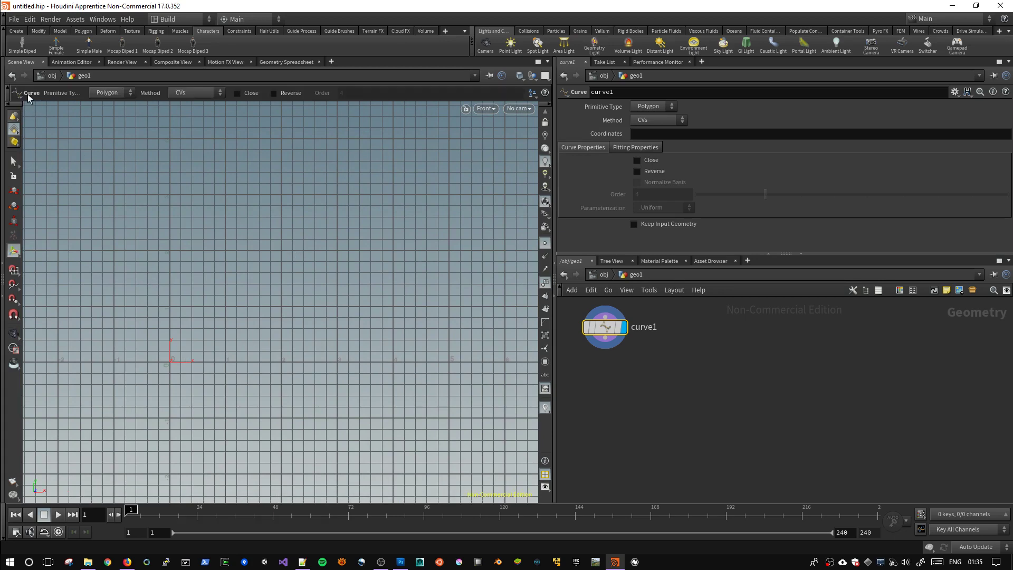
key(Escape)
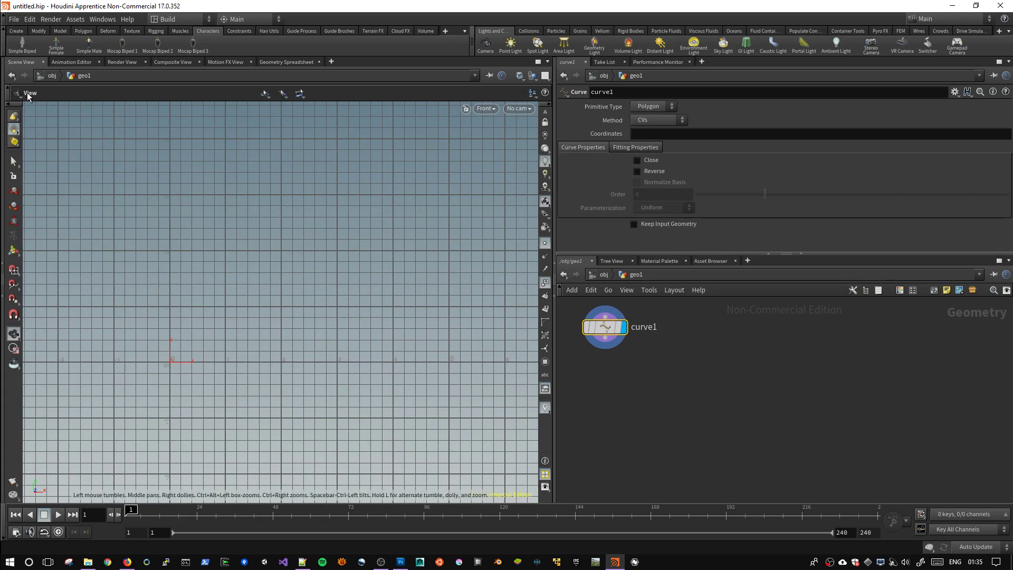
mouse_move(32, 105)
mouse_down()
mouse_move(50, 99)
mouse_move(109, 149)
mouse_move(217, 187)
mouse_up()
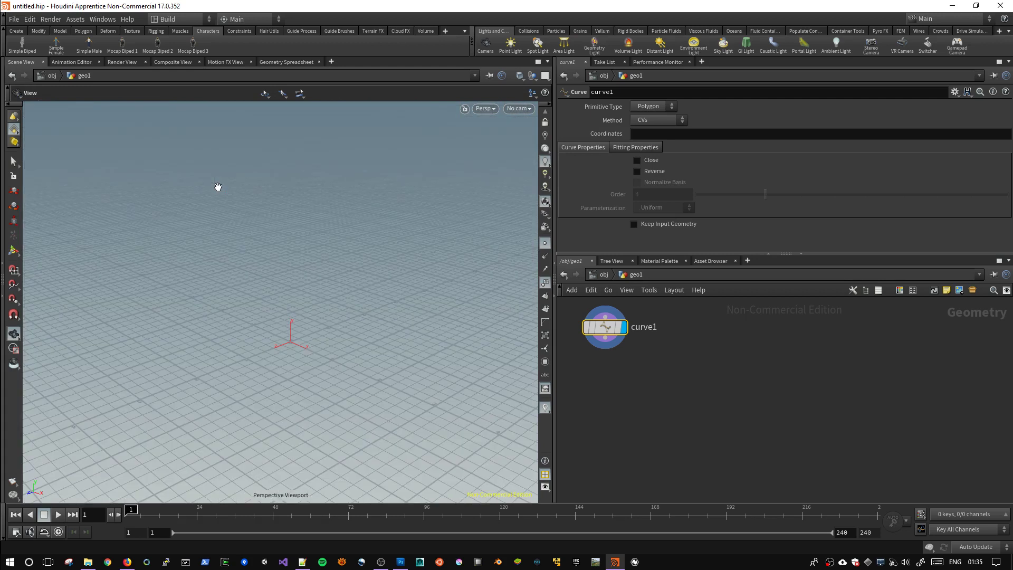
key(Return)
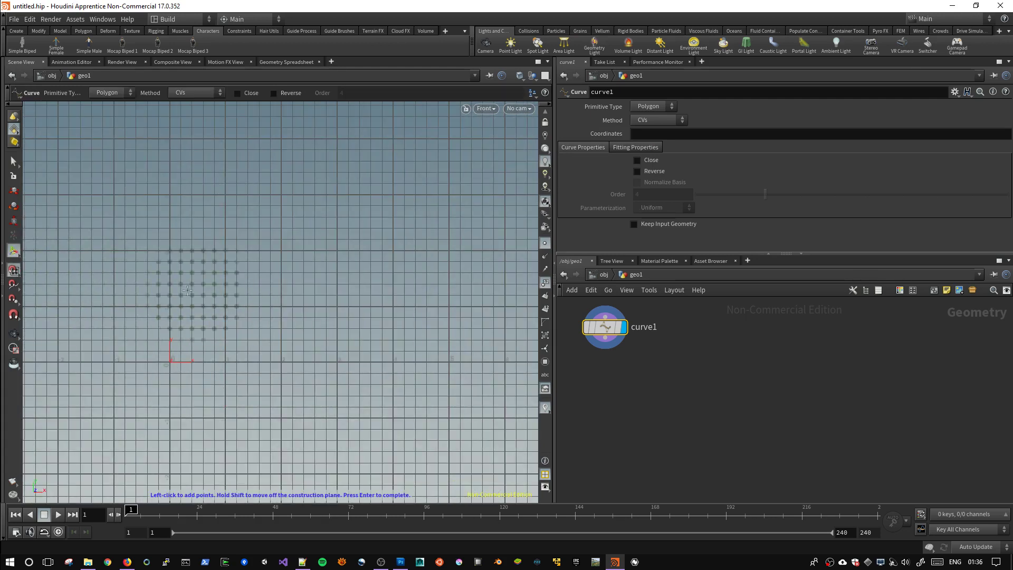
Start the profile curve at the origin, placing points rightward and up into the hook's curl.
click(170, 362)
click(259, 362)
click(281, 340)
click(280, 327)
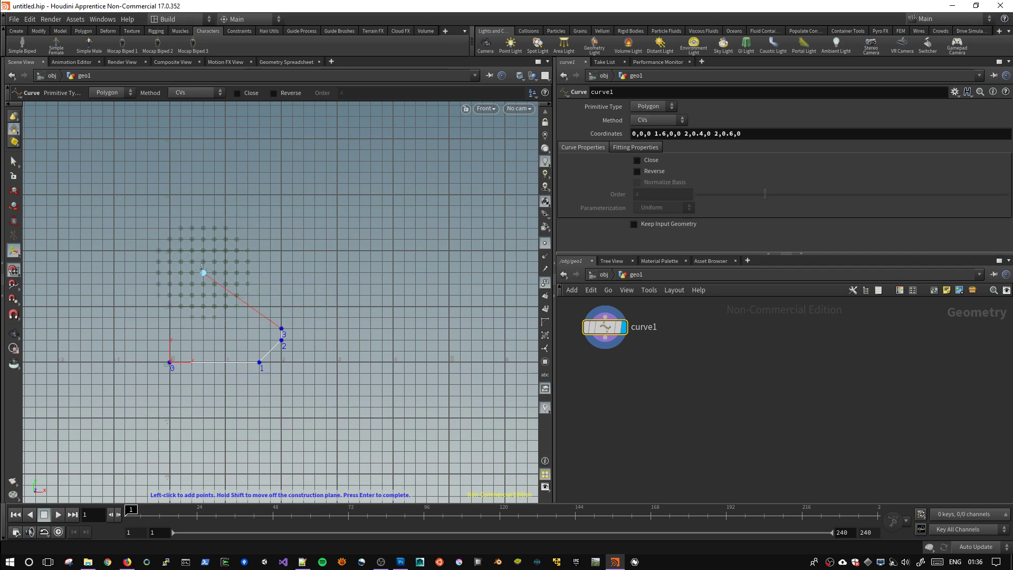
click(192, 262)
middle_drag(266, 266, 266, 316)
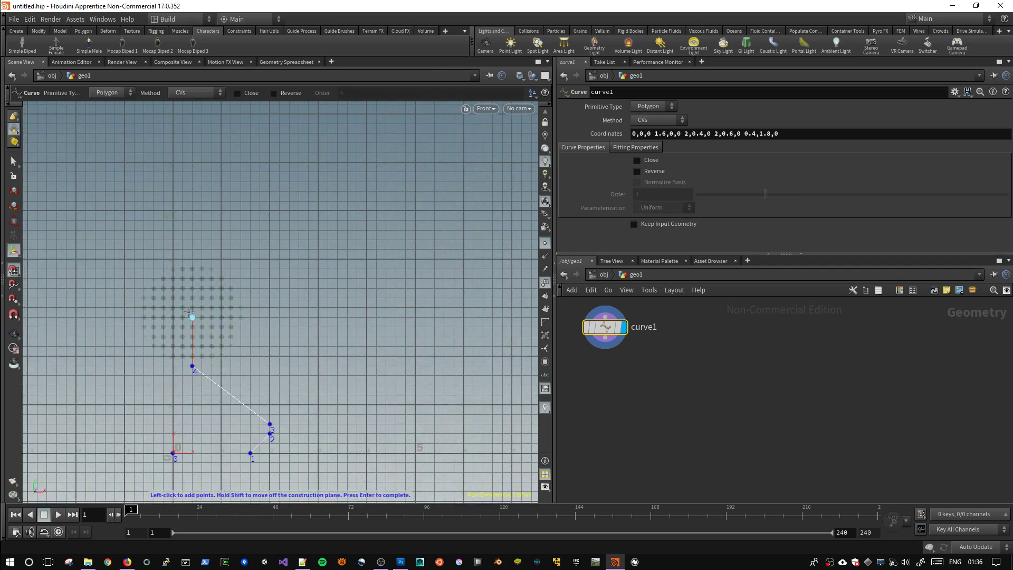
click(192, 288)
click(202, 269)
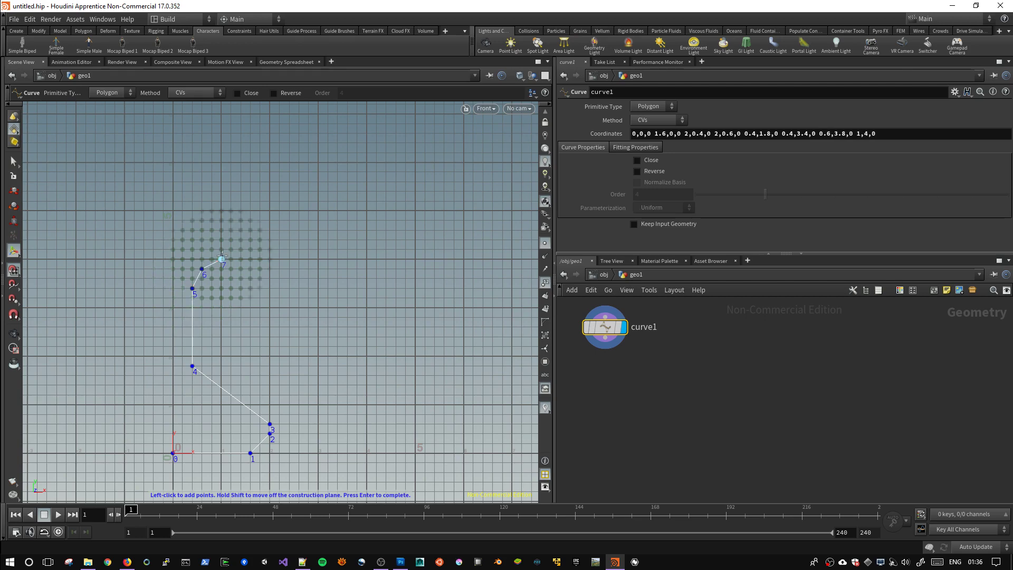
click(230, 250)
Complete the 18-point hook-shaped curve back down beside the origin and finish it.
scroll(218, 246, up, 3)
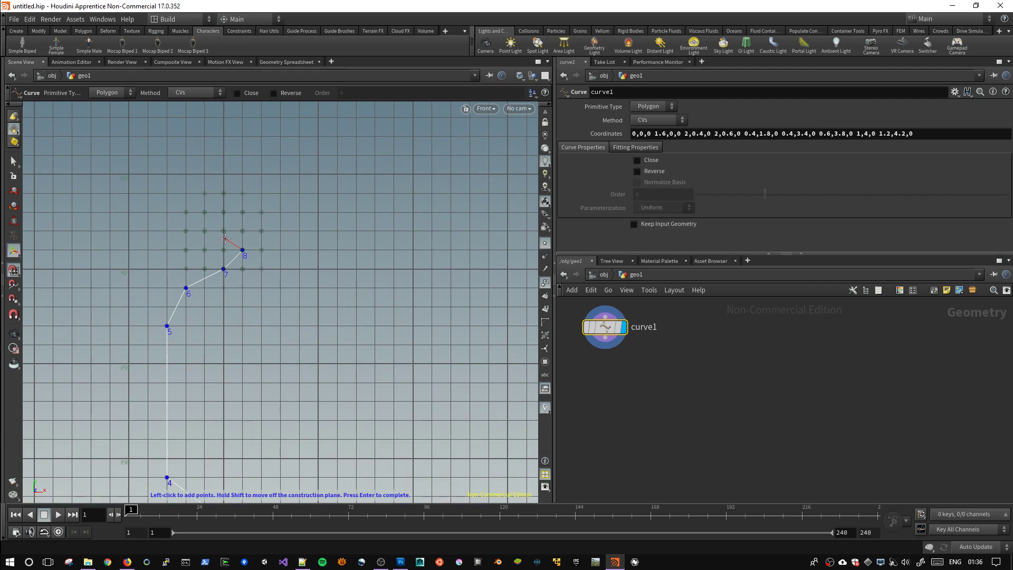
click(225, 239)
click(200, 256)
click(176, 276)
click(159, 325)
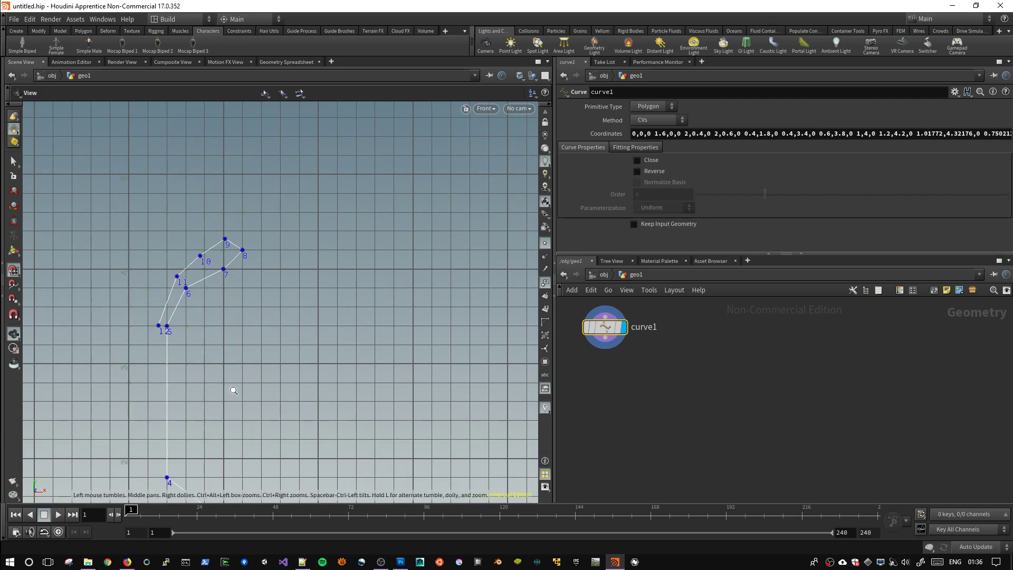
scroll(231, 388, down, 3)
click(193, 324)
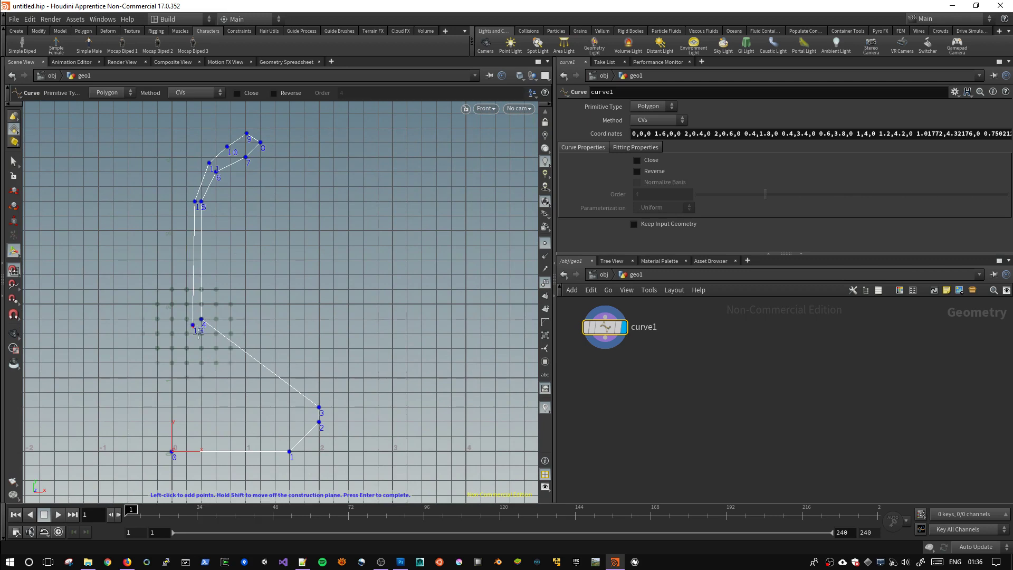
click(304, 407)
click(304, 422)
click(172, 436)
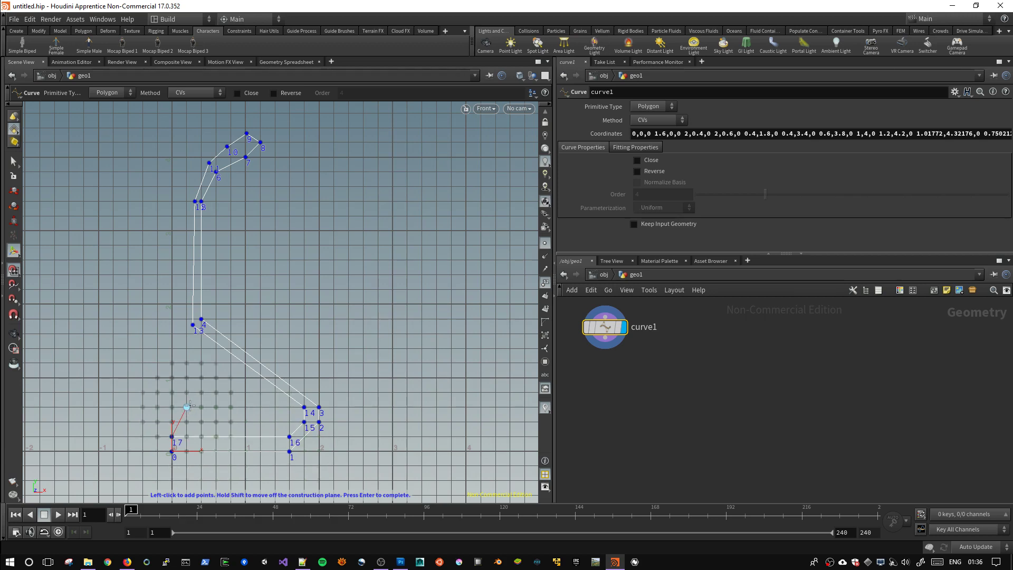
key(Return)
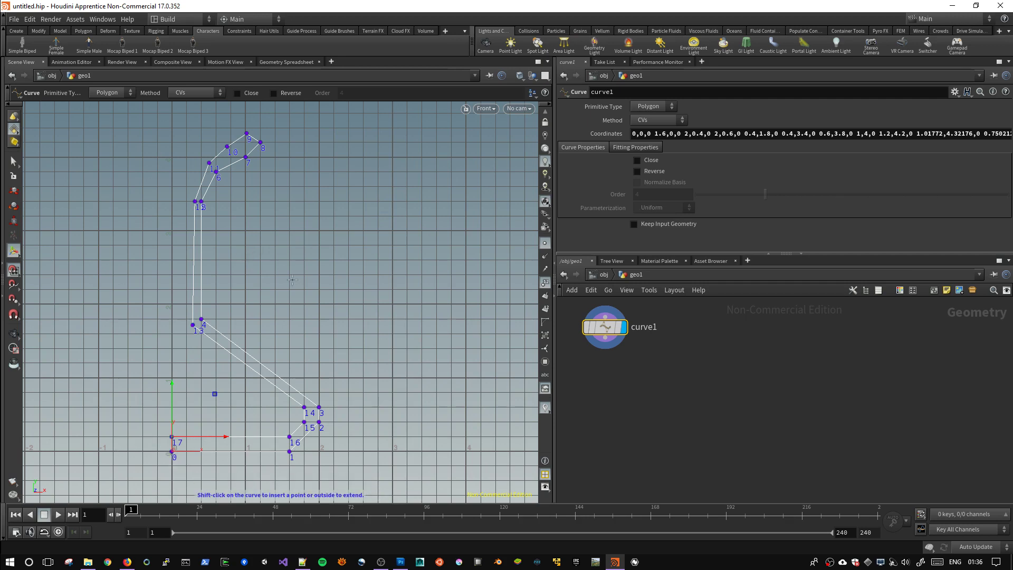
Recentre the front view and set the curve's Primitive Type to NURBS.
key(space)
mouse_move(292, 280)
middle_down()
mouse_move(244, 307)
mouse_move(339, 287)
mouse_move(307, 239)
mouse_move(303, 293)
middle_up()
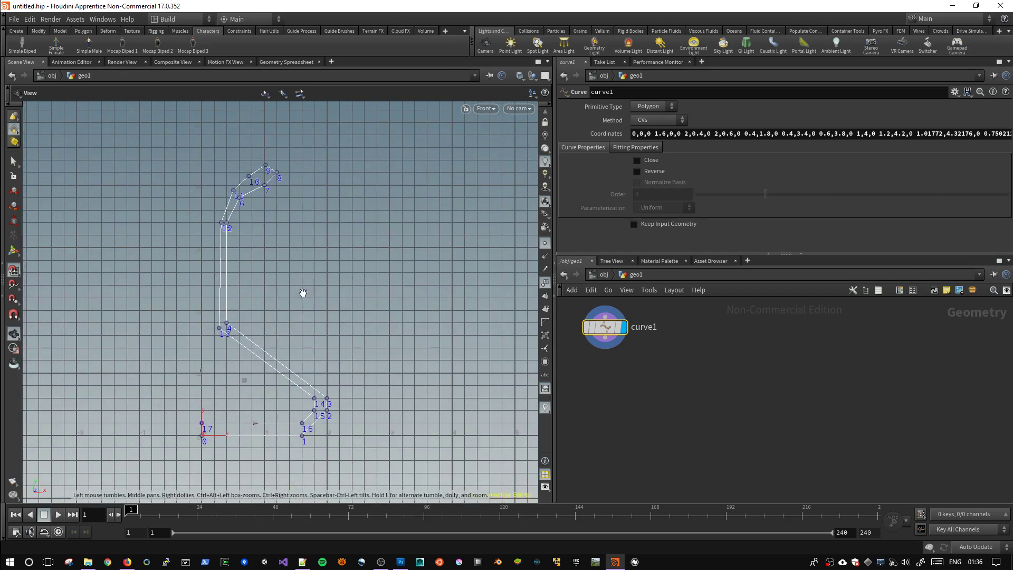
key(Return)
click(646, 107)
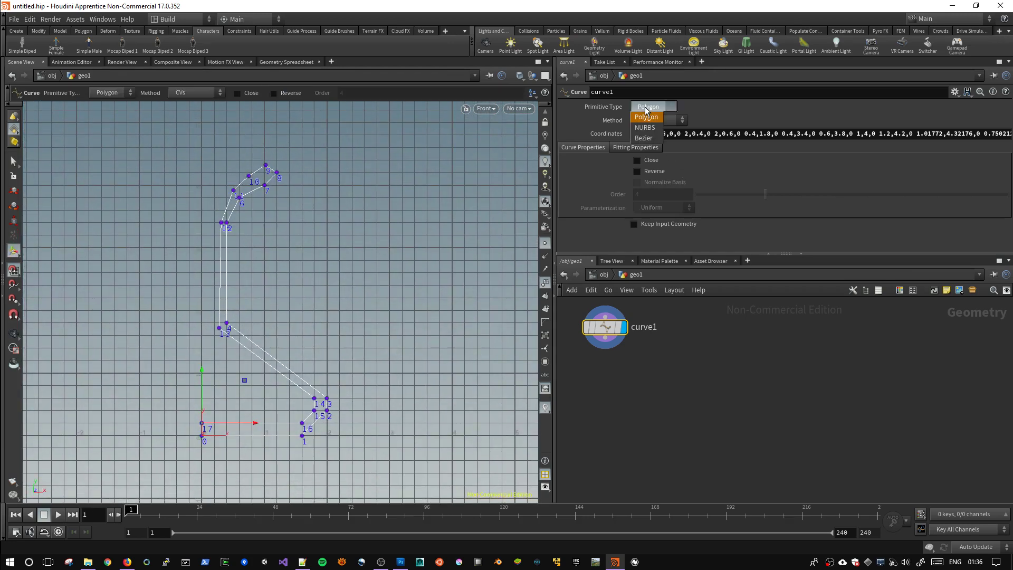
click(648, 125)
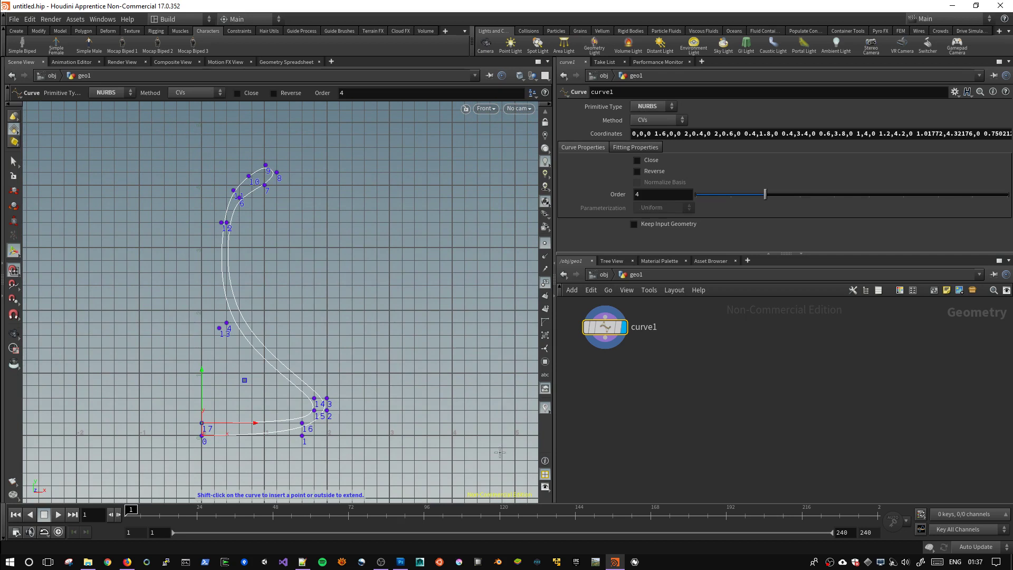
Revert the viewport display options to default, then orbit the curve in perspective.
key(d)
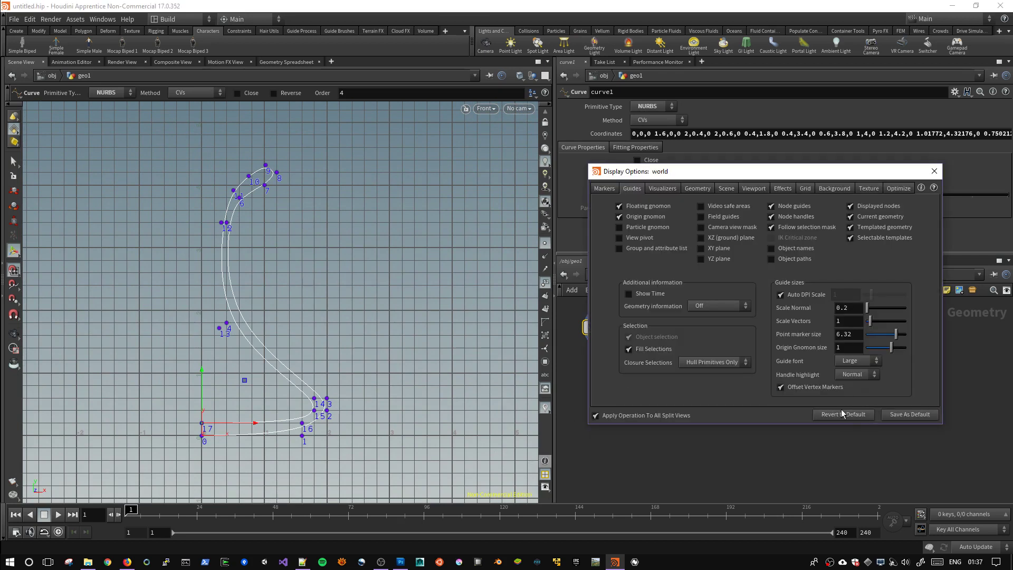
click(837, 414)
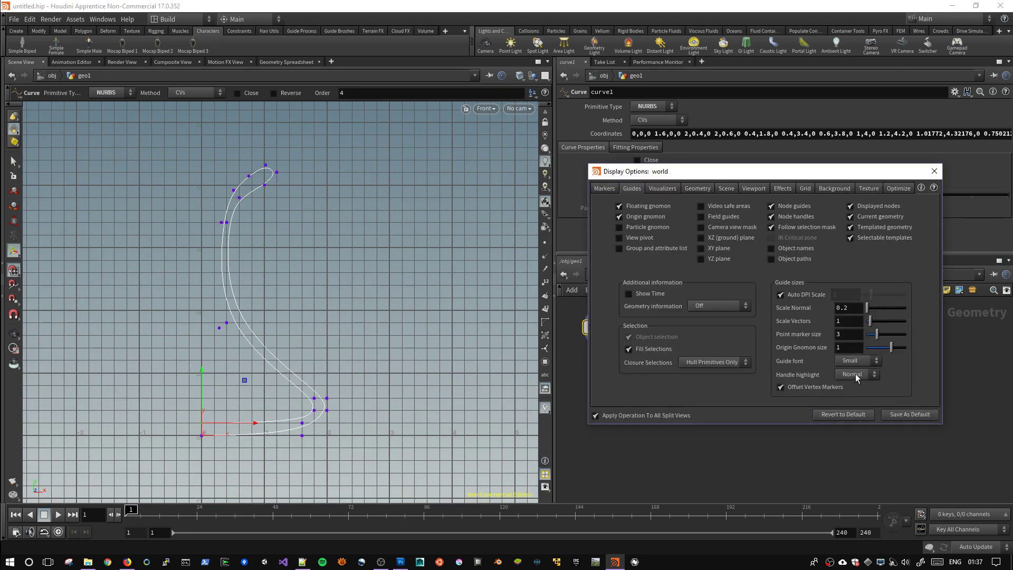
click(934, 171)
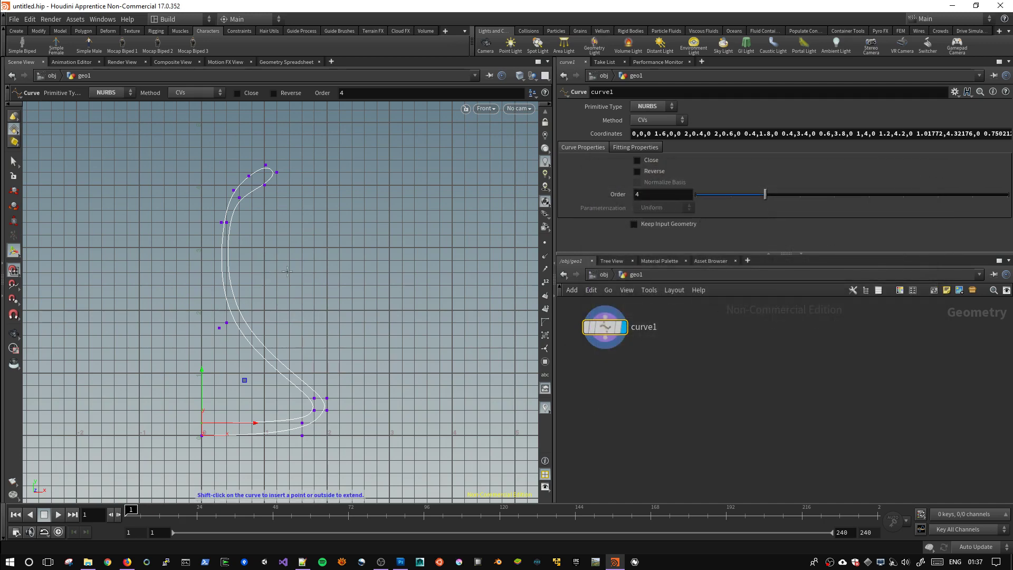
key(Escape)
key(space+1)
mouse_move(499, 117)
mouse_down()
mouse_move(335, 190)
mouse_move(309, 258)
mouse_move(394, 267)
mouse_move(560, 244)
mouse_move(405, 244)
mouse_move(261, 276)
mouse_move(578, 363)
mouse_up()
Add a Revolve node fed by curve1 and display the revolved vase.
key(Return)
key(Tab)
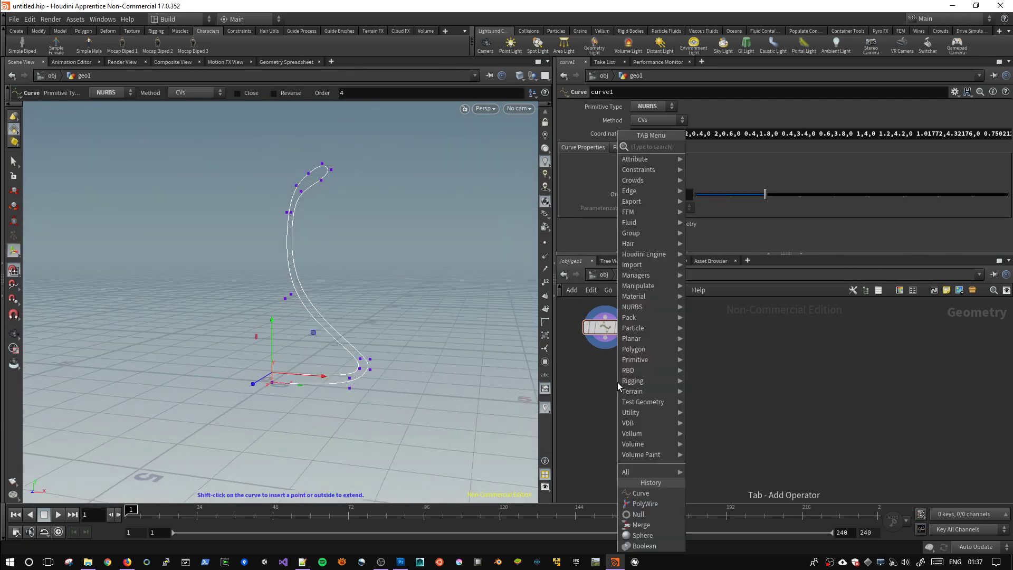
text(re)
text(sample)
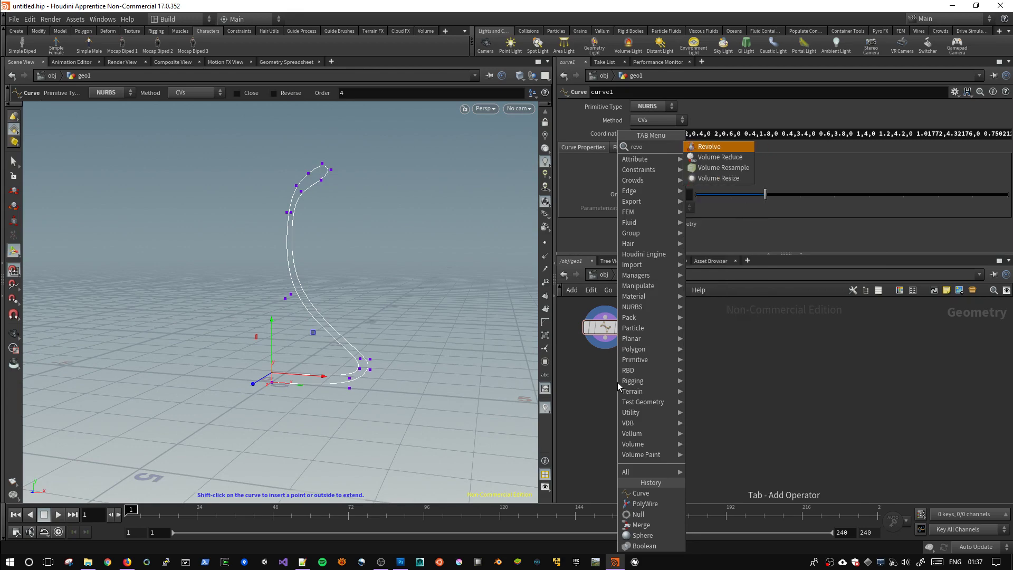
key(Return)
click(617, 382)
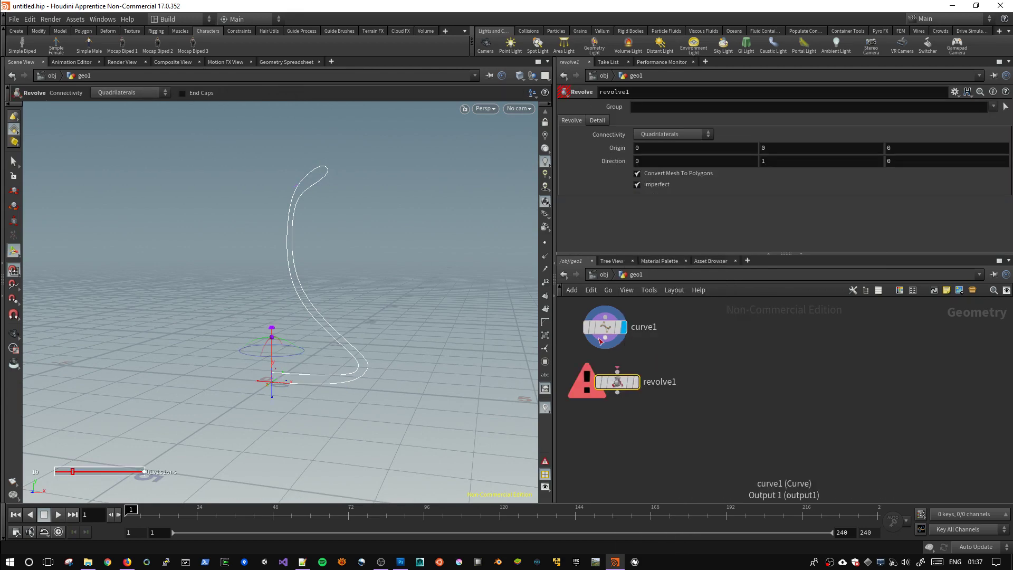
drag(605, 345, 640, 385)
click(637, 382)
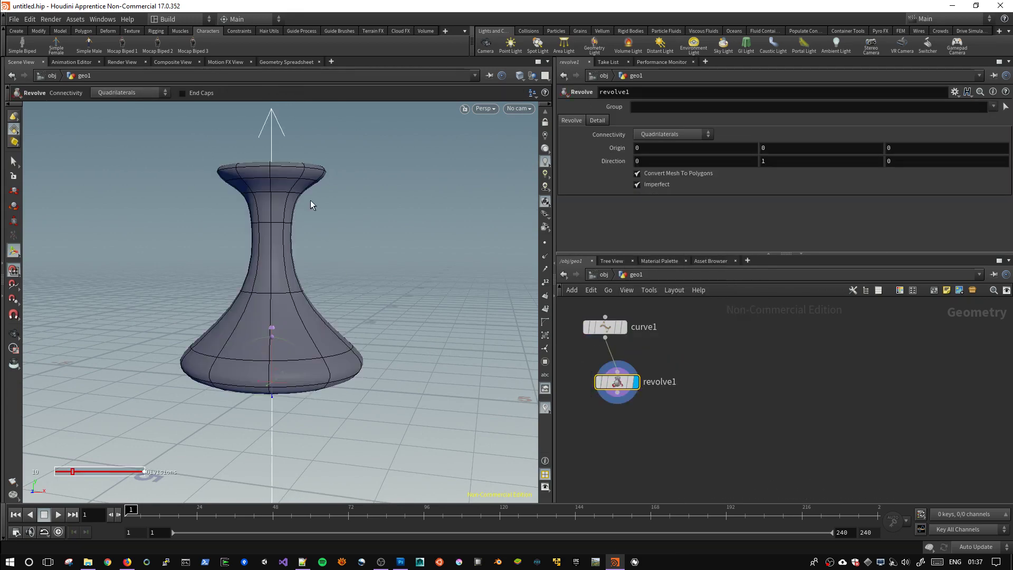
Orbit around the vase, then set the revolve divisions to 23.
key(Escape)
drag(325, 245, 284, 128)
key(Return)
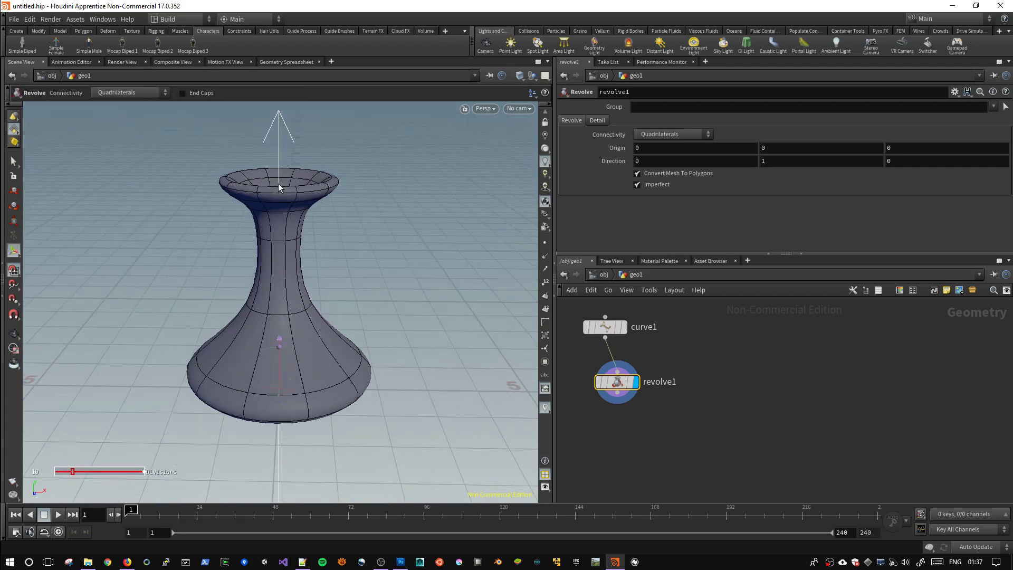
key(Escape)
mouse_move(332, 271)
mouse_down()
mouse_move(325, 369)
mouse_move(328, 327)
mouse_move(316, 306)
mouse_up()
mouse_move(335, 350)
mouse_down()
mouse_move(333, 266)
mouse_move(312, 296)
mouse_up()
key(Return)
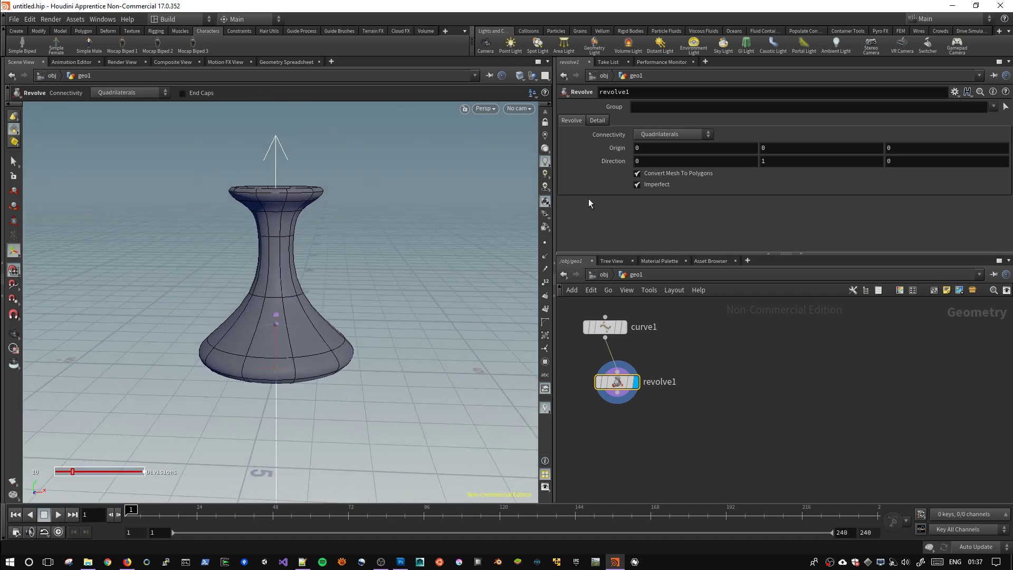
click(598, 121)
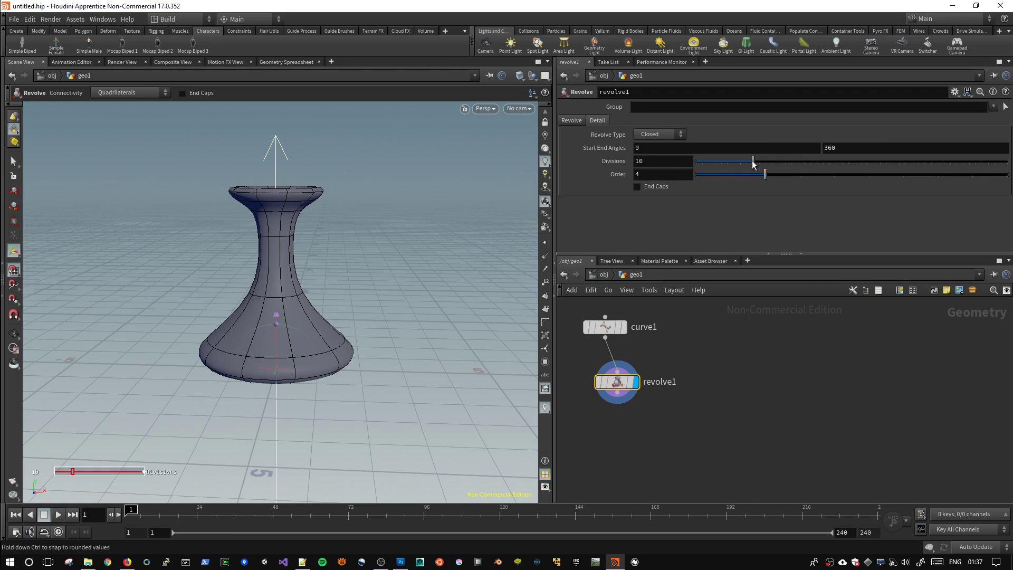
mouse_move(747, 161)
mouse_down()
mouse_move(724, 164)
mouse_move(923, 165)
mouse_move(781, 164)
mouse_move(910, 168)
mouse_move(809, 163)
mouse_move(836, 161)
mouse_up()
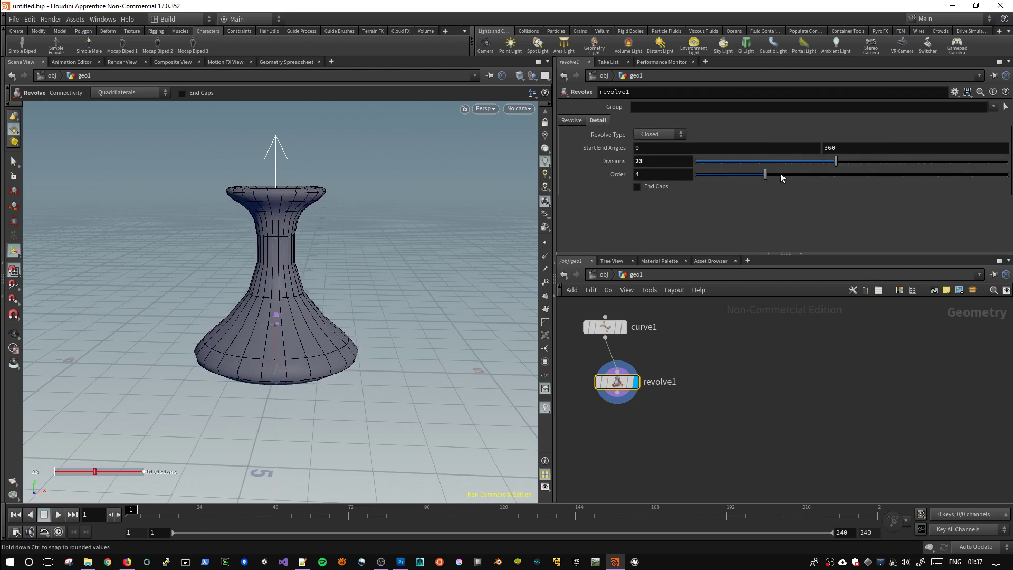
Orbit and zoom around the vase to inspect it from below and above.
key(Escape)
mouse_move(295, 253)
mouse_down()
mouse_move(316, 246)
mouse_move(267, 262)
mouse_up()
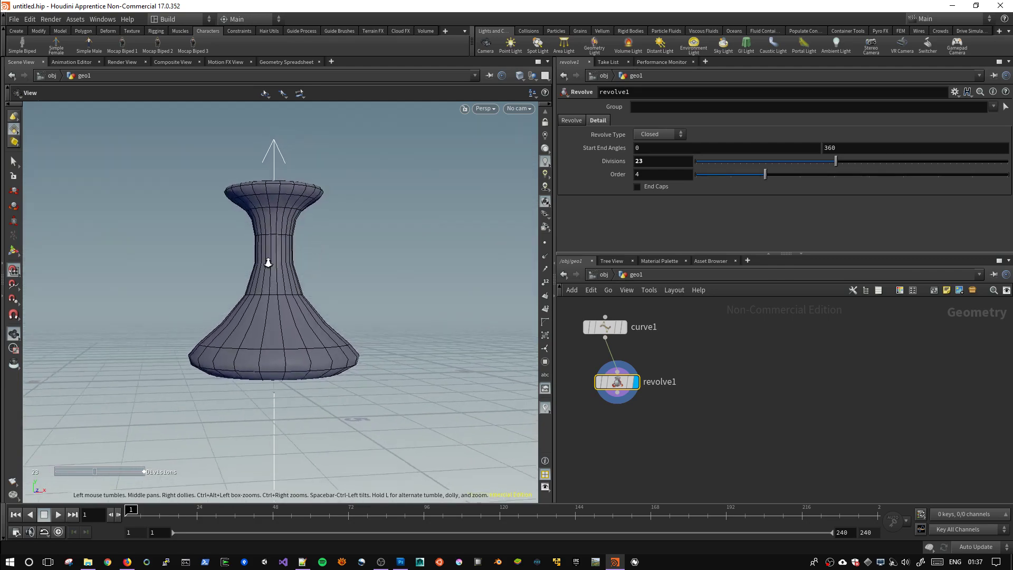
scroll(353, 241, up, 5)
mouse_move(353, 241)
mouse_down()
mouse_move(332, 165)
mouse_move(278, 316)
mouse_up()
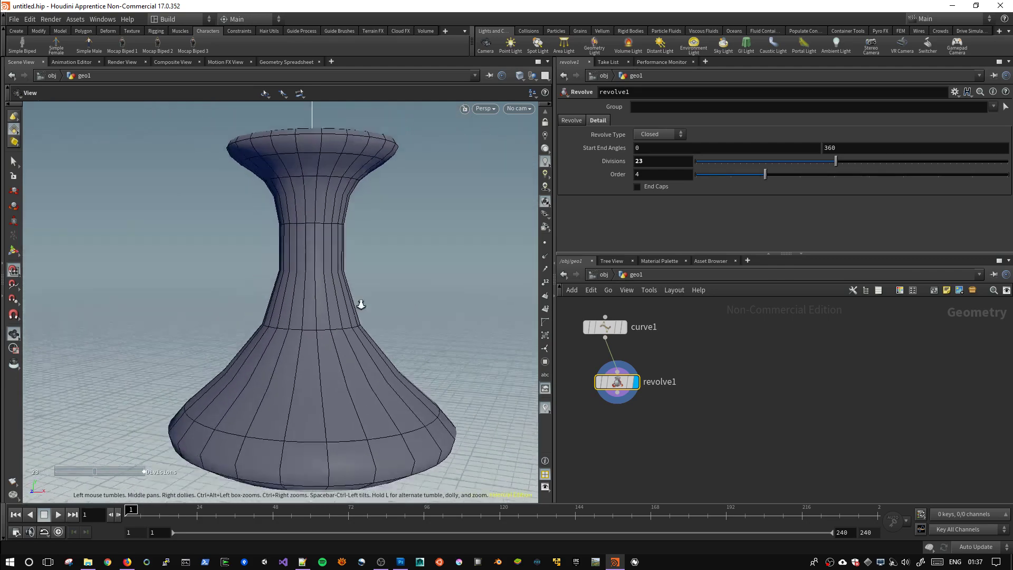
scroll(358, 296, down, 3)
key(Return)
mouse_move(285, 237)
mouse_down()
mouse_move(340, 278)
mouse_move(312, 256)
mouse_up()
scroll(260, 232, down, 3)
key(Return)
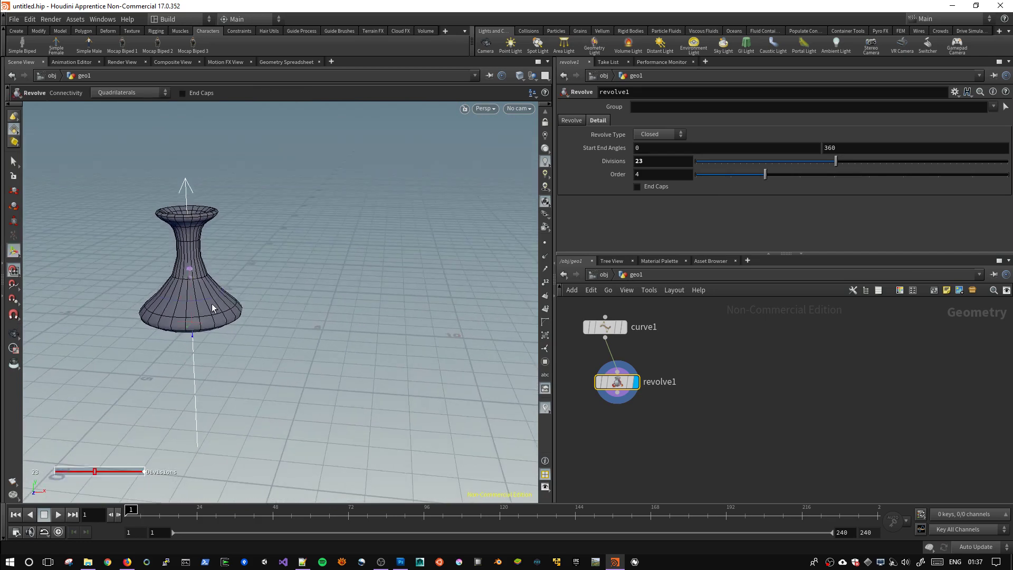
key(Escape)
mouse_move(248, 266)
mouse_down()
mouse_move(221, 233)
mouse_move(249, 206)
mouse_up()
scroll(378, 263, up, 3)
mouse_move(378, 262)
mouse_down()
mouse_move(326, 312)
mouse_move(339, 301)
mouse_move(357, 310)
mouse_move(407, 153)
mouse_move(276, 315)
mouse_up()
key(Return)
key(Escape)
key(Return)
Display only curve1 and switch to the Front view to edit its points.
click(605, 327)
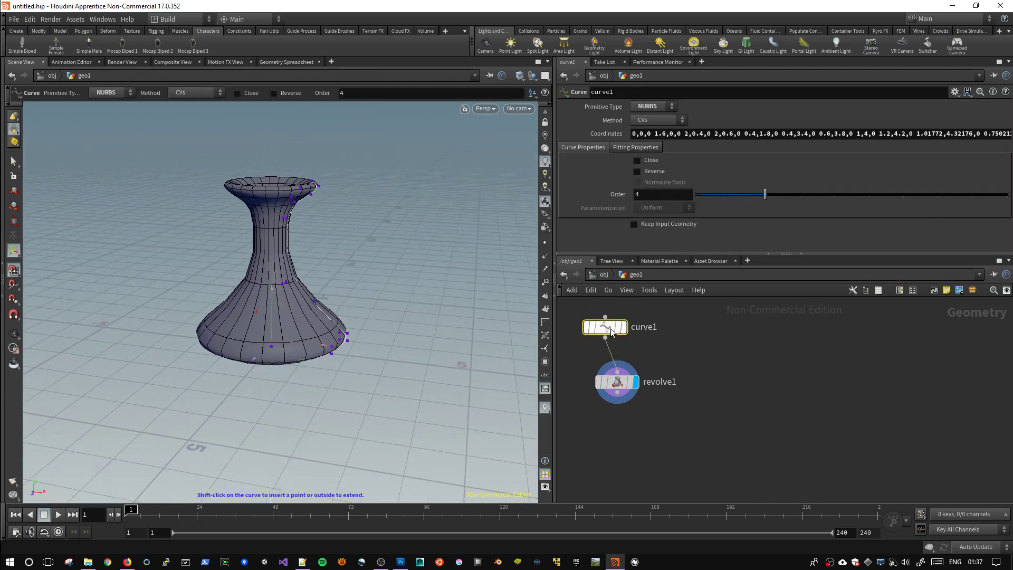
click(623, 326)
key(Escape)
scroll(327, 282, up, 3)
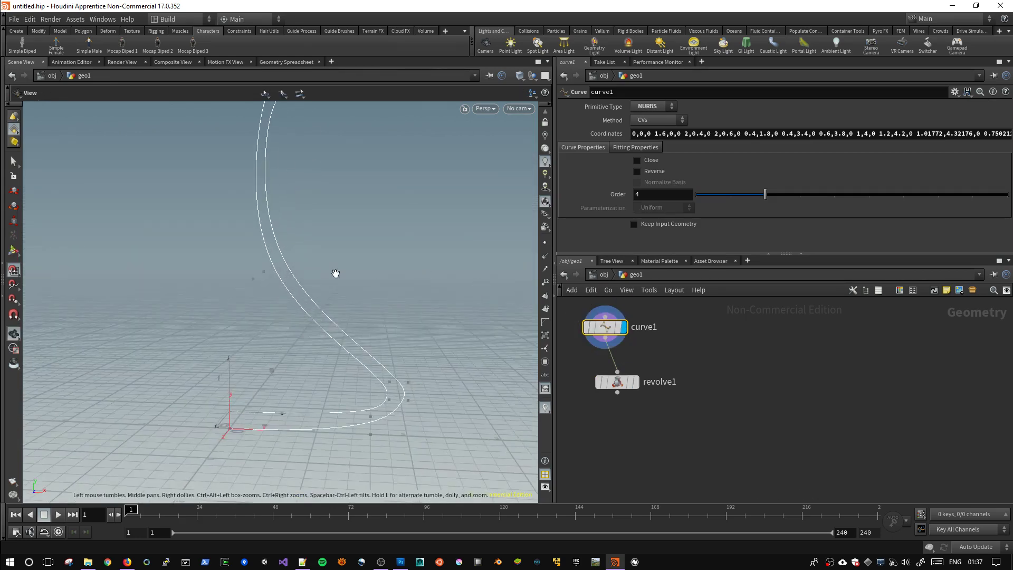
drag(334, 273, 324, 242)
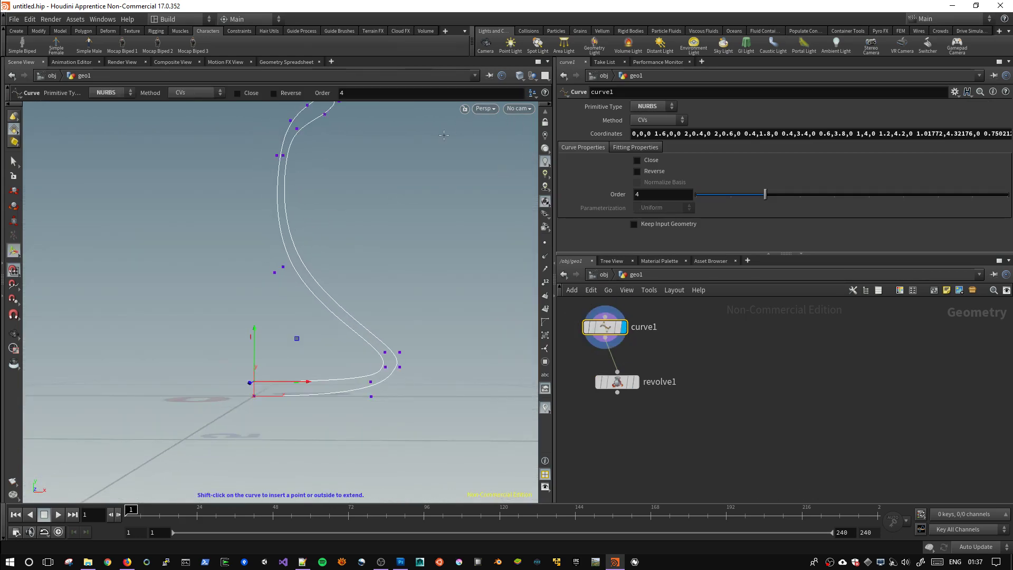
key(space+2)
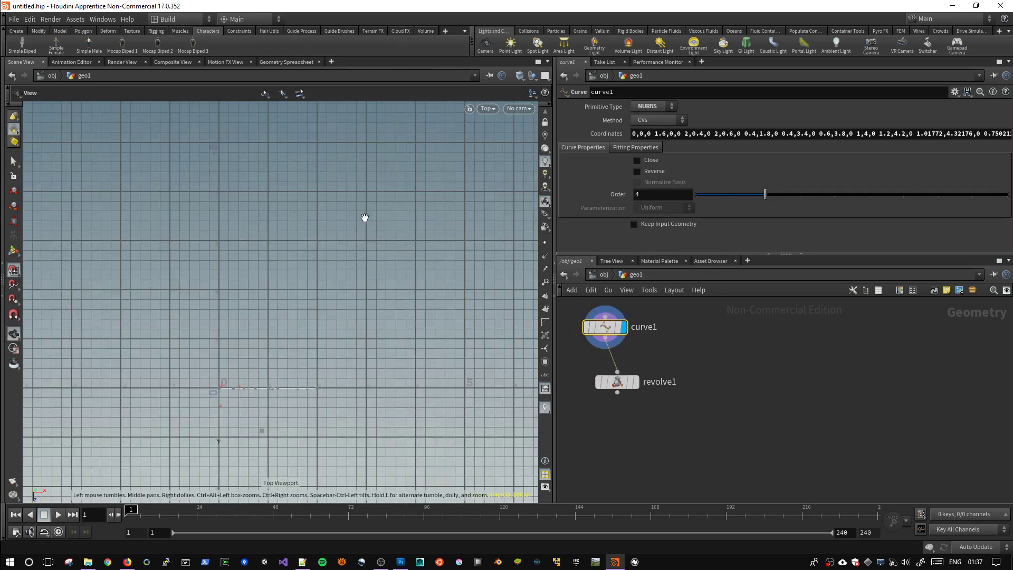
key(space+3)
scroll(294, 312, up, 2)
key(Return)
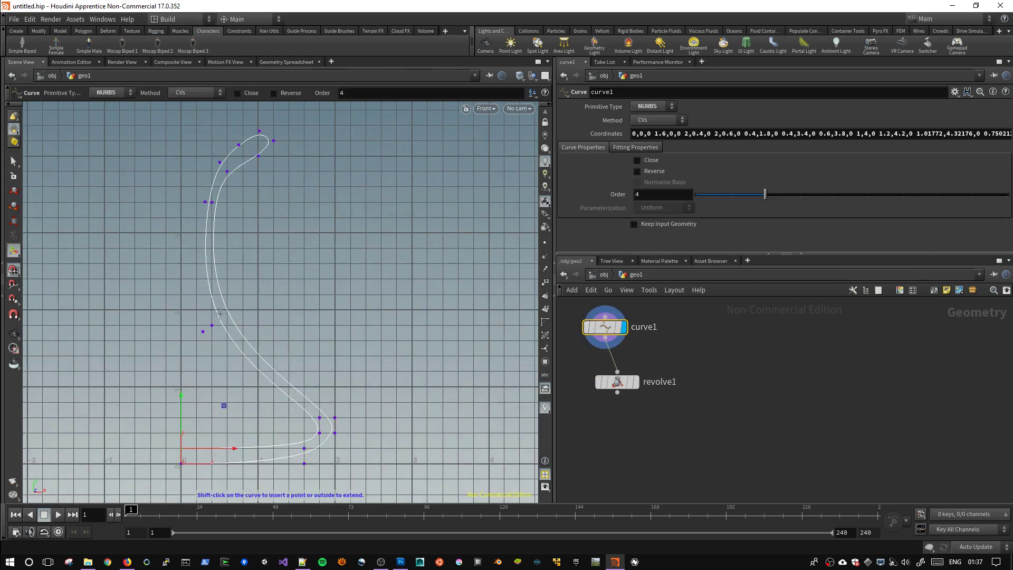
Drag and insert control points to widen the profile into a rounded, flared pot.
mouse_move(213, 325)
mouse_down()
mouse_move(344, 271)
mouse_move(408, 144)
mouse_up()
mouse_move(204, 331)
mouse_down()
mouse_move(289, 233)
mouse_move(328, 214)
mouse_move(362, 222)
mouse_move(323, 224)
mouse_move(338, 224)
mouse_up()
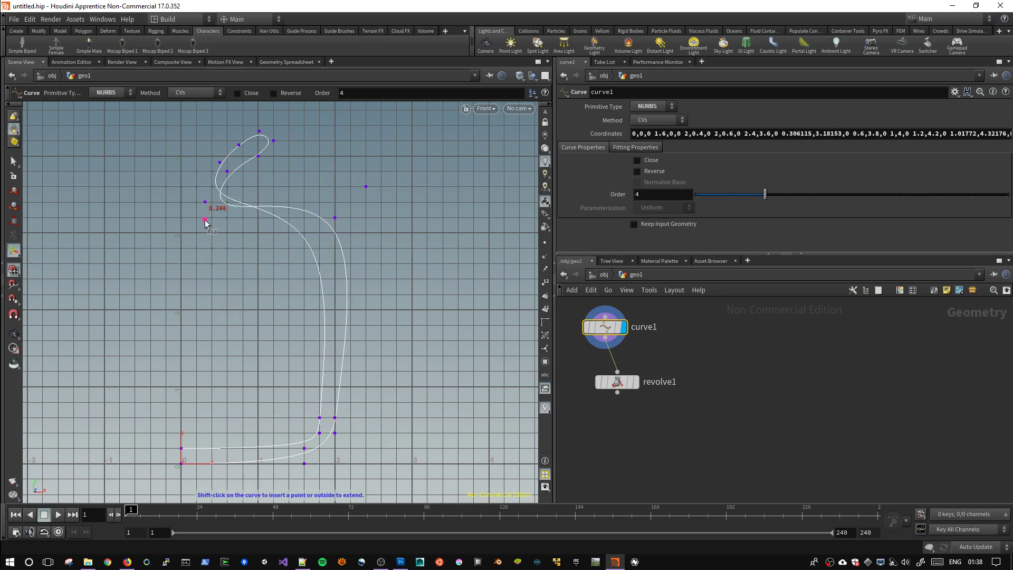
drag(211, 203, 226, 203)
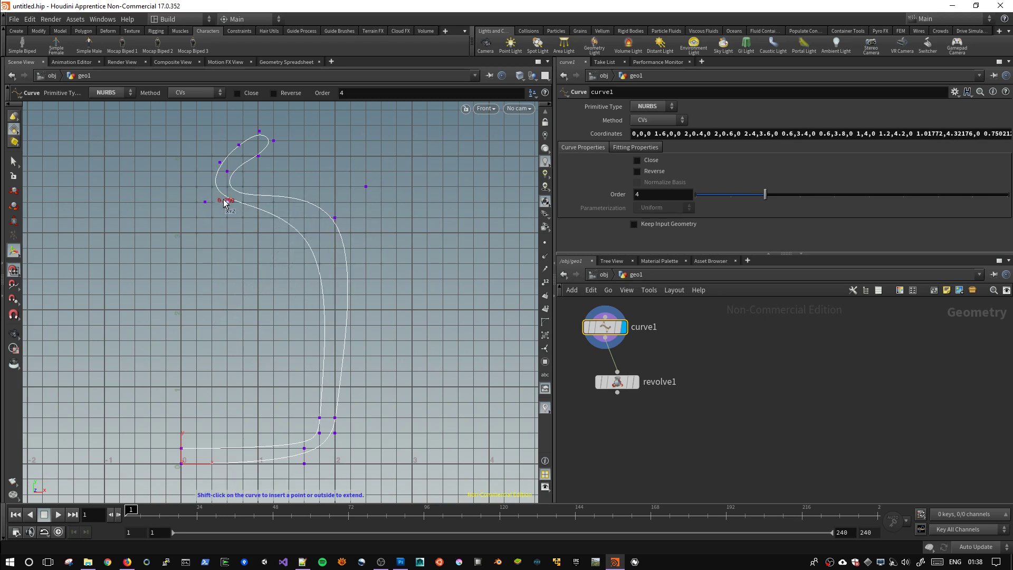
shift+click(280, 217)
drag(275, 210, 314, 219)
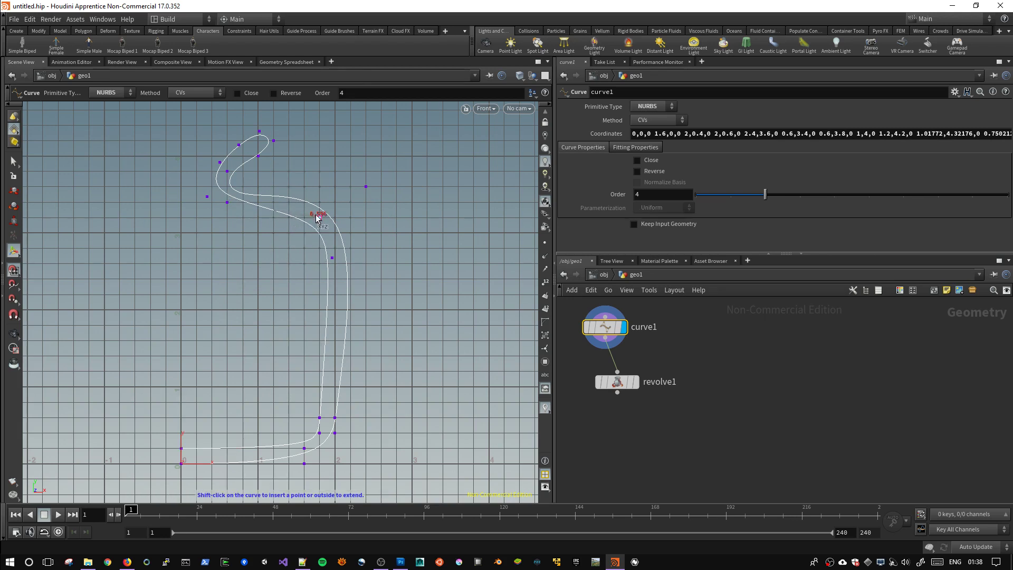
Try the Breakpoints curve method, then set it back to CVs.
click(658, 120)
click(653, 141)
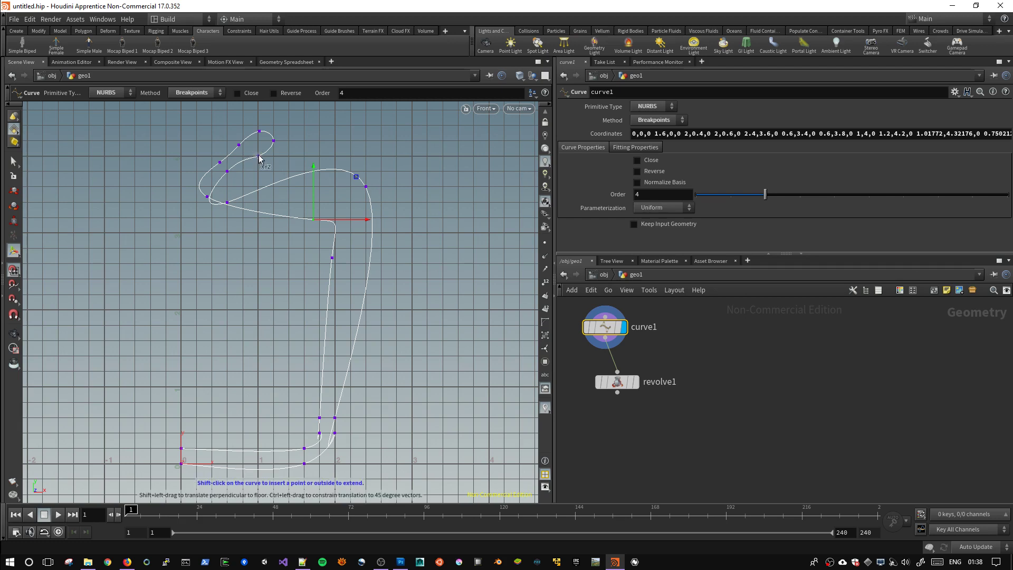
click(655, 120)
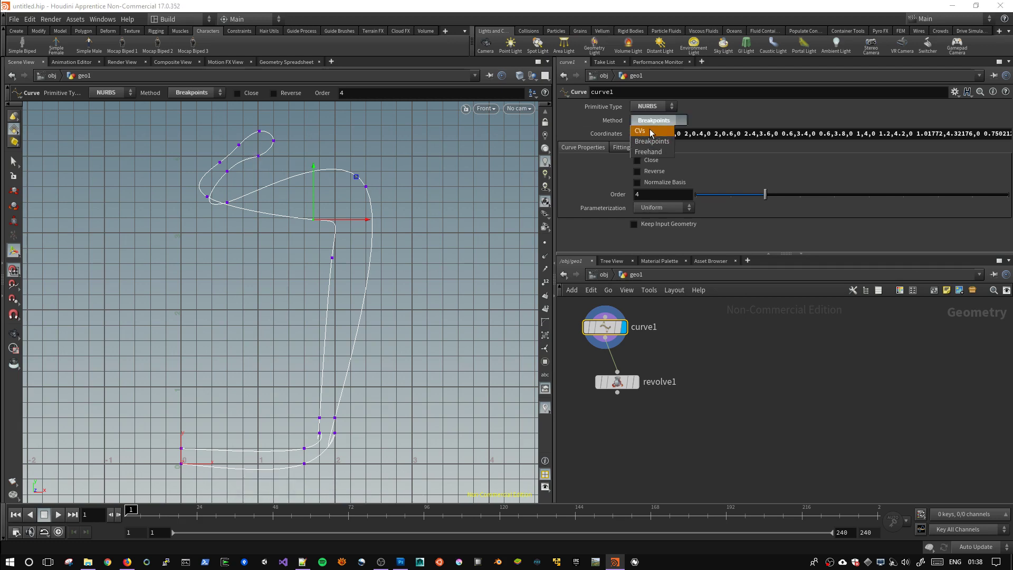
click(650, 131)
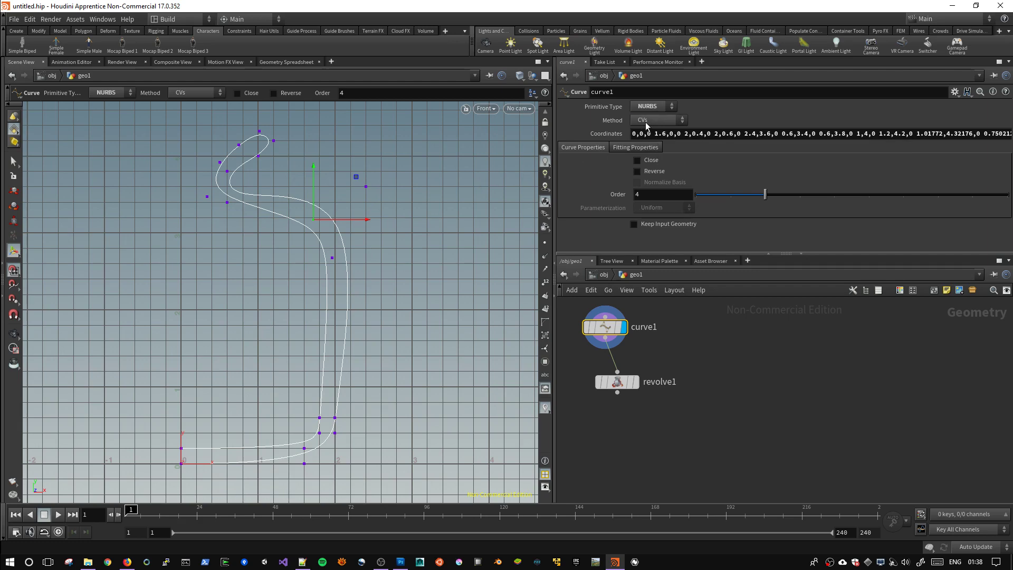
View the reshaped pot through revolve1 in perspective, then switch to the notes file.
click(660, 382)
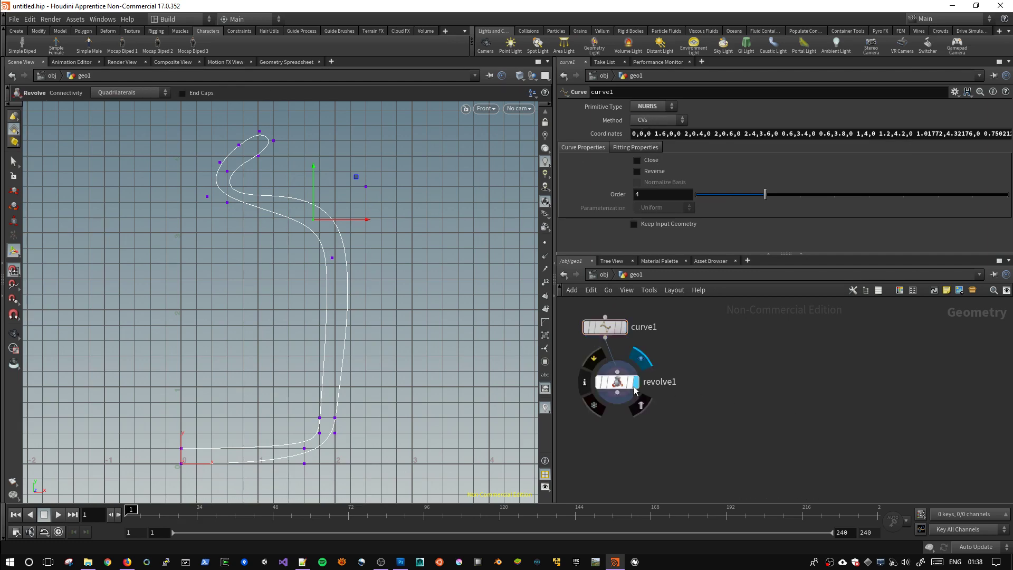
key(space+1)
mouse_move(304, 284)
mouse_down()
mouse_move(319, 255)
mouse_move(320, 189)
mouse_move(339, 253)
mouse_move(335, 366)
mouse_move(351, 312)
mouse_move(320, 152)
mouse_move(333, 309)
mouse_up()
key(alt+Tab)
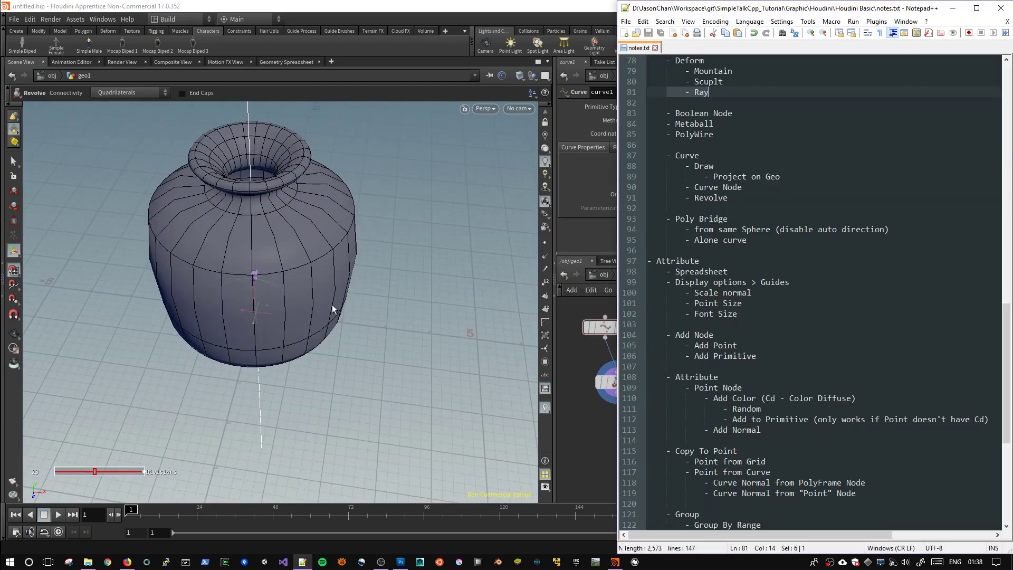
Return to Houdini and orbit to a lower side view of the pot.
key(alt+Tab)
drag(363, 277, 287, 269)
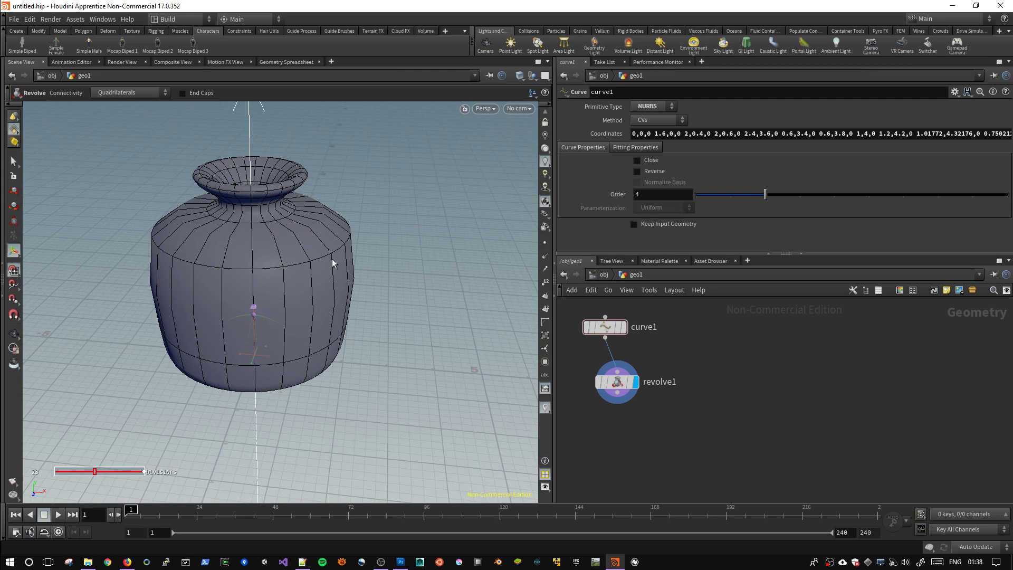
Delete the revolve1 node and then the curve1 node.
click(596, 326)
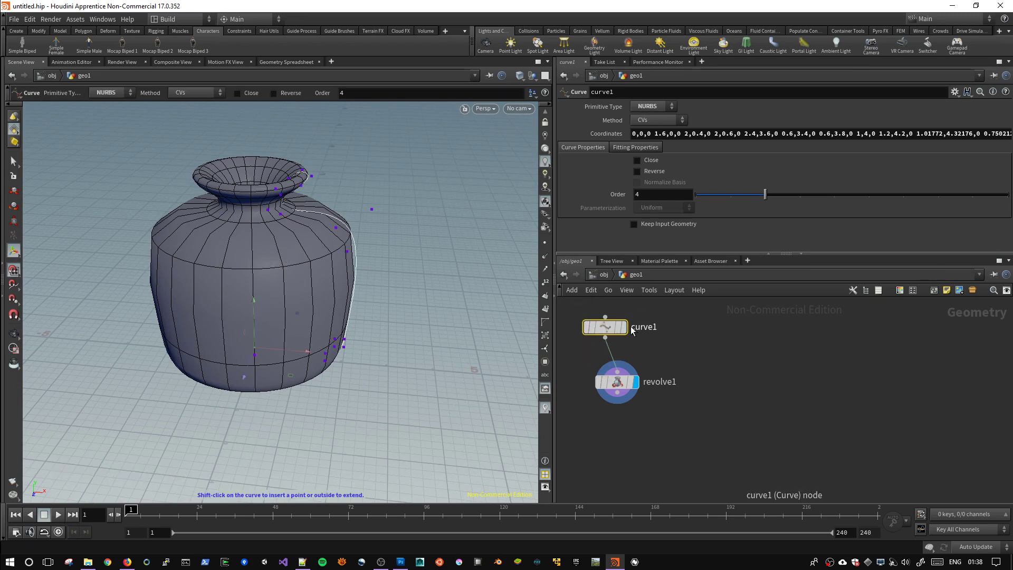
click(624, 327)
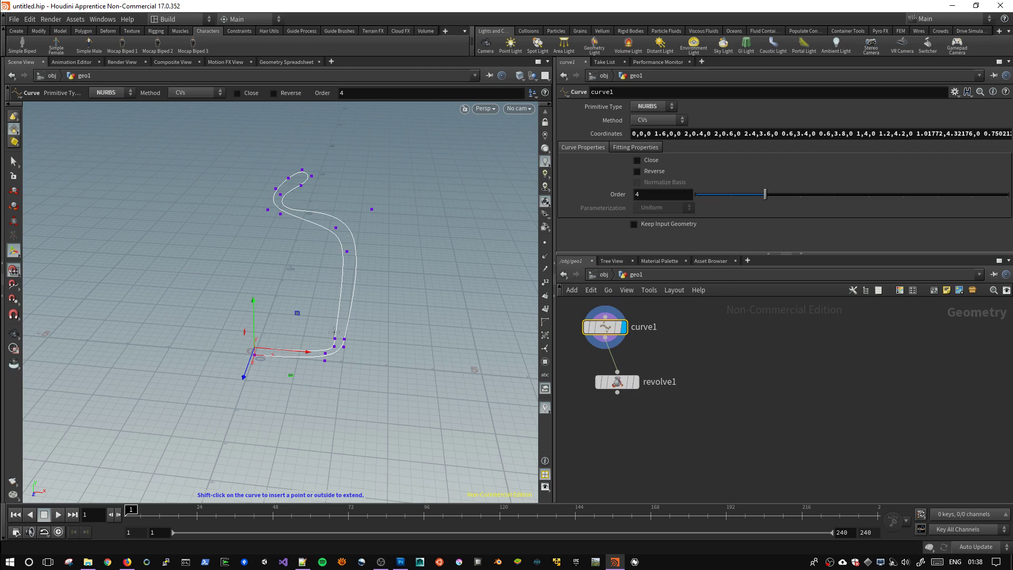
click(620, 380)
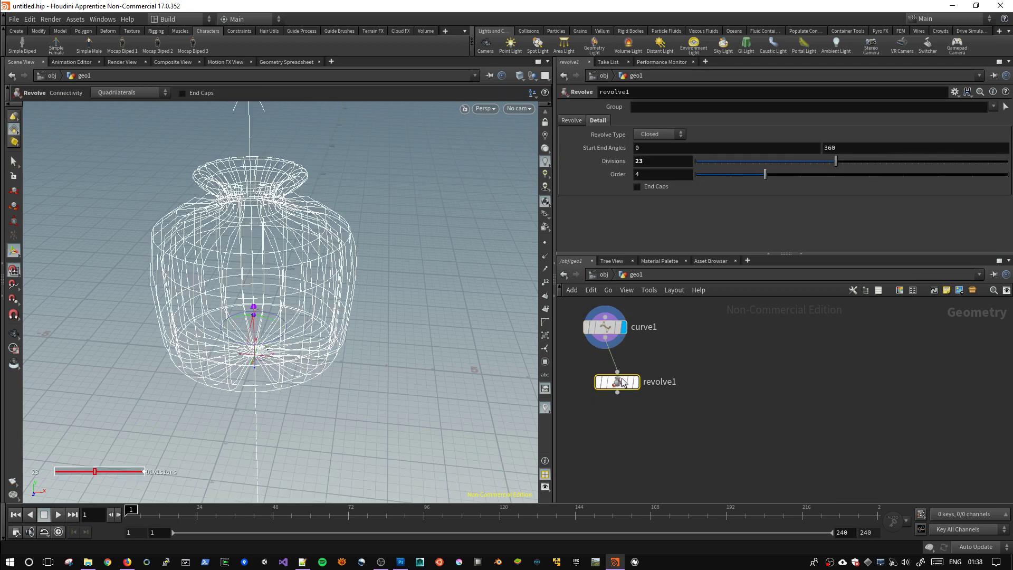
key(Delete)
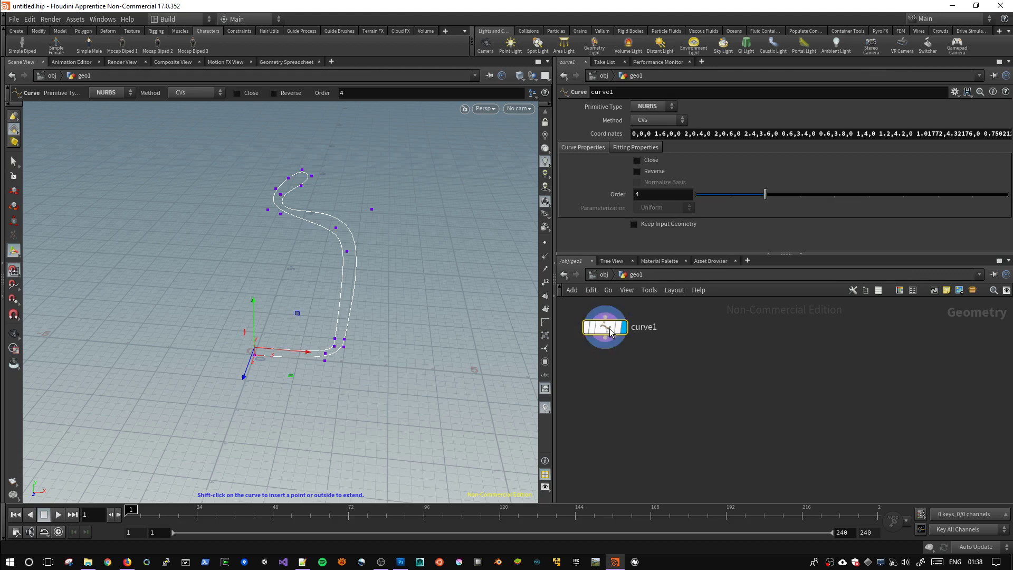
key(Delete)
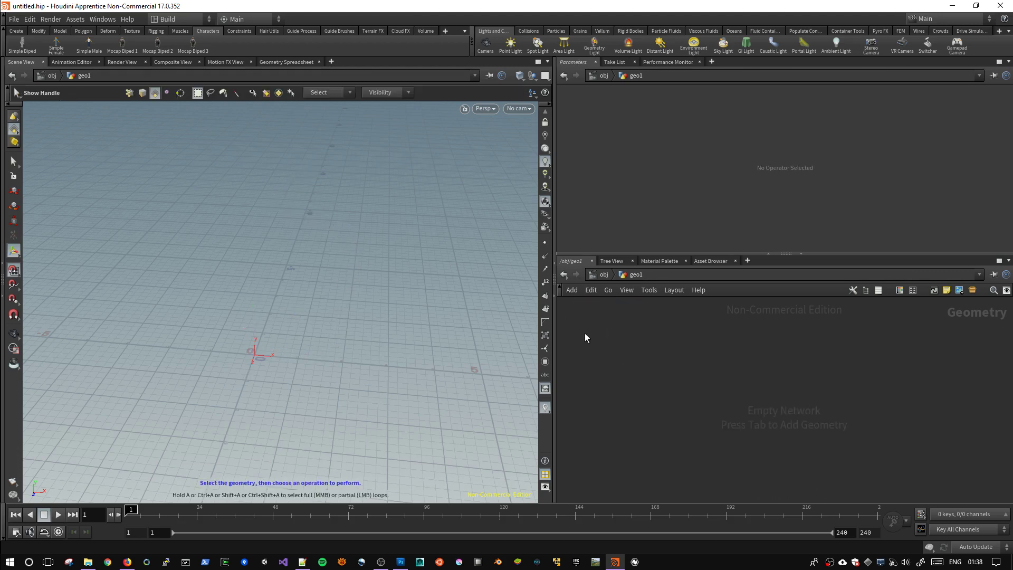
Add a box1 node to geo1 and position it in the network.
key(Tab)
text(spe)
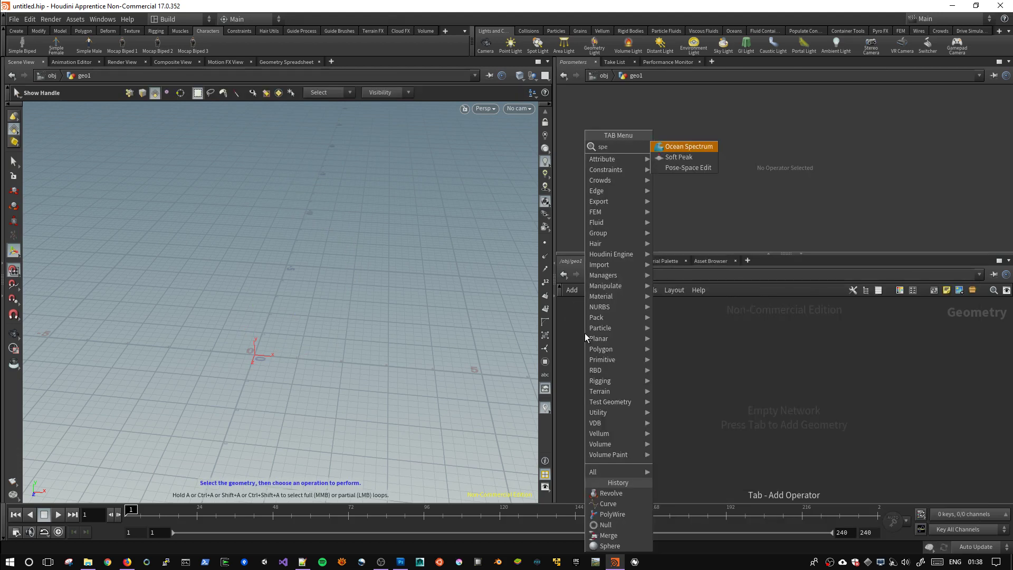
key(Down)
key(BackSpace)
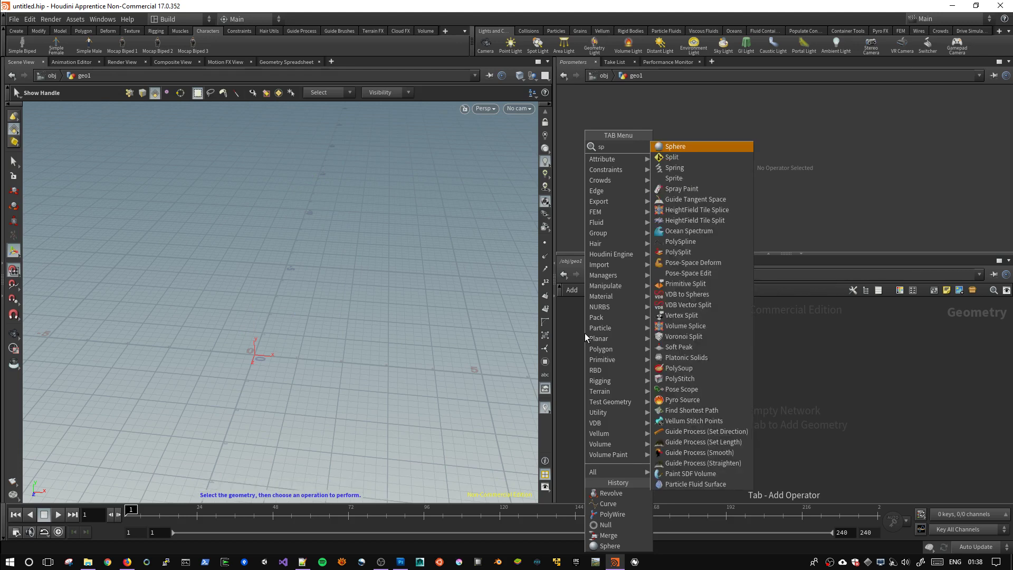
key(BackSpace)
key(BackSpace)
text(s)
key(Return)
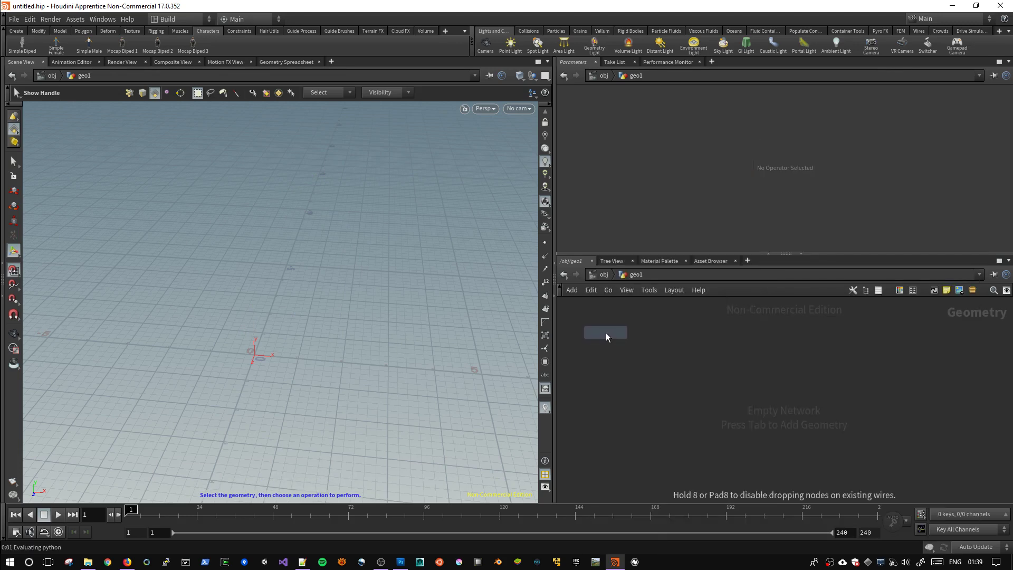
key(Tab)
key(Return)
click(633, 340)
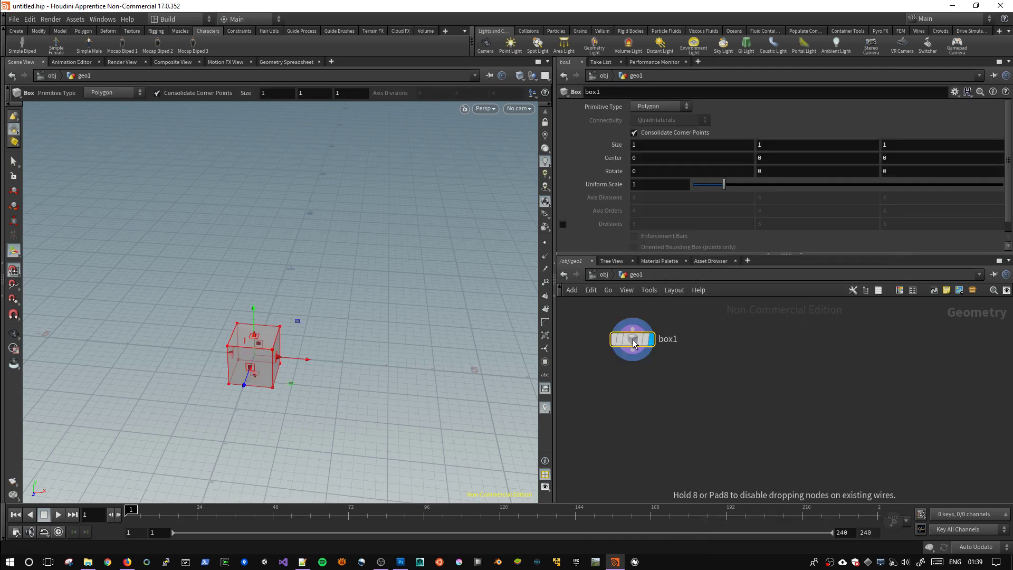
drag(633, 343, 600, 330)
Switch quick operations to Poly Modeling and PolyExtrude a cube face out about 2.32.
key(Escape)
mouse_move(305, 323)
mouse_down()
mouse_move(393, 334)
mouse_move(274, 238)
mouse_move(344, 321)
mouse_move(369, 335)
mouse_up()
key(s)
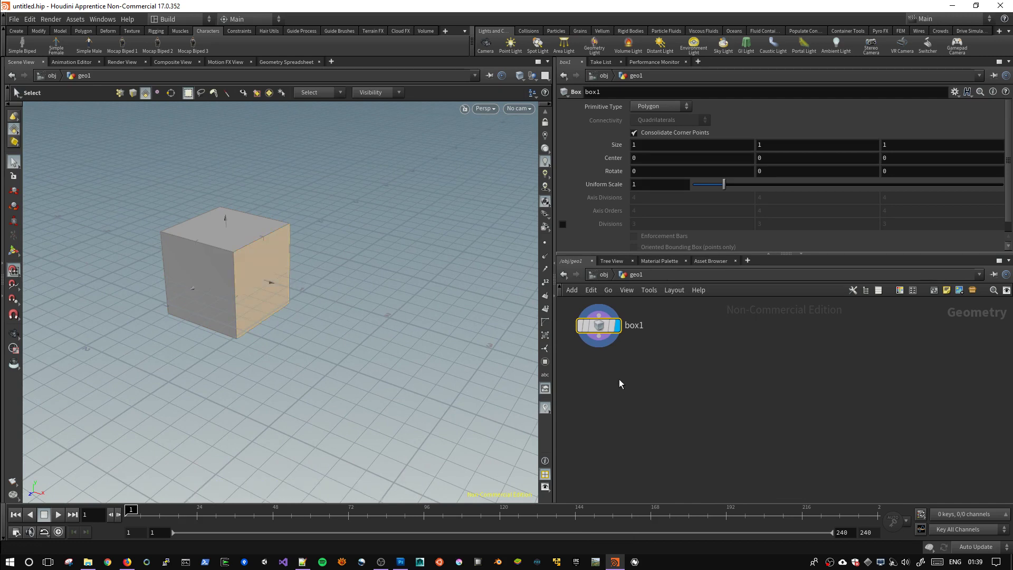
key(Tab)
key(c)
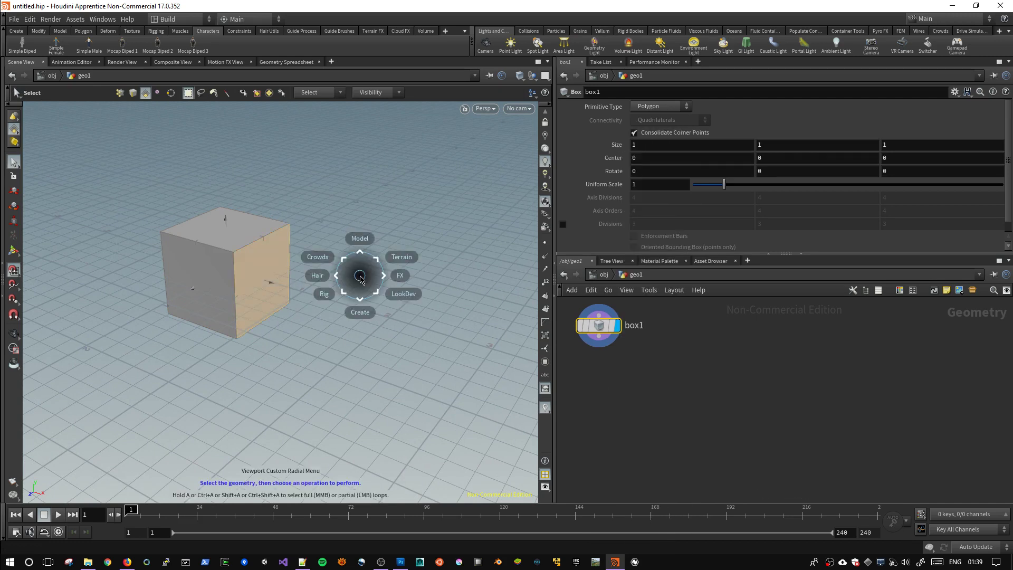
click(235, 19)
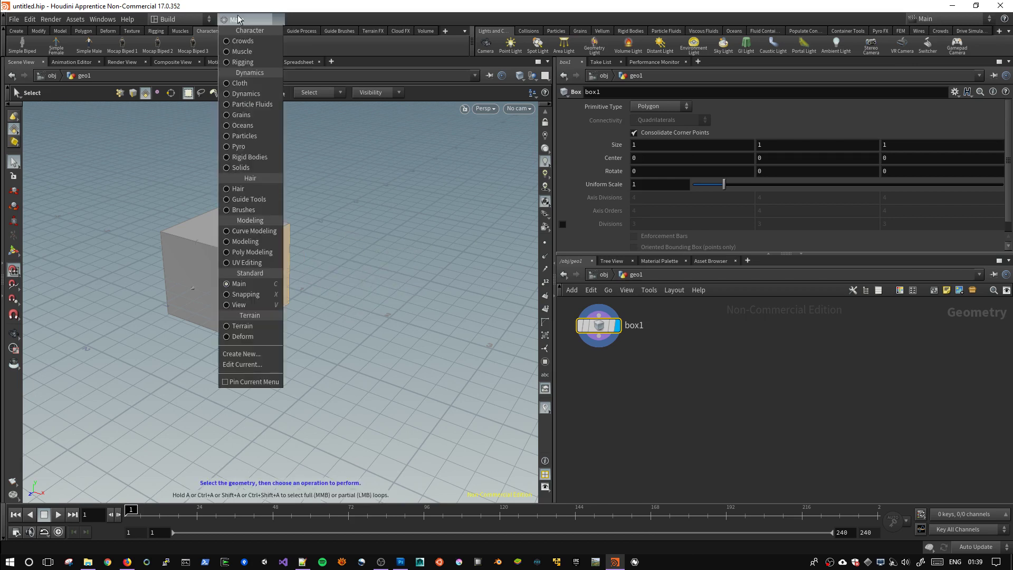
click(258, 253)
key(c)
key(Escape)
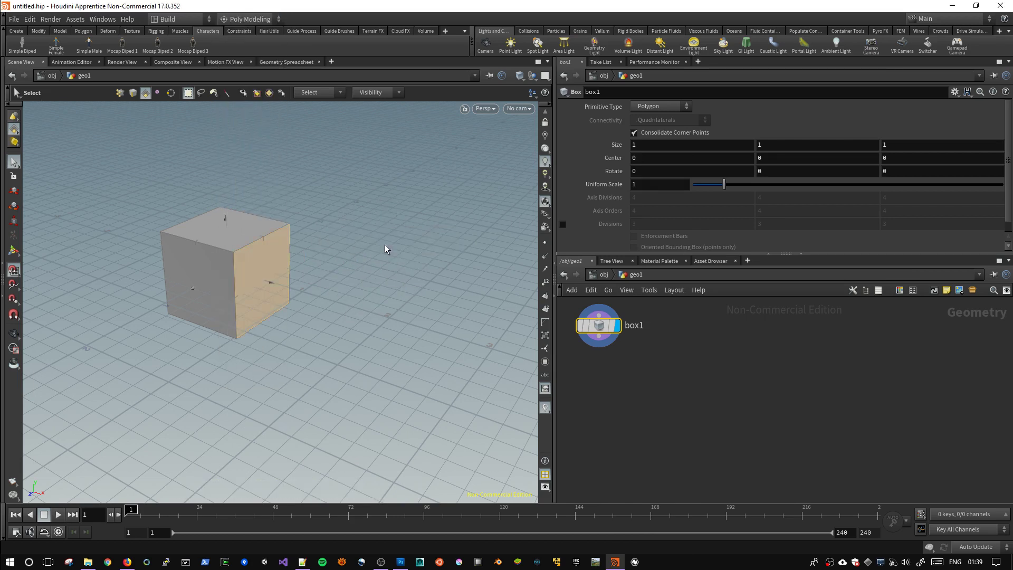
key(c)
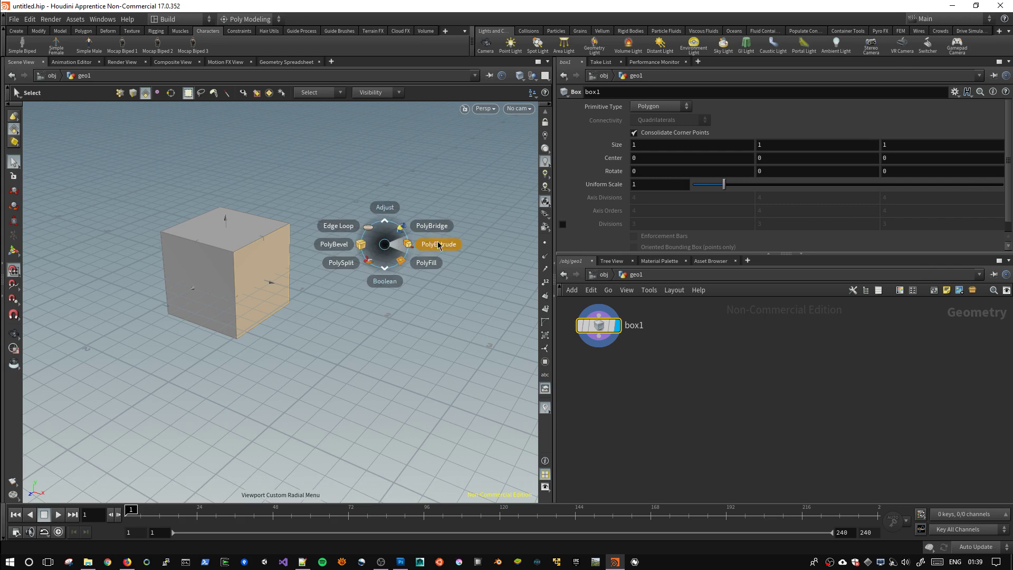
click(419, 244)
drag(286, 291, 479, 327)
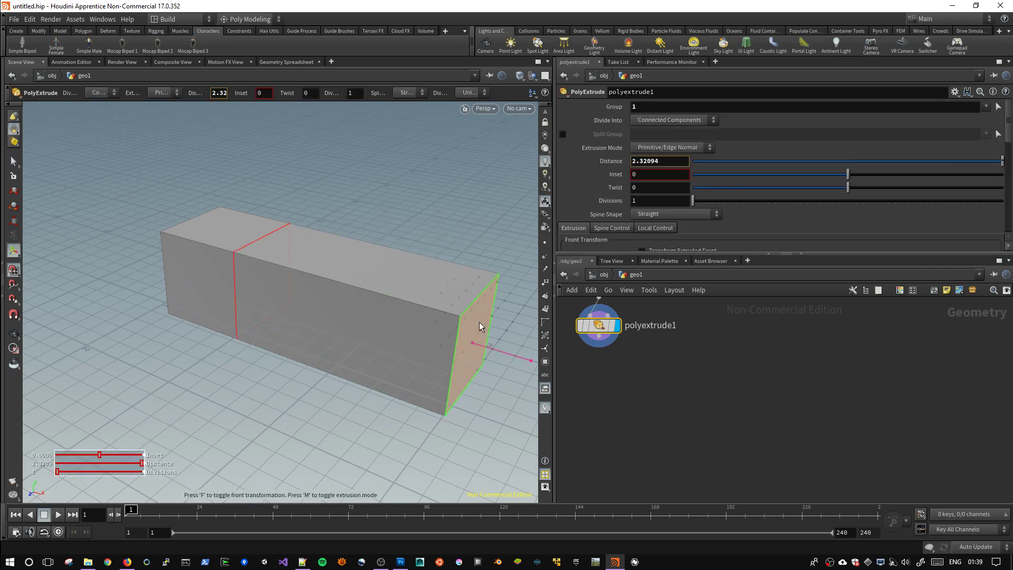
Set PolyExtrude Twist to 73.9 and Divisions to 18, then orbit the twisted block.
key(Escape)
right_drag(615, 358, 739, 388)
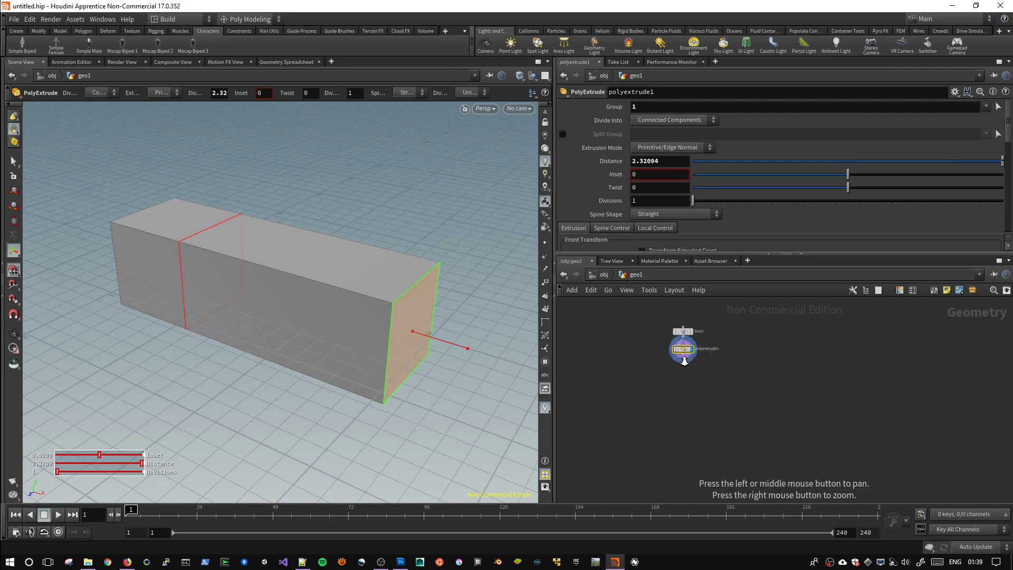
key(h)
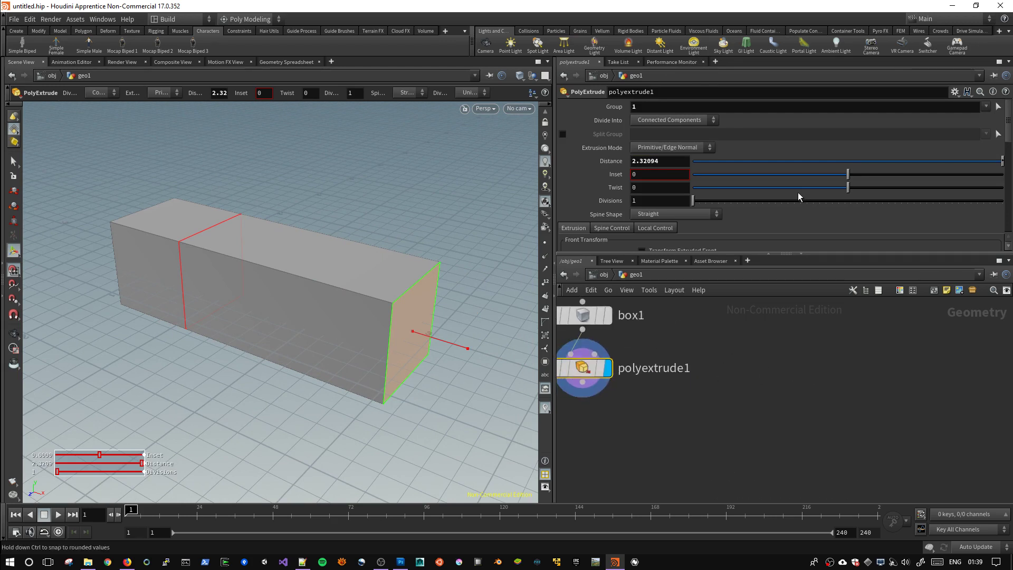
drag(799, 189, 912, 191)
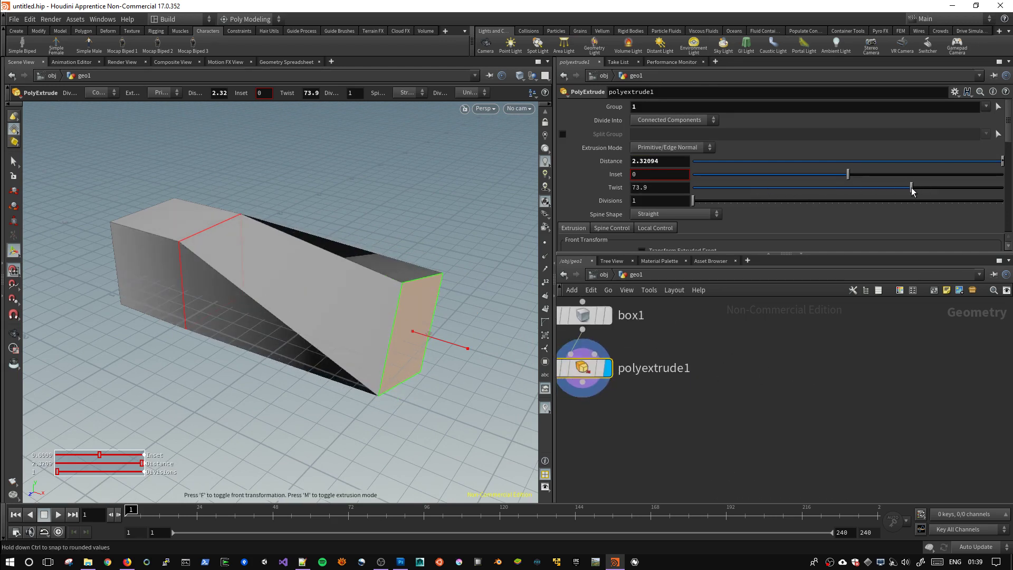
mouse_move(733, 206)
mouse_down()
mouse_move(814, 201)
mouse_move(799, 203)
mouse_up()
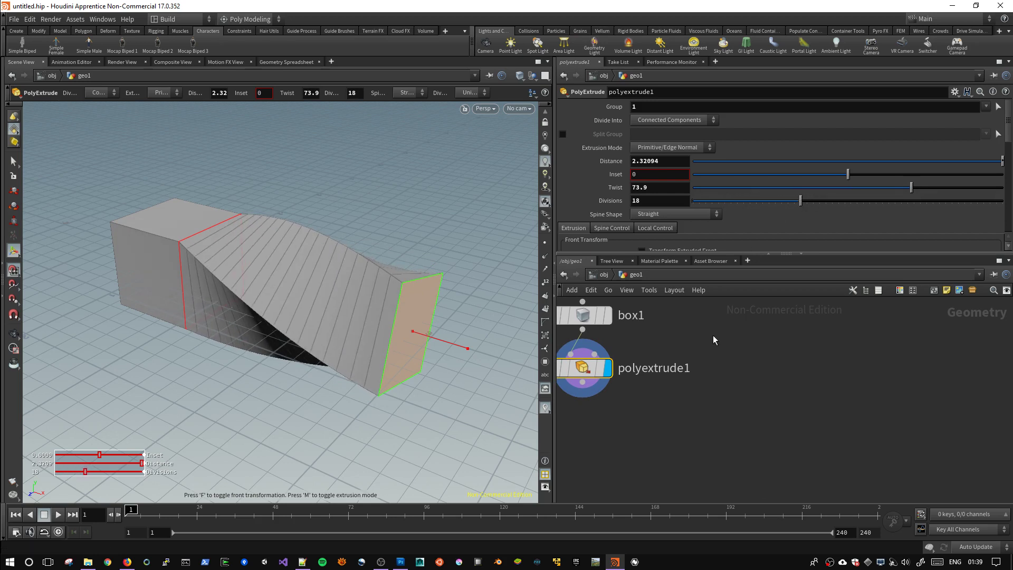
drag(597, 365, 668, 376)
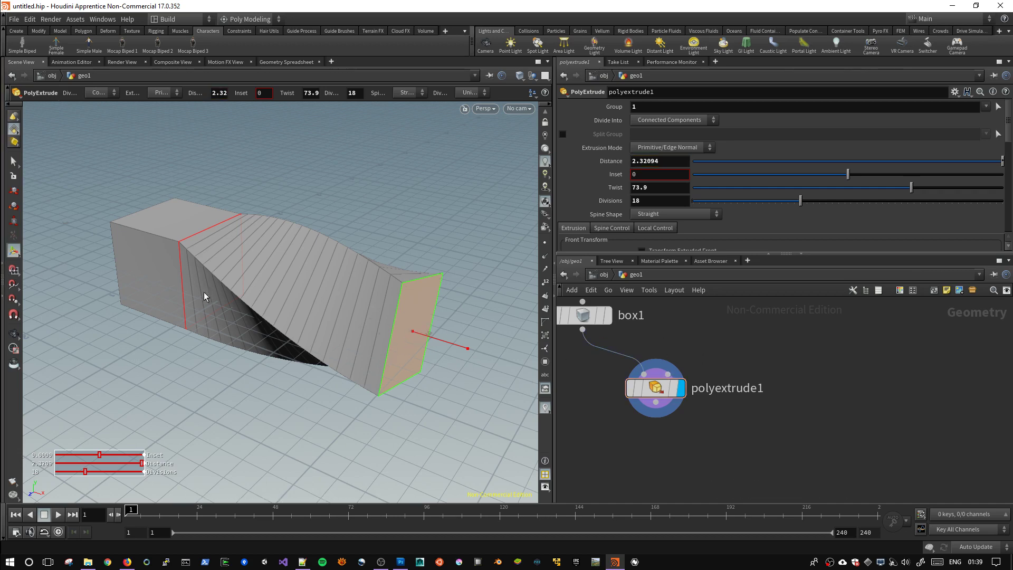
key(Escape)
mouse_move(205, 296)
mouse_down()
mouse_move(355, 315)
mouse_move(296, 305)
mouse_move(306, 272)
mouse_move(333, 294)
mouse_move(305, 294)
mouse_move(282, 272)
mouse_up()
Draw a six-point polygon curve in Top view and wire it into polyextrude1's spine input.
key(space+2)
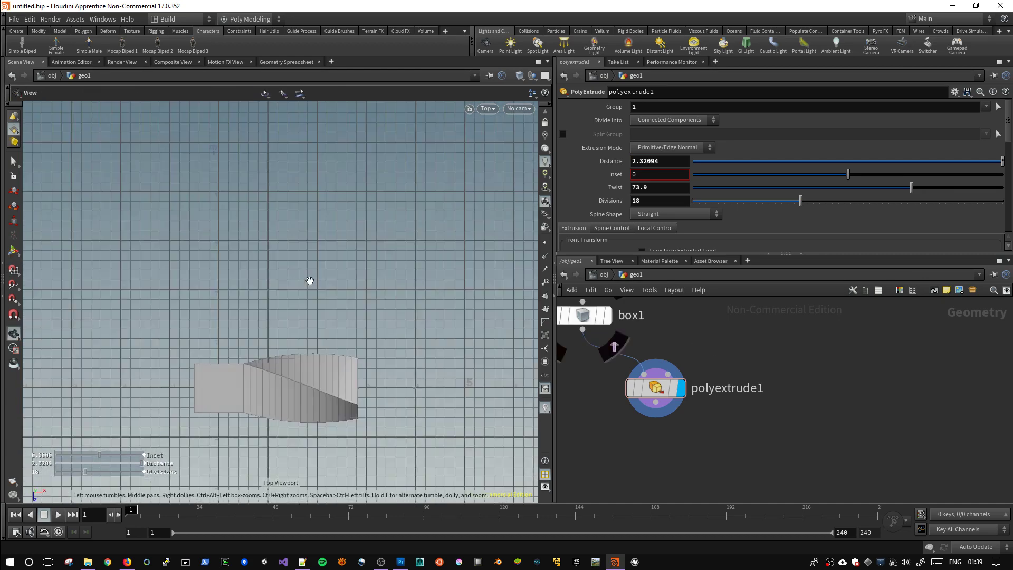
key(Return)
key(Tab)
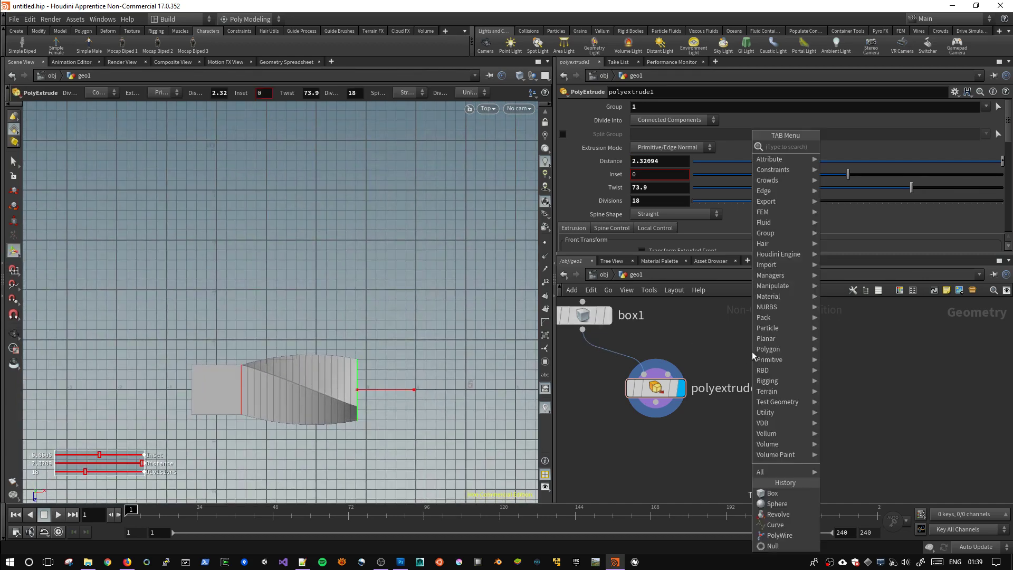
text(cur)
key(Return)
click(732, 327)
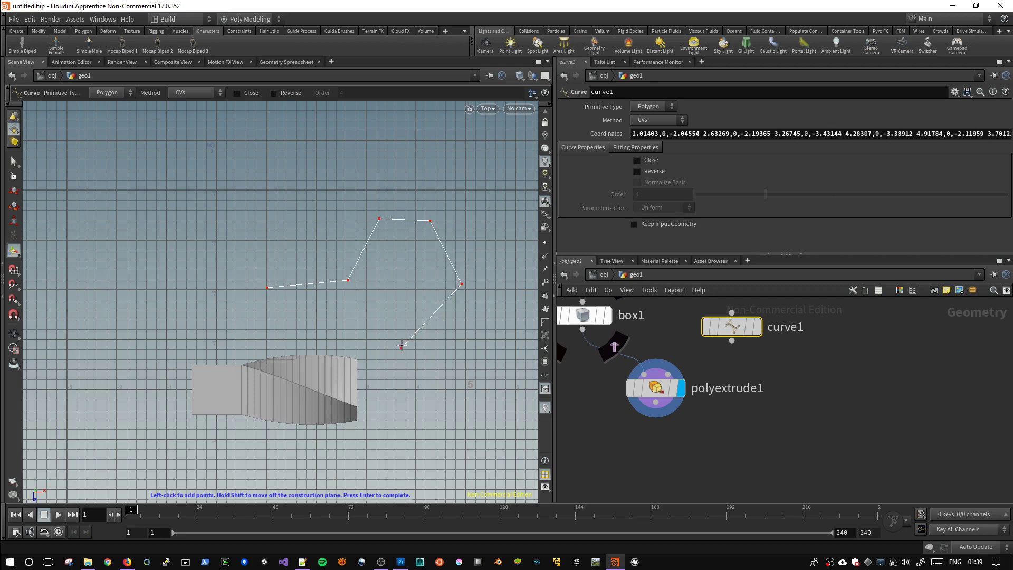
key(Return)
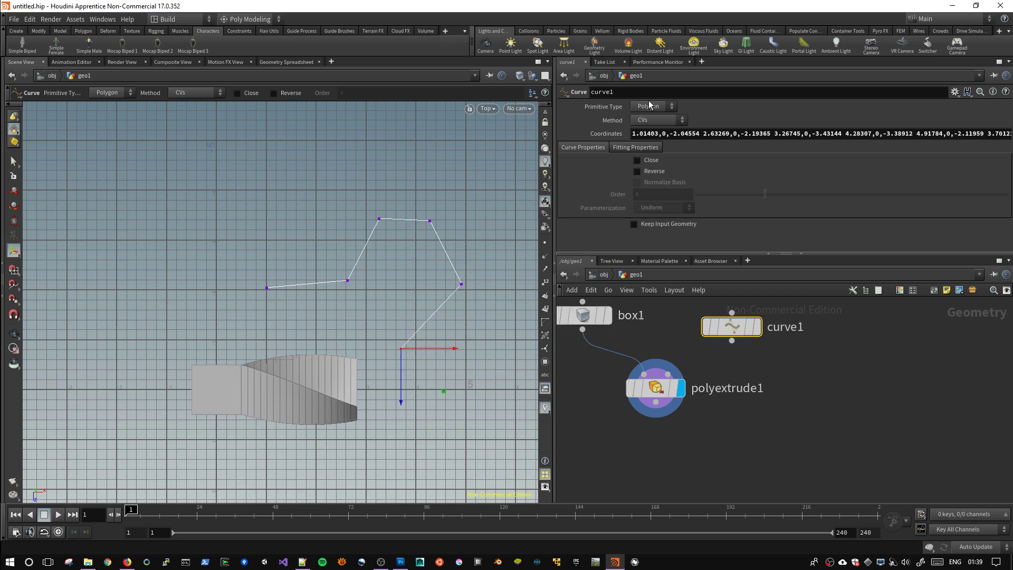
drag(732, 343, 668, 374)
click(657, 381)
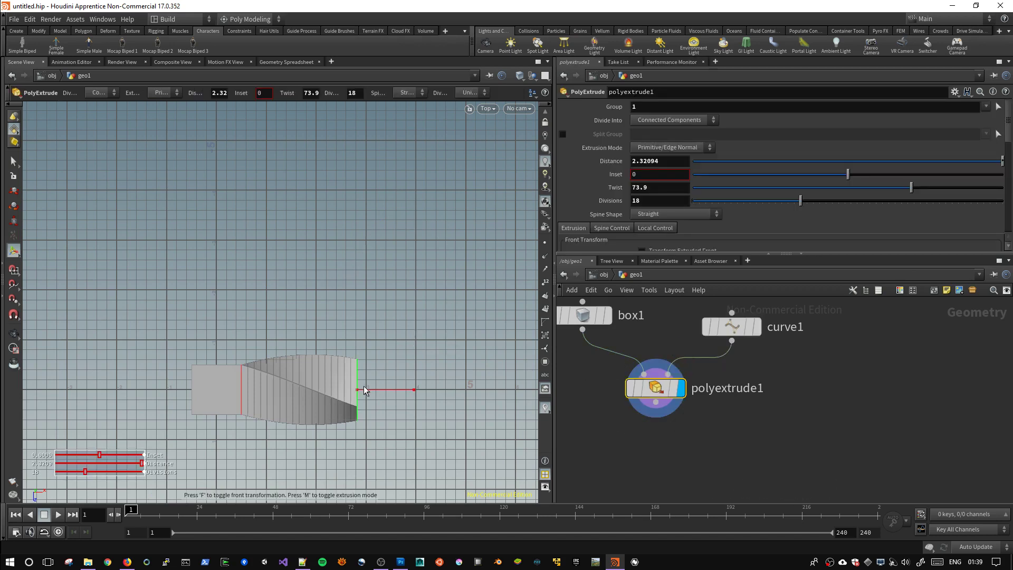
Set the extrusion's Spine Shape to Curve From Second Input and template curve1 in the view.
key(space+1)
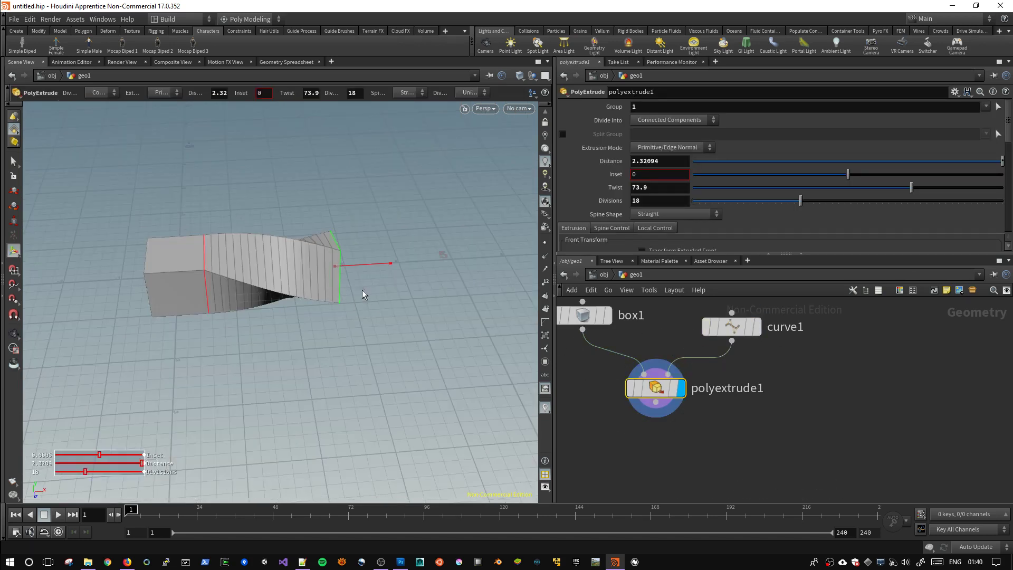
key(Escape)
mouse_move(363, 290)
mouse_down()
mouse_move(317, 283)
mouse_move(401, 318)
mouse_move(305, 298)
mouse_move(370, 317)
mouse_up()
key(Return)
click(663, 213)
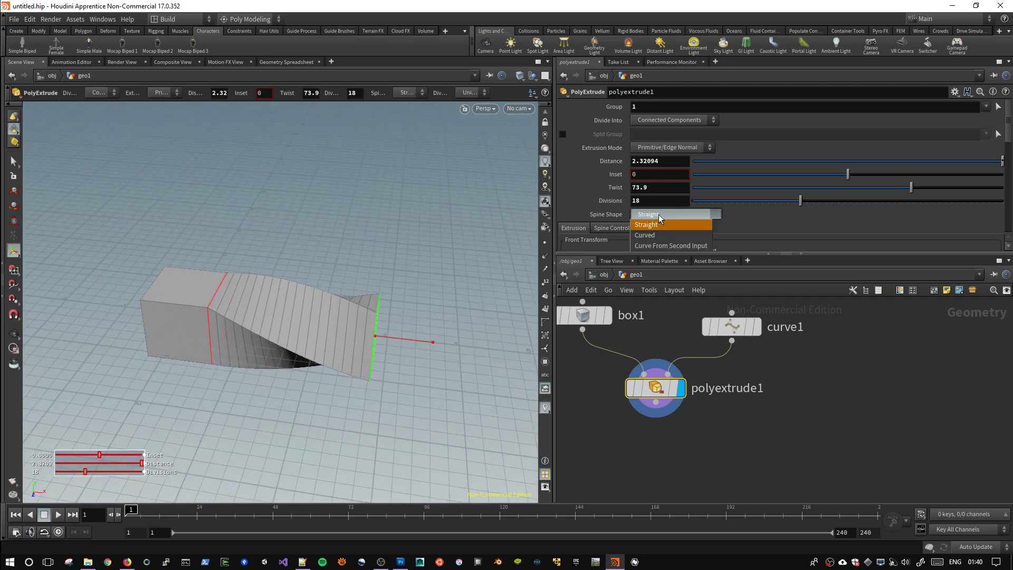
click(663, 245)
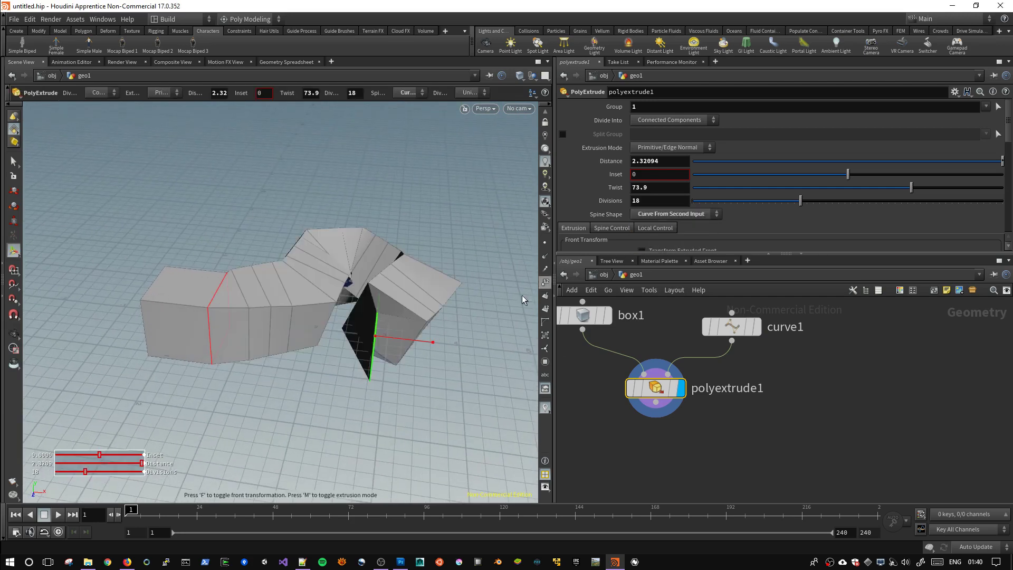
mouse_move(732, 327)
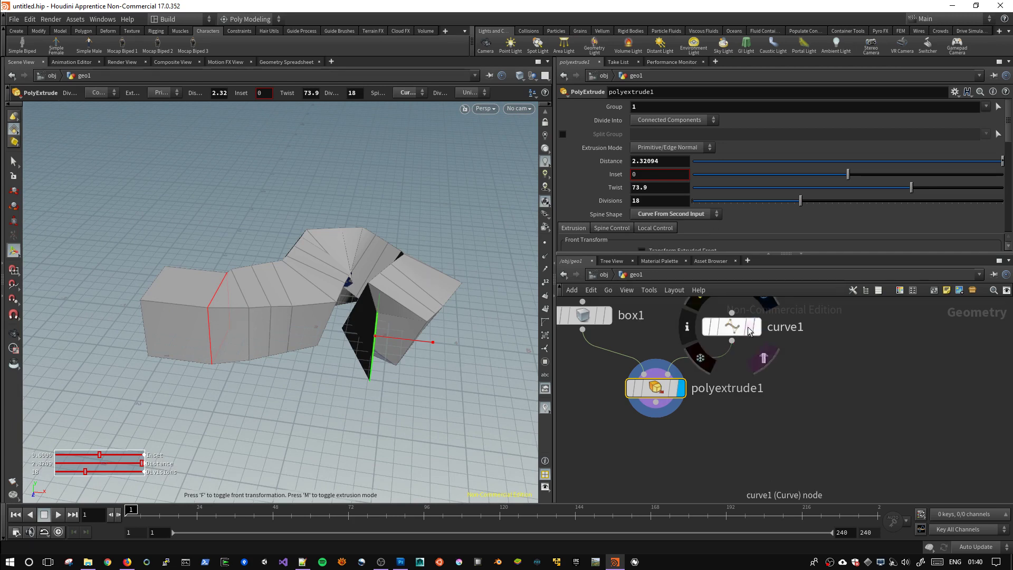
click(750, 328)
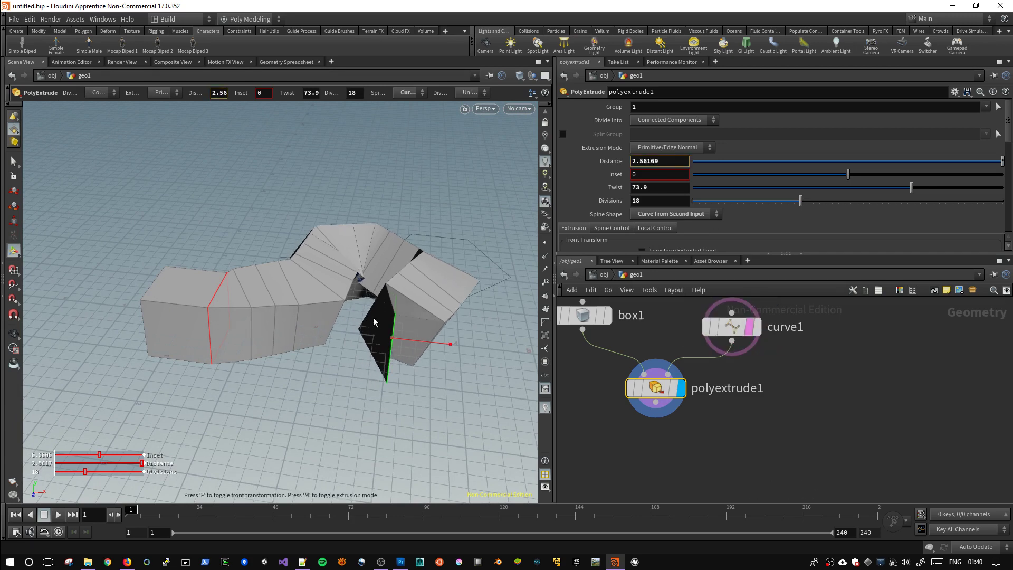
key(ctrl+z)
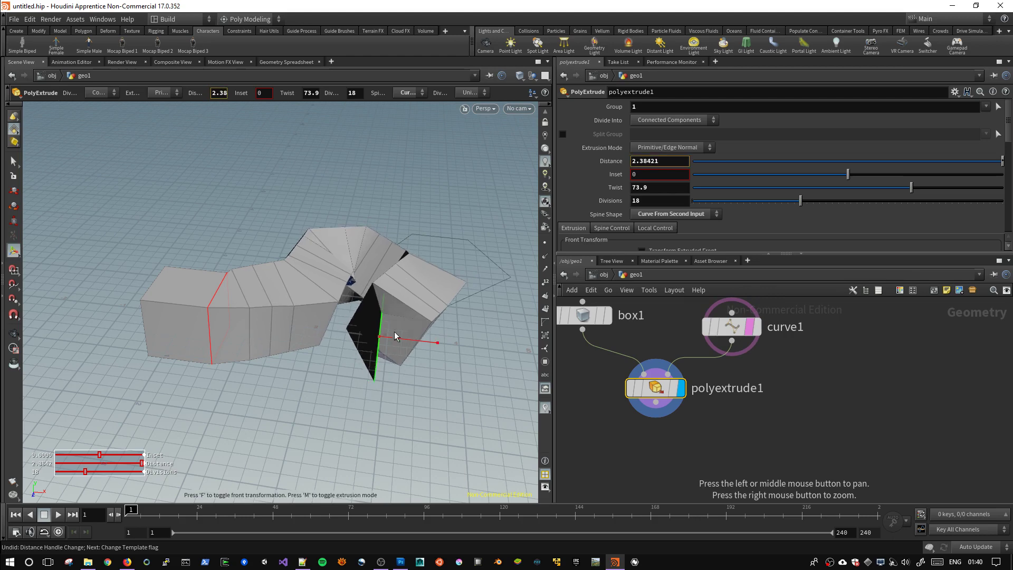
Lower the PolyExtrude Divisions from 18 to 7.
key(Escape)
mouse_move(379, 188)
mouse_down()
mouse_move(385, 233)
mouse_move(346, 226)
mouse_move(279, 243)
mouse_move(287, 220)
mouse_move(506, 223)
mouse_up()
key(w)
key(Return)
key(w)
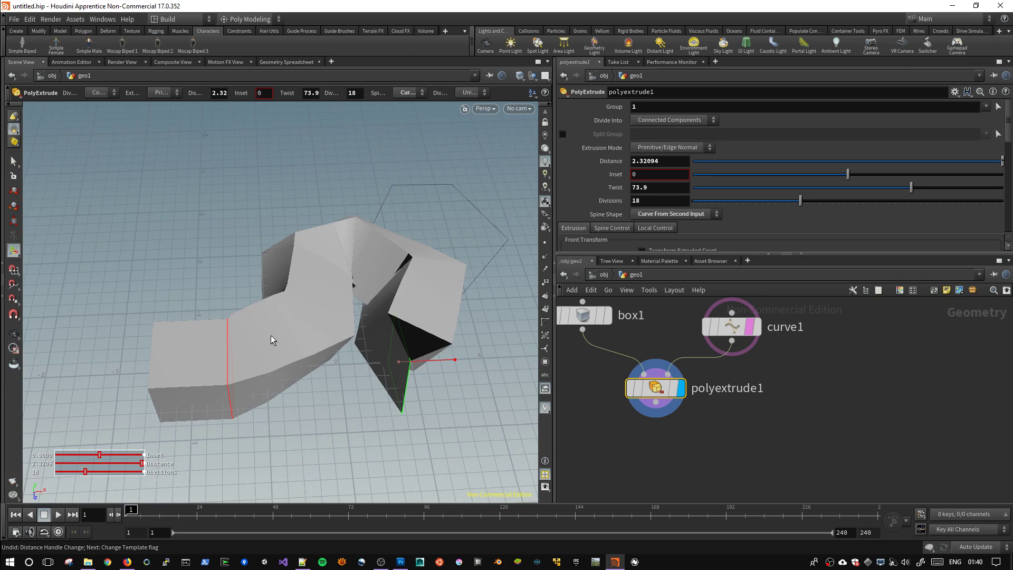
mouse_move(800, 202)
mouse_down()
mouse_move(691, 202)
mouse_move(813, 201)
mouse_move(732, 207)
mouse_up()
mouse_move(373, 223)
alt+mouse_down()
mouse_move(403, 214)
mouse_move(325, 221)
alt+mouse_up()
Change curve1's Primitive Type to NURBS.
key(w)
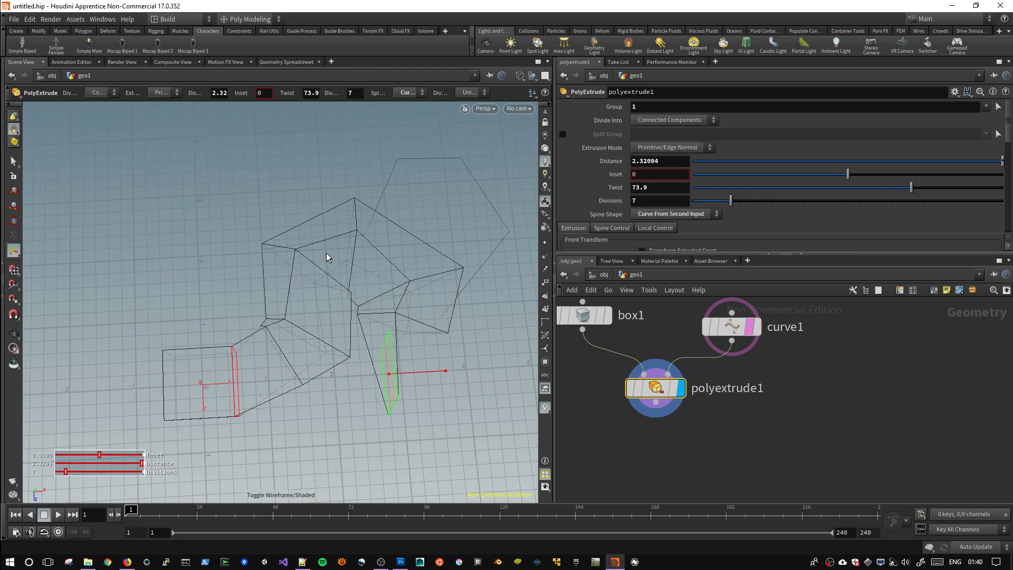
click(757, 328)
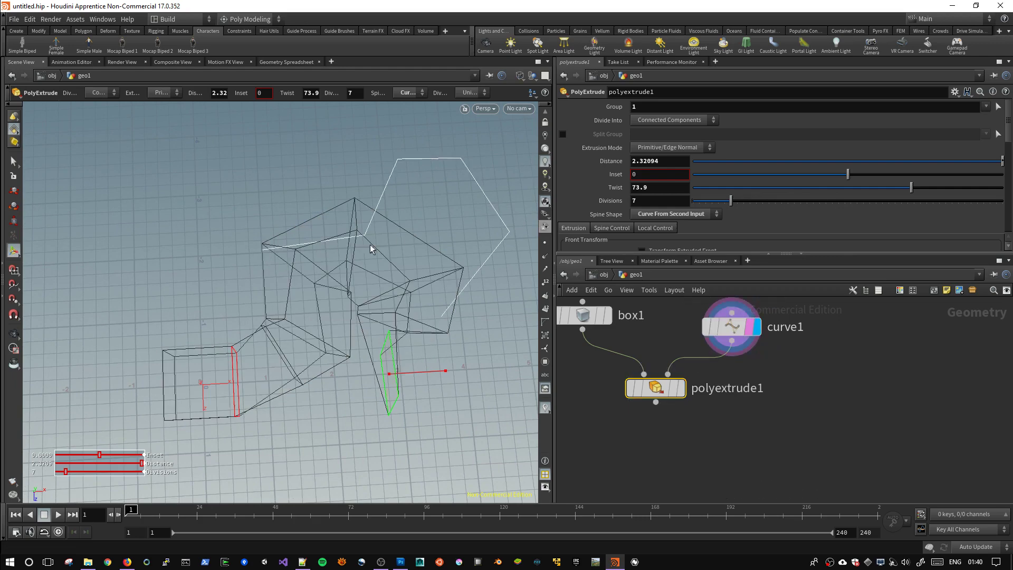
click(740, 334)
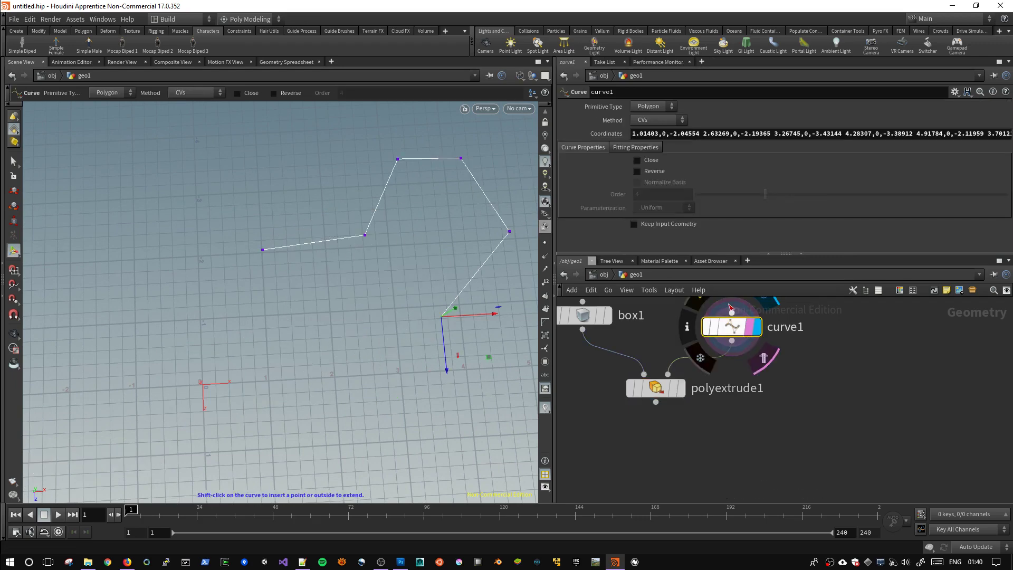
click(654, 110)
click(645, 129)
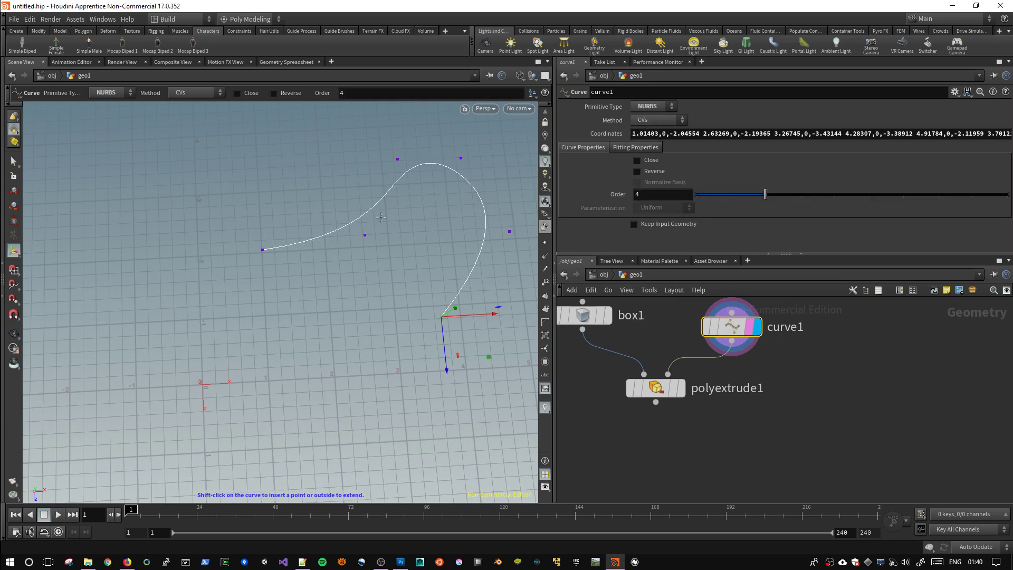
mouse_move(655, 388)
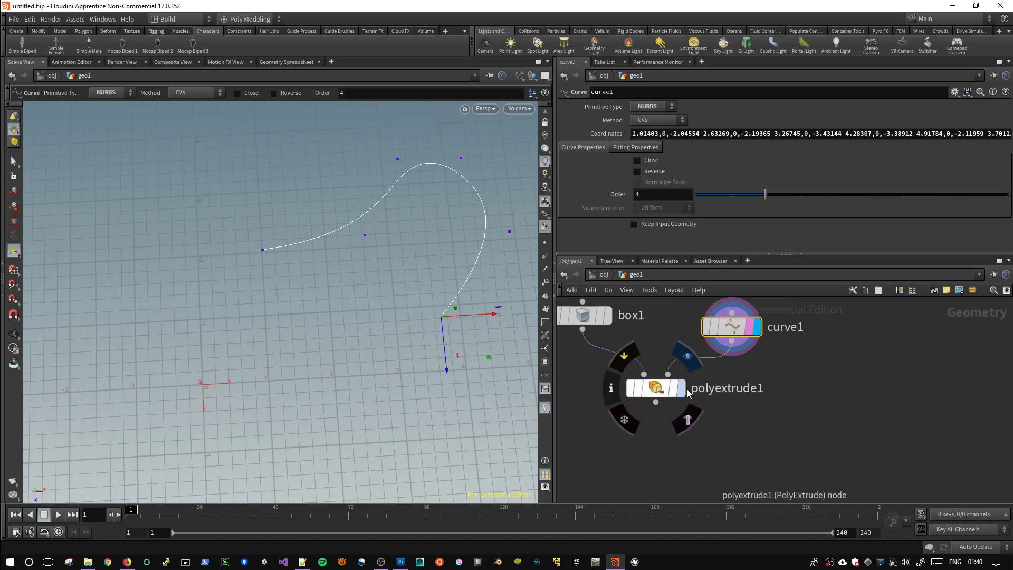
Raise PolyExtrude Divisions to 43 and switch the viewport to Smooth Wire Shaded.
click(685, 392)
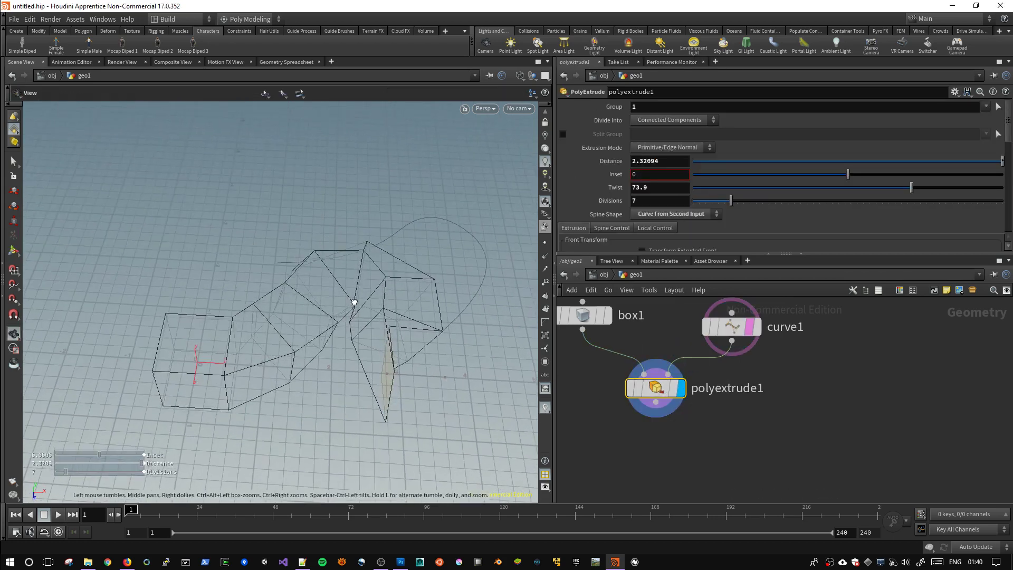
key(w)
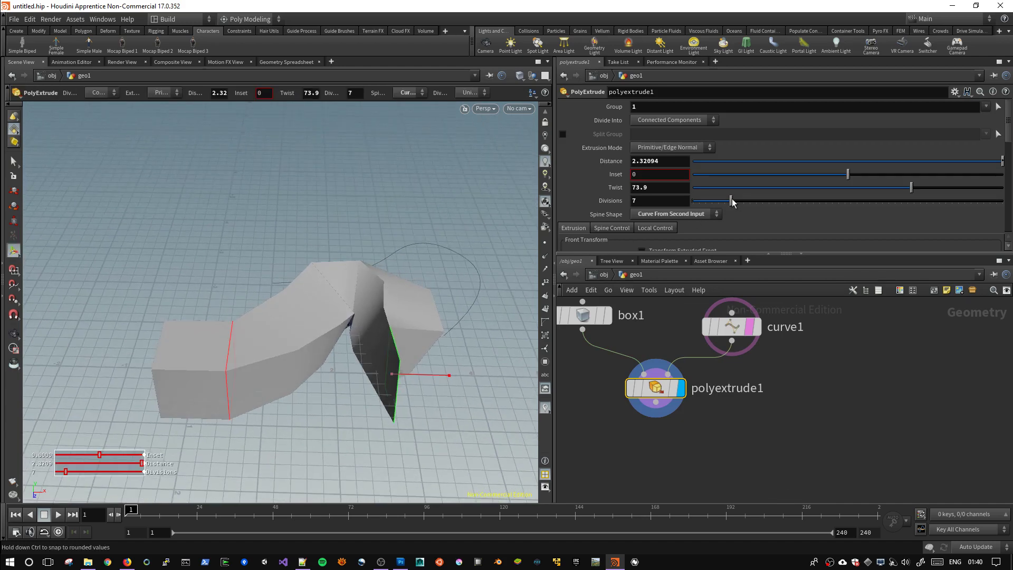
drag(732, 201, 958, 201)
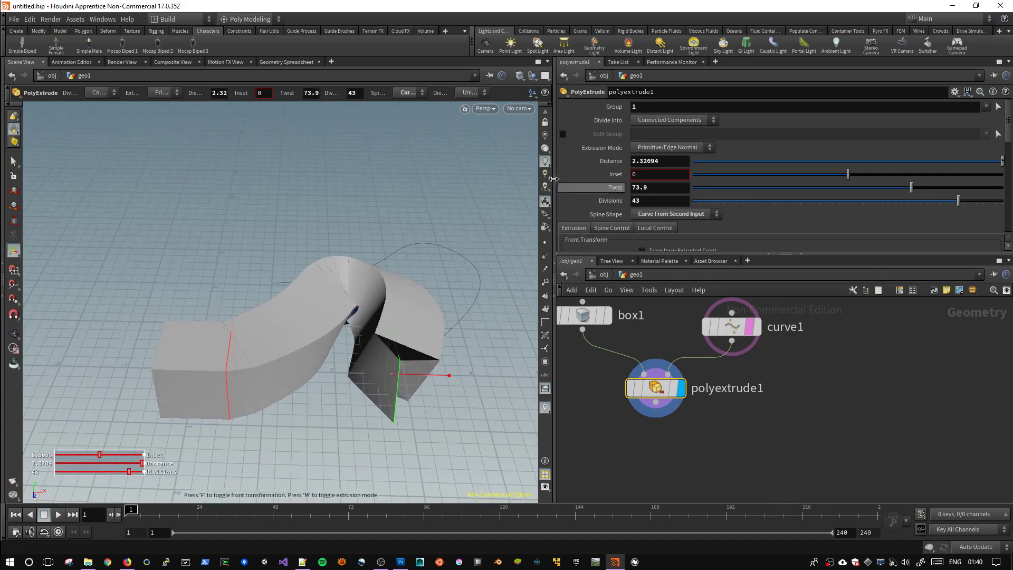
click(518, 77)
click(558, 182)
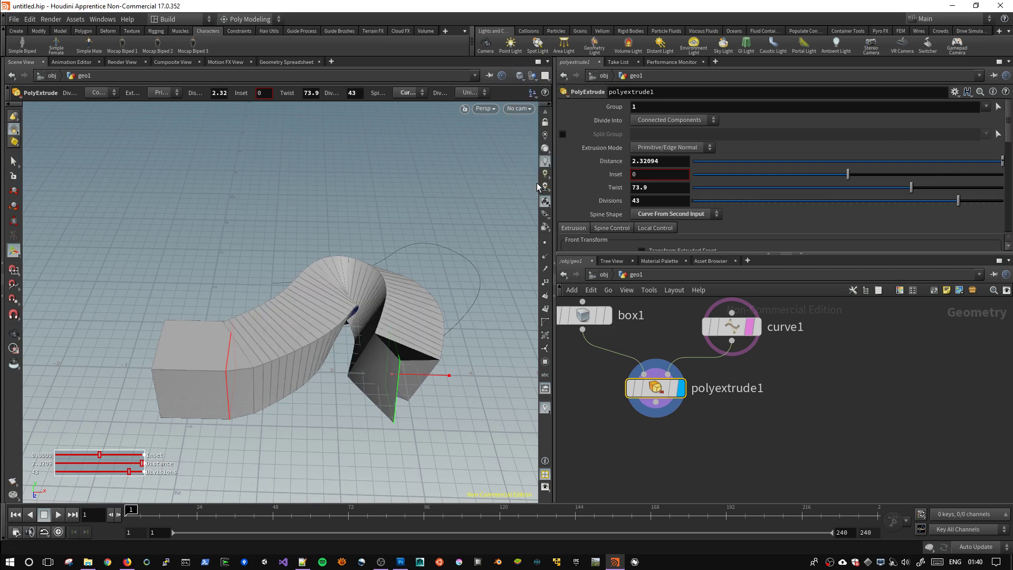
key(Escape)
mouse_move(344, 301)
mouse_down()
mouse_move(296, 262)
mouse_move(350, 273)
mouse_move(343, 249)
mouse_move(349, 318)
mouse_up()
key(Return)
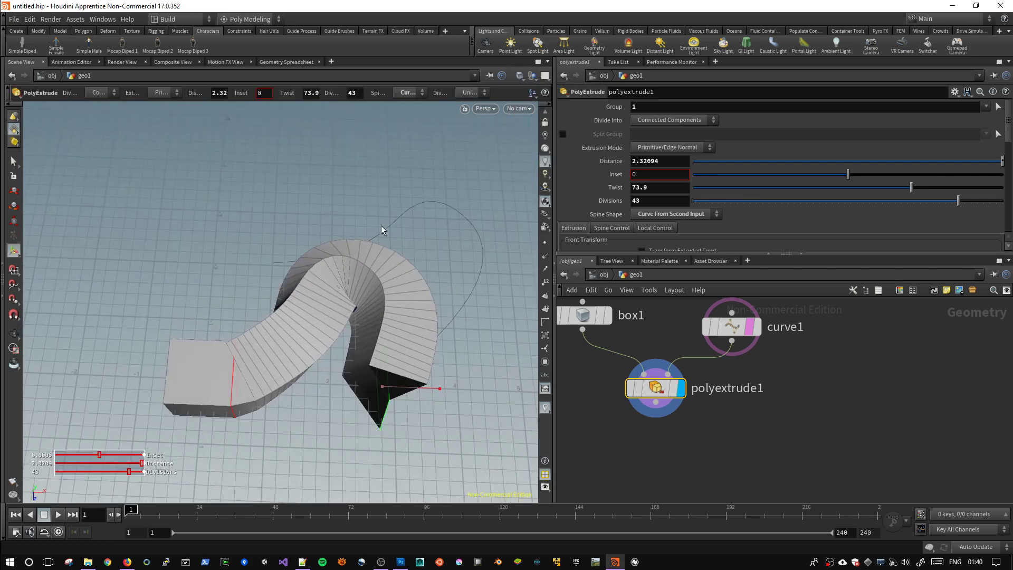
Delete curve1's last two points and reposition its new endpoint for a gentler sweep.
click(731, 326)
mouse_move(437, 340)
mouse_down()
mouse_move(512, 294)
mouse_move(524, 220)
mouse_move(484, 287)
mouse_move(470, 226)
mouse_move(319, 258)
mouse_up()
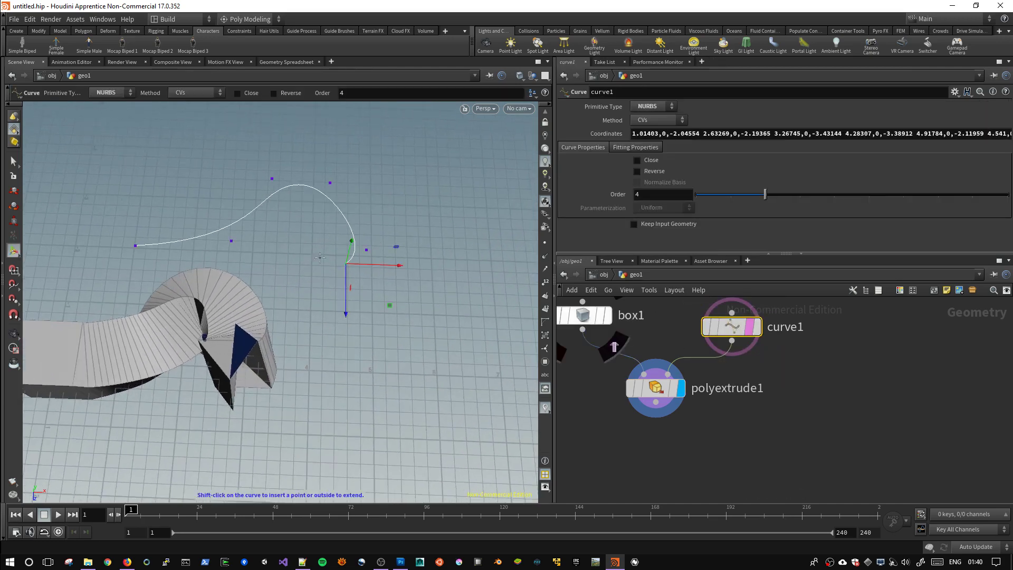
key(Delete)
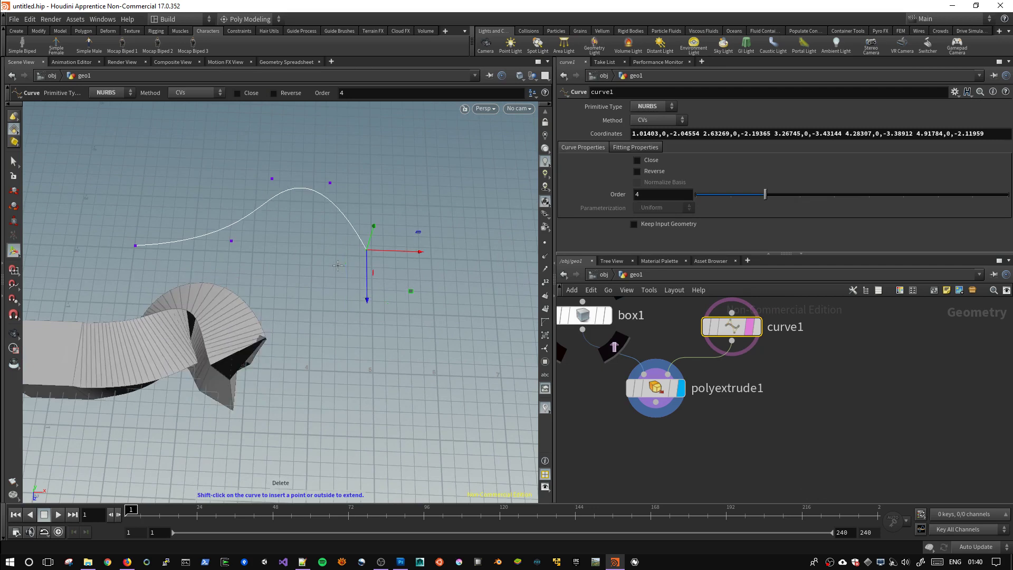
key(Delete)
mouse_move(330, 184)
mouse_down()
mouse_move(441, 182)
mouse_move(452, 233)
mouse_move(327, 113)
mouse_move(343, 153)
mouse_move(385, 185)
mouse_move(371, 159)
mouse_up()
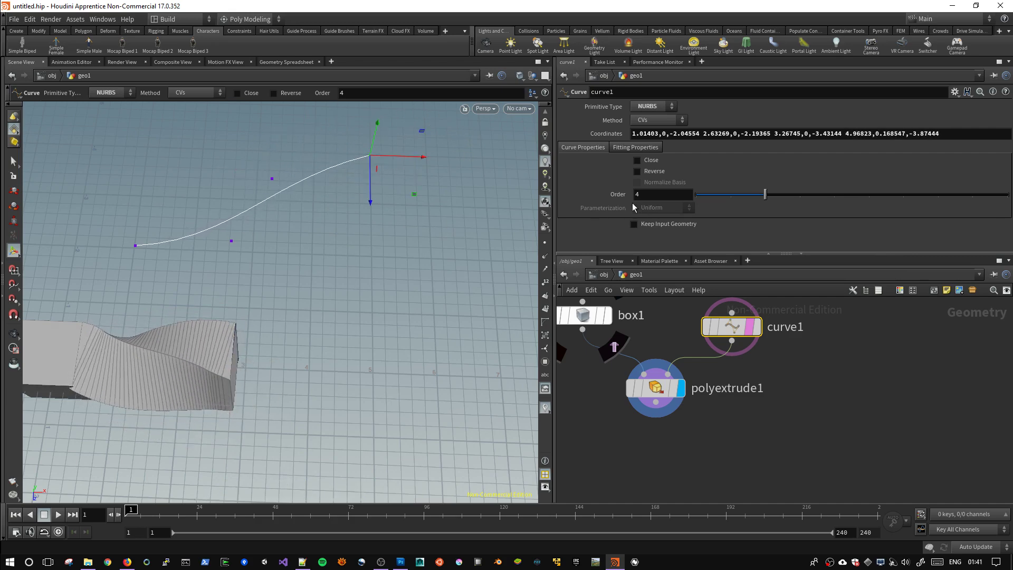
click(655, 388)
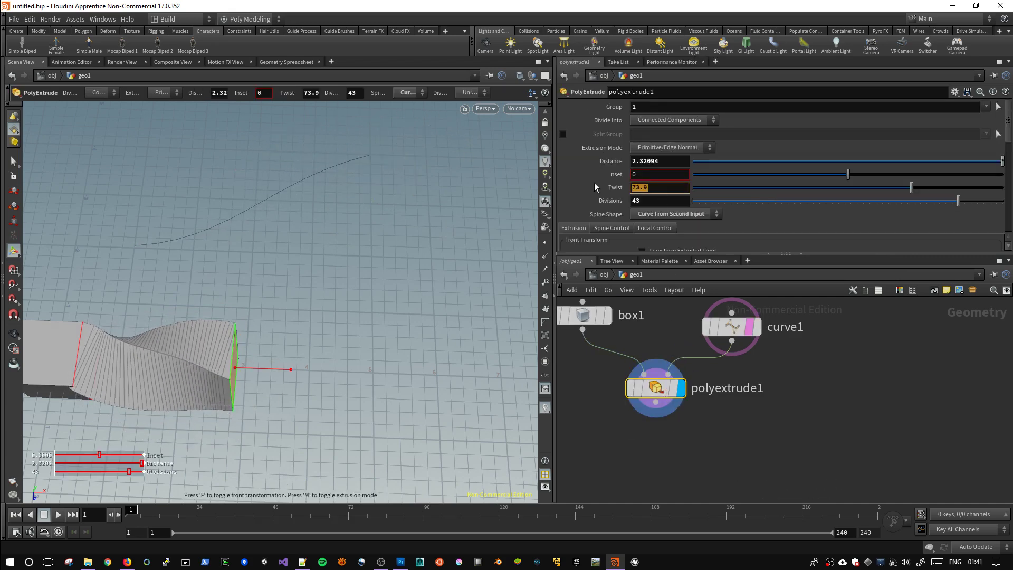
Reset the extrusion Twist to 0 and nudge a curve1 point up and right.
text(0)
key(Return)
mouse_move(267, 306)
alt+mouse_down()
mouse_move(287, 241)
mouse_move(362, 256)
mouse_move(398, 231)
mouse_move(398, 206)
alt+mouse_up()
click(732, 326)
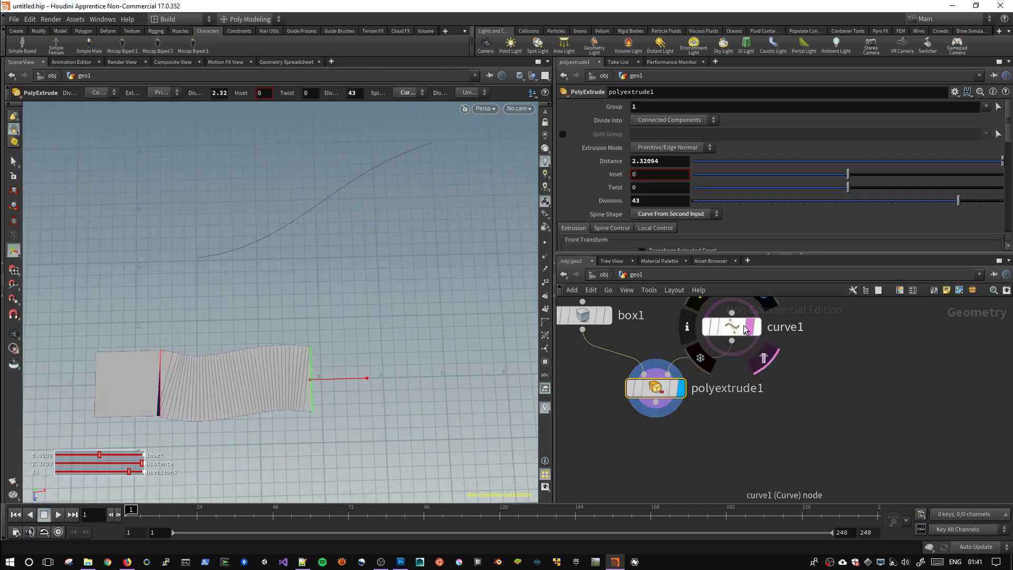
mouse_move(298, 155)
mouse_down()
mouse_move(317, 137)
mouse_move(338, 136)
mouse_up()
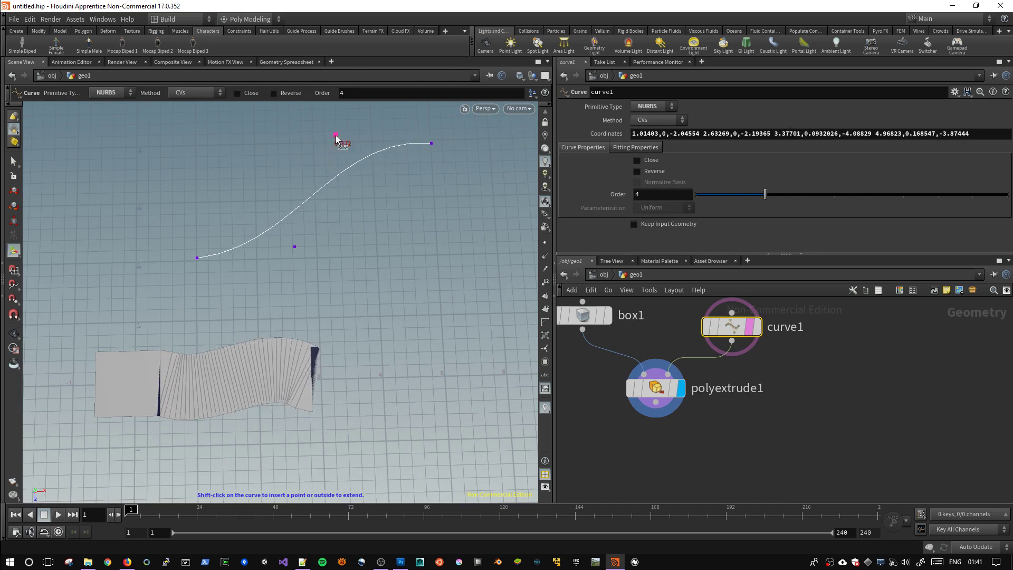
Set the polyextrude1 Spine Shape to Straight.
click(660, 388)
click(684, 213)
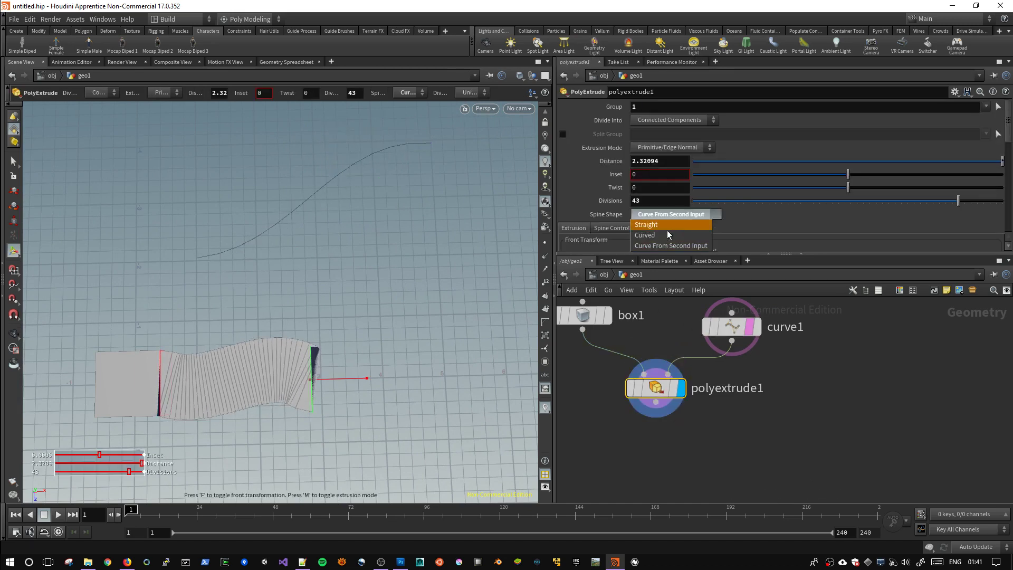
click(658, 225)
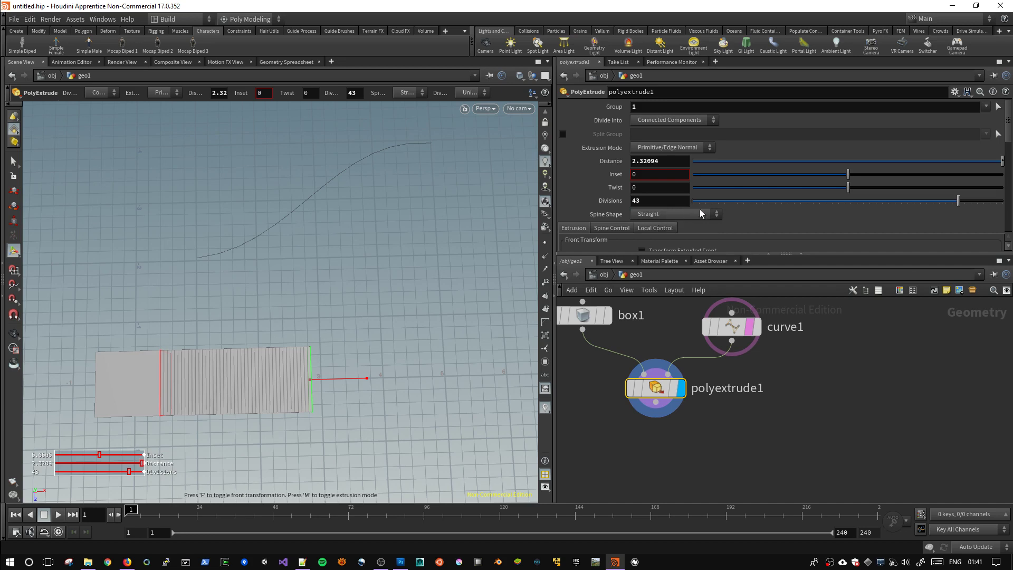
scroll(748, 210, down, 3)
scroll(748, 210, down, 2)
scroll(748, 210, down, 2)
scroll(748, 210, down, 2)
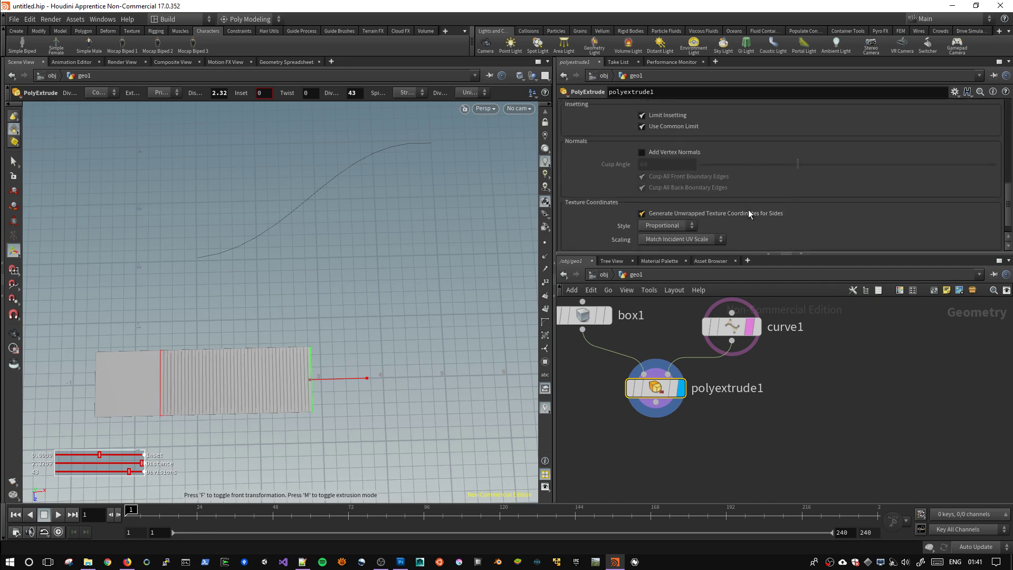
scroll(748, 210, down, 1)
scroll(748, 210, up, 3)
scroll(748, 210, up, 3)
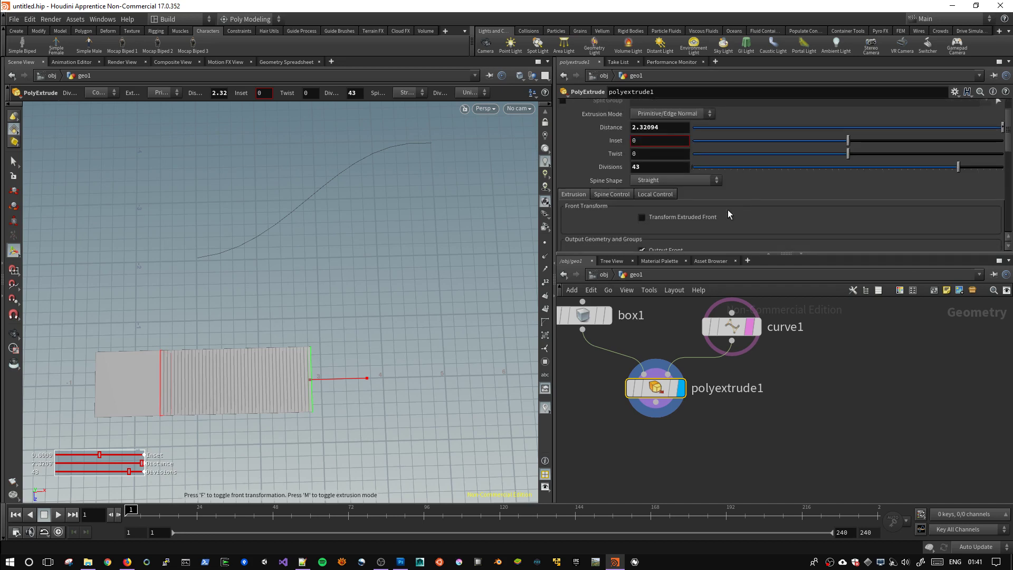
Add two points on the Thickness Ramp to taper the extrusion.
click(610, 194)
scroll(803, 207, down, 2)
scroll(757, 208, down, 2)
scroll(751, 204, down, 2)
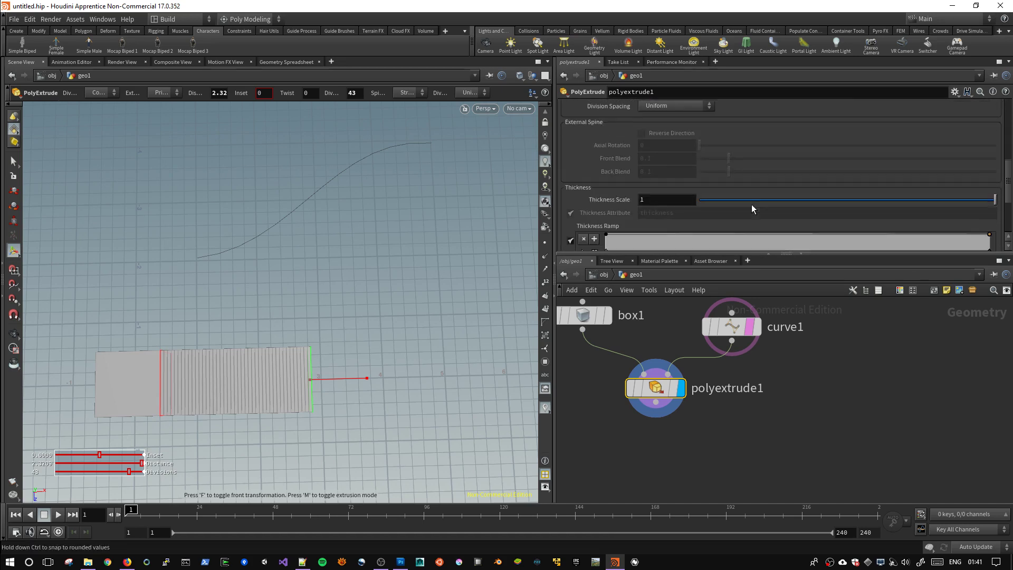
scroll(751, 204, down, 1)
scroll(749, 204, down, 2)
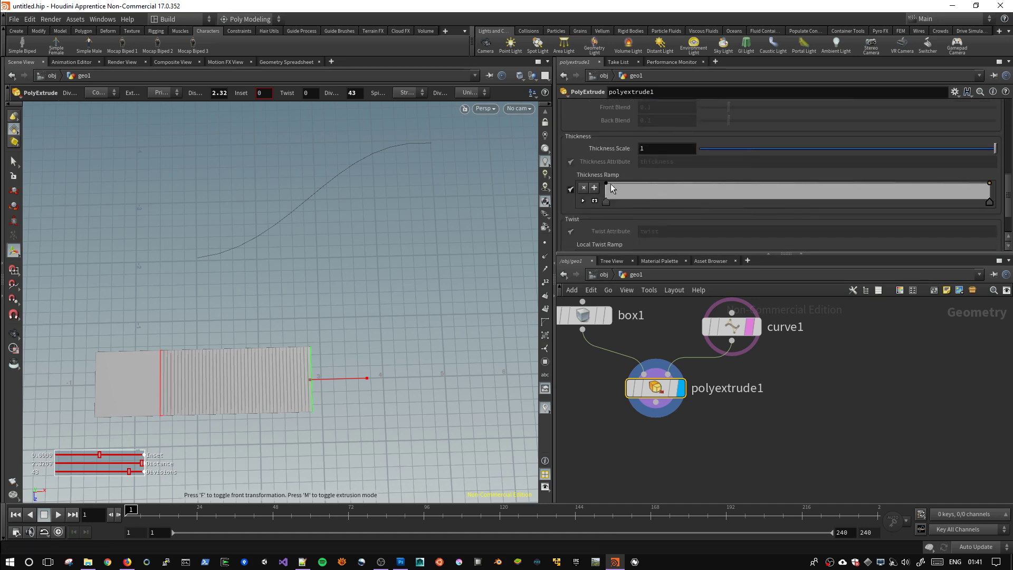
drag(707, 183, 768, 190)
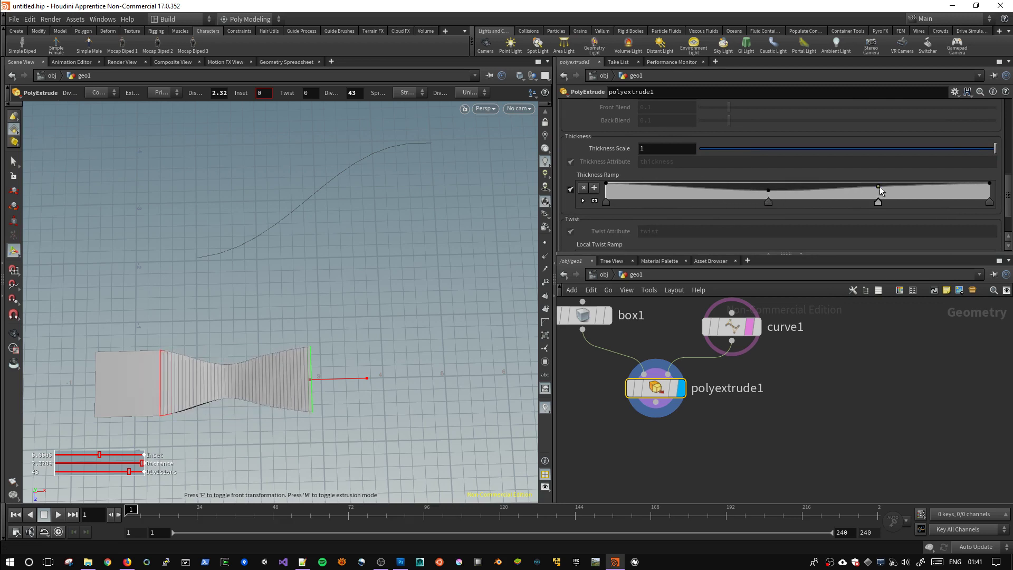
drag(879, 186, 881, 191)
Add three points on the Local Twist Ramp to vary the twist along the length.
scroll(749, 203, down, 2)
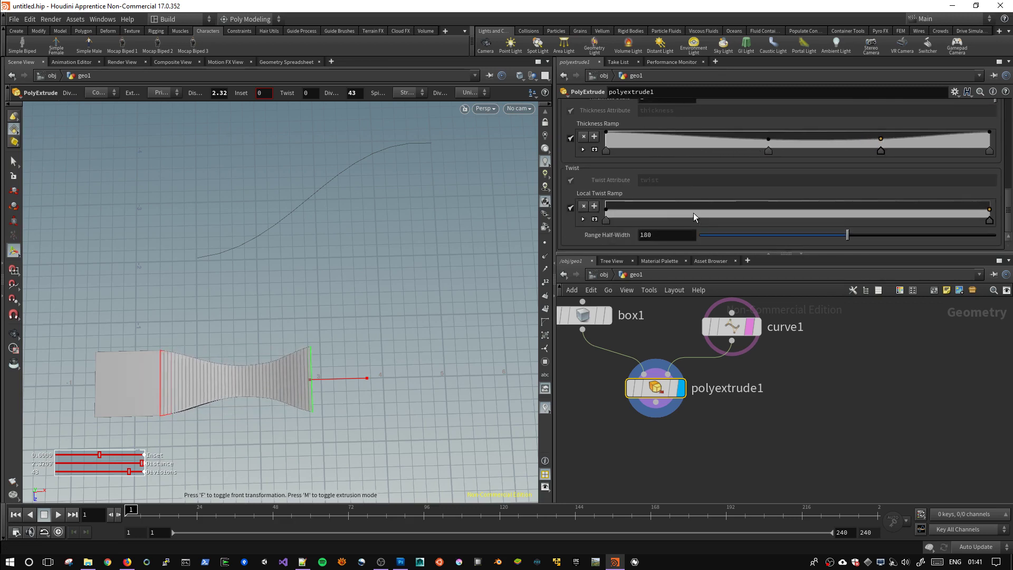
drag(668, 211, 670, 206)
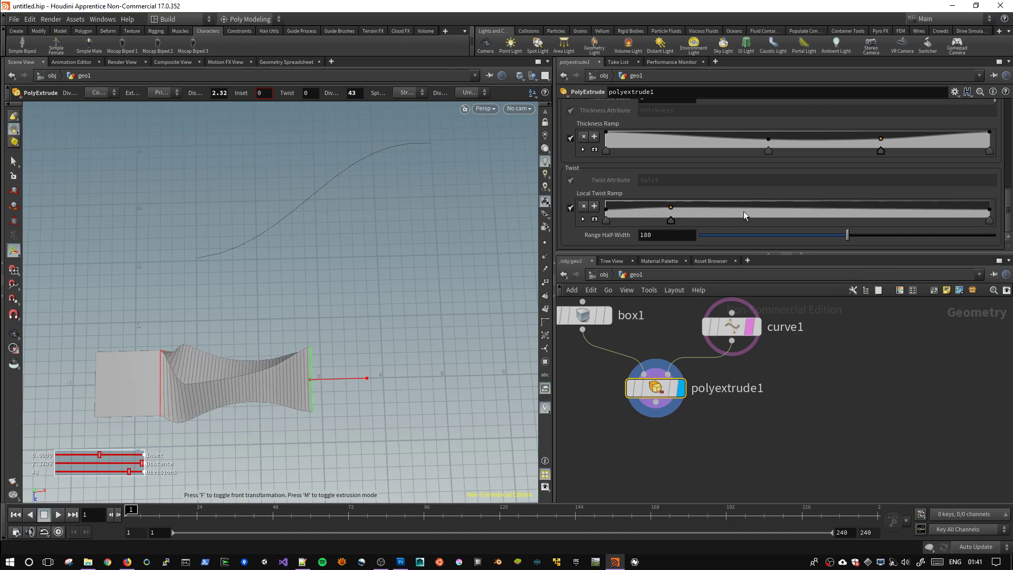
drag(747, 214, 757, 211)
drag(859, 215, 866, 211)
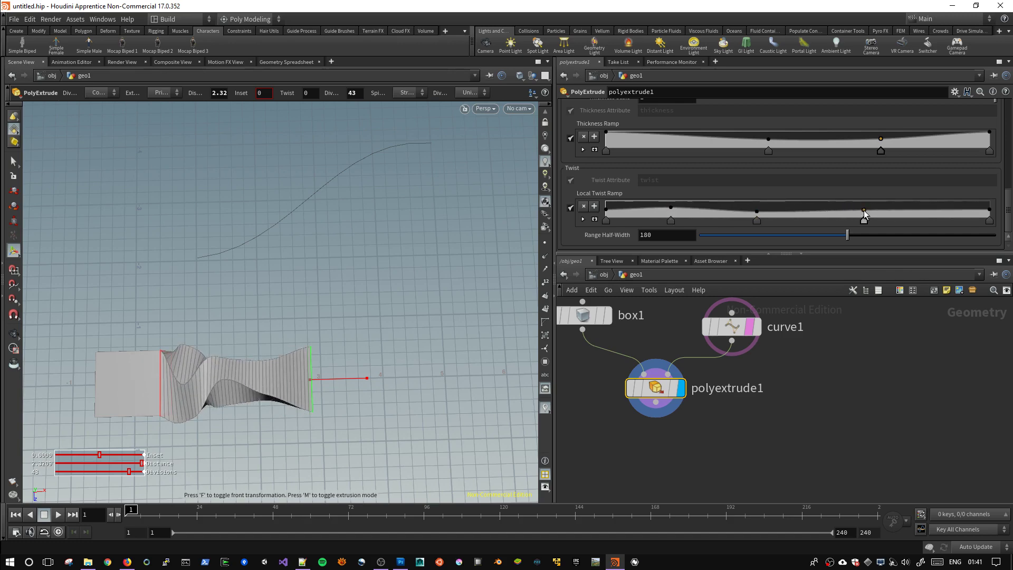
key(Escape)
drag(345, 389, 209, 360)
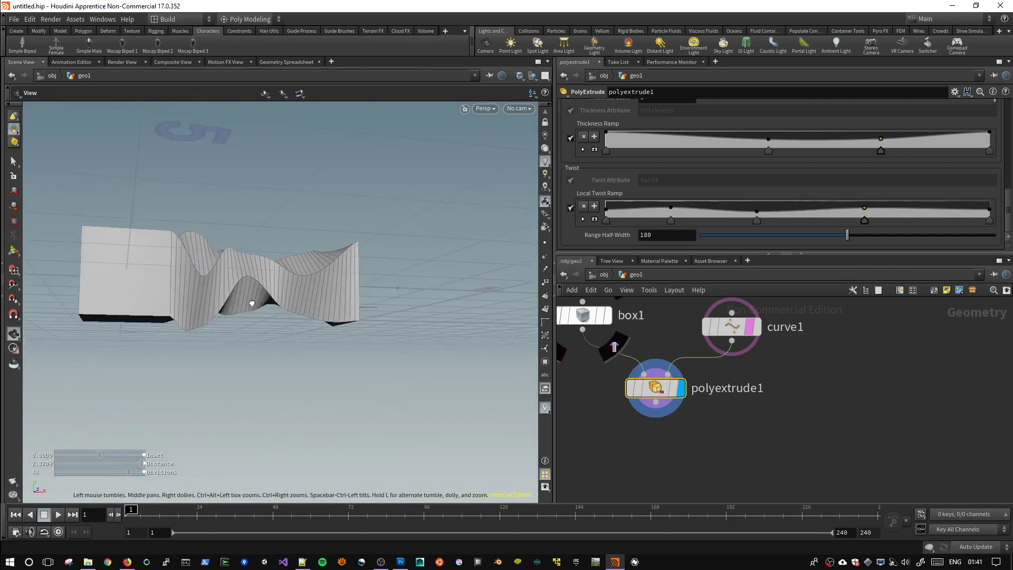
Briefly switch to the notes and screen recorder windows, then return to Houdini.
key(alt+Tab)
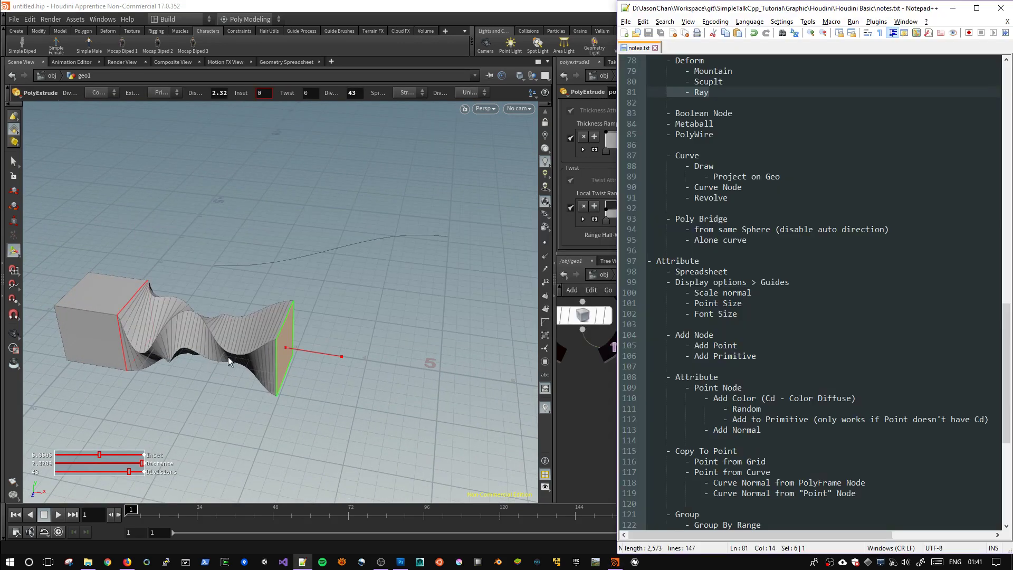
click(364, 526)
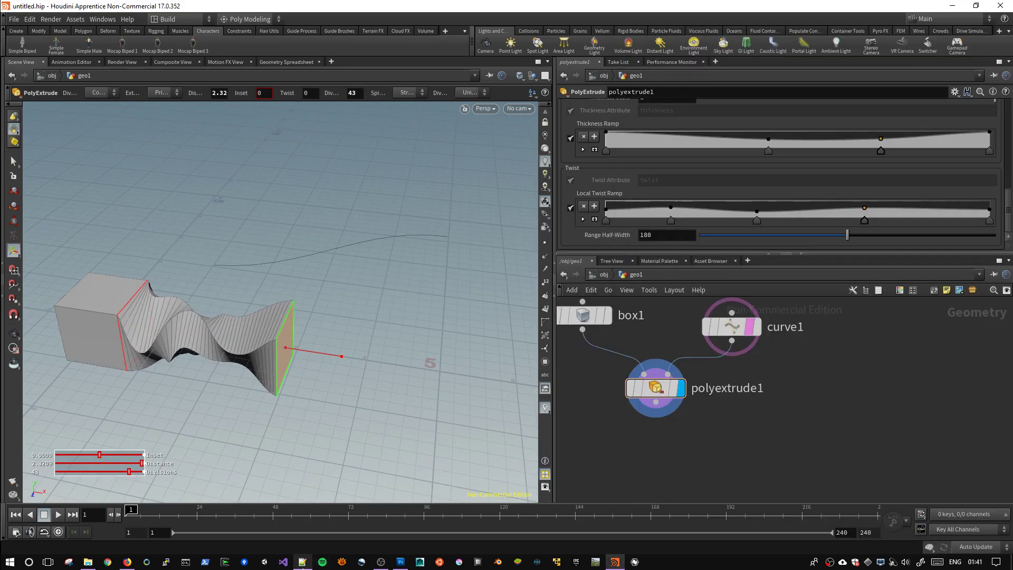
click(303, 562)
click(302, 562)
click(380, 561)
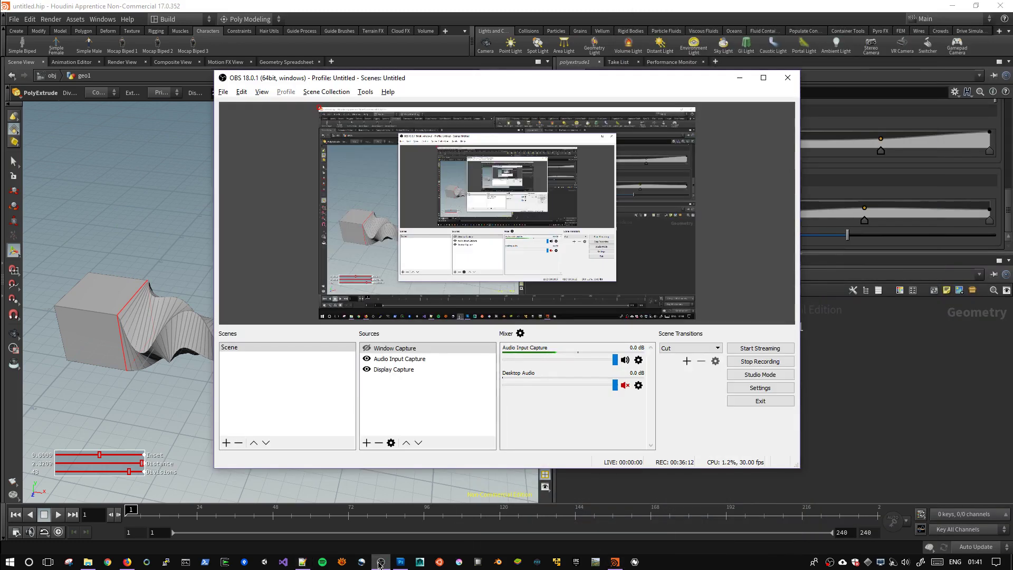
click(380, 562)
Box-select box1, curve1 and polyextrude1 and delete them.
scroll(751, 400, down, 3)
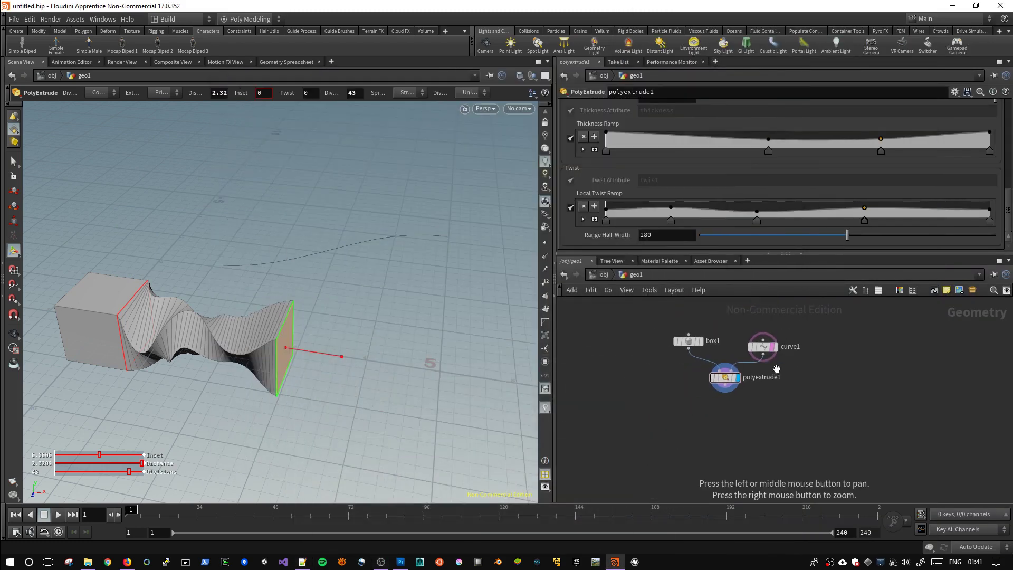
scroll(628, 343, up, 2)
drag(587, 424, 753, 300)
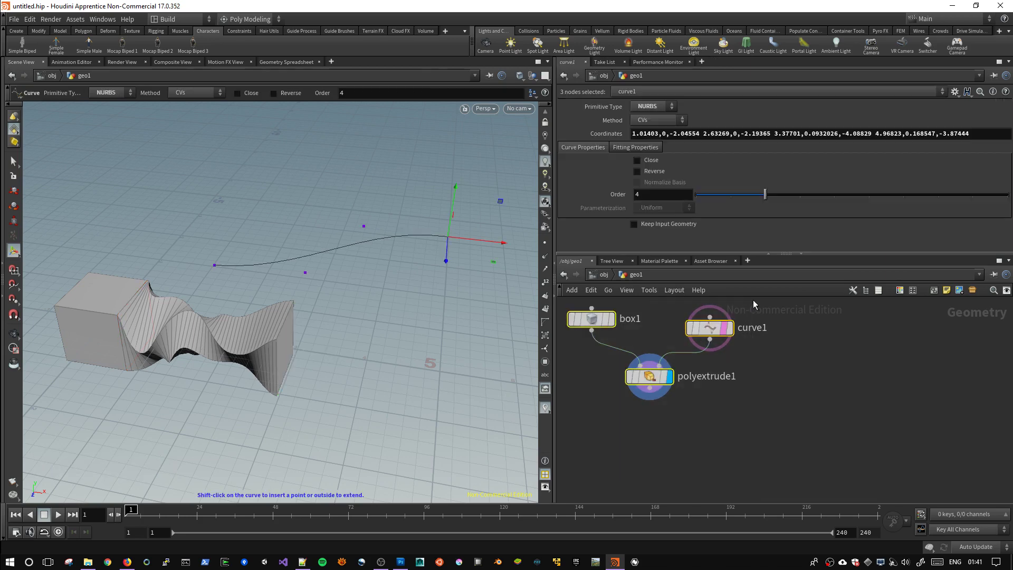
key(Delete)
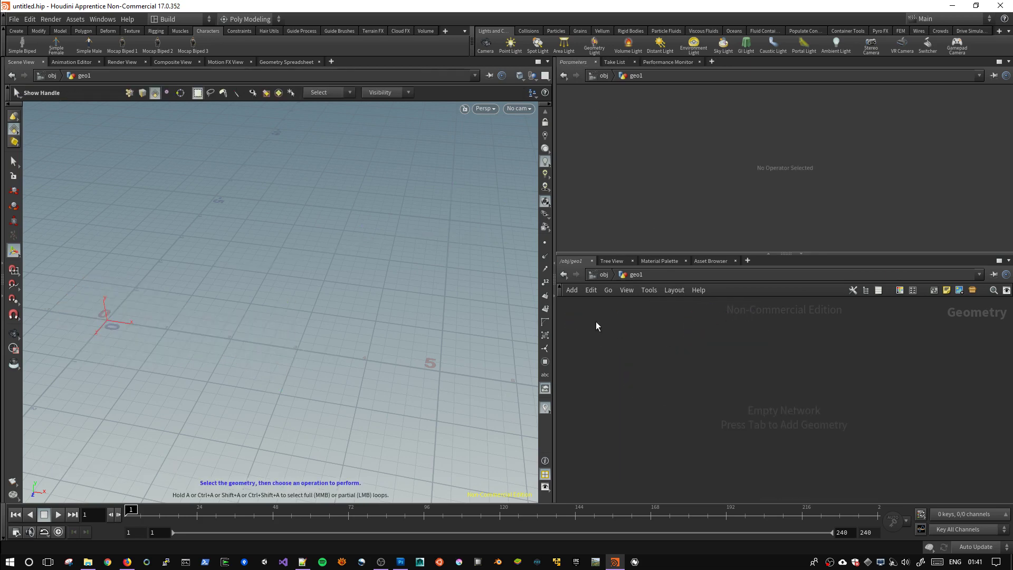
Add a sphere1 node with Primitive Type set to Polygon Mesh.
key(Tab)
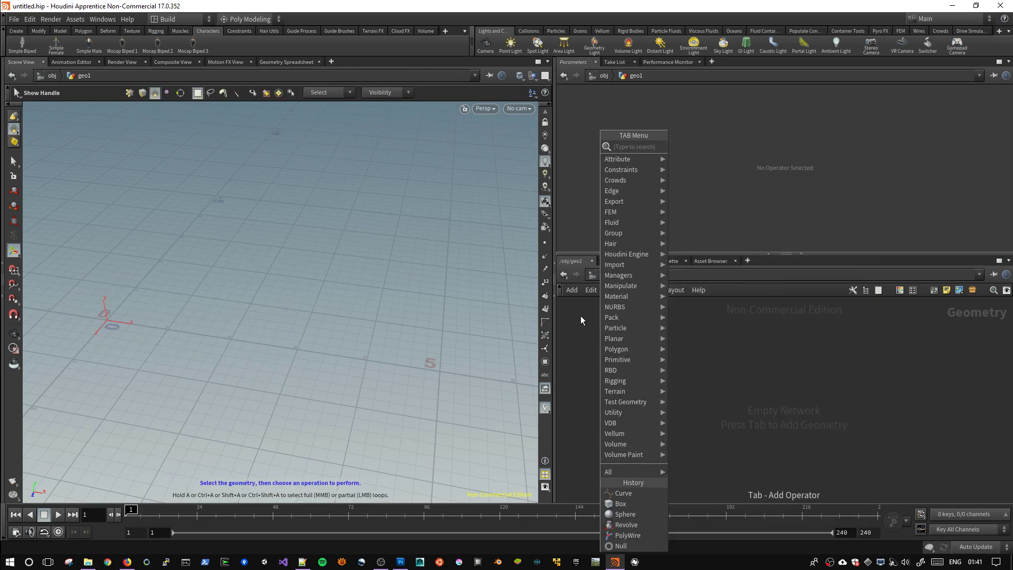
text(sphere)
key(Return)
click(616, 318)
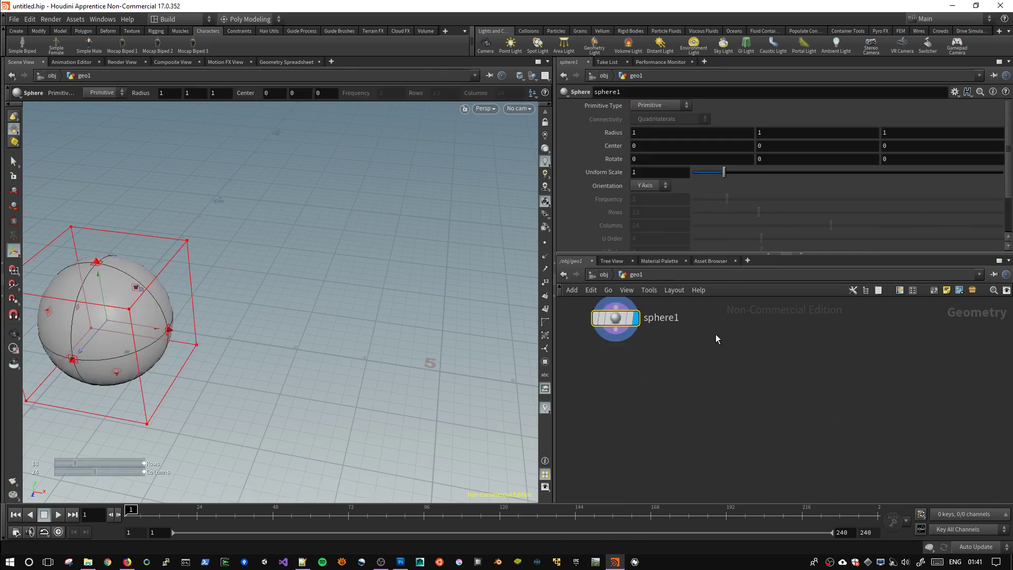
click(659, 105)
click(654, 129)
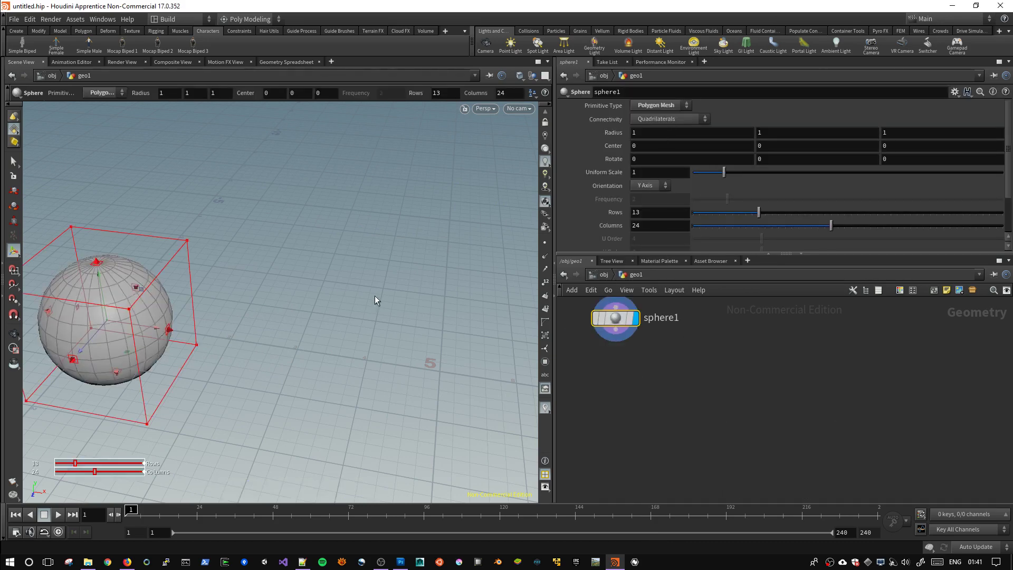
key(Escape)
drag(375, 296, 355, 251)
key(Return)
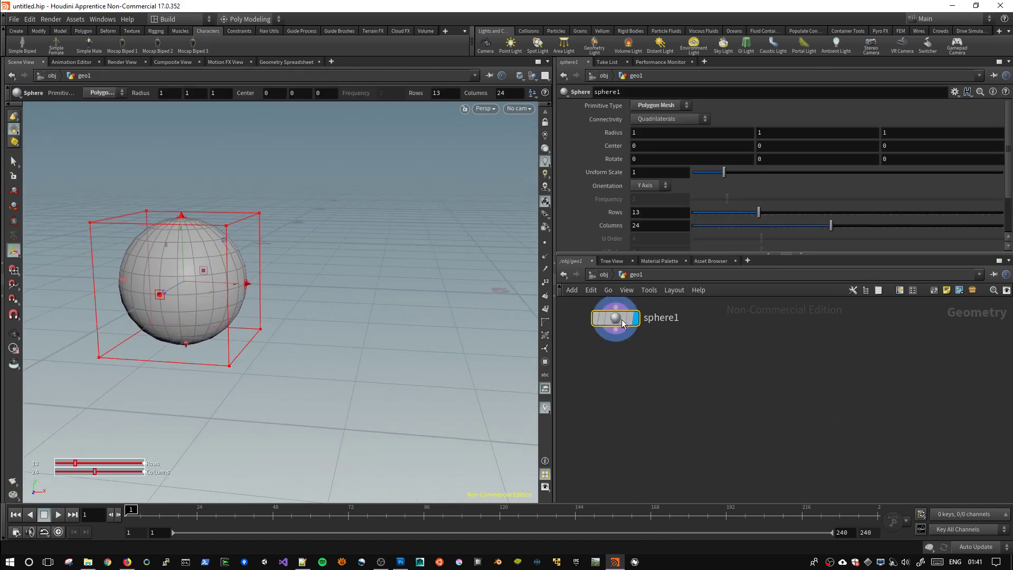
drag(623, 319, 622, 347)
Copy and paste sphere1 as sphere2, then remove the copy.
key(ctrl+c)
key(ctrl+v)
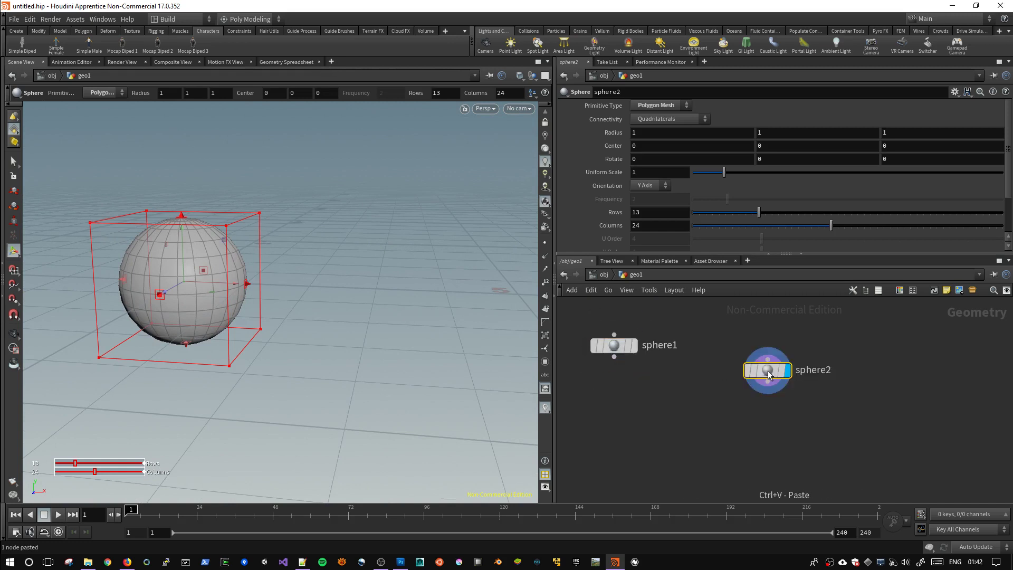
drag(768, 375, 741, 354)
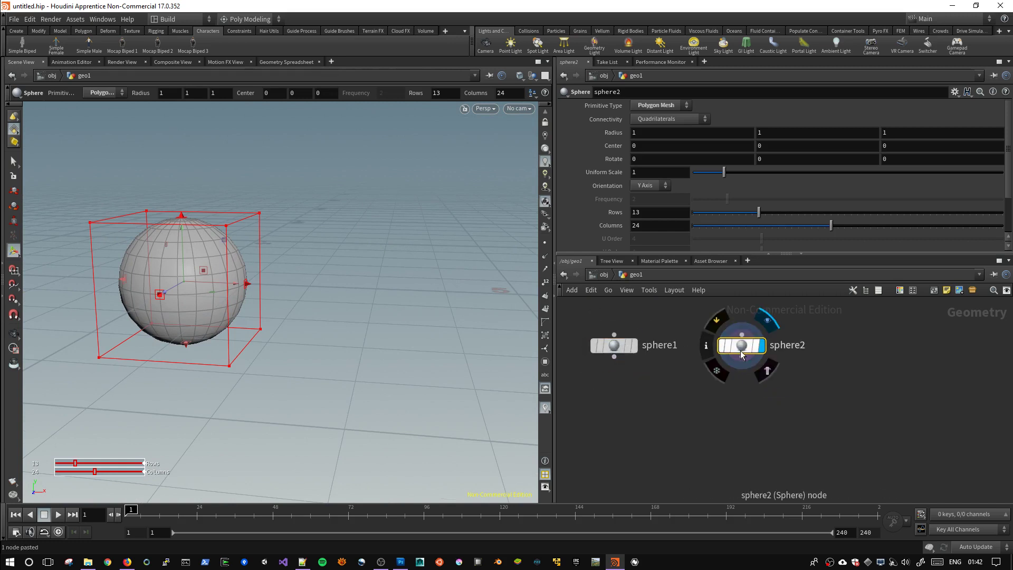
key(Delete)
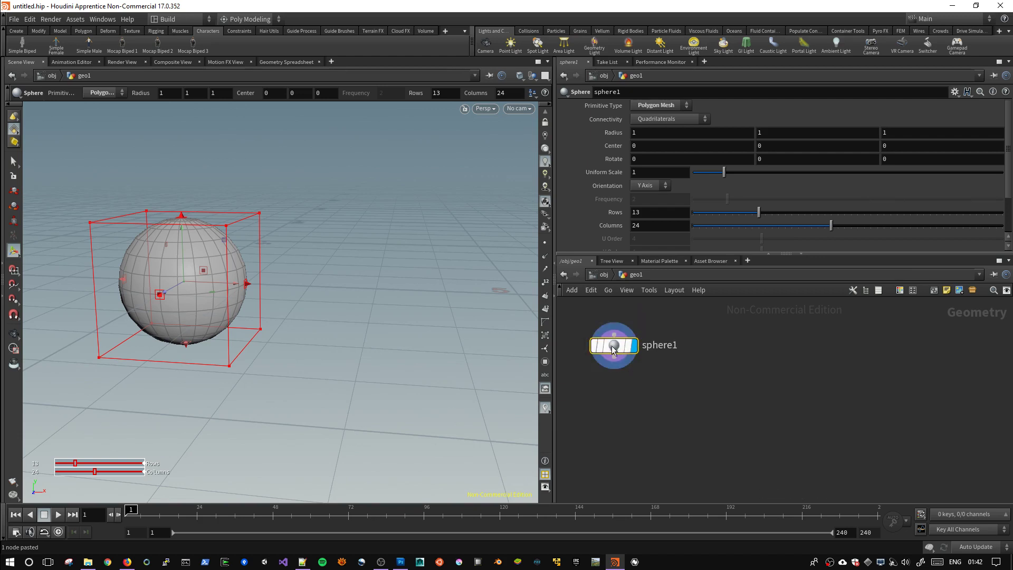
Paste sphere2 beside sphere1 and move it along X to about 2.9.
right_click(612, 348)
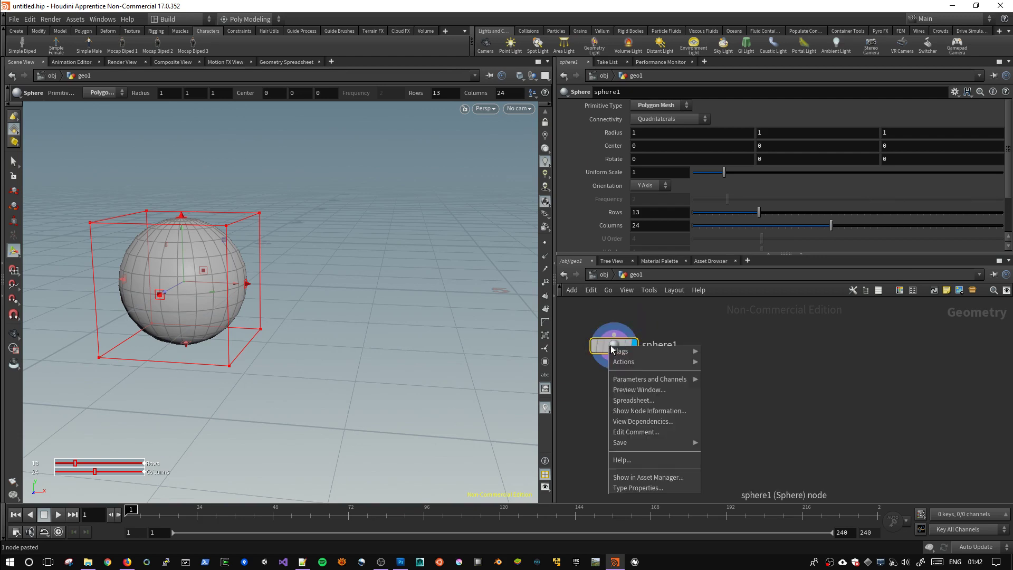
key(Escape)
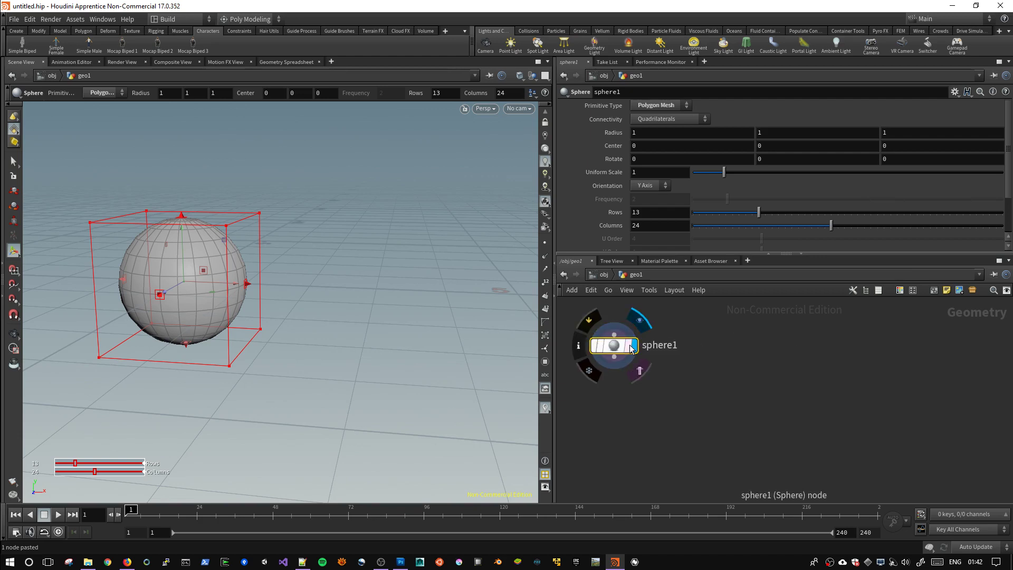
key(ctrl+v)
click(755, 352)
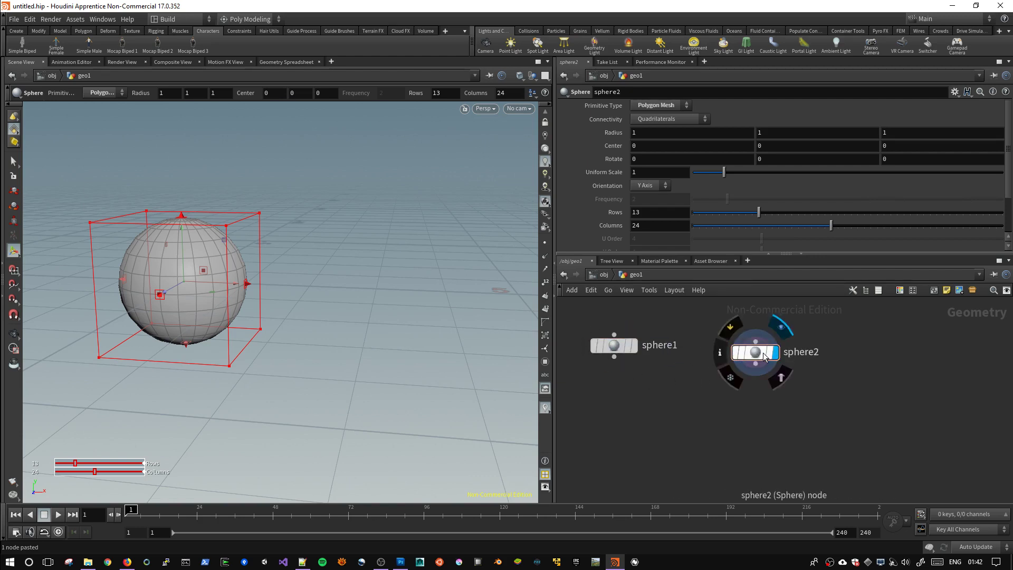
drag(766, 359, 748, 352)
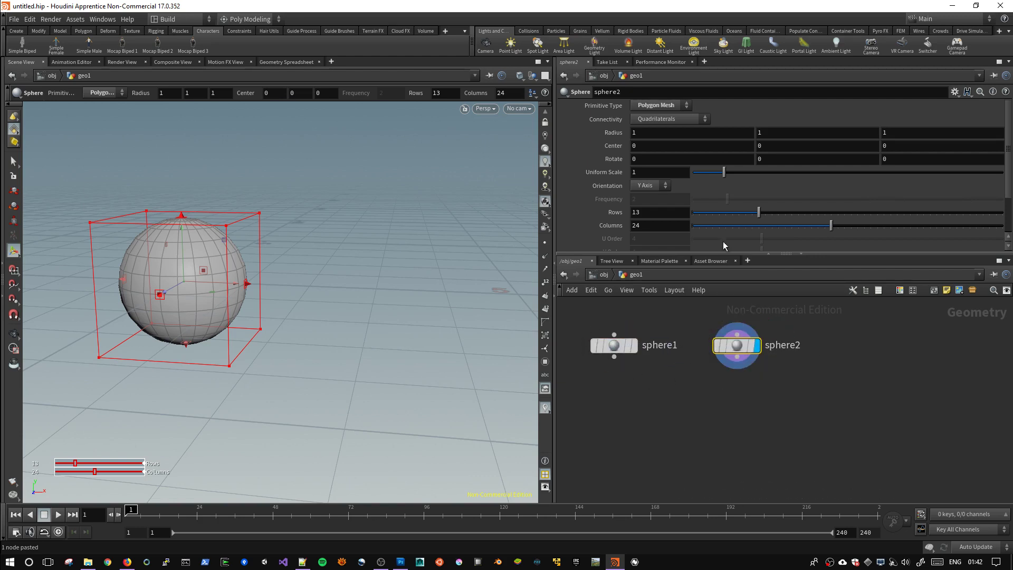
drag(211, 280, 399, 293)
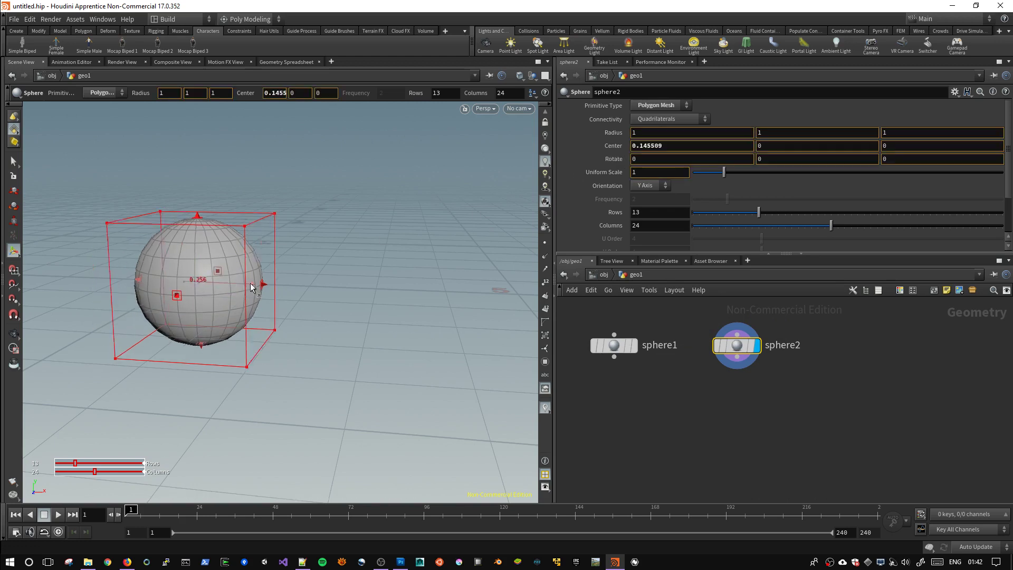
mouse_move(614, 345)
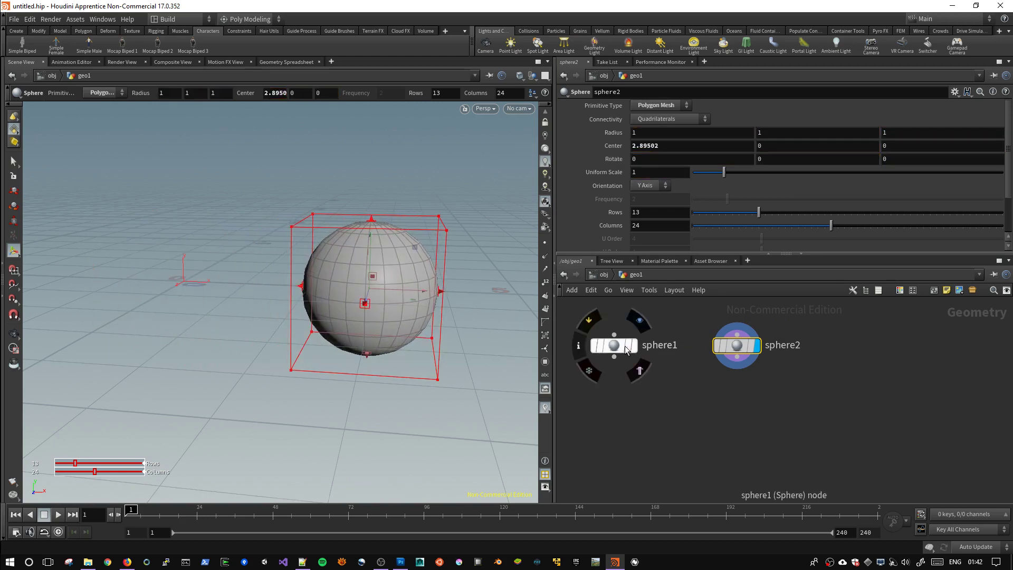
Toggle sphere1's template and display flags, then delete sphere2.
click(628, 348)
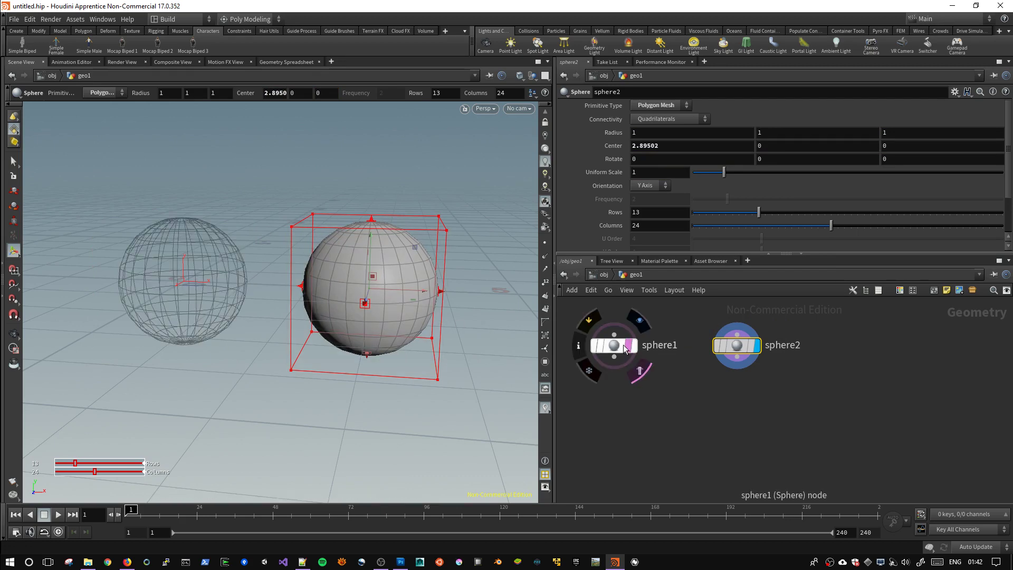
click(629, 350)
click(632, 349)
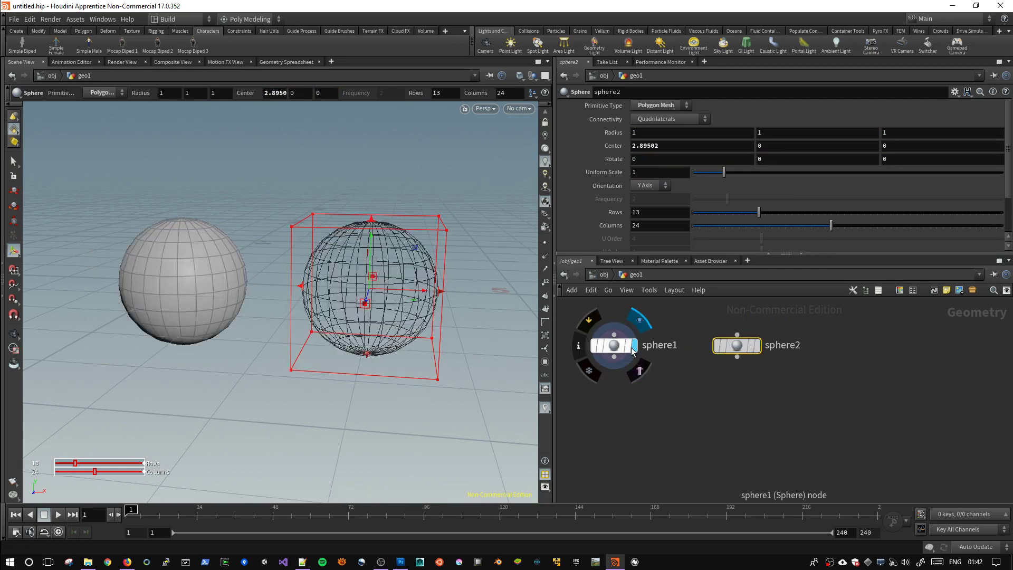
click(757, 345)
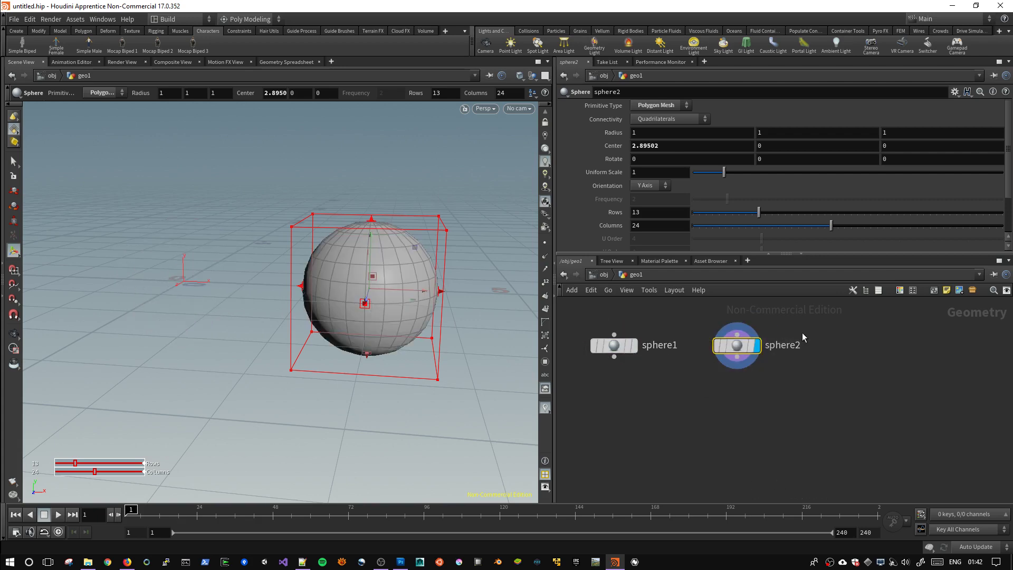
key(Delete)
Inspect sphere1 up close in the viewport, then delete sphere1.
drag(340, 283, 344, 301)
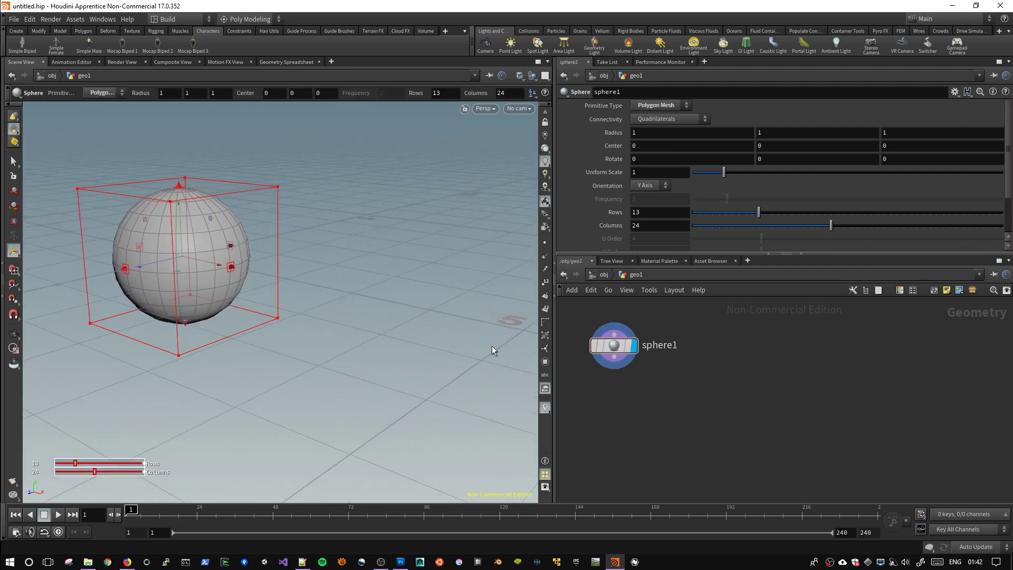
drag(493, 349, 377, 296)
middle_drag(377, 296, 421, 296)
right_drag(421, 296, 452, 301)
key(Return)
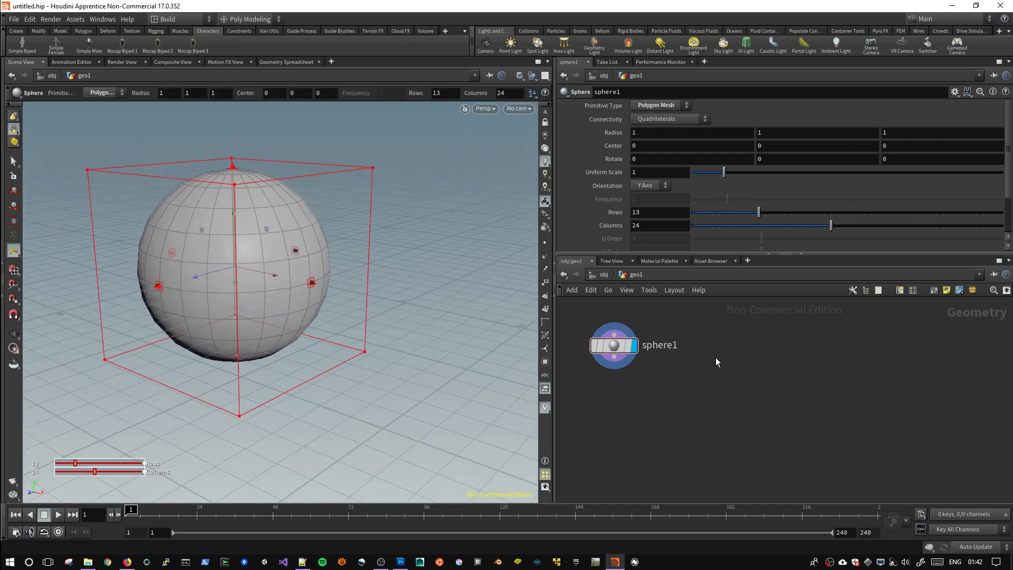
key(Tab)
key(Escape)
click(595, 349)
key(Delete)
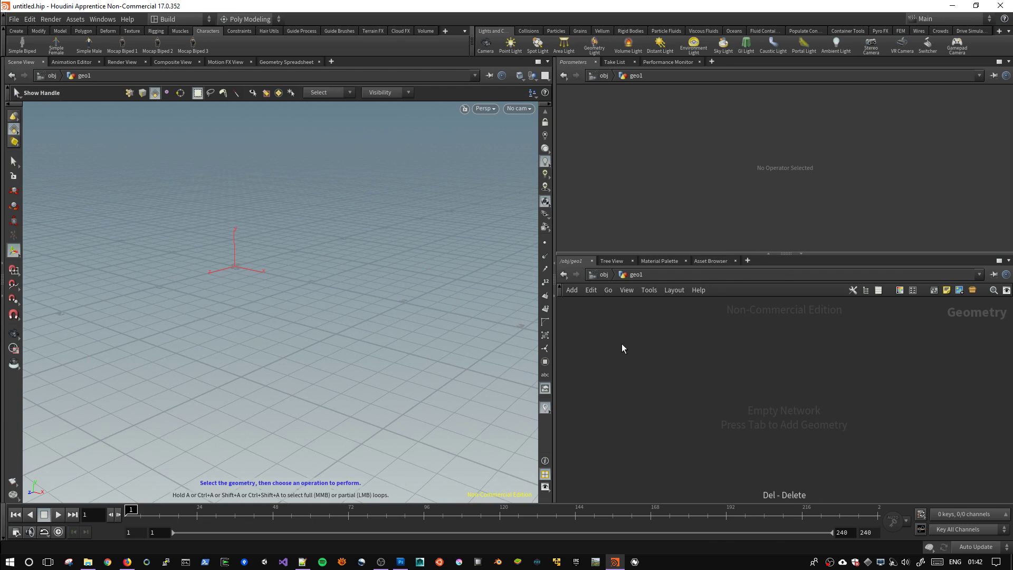
Add a drawcurve1 node via the 'draw' node search.
key(Tab)
text(draw)
key(Return)
click(622, 343)
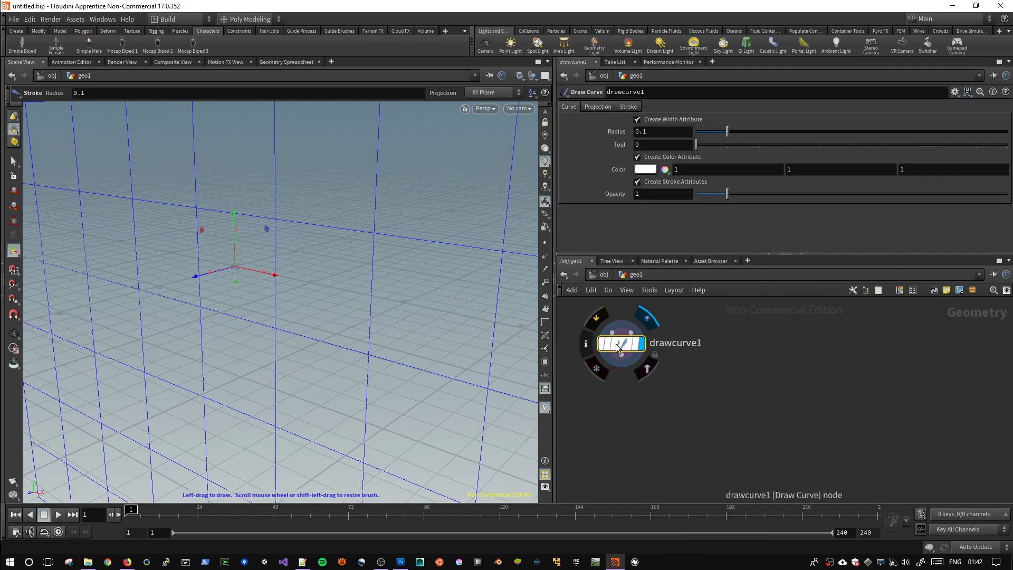
key(Escape)
mouse_move(276, 276)
mouse_down()
mouse_move(414, 270)
mouse_move(63, 239)
mouse_move(393, 244)
mouse_move(324, 246)
mouse_move(369, 259)
mouse_move(386, 312)
mouse_move(339, 273)
mouse_move(391, 260)
mouse_move(367, 283)
mouse_move(258, 264)
mouse_up()
Draw a looping stroke on the grid, show its points, then delete drawcurve1.
key(Return)
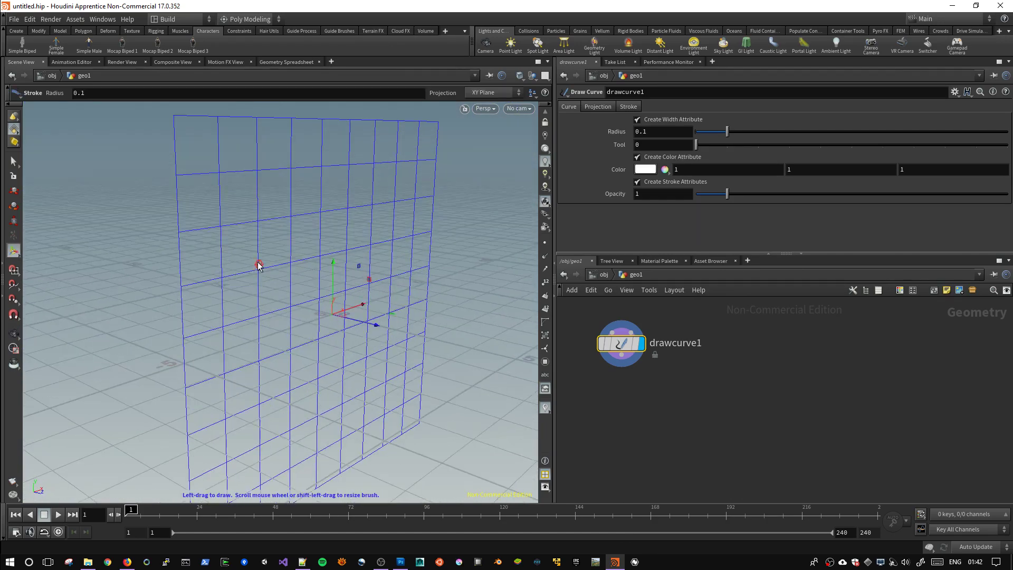
drag(278, 193, 381, 233)
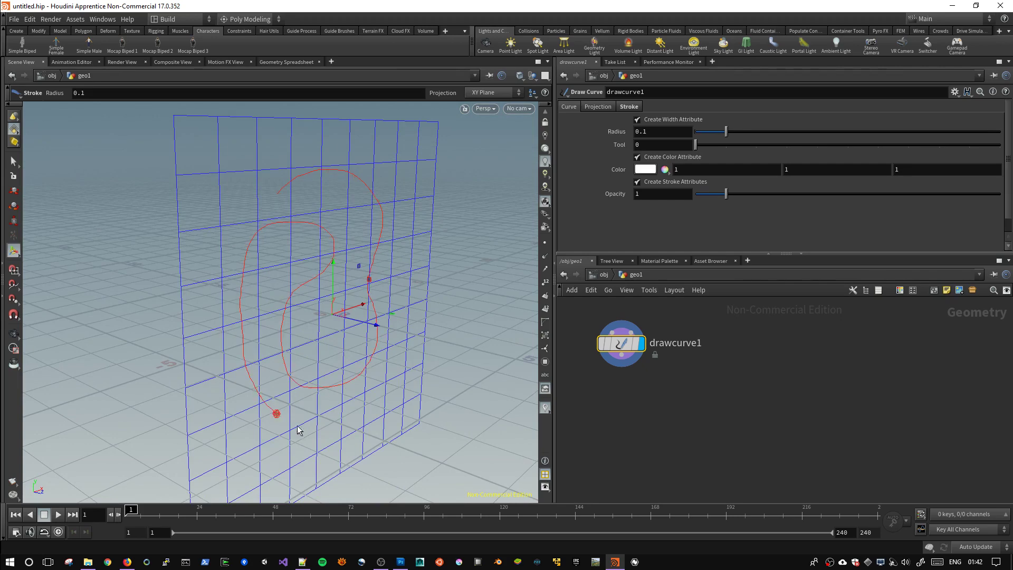
key(Escape)
mouse_move(445, 227)
mouse_down()
mouse_move(408, 283)
mouse_move(425, 244)
mouse_move(477, 266)
mouse_move(327, 272)
mouse_up()
key(Return)
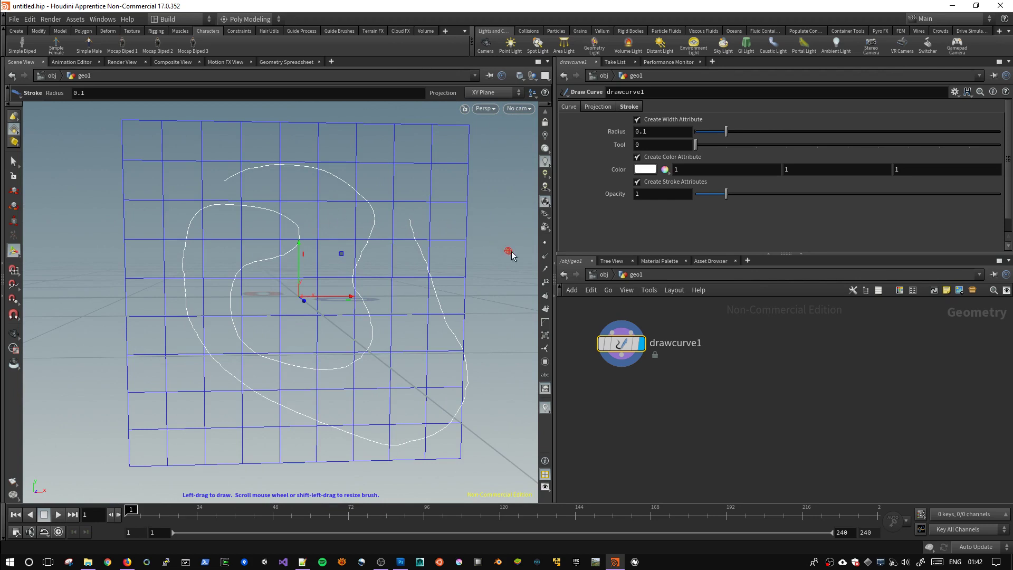
click(545, 243)
drag(353, 312, 403, 296)
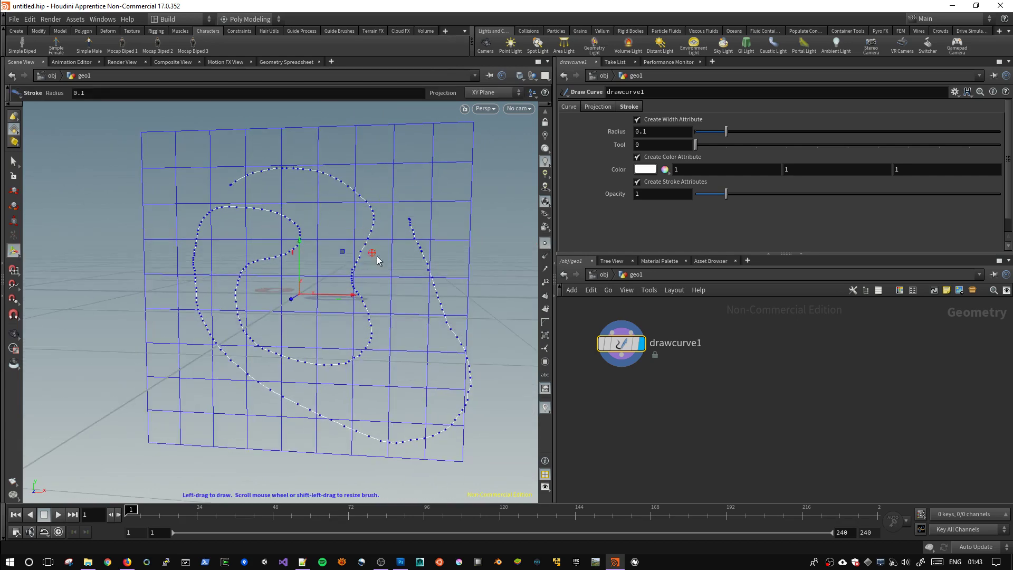
mouse_move(621, 344)
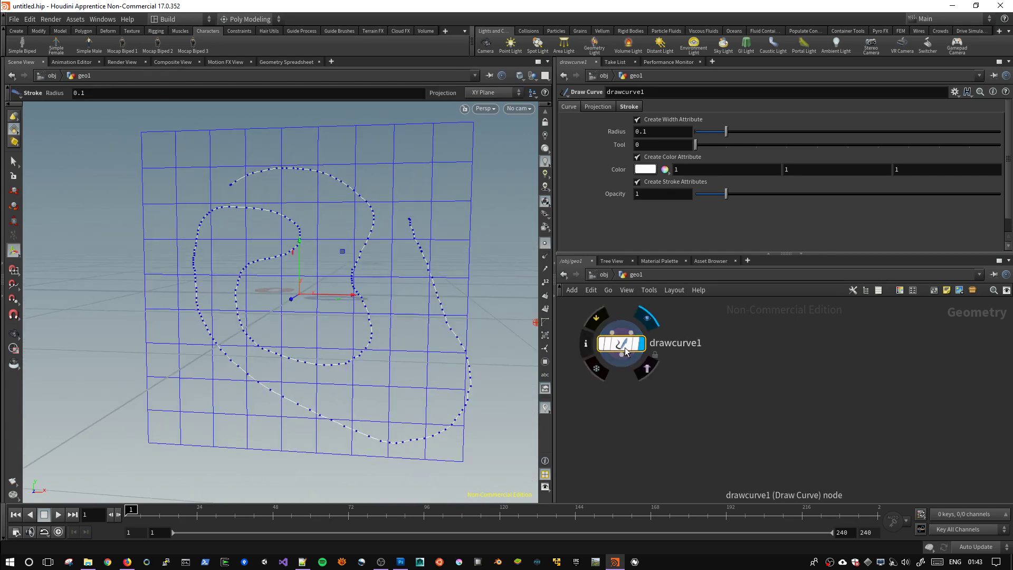
key(Delete)
key(Tab)
Add a Draw Curve node and draw a stroke projected onto the ZX plane.
text(draw)
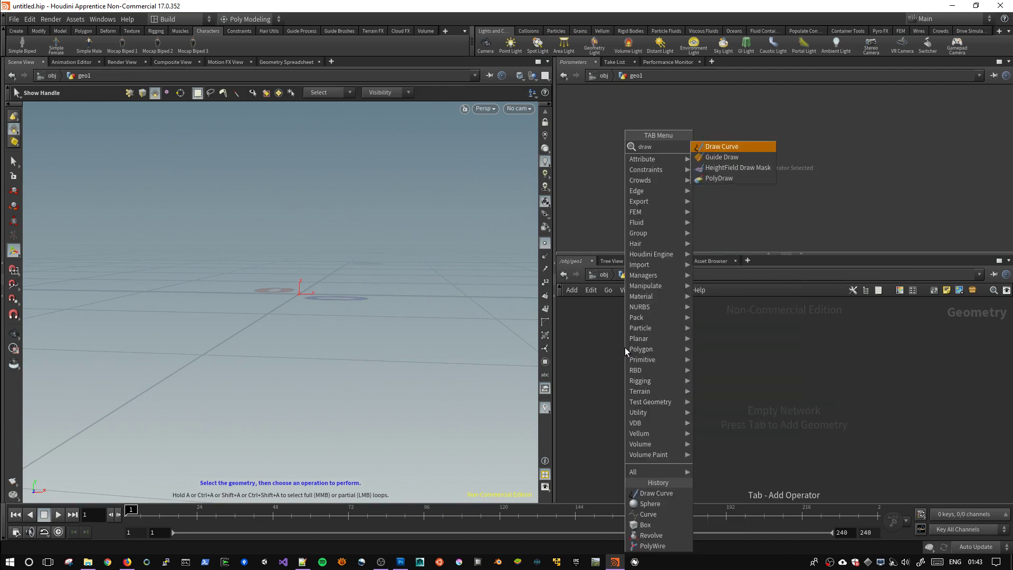
key(Return)
click(625, 347)
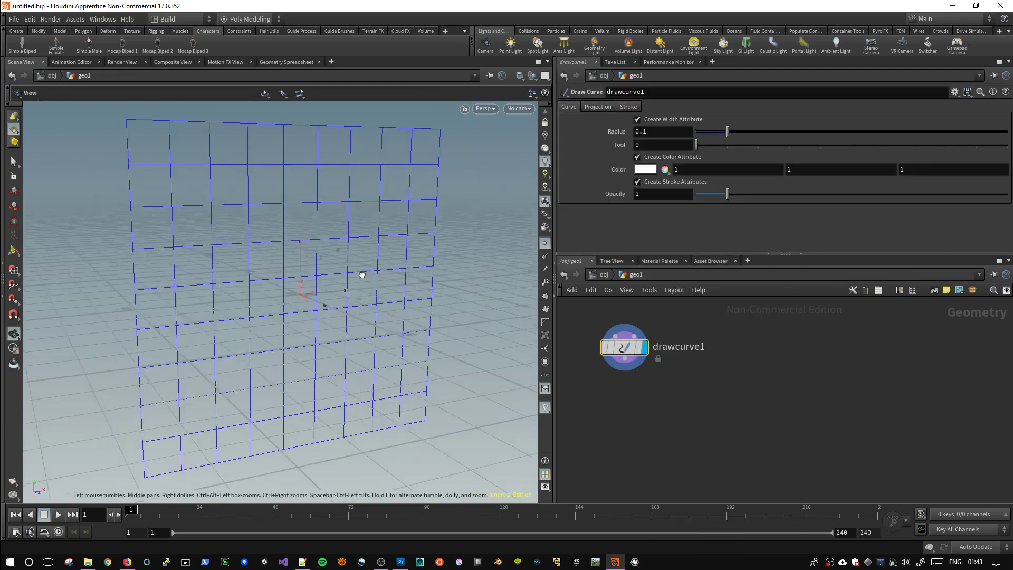
key(Return)
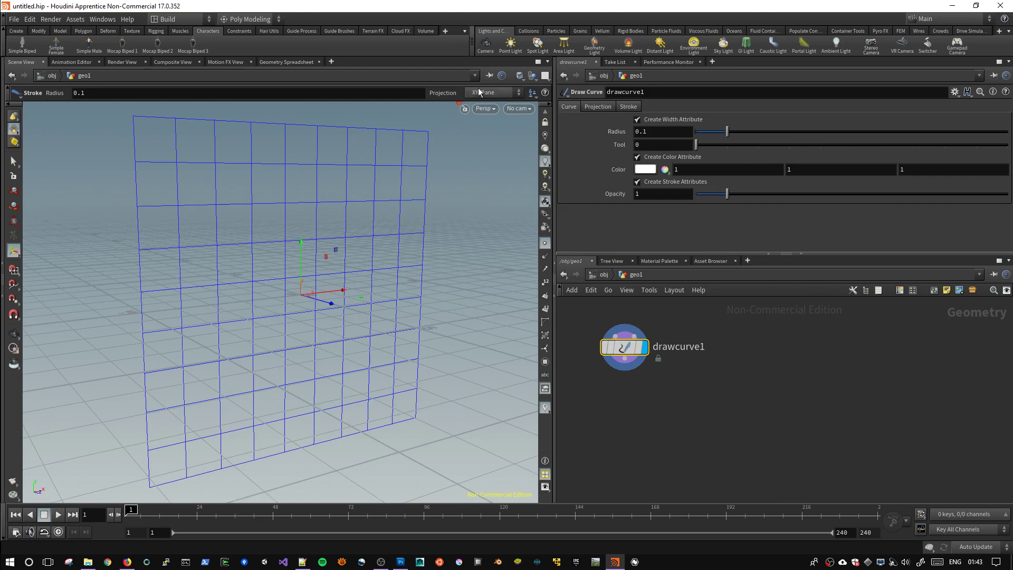
click(478, 93)
click(481, 124)
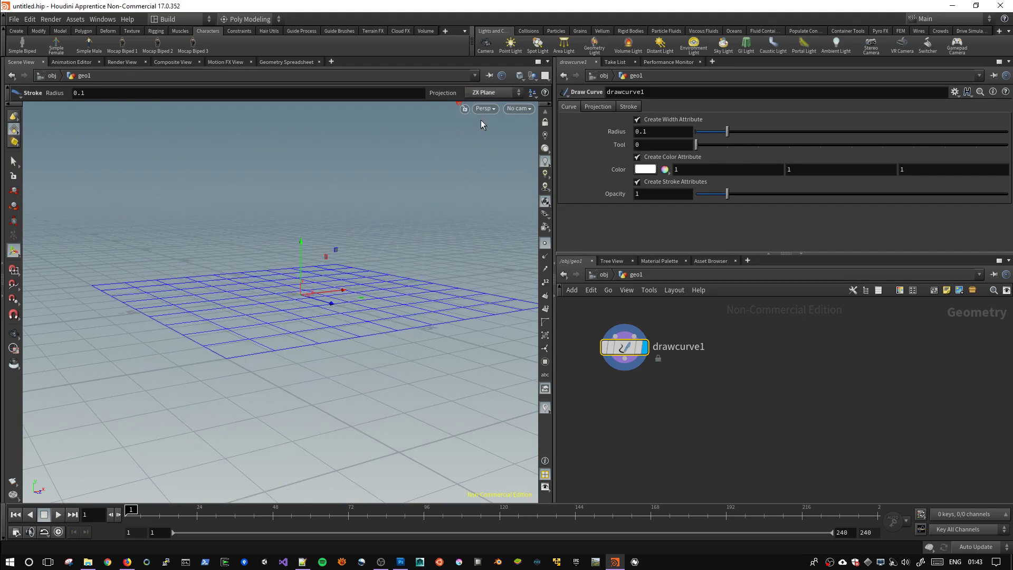
mouse_move(289, 258)
mouse_down()
mouse_move(375, 261)
mouse_move(311, 296)
mouse_up()
Switch the projection to the YZ plane and draw a stroke along it.
click(494, 94)
key(Escape)
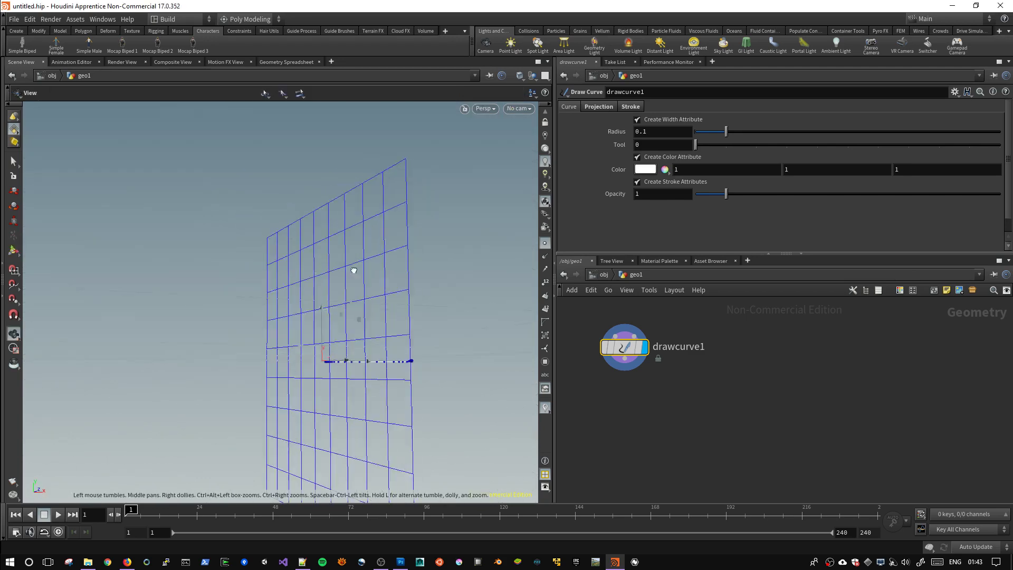
mouse_move(393, 261)
mouse_down()
mouse_move(387, 298)
mouse_move(472, 303)
mouse_up()
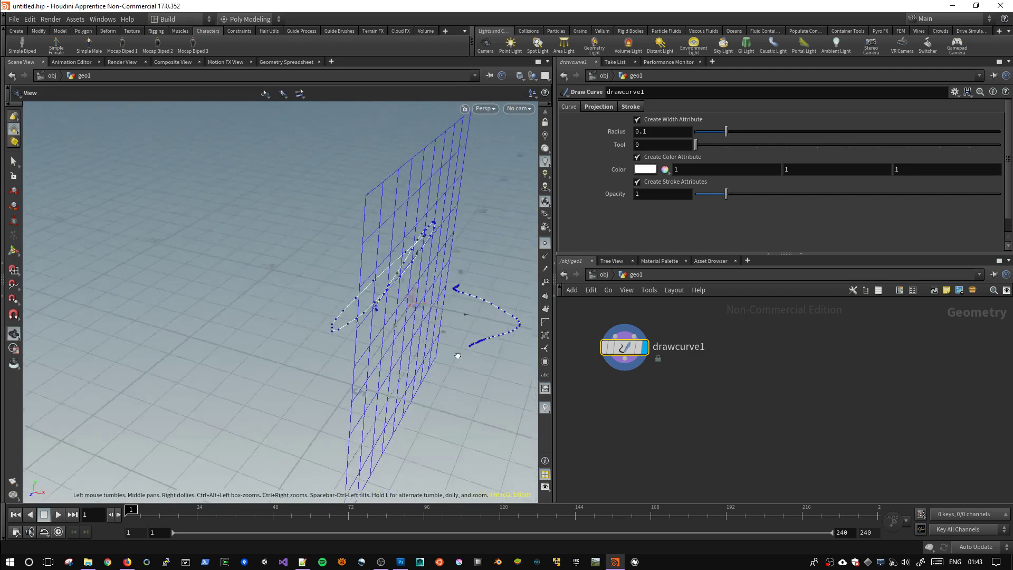
key(Return)
Switch the projection to the Screen plane and draw a freehand arc.
click(493, 92)
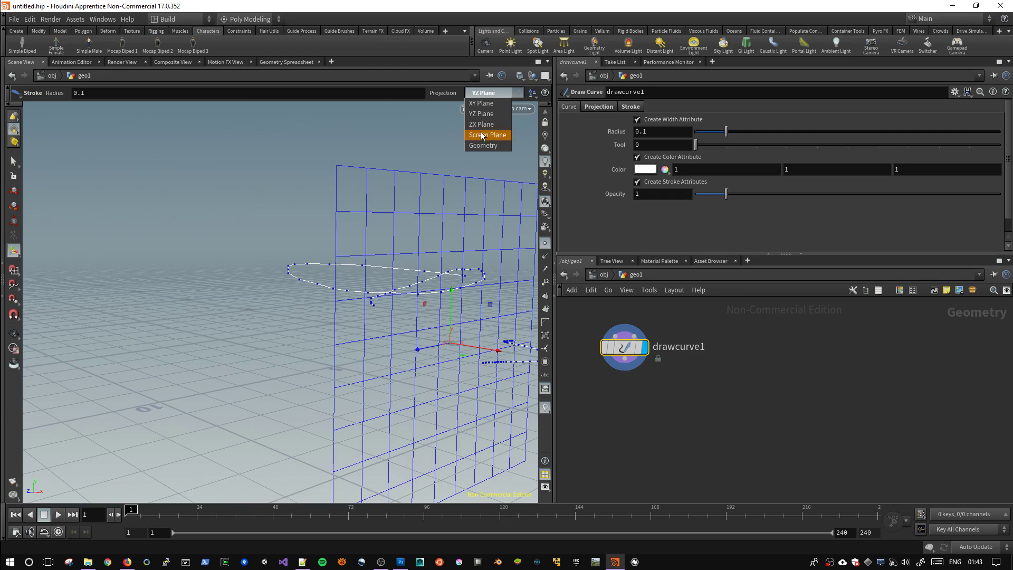
click(287, 192)
click(494, 90)
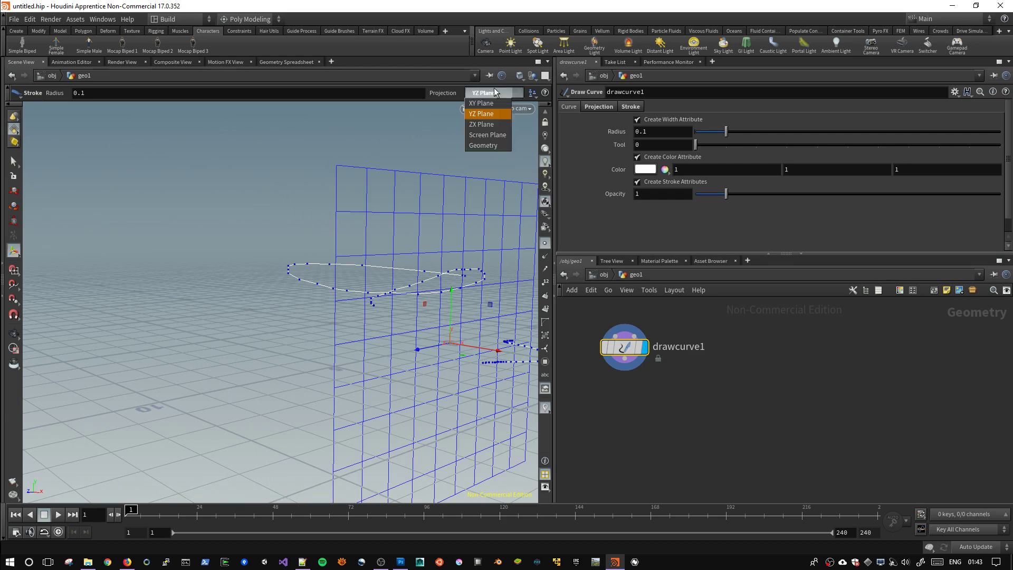
click(494, 135)
alt+drag(296, 274, 230, 315)
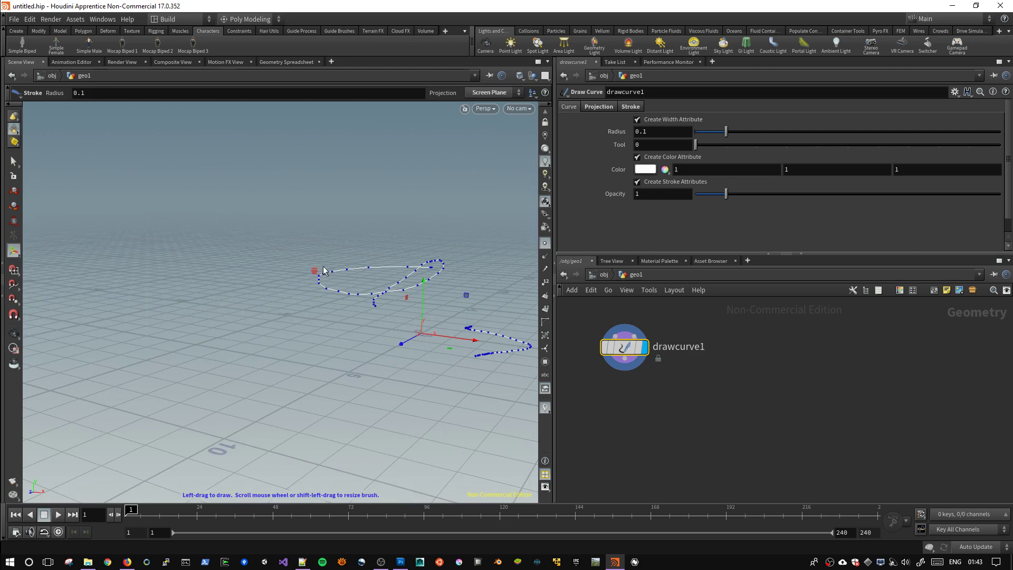
alt+drag(324, 270, 301, 299)
drag(136, 228, 272, 242)
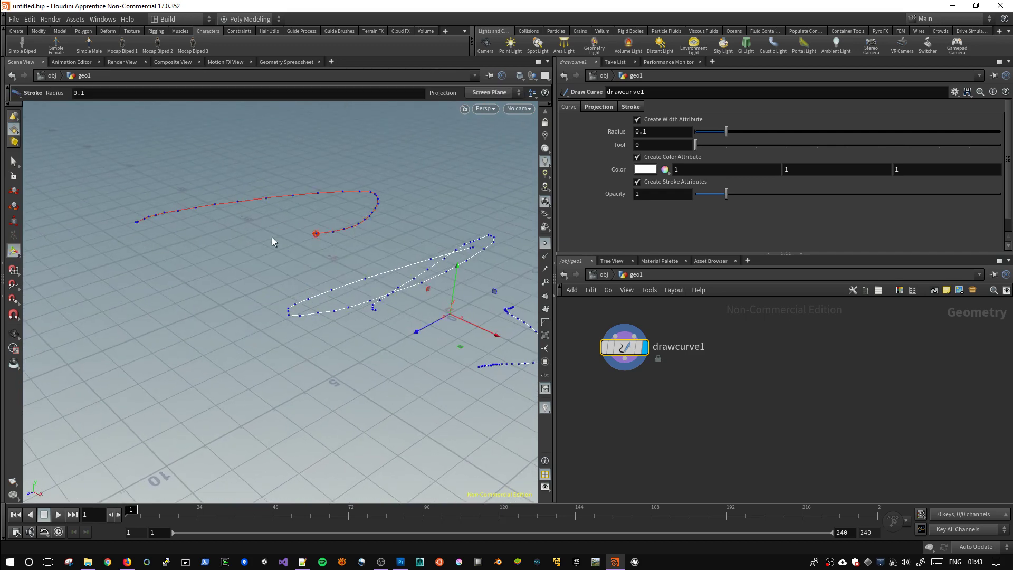
Inspect the drawn curves, then delete the drawcurve1 node.
mouse_move(263, 410)
mouse_down()
mouse_move(174, 440)
mouse_move(233, 343)
mouse_up()
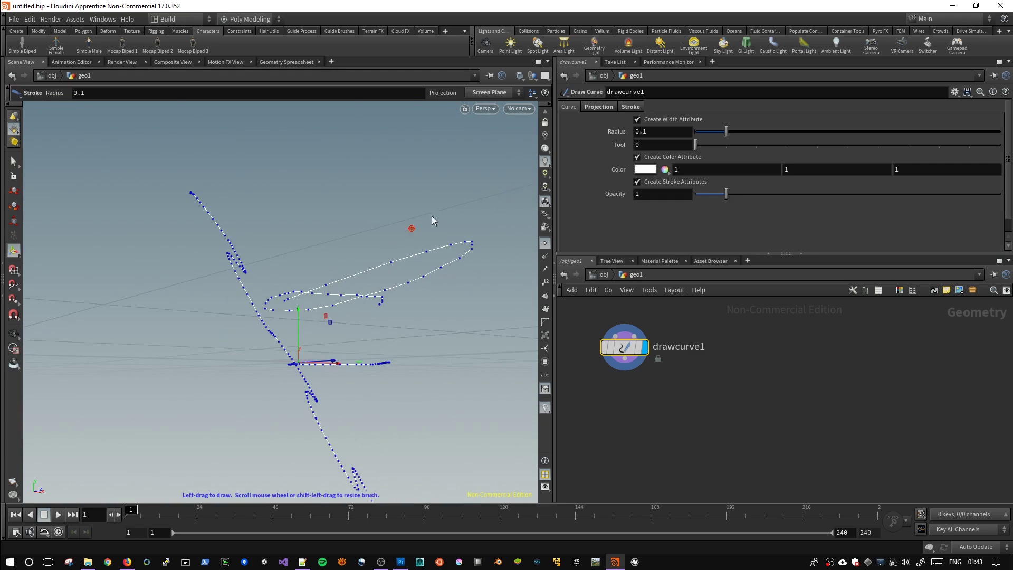
alt+drag(432, 220, 317, 283)
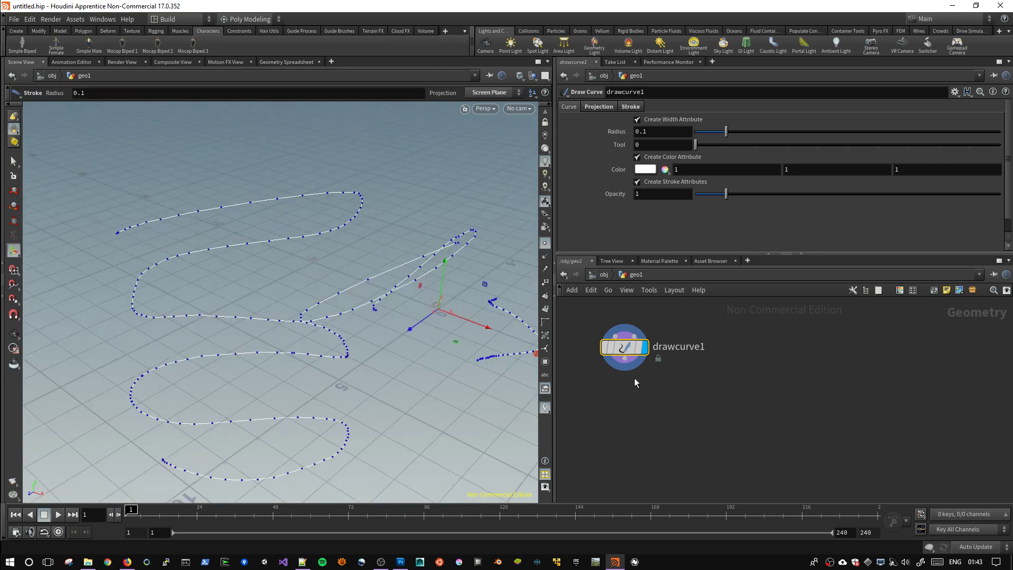
key(Delete)
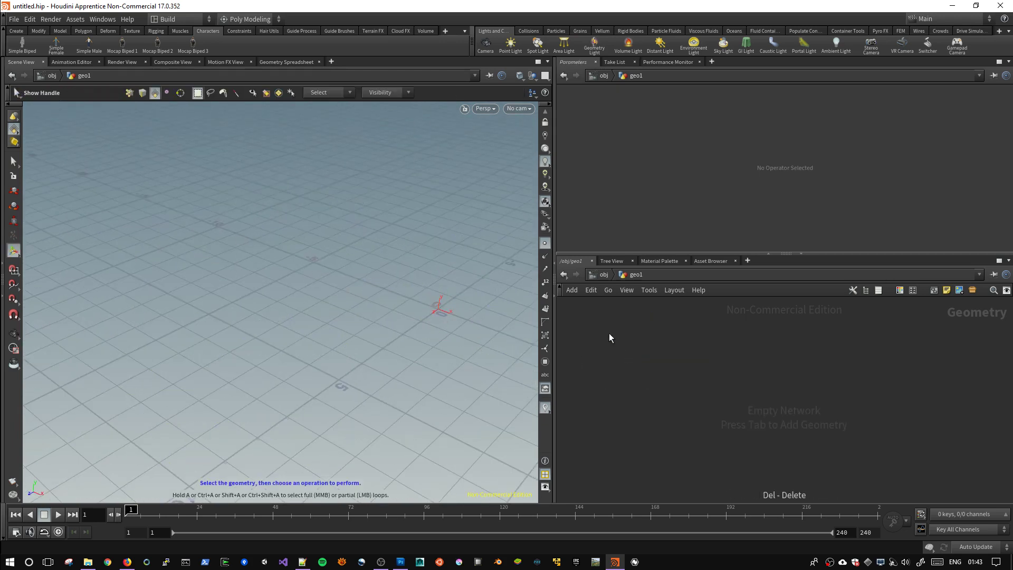
Add a fresh drawcurve1 node to the geo1 network.
key(Tab)
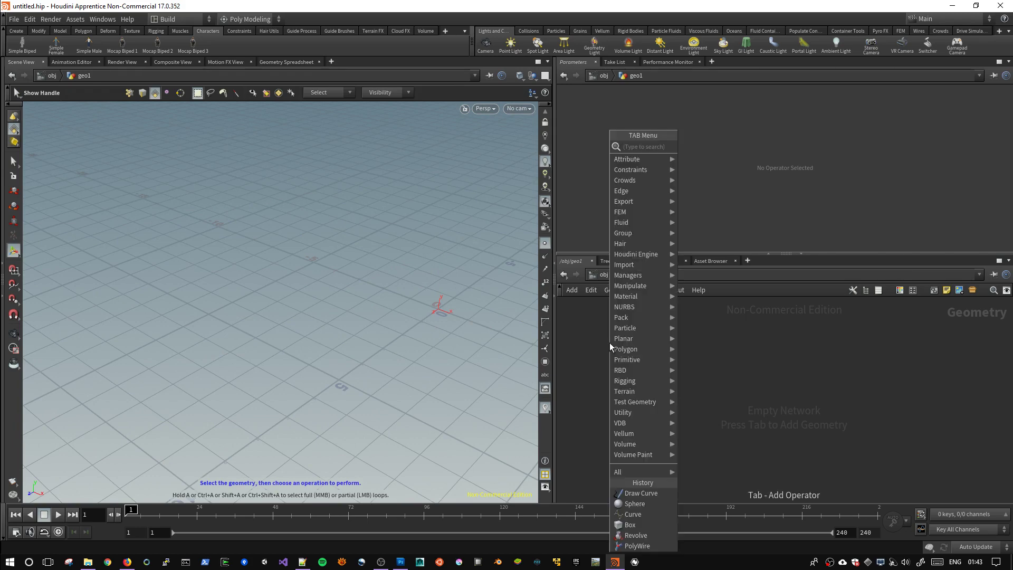
text(speh)
key(Escape)
key(Tab)
text(s)
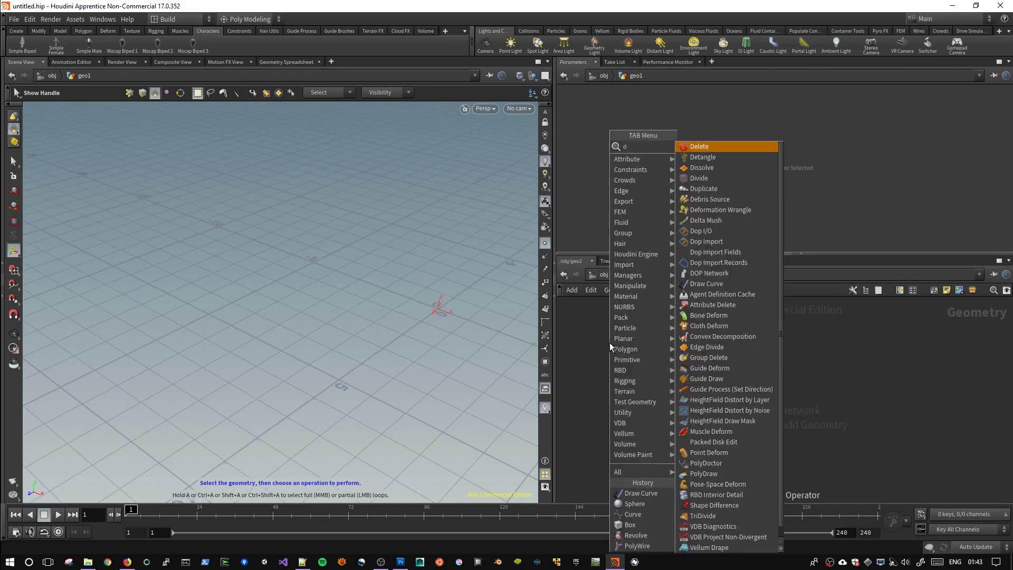
text(phe)
key(Return)
click(609, 343)
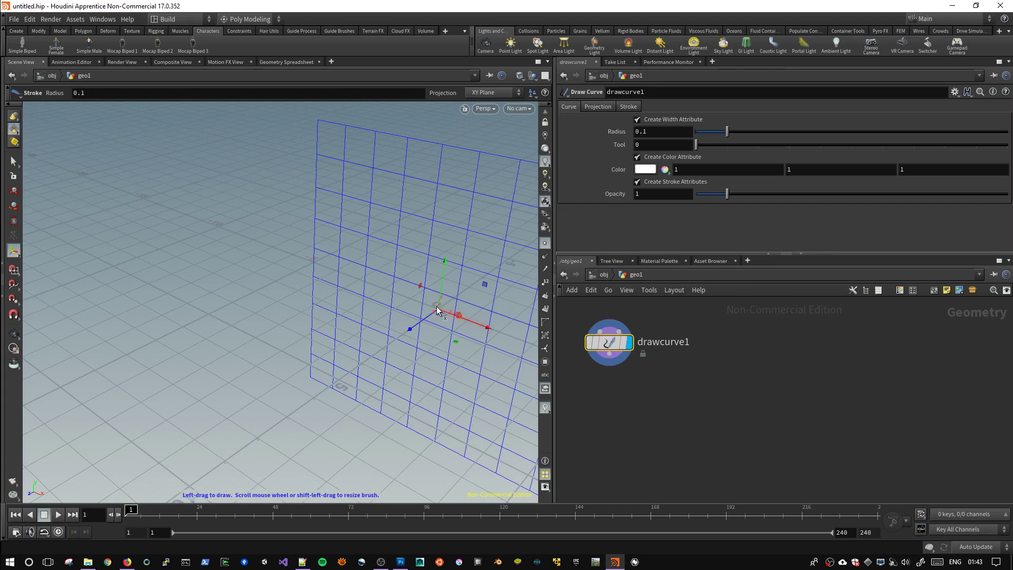
key(Escape)
mouse_move(439, 309)
mouse_down()
mouse_move(463, 260)
mouse_move(372, 286)
mouse_up()
key(Return)
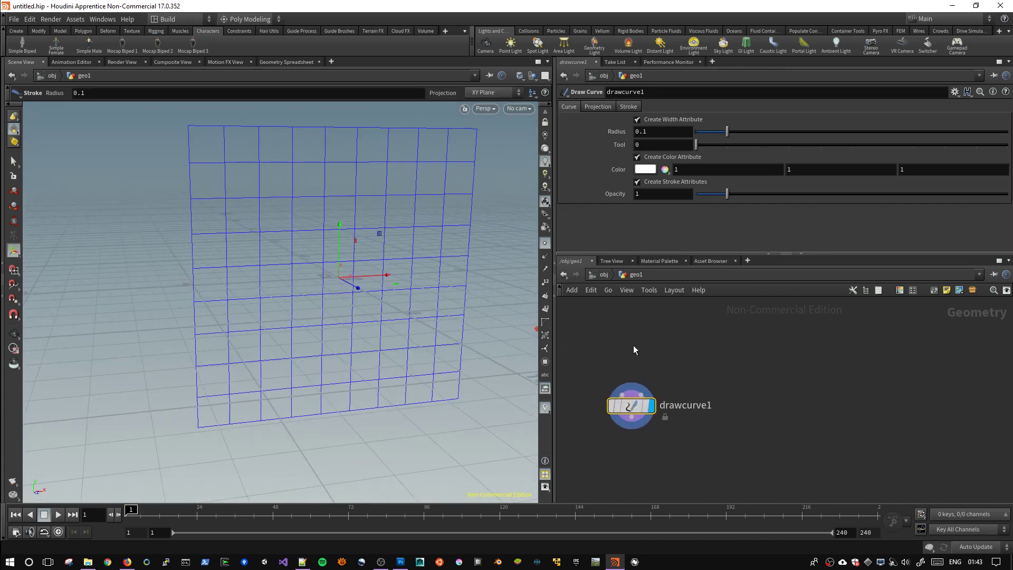
Add a sphere1 node above drawcurve1 and wire its output into drawcurve1.
key(Tab)
text(sp)
key(Return)
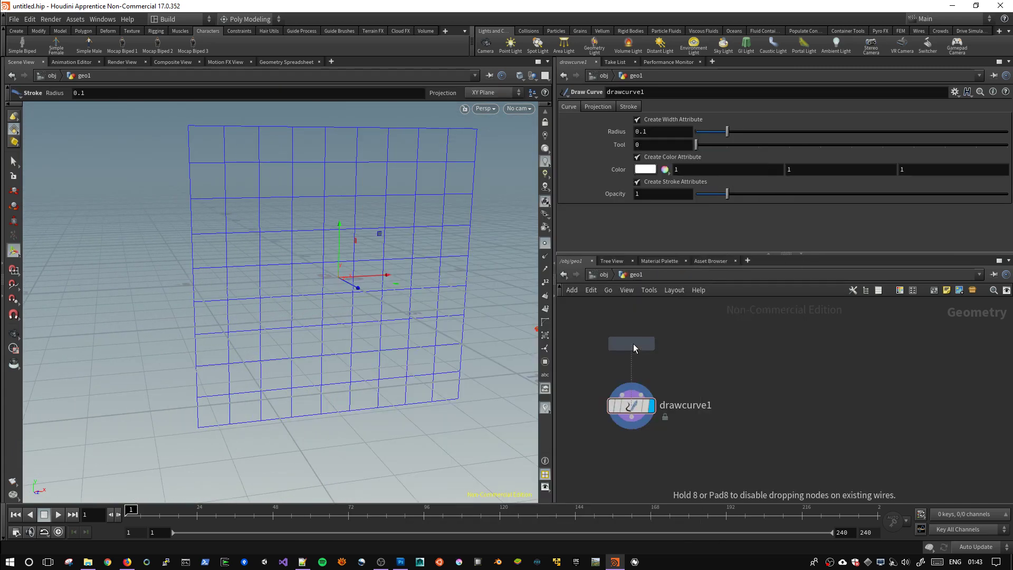
click(615, 333)
drag(615, 344, 634, 406)
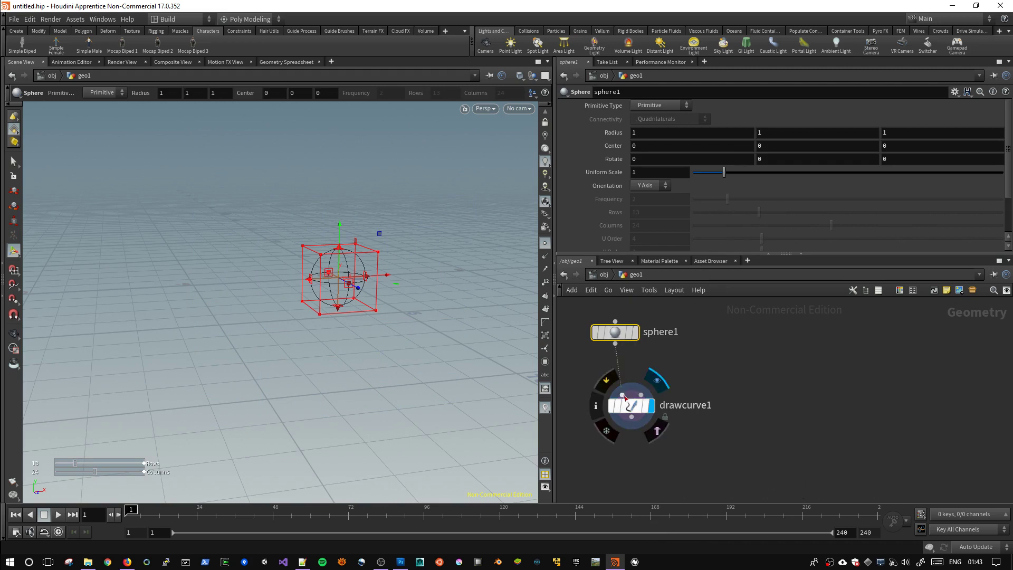
click(633, 406)
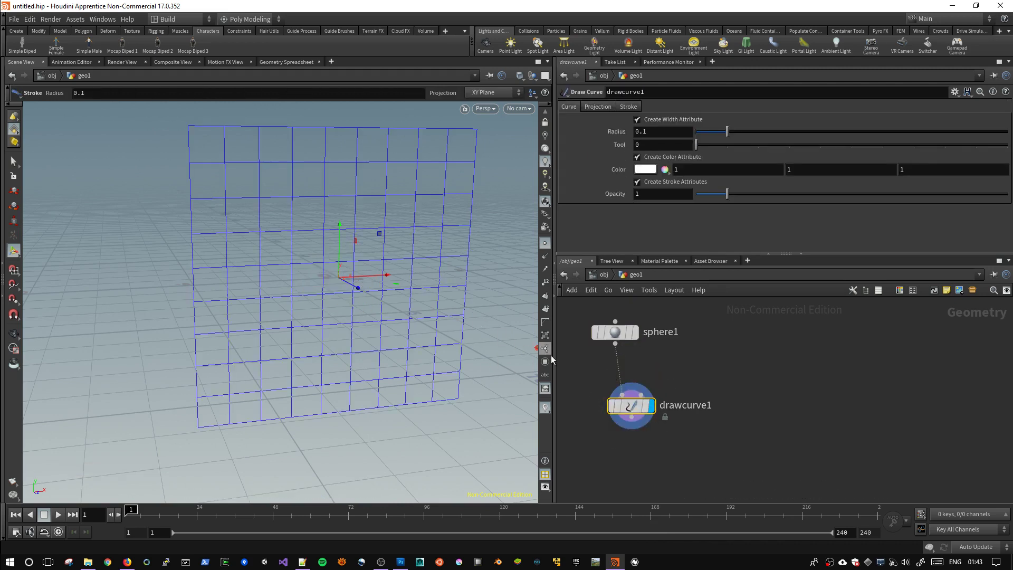
click(492, 93)
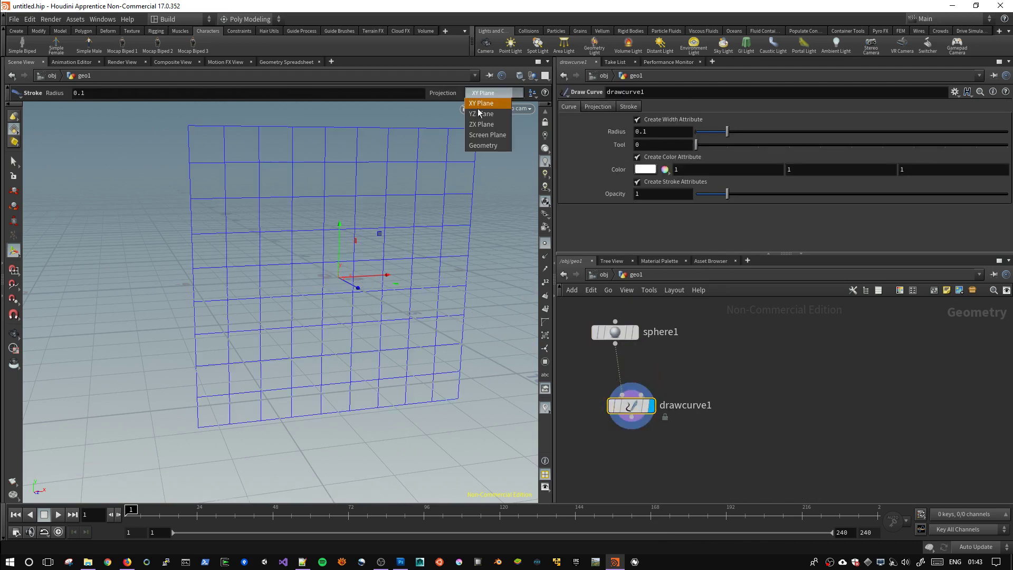
Set drawcurve1's projection to Geometry and paint a freehand stroke on the sphere.
click(477, 147)
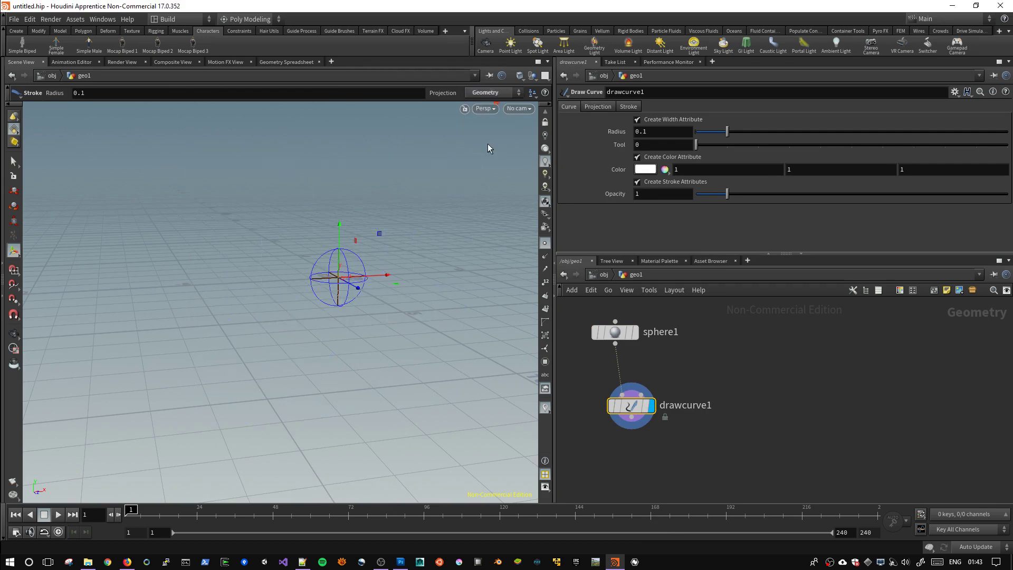
key(Escape)
mouse_move(475, 254)
mouse_down()
mouse_move(425, 302)
mouse_move(352, 327)
mouse_up()
key(Return)
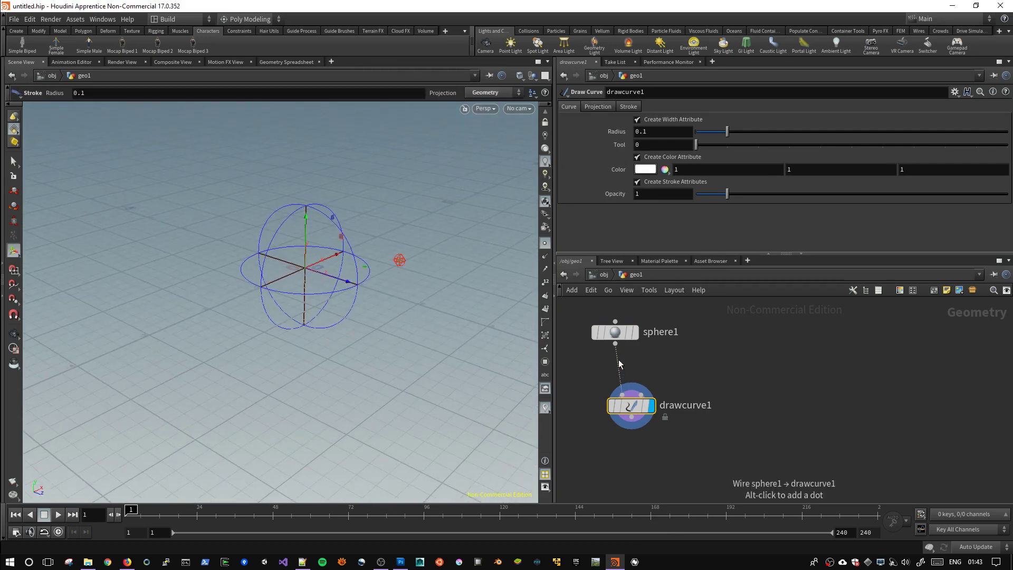
drag(289, 246, 347, 250)
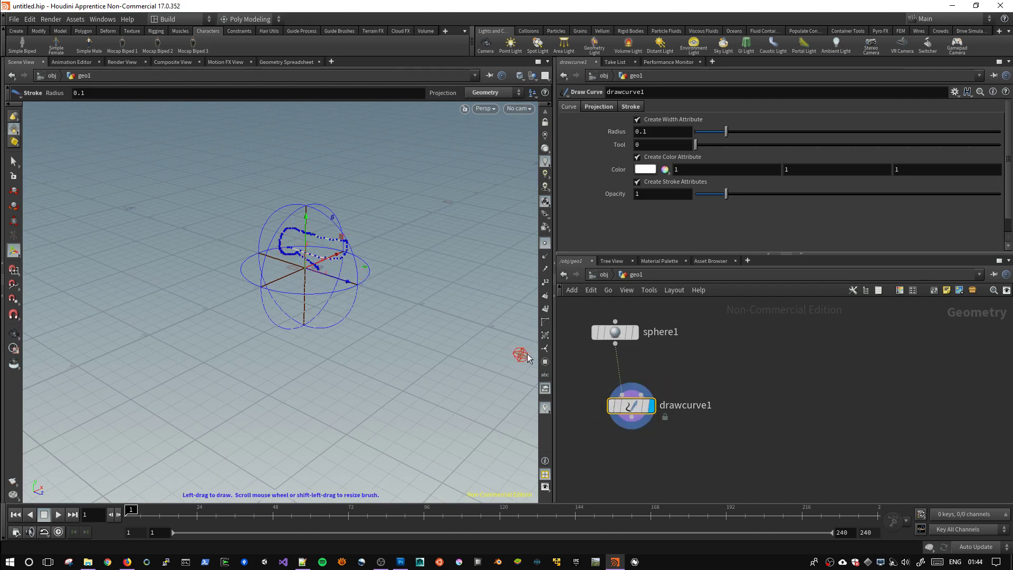
Display the shaded sphere to check the stroke, then show drawcurve1 again and reposition it.
click(637, 337)
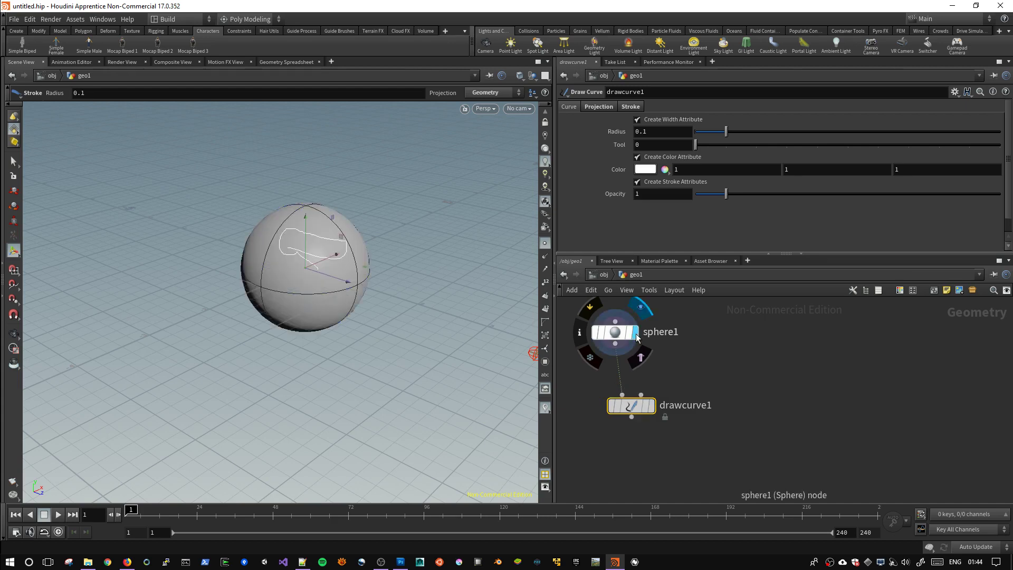
key(Escape)
mouse_move(314, 301)
mouse_down()
mouse_move(407, 269)
mouse_move(234, 279)
mouse_move(421, 278)
mouse_move(355, 226)
mouse_move(236, 234)
mouse_move(263, 207)
mouse_move(369, 244)
mouse_up()
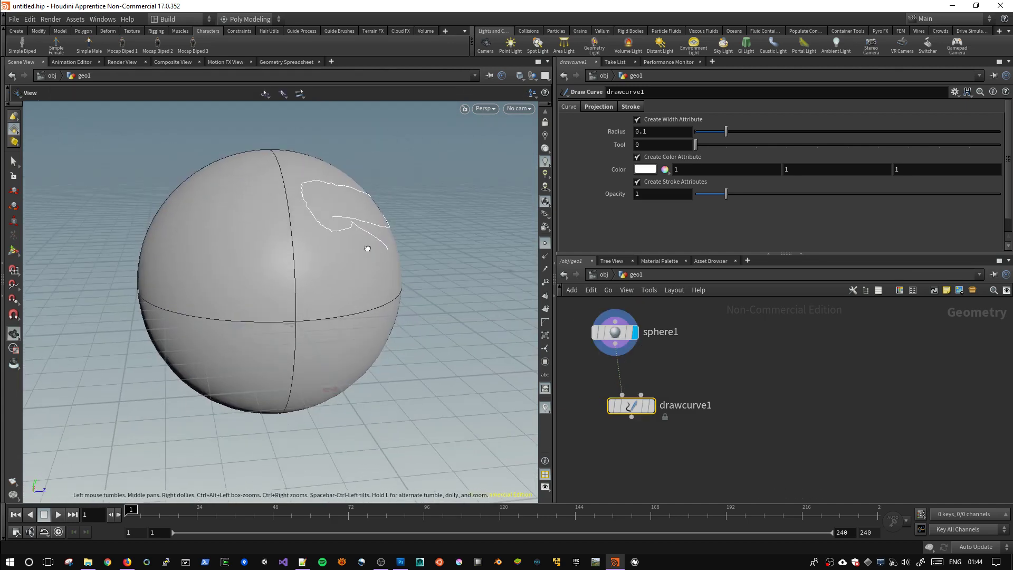
key(Return)
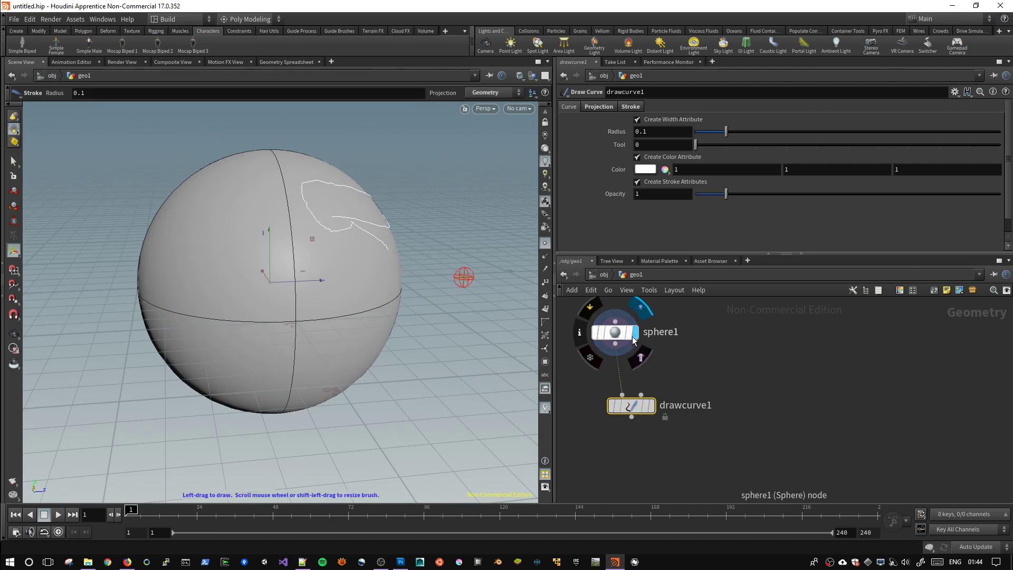
mouse_move(631, 406)
click(653, 408)
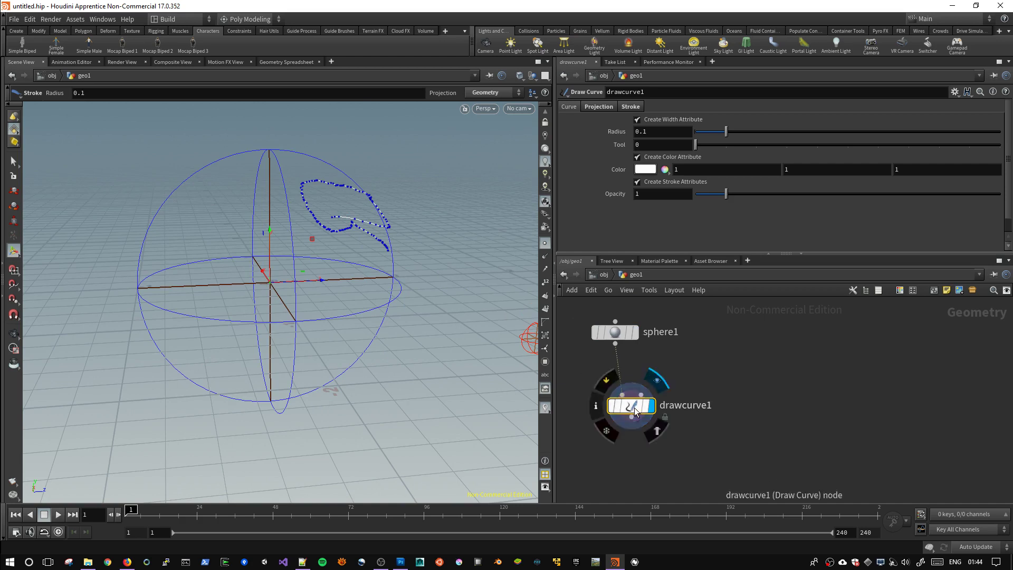
drag(632, 406, 657, 374)
key(Tab)
text(nu)
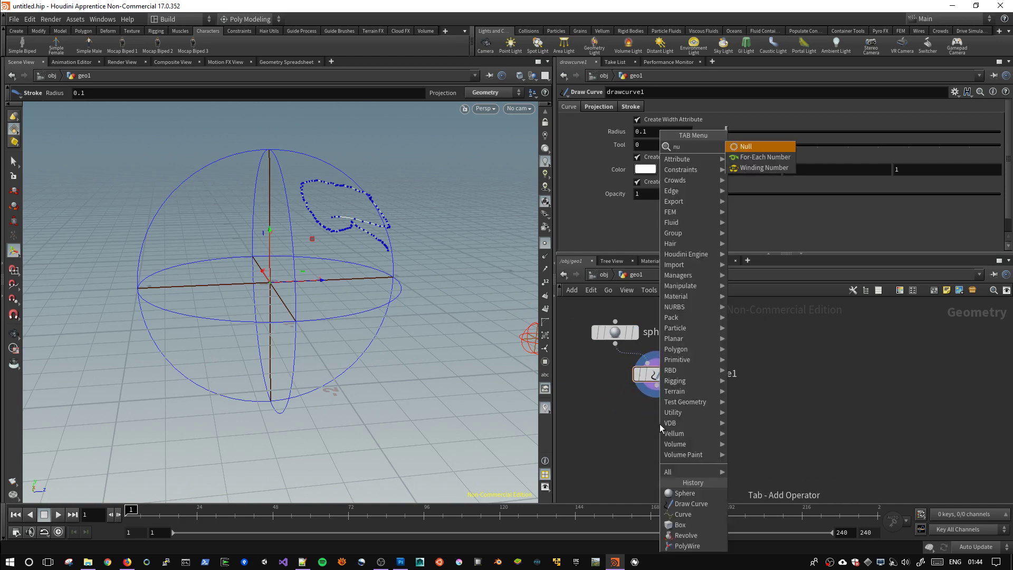
Add a null1 node connected below drawcurve1.
key(Return)
click(659, 423)
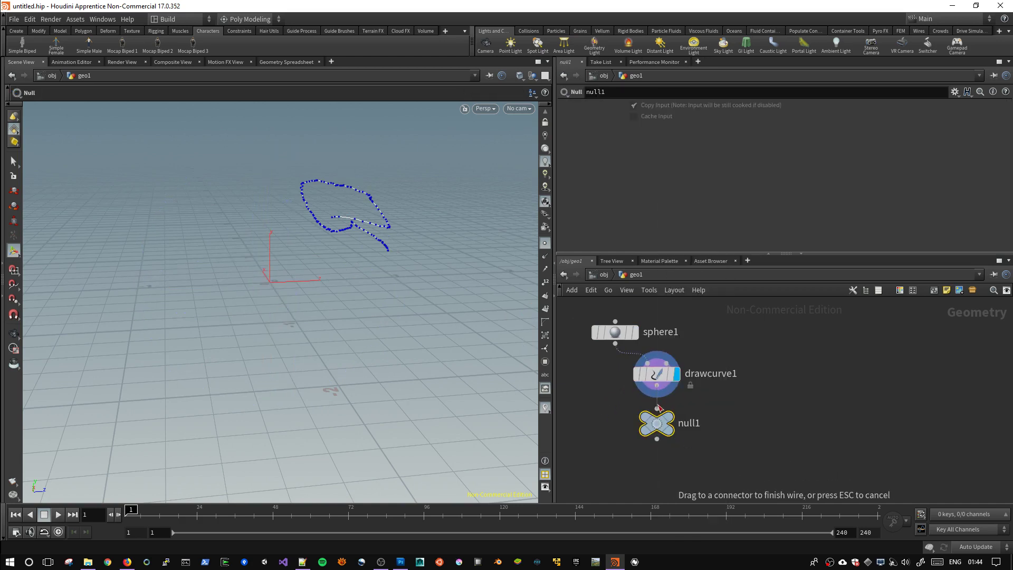
drag(668, 422, 659, 443)
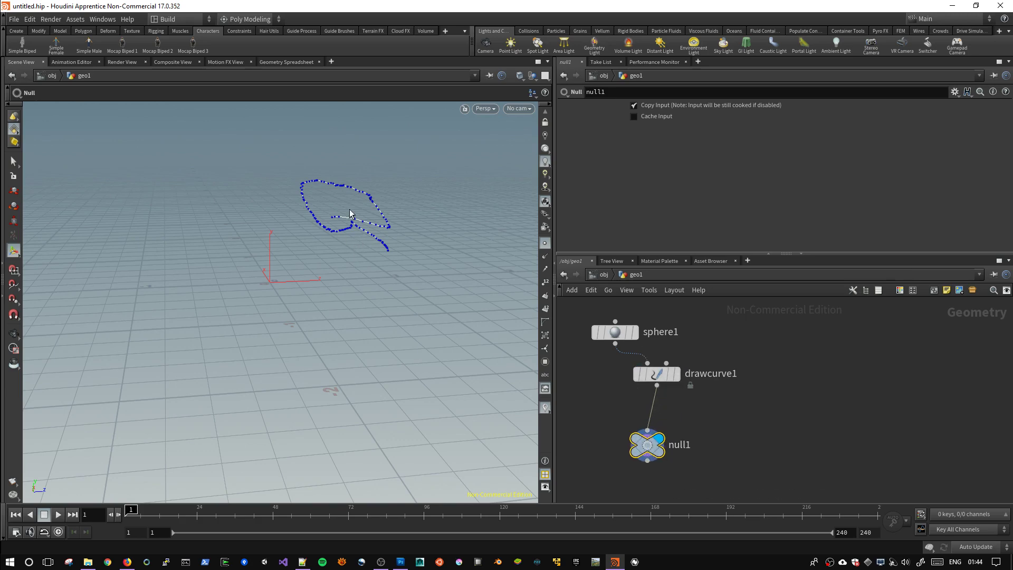
key(Escape)
mouse_move(350, 220)
mouse_down()
mouse_move(380, 288)
mouse_move(414, 266)
mouse_move(484, 264)
mouse_up()
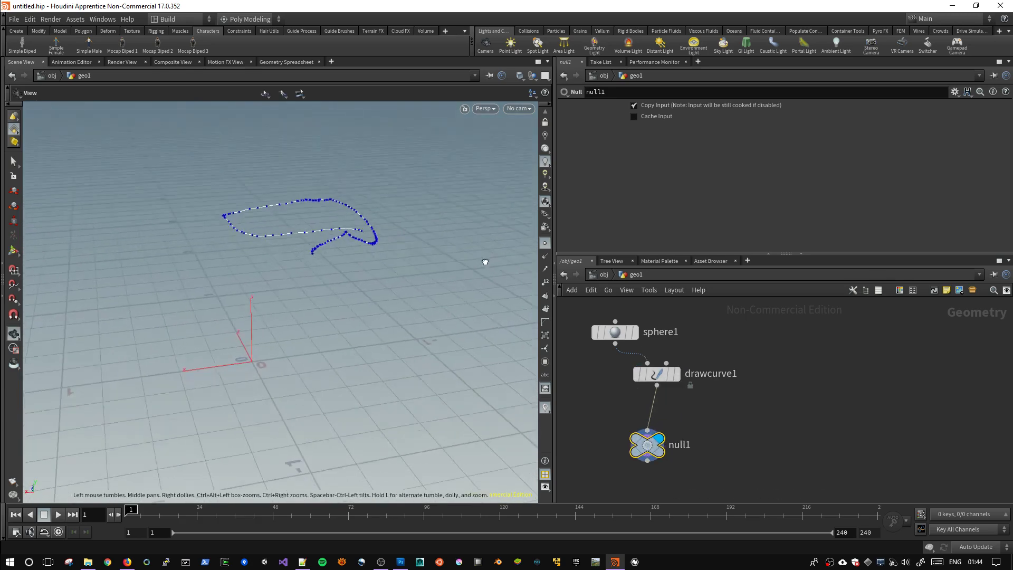
click(636, 379)
drag(506, 332, 355, 290)
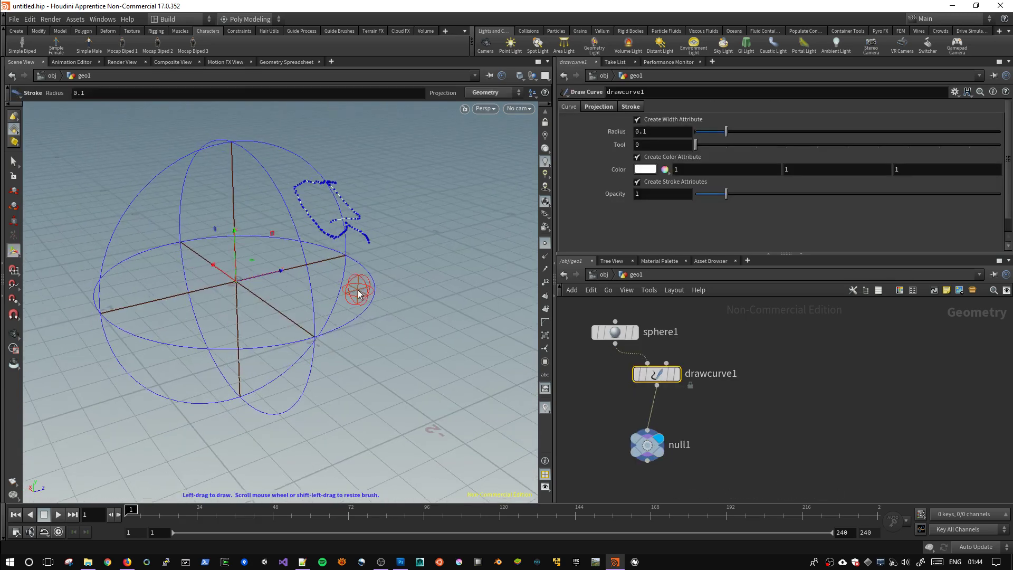
Box-select drawcurve1 and null1 and delete both nodes.
key(s)
click(691, 464)
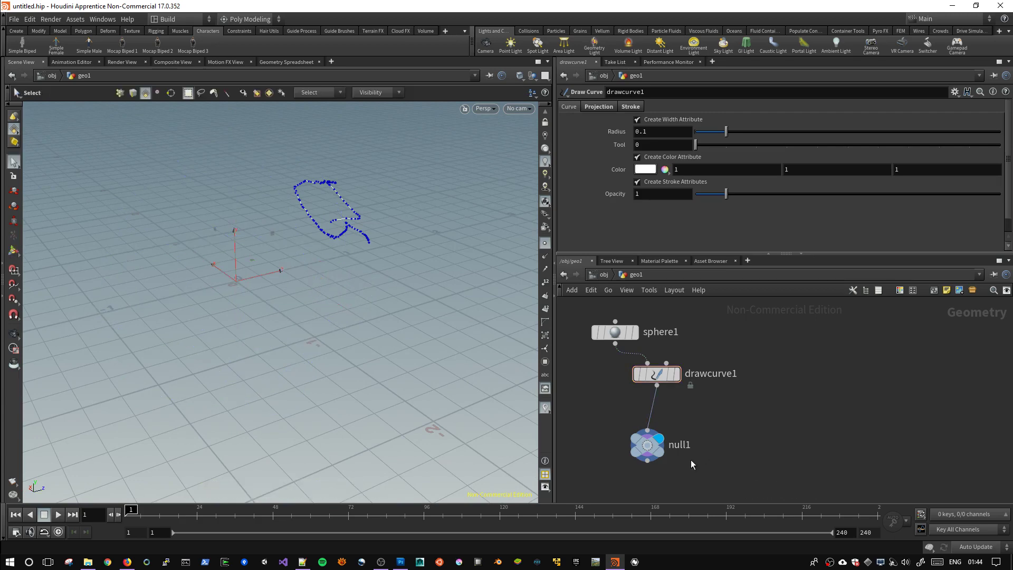
drag(654, 375, 620, 377)
drag(727, 489, 604, 381)
key(Delete)
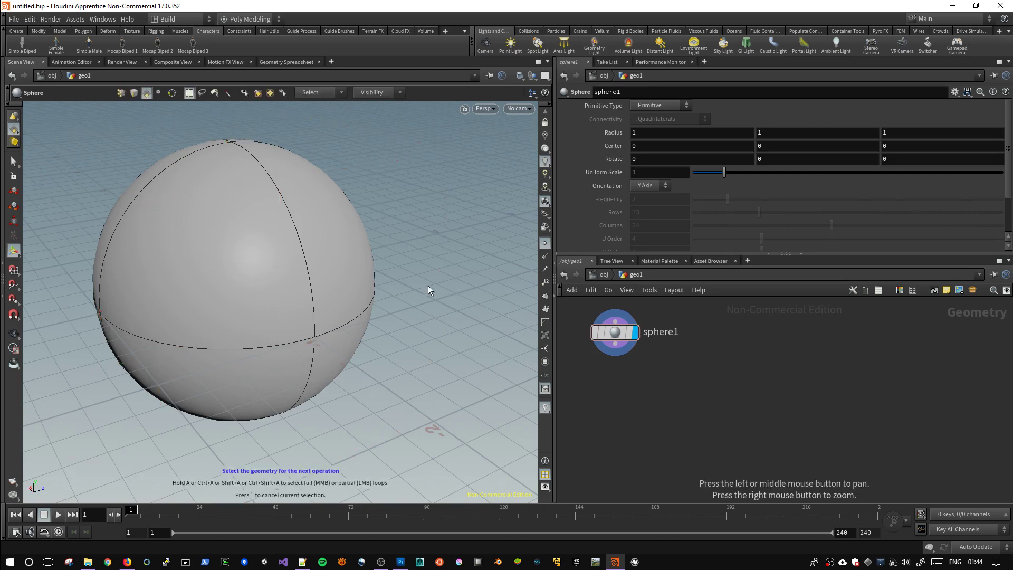
Change sphere1's Primitive Type to Polygon, then to Polygon Mesh with 13 rows and 24 columns.
mouse_move(430, 292)
alt+mouse_down()
mouse_move(294, 276)
mouse_move(281, 251)
mouse_move(267, 287)
alt+mouse_up()
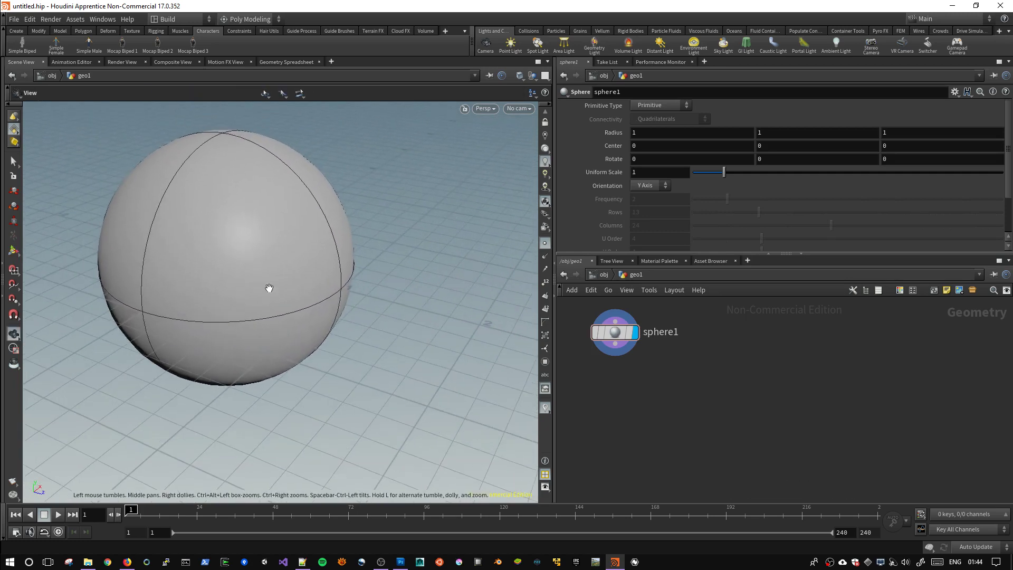
drag(607, 336, 613, 340)
click(654, 105)
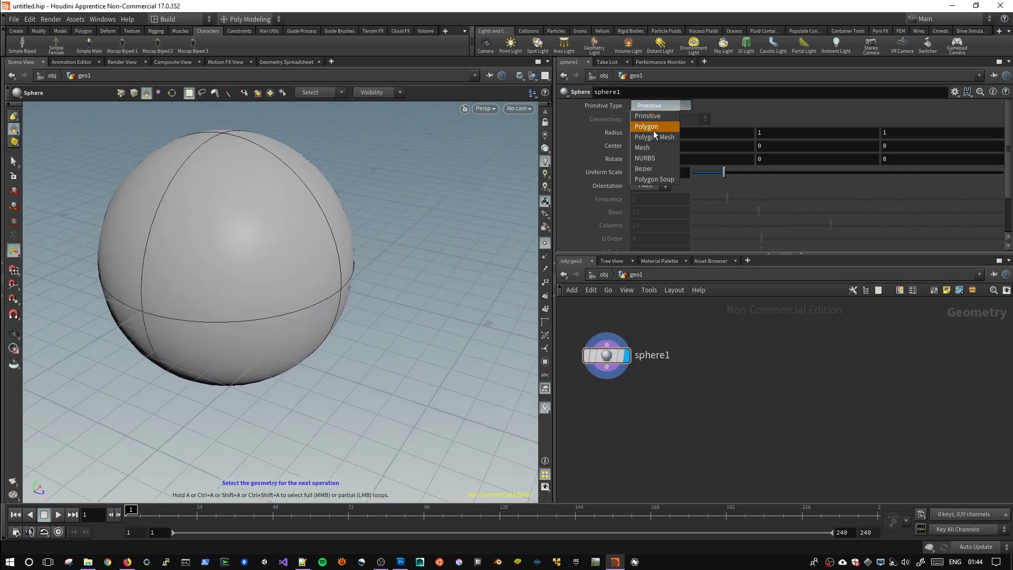
click(654, 125)
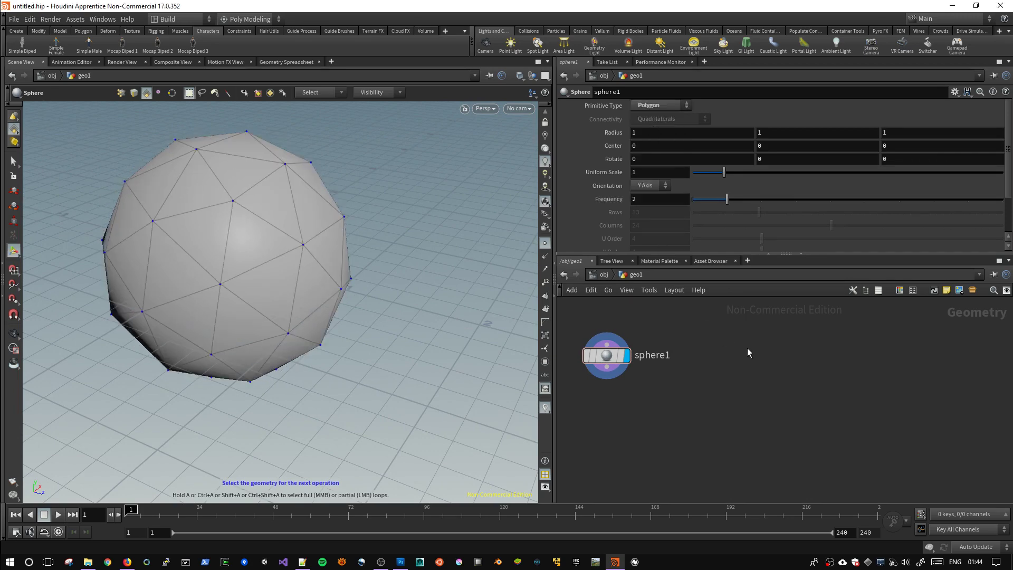
click(654, 105)
click(649, 137)
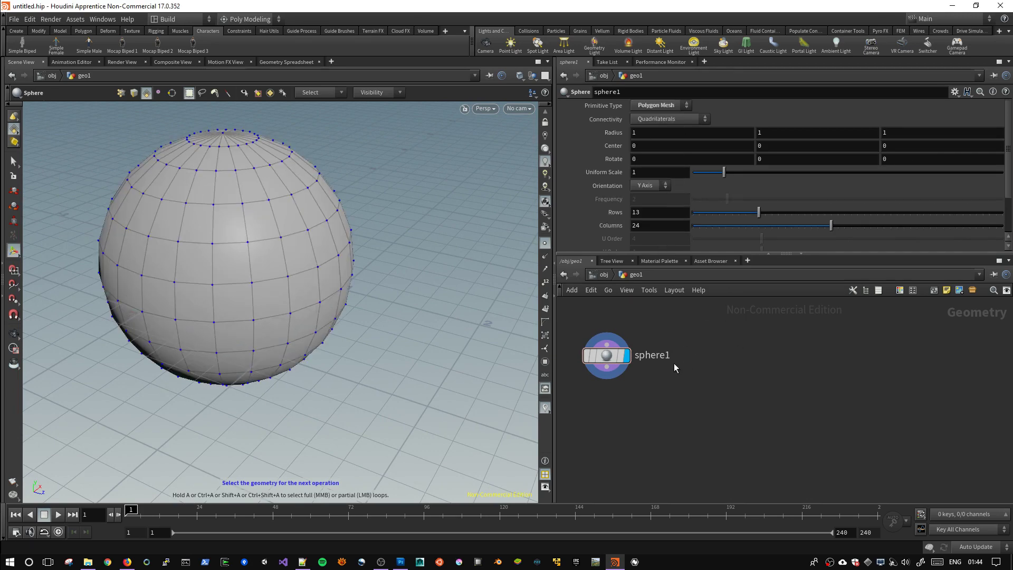
click(606, 362)
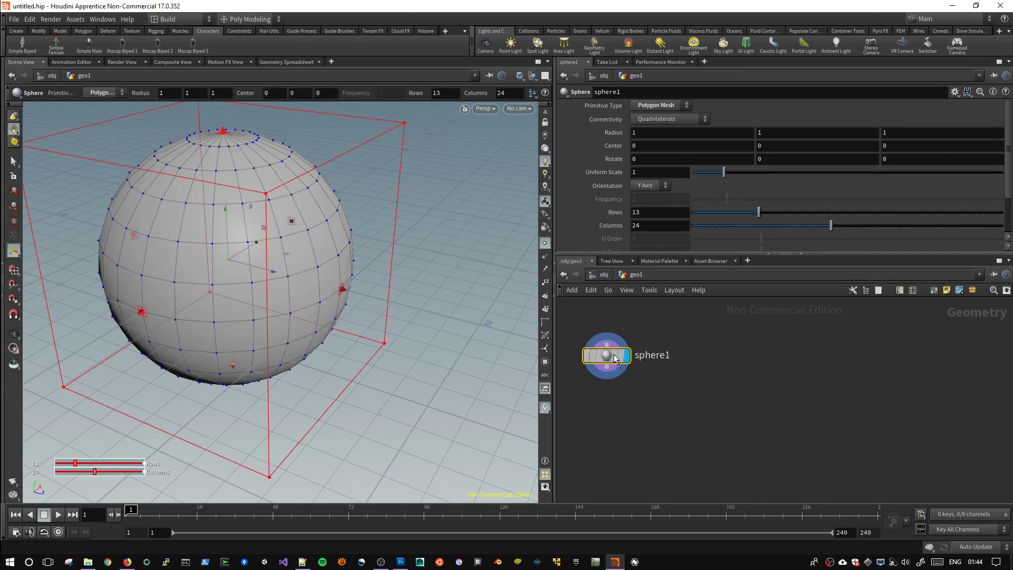
Duplicate sphere1 as sphere2 and move it along Z to Center Z 2.29592.
alt+drag(623, 356, 744, 356)
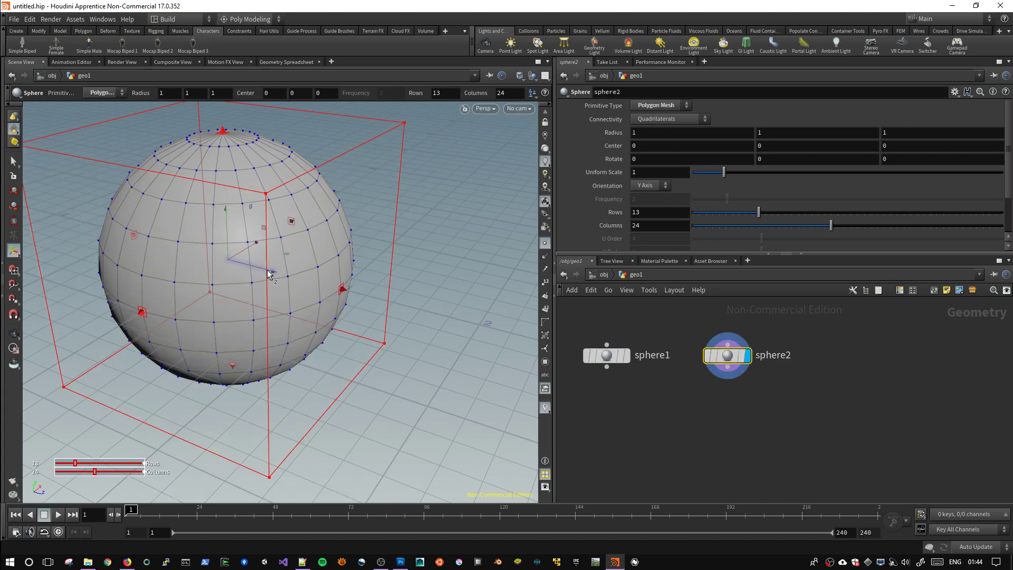
drag(272, 271, 567, 342)
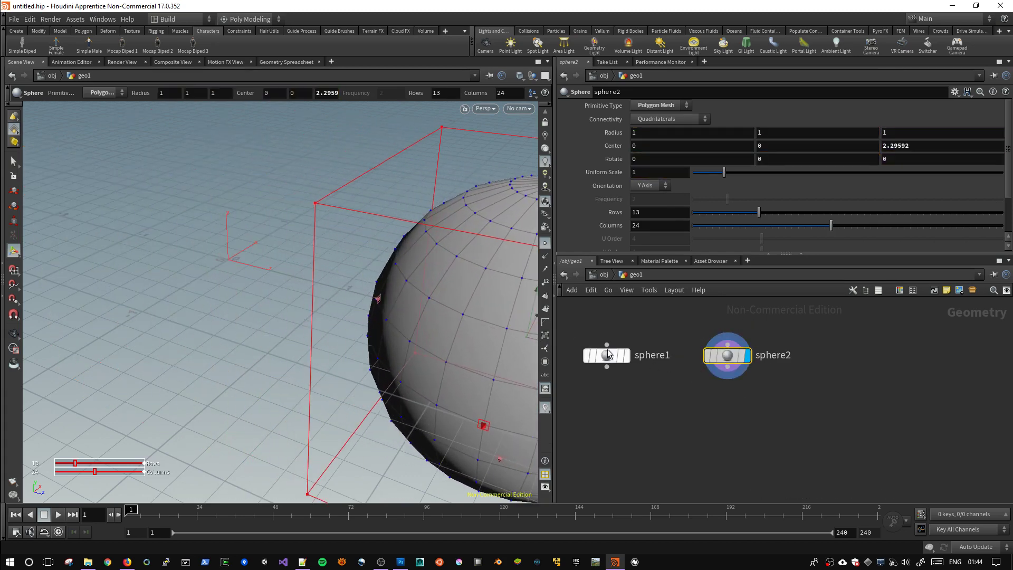
click(622, 357)
key(Escape)
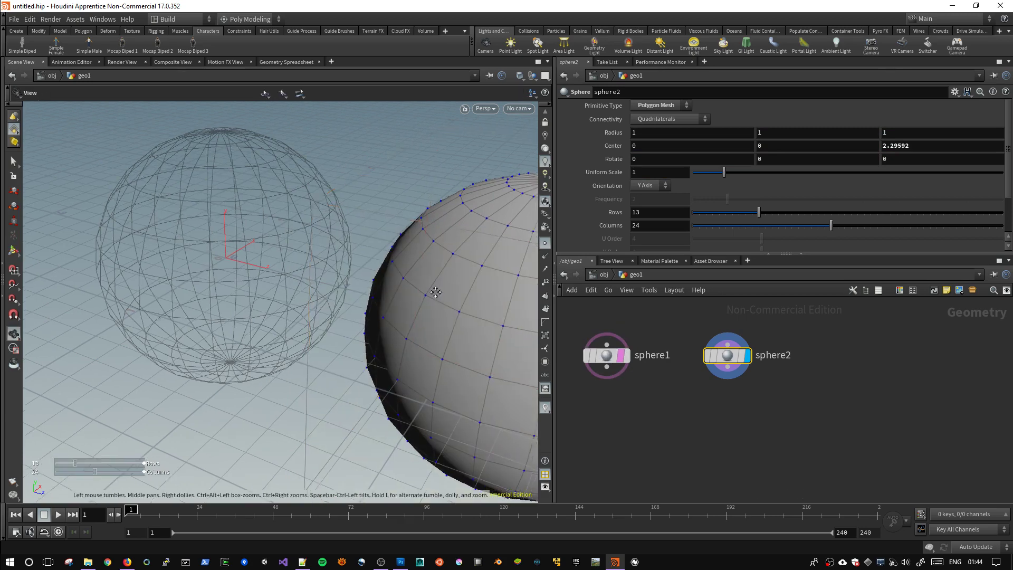
scroll(398, 280, down, 5)
scroll(296, 255, down, 3)
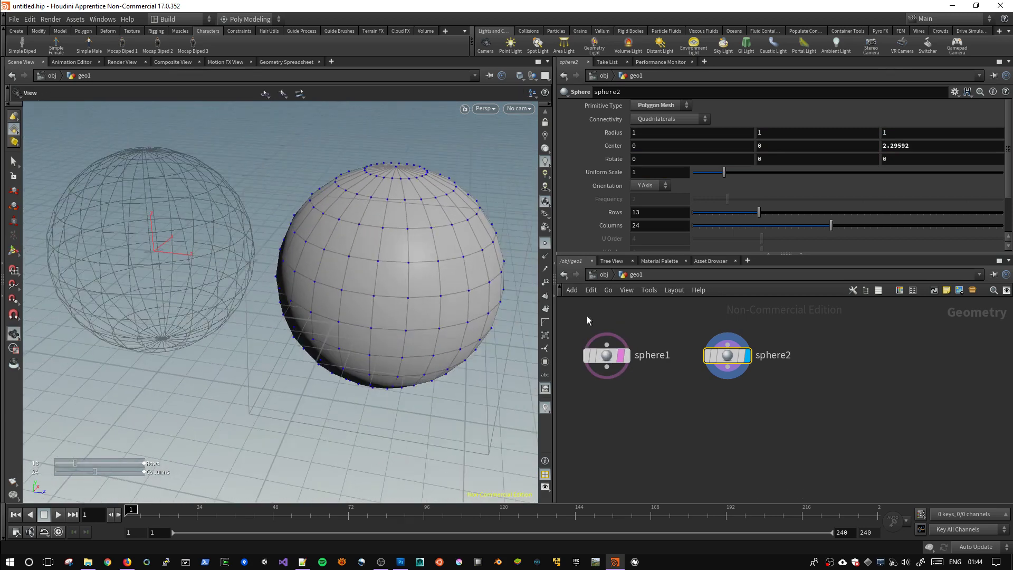
Toggle sphere1's template flag so it displays as a wireframe.
key(Return)
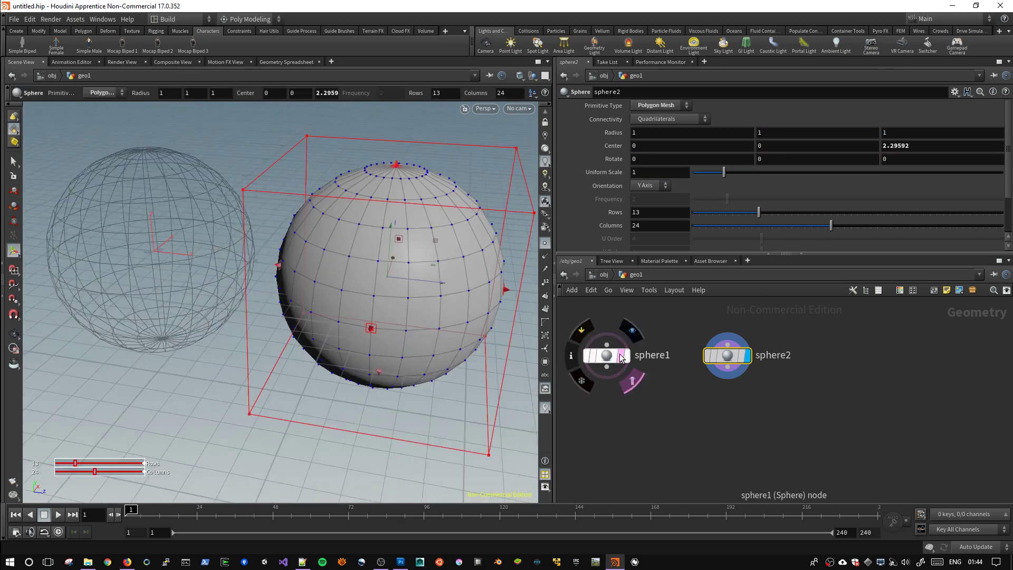
click(622, 356)
click(622, 356)
click(622, 356)
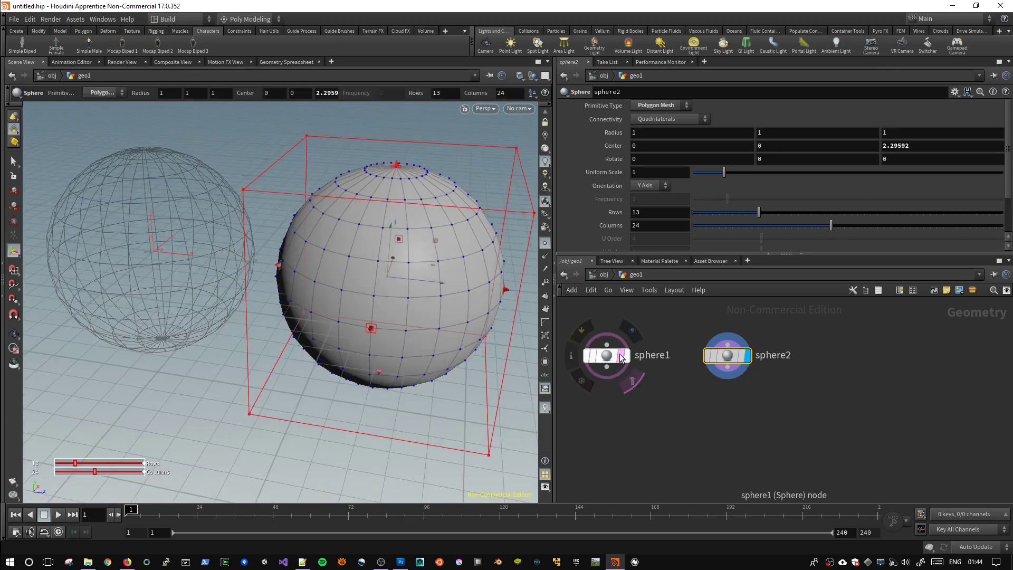
click(622, 356)
click(622, 356)
click(622, 356)
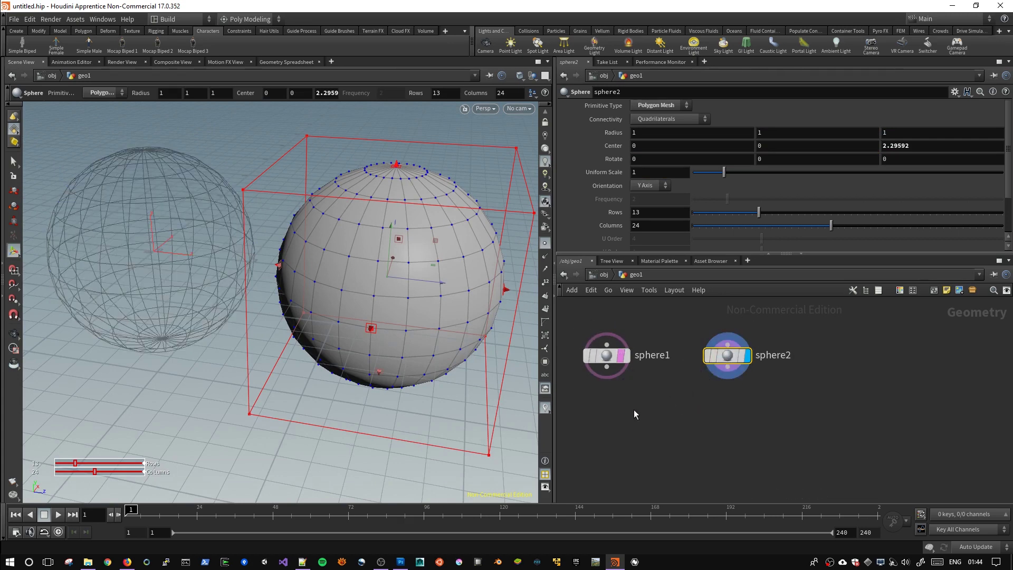
Add a merge1 node combining sphere1 and sphere2 and set it as the display node.
key(Tab)
text(me)
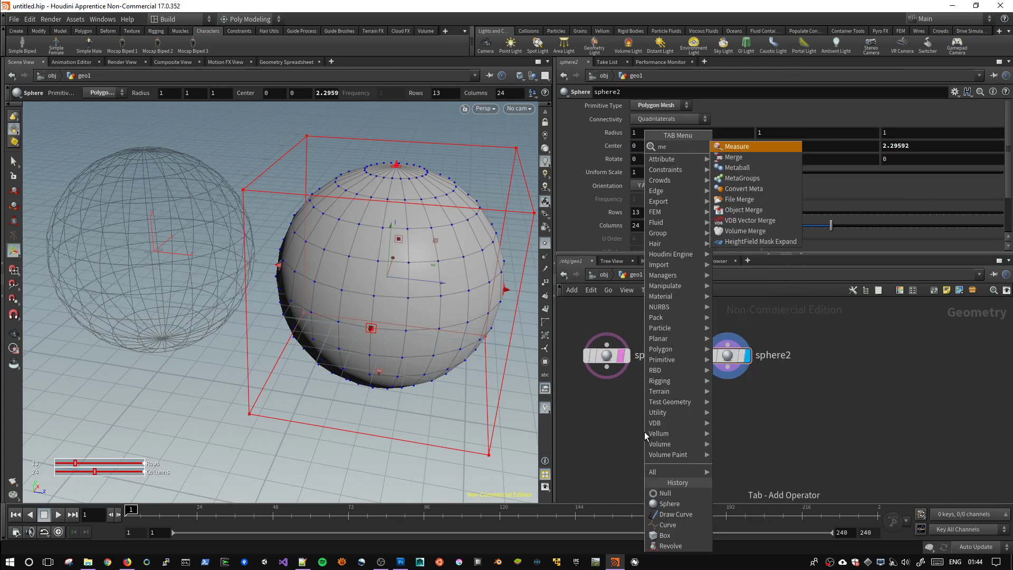
text(rge)
key(Return)
click(644, 431)
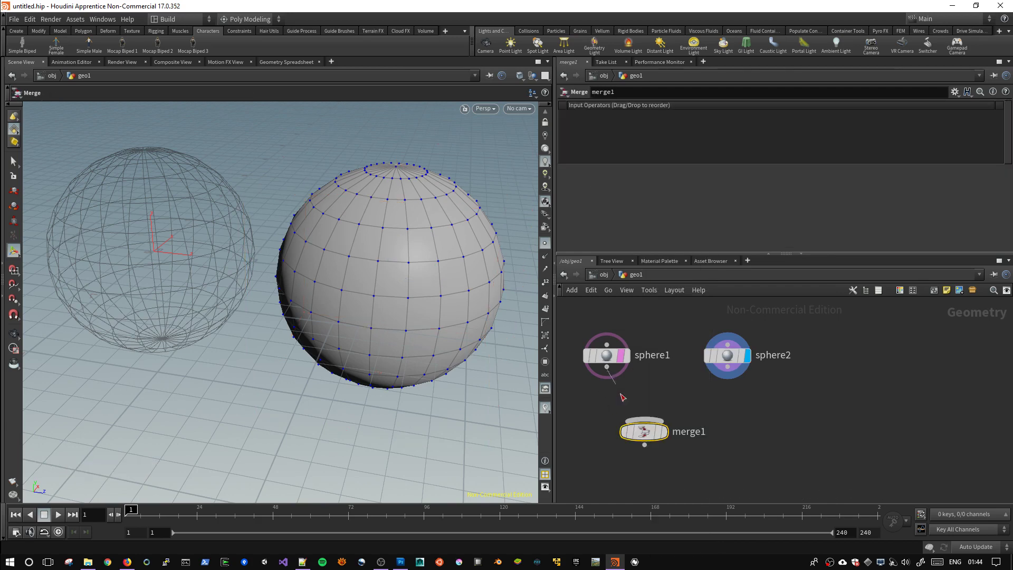
mouse_move(729, 371)
mouse_down()
mouse_move(645, 421)
mouse_move(664, 421)
mouse_up()
click(664, 432)
Push sphere2 further along Z to Center Z 4.14979.
click(735, 352)
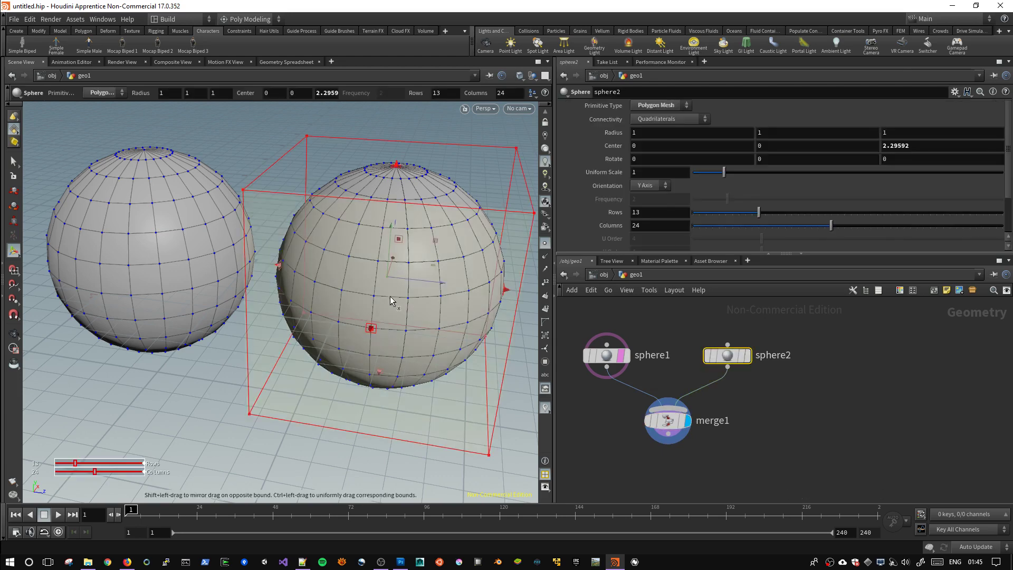
drag(401, 280, 653, 298)
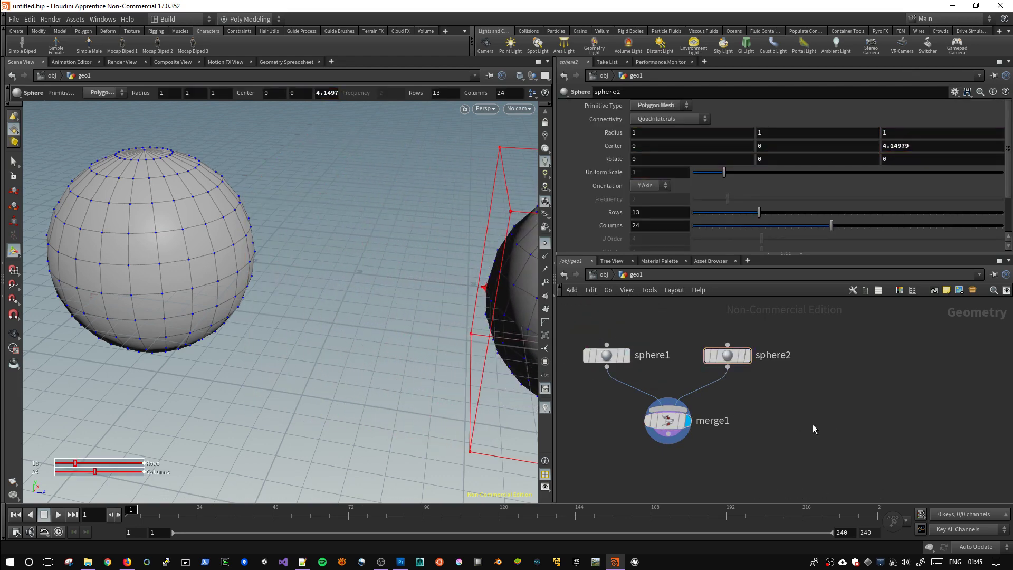
key(Escape)
mouse_move(350, 276)
mouse_down()
mouse_move(334, 280)
mouse_move(402, 235)
mouse_move(325, 288)
mouse_move(361, 271)
mouse_move(294, 278)
mouse_move(294, 264)
mouse_up()
key(Return)
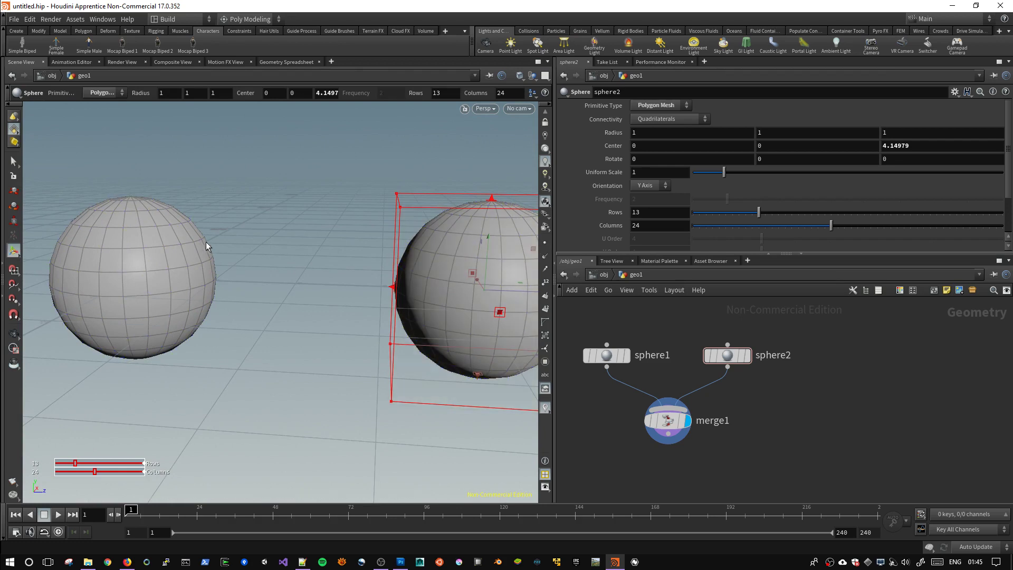
Pick a face on the left sphere and move the merge1 and sphere1 nodes up.
click(12, 163)
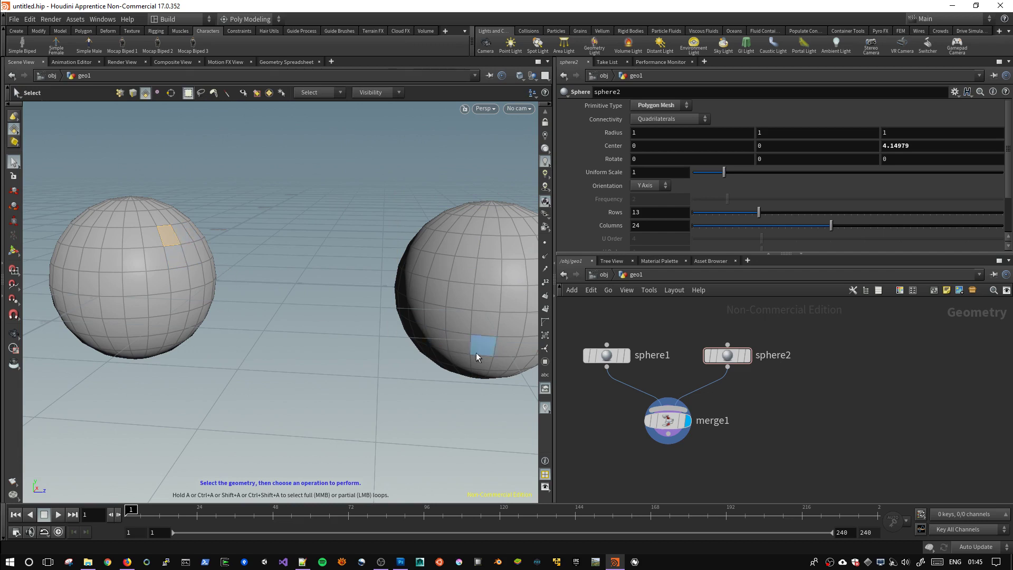
click(191, 254)
drag(665, 430, 625, 417)
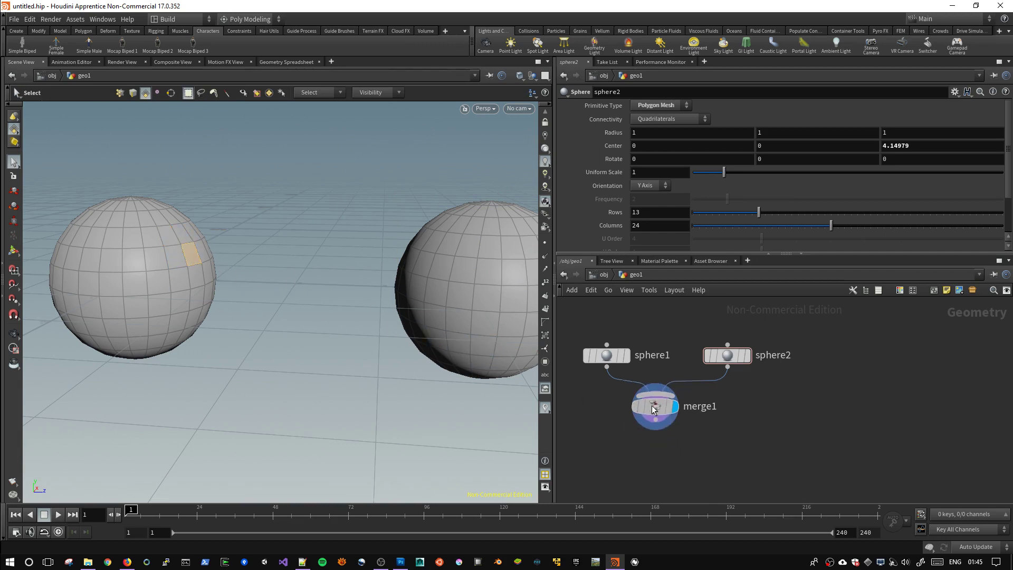
drag(607, 355, 605, 337)
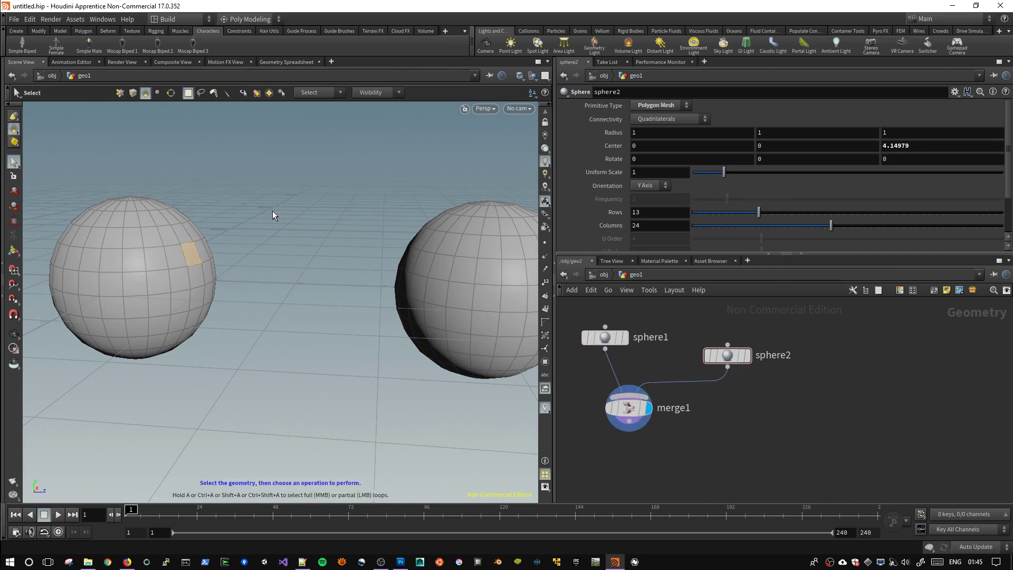
click(278, 224)
Start a PolyBridge from the poly modeling menu, accepting the left sphere's face as source.
key(Tab)
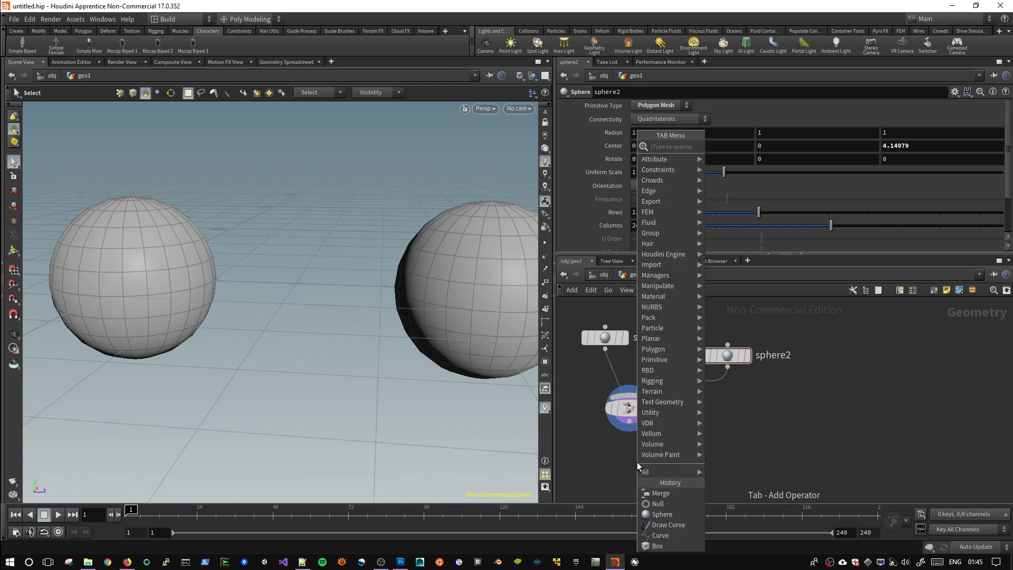
text(poly)
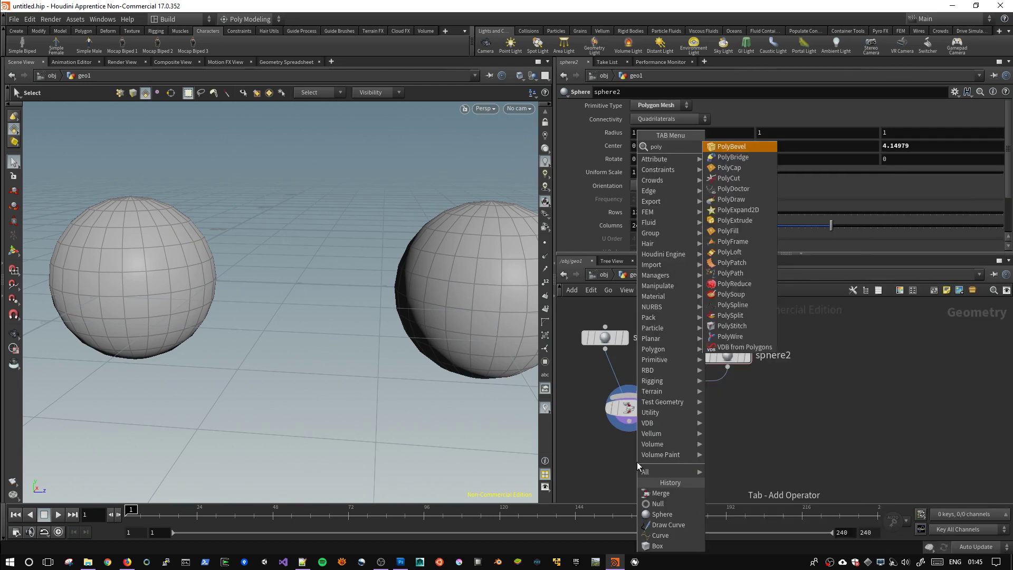
key(Down)
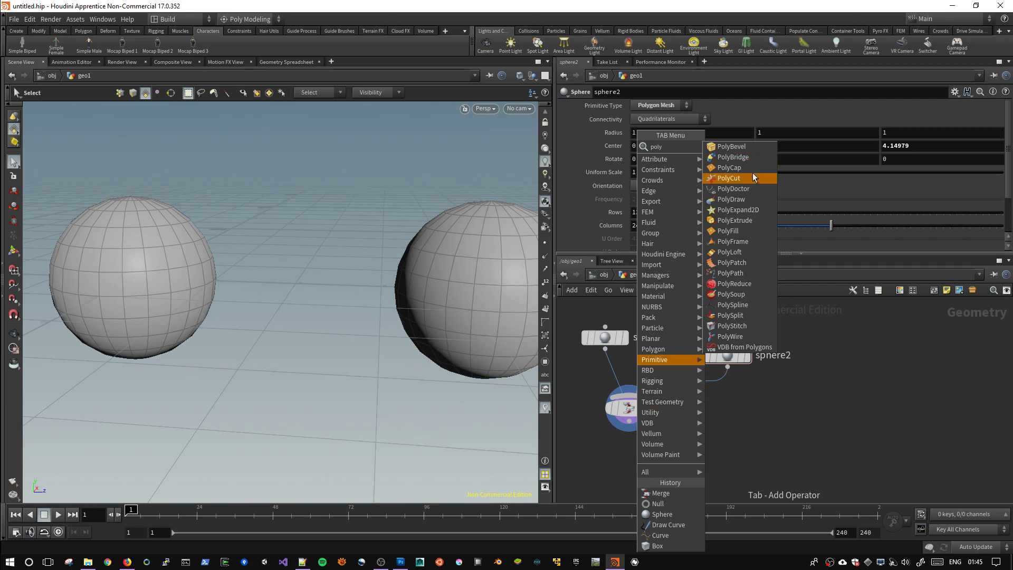
key(Escape)
key(c)
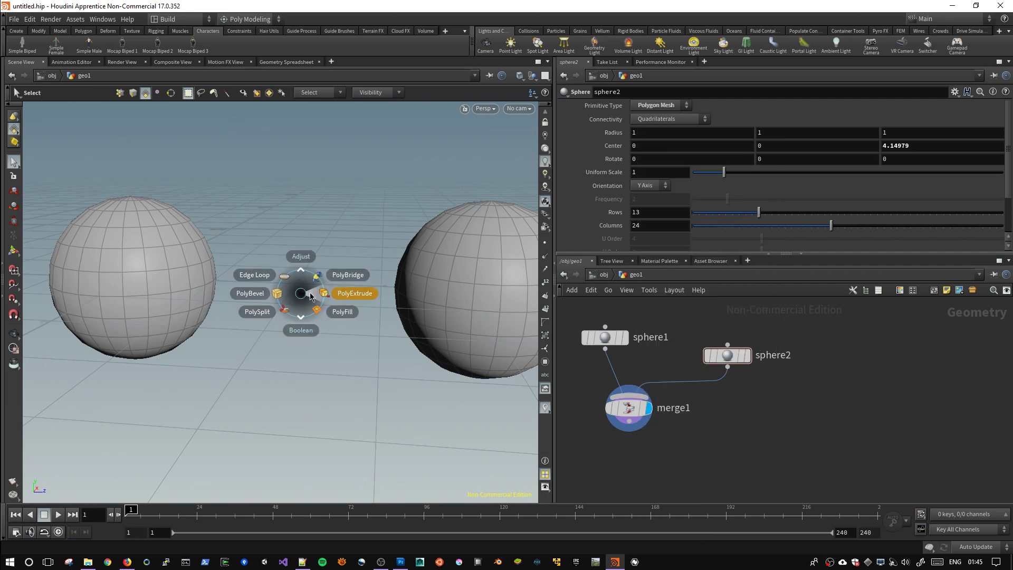
click(341, 275)
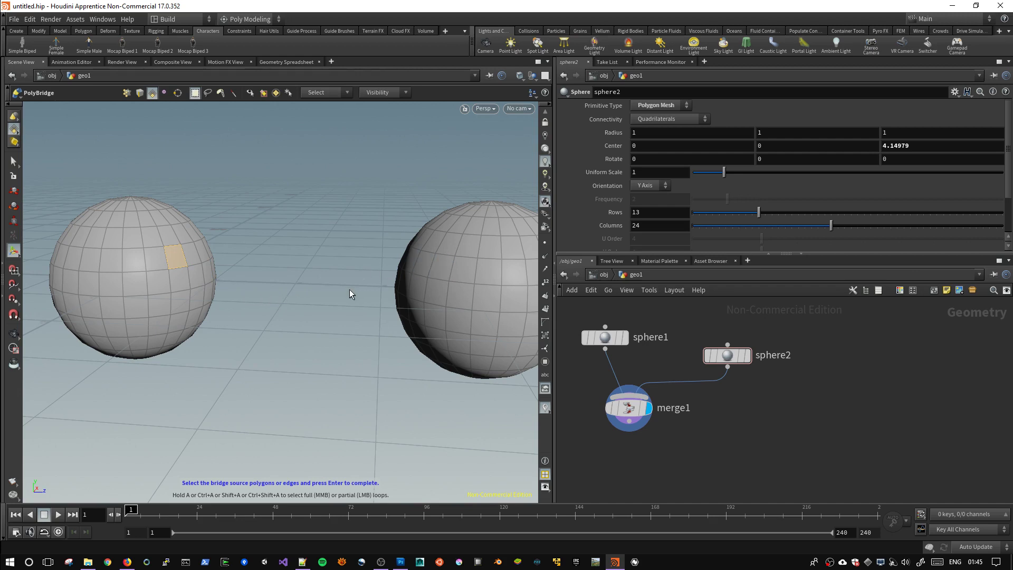
key(Return)
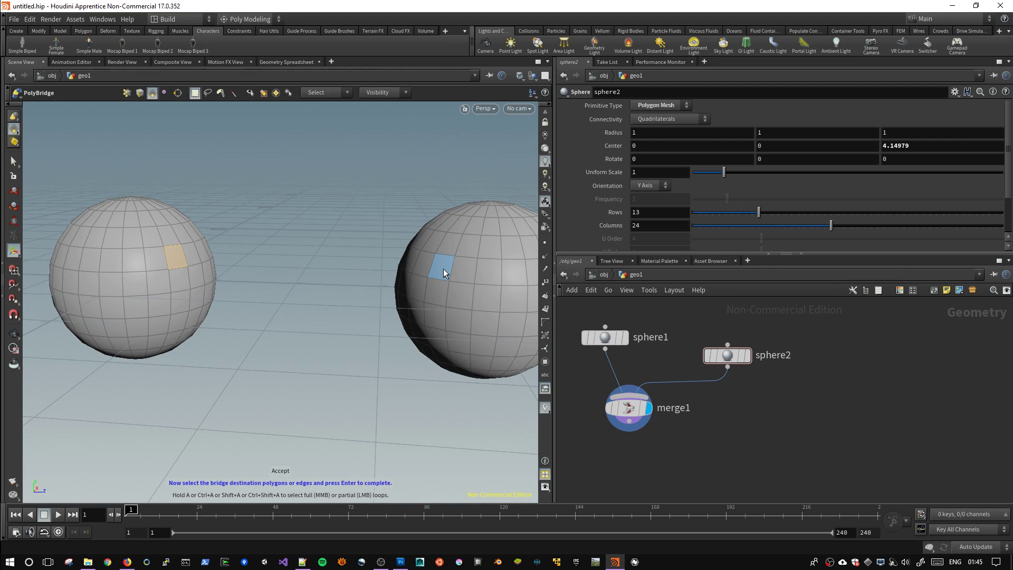
Accept the right sphere's face to create the bridge and inspect it with handles shown.
key(Return)
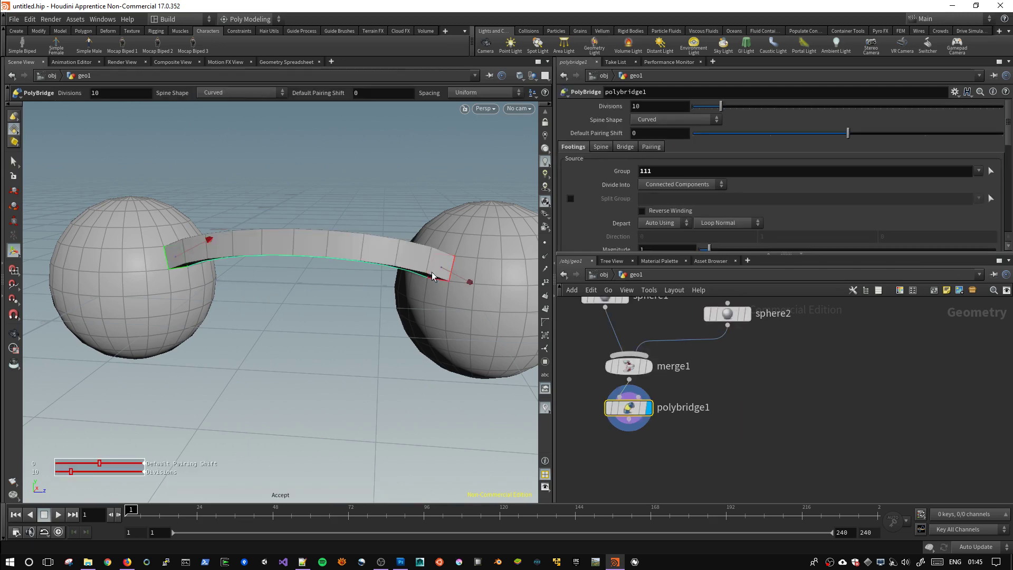
mouse_move(431, 271)
mouse_down()
mouse_move(233, 384)
mouse_move(261, 289)
mouse_move(261, 311)
mouse_up()
key(Return)
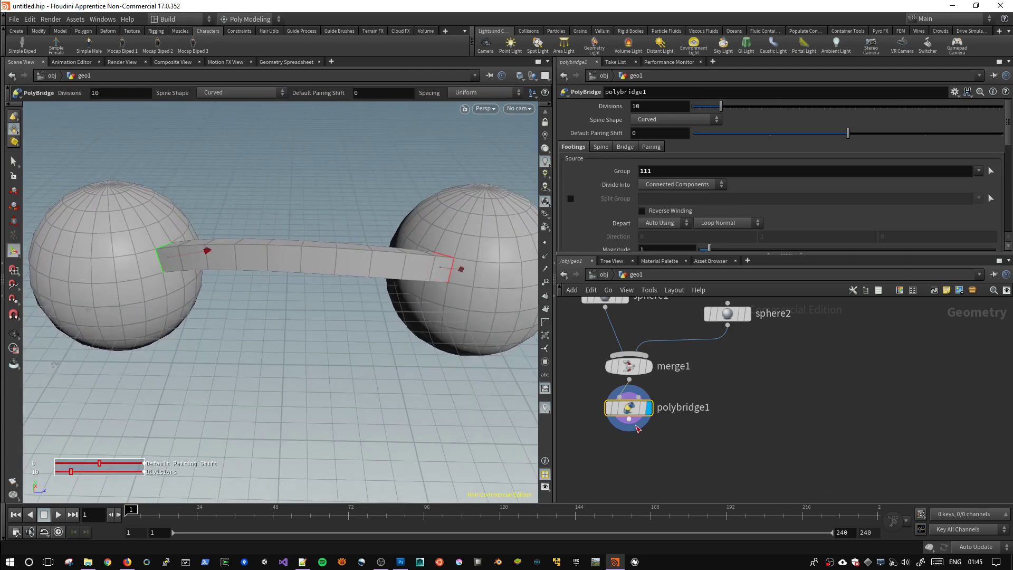
scroll(691, 186, down, 4)
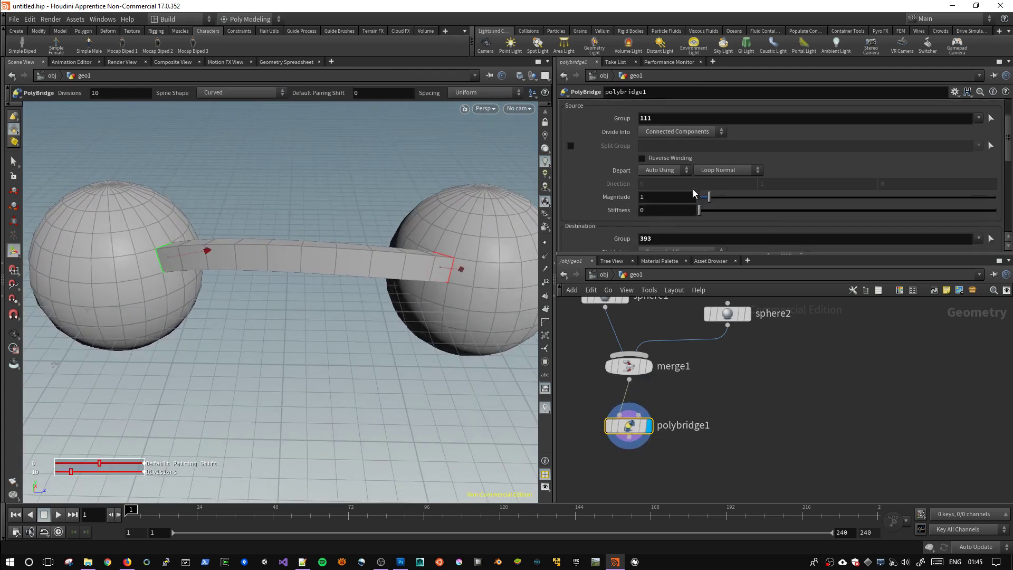
scroll(692, 189, down, 2)
scroll(686, 210, down, 4)
scroll(696, 208, down, 3)
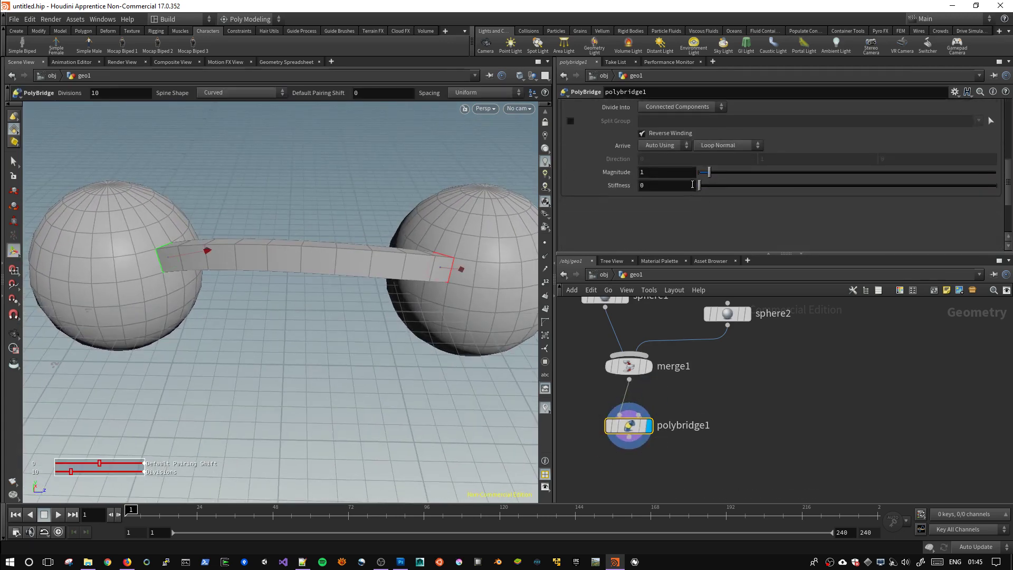
scroll(673, 186, up, 8)
scroll(650, 189, up, 3)
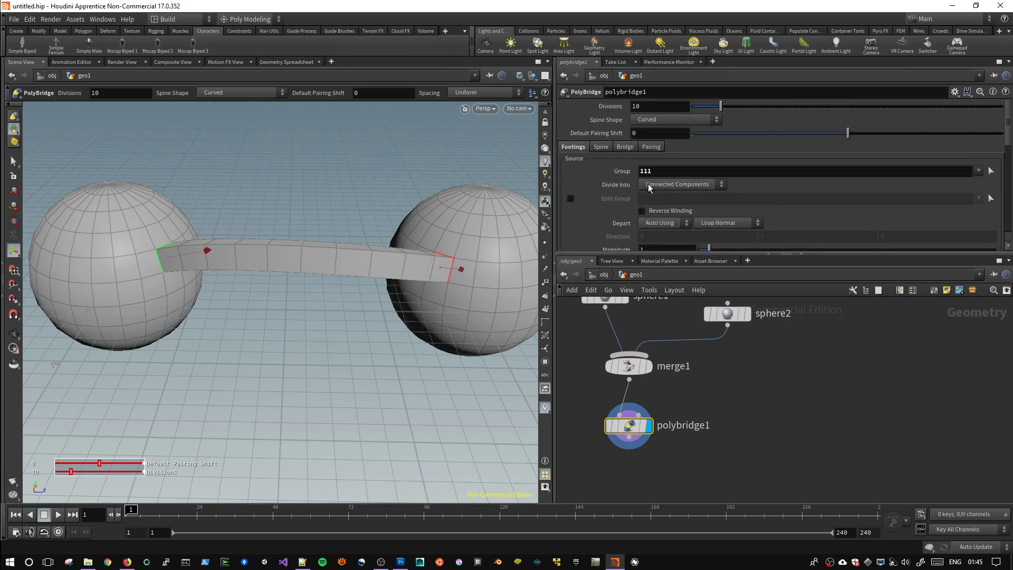
Set the bridge's Spine Divisions to 41 and move polybridge1 down-right in the network.
click(601, 148)
scroll(681, 186, down, 3)
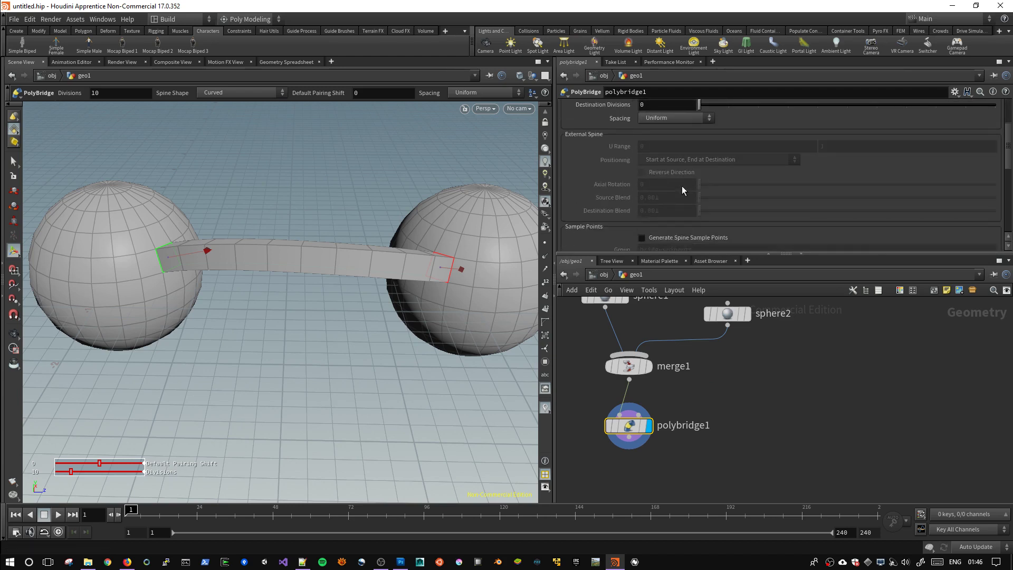
scroll(683, 185, down, 2)
scroll(684, 183, up, 5)
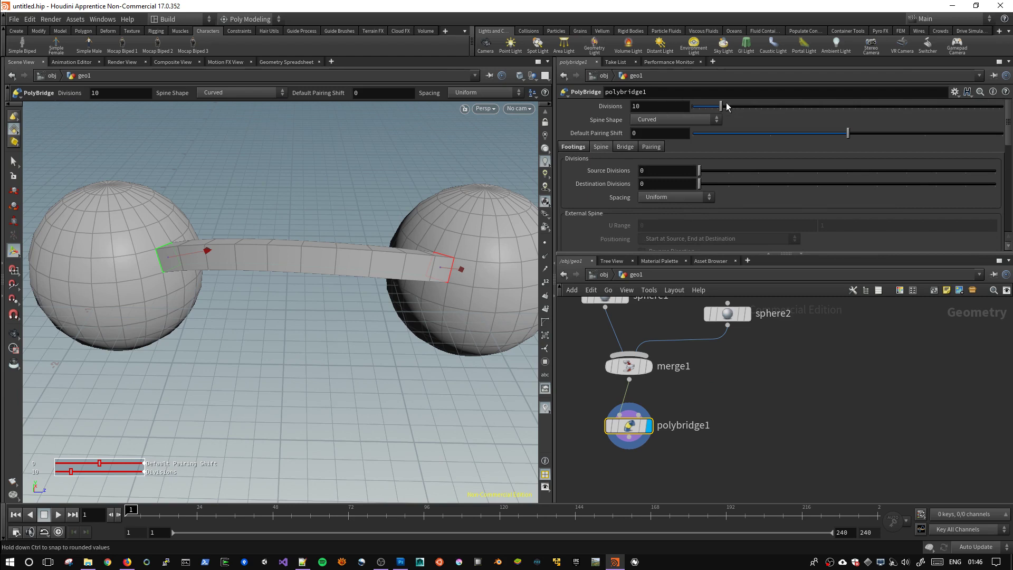
drag(721, 106, 818, 106)
middle_drag(730, 416, 734, 438)
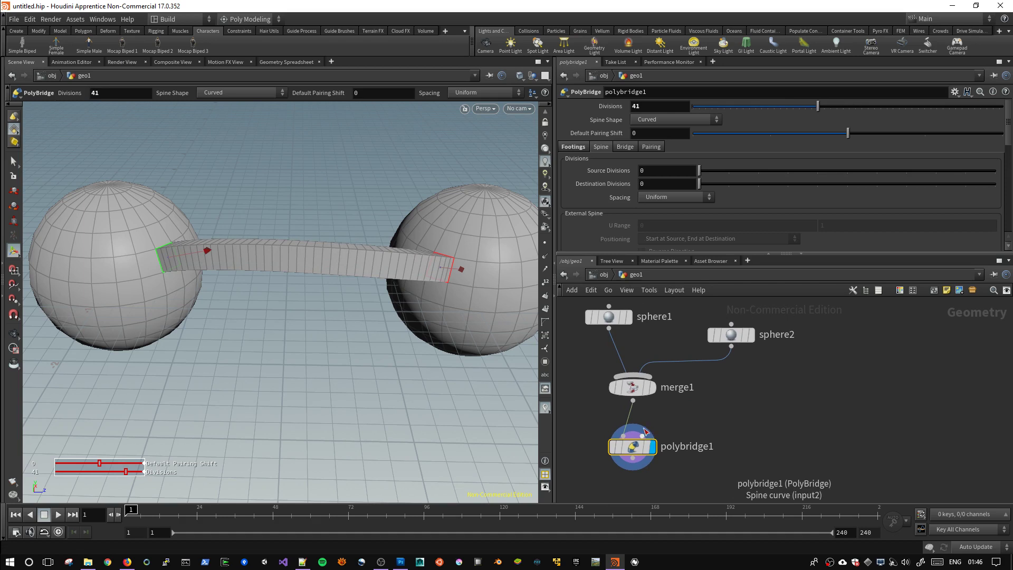
drag(633, 443, 682, 451)
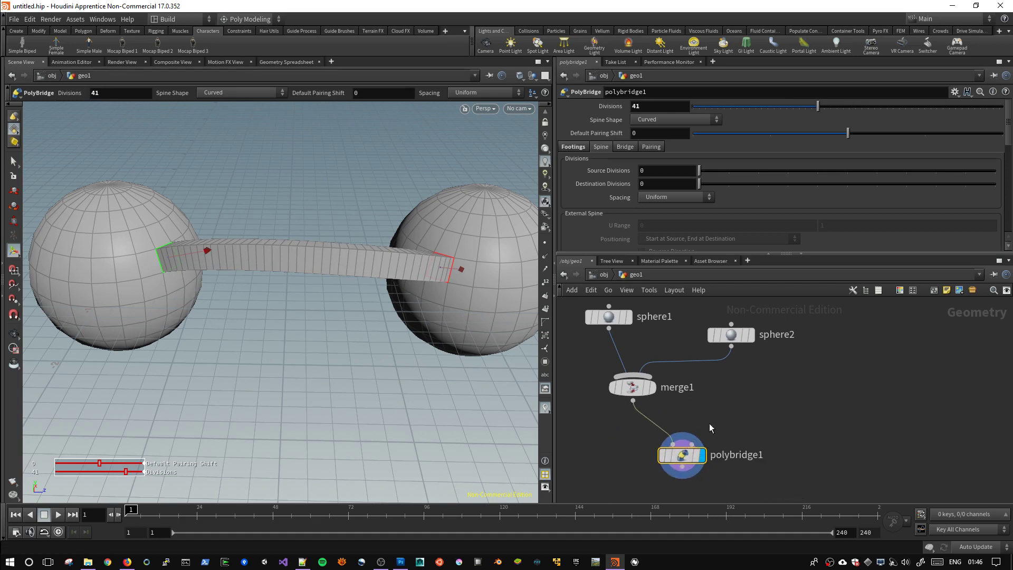
key(Tab)
Add a Curve node and draw a seven-point zigzag curve below the spheres.
text(cur)
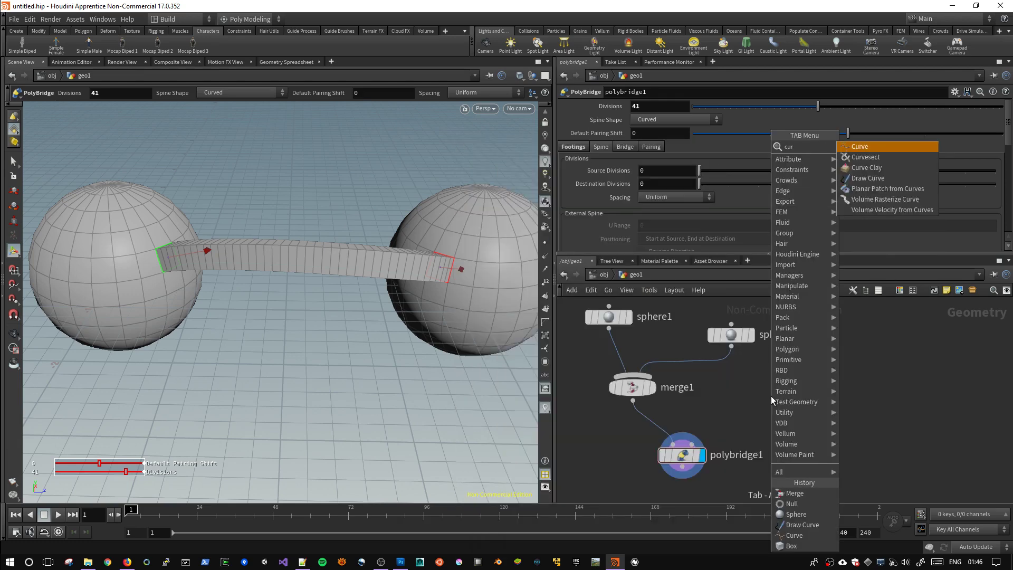
key(Return)
click(771, 396)
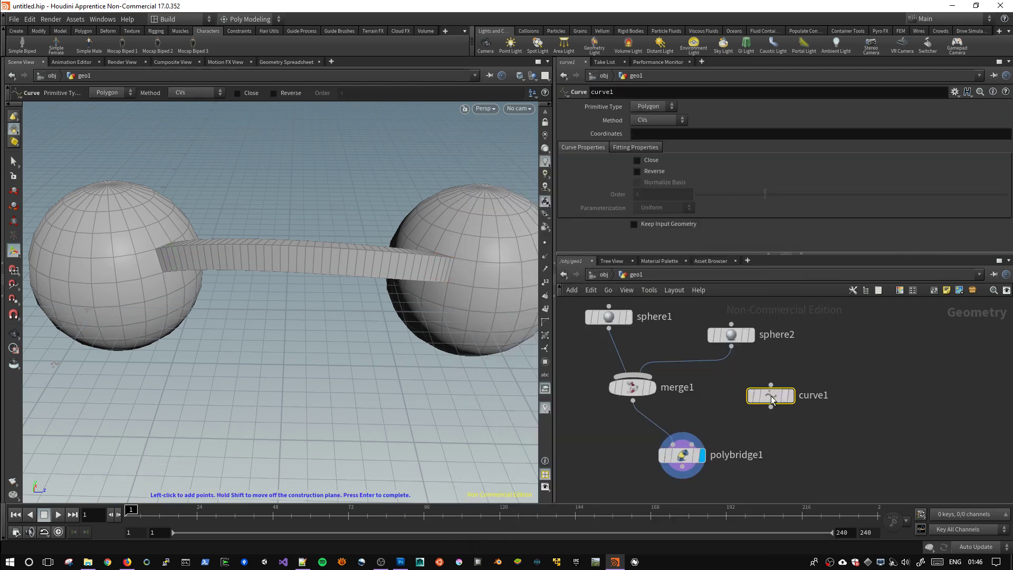
click(190, 382)
click(221, 421)
click(250, 350)
click(302, 459)
click(347, 372)
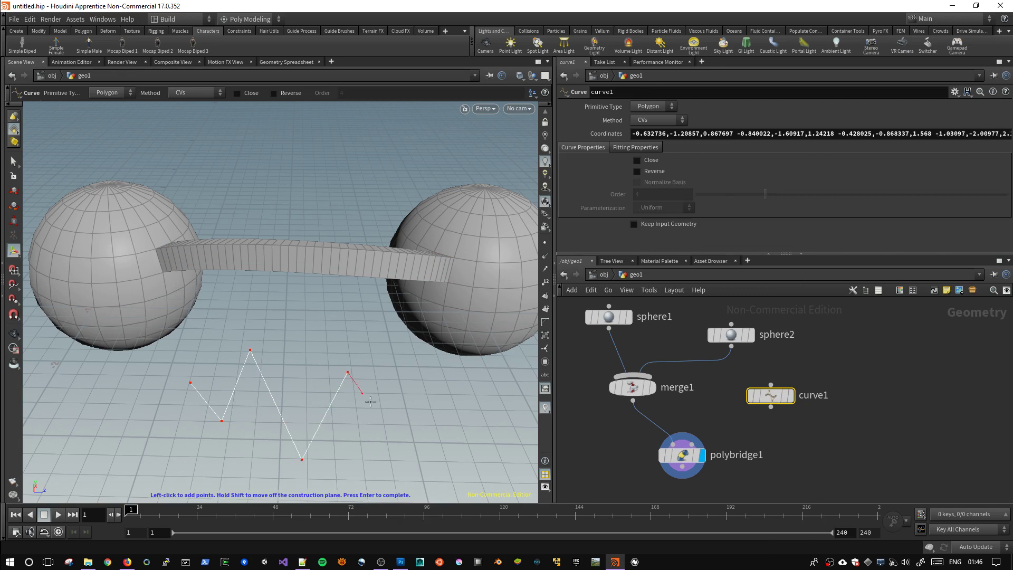
click(414, 424)
key(Return)
Make curve1 NURBS, wire it into polybridge1's second input, and set Spine Shape to Curve From Second Input.
click(649, 106)
mouse_move(770, 395)
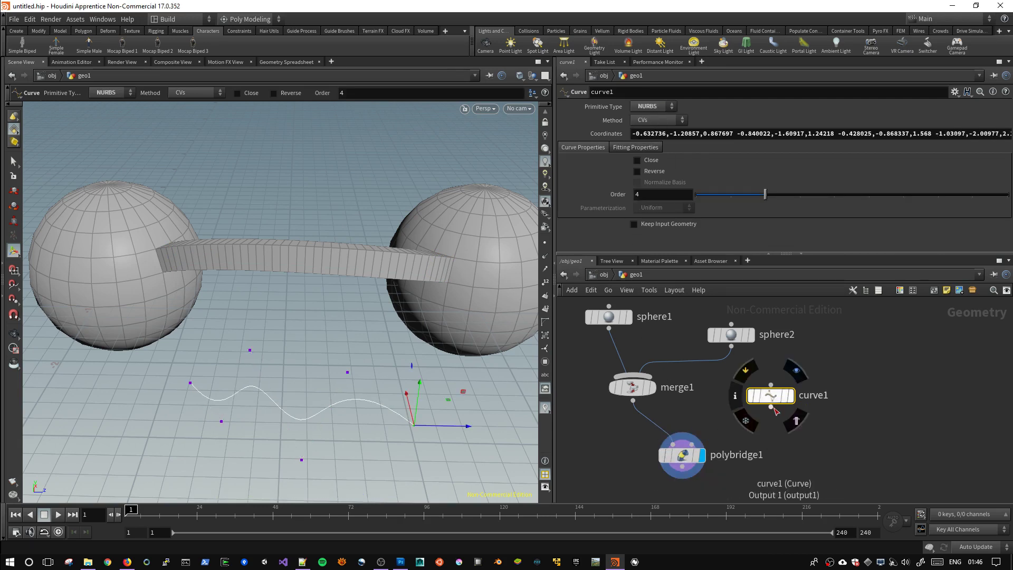
drag(771, 407, 691, 445)
click(682, 455)
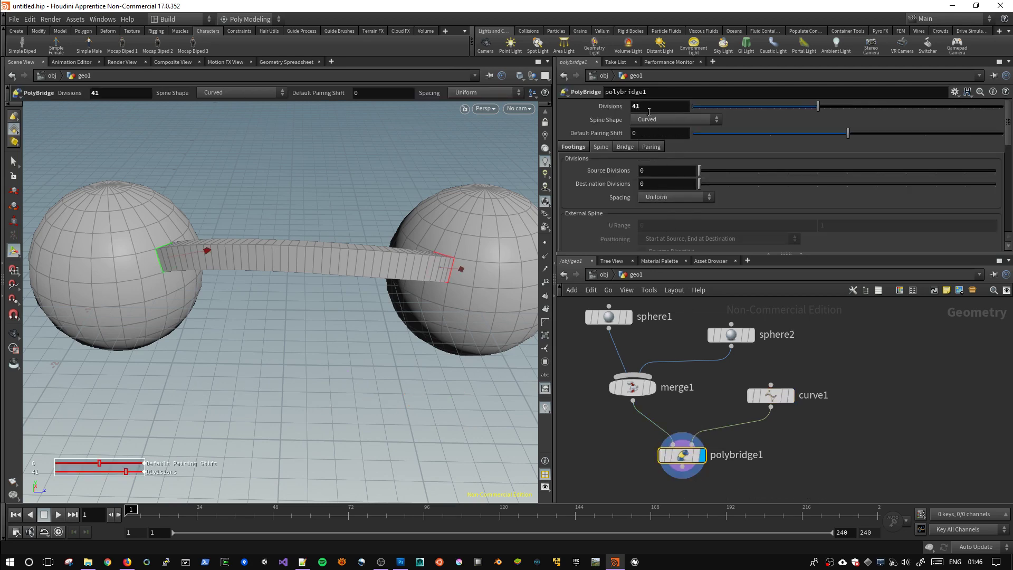
click(675, 119)
click(676, 149)
mouse_move(369, 328)
mouse_down()
mouse_move(310, 374)
mouse_move(301, 316)
mouse_up()
key(Return)
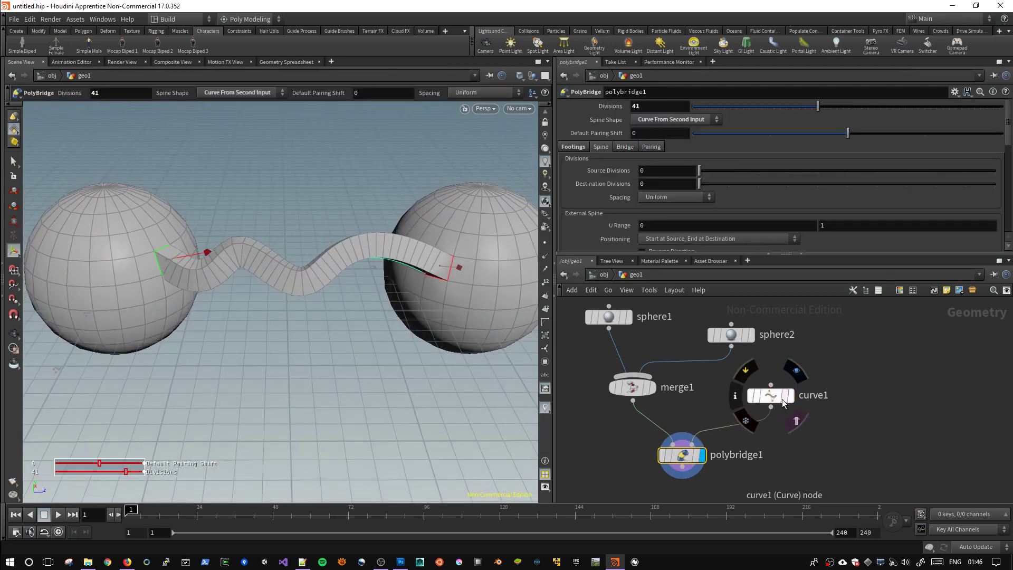
Show curve1 as a template, then select merge1, sphere2, curve1 and polybridge1 together.
click(784, 397)
key(Escape)
mouse_move(454, 387)
mouse_down()
mouse_move(334, 300)
mouse_move(339, 278)
mouse_move(374, 352)
mouse_move(464, 339)
mouse_move(319, 346)
mouse_up()
key(Return)
key(Escape)
key(Return)
drag(633, 386, 620, 380)
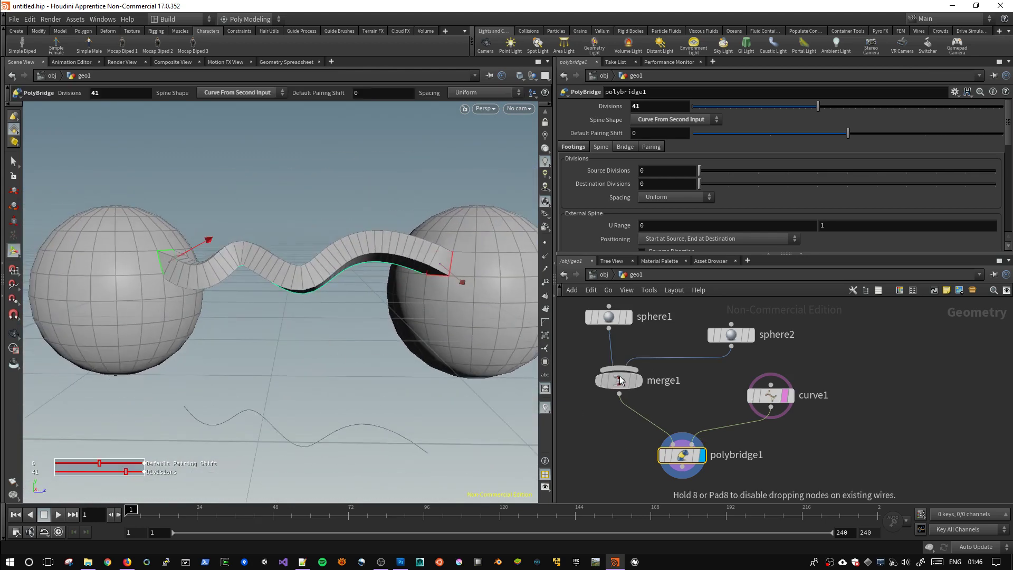
drag(612, 466, 781, 344)
Delete merge1, sphere2, curve1 and polybridge1, leaving only sphere1.
key(Delete)
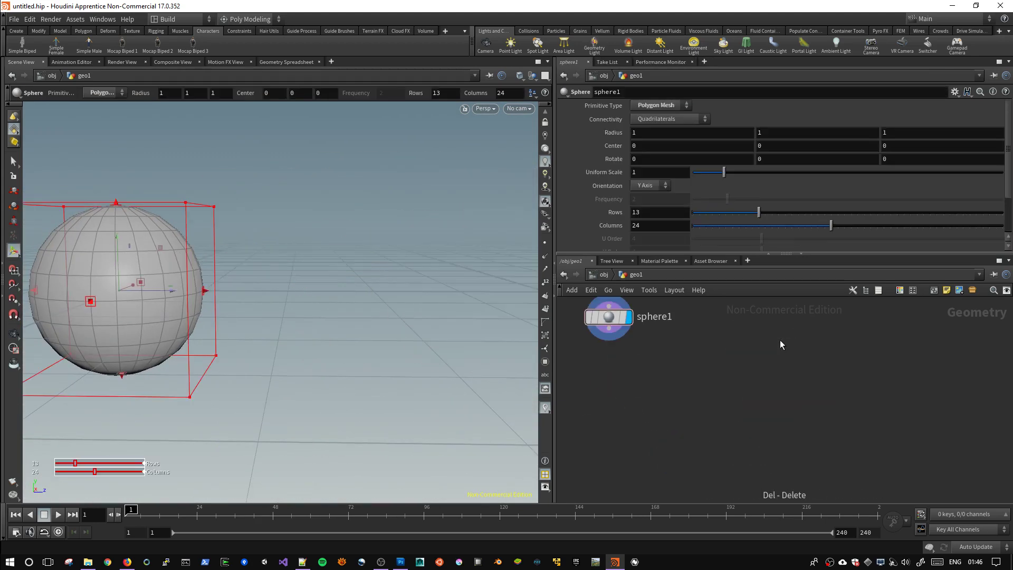
key(Escape)
mouse_move(330, 328)
mouse_down()
mouse_move(285, 250)
mouse_move(425, 192)
mouse_move(349, 210)
mouse_move(385, 196)
mouse_up()
key(Return)
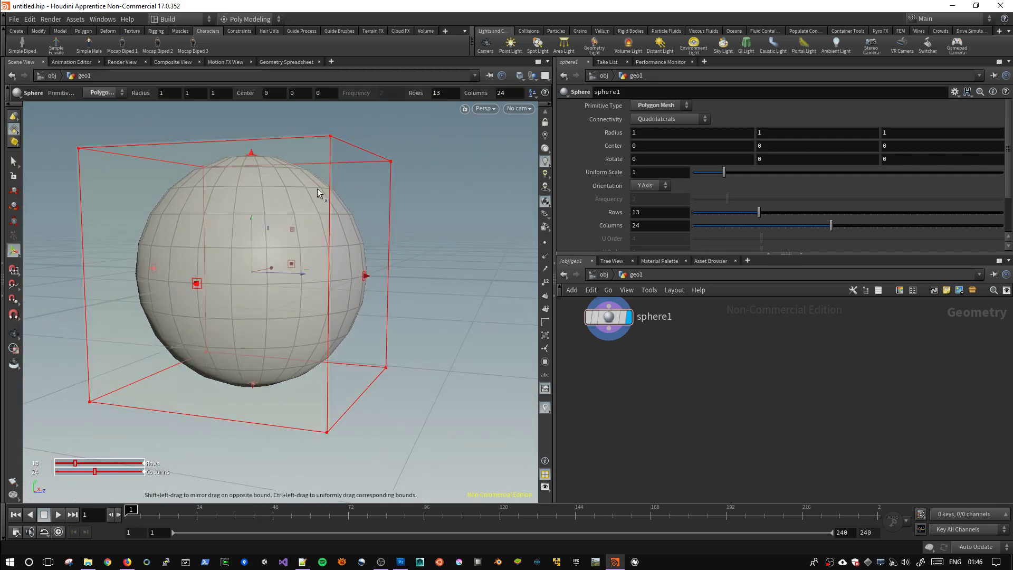
Bridge a top face of sphere1 to a lower-side face with PolyBridge.
key(c)
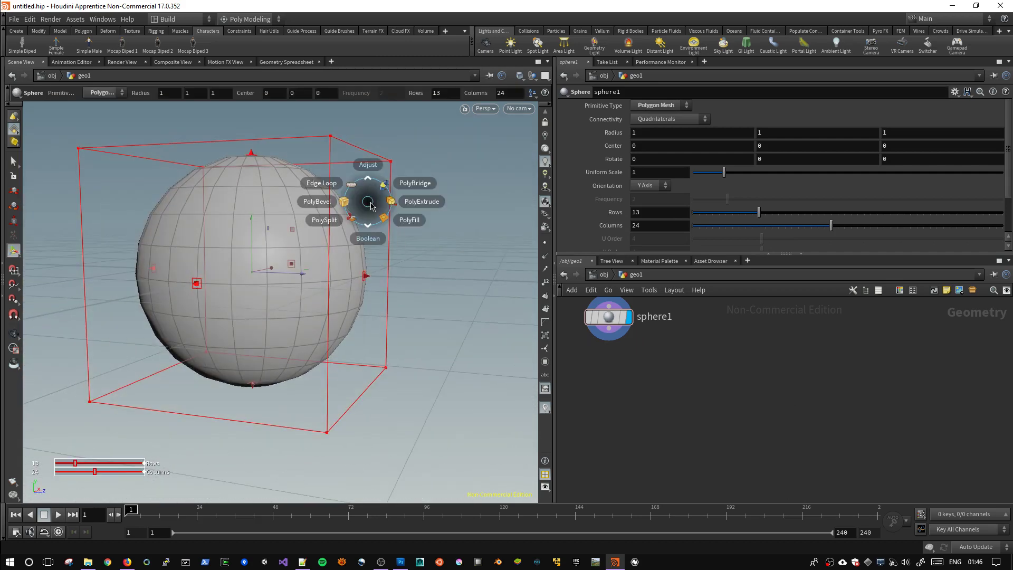
click(417, 185)
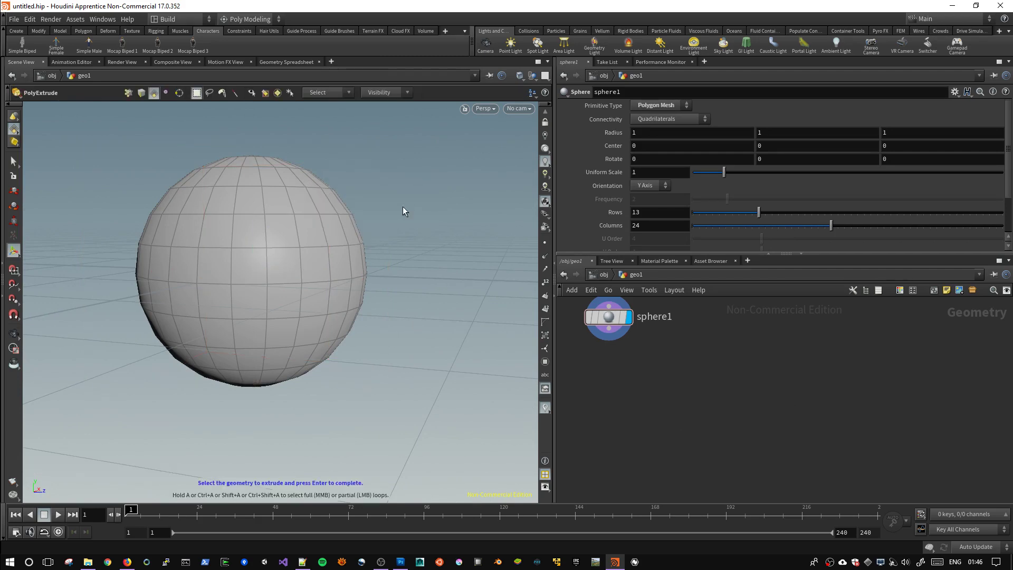
key(c)
click(443, 195)
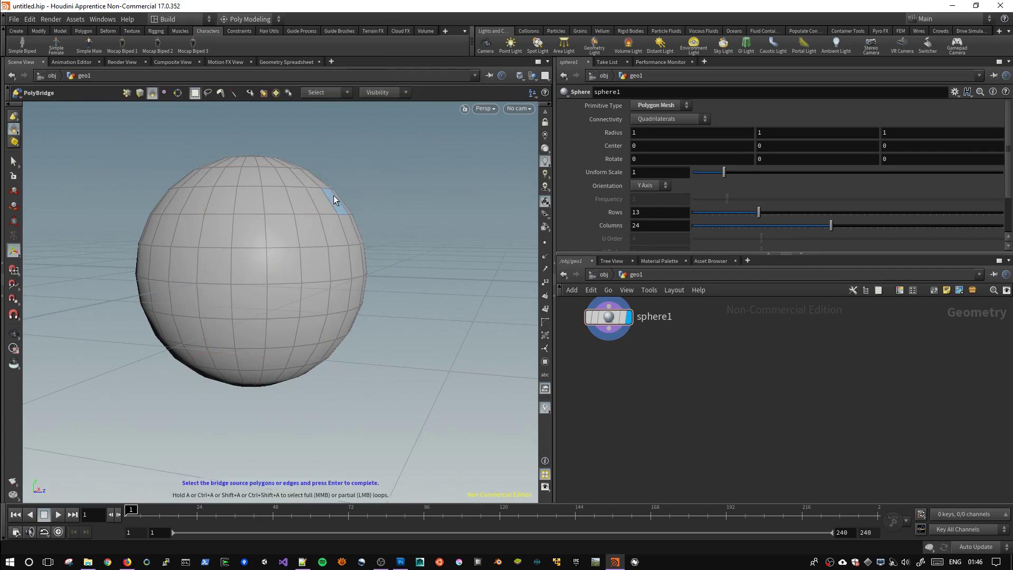
alt+drag(352, 208, 322, 219)
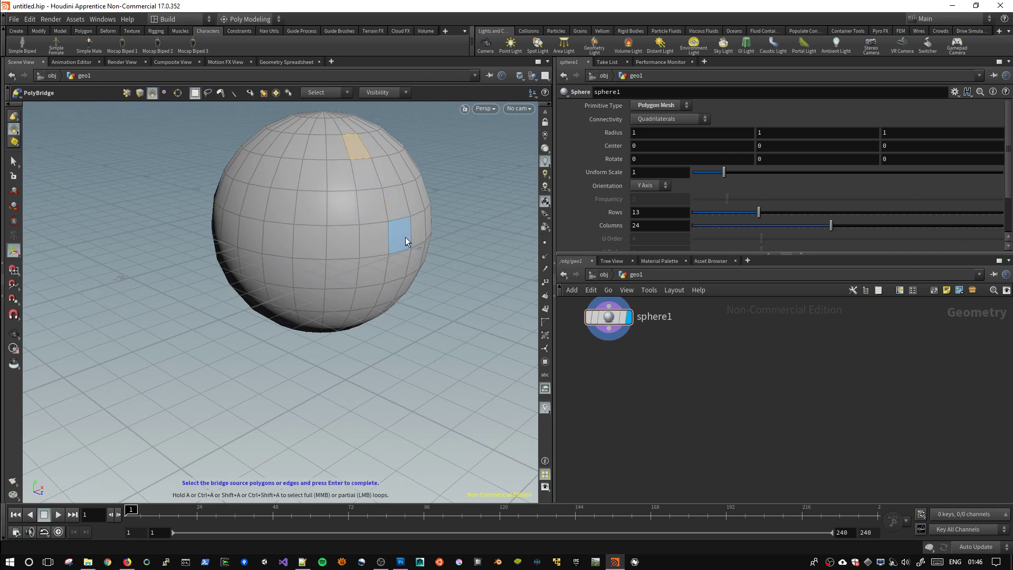
key(Return)
alt+drag(405, 237, 352, 341)
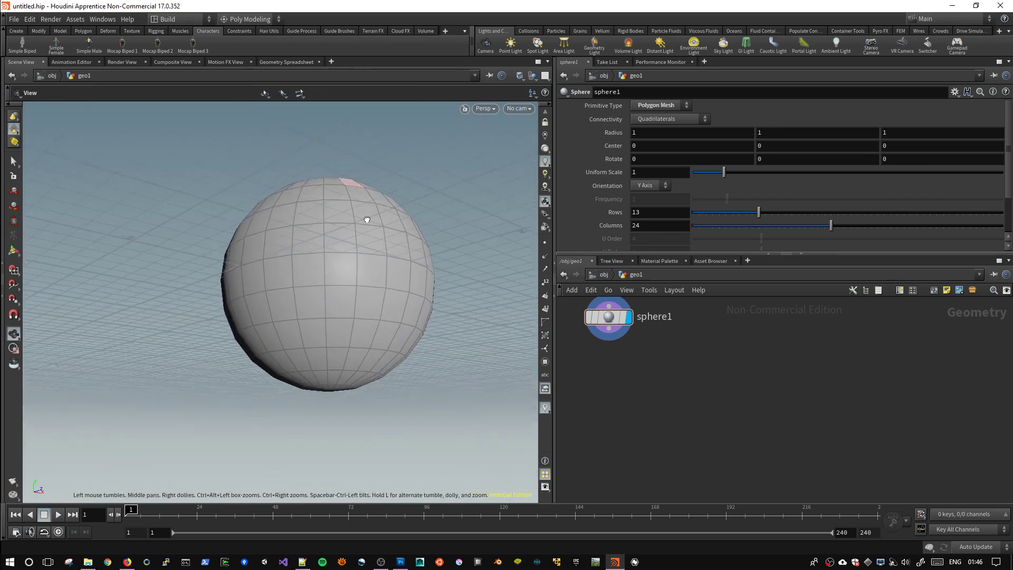
click(358, 335)
key(Return)
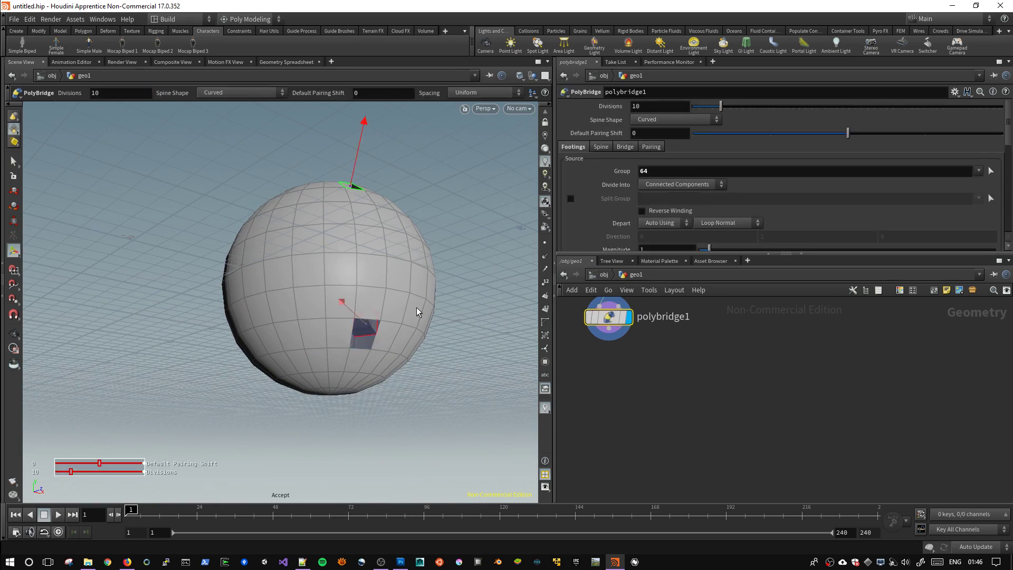
Check the bridge in wireframe, then undo it and reselect sphere1 in shaded view.
mouse_move(416, 307)
mouse_down()
mouse_move(399, 310)
mouse_move(430, 290)
mouse_move(369, 313)
mouse_move(422, 264)
mouse_move(335, 291)
mouse_move(414, 265)
mouse_move(430, 279)
mouse_move(330, 283)
mouse_up()
key(w)
key(ctrl+z)
key(ctrl+z)
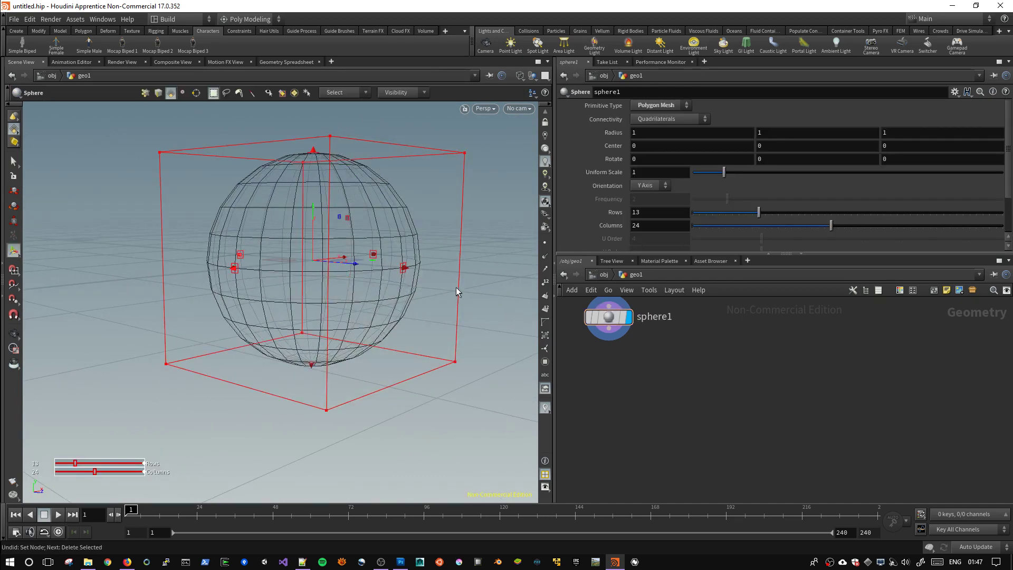
click(608, 317)
key(w)
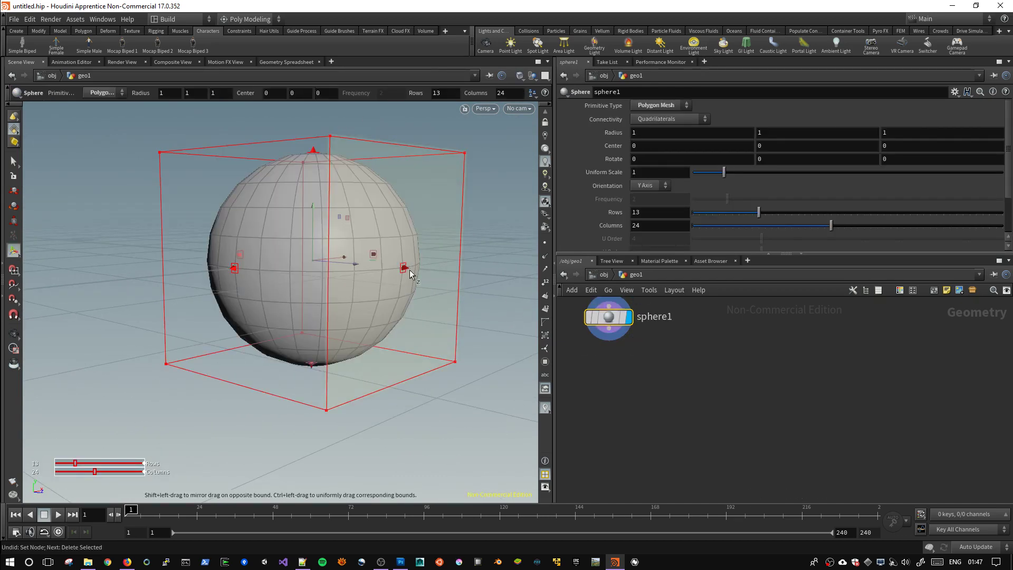
key(Escape)
Retry starting PolyBridge on sphere1's faces, including via the Tab node menu, then cancel.
drag(444, 302, 391, 274)
key(s)
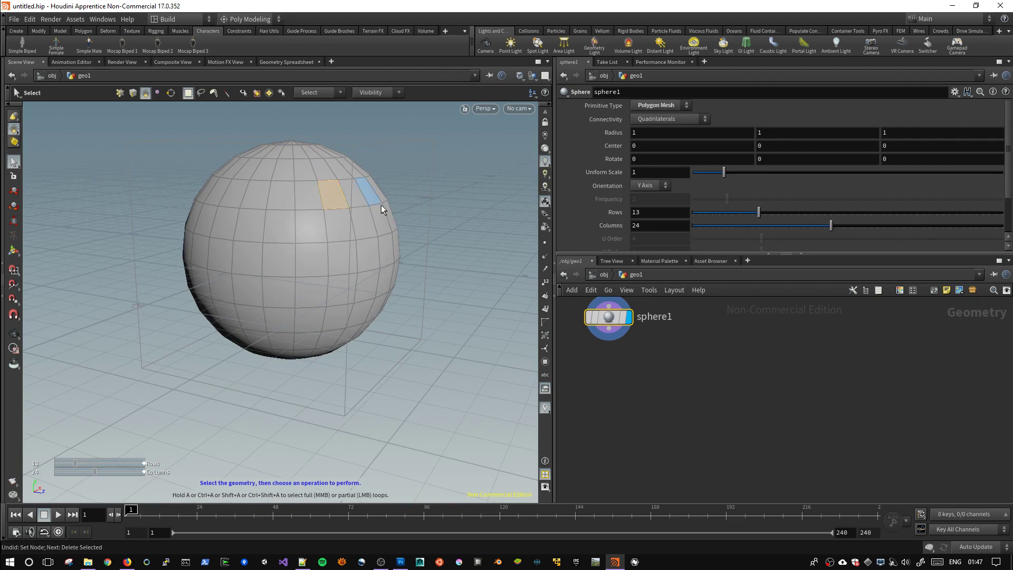
key(Return)
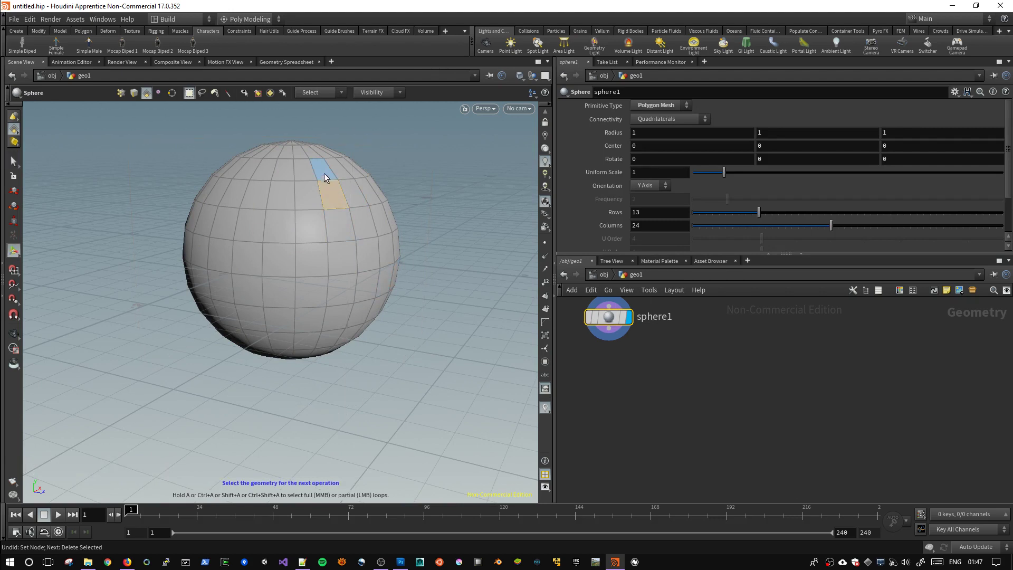
key(c)
click(492, 192)
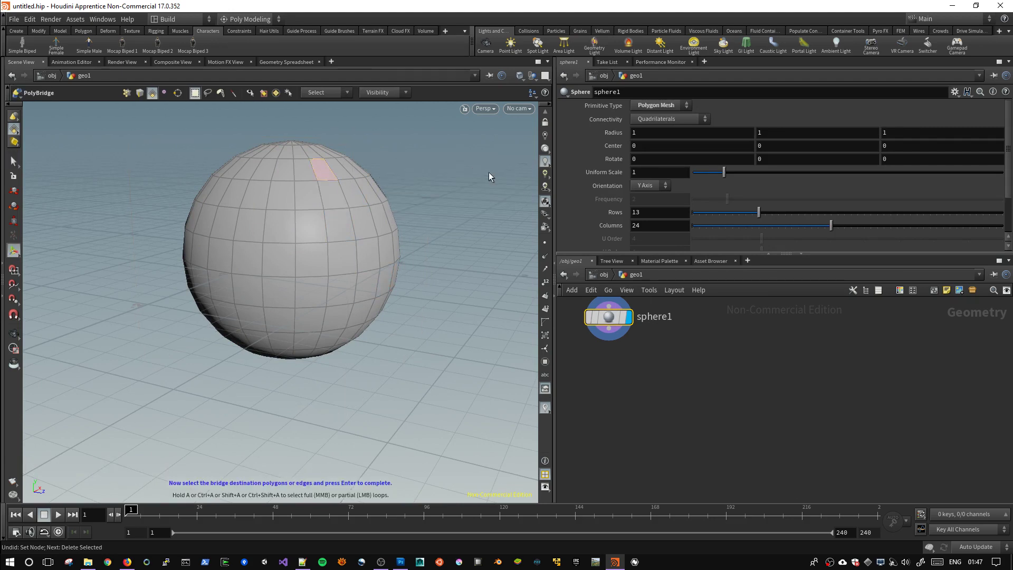
mouse_move(342, 274)
alt+mouse_down()
mouse_move(389, 273)
mouse_move(362, 282)
alt+mouse_up()
key(Tab)
text(polybridge)
key(Return)
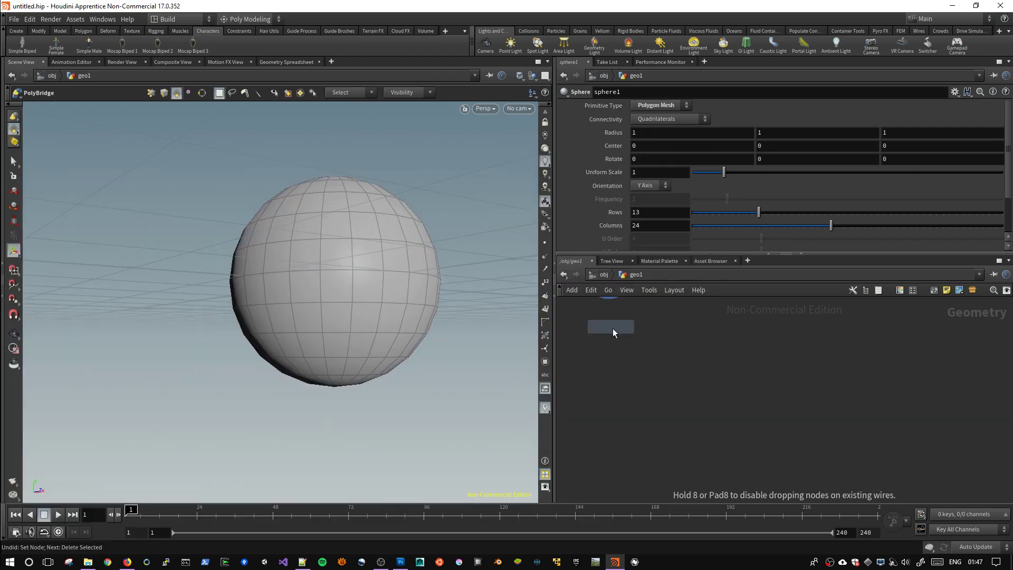
key(Escape)
Reselect sphere1 and build a PolyBridge from its top face to a lower-side face.
middle_drag(610, 318, 625, 403)
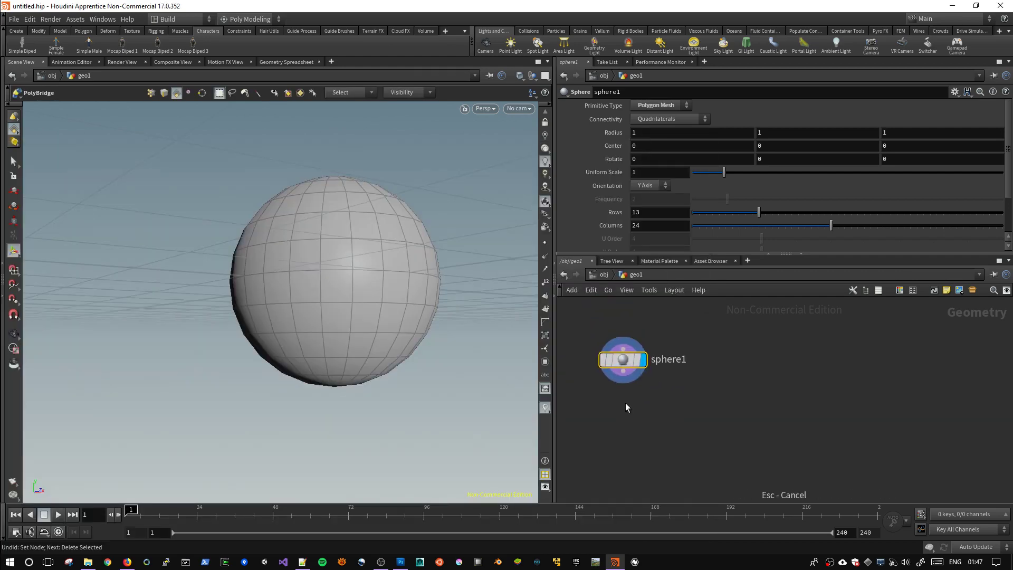
click(621, 361)
key(Escape)
mouse_move(395, 208)
mouse_down()
mouse_move(364, 206)
mouse_move(426, 184)
mouse_up()
key(Return)
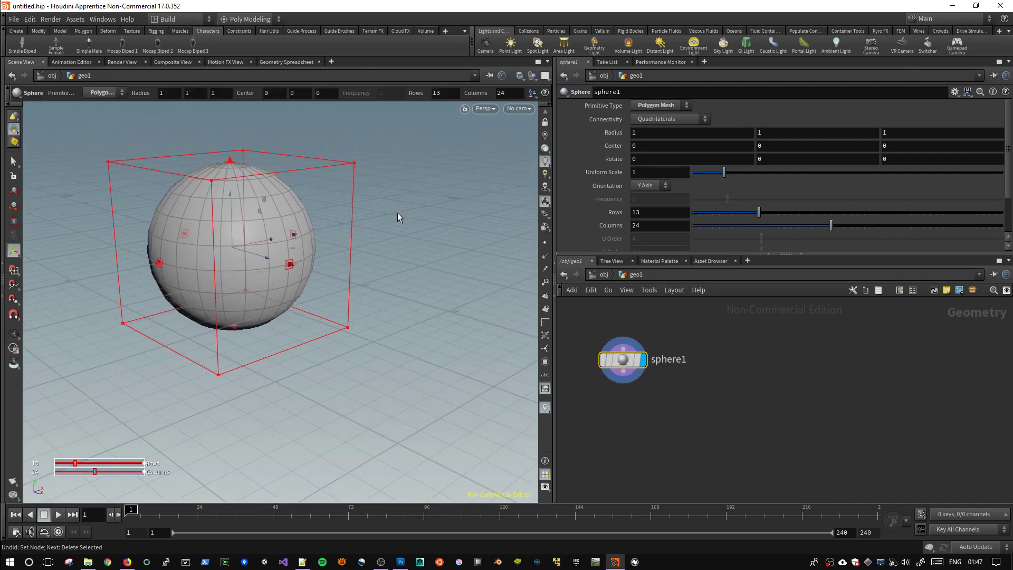
key(s)
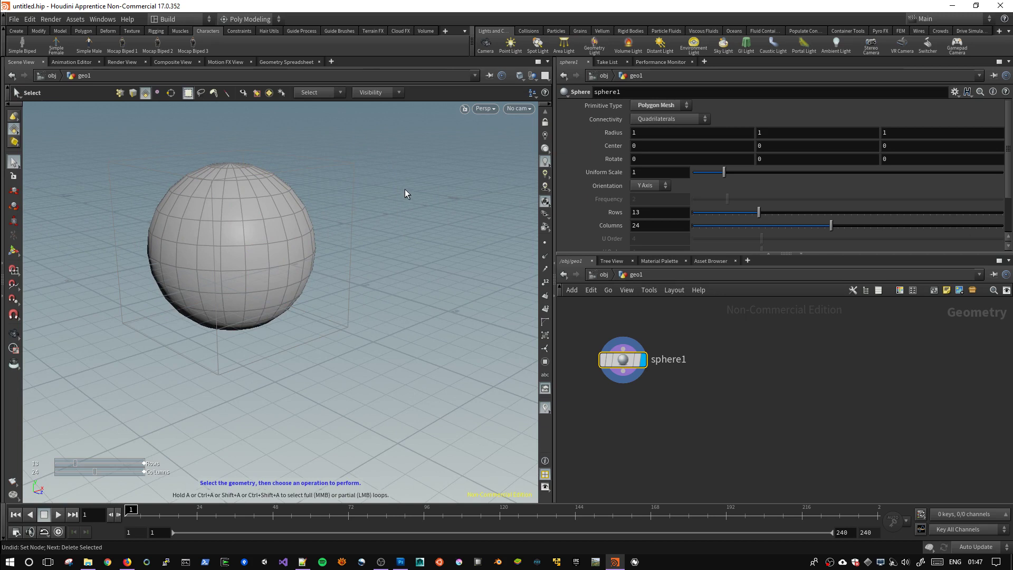
key(c)
click(445, 170)
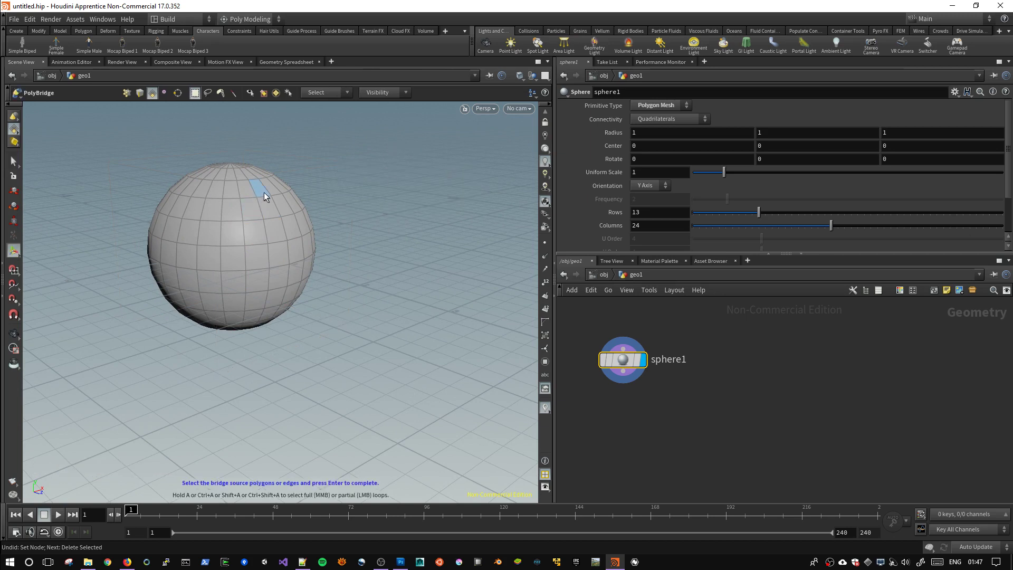
key(Return)
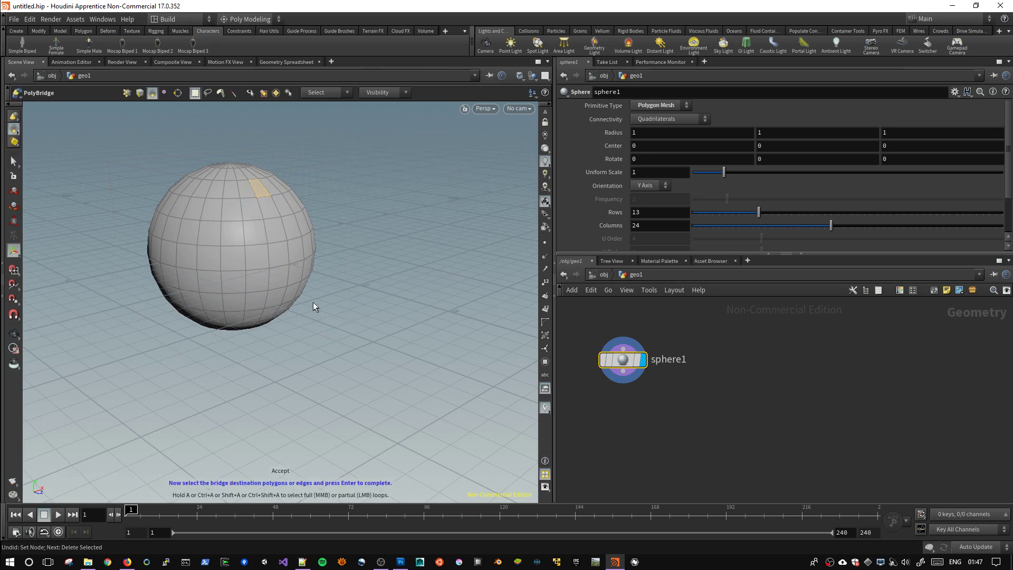
alt+drag(353, 317, 290, 322)
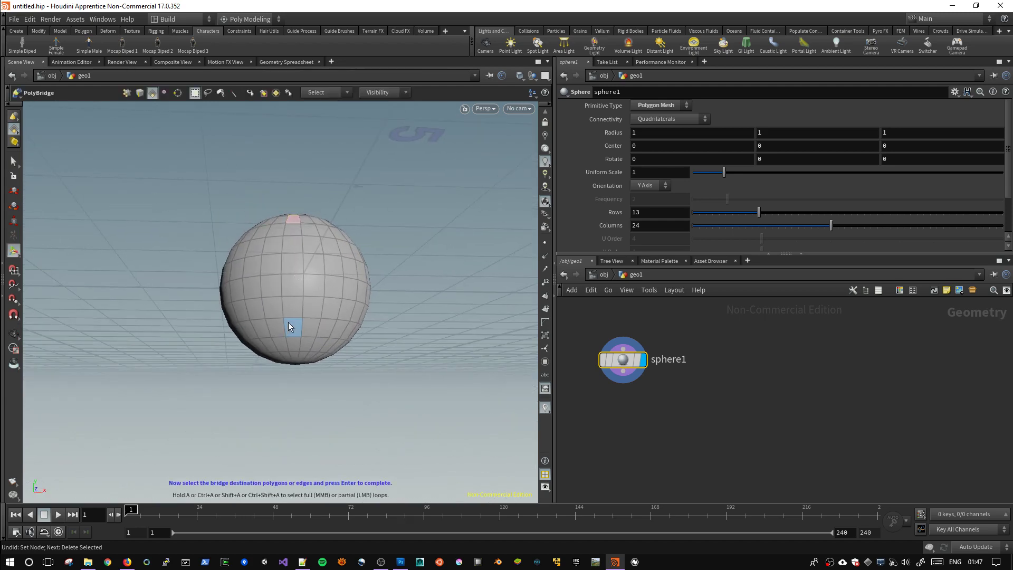
key(Return)
Inspect the face 65–209 bridge in wireframe, then enlarge the parameter pane to show both footings.
key(Escape)
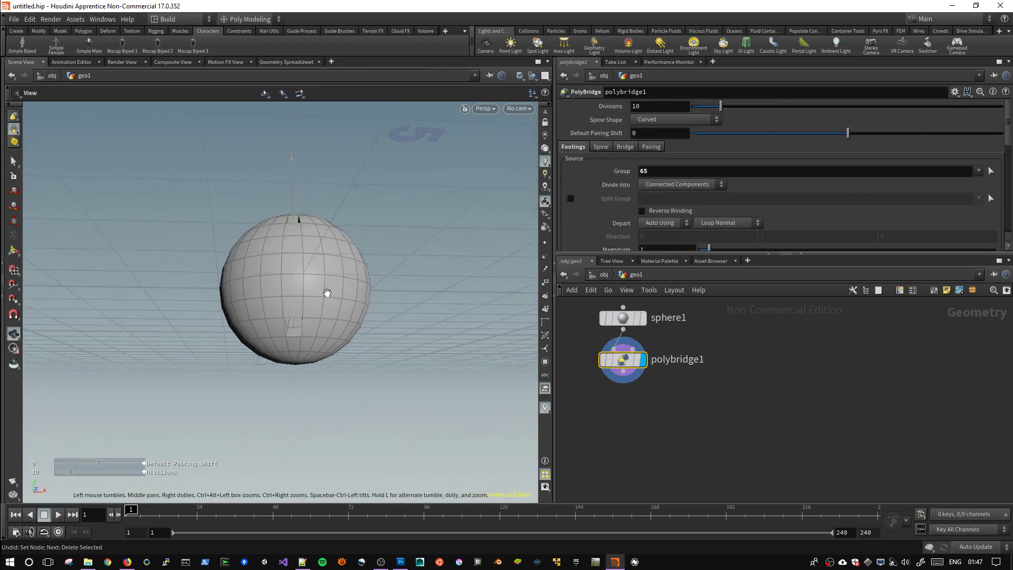
mouse_move(328, 290)
mouse_down()
mouse_move(362, 351)
mouse_move(290, 298)
mouse_up()
key(w)
scroll(351, 234, up, 3)
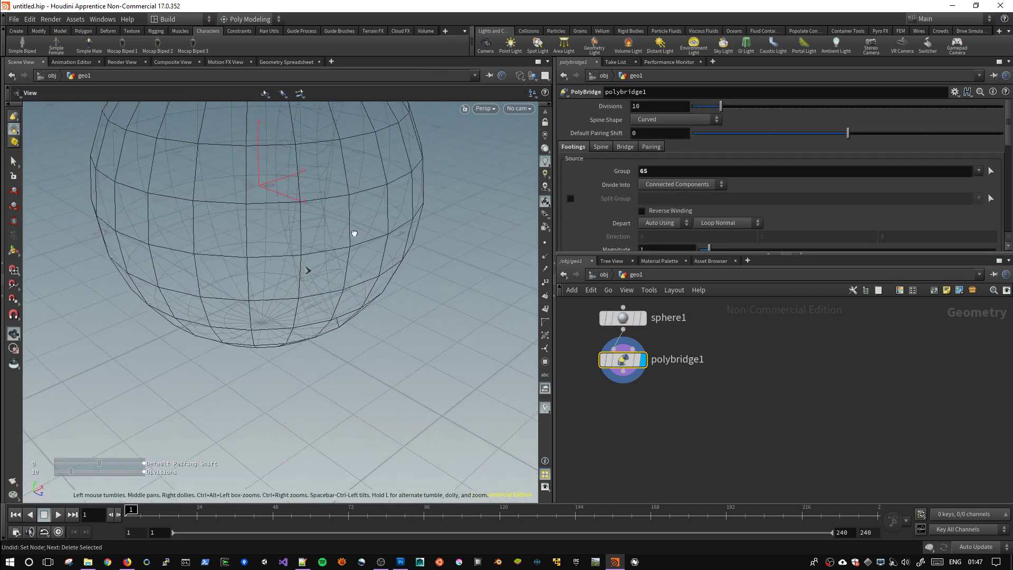
scroll(409, 196, up, 3)
scroll(440, 243, up, 3)
mouse_move(440, 243)
mouse_down()
mouse_move(364, 269)
mouse_move(333, 242)
mouse_move(306, 287)
mouse_move(380, 260)
mouse_move(437, 278)
mouse_move(375, 260)
mouse_move(317, 180)
mouse_up()
key(Return)
key(w)
mouse_move(457, 295)
mouse_down()
mouse_move(351, 328)
mouse_move(368, 310)
mouse_move(318, 232)
mouse_up()
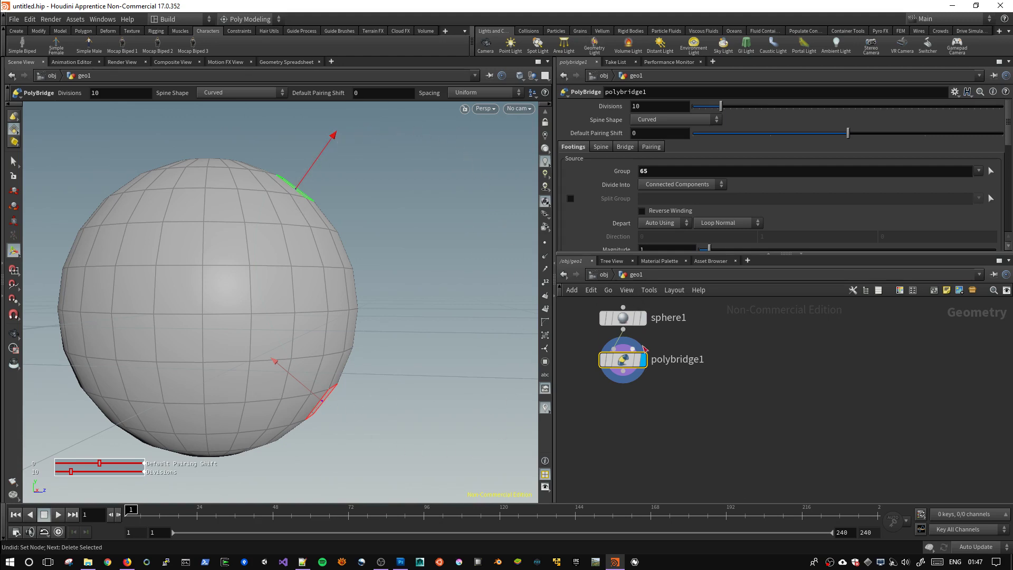
drag(643, 253, 637, 315)
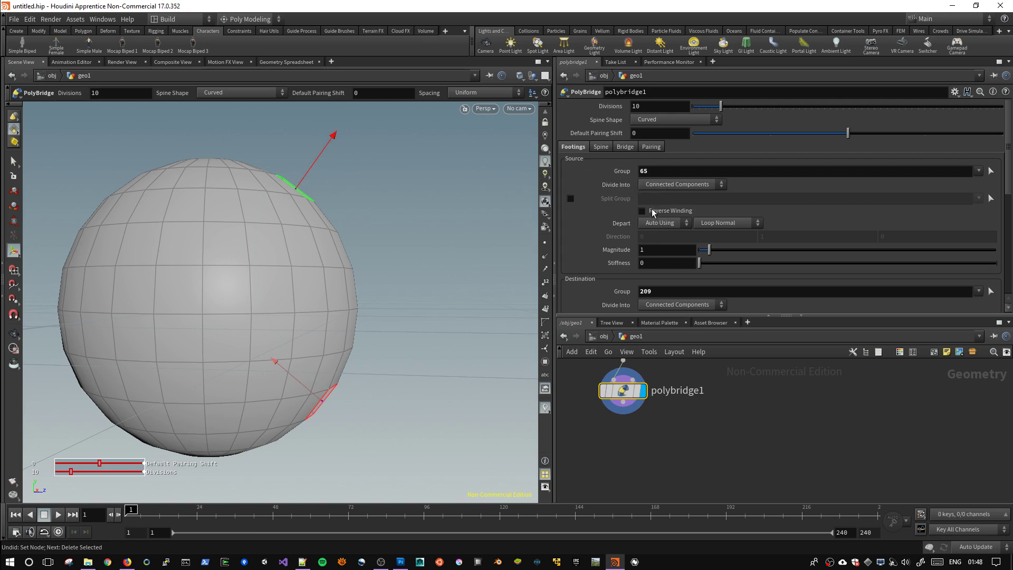
Toggle the source Reverse Winding on and off and set the source Depart to Along.
click(643, 211)
click(653, 215)
click(658, 226)
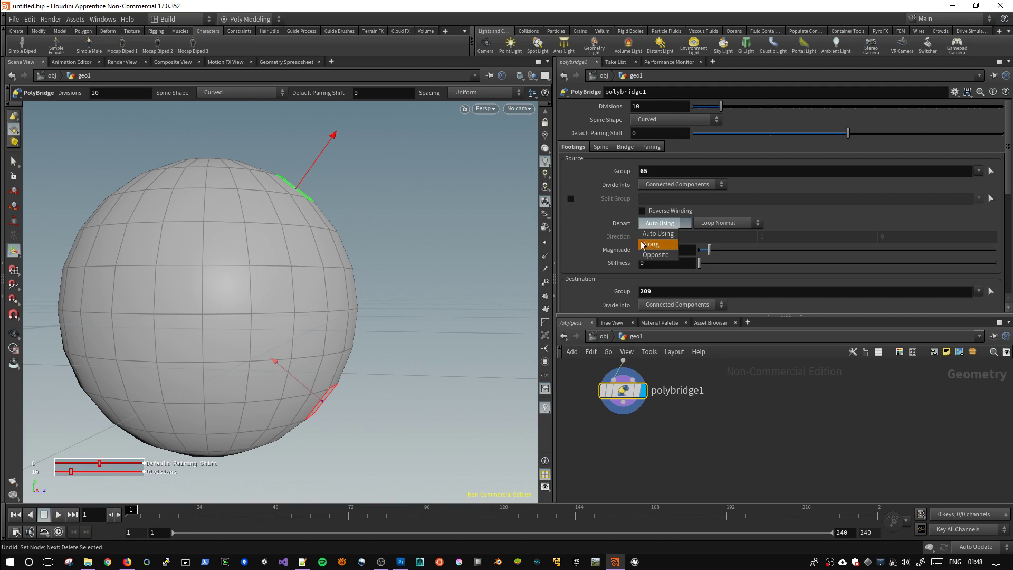
click(649, 245)
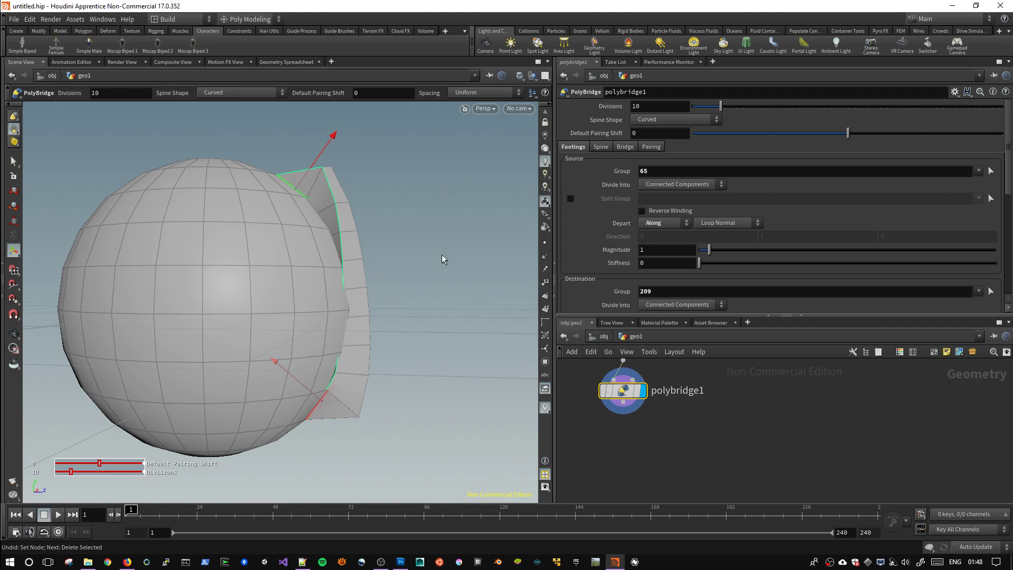
Set the destination Arrive to Along after trying Opposite, and retoggle destination Reverse Winding.
scroll(657, 287, down, 3)
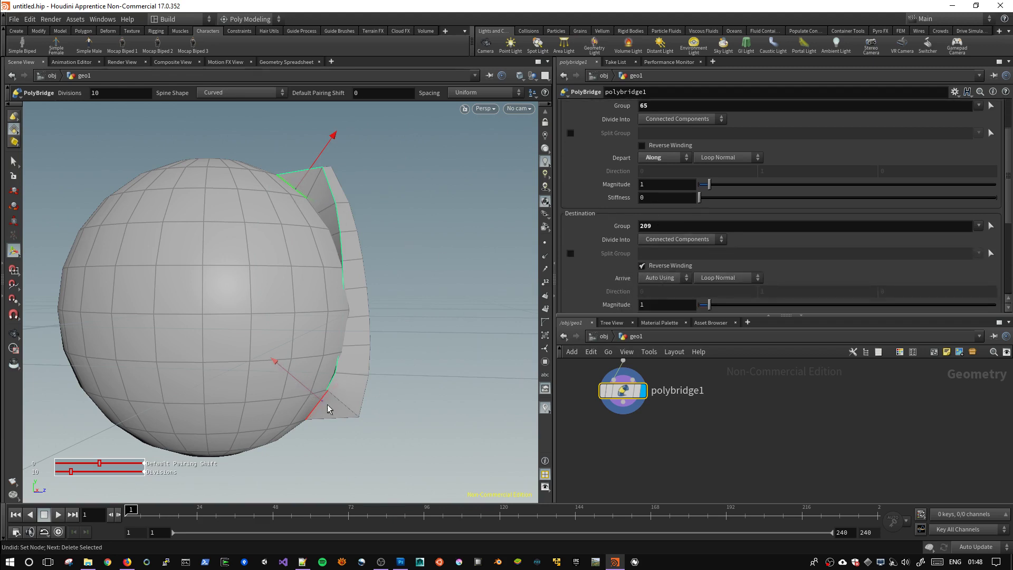
click(661, 278)
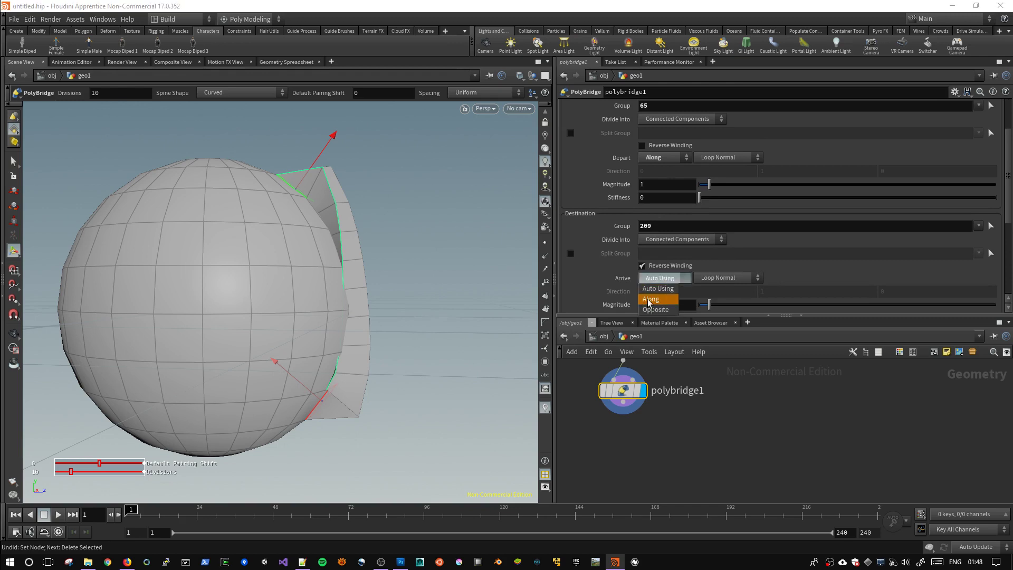
click(649, 300)
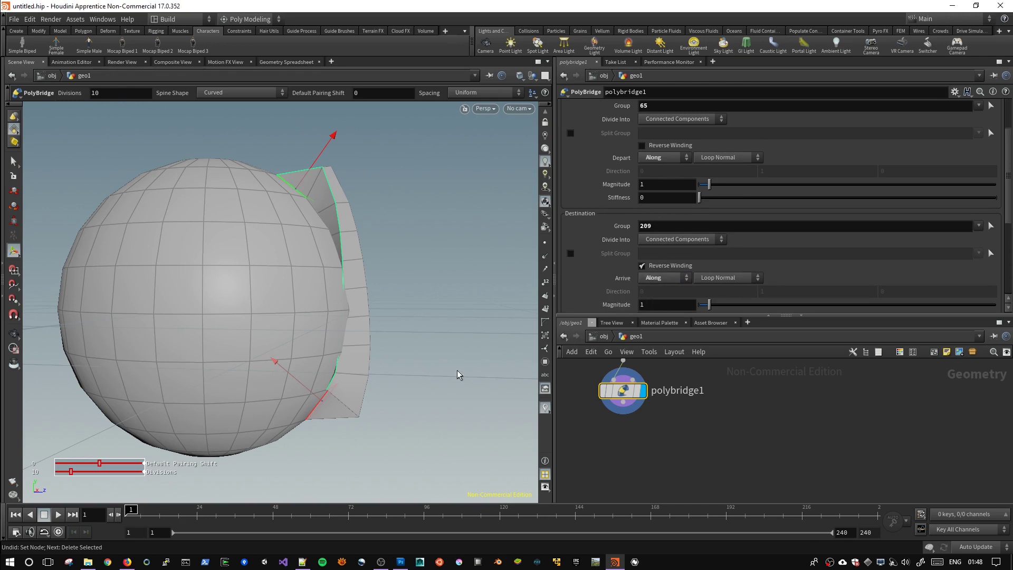
click(658, 278)
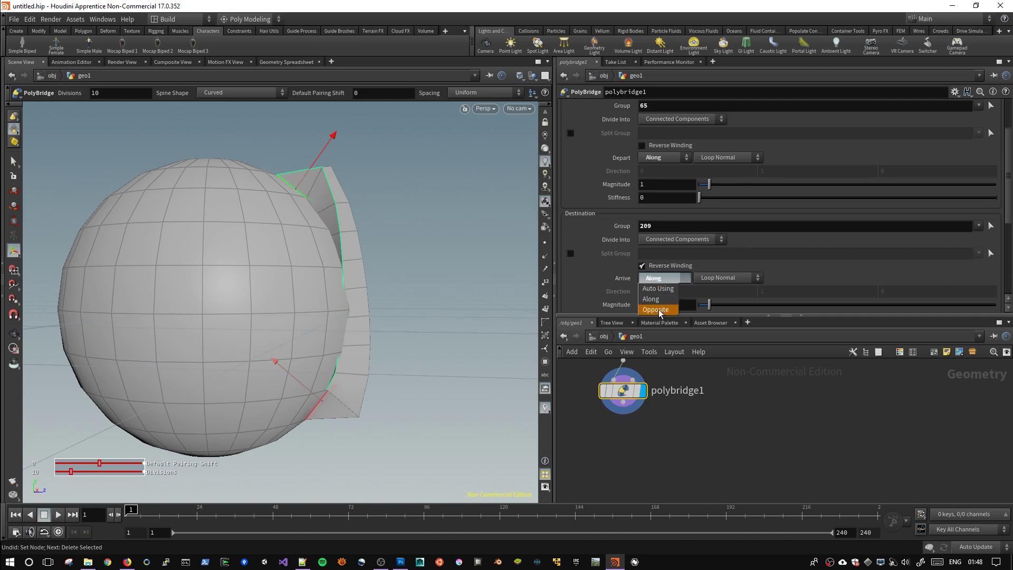
click(658, 309)
click(660, 278)
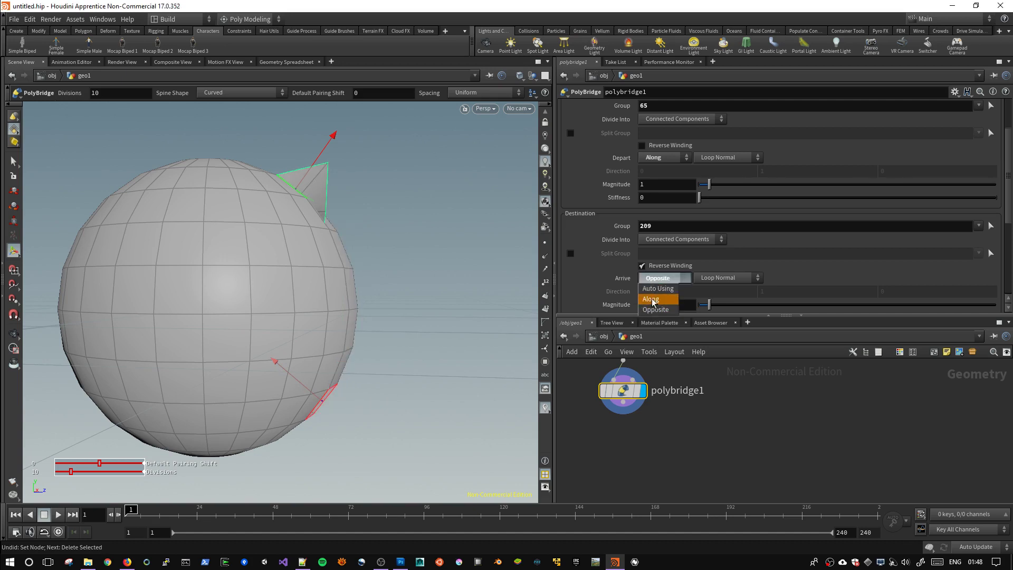
click(648, 280)
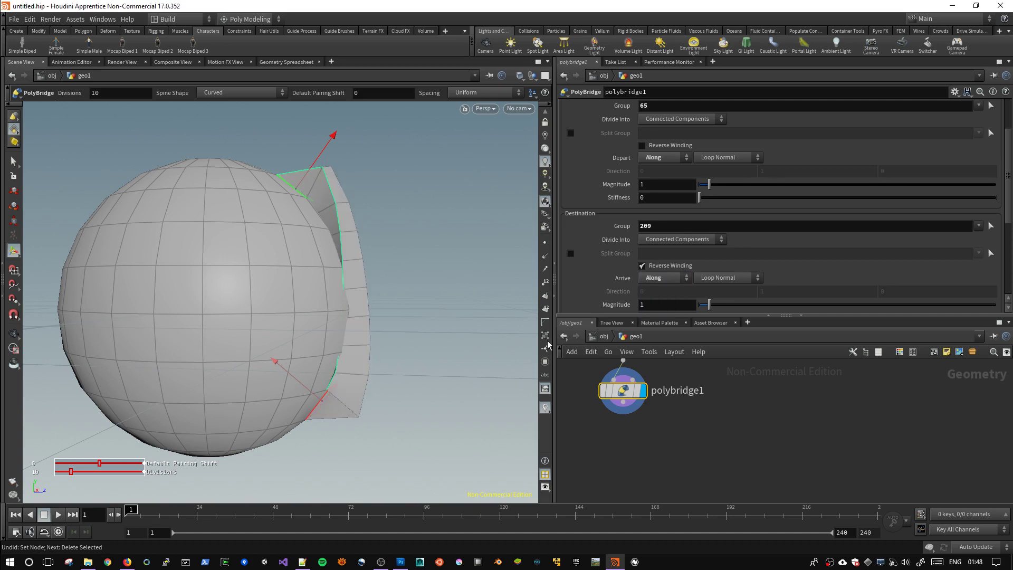
click(652, 272)
click(652, 272)
click(653, 270)
Raise the bridge Divisions to 52 and lower the depart Magnitude to 3.58.
scroll(705, 200, up, 3)
drag(720, 106, 851, 106)
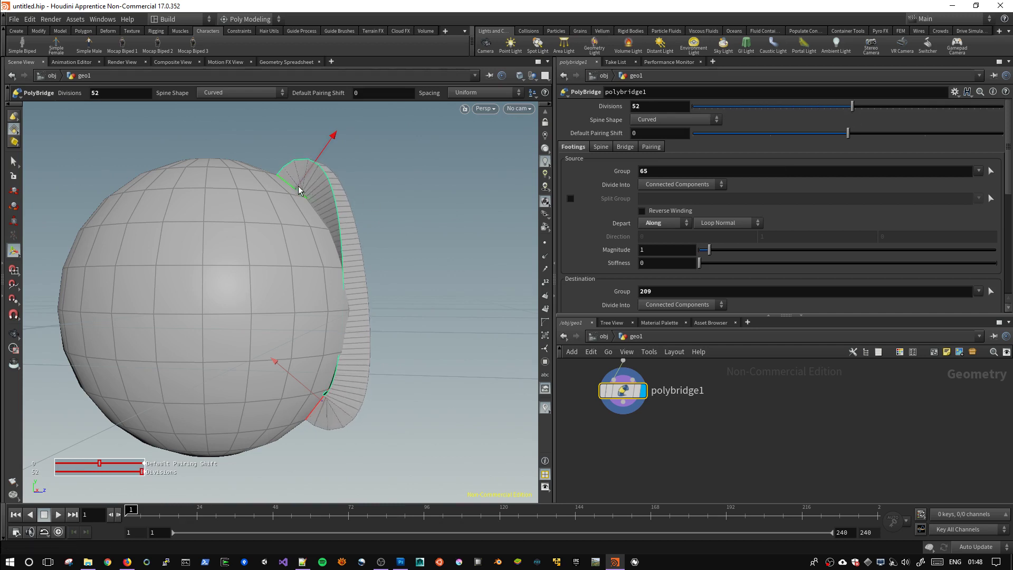
scroll(748, 232, down, 1)
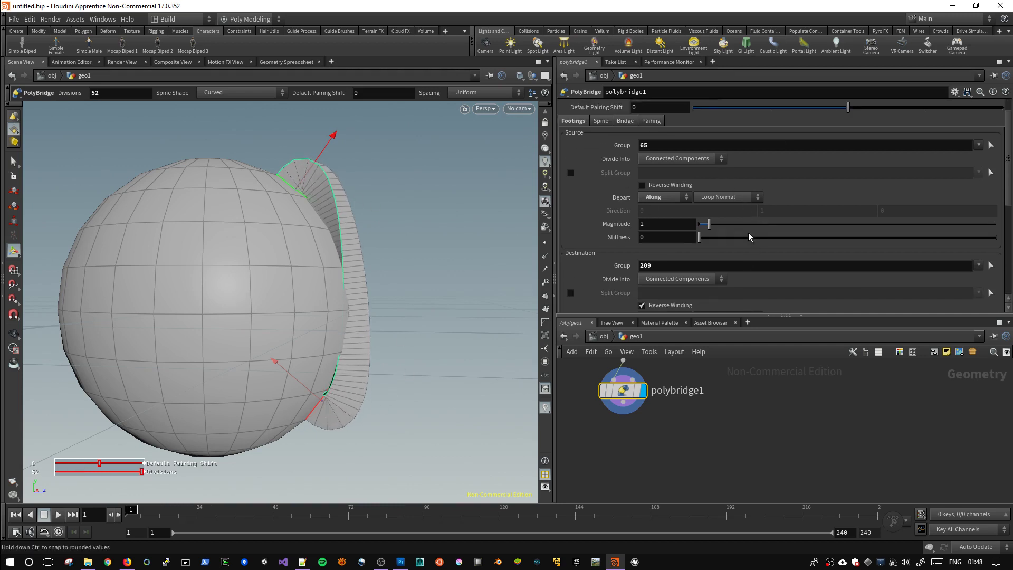
scroll(709, 229, up, 1)
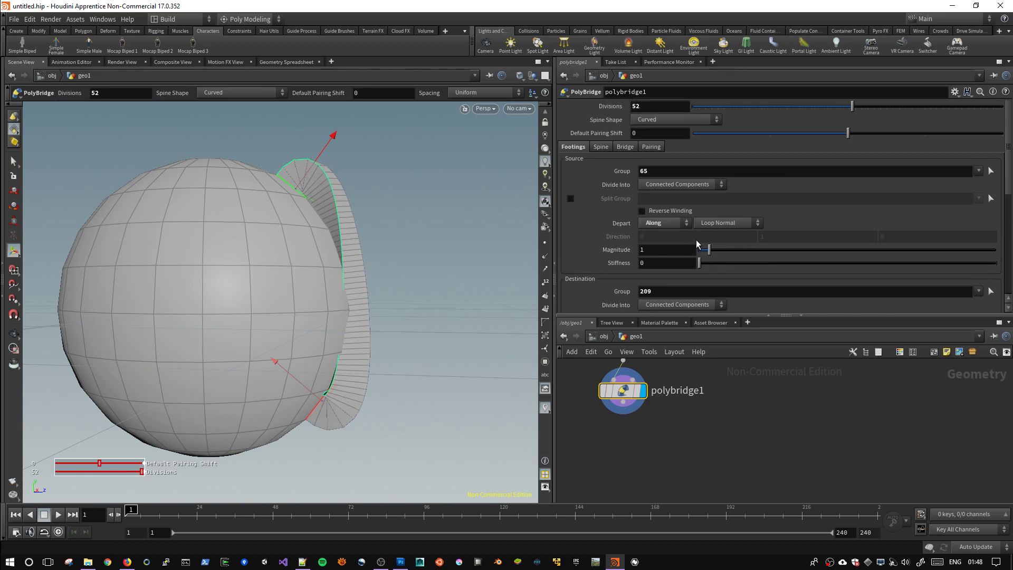
drag(744, 249, 734, 250)
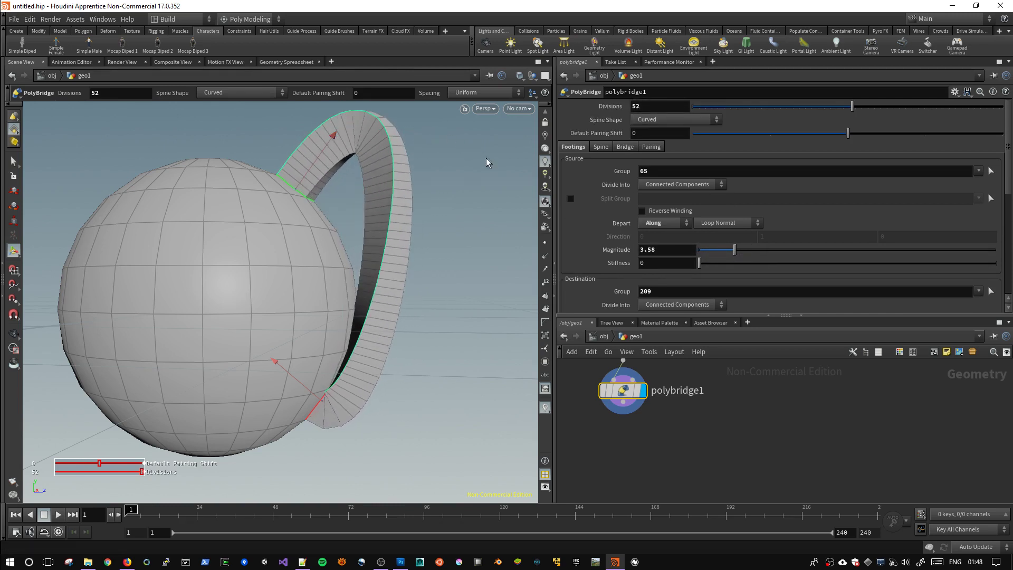
Set destination Magnitude 3.48, depart Magnitude 2.94 and source Stiffness 0.342.
scroll(755, 274, down, 1)
scroll(755, 274, down, 2)
scroll(755, 273, down, 1)
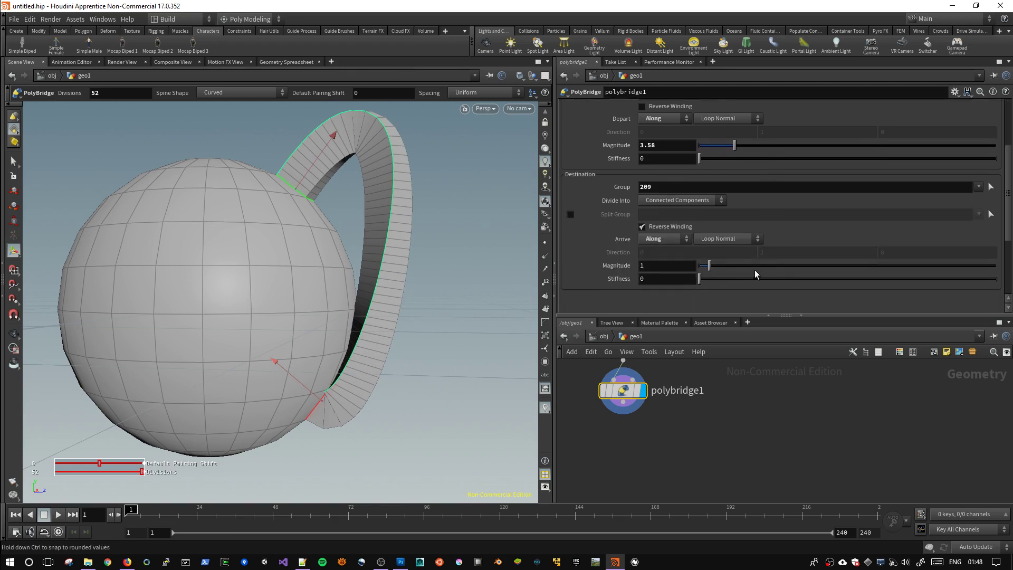
drag(713, 265, 734, 266)
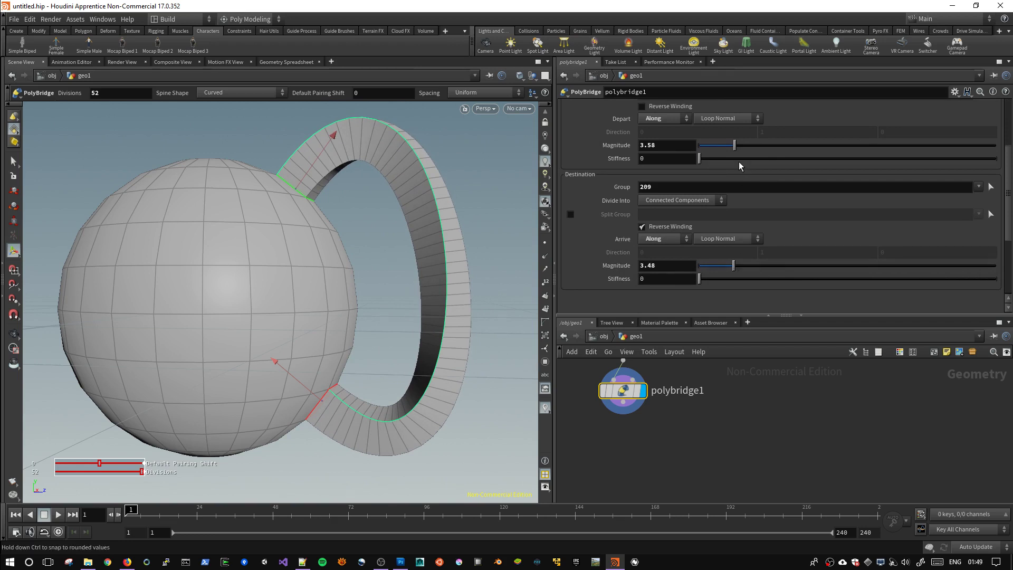
drag(733, 150, 728, 150)
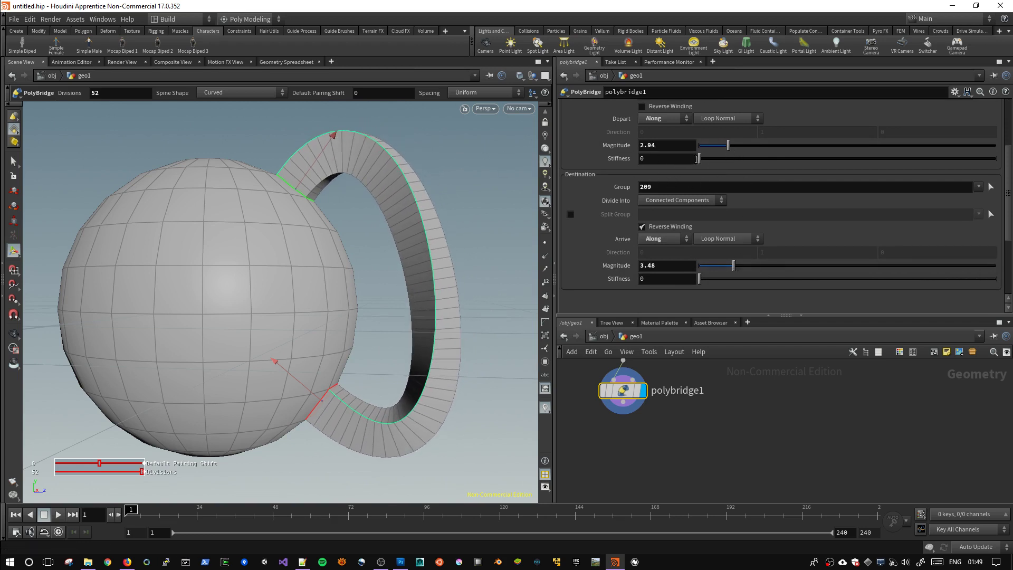
drag(700, 158, 801, 159)
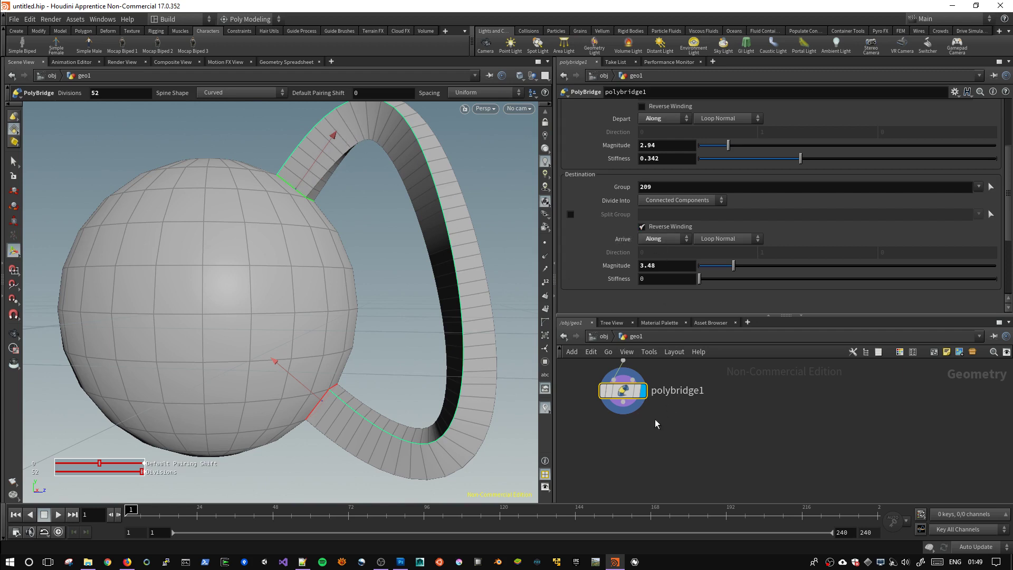
key(h)
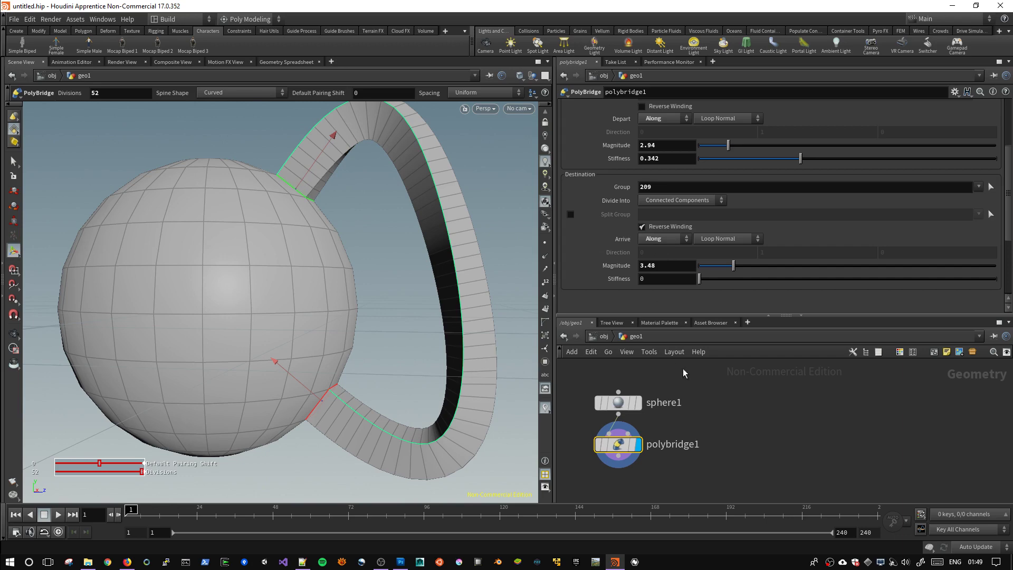
mouse_move(354, 281)
alt+mouse_down()
mouse_move(317, 244)
mouse_move(294, 244)
alt+mouse_up()
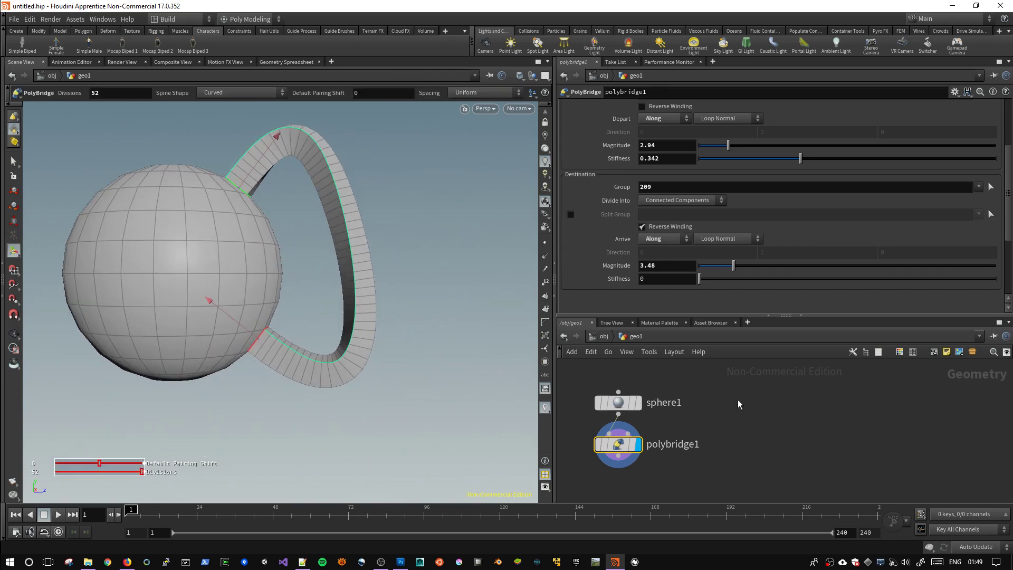
Add a Draw Curve node that projects its strokes onto the YZ plane.
key(Tab)
text(draw)
key(Return)
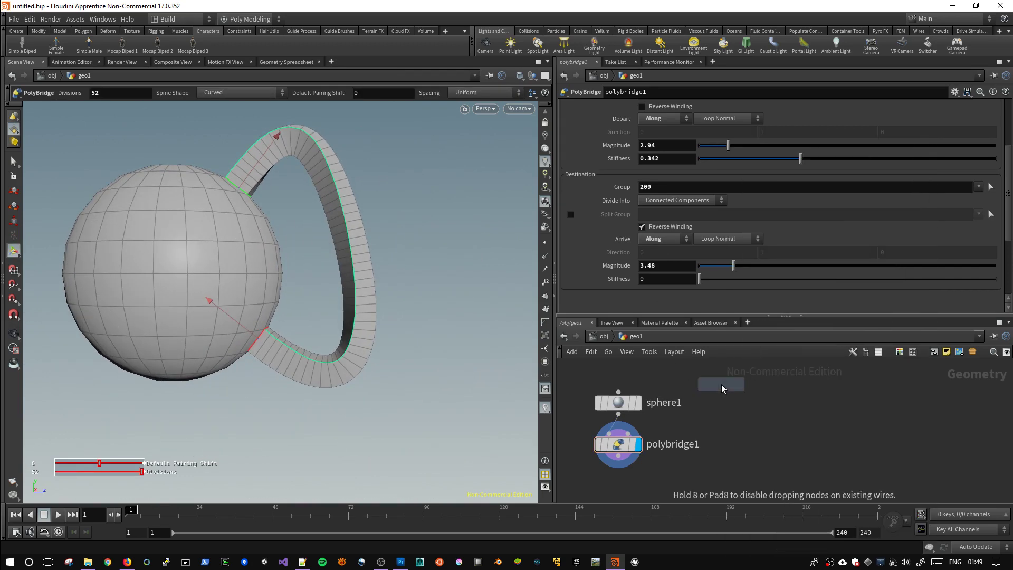
click(721, 384)
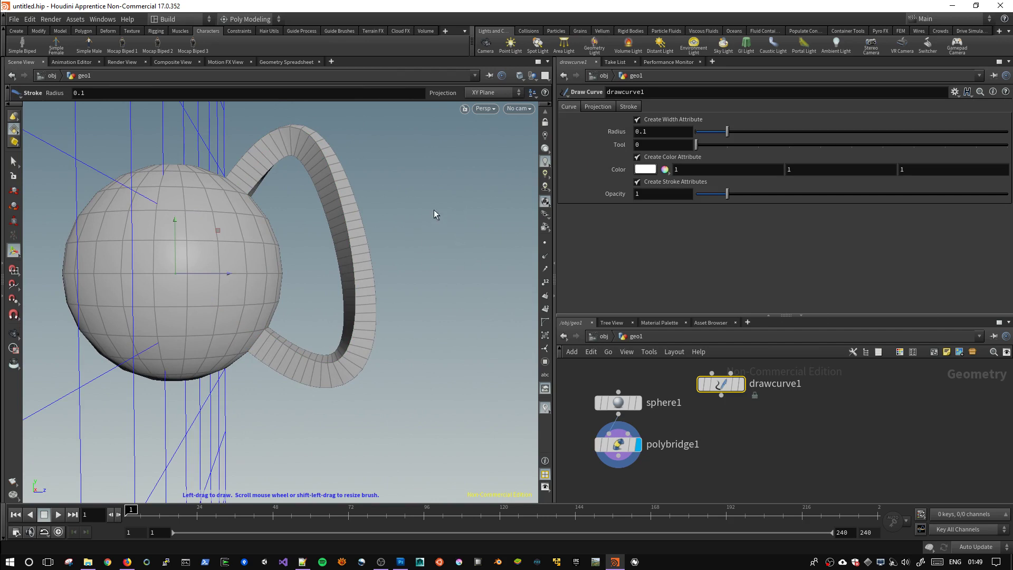
click(494, 92)
click(484, 112)
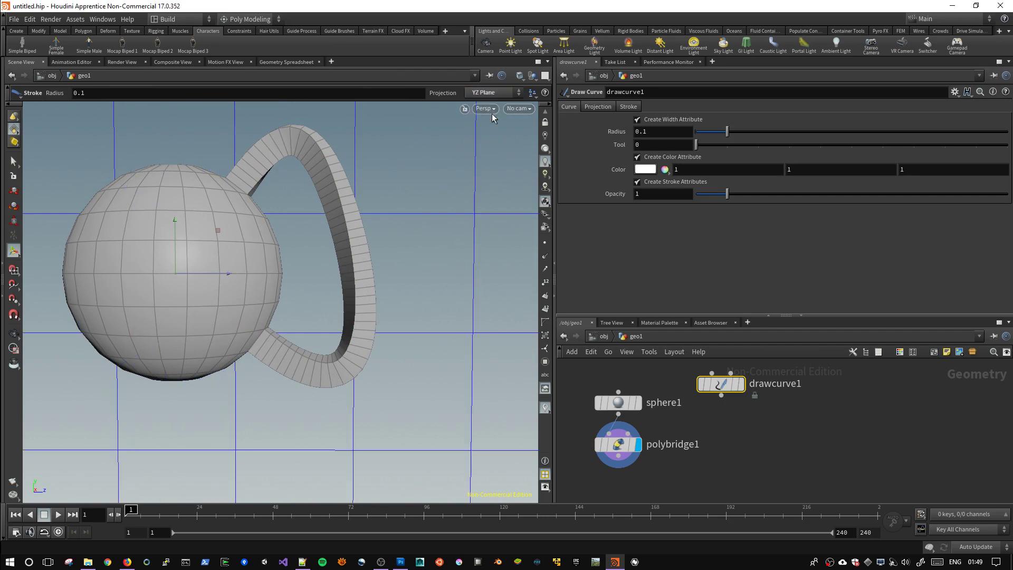
Draw a freehand spine stroke beside the sphere and wire it into polybridge1's second input.
mouse_move(362, 137)
mouse_down()
mouse_move(486, 260)
mouse_move(459, 362)
mouse_move(397, 368)
mouse_up()
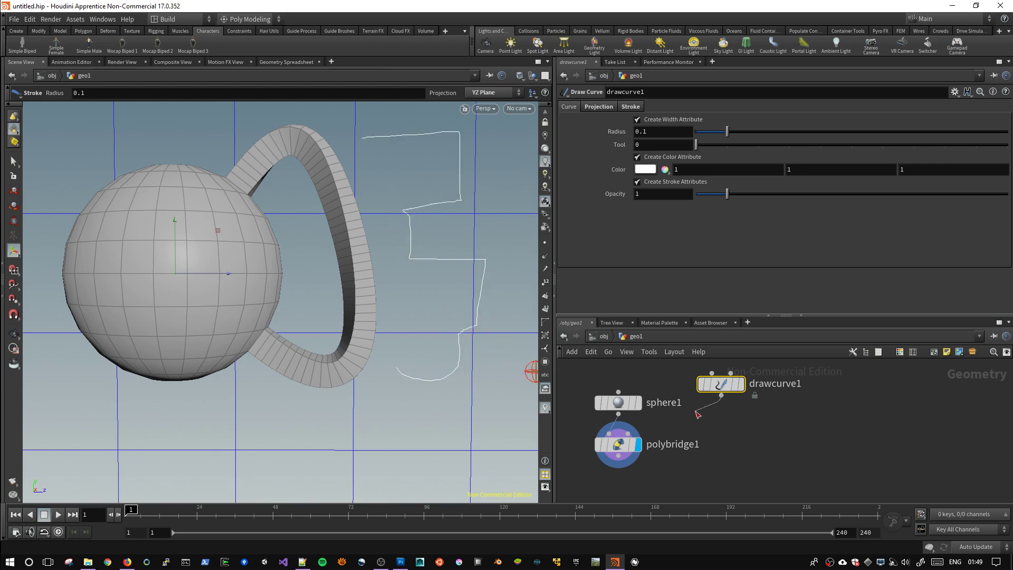
drag(721, 395, 619, 447)
click(619, 447)
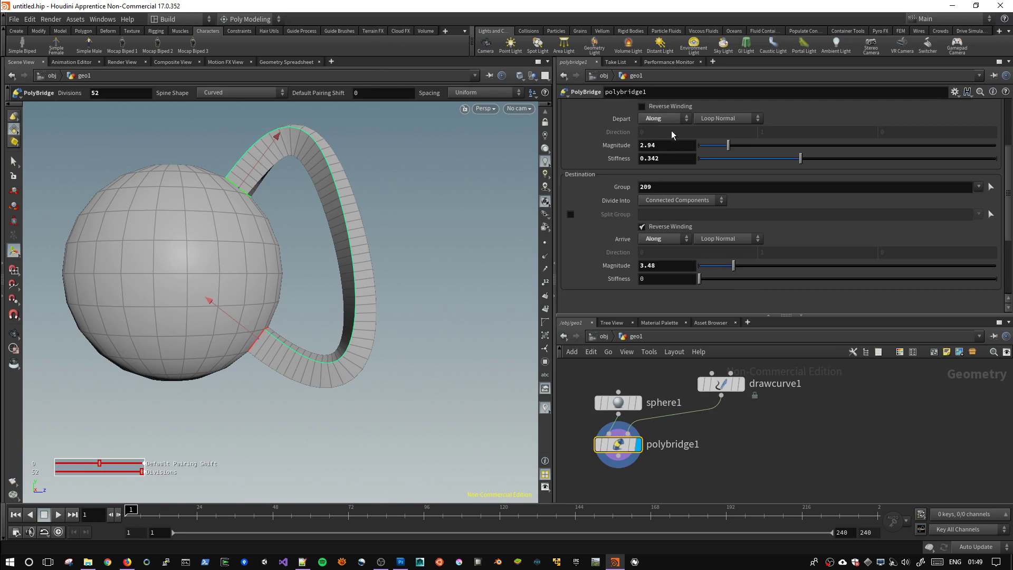
Set polybridge1's Spine Shape to follow the curve from its second input.
scroll(671, 131, up, 4)
click(660, 118)
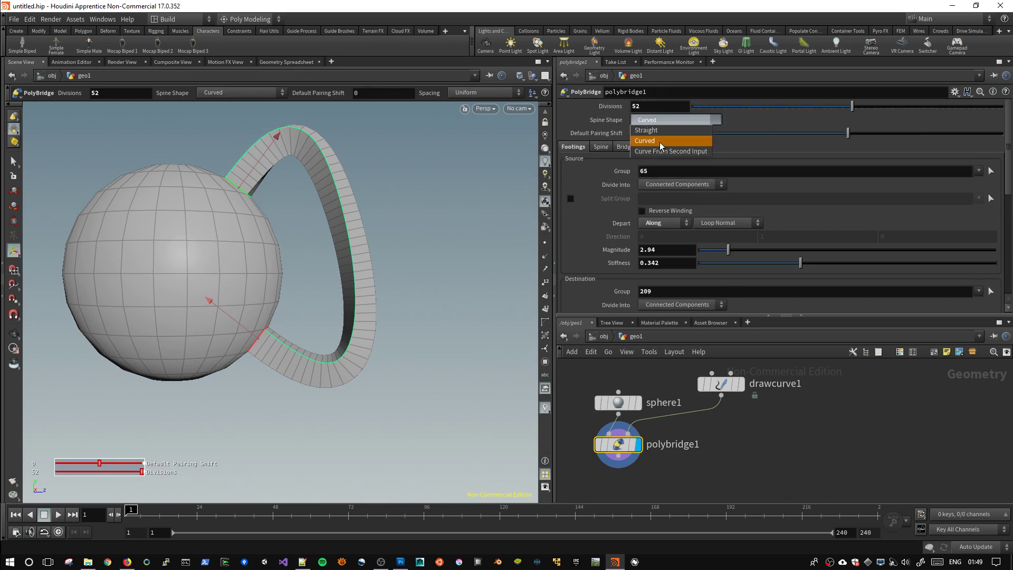
click(659, 142)
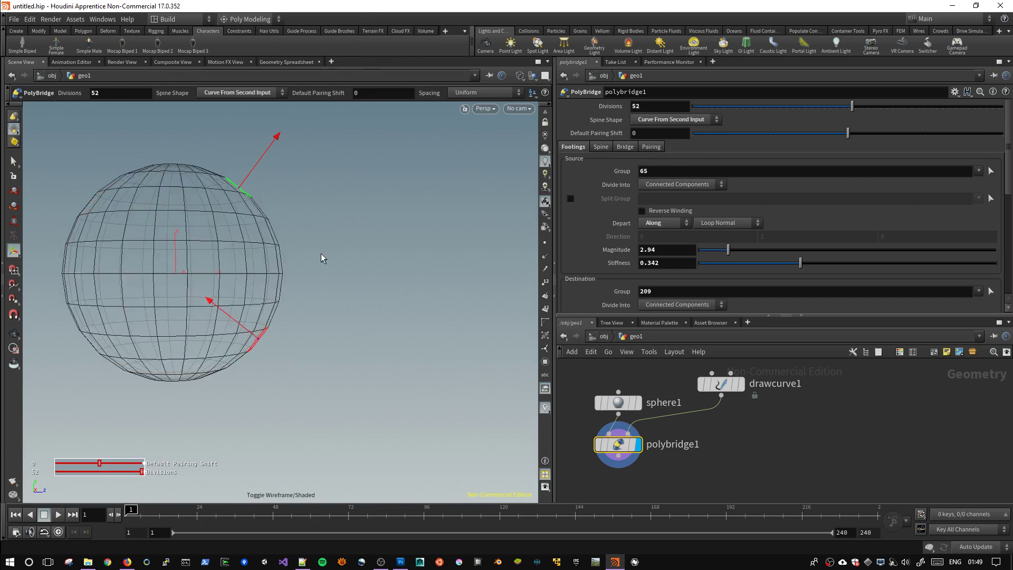
Move drawcurve1 next to sphere1, orbit the view, and nudge polybridge1 slightly right.
click(722, 385)
drag(721, 388, 708, 398)
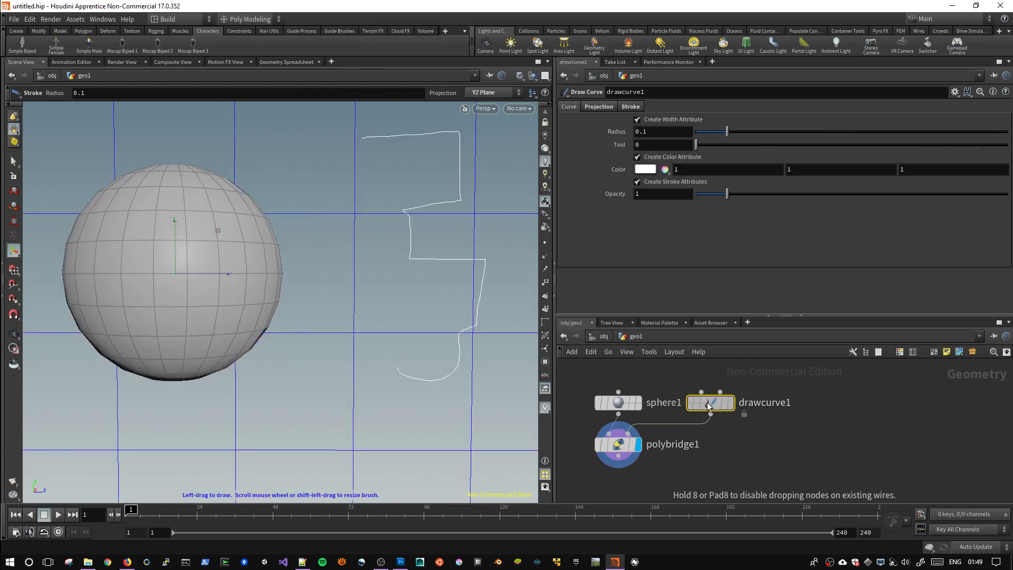
key(Escape)
drag(264, 285, 222, 283)
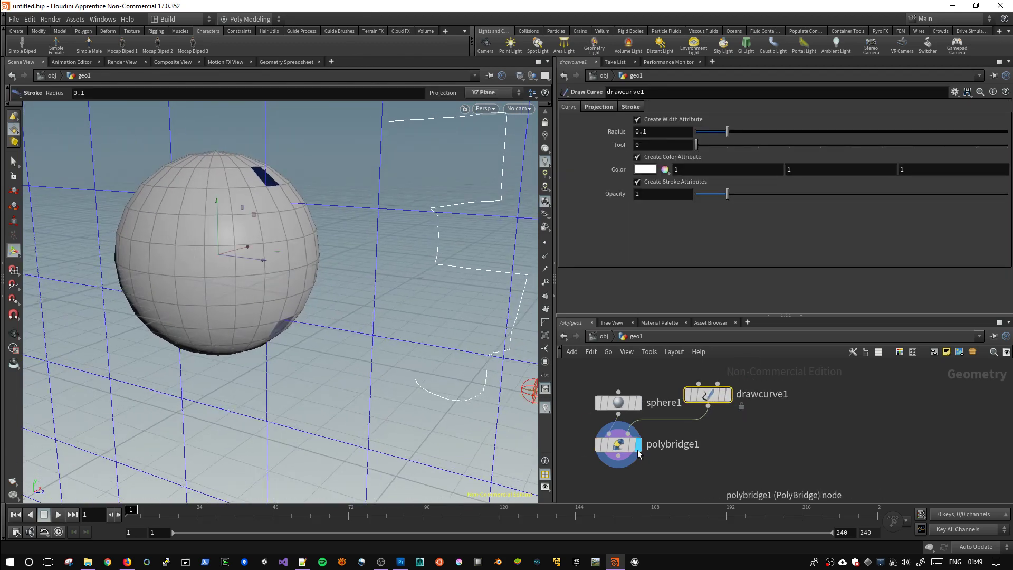
click(618, 443)
drag(618, 444, 645, 447)
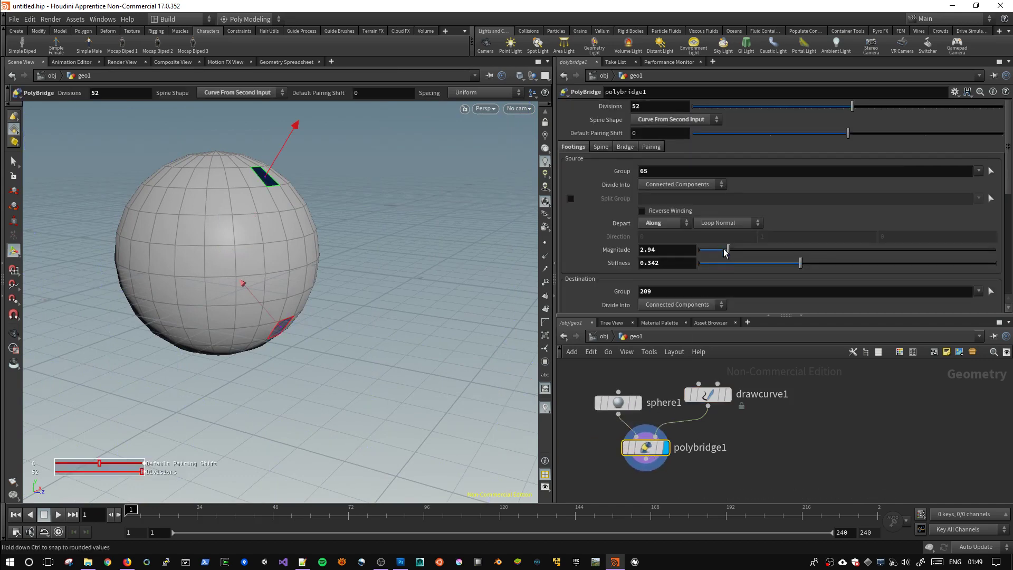
Reset polybridge1's source Magnitude and Stiffness to 0 and delete drawcurve1.
mouse_move(724, 252)
mouse_down()
mouse_move(697, 250)
mouse_move(697, 263)
mouse_up()
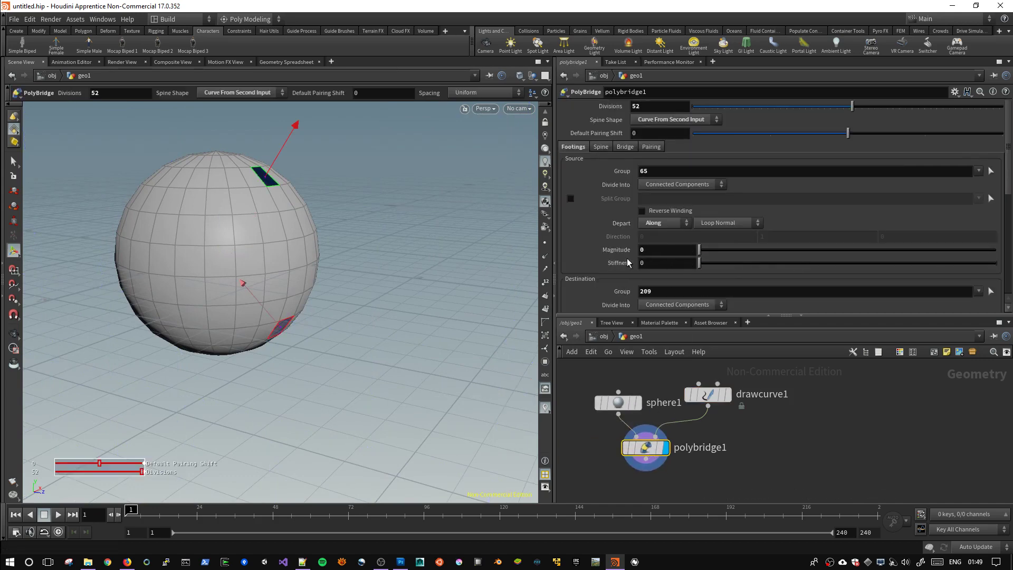
scroll(628, 262, down, 2)
scroll(639, 258, down, 2)
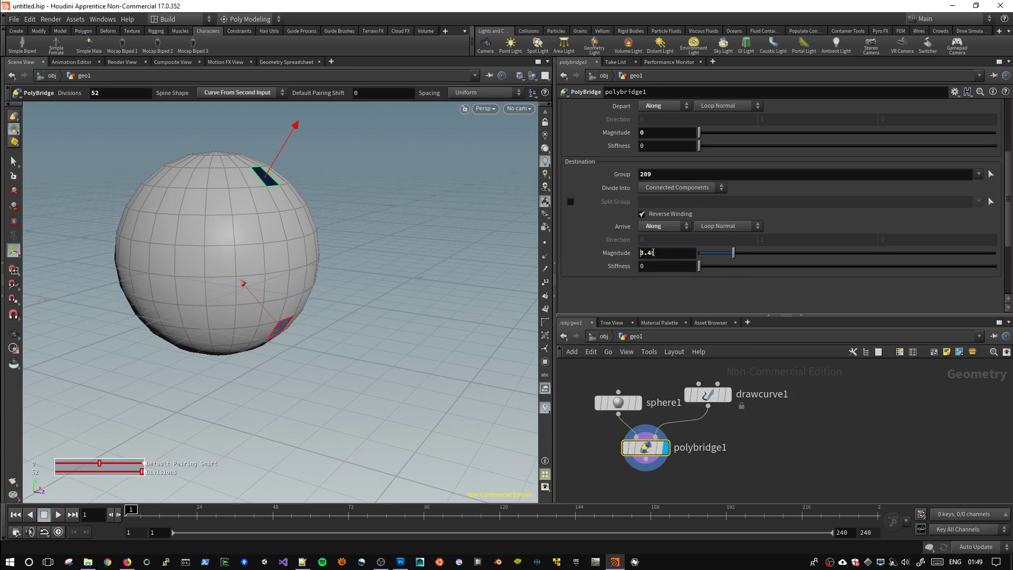
scroll(684, 245, up, 2)
click(706, 394)
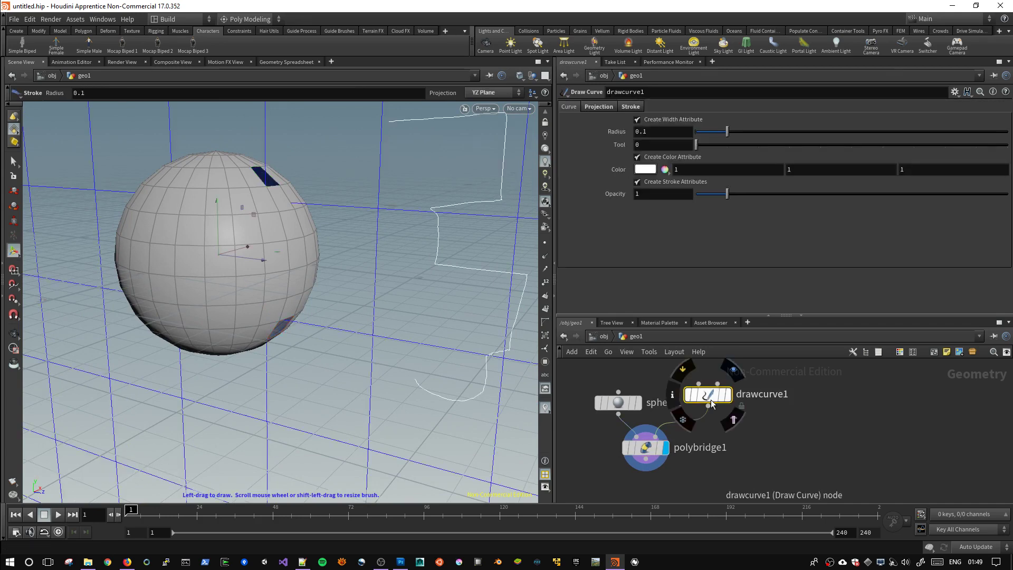
key(Delete)
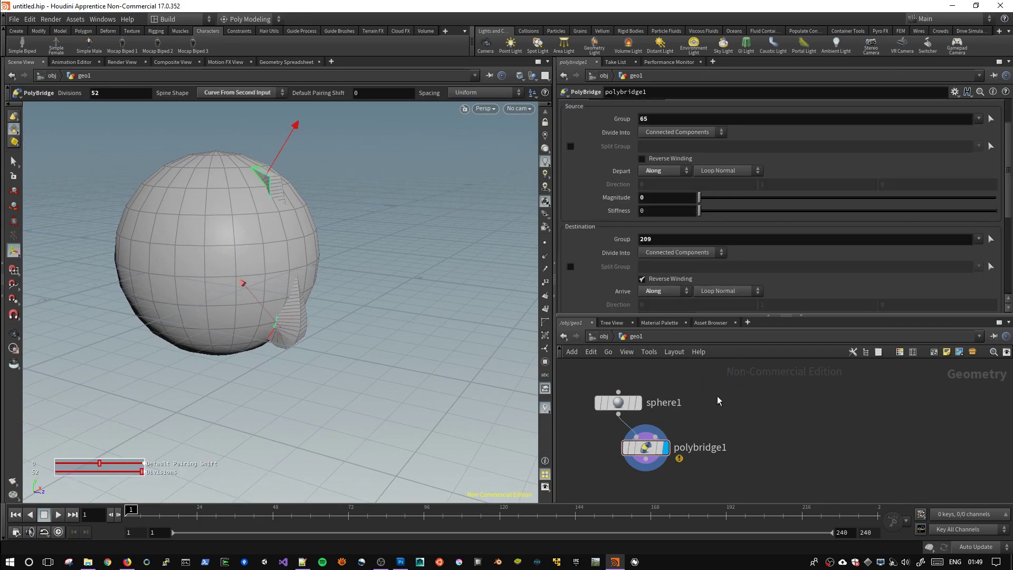
key(Tab)
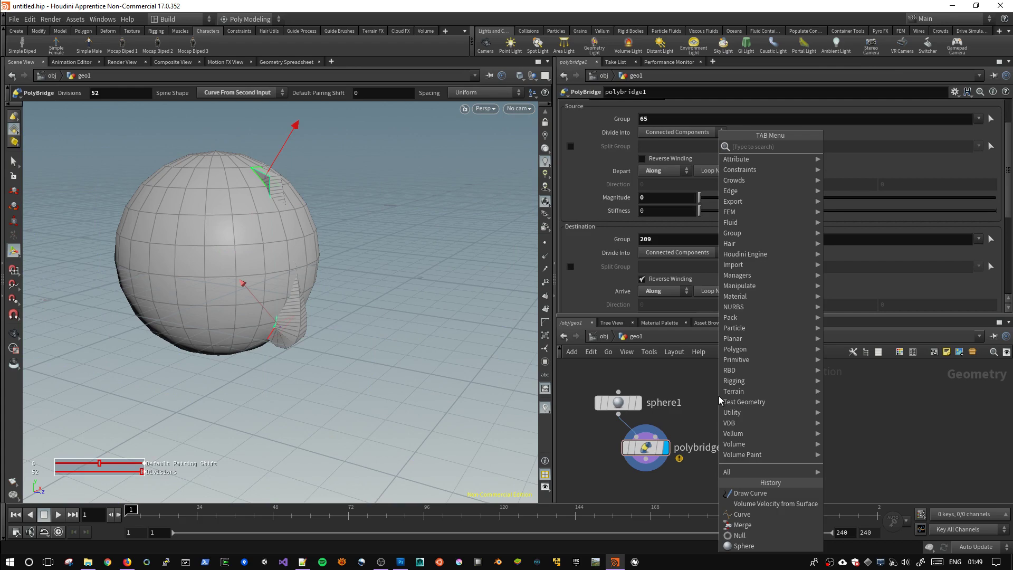
Add a curve1 node and draw a five-point zigzag below the sphere.
text(curve)
key(Return)
click(720, 398)
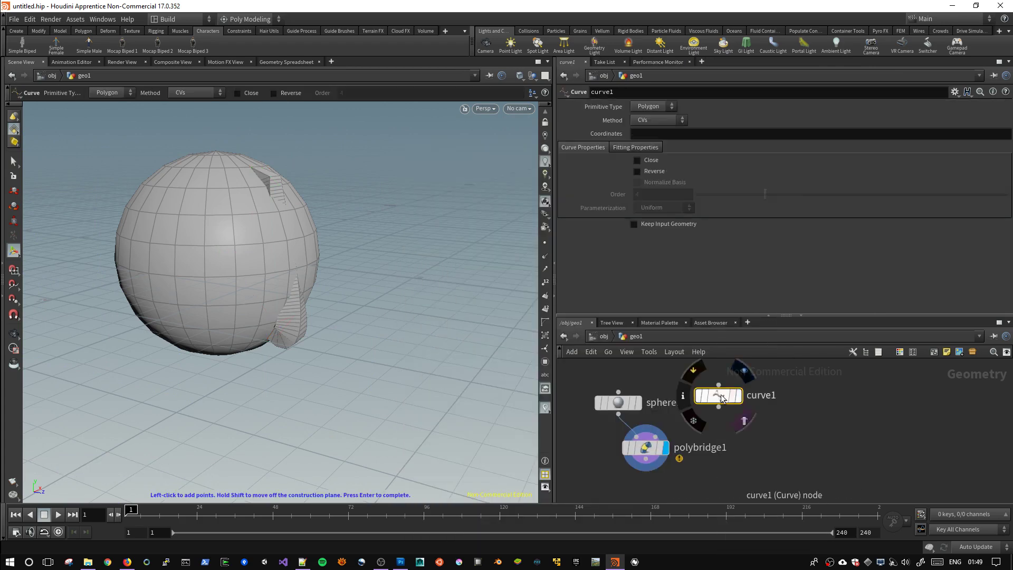
click(265, 407)
click(336, 373)
click(399, 418)
click(335, 441)
click(424, 478)
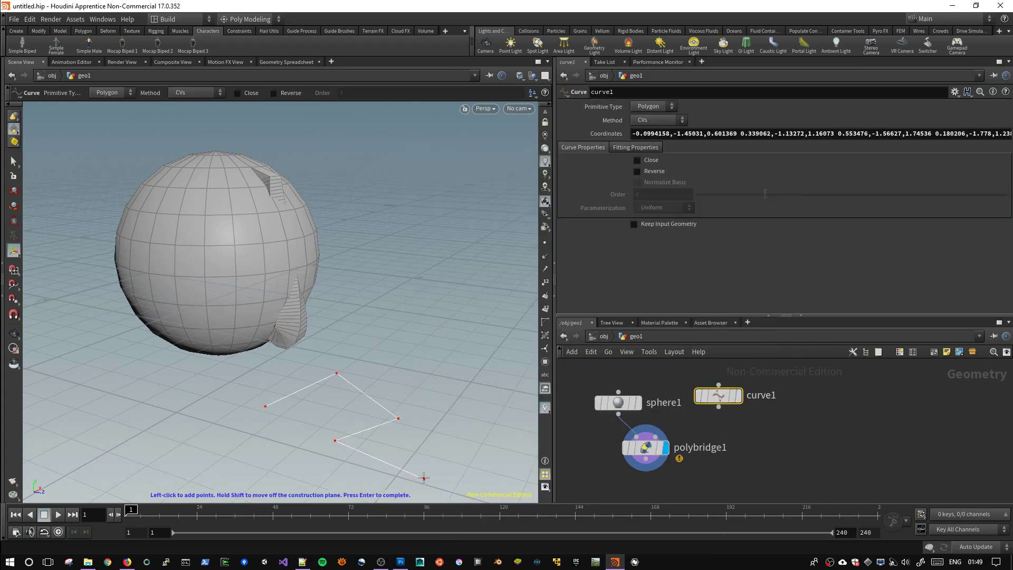
mouse_move(429, 482)
alt+mouse_down()
mouse_move(396, 403)
mouse_move(362, 407)
alt+mouse_up()
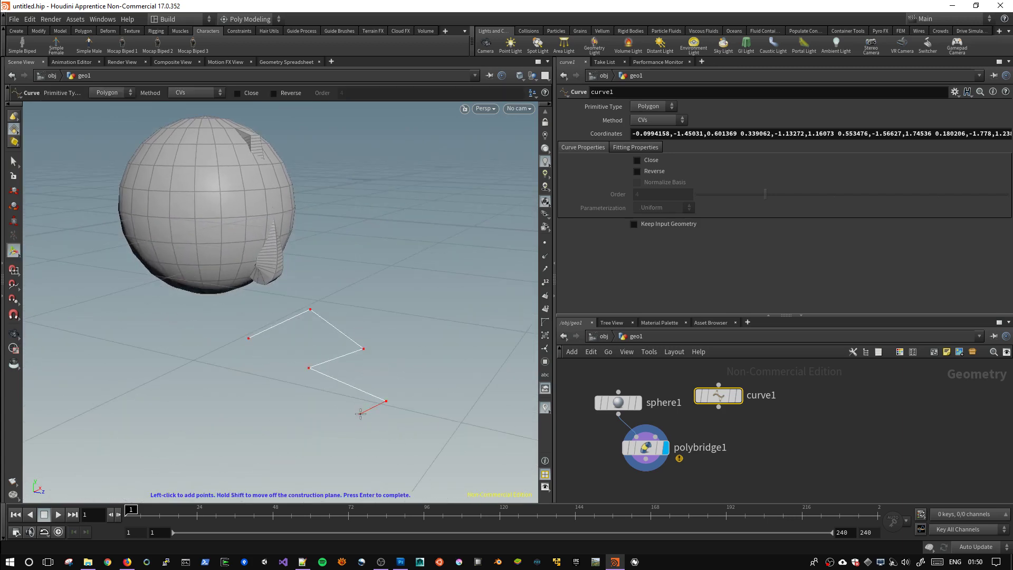
key(Return)
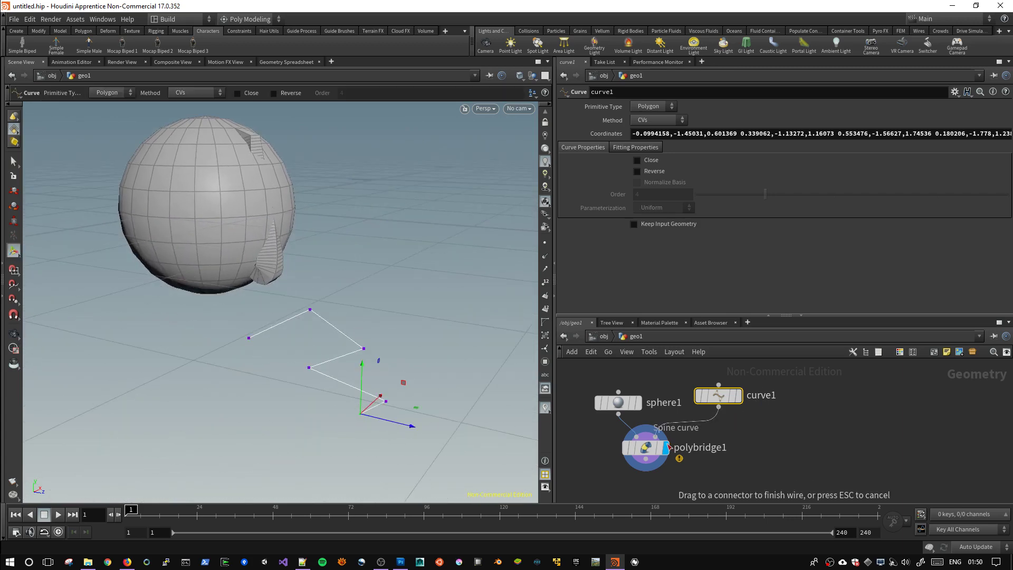
Wire curve1 into polybridge1's second input and orbit to inspect the bridged result.
drag(718, 407, 655, 437)
click(646, 447)
mouse_move(276, 225)
mouse_down()
mouse_move(319, 181)
mouse_move(248, 159)
mouse_up()
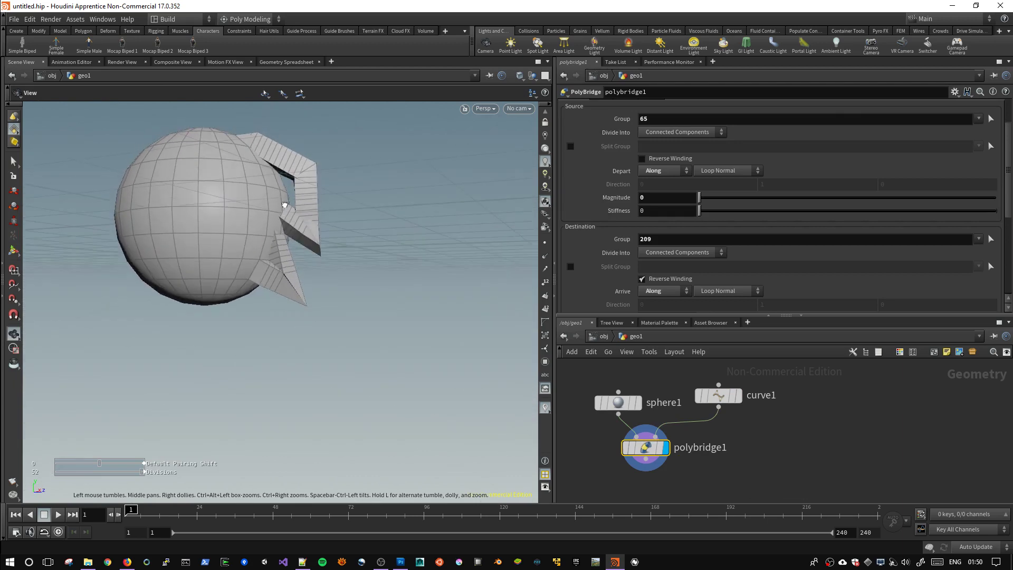
Set curve1's Primitive Type to NURBS for a smooth spine.
key(Return)
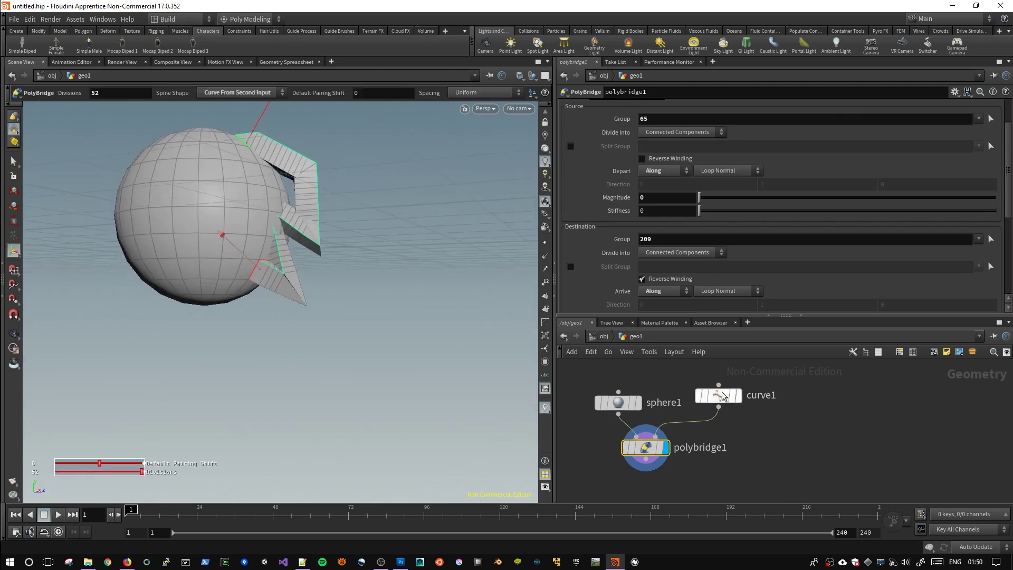
click(719, 395)
click(645, 127)
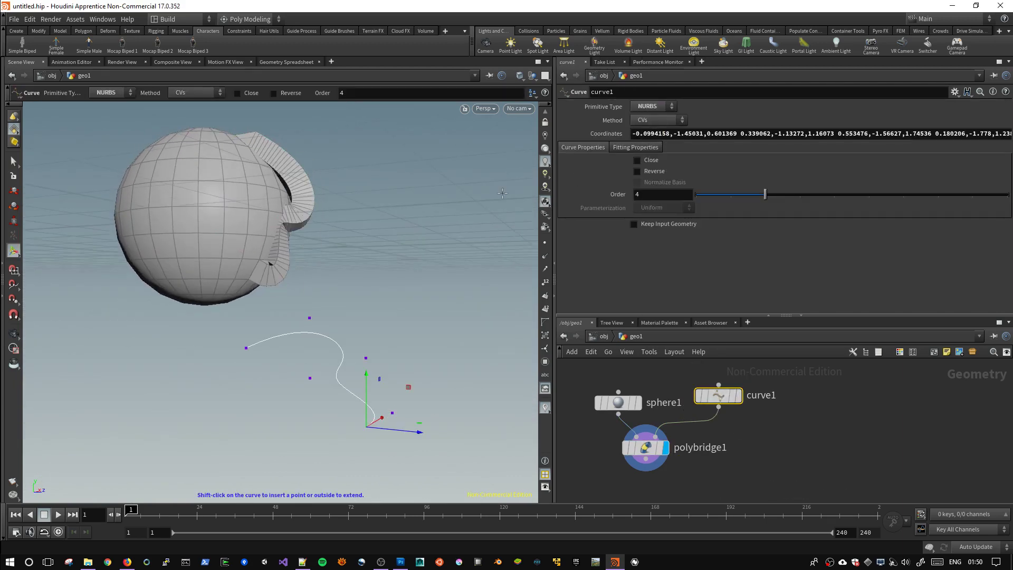
drag(341, 243, 355, 239)
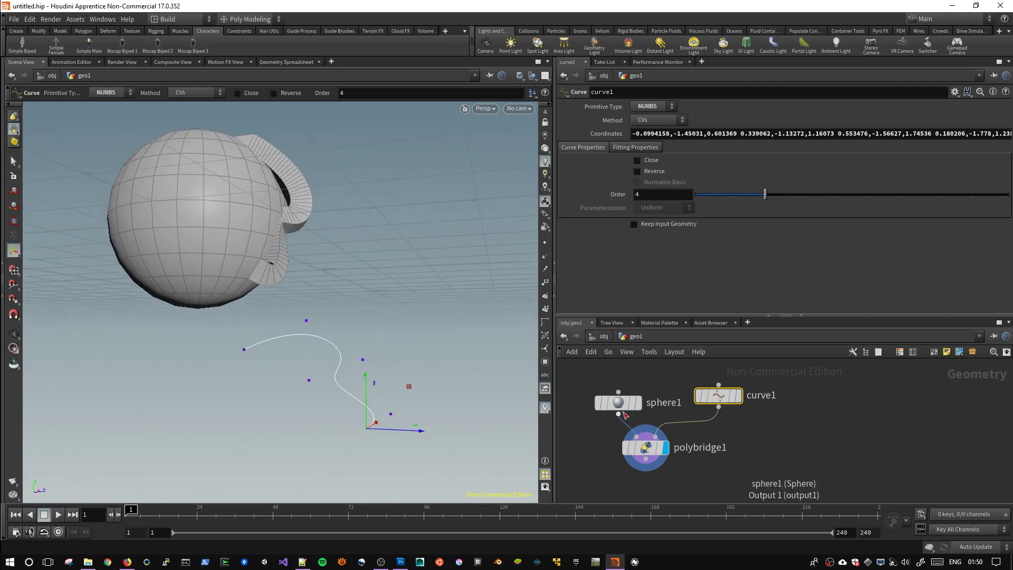
Raise polybridge1's Source Stiffness to 0.091 and review its spine settings.
click(637, 449)
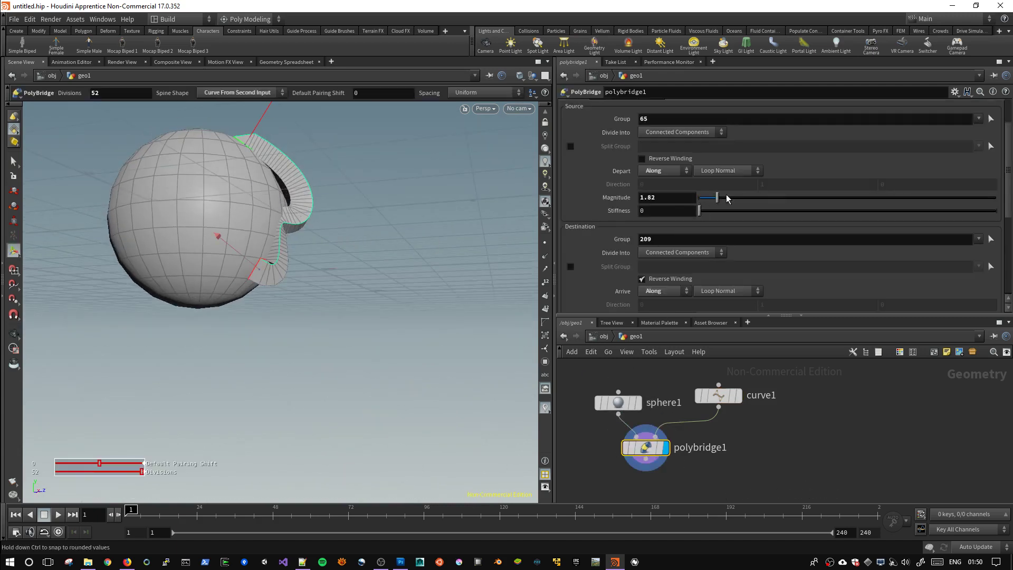
drag(699, 210, 726, 212)
scroll(709, 276, down, 2)
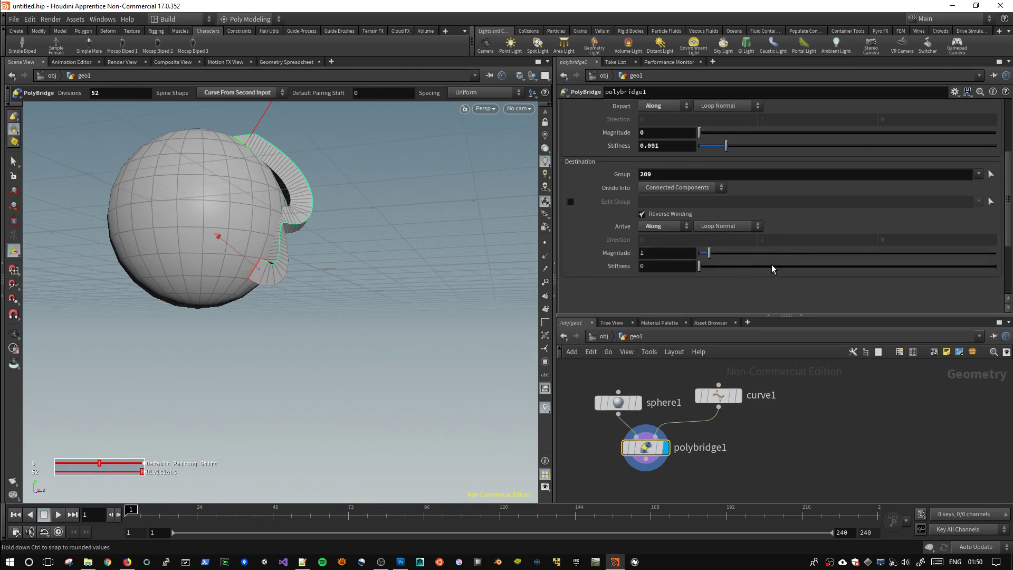
scroll(701, 240, up, 3)
click(602, 147)
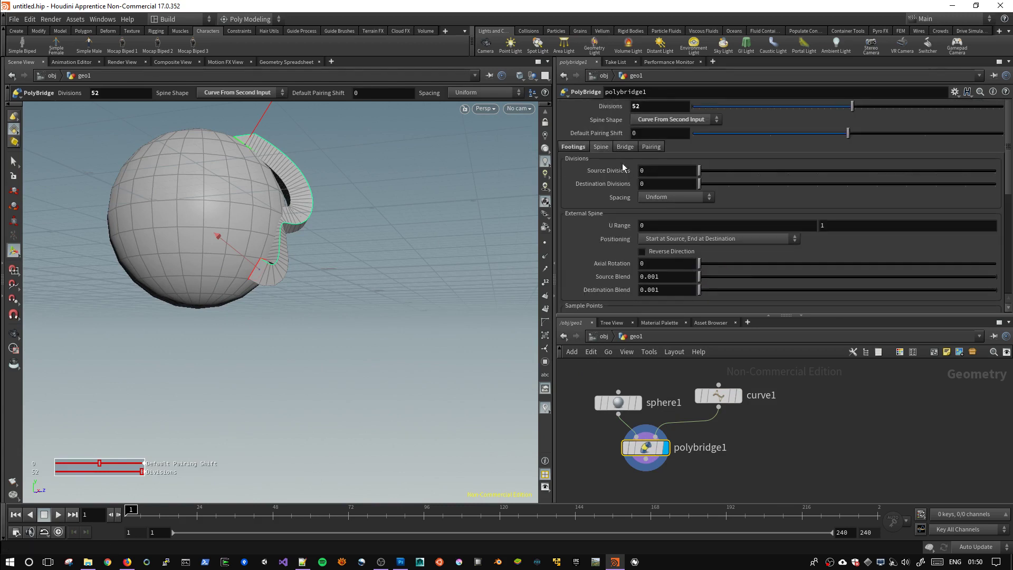
scroll(735, 267, down, 3)
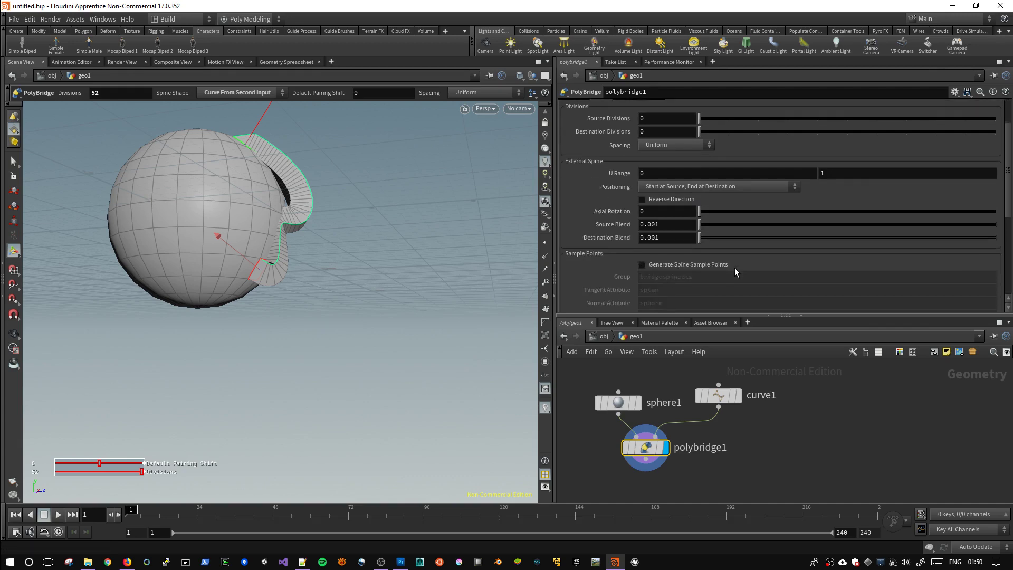
scroll(741, 266, down, 5)
scroll(741, 267, up, 2)
scroll(745, 257, up, 3)
scroll(759, 249, up, 3)
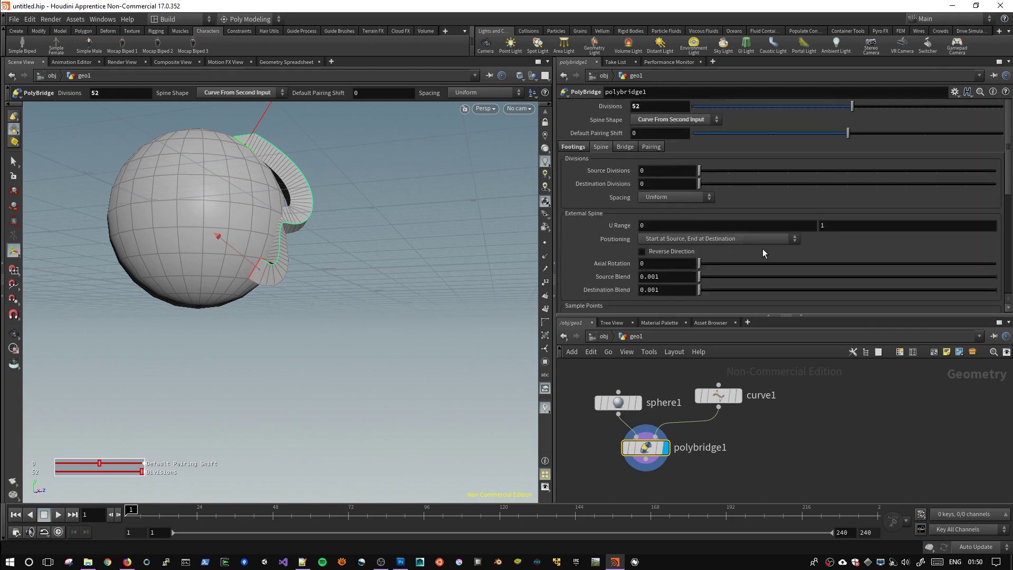
Add a middle key to the Bridge tab's Thickness Scale Ramp and drag it to thin the bridge.
click(625, 146)
scroll(722, 235, down, 3)
scroll(737, 245, down, 3)
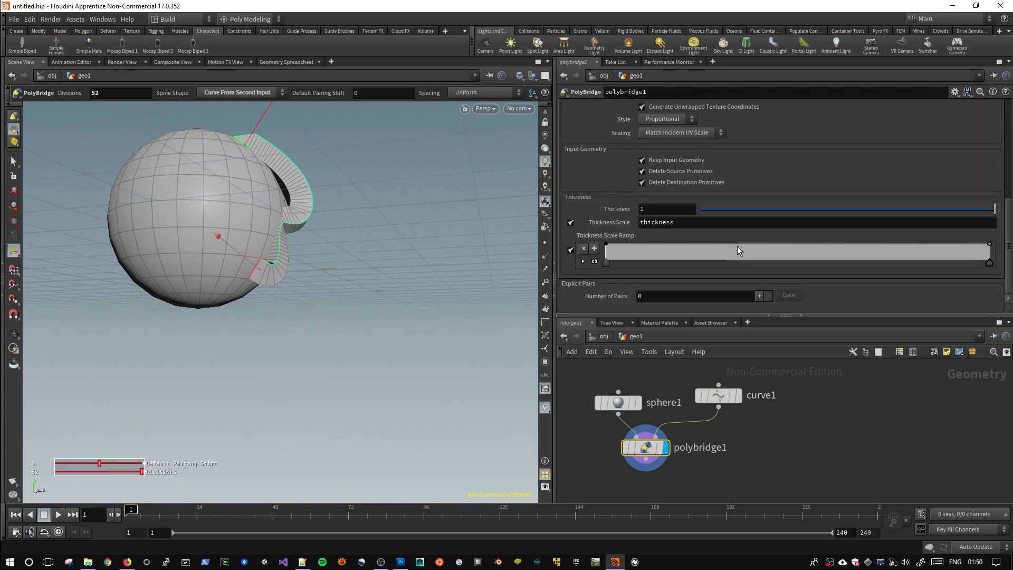
click(696, 261)
mouse_move(696, 261)
mouse_down()
mouse_move(690, 243)
mouse_move(888, 256)
mouse_up()
scroll(733, 211, up, 3)
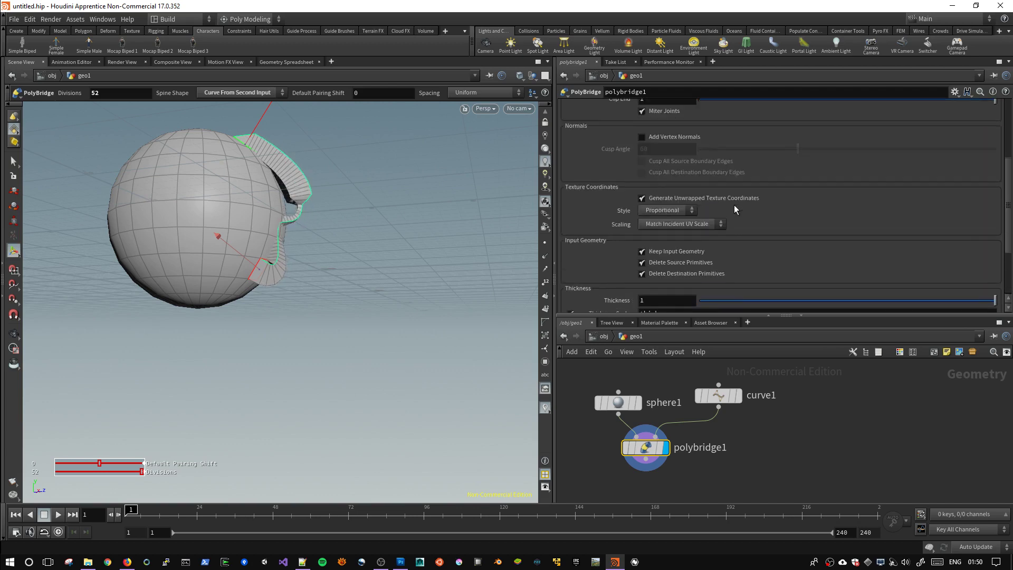
scroll(734, 205, up, 3)
Check the notes in Notepad++, then return to the Houdini viewport.
key(alt+Tab)
key(alt+Tab)
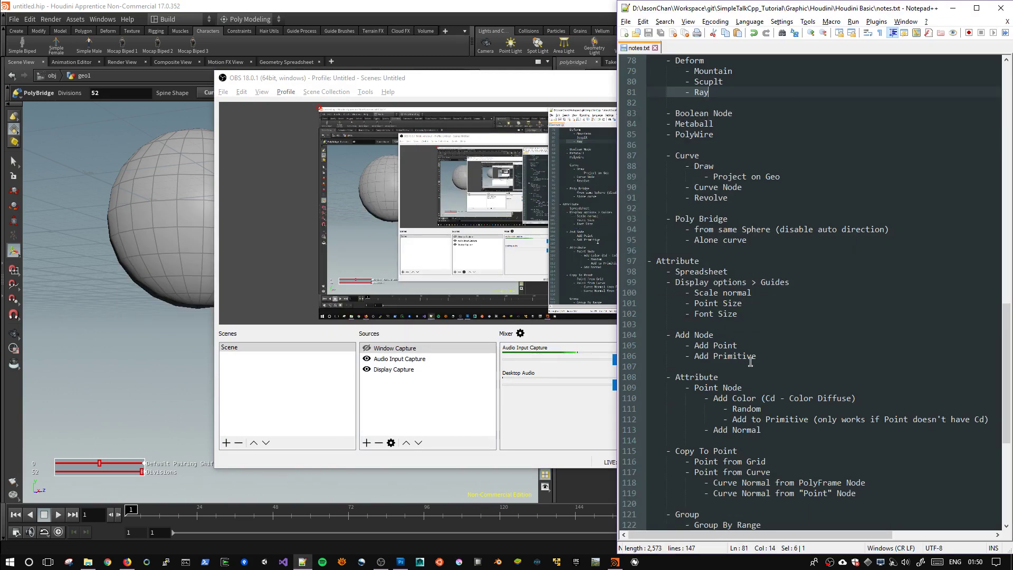
scroll(746, 334, up, 7)
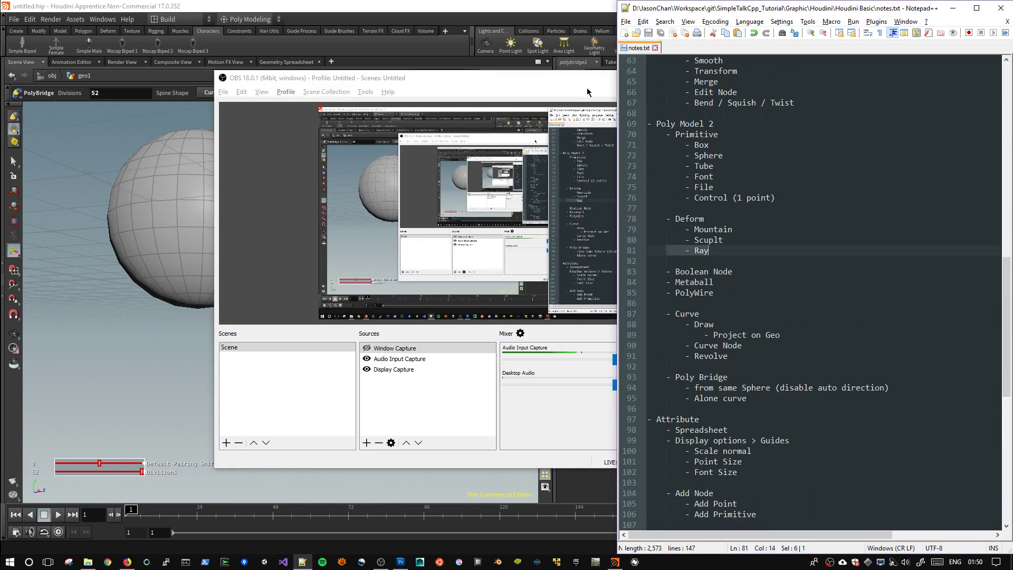
key(alt+Tab)
key(Escape)
Orbit around the sphere to inspect the curved bridge tube, then bring up the OBS window.
drag(323, 228, 319, 222)
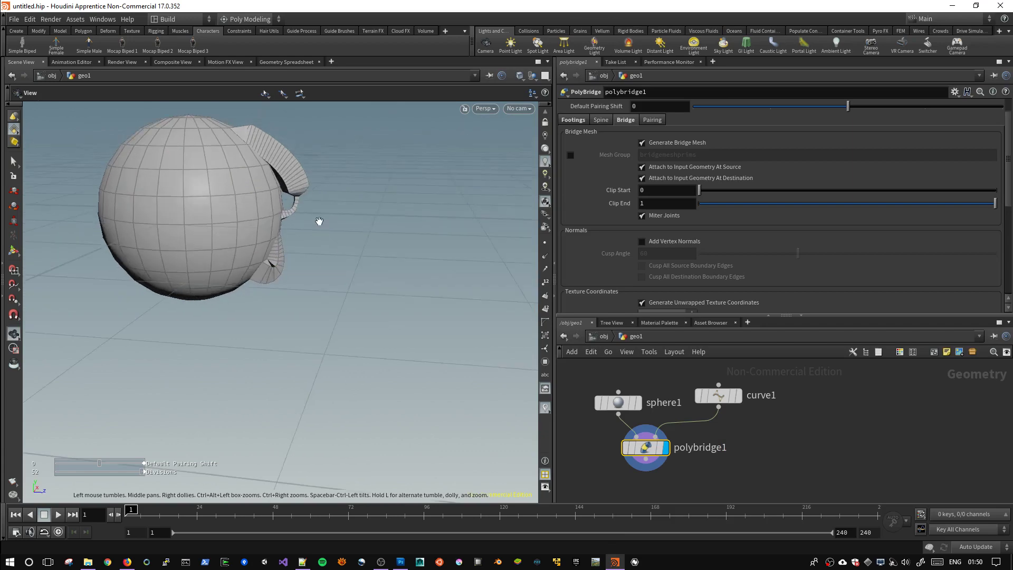
middle_drag(344, 296, 448, 299)
drag(387, 290, 292, 238)
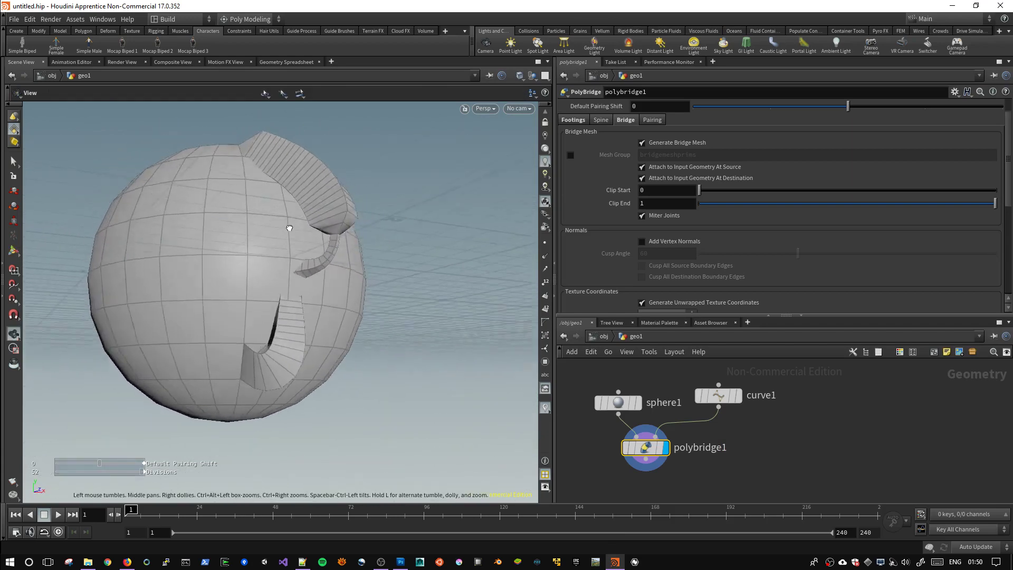
key(Return)
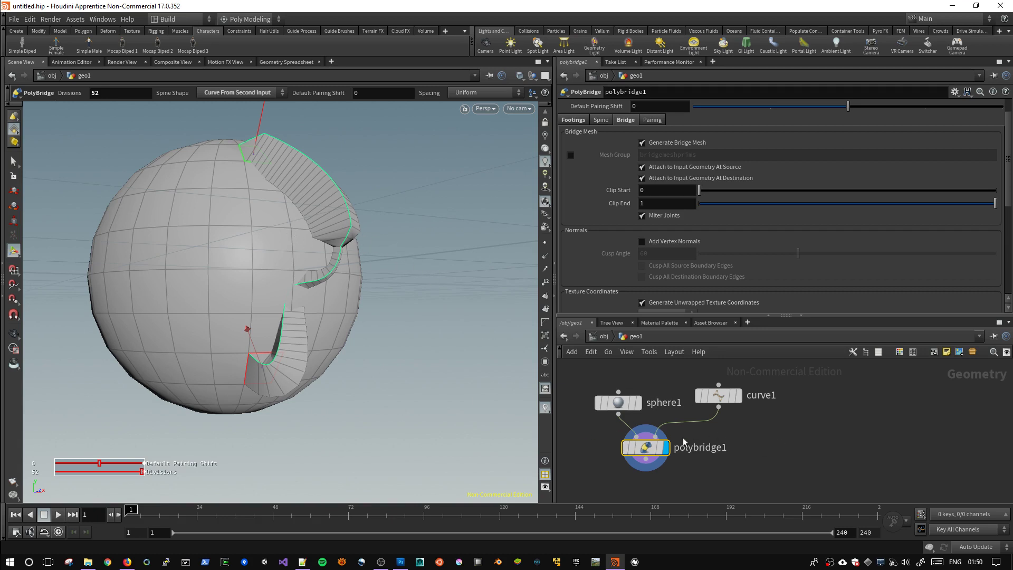
click(381, 562)
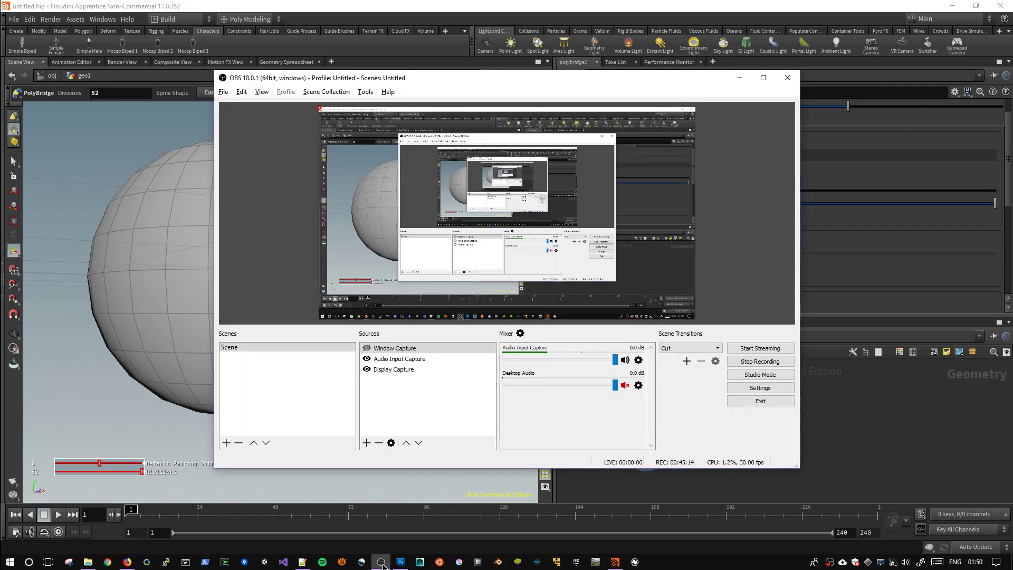